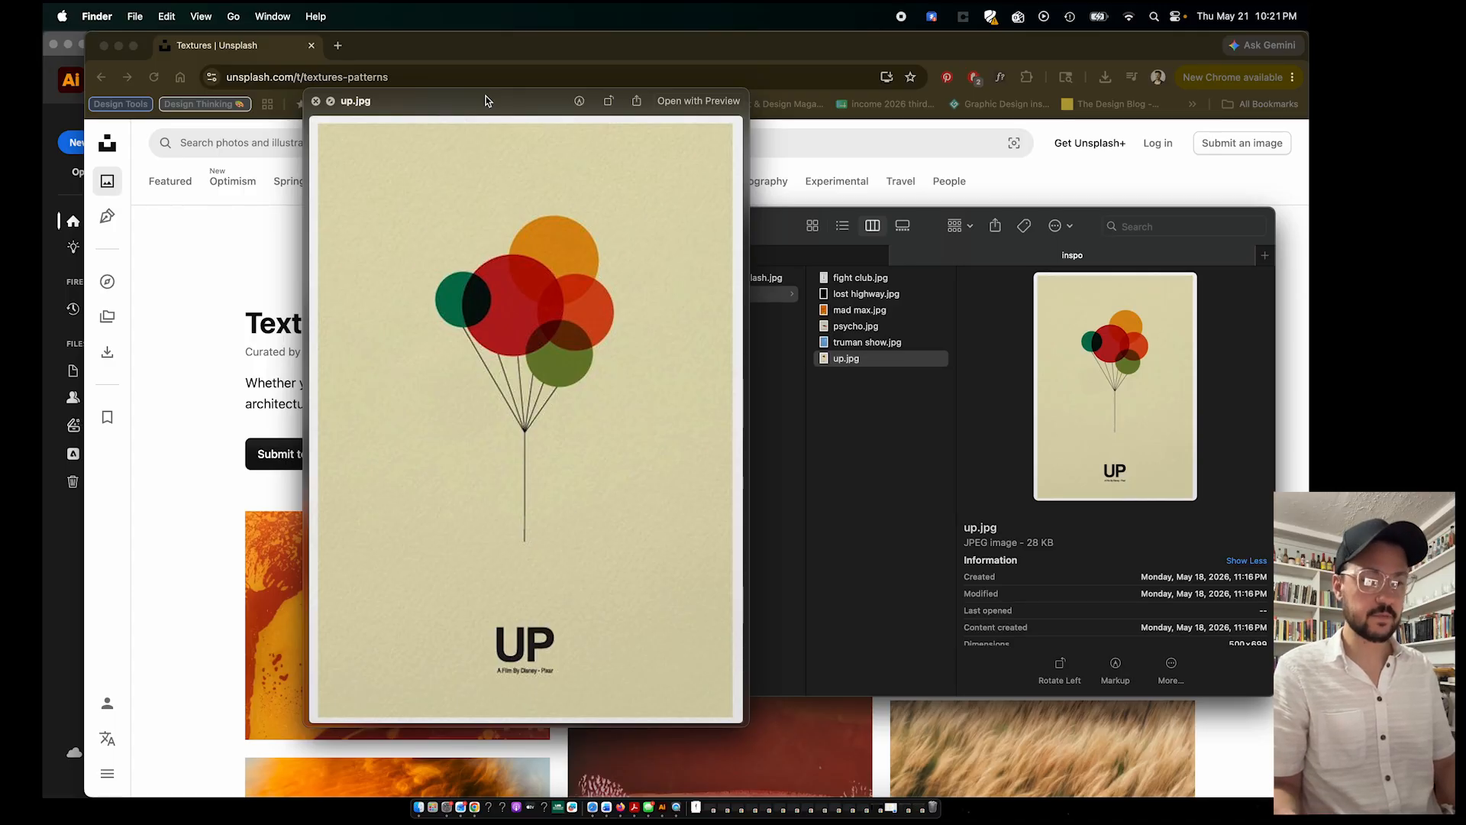
Browse the minimalist movie poster references in the inspo folder, from up.jpg through fight club.jpg and back, and close the preview
{"action": "key", "text": "Up"}
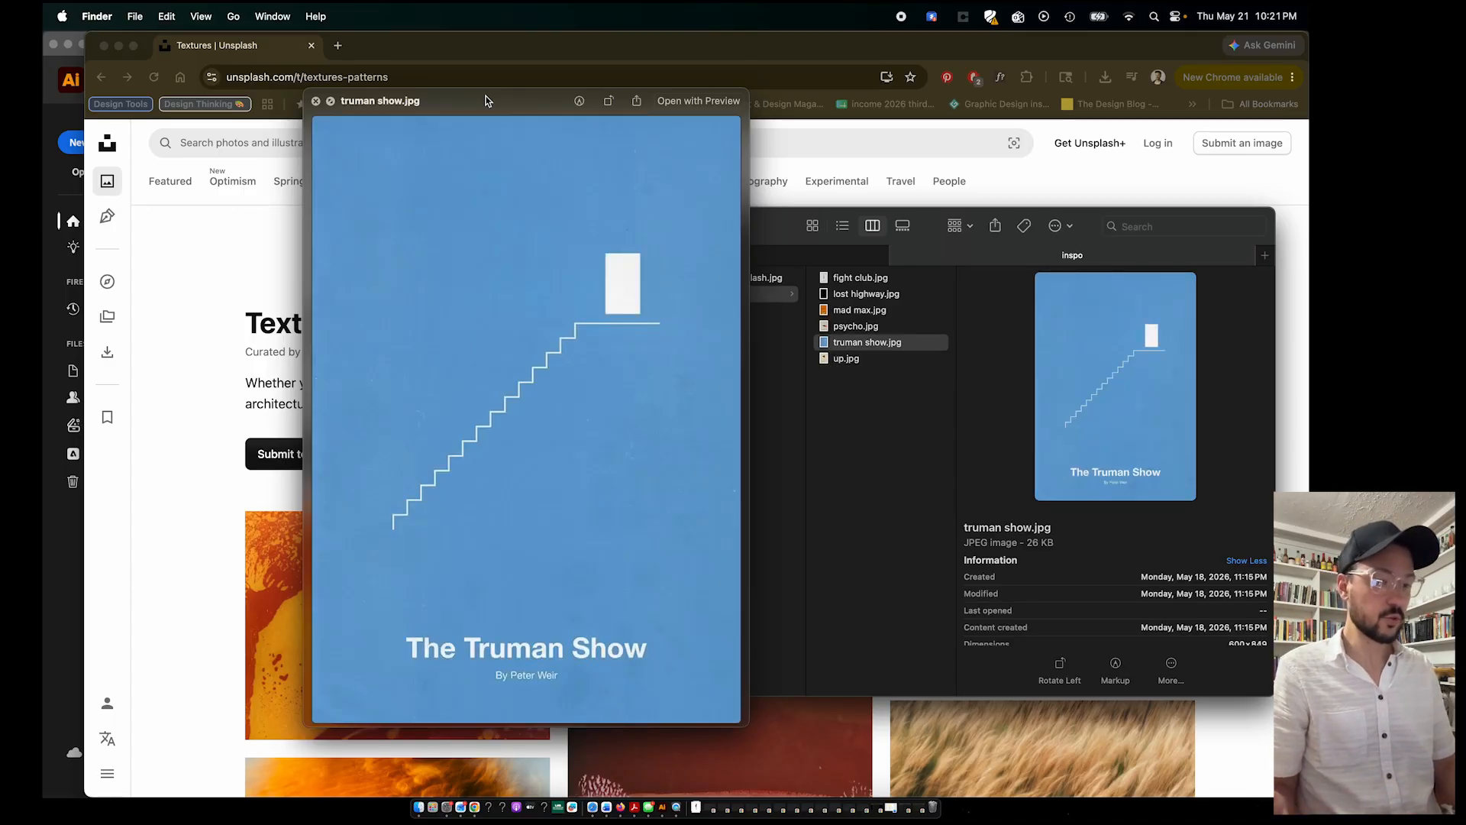
{"action": "key", "text": "Up"}
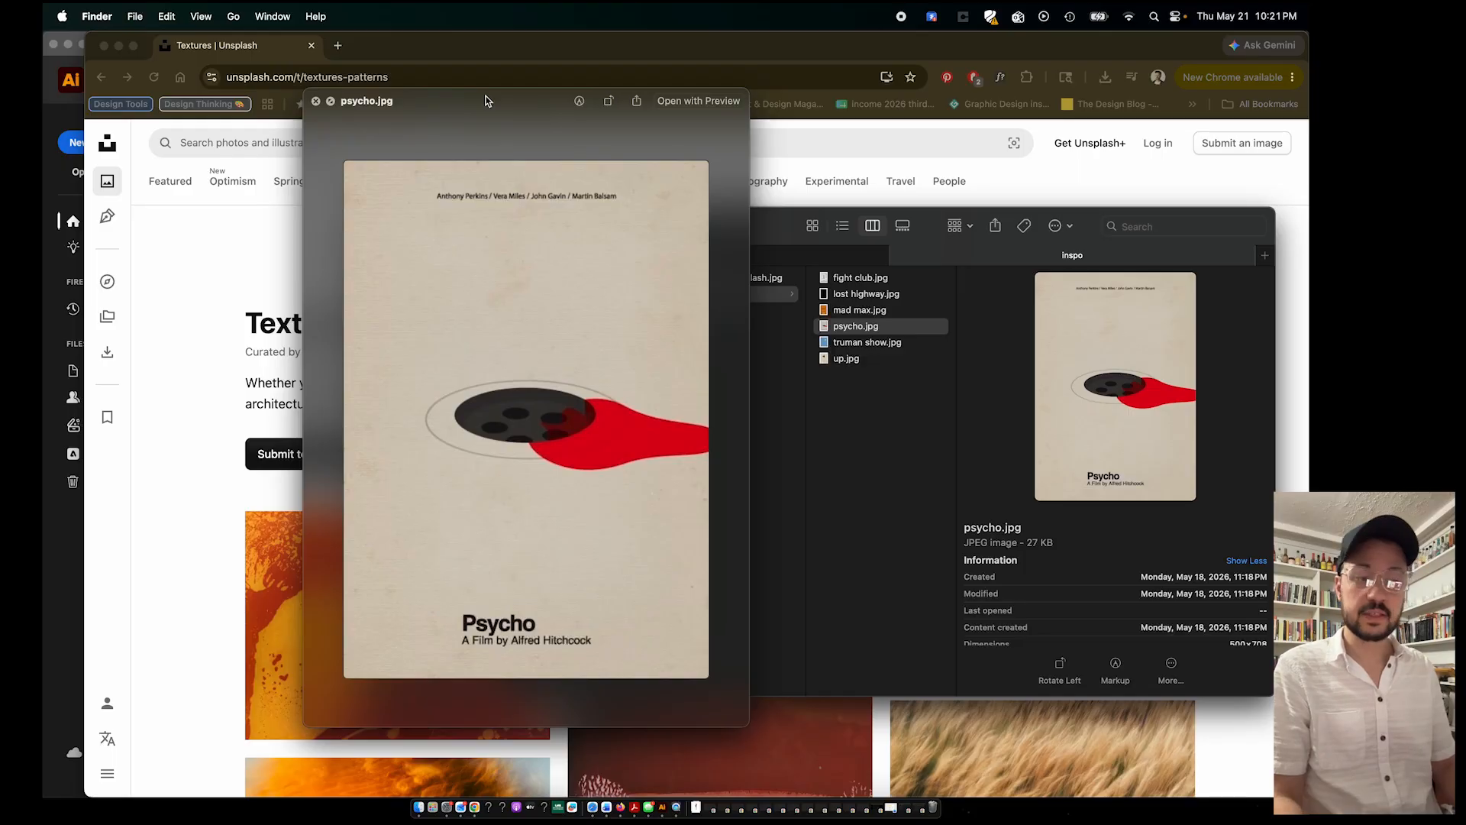
{"action": "key", "text": "Up"}
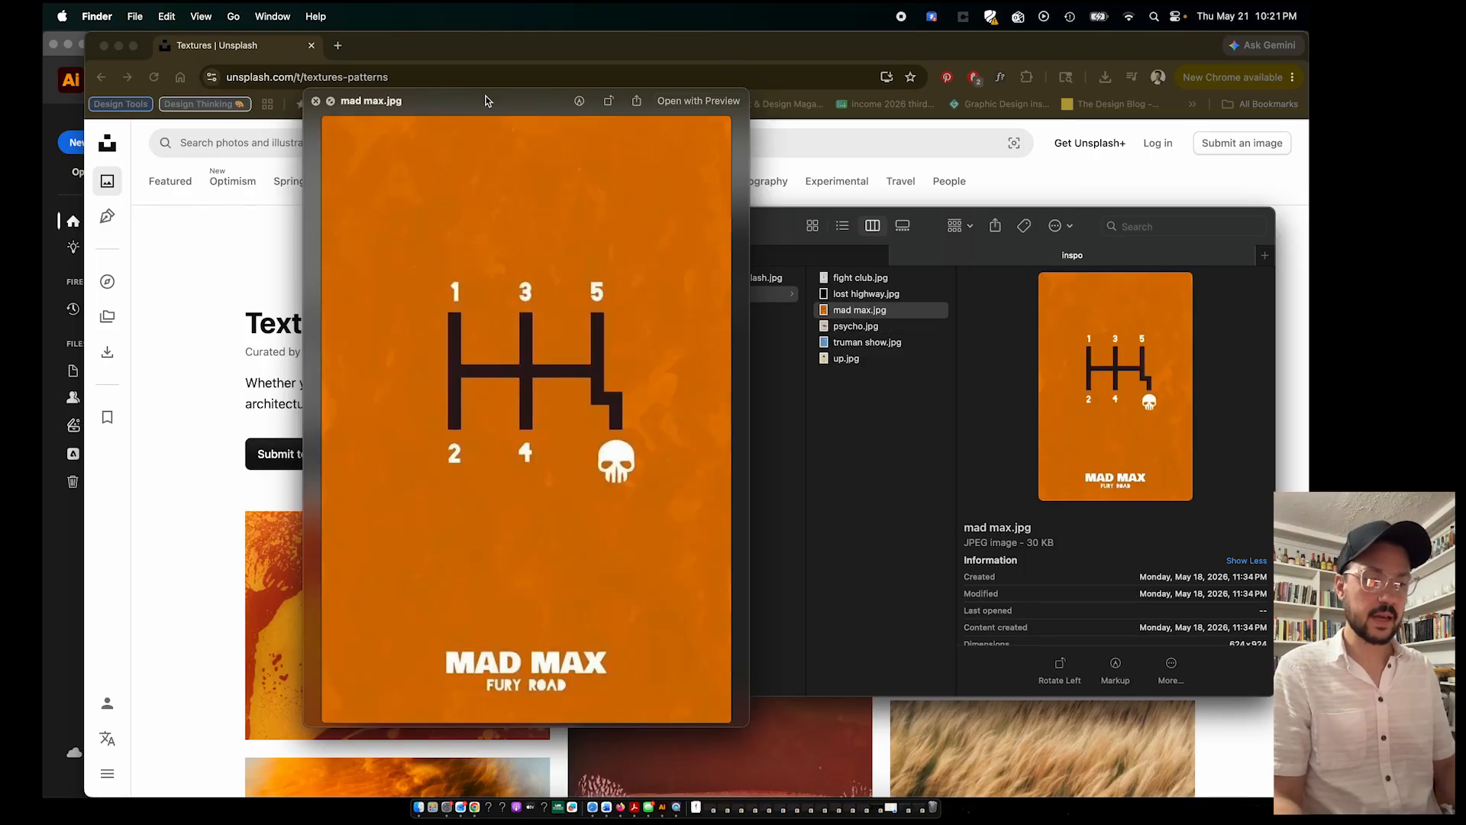
{"action": "key", "text": "Up"}
{"action": "key", "text": "Up"}
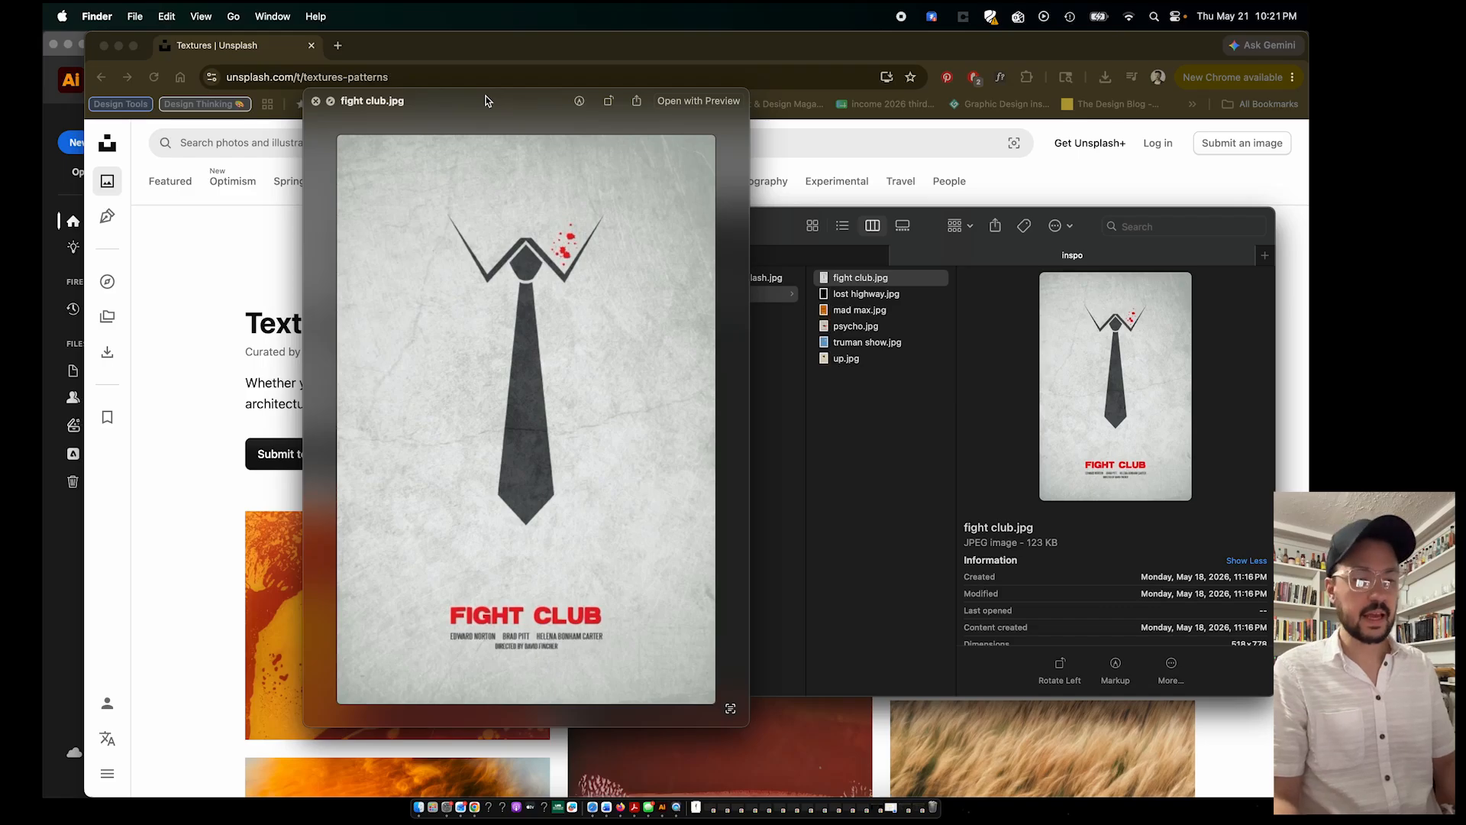
{"action": "key", "text": "Down"}
{"action": "key", "text": "Down"}
{"action": "key", "text": "Down"}
{"action": "key", "text": "Down"}
{"action": "key", "text": "Down"}
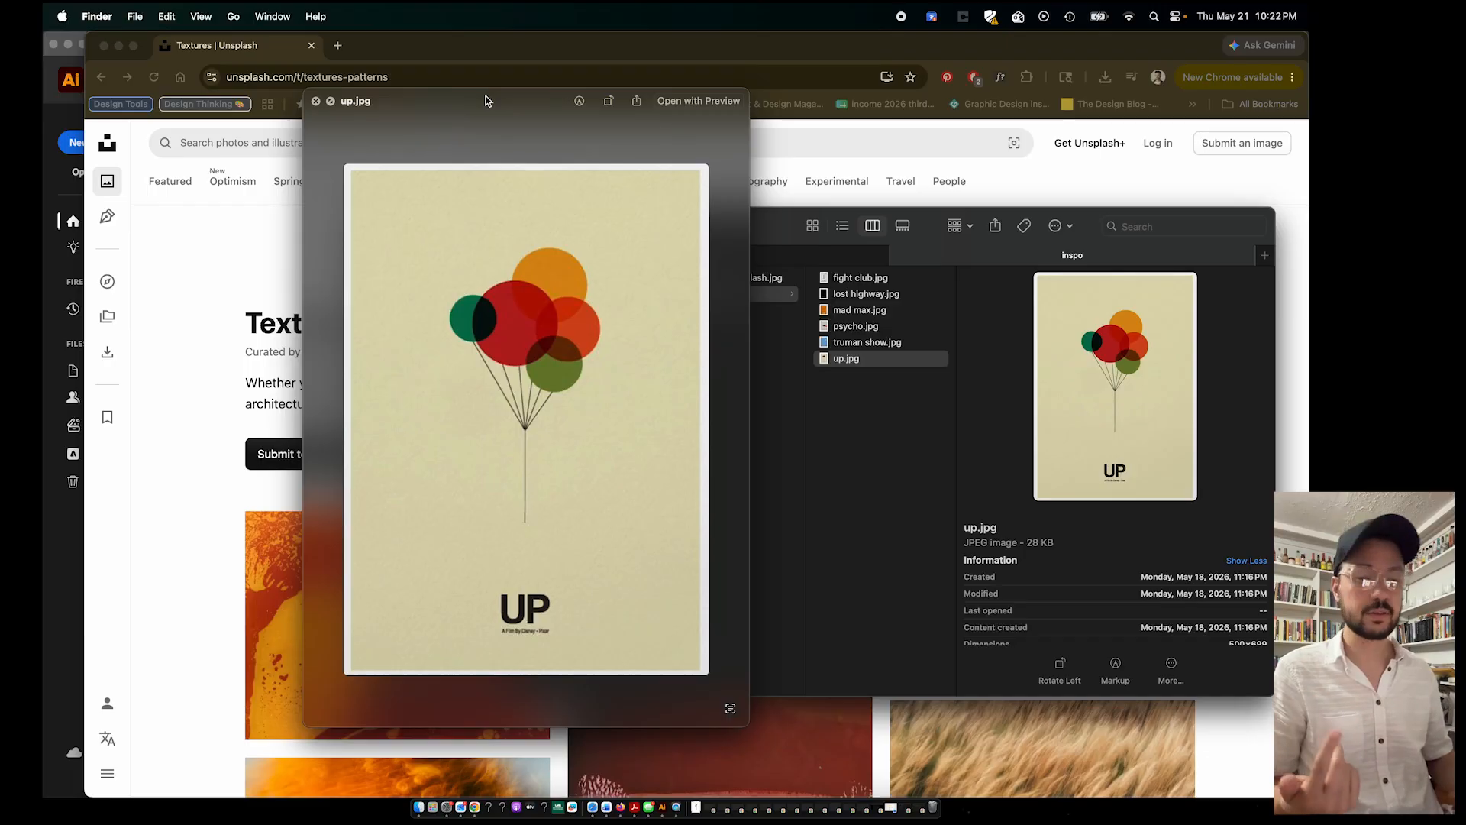
{"action": "key", "text": "Up"}
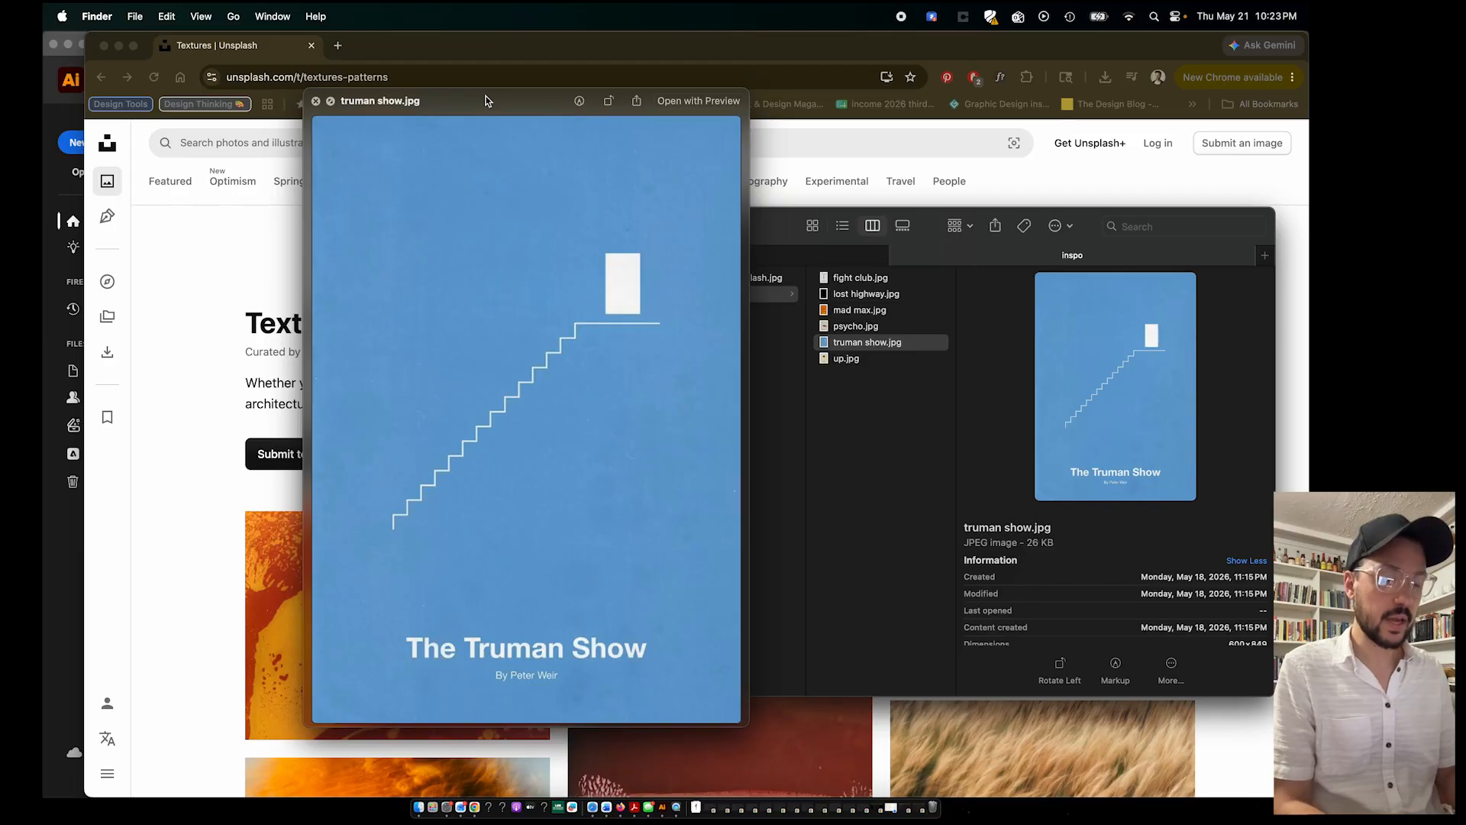
{"action": "key", "text": "space"}
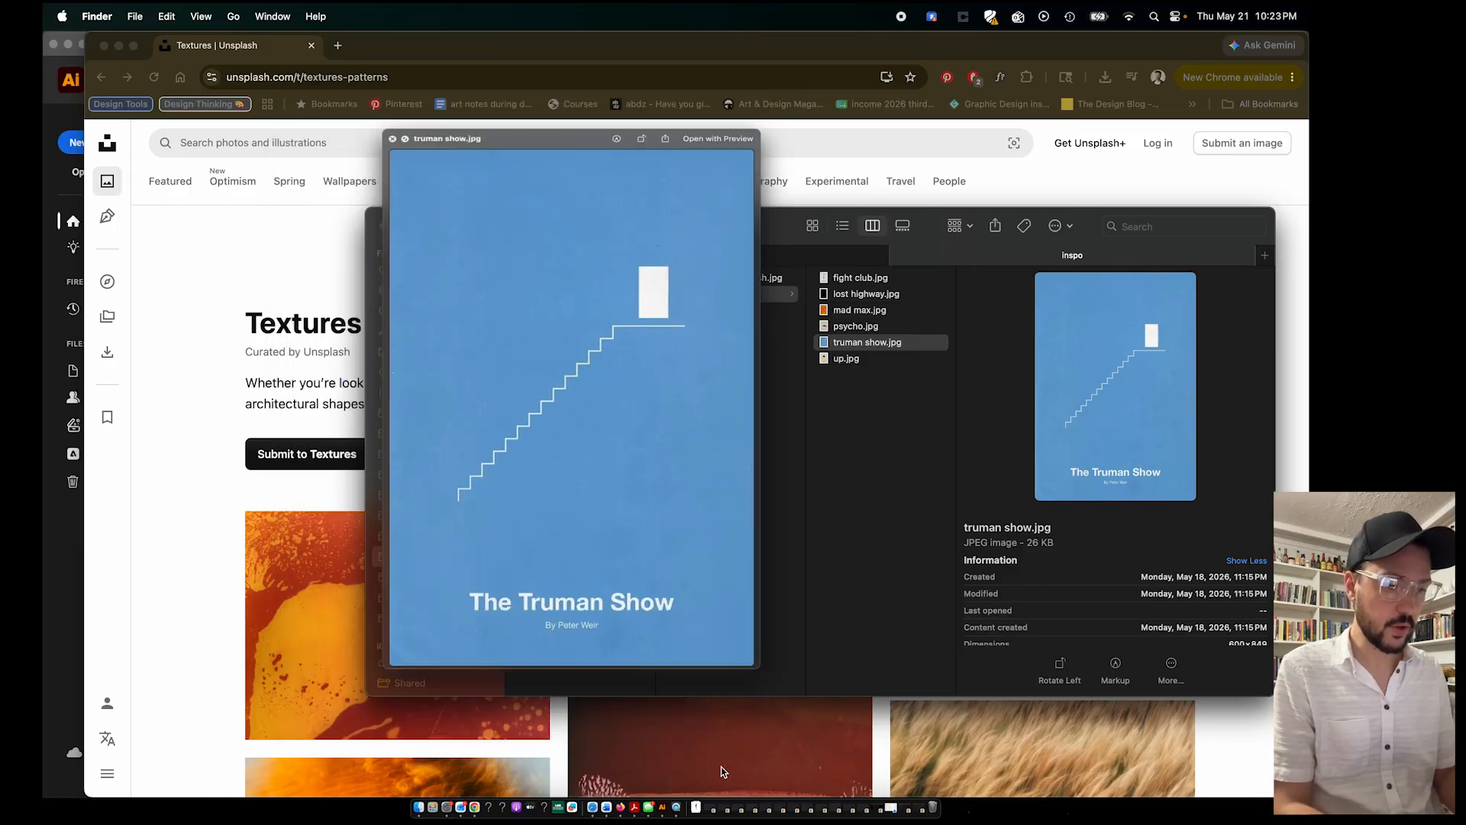
Switch to Illustrator, start a new document and name it "movie poster"
{"action": "left_click", "coordinate": [664, 806]}
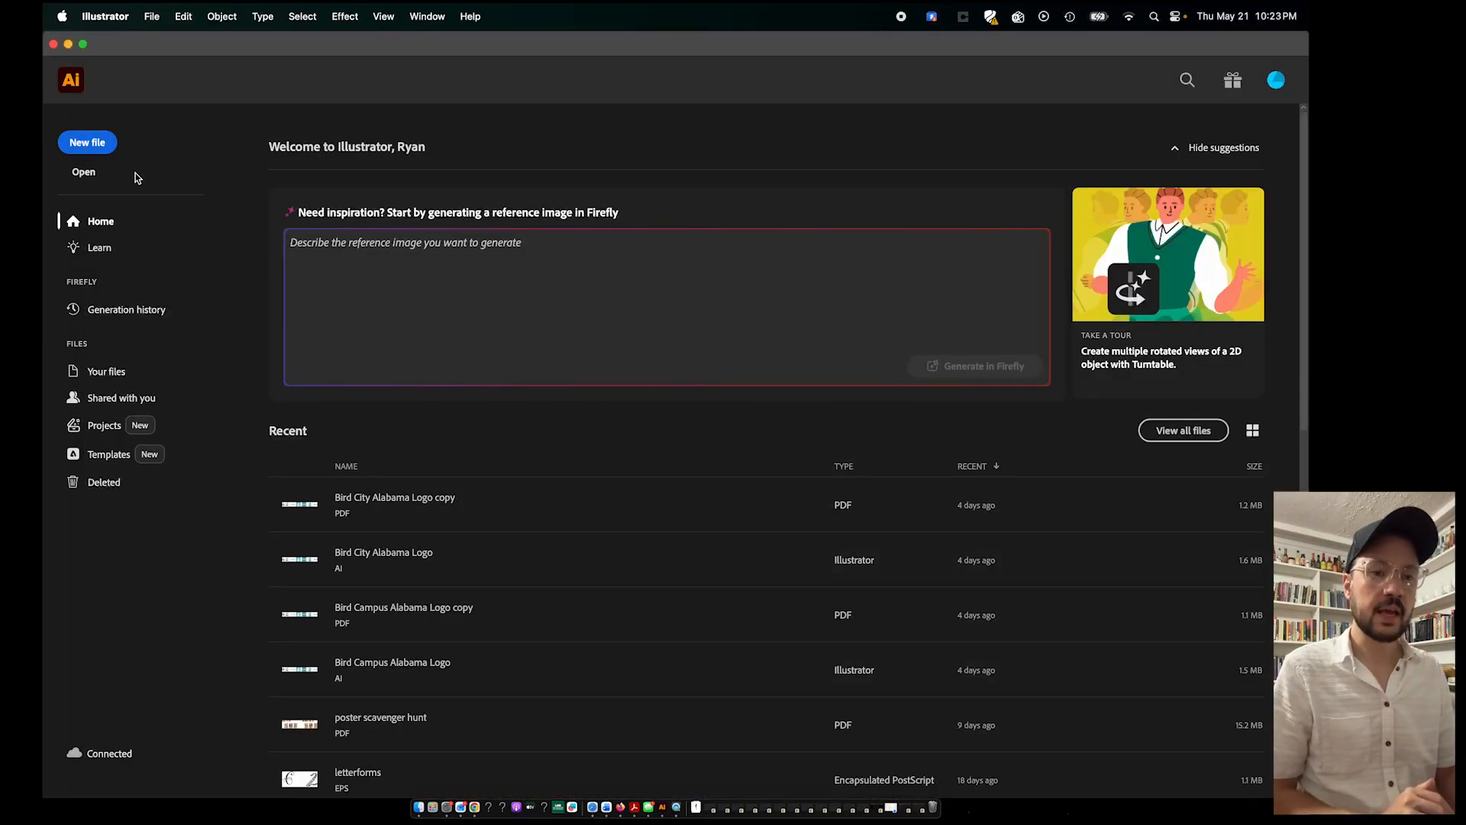
{"action": "left_click", "coordinate": [87, 142]}
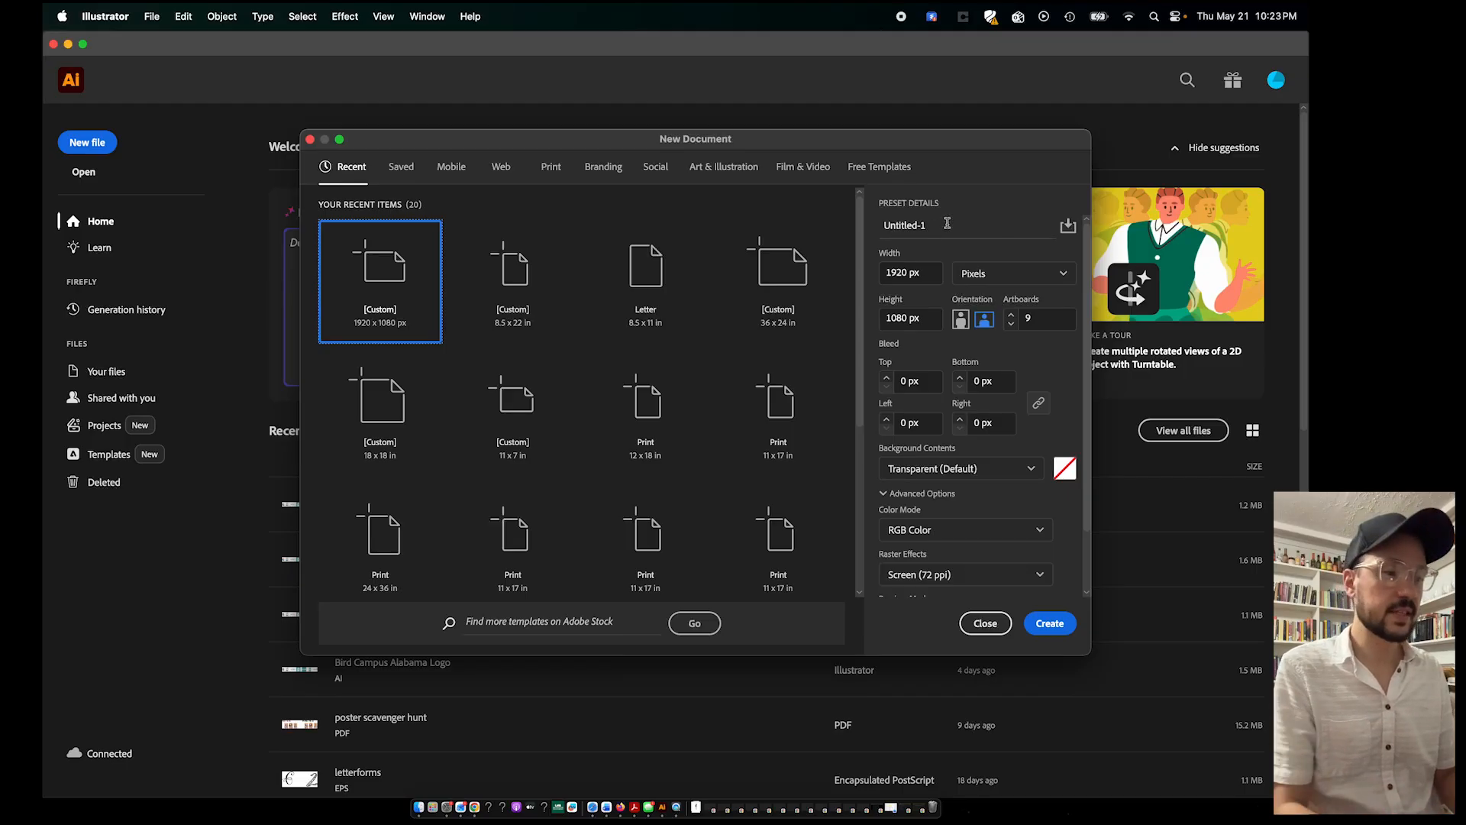
{"action": "left_click_drag", "start_coordinate": [947, 223], "coordinate": [818, 222]}
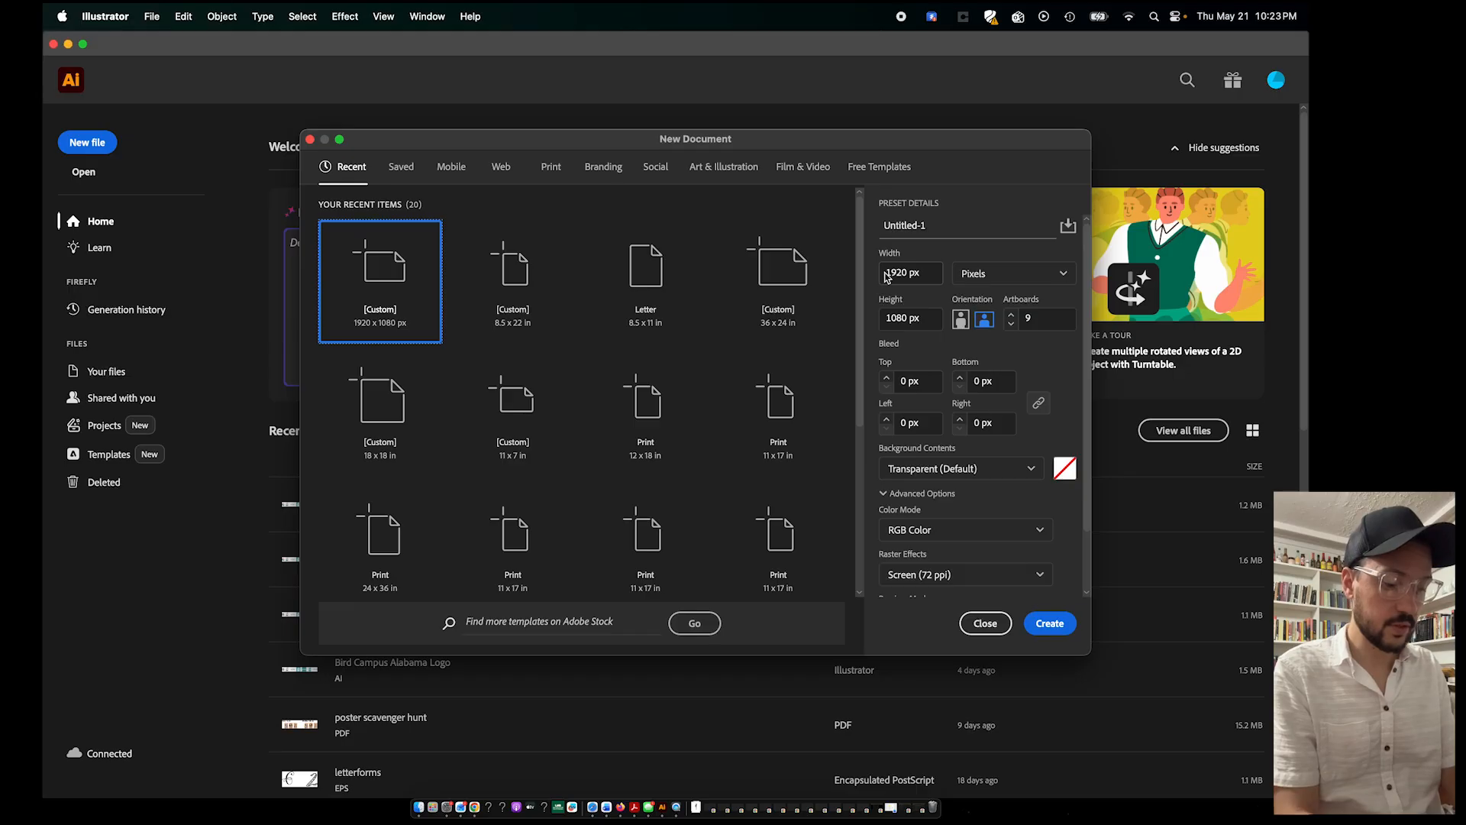
{"action": "left_click", "coordinate": [961, 229]}
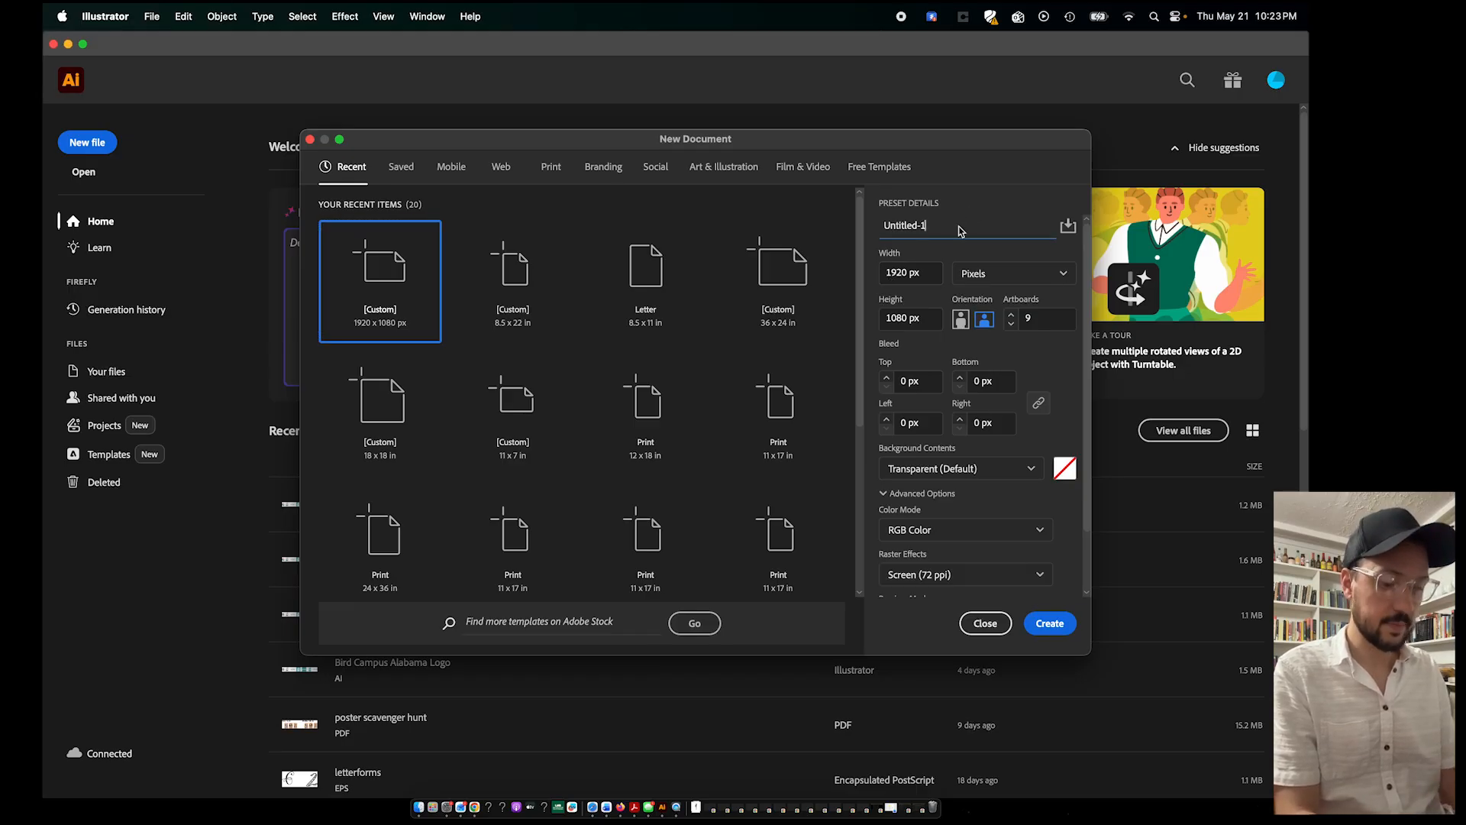
{"action": "triple_click", "coordinate": [959, 228]}
{"action": "type", "text": "movie poster"}
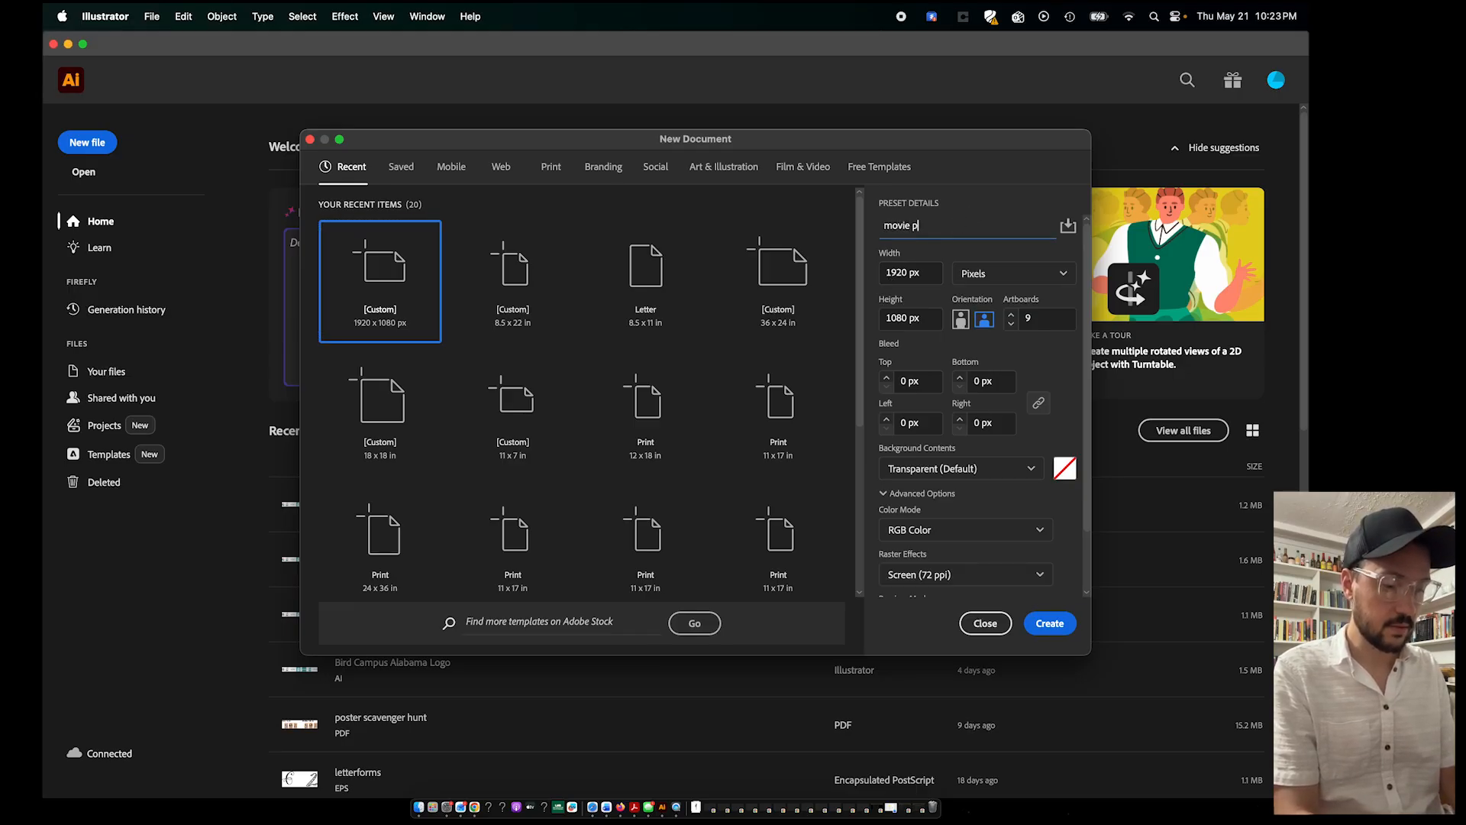
Set the new document's units to inches, with a width of 11 in and a height of 17 in
{"action": "left_click", "coordinate": [992, 279]}
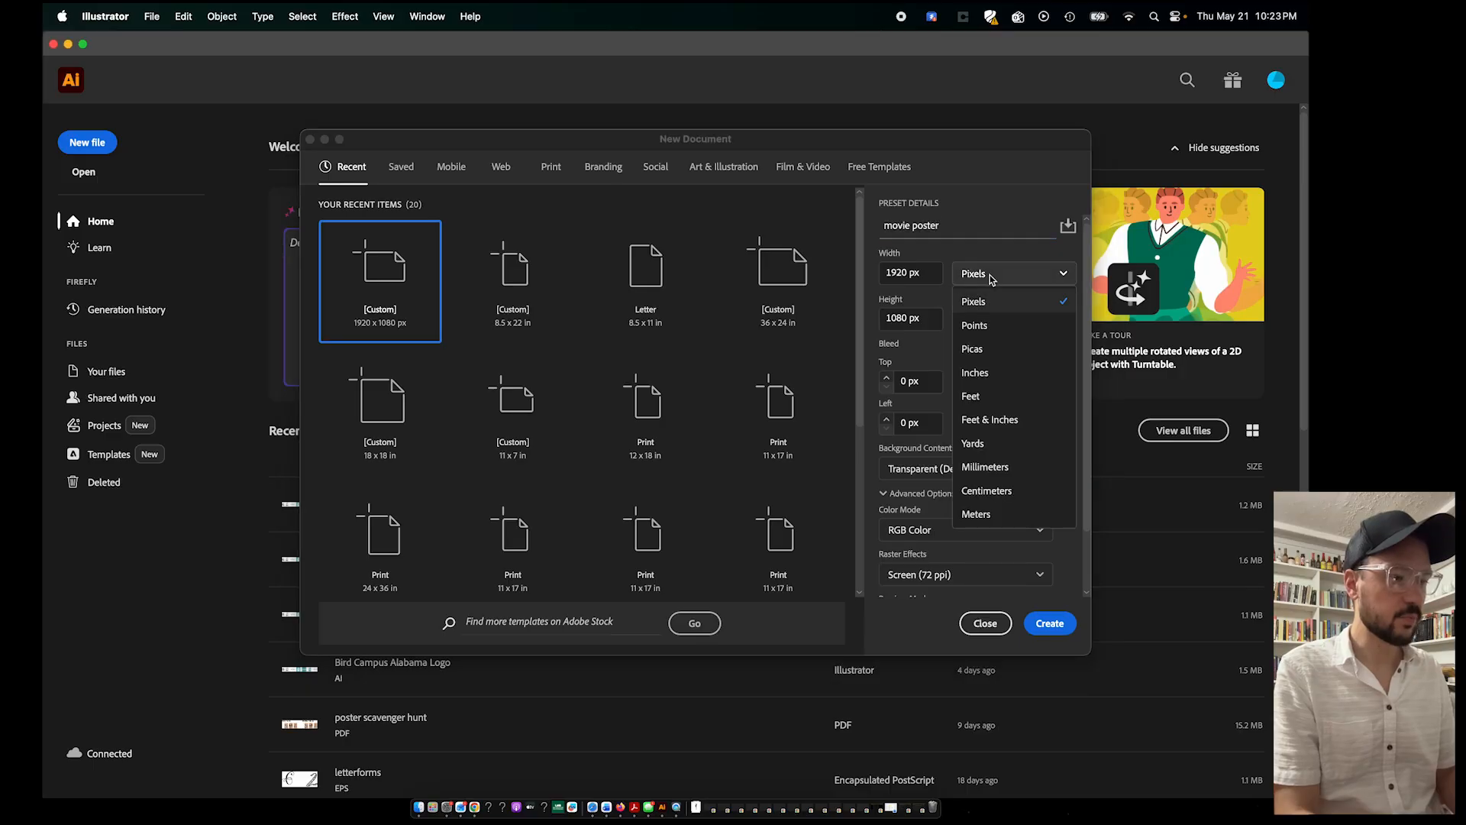
{"action": "left_click", "coordinate": [975, 372]}
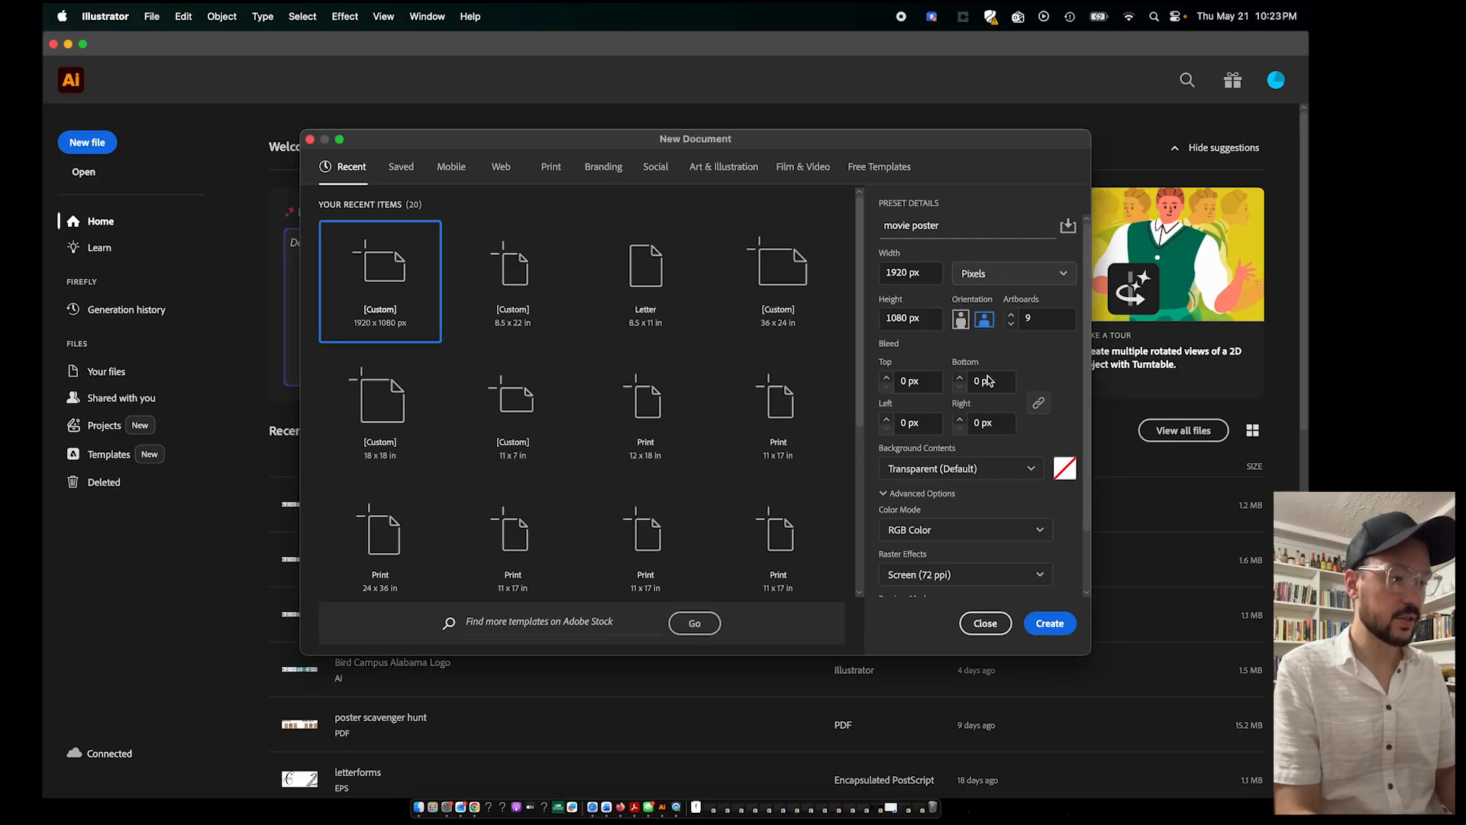
{"action": "left_click", "coordinate": [910, 275]}
{"action": "triple_click", "coordinate": [910, 275]}
{"action": "type", "text": "11"}
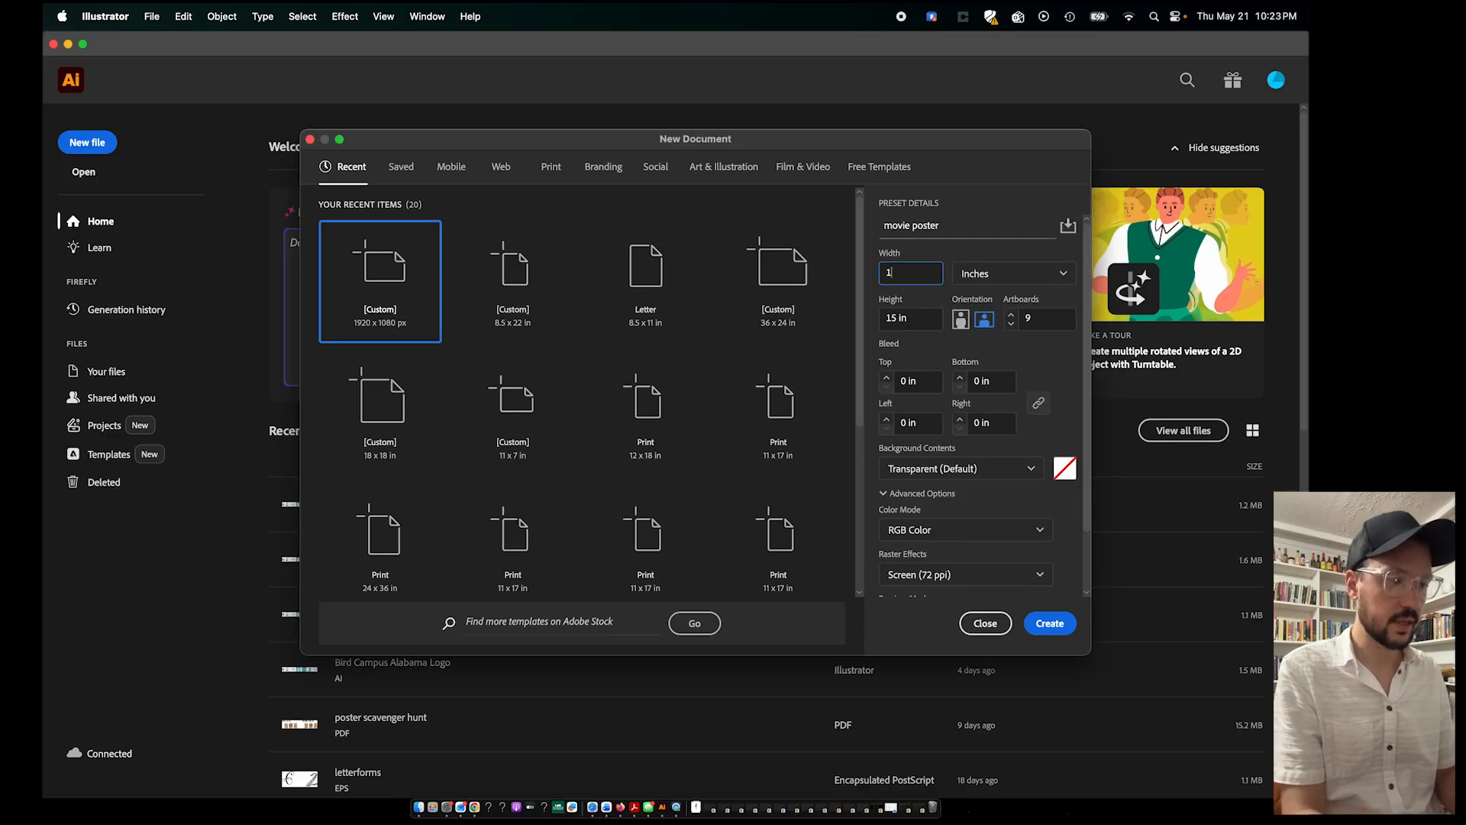
{"action": "left_click", "coordinate": [926, 317]}
{"action": "triple_click", "coordinate": [927, 318]}
{"action": "type", "text": "17"}
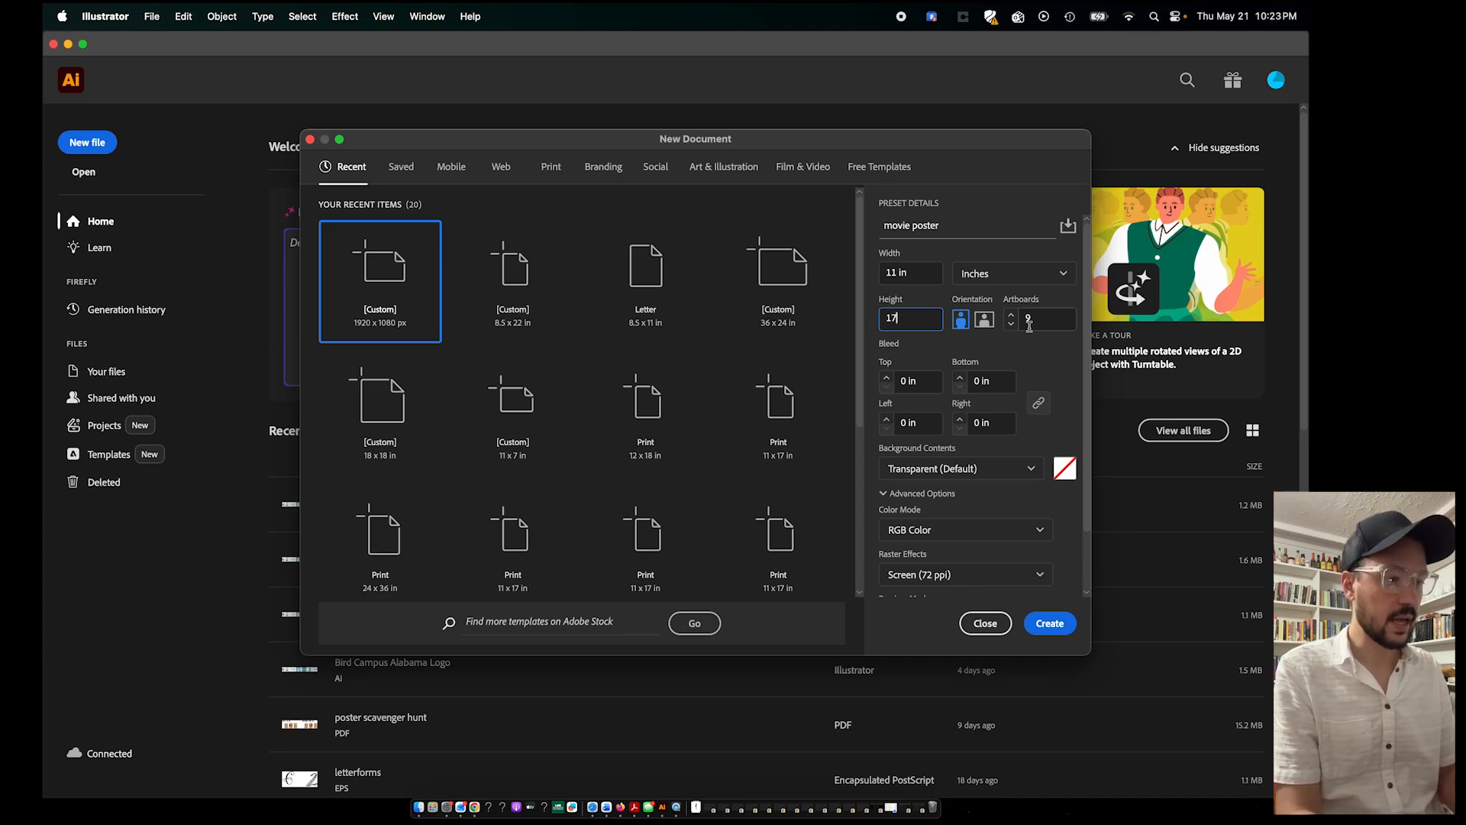
Set the number of artboards to 1 and create the document
{"action": "triple_click", "coordinate": [1004, 319]}
{"action": "type", "text": "1"}
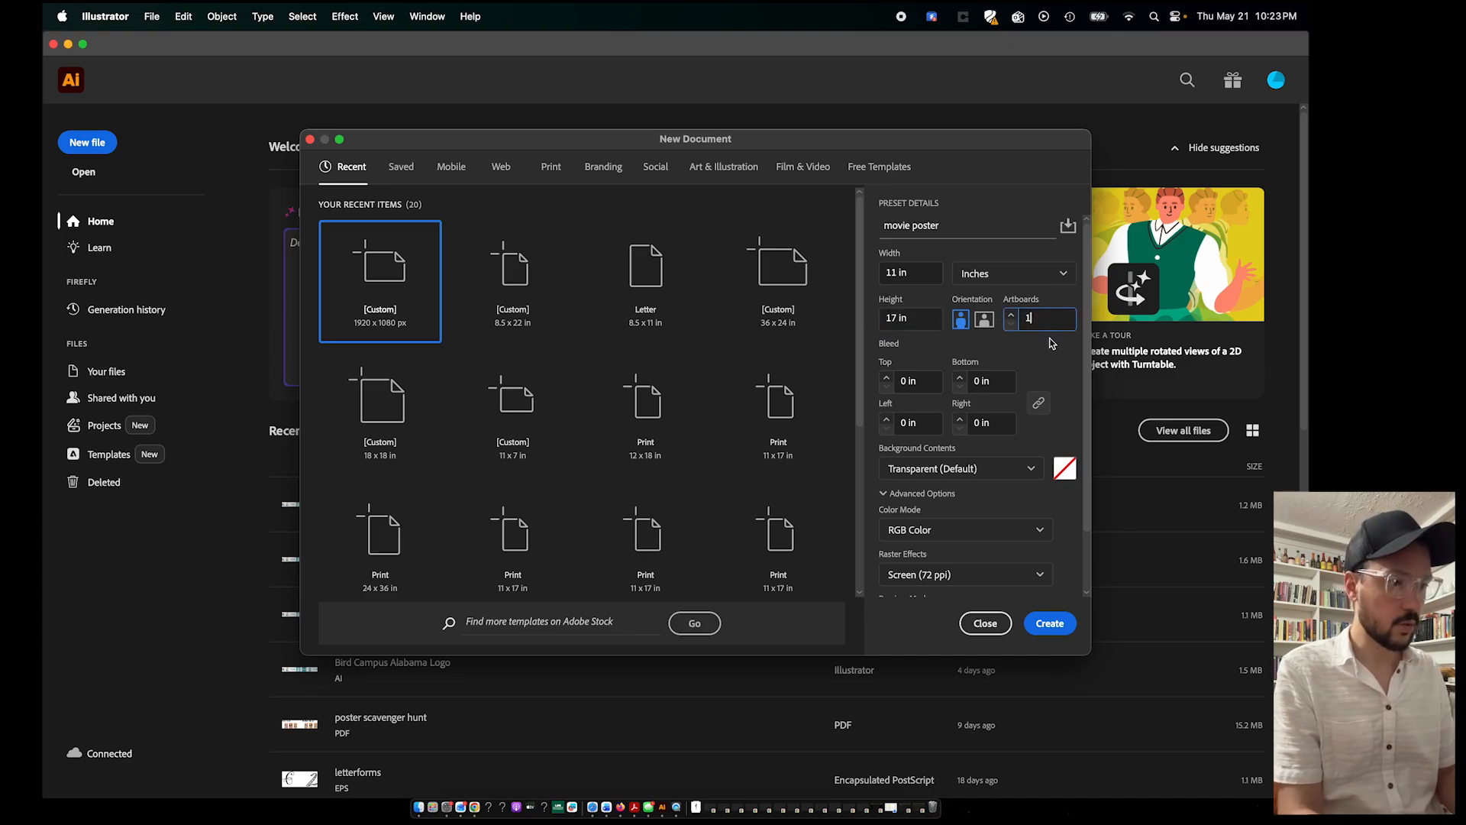
{"action": "left_click", "coordinate": [1056, 353]}
{"action": "scroll", "coordinate": [998, 513], "scroll_direction": "down", "scroll_amount": 2}
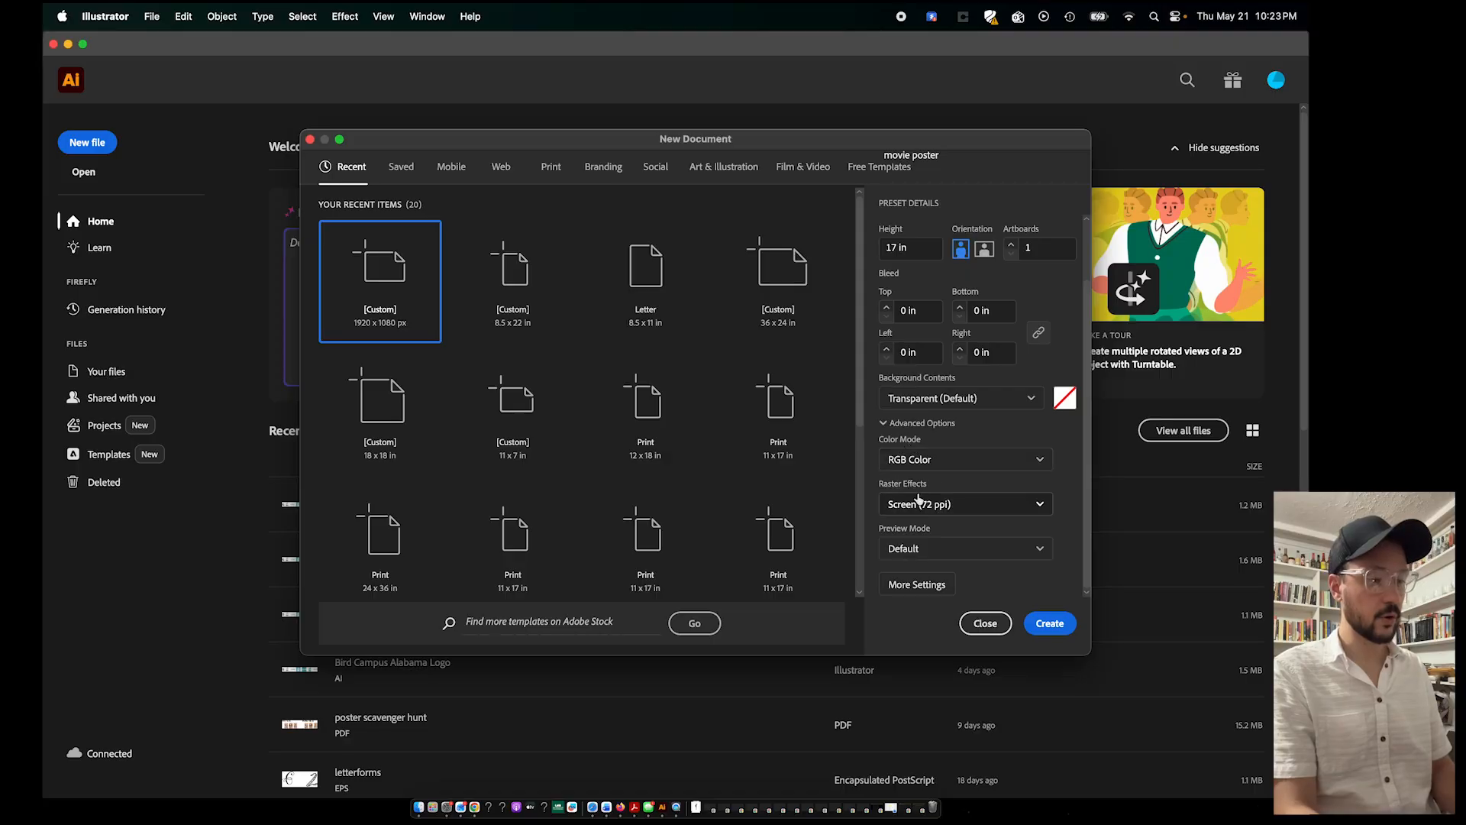
{"action": "left_click", "coordinate": [1045, 626]}
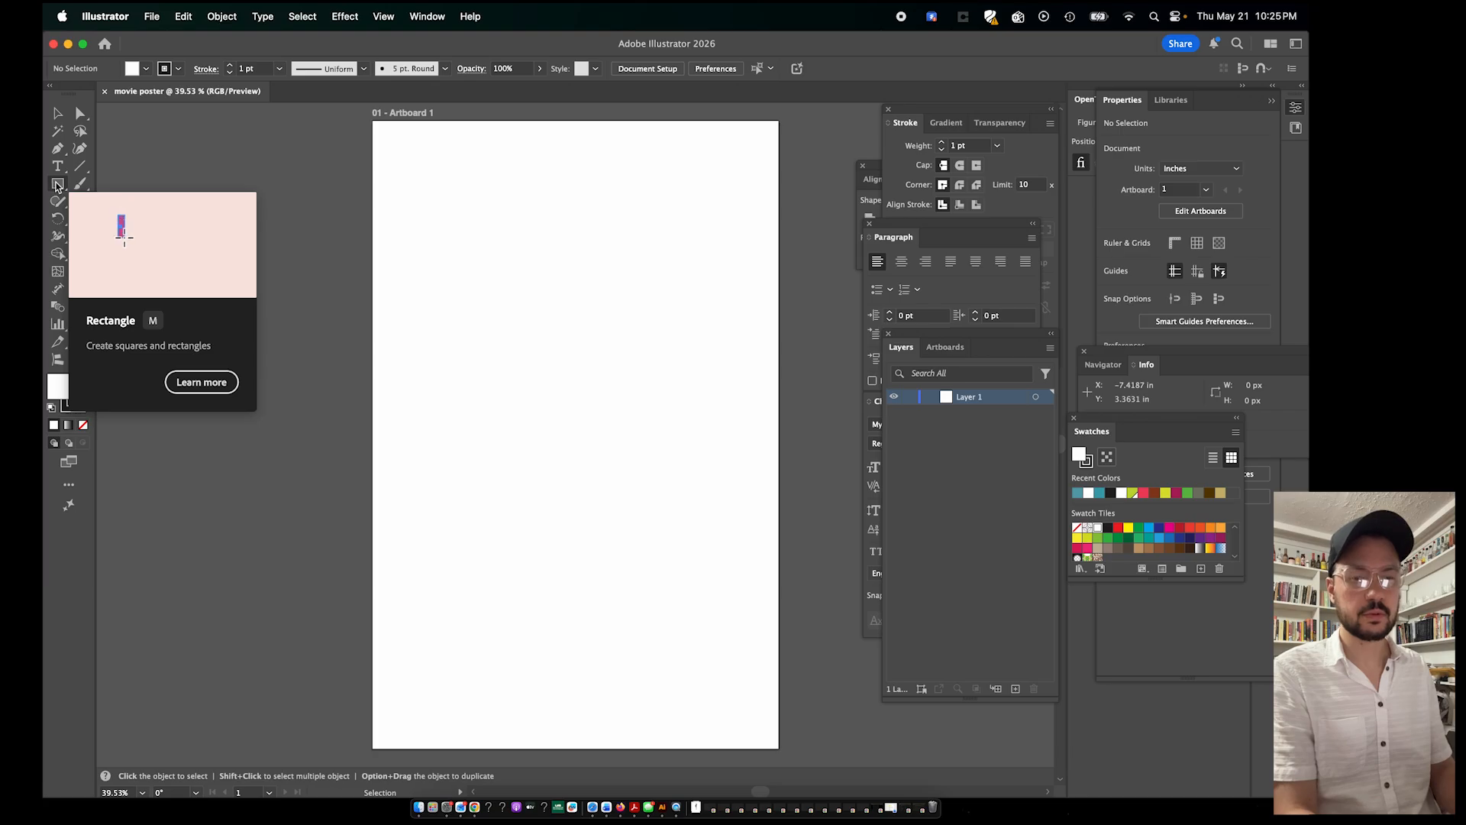
Choose the Essentials Classic workspace
{"action": "left_click", "coordinate": [1295, 46]}
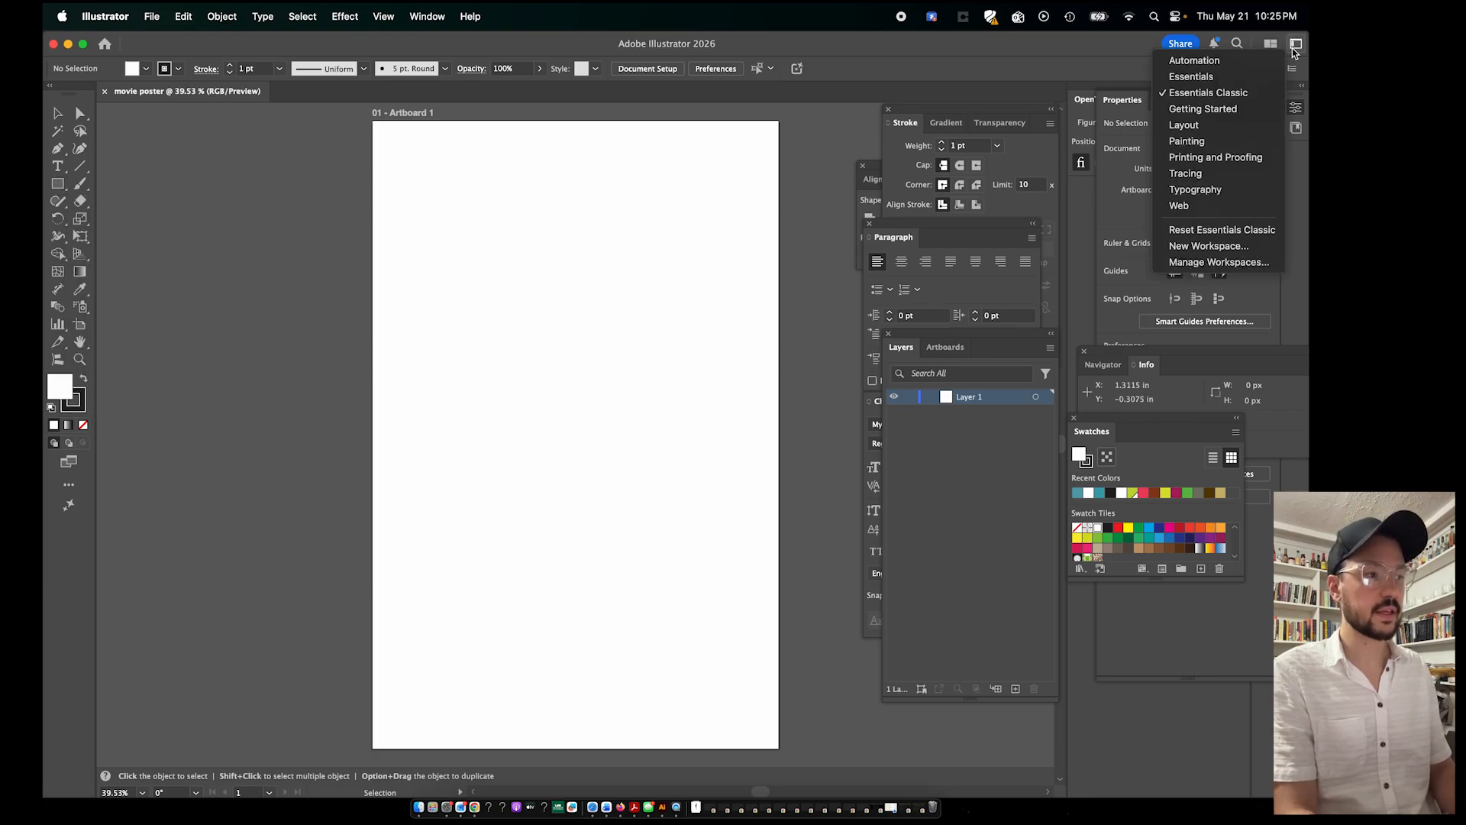
{"action": "left_click", "coordinate": [1237, 95]}
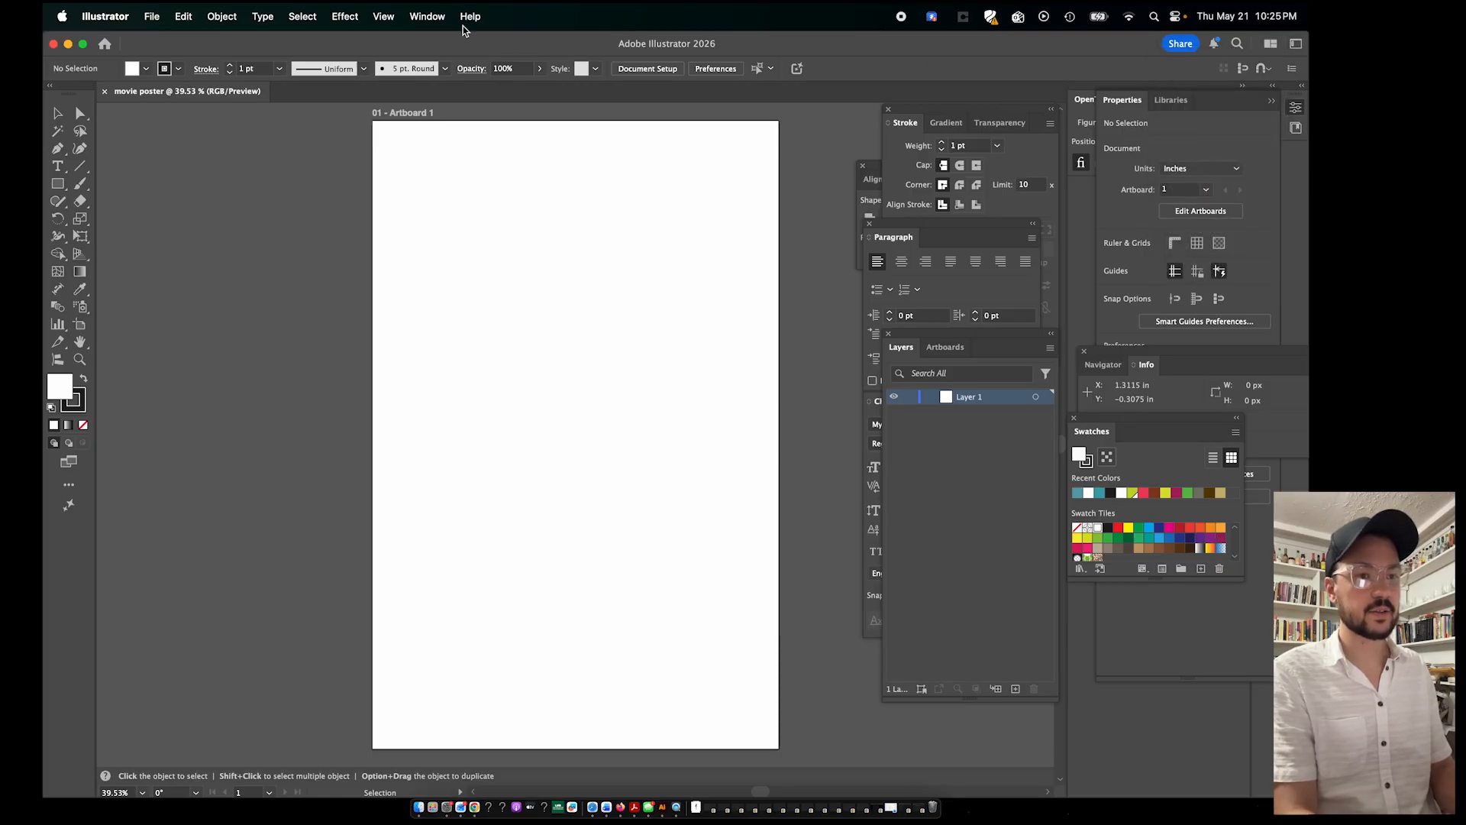
{"action": "left_click", "coordinate": [430, 17]}
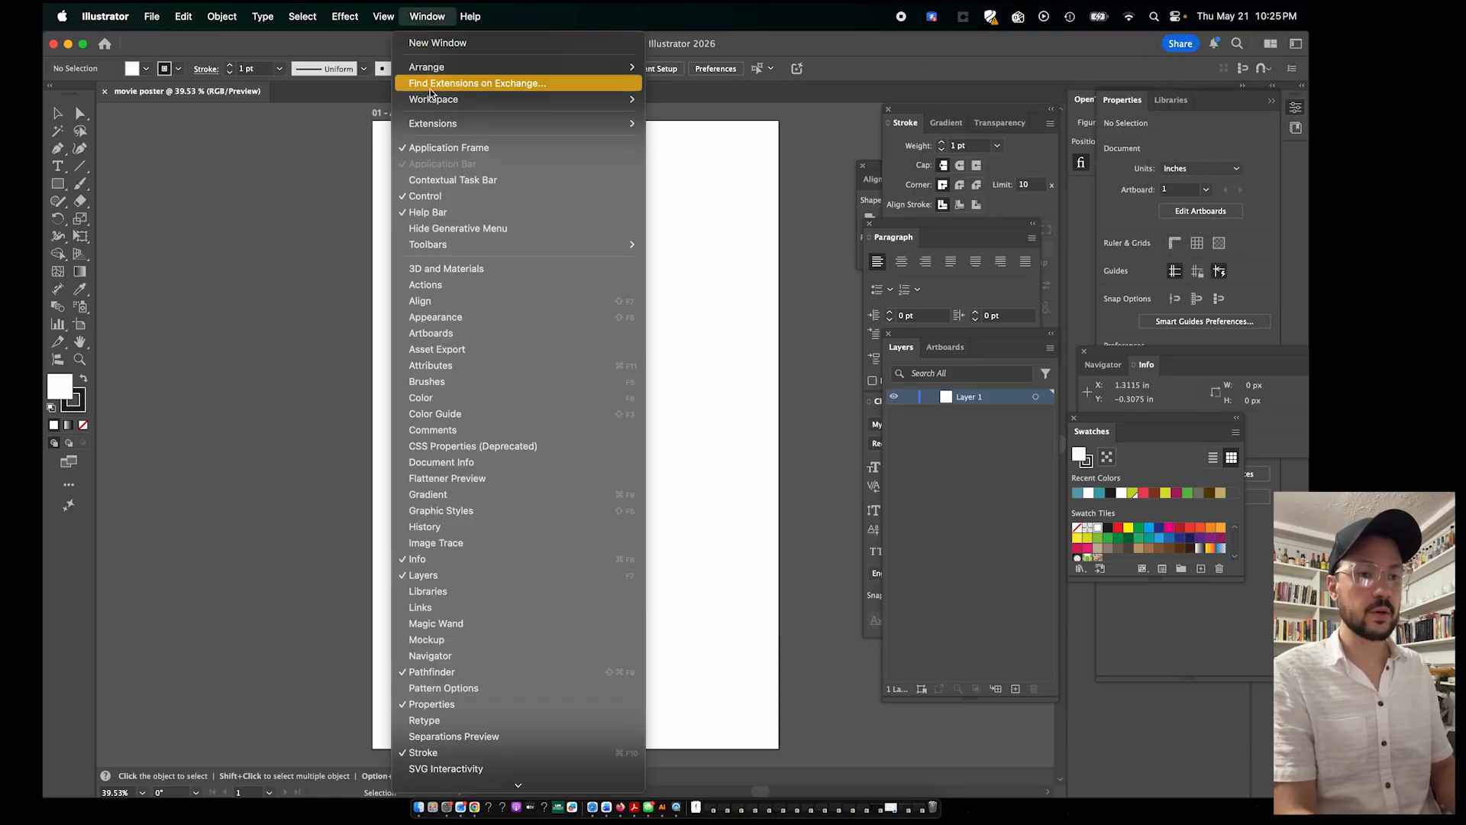
{"action": "mouse_move", "coordinate": [447, 104]}
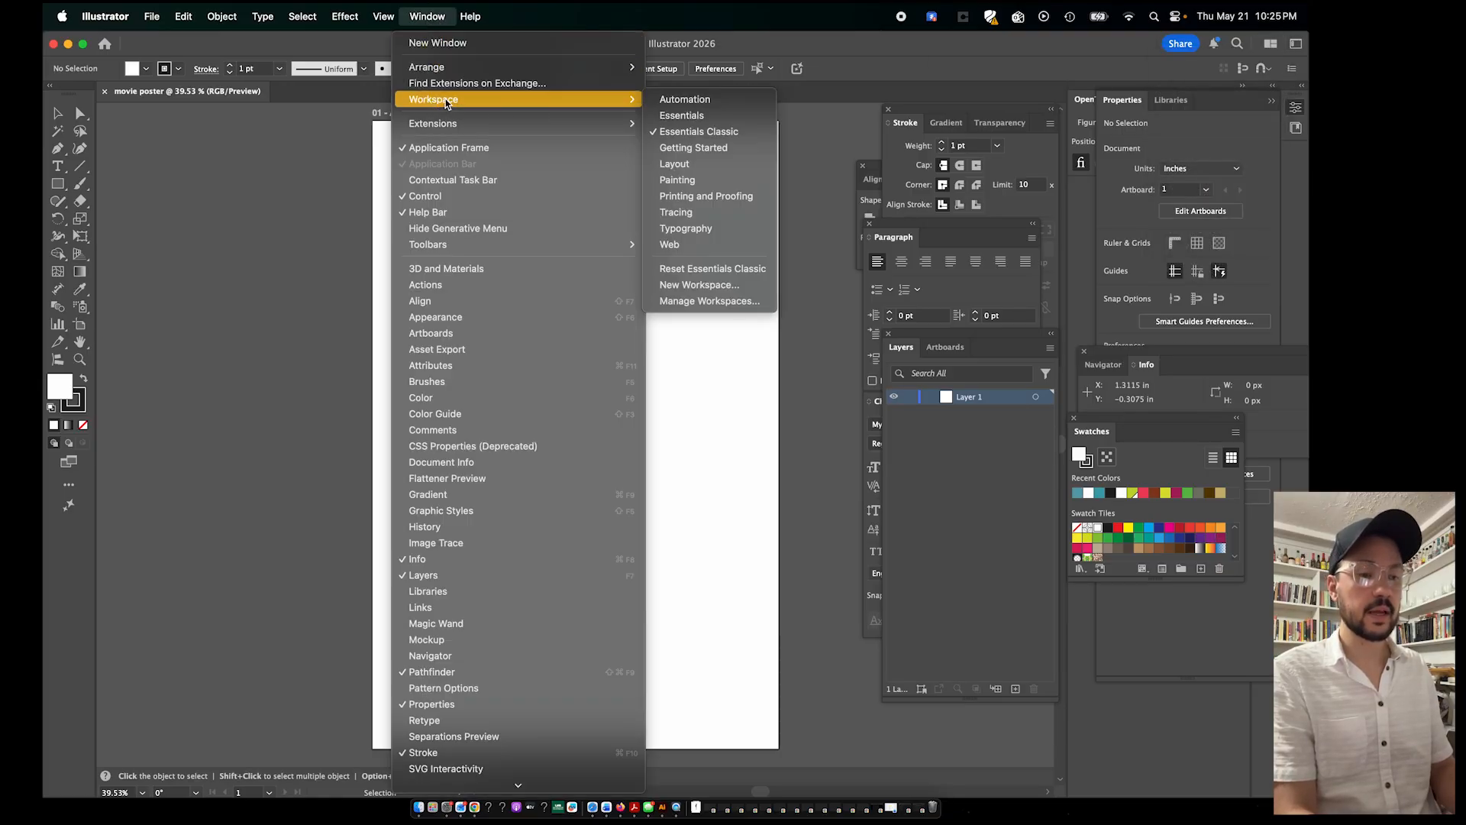
{"action": "left_click", "coordinate": [694, 134]}
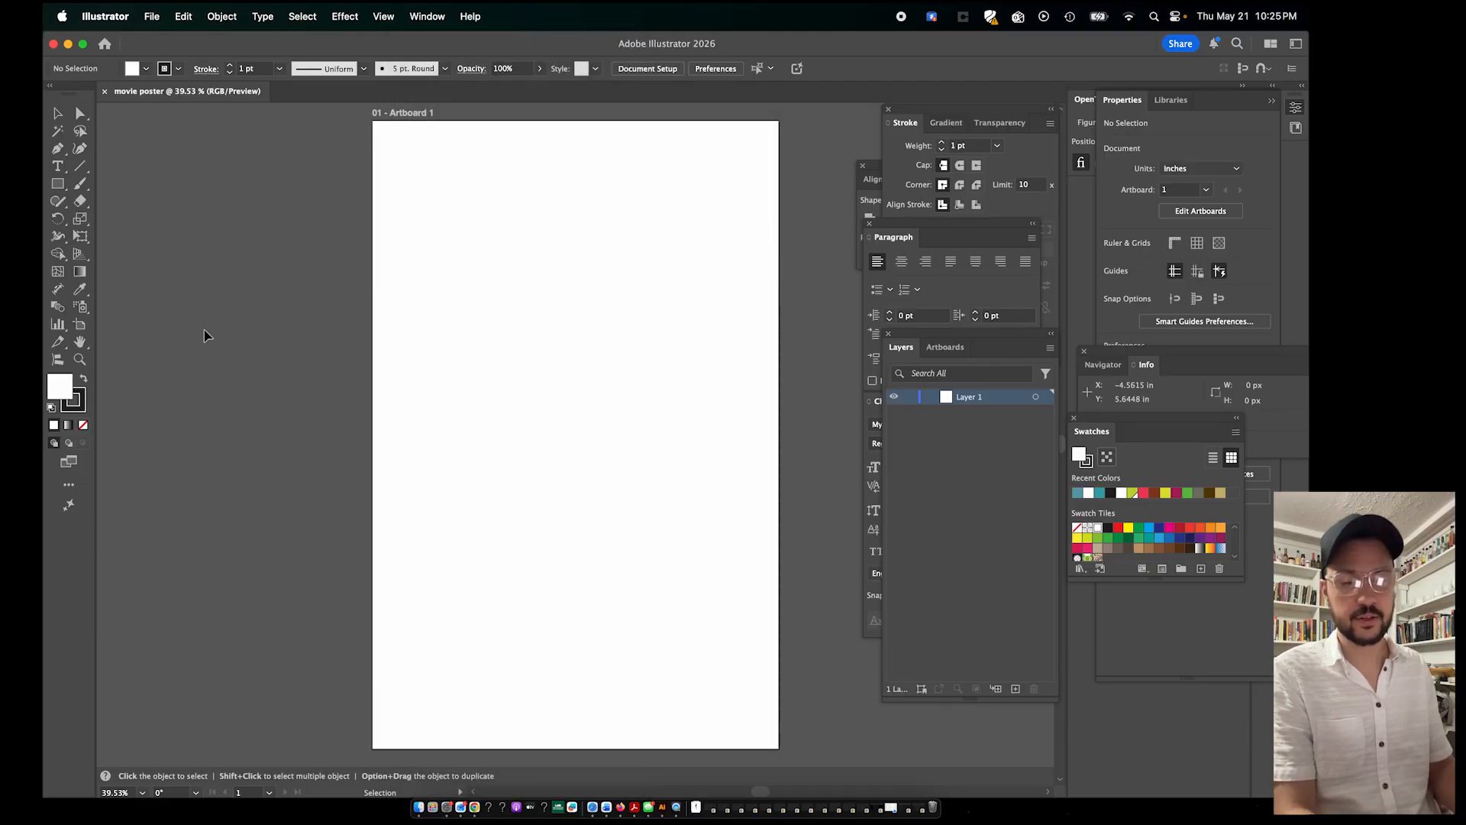
Draw and delete a trial rectangle, and draw one about 5 by 7.5 in in the artboard's upper-left area
{"action": "left_click", "coordinate": [55, 185]}
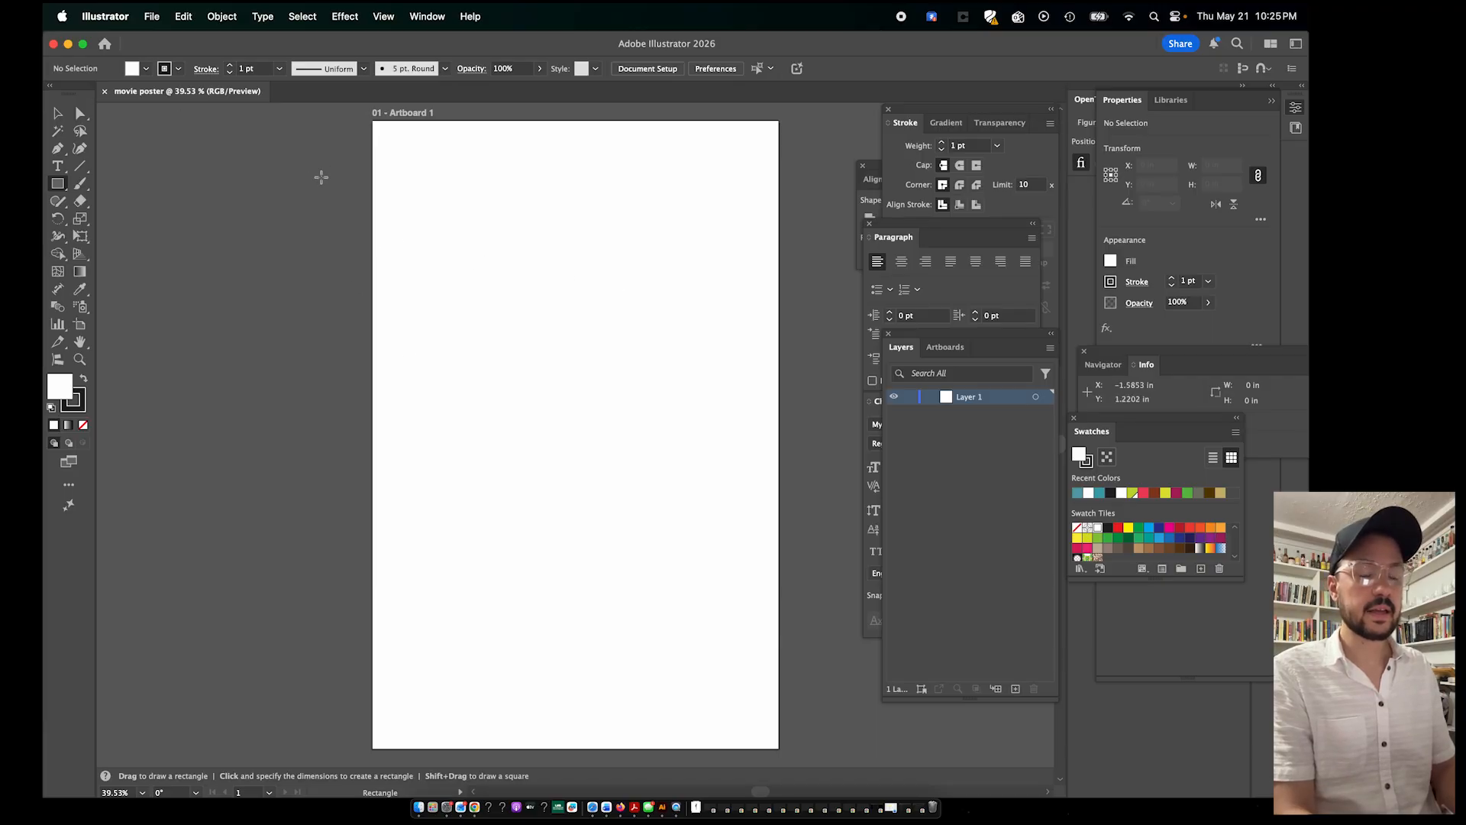
{"action": "left_click_drag", "start_coordinate": [421, 203], "coordinate": [667, 466]}
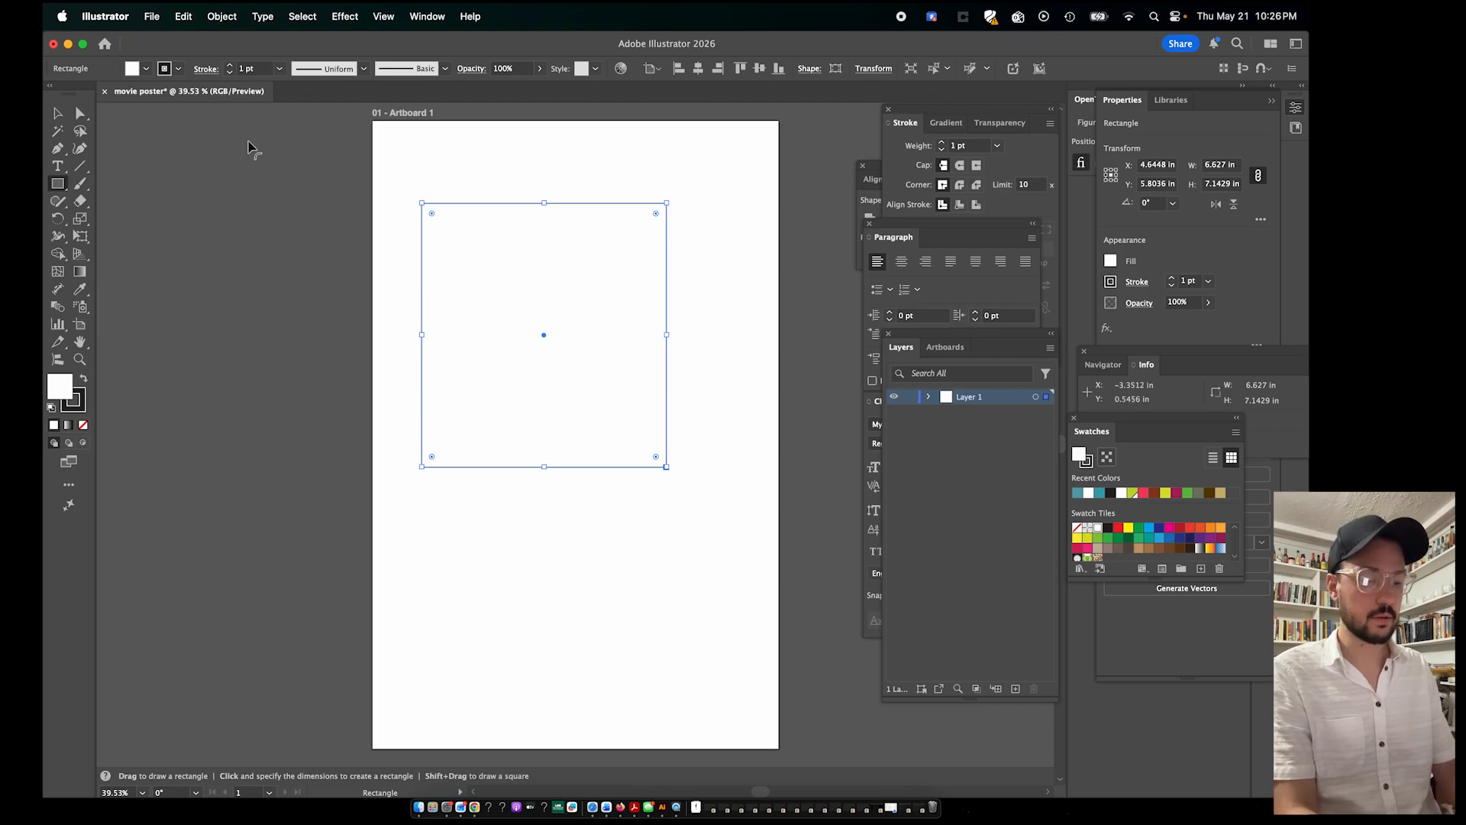
{"action": "key", "text": "Delete"}
{"action": "left_click_drag", "start_coordinate": [437, 171], "coordinate": [620, 445]}
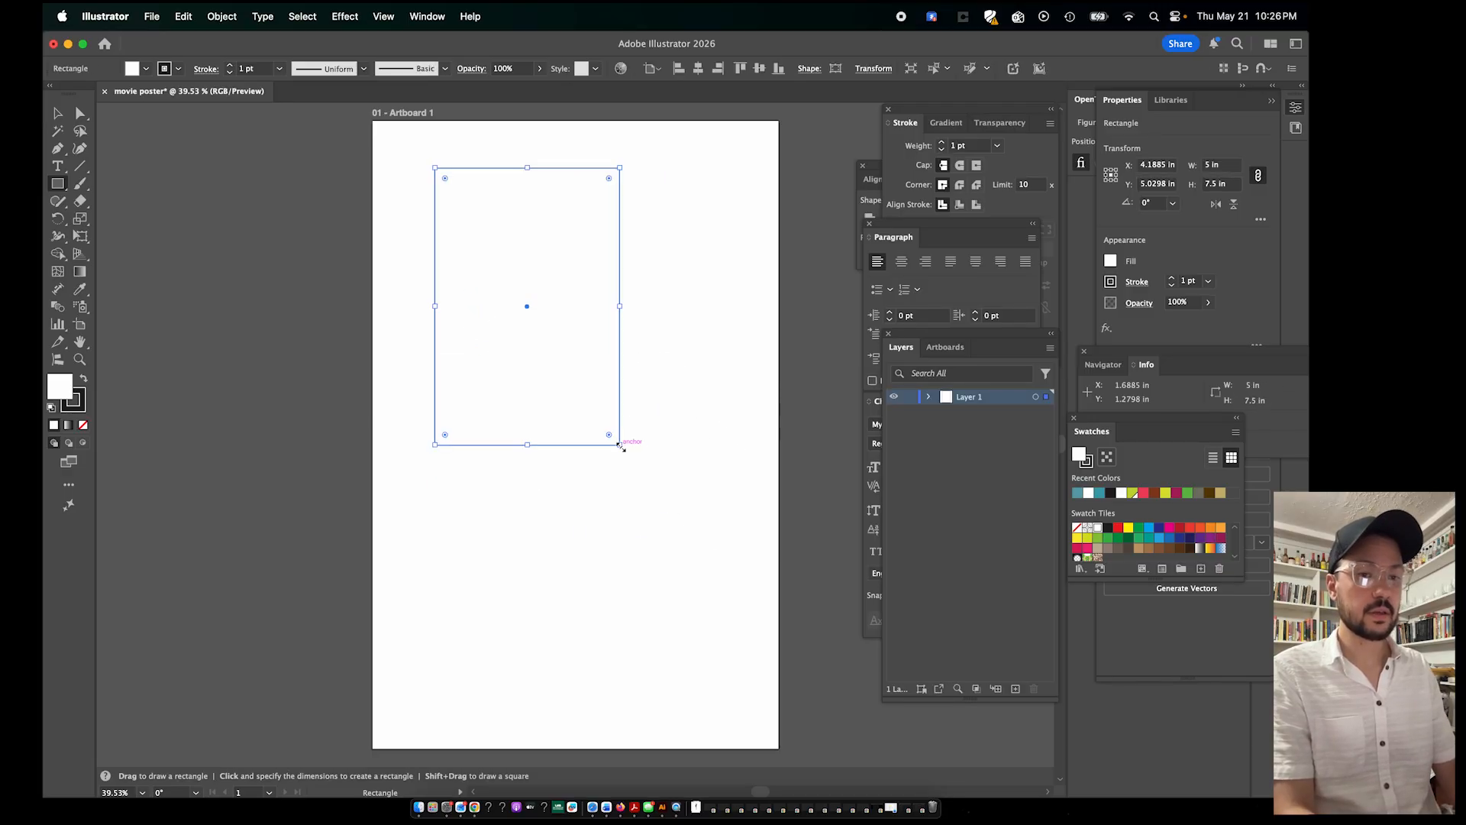
{"action": "left_click", "coordinate": [57, 113]}
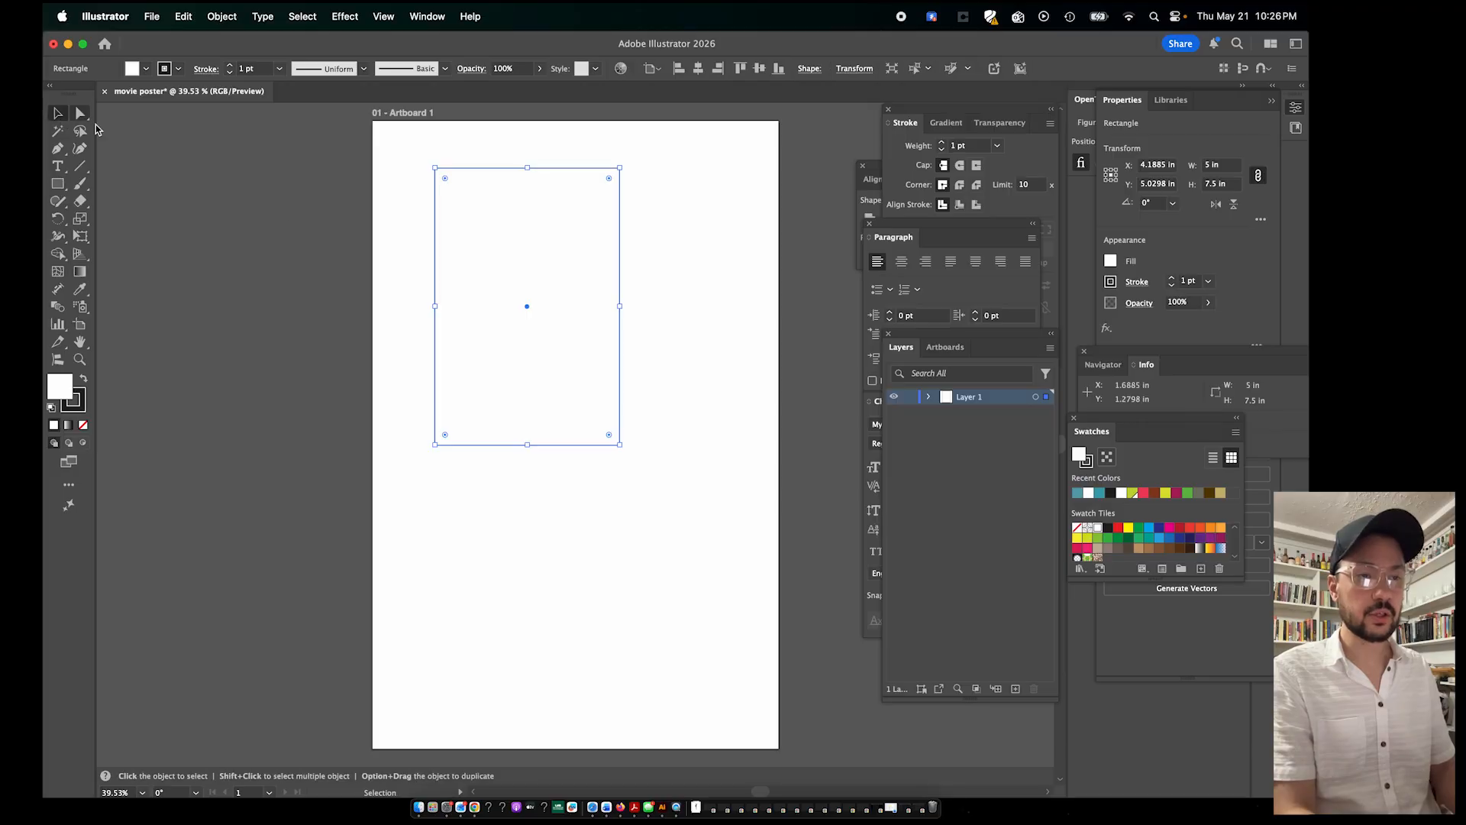
{"action": "left_click", "coordinate": [343, 242]}
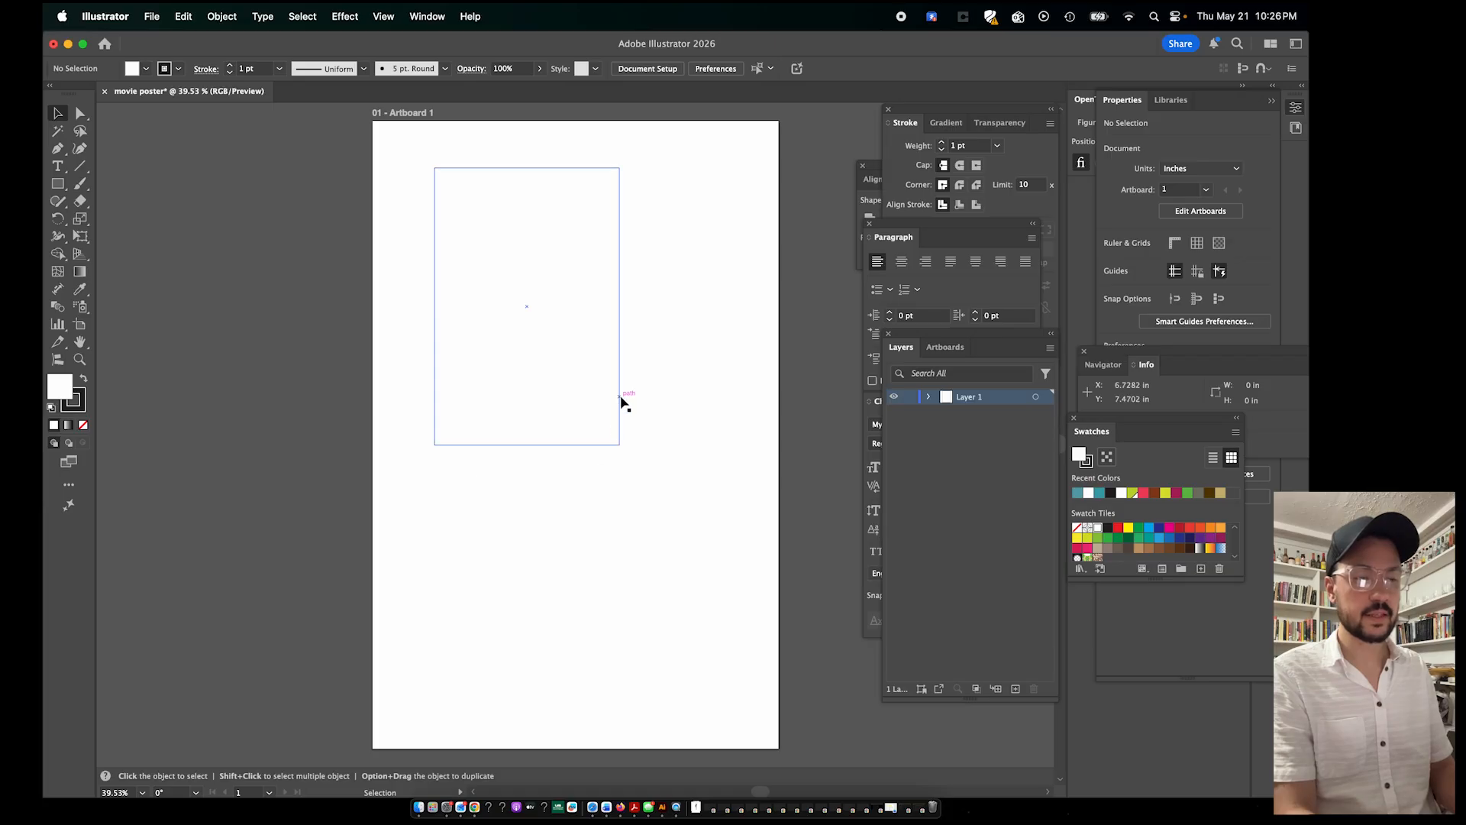
Move the rectangle off the artboard's left side and back onto it, slightly right of centre
{"action": "left_click_drag", "start_coordinate": [592, 397], "coordinate": [282, 416]}
{"action": "left_click", "coordinate": [256, 534]}
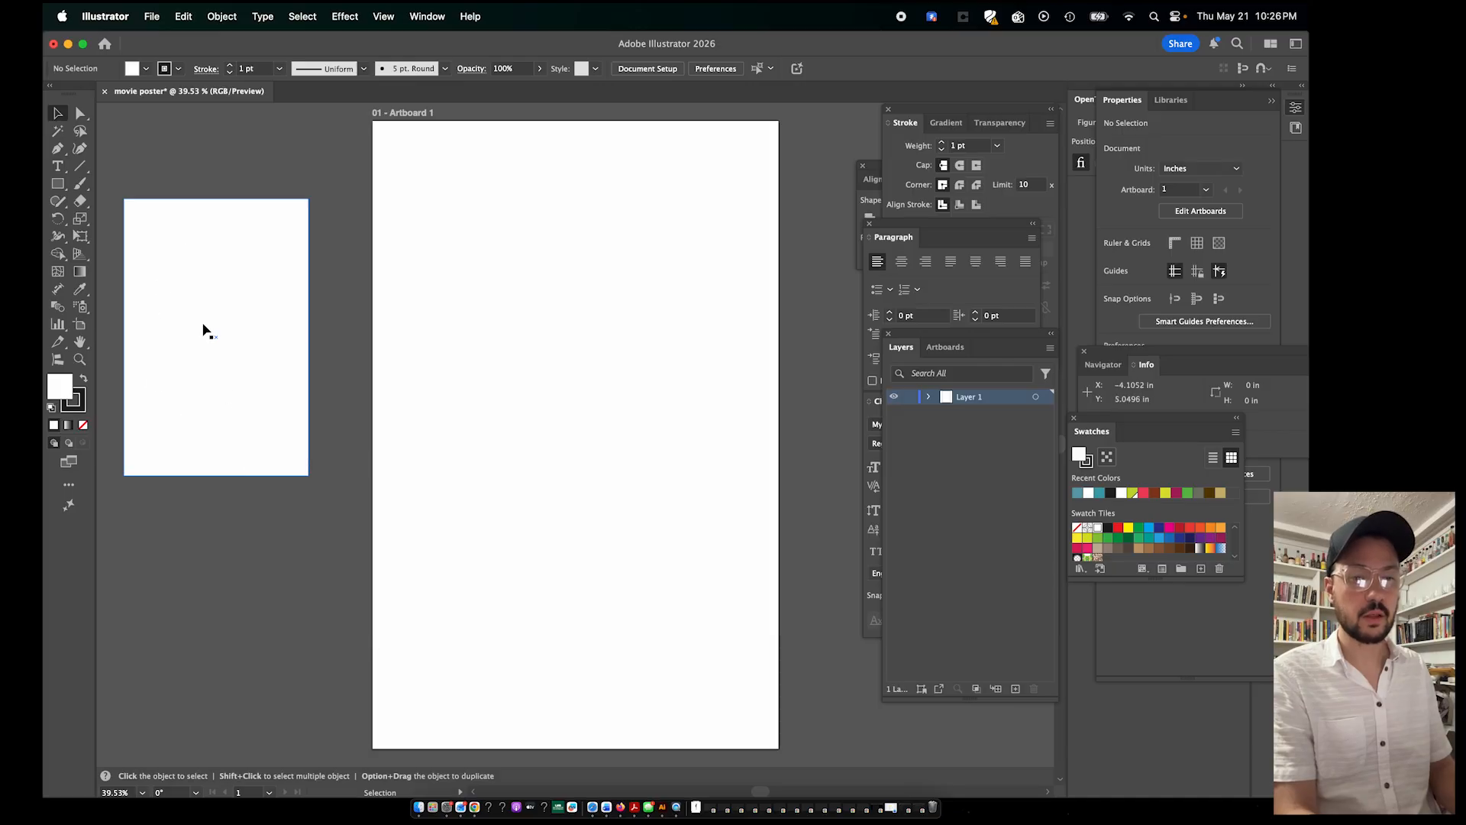
{"action": "left_click_drag", "start_coordinate": [241, 341], "coordinate": [645, 400]}
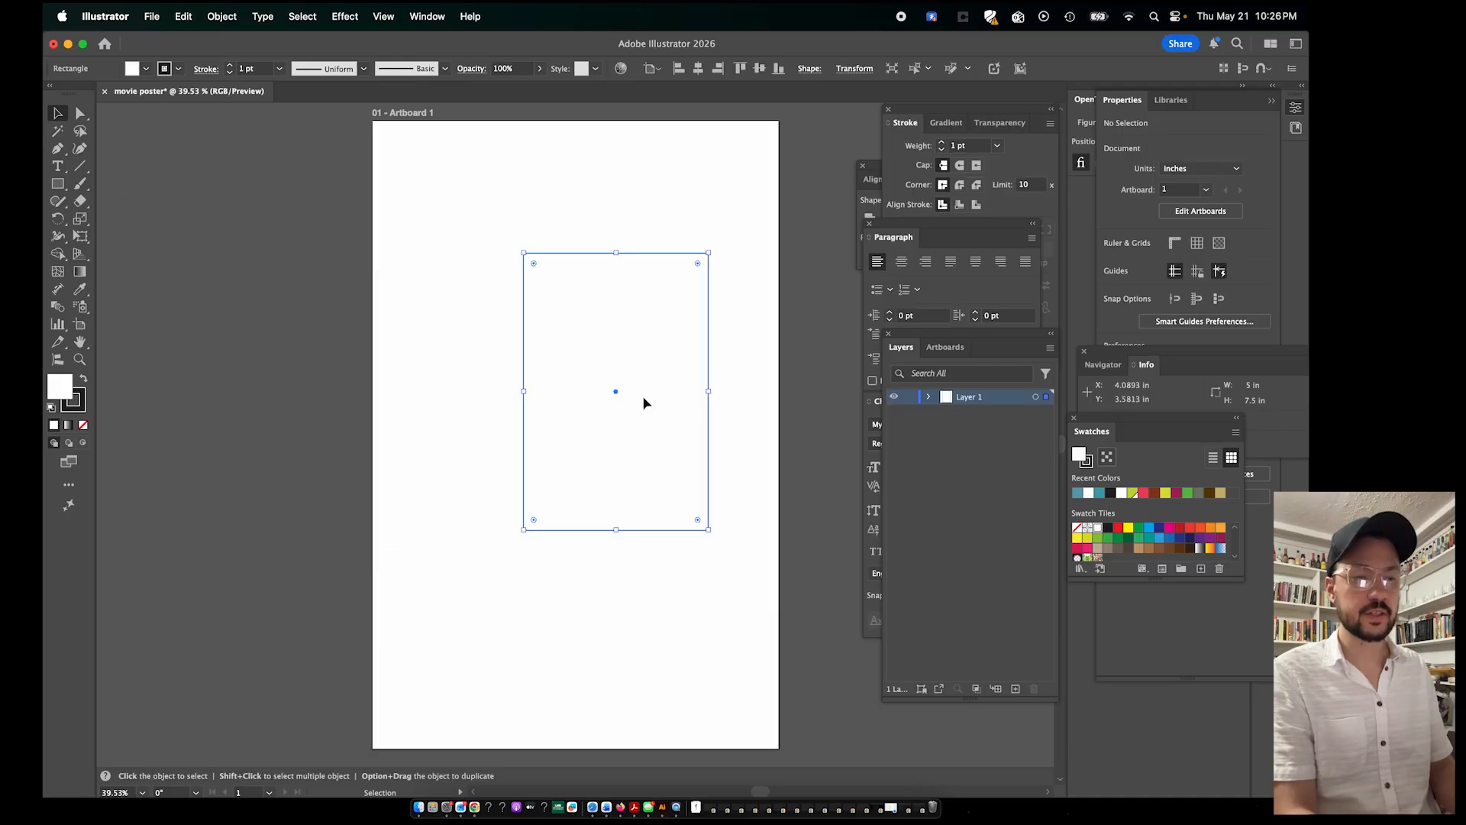
{"action": "left_click", "coordinate": [686, 163]}
Fill the rectangle with the bright magenta swatch
{"action": "left_click", "coordinate": [616, 320]}
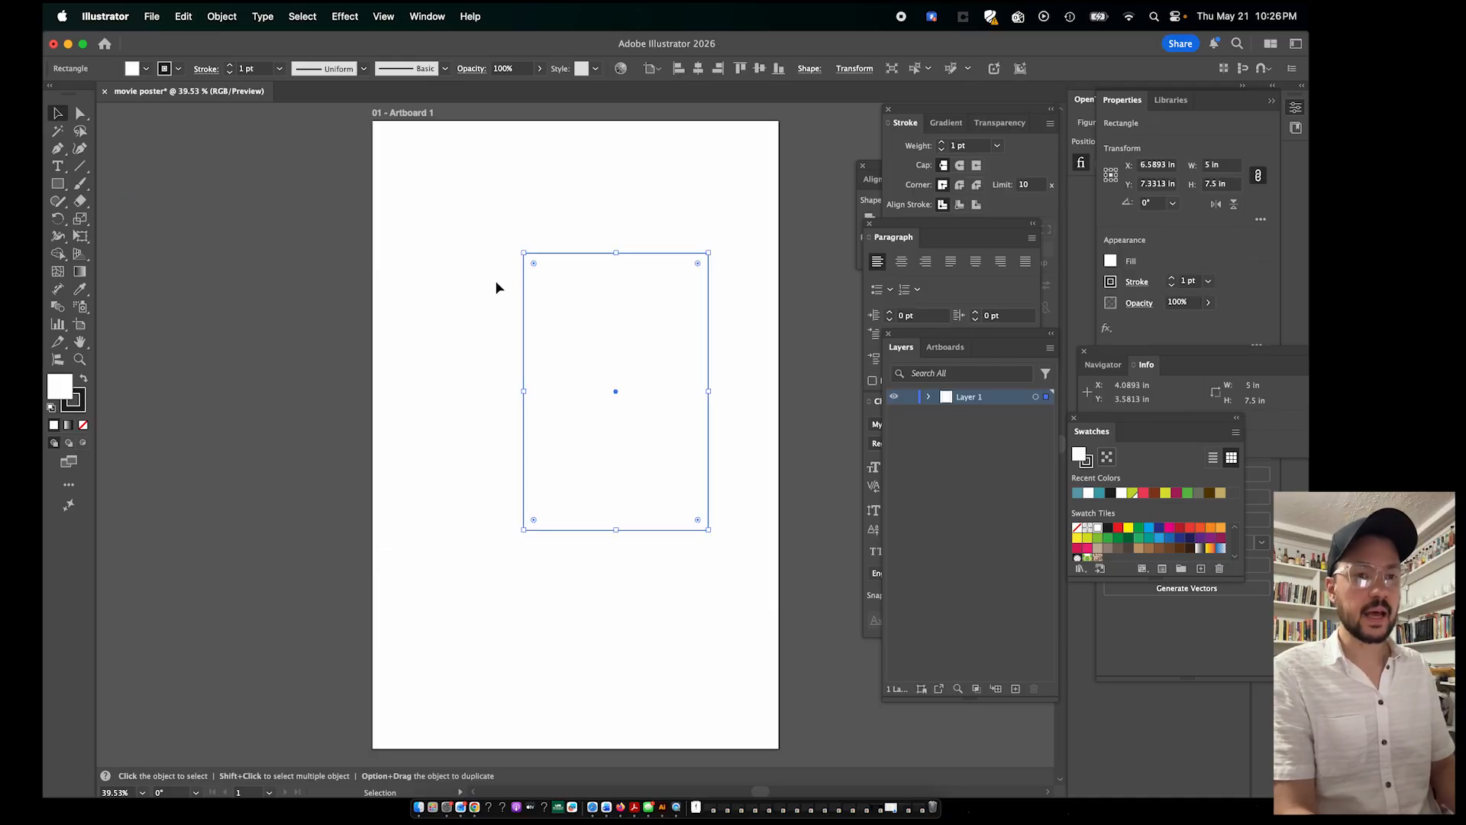
{"action": "left_click", "coordinate": [151, 73]}
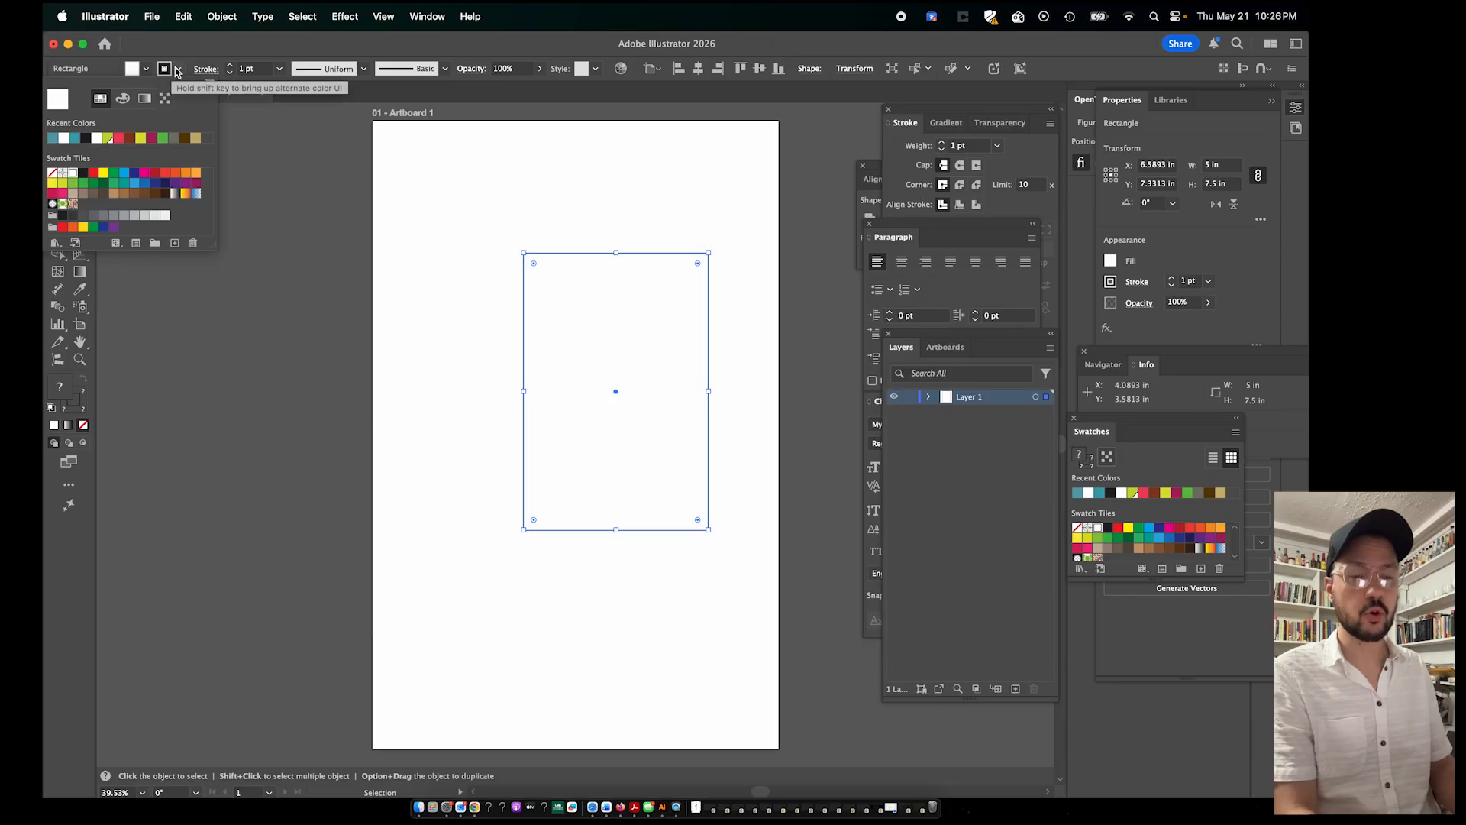
{"action": "left_click", "coordinate": [144, 173]}
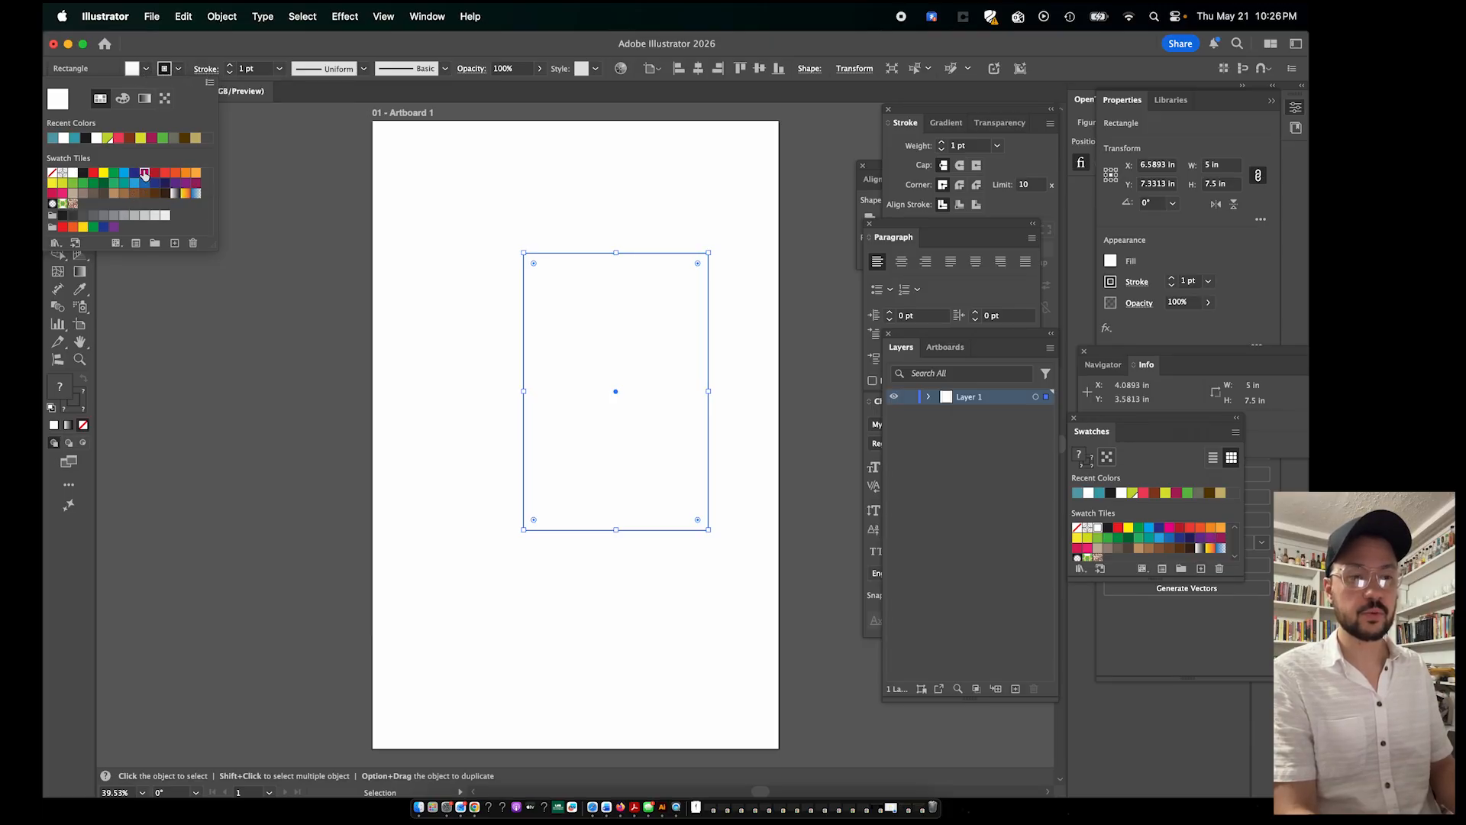
{"action": "left_click", "coordinate": [414, 260]}
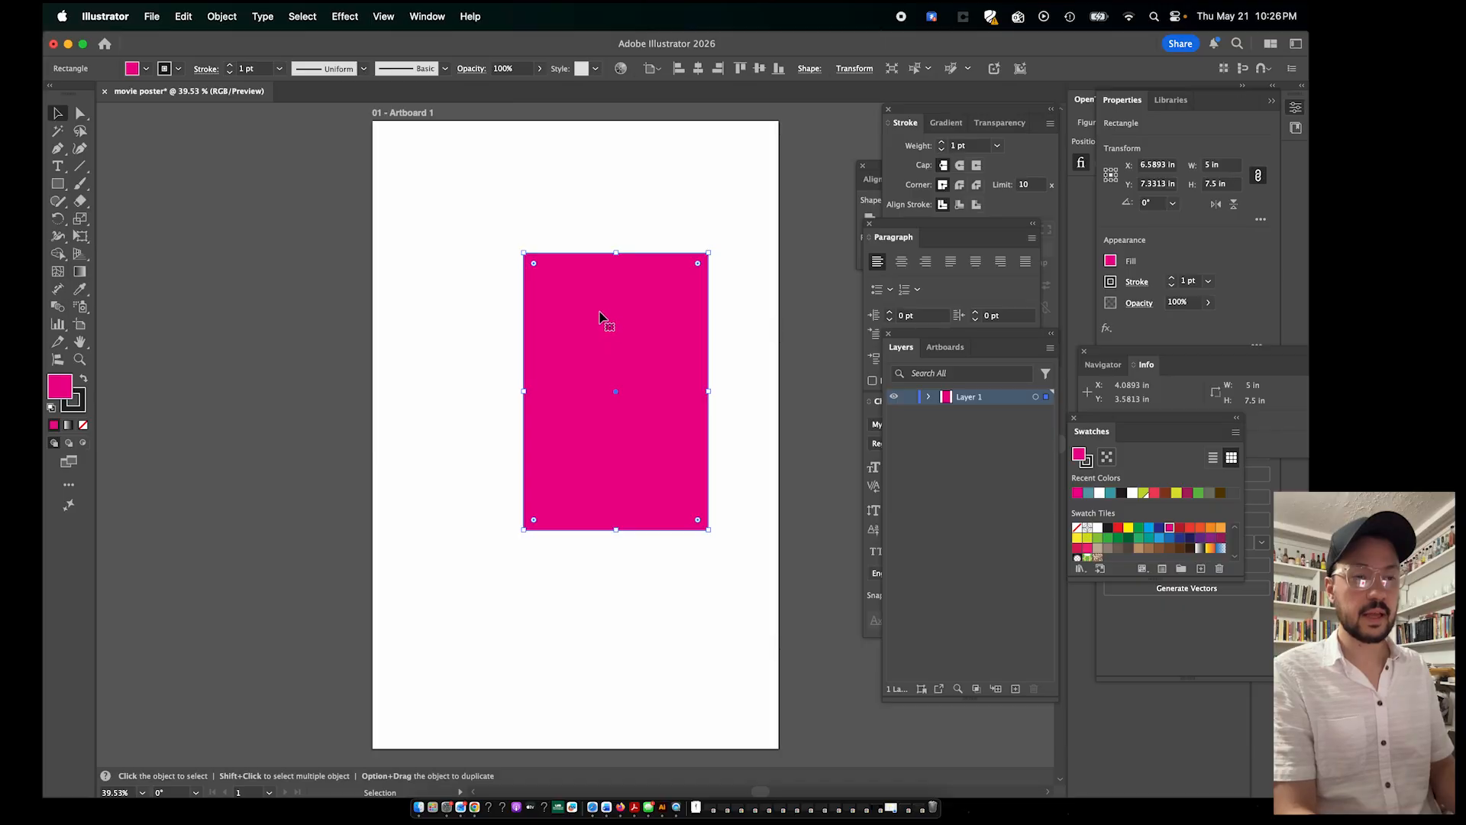
Give the rectangle a dark blue stroke and inspect its edge up close
{"action": "left_click", "coordinate": [182, 70]}
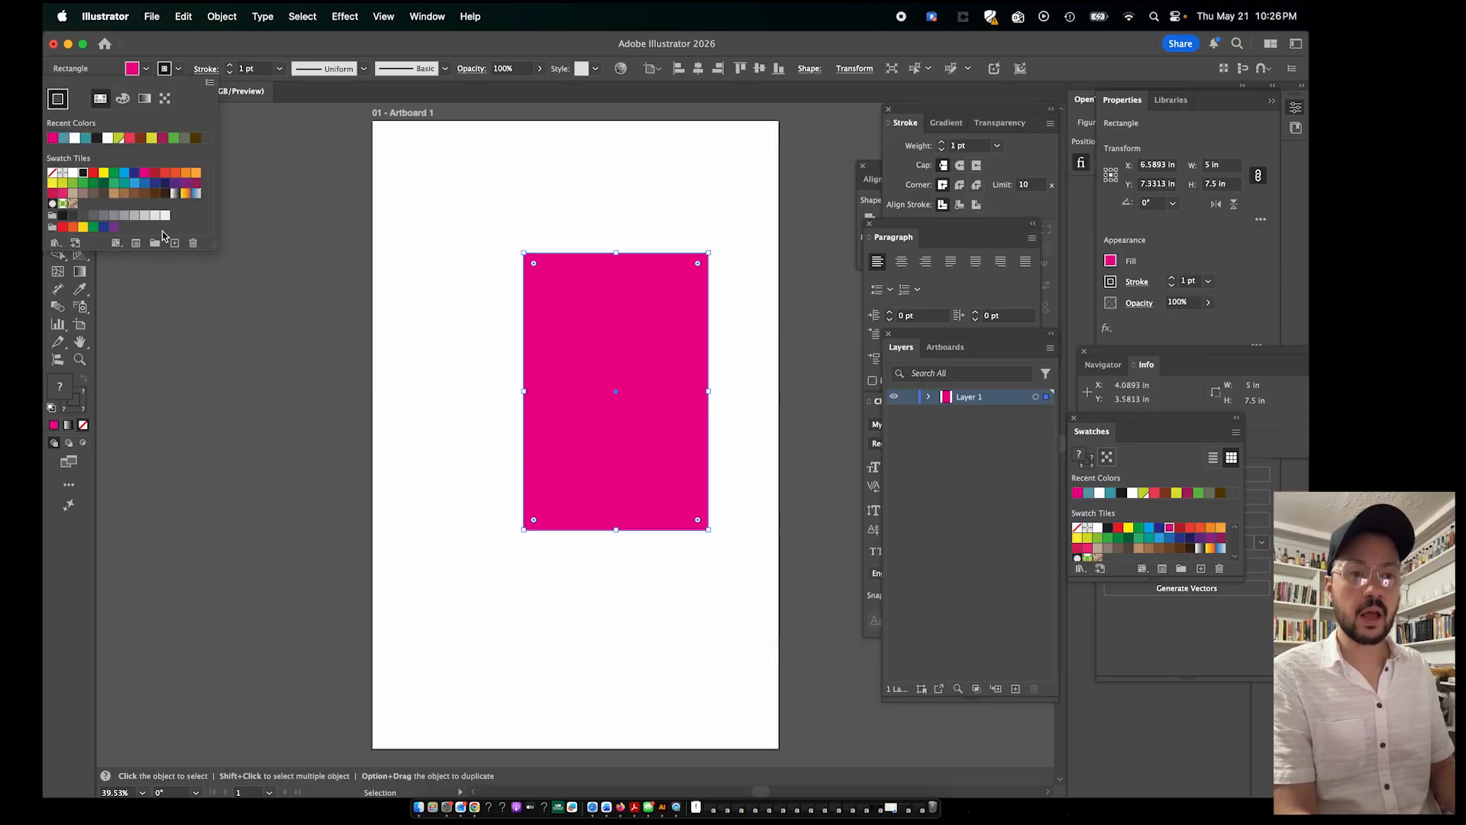
{"action": "left_click", "coordinate": [157, 191]}
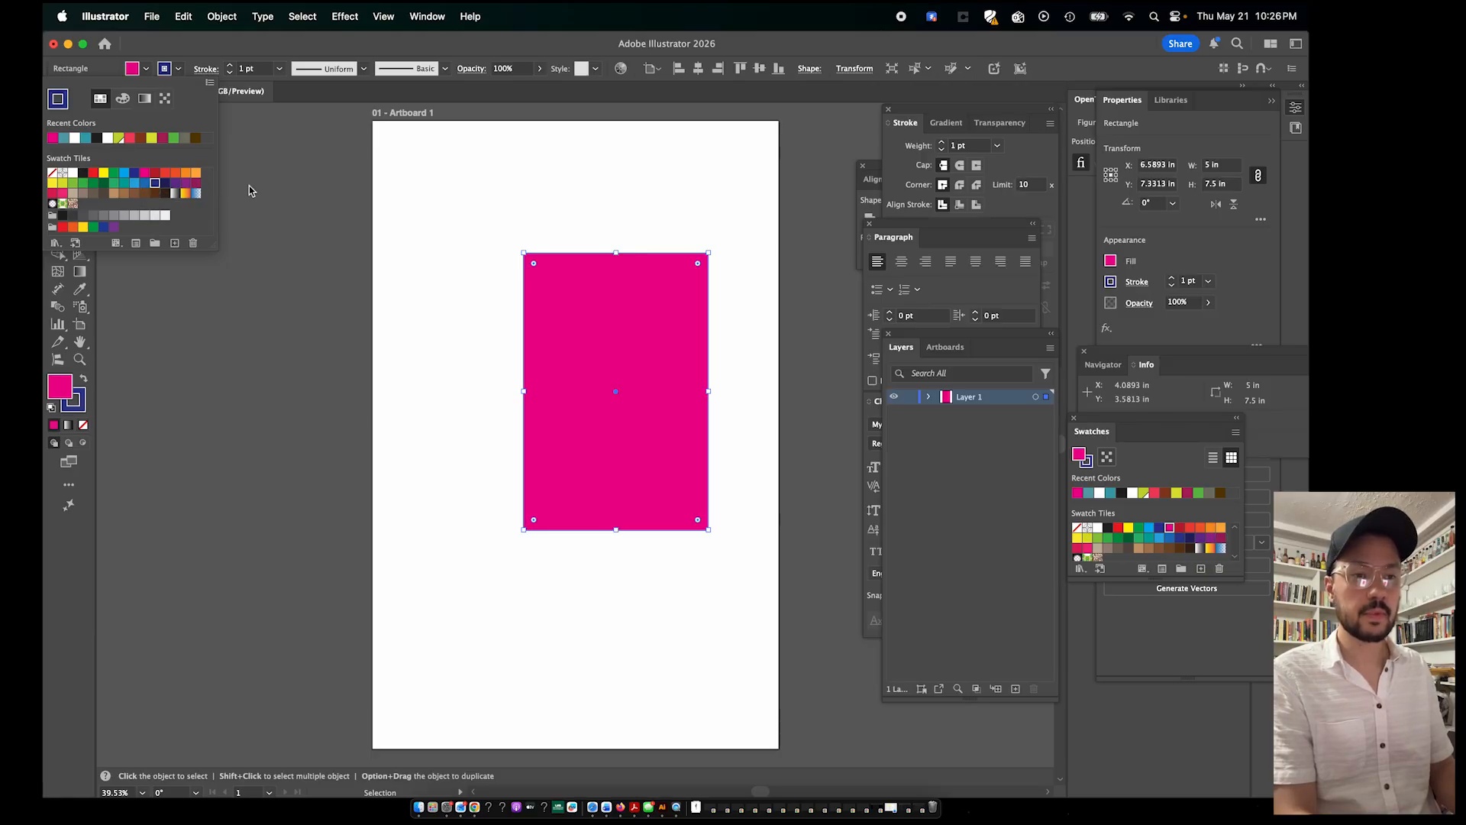
{"action": "left_click", "coordinate": [405, 228]}
{"action": "left_click", "coordinate": [435, 229]}
{"action": "scroll", "coordinate": [562, 313], "scroll_direction": "up", "scroll_amount": 10}
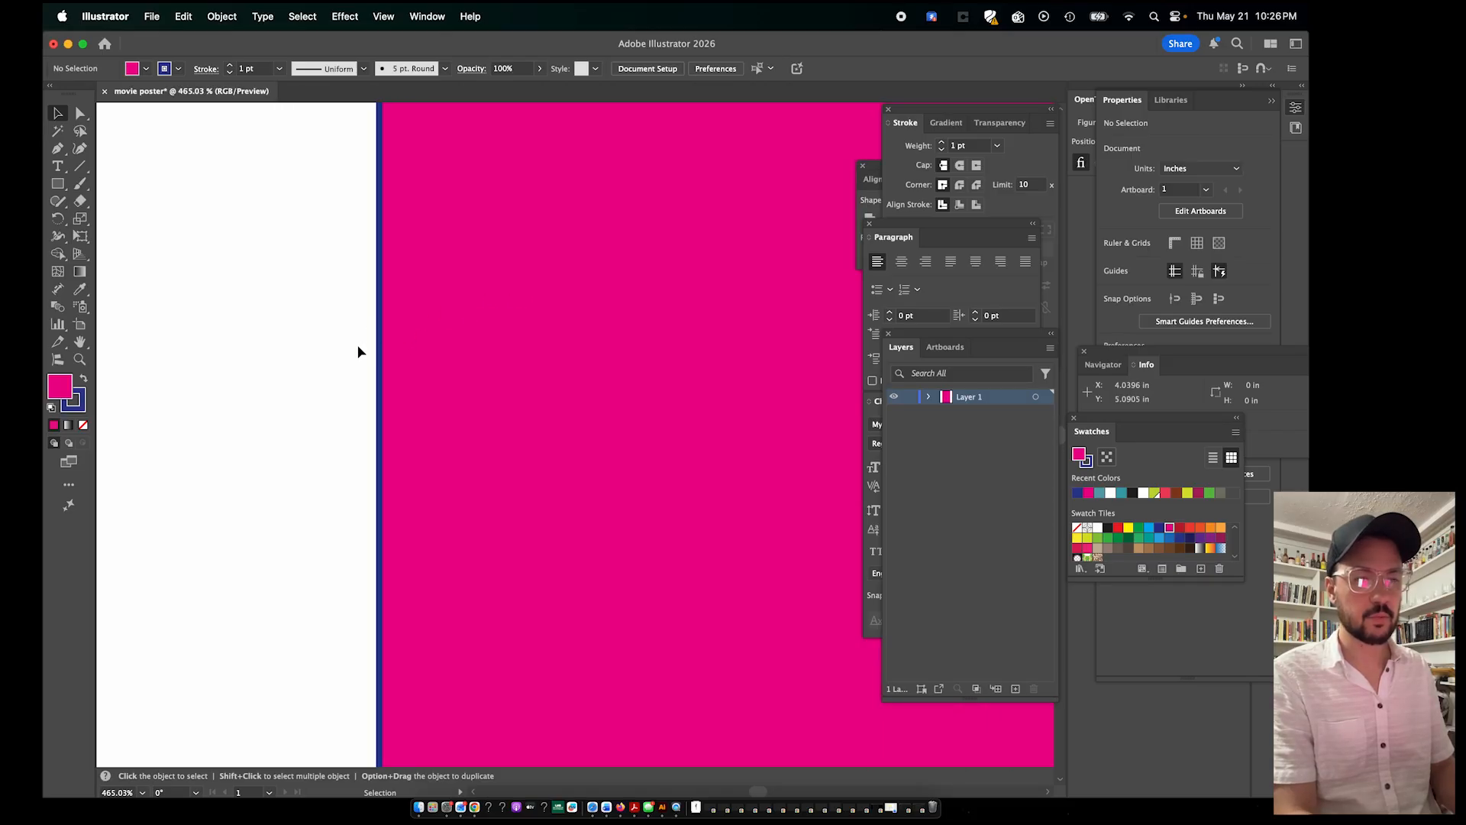
Thicken the rectangle's stroke to 31 pt
{"action": "key", "text": "super+0"}
{"action": "left_click", "coordinate": [462, 325]}
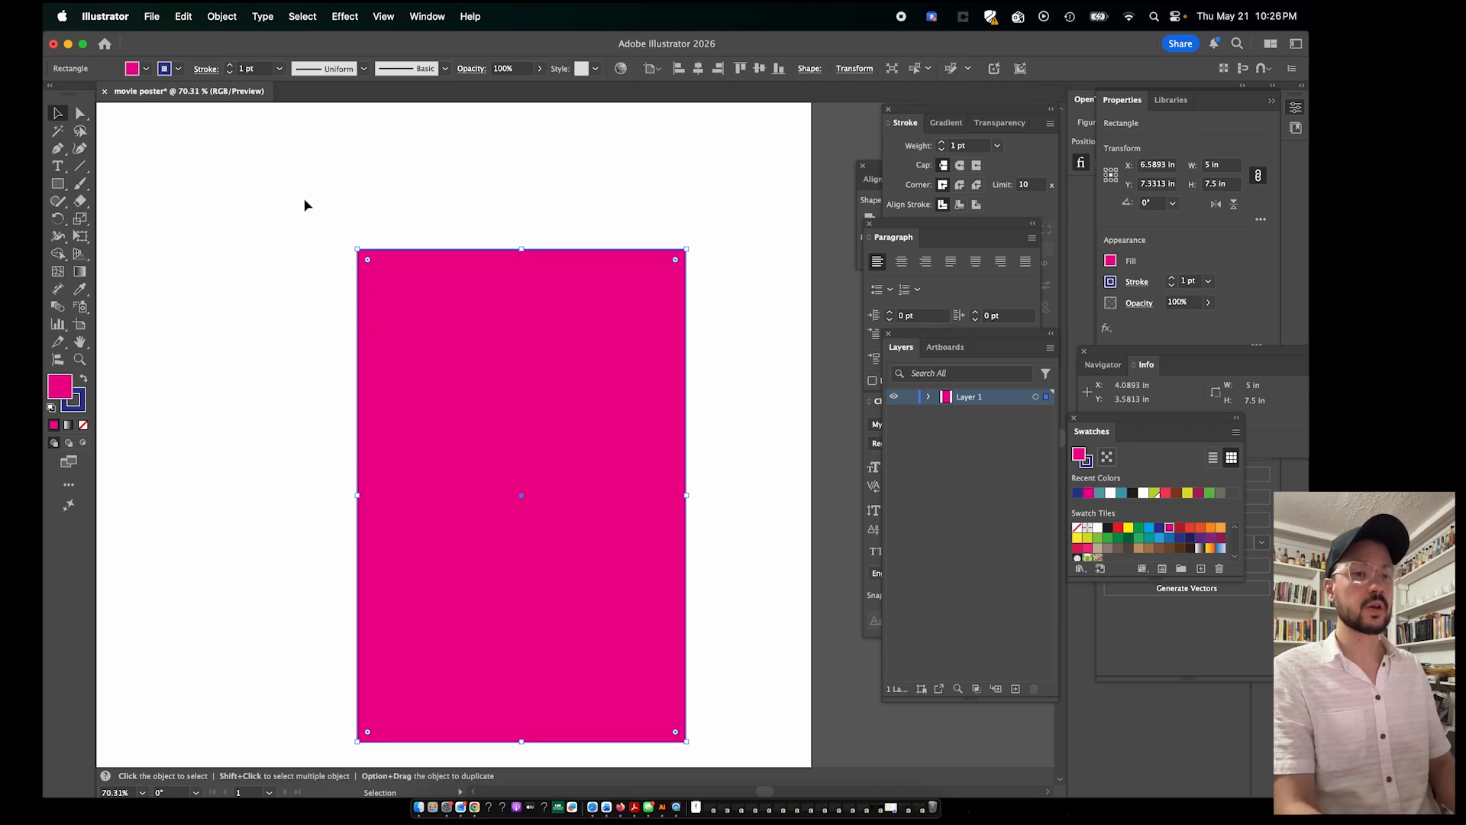
{"action": "left_click", "coordinate": [232, 66]}
{"action": "left_click", "coordinate": [231, 66]}
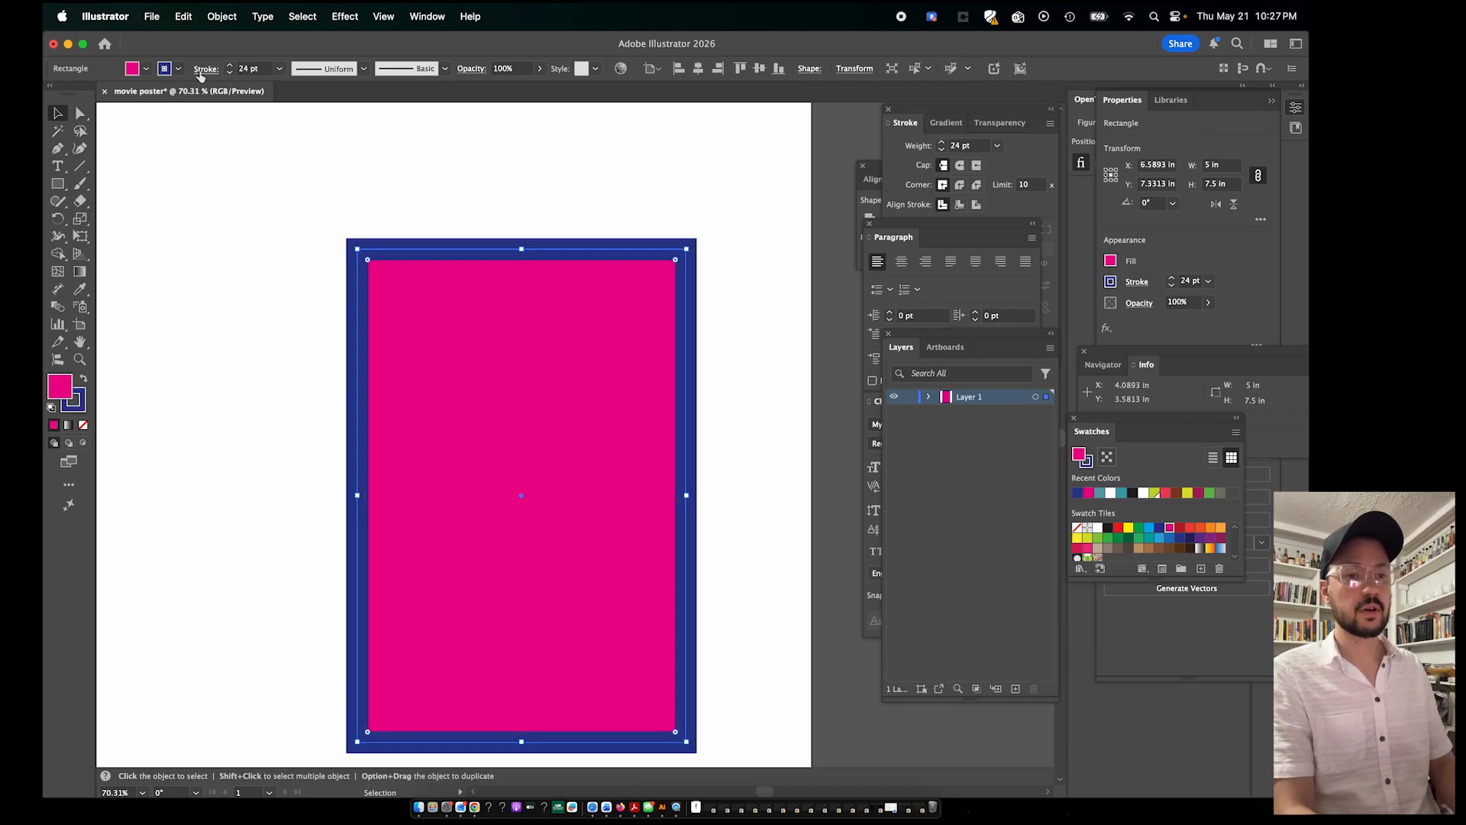
{"action": "left_click", "coordinate": [231, 65]}
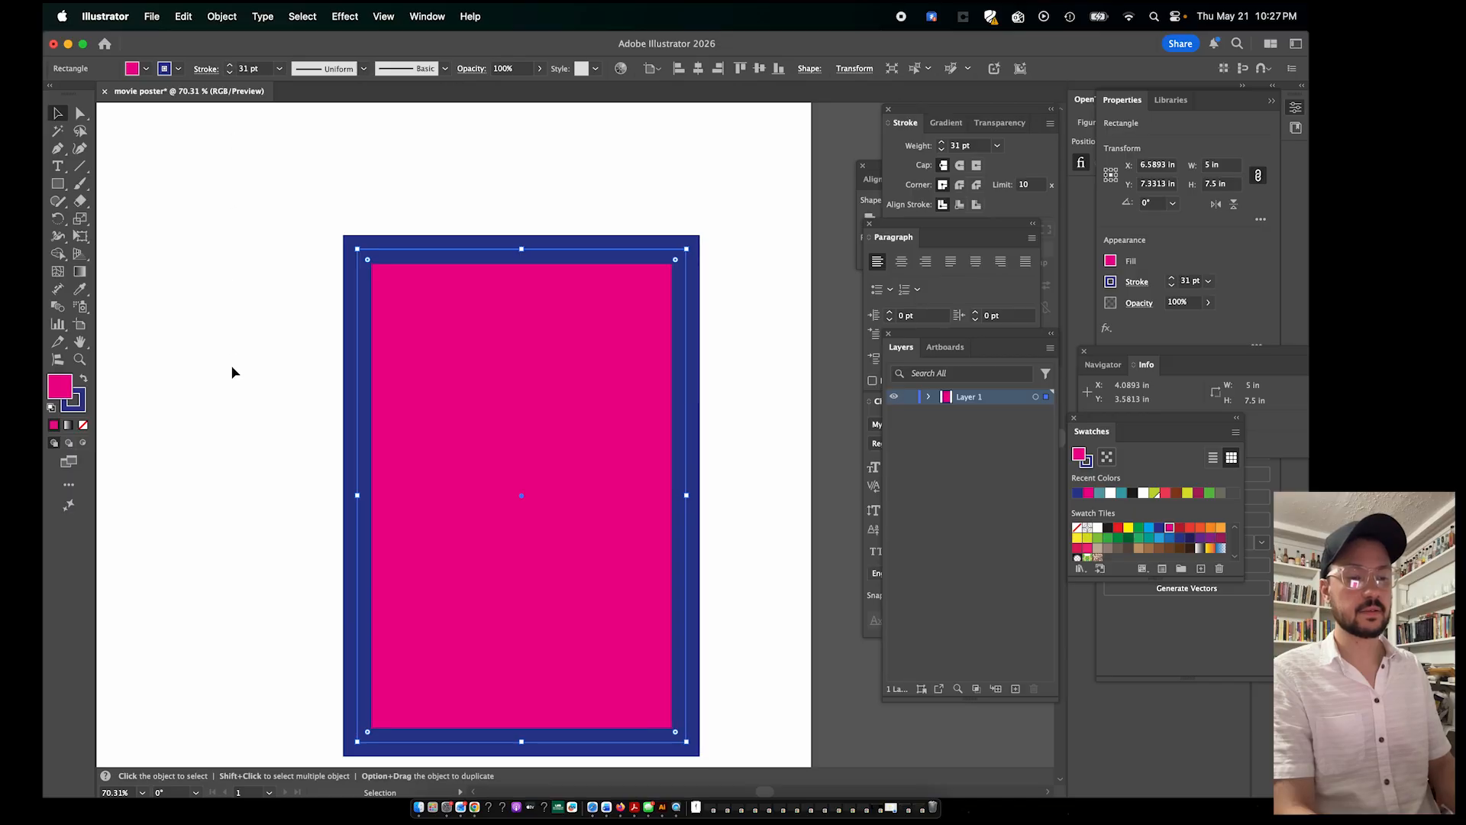
Delete the magenta rectangle with the blue outline and activate the Rectangle tool
{"action": "scroll", "coordinate": [231, 365], "scroll_direction": "down", "scroll_amount": 2}
{"action": "scroll", "coordinate": [231, 365], "scroll_direction": "down", "scroll_amount": 3}
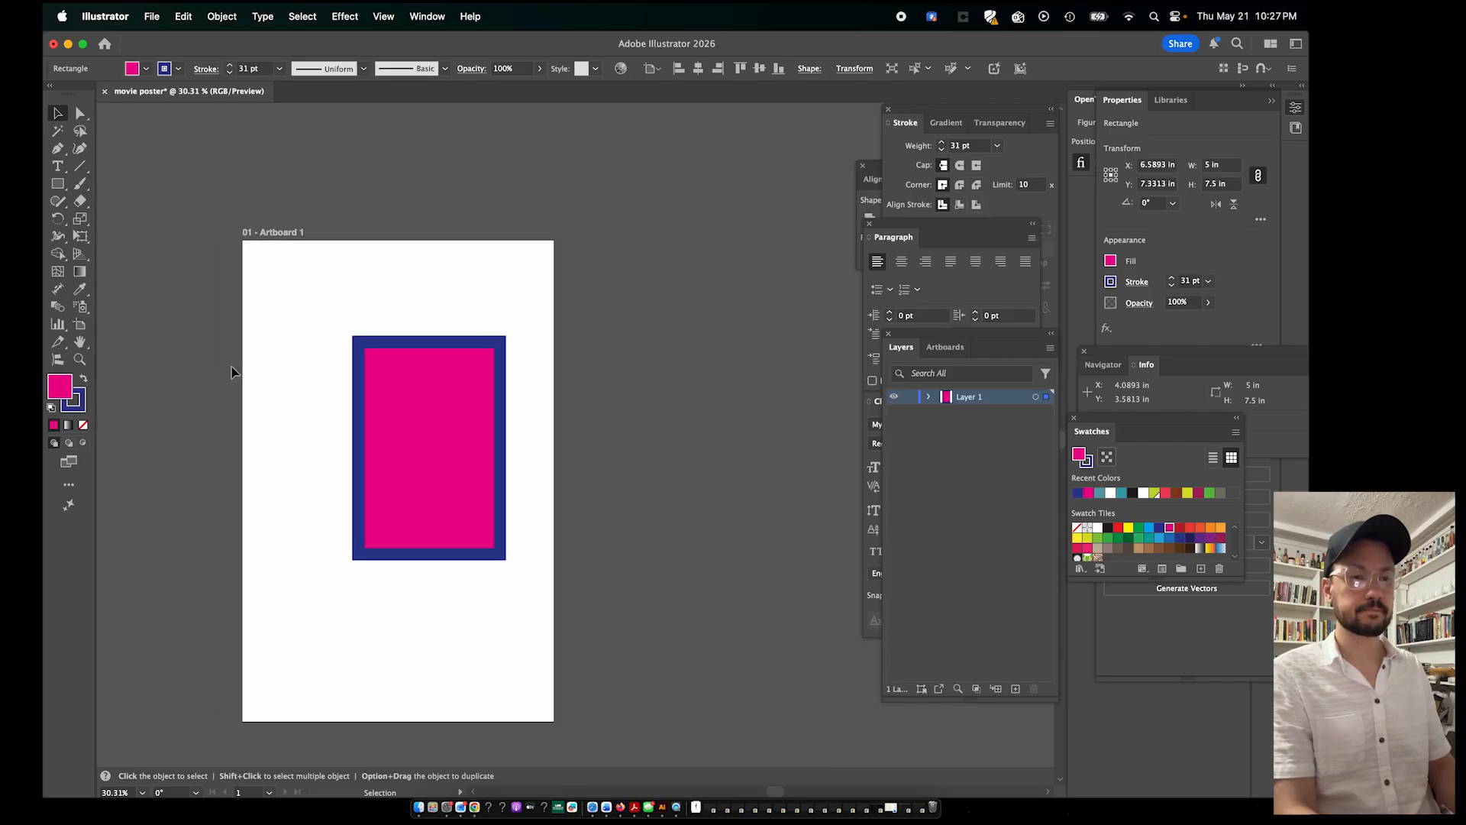
{"action": "scroll", "coordinate": [495, 336], "scroll_direction": "left", "scroll_amount": 2}
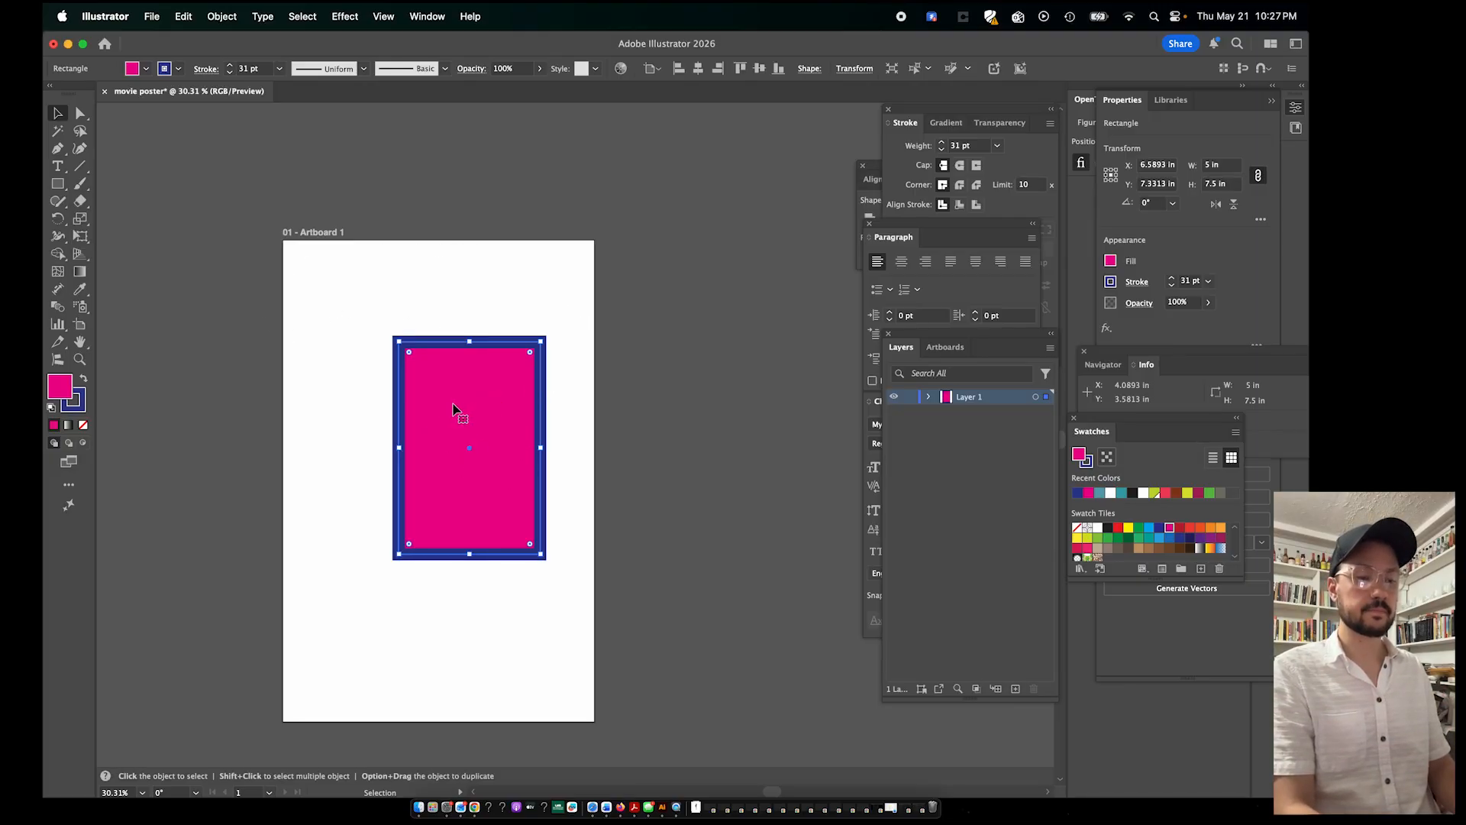
{"action": "key", "text": "Delete"}
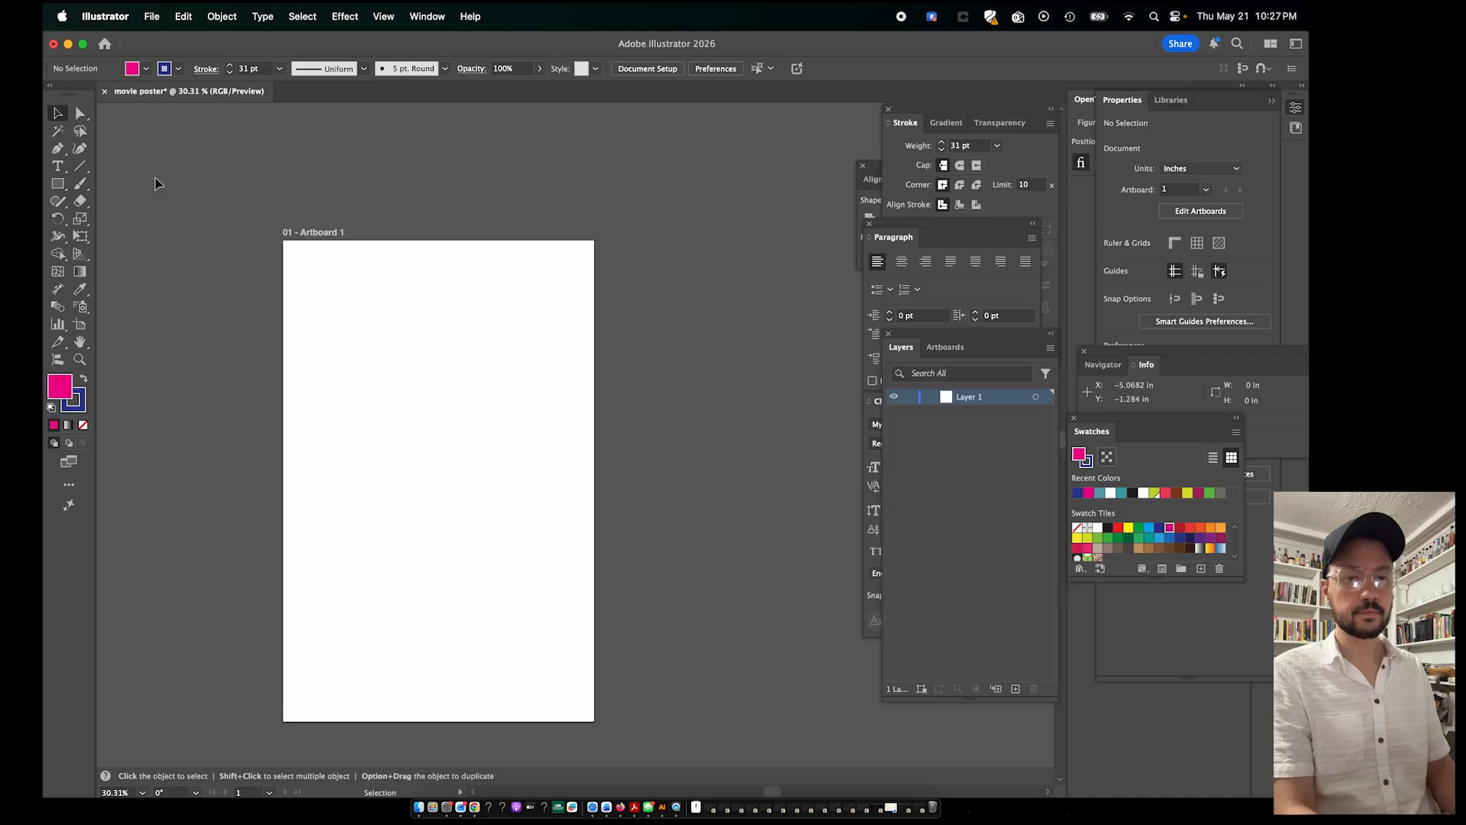
{"action": "left_click", "coordinate": [57, 183]}
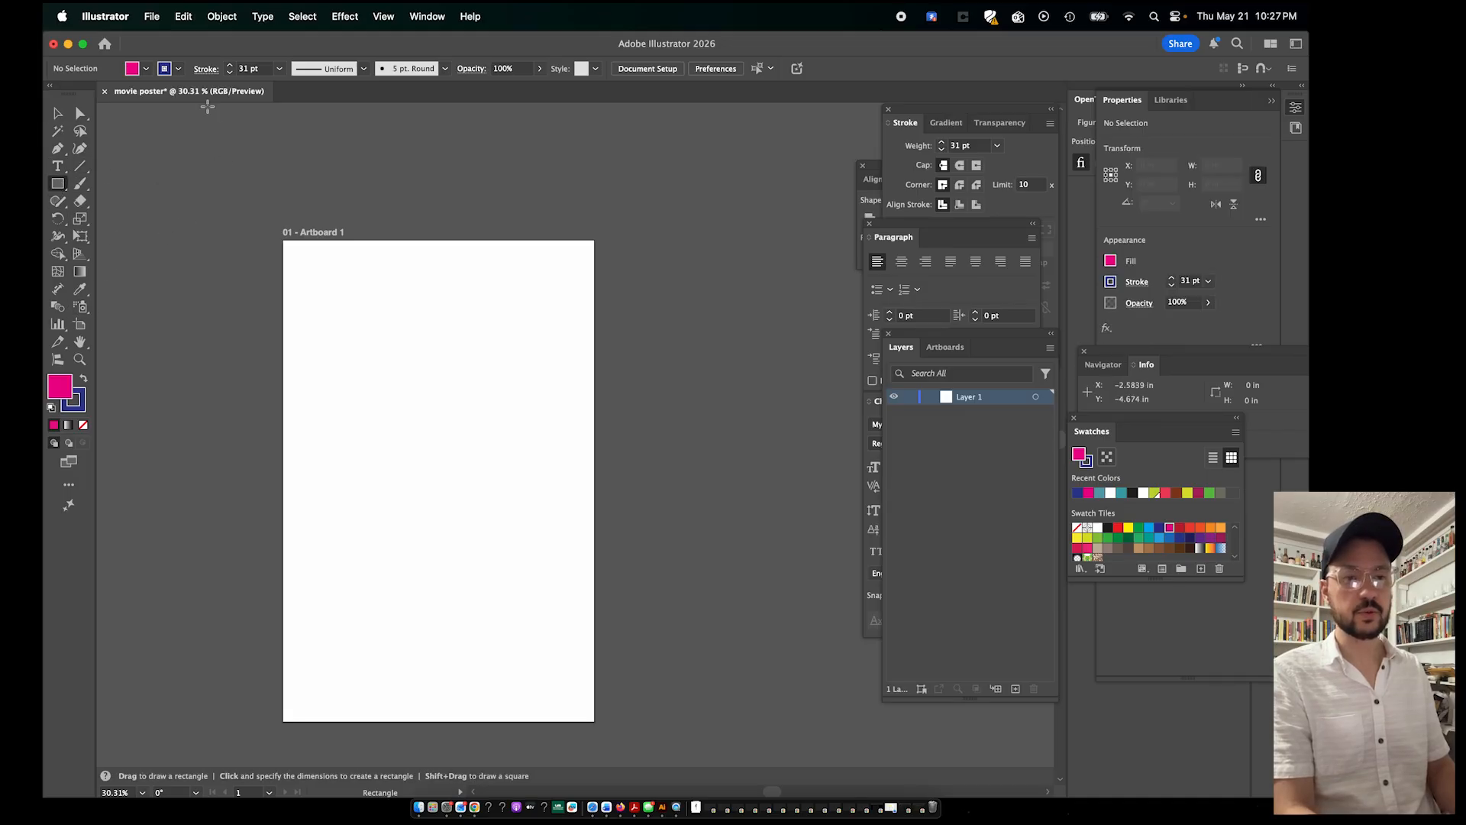
{"action": "left_click", "coordinate": [178, 69]}
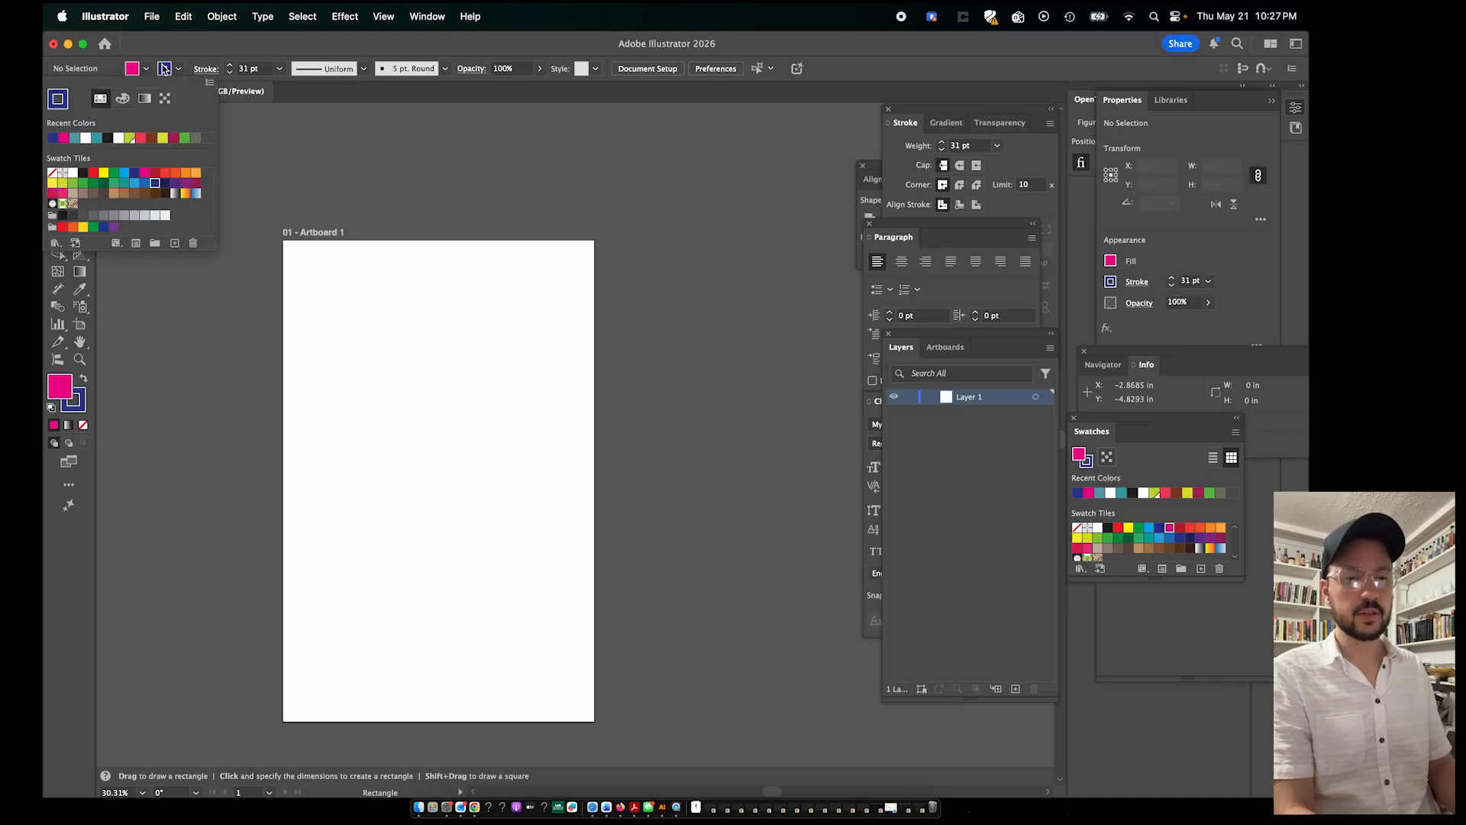
{"action": "left_click", "coordinate": [189, 47]}
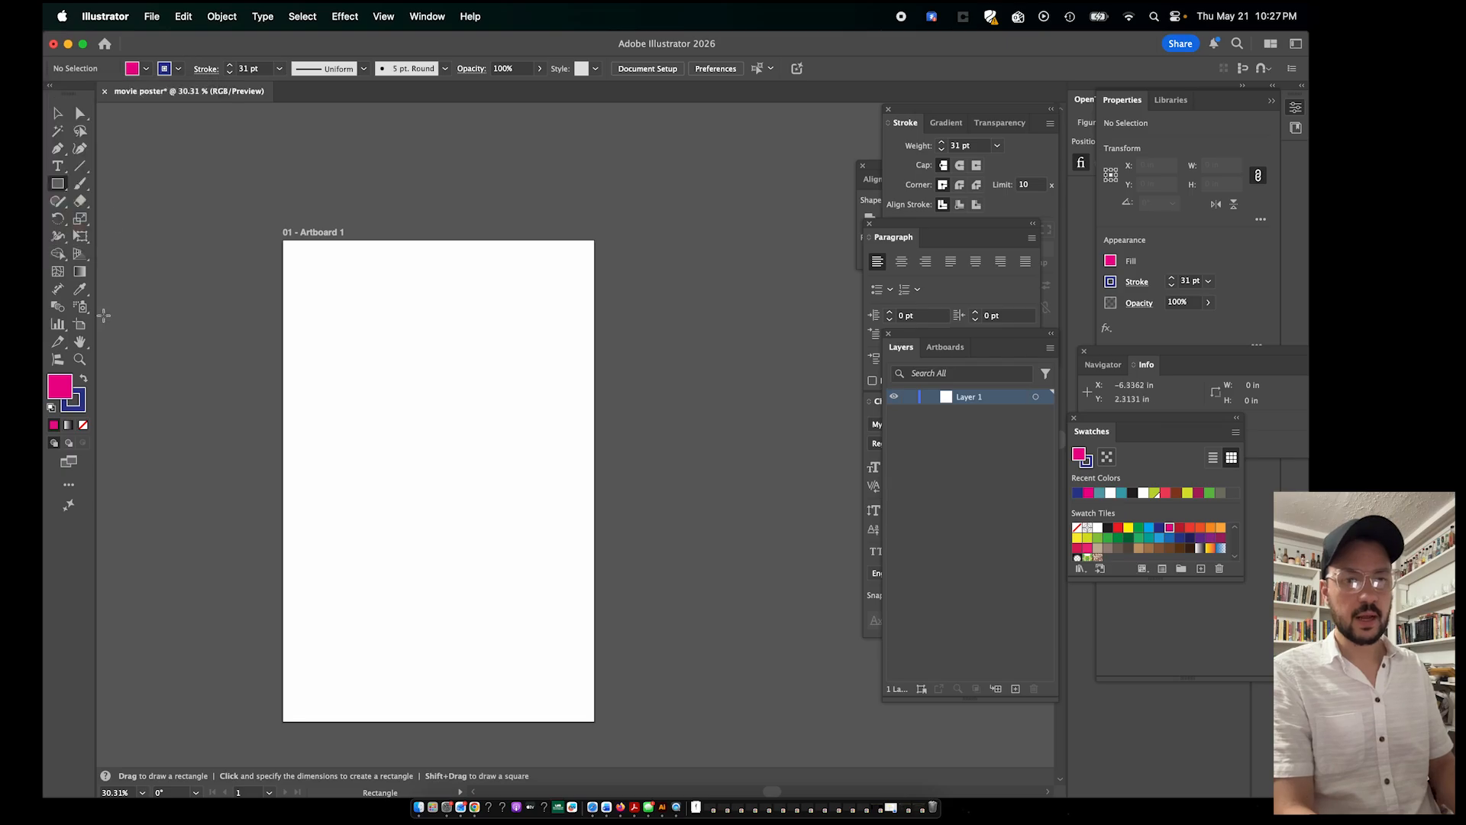
{"action": "left_click", "coordinate": [180, 70]}
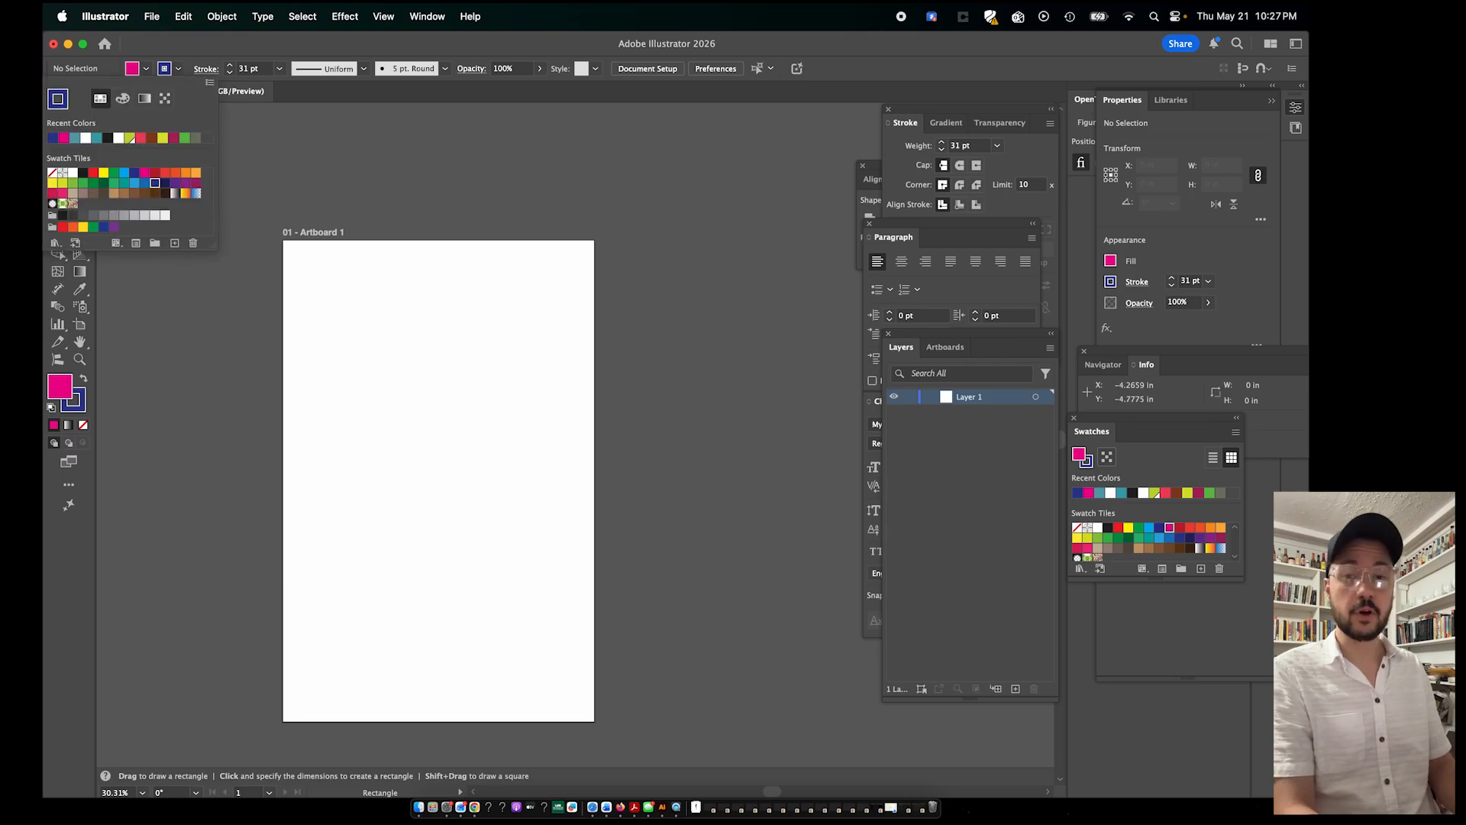
{"action": "left_click", "coordinate": [172, 48]}
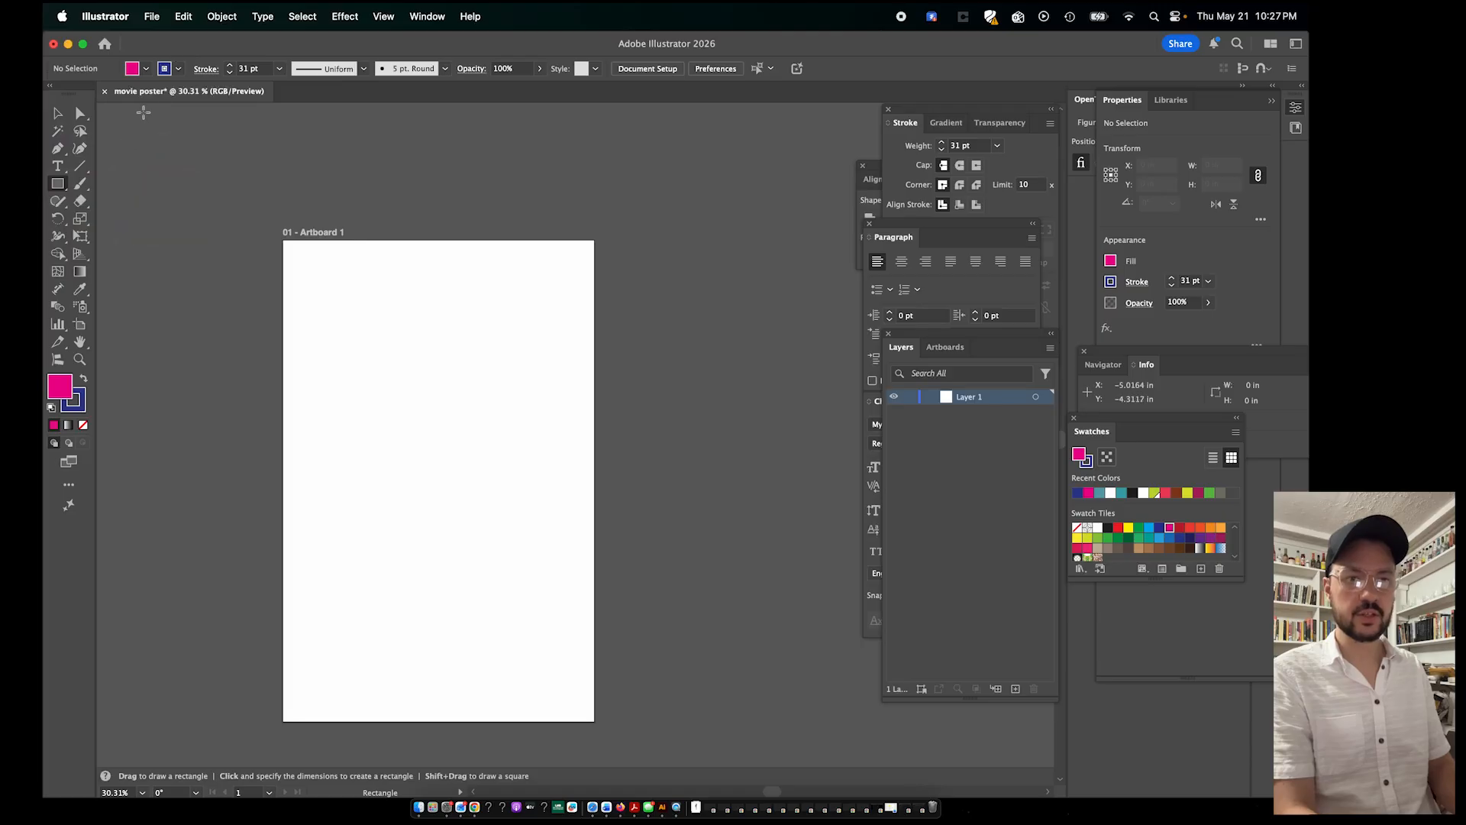
{"action": "double_click", "coordinate": [76, 401]}
{"action": "mouse_move", "coordinate": [1030, 515]}
{"action": "left_mouse_down"}
{"action": "mouse_move", "coordinate": [1018, 481]}
{"action": "mouse_move", "coordinate": [1033, 524]}
{"action": "mouse_move", "coordinate": [998, 564]}
{"action": "left_mouse_up"}
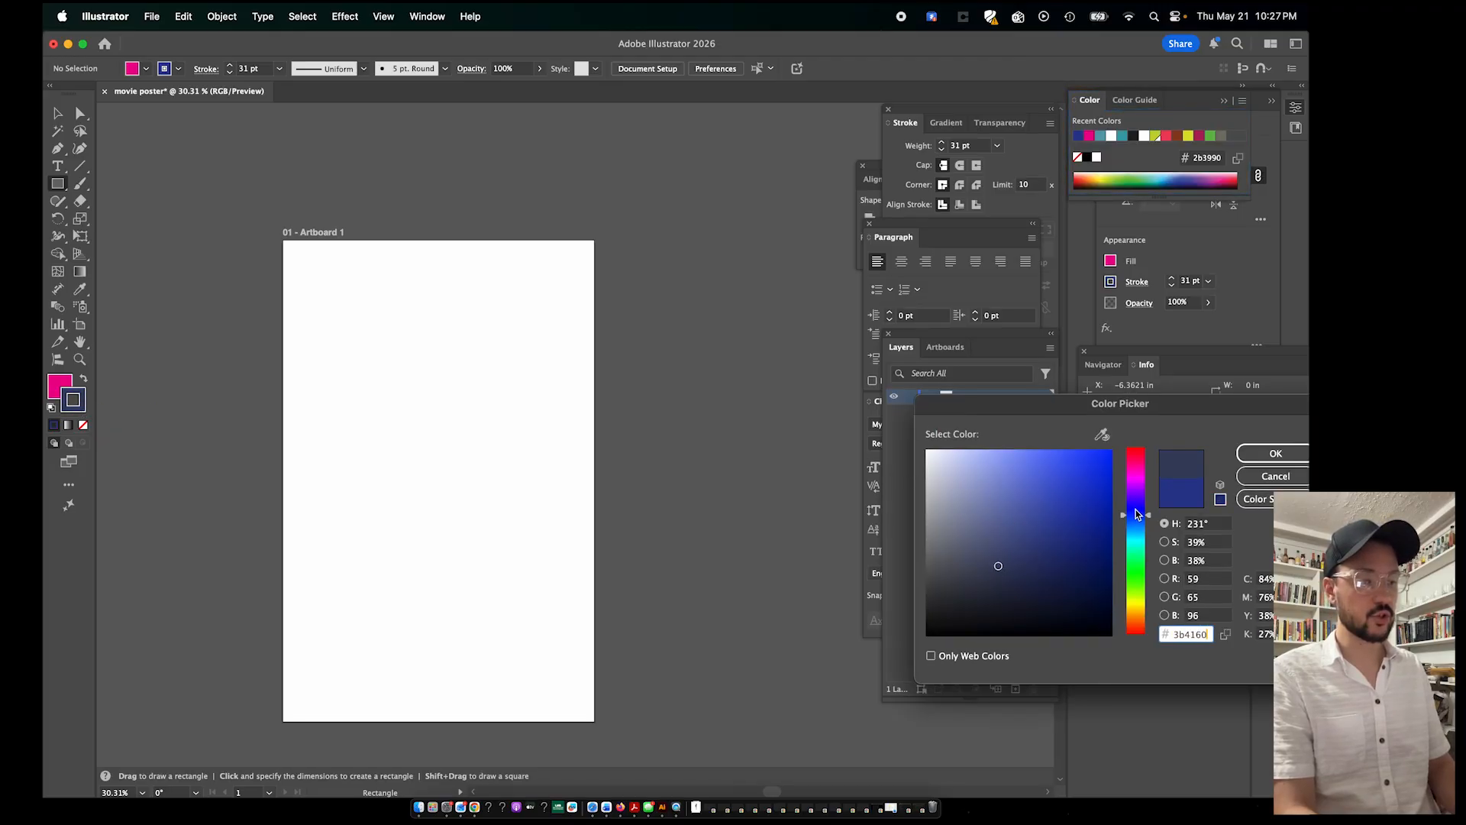
{"action": "left_click_drag", "start_coordinate": [1137, 514], "coordinate": [1137, 481]}
{"action": "left_click_drag", "start_coordinate": [1050, 510], "coordinate": [1024, 516]}
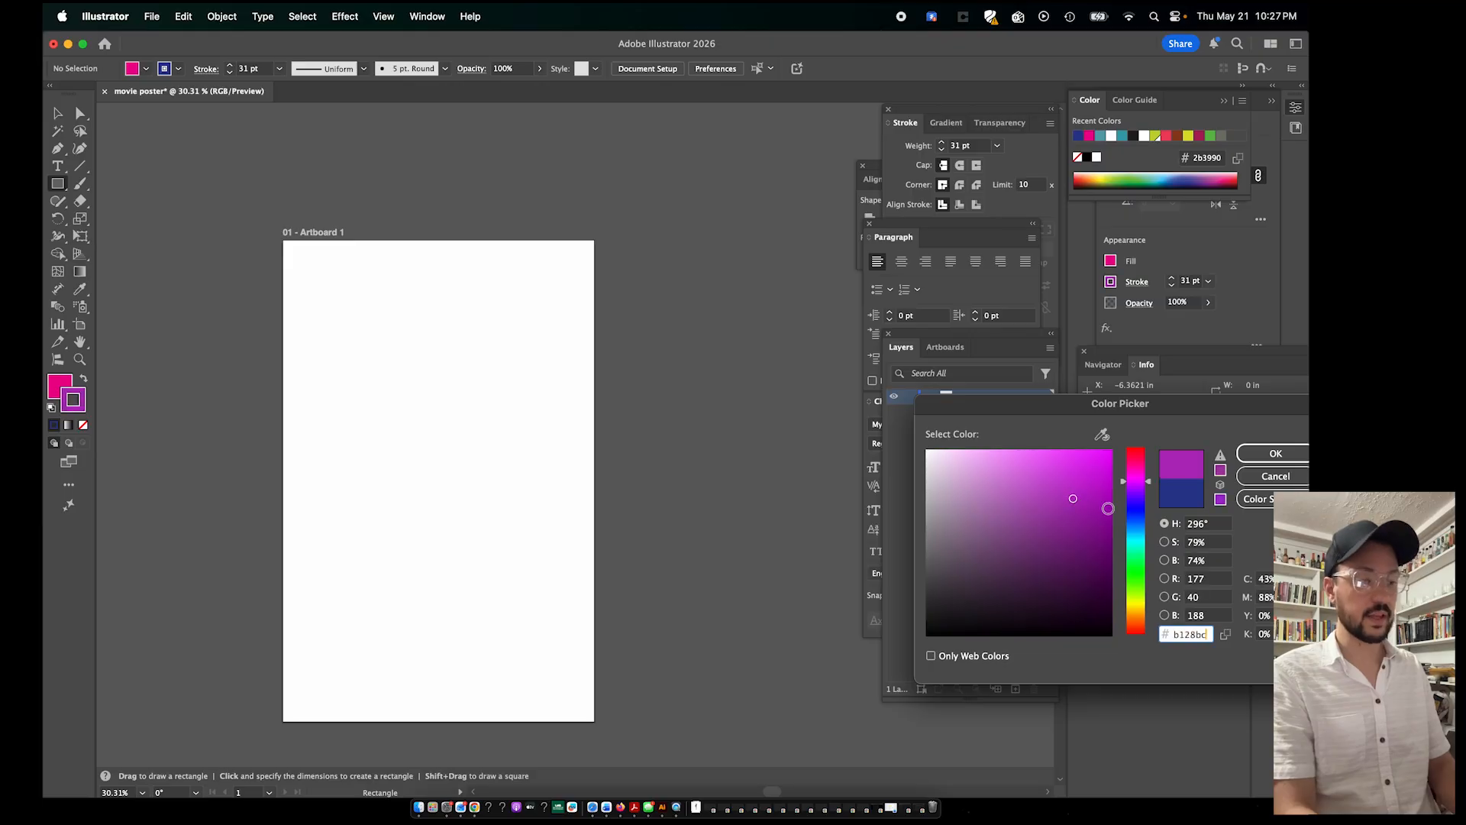
{"action": "left_click_drag", "start_coordinate": [1136, 531], "coordinate": [1136, 593]}
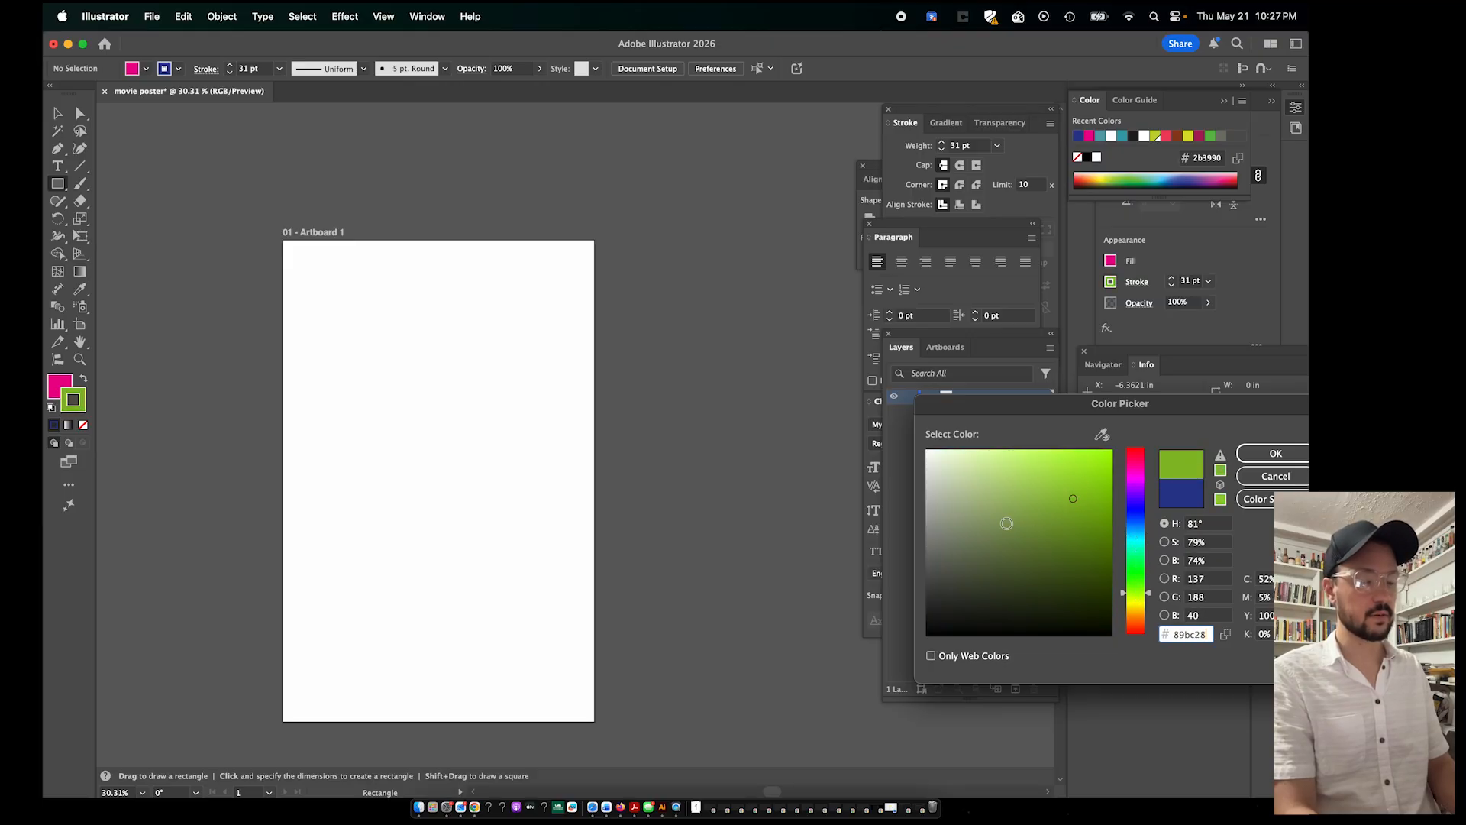
{"action": "left_click_drag", "start_coordinate": [1006, 523], "coordinate": [958, 498]}
{"action": "left_click", "coordinate": [1275, 476]}
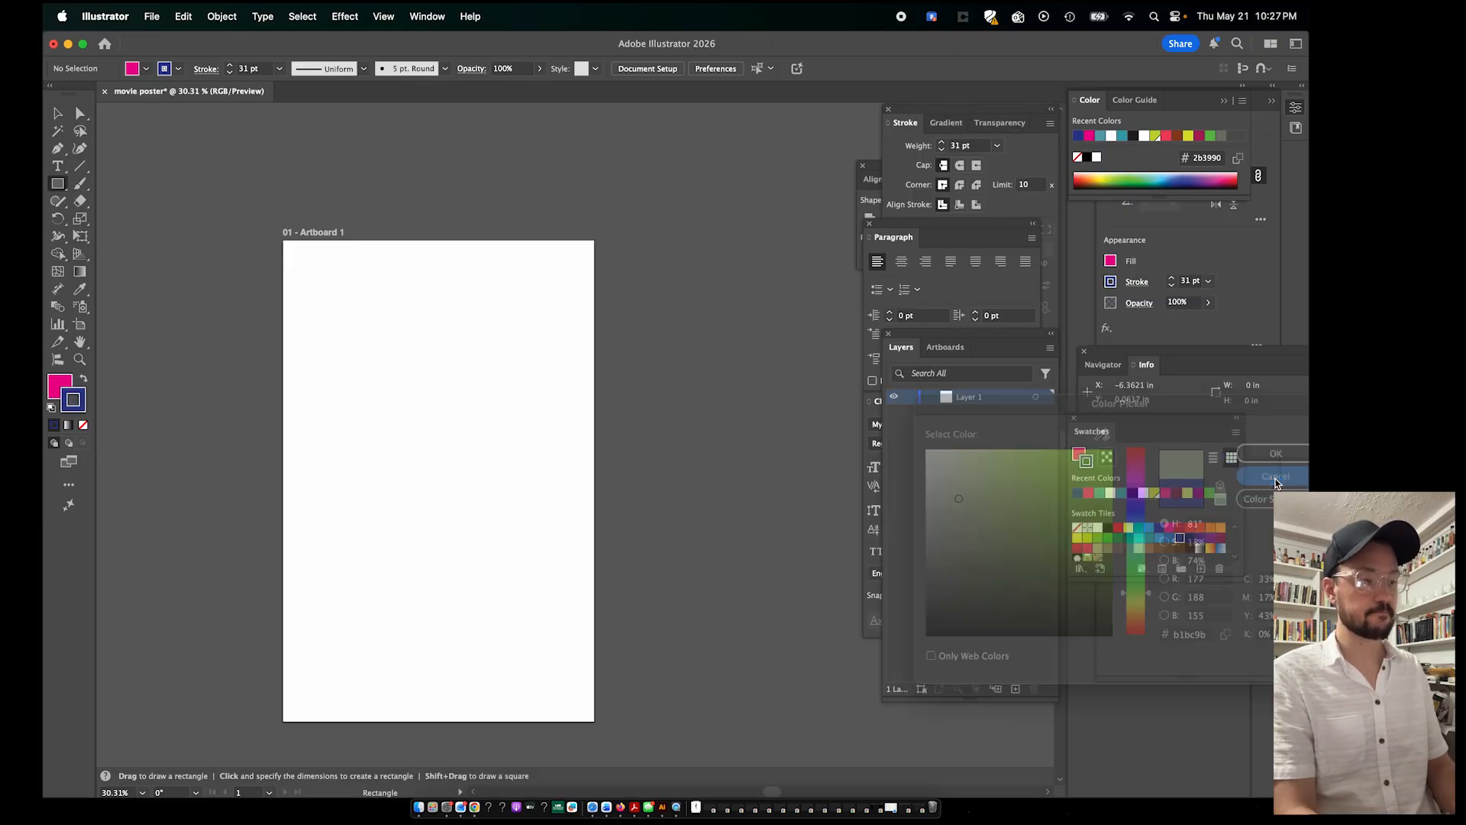
Set the stroke colour to None for the new shape
{"action": "left_click", "coordinate": [179, 70]}
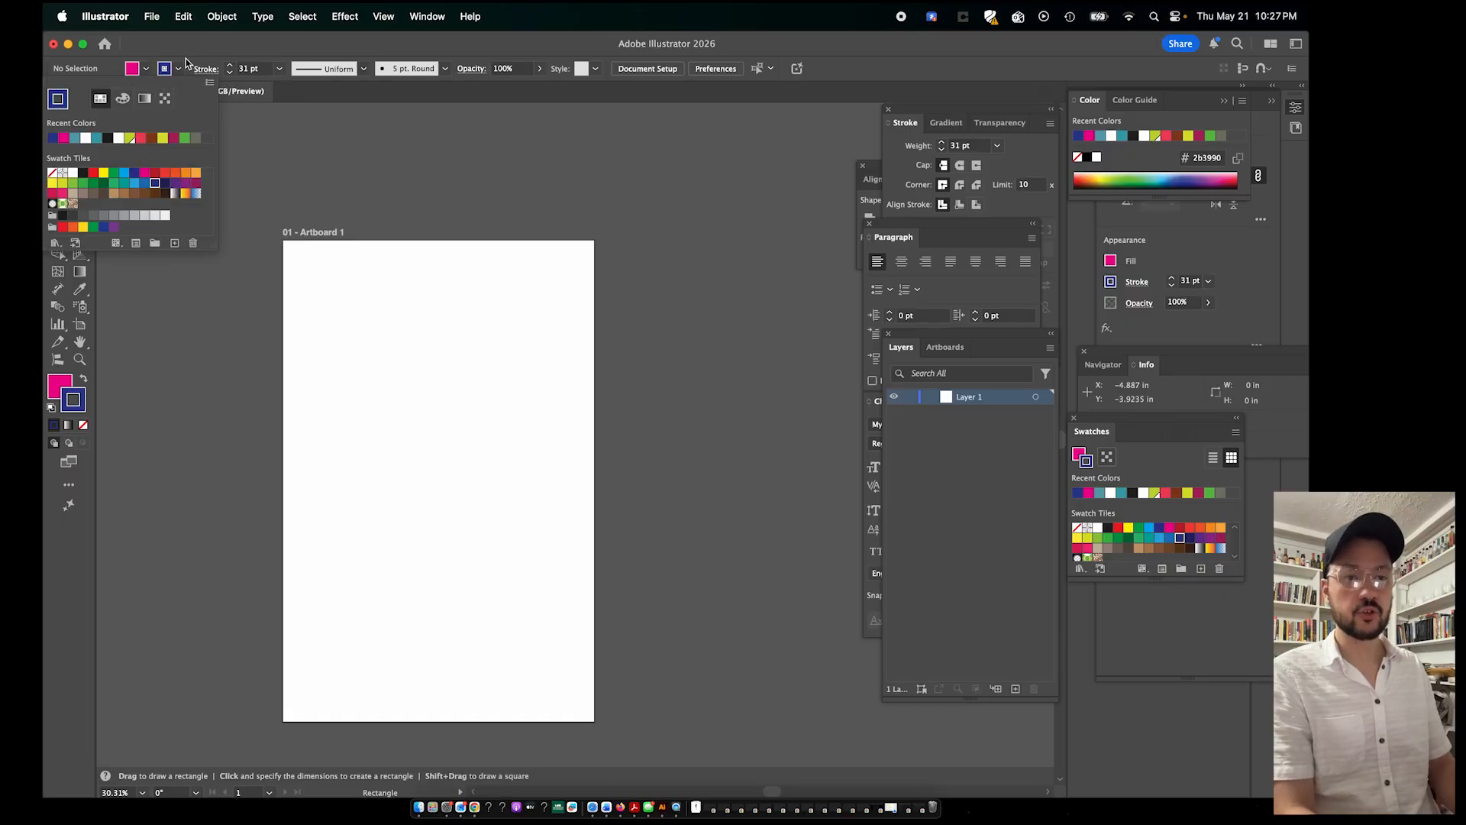
{"action": "left_click", "coordinate": [53, 174]}
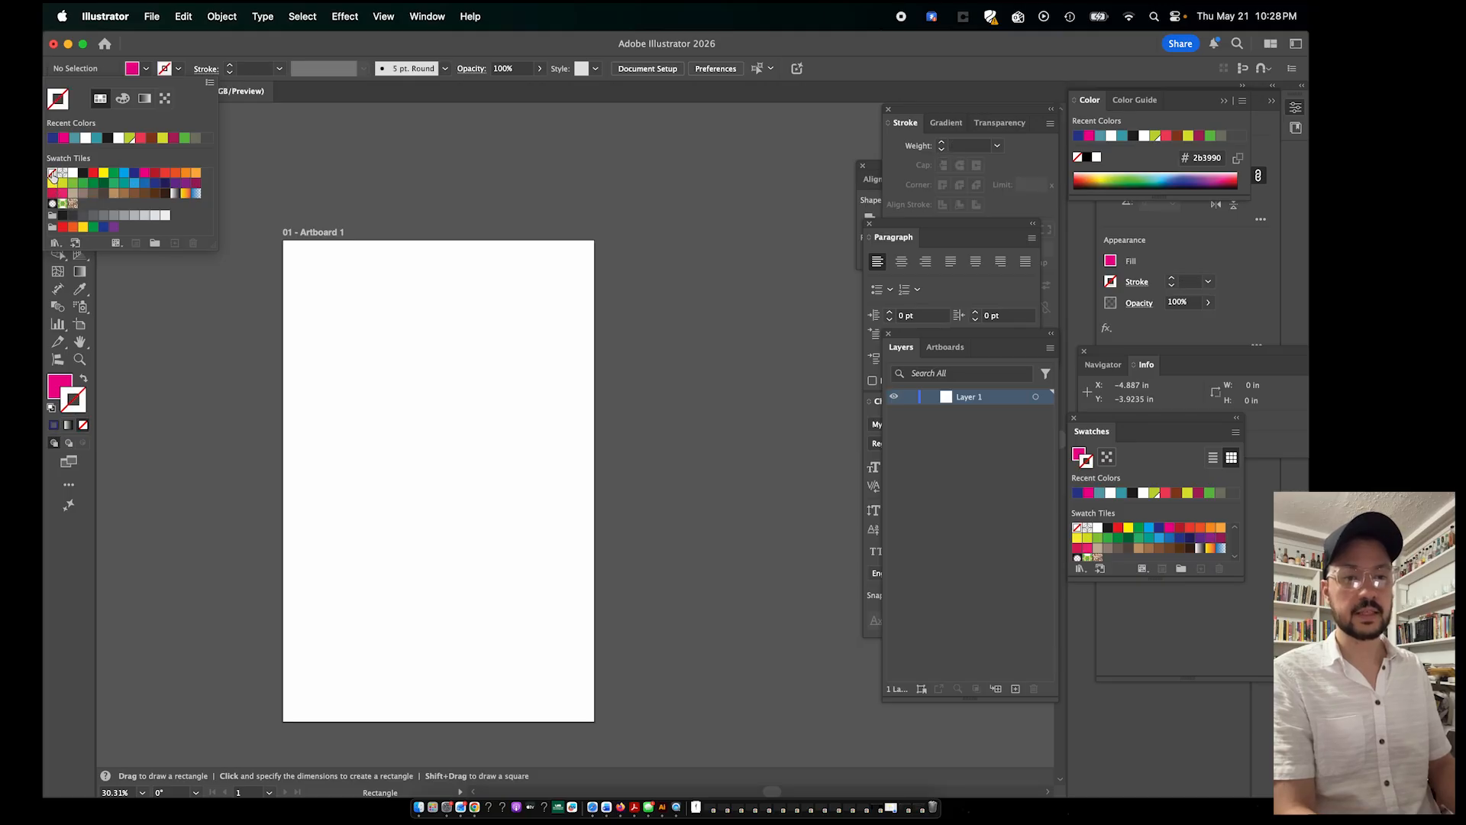
{"action": "left_click", "coordinate": [255, 50]}
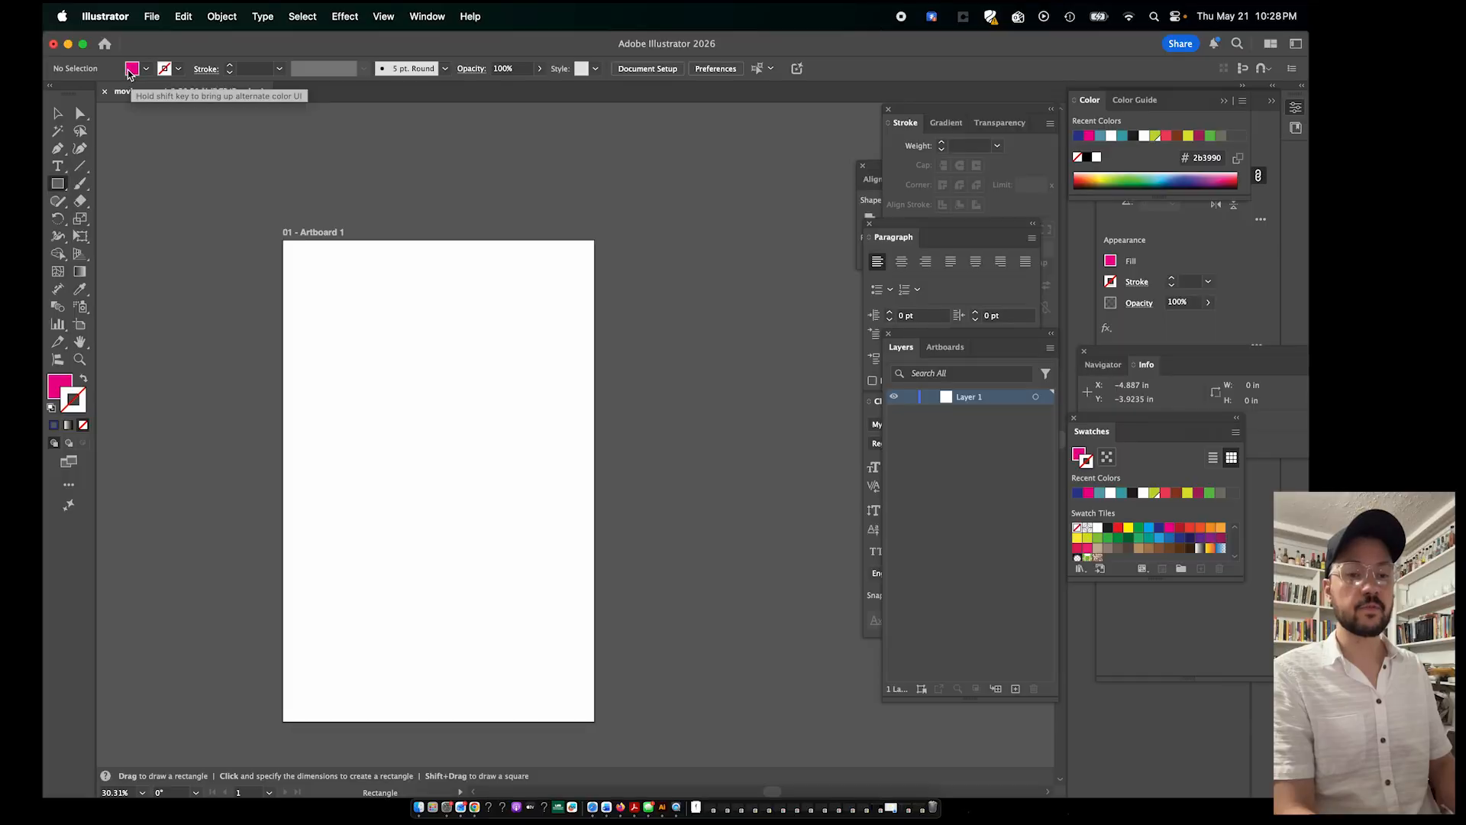
Set the fill to a muted tan, hex d1c1a1, using the Color Picker
{"action": "double_click", "coordinate": [59, 382]}
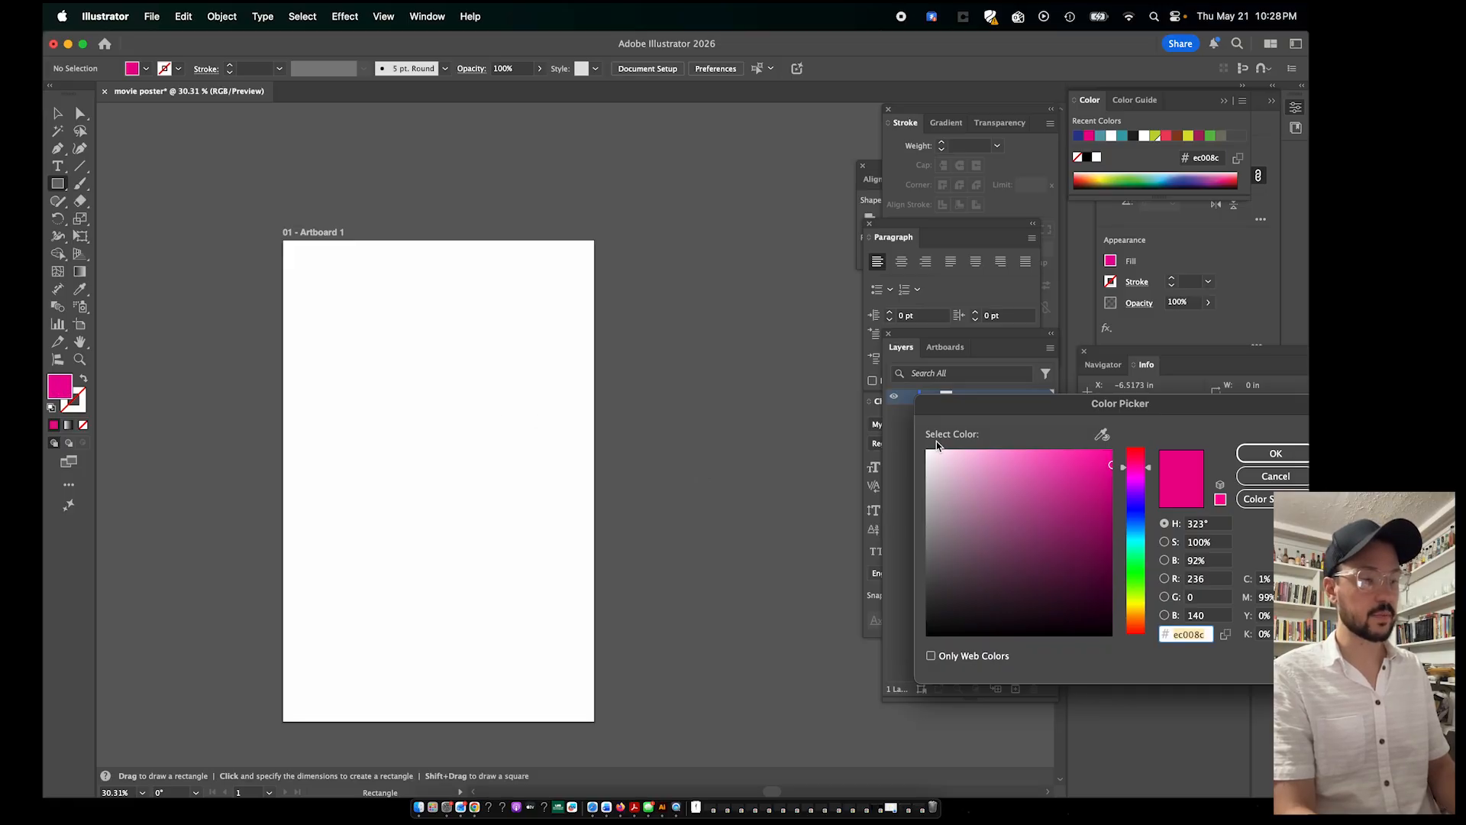
{"action": "left_click_drag", "start_coordinate": [968, 414], "coordinate": [672, 405]}
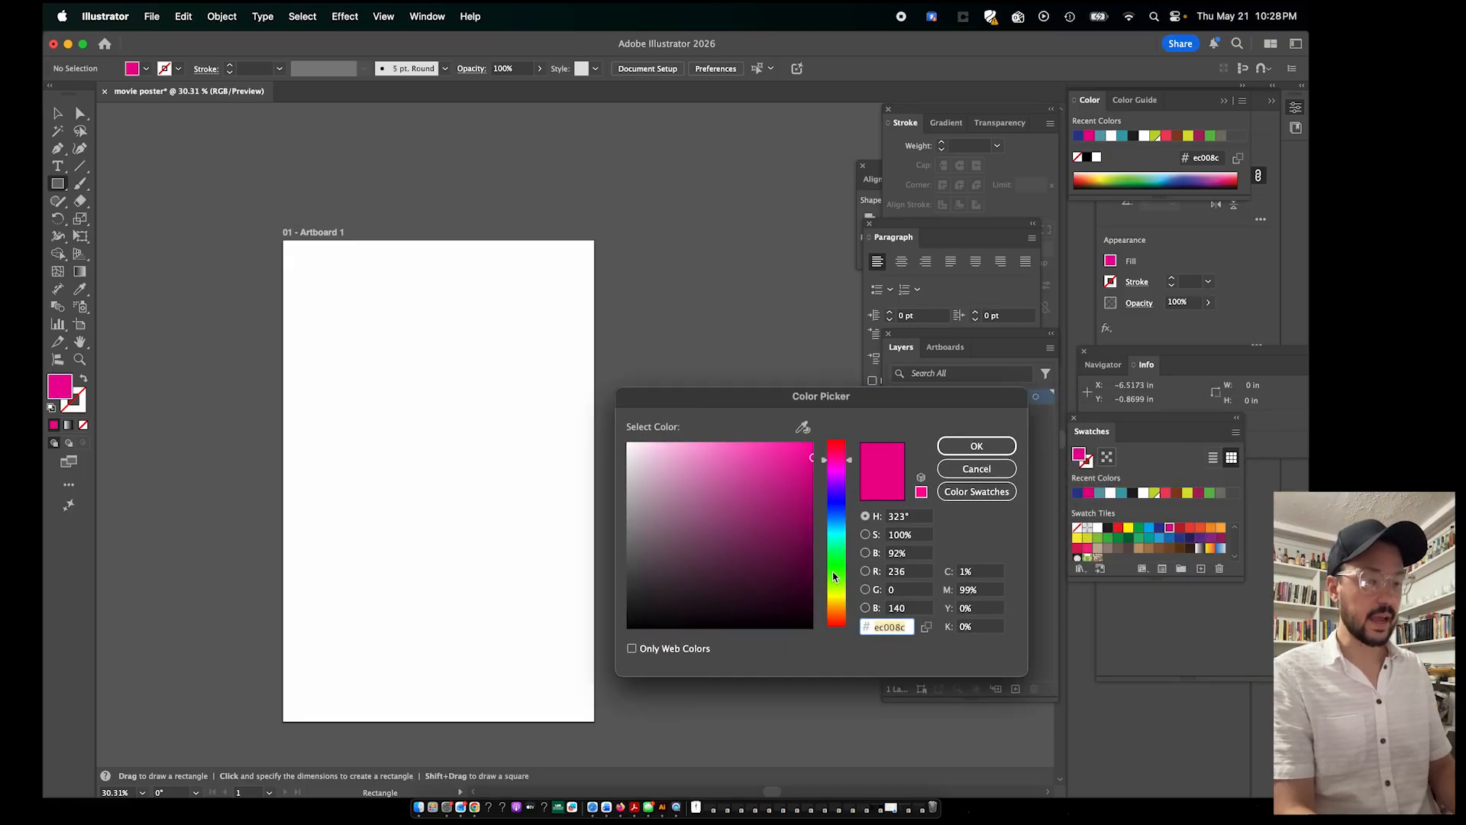
{"action": "left_click_drag", "start_coordinate": [839, 593], "coordinate": [838, 606]}
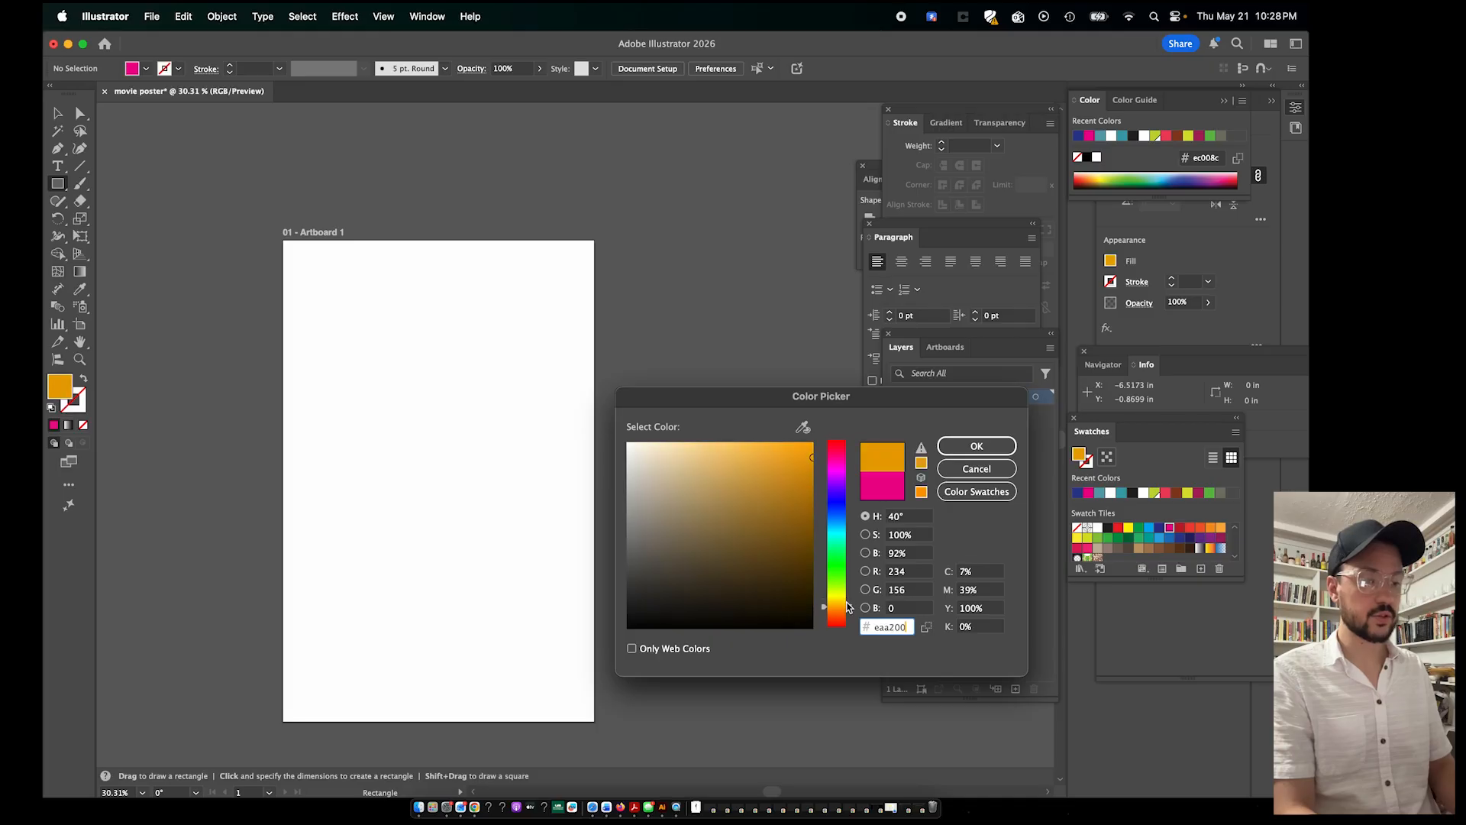
{"action": "left_click", "coordinate": [780, 501]}
{"action": "mouse_move", "coordinate": [780, 502]}
{"action": "left_mouse_down"}
{"action": "mouse_move", "coordinate": [685, 443]}
{"action": "mouse_move", "coordinate": [658, 474]}
{"action": "left_mouse_up"}
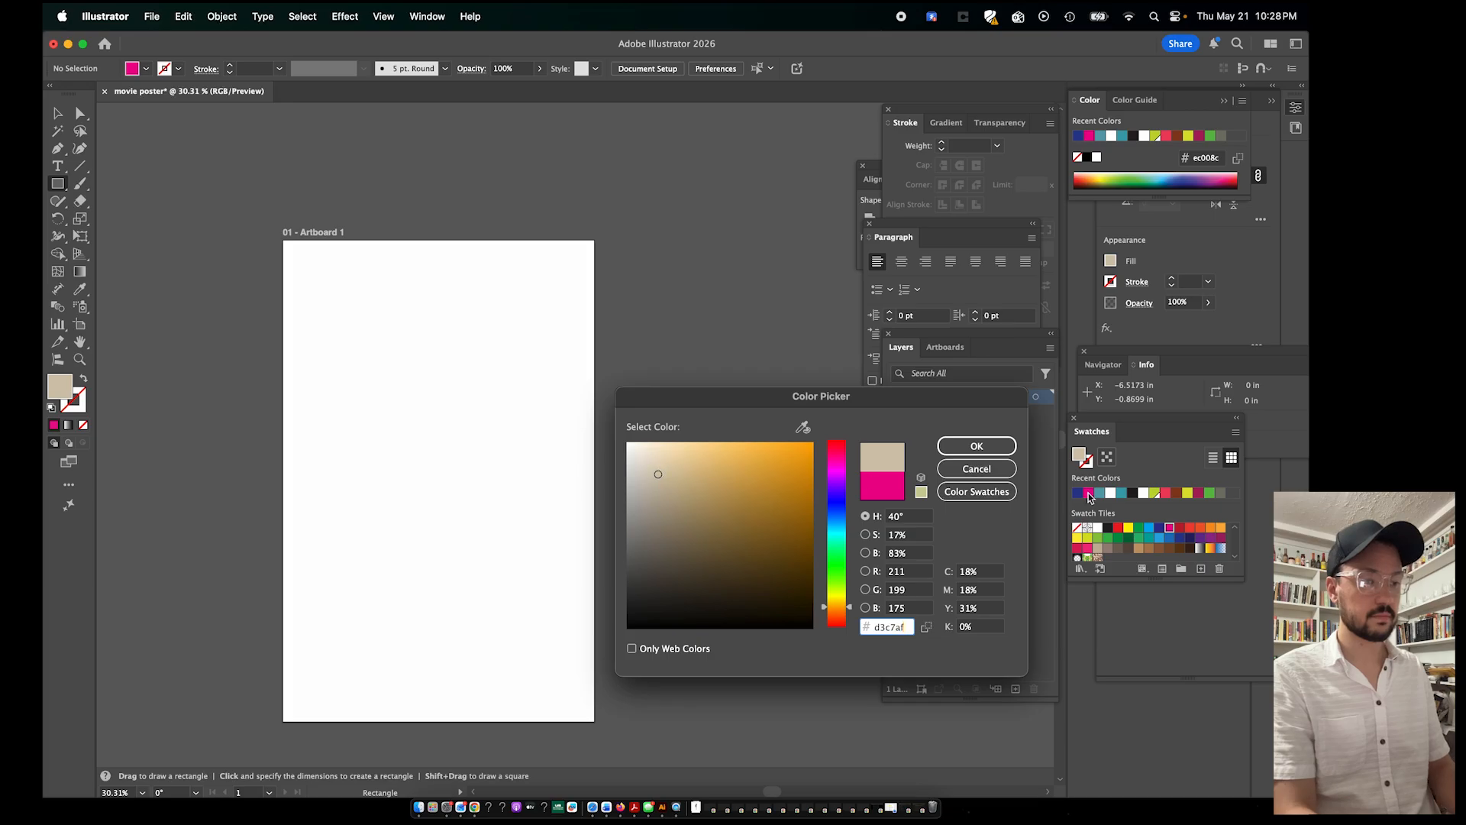
{"action": "left_click", "coordinate": [670, 475]}
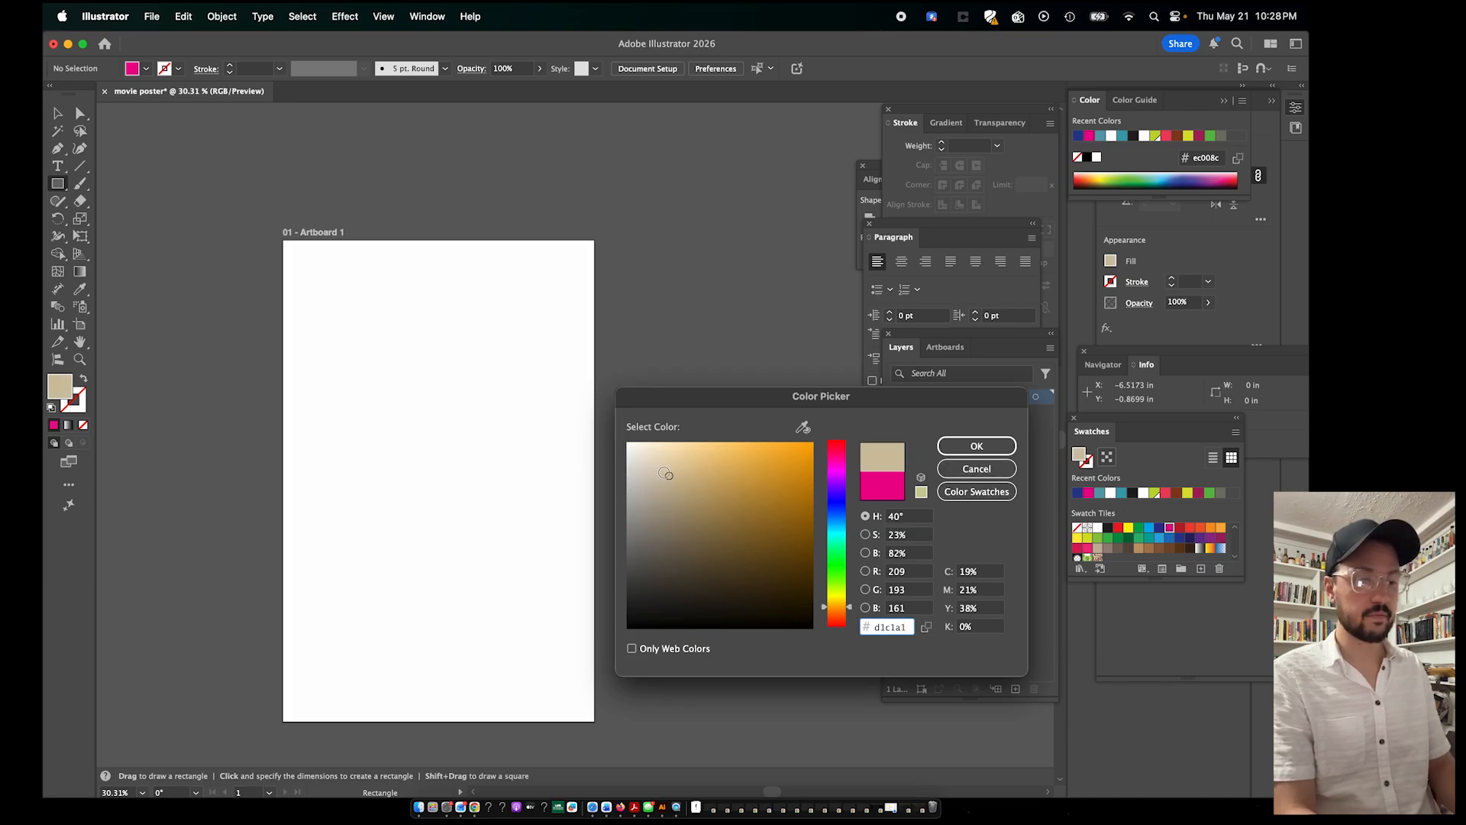
{"action": "left_click", "coordinate": [972, 446]}
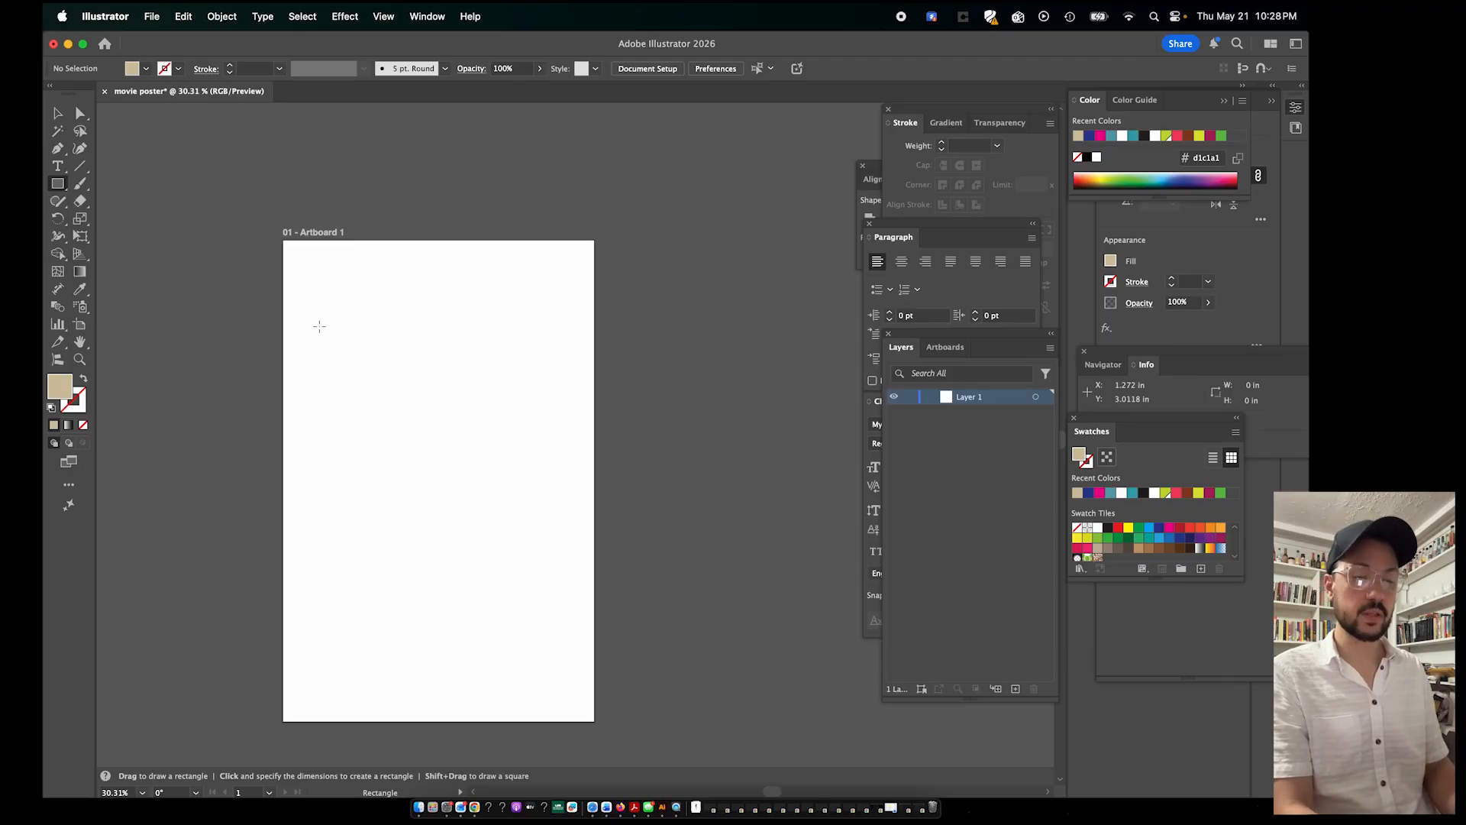
Create a rectangle exactly 11 in wide and 17 in high
{"action": "left_click", "coordinate": [319, 326]}
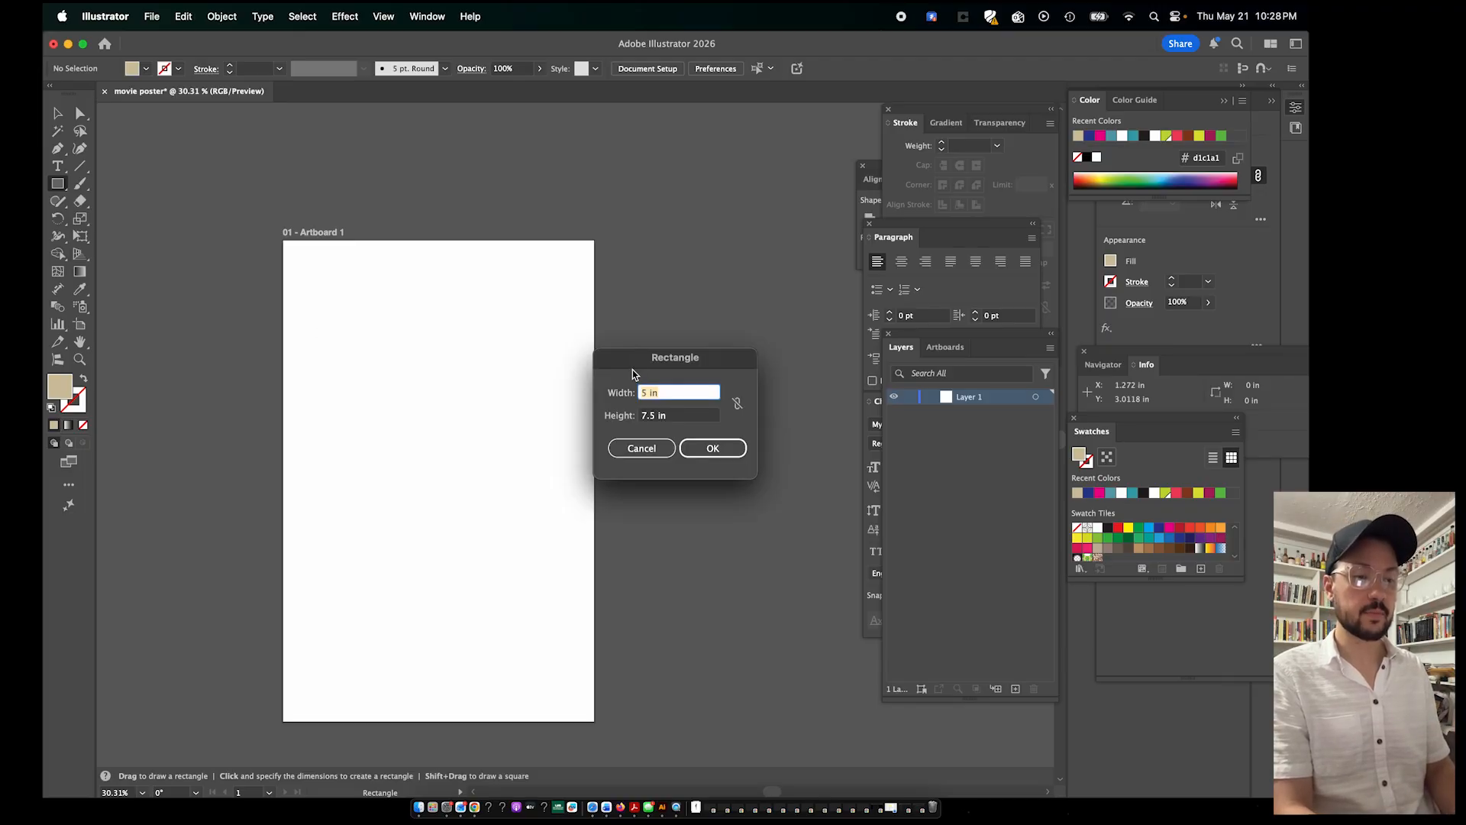
{"action": "left_click_drag", "start_coordinate": [642, 358], "coordinate": [671, 313]}
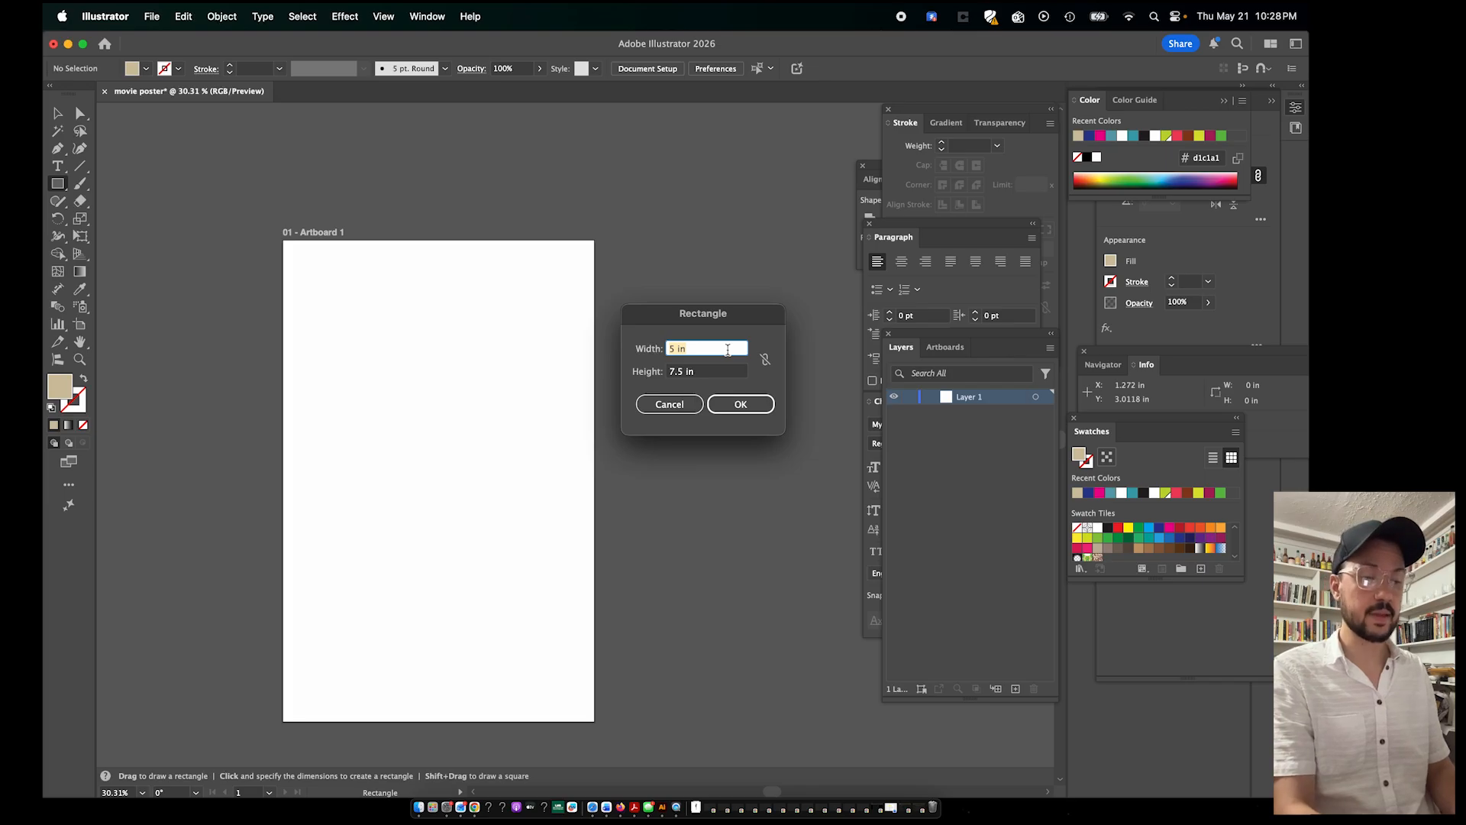
{"action": "type", "text": "11"}
{"action": "key", "text": "Tab"}
{"action": "type", "text": "17"}
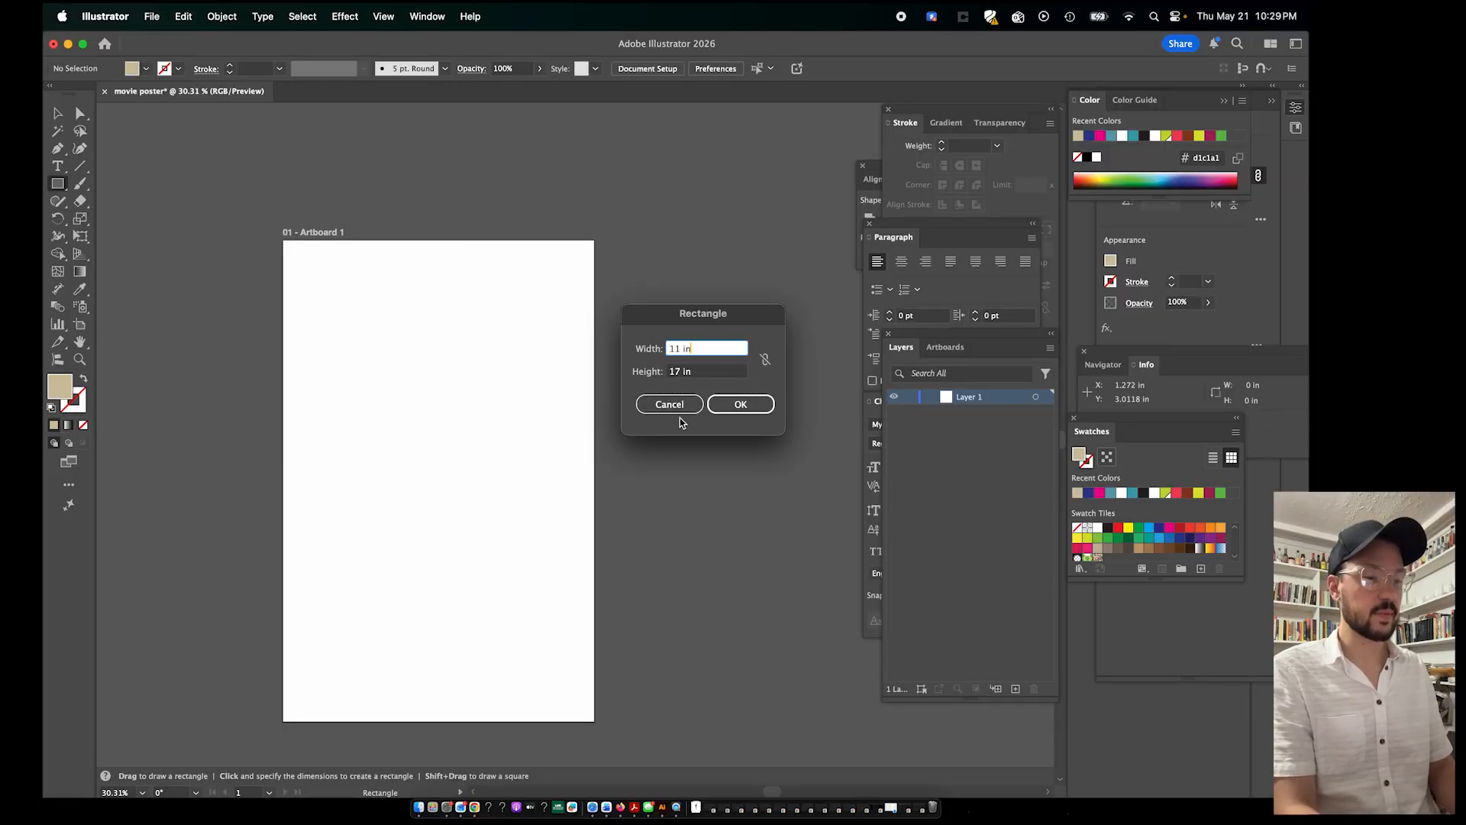
{"action": "left_click", "coordinate": [738, 404]}
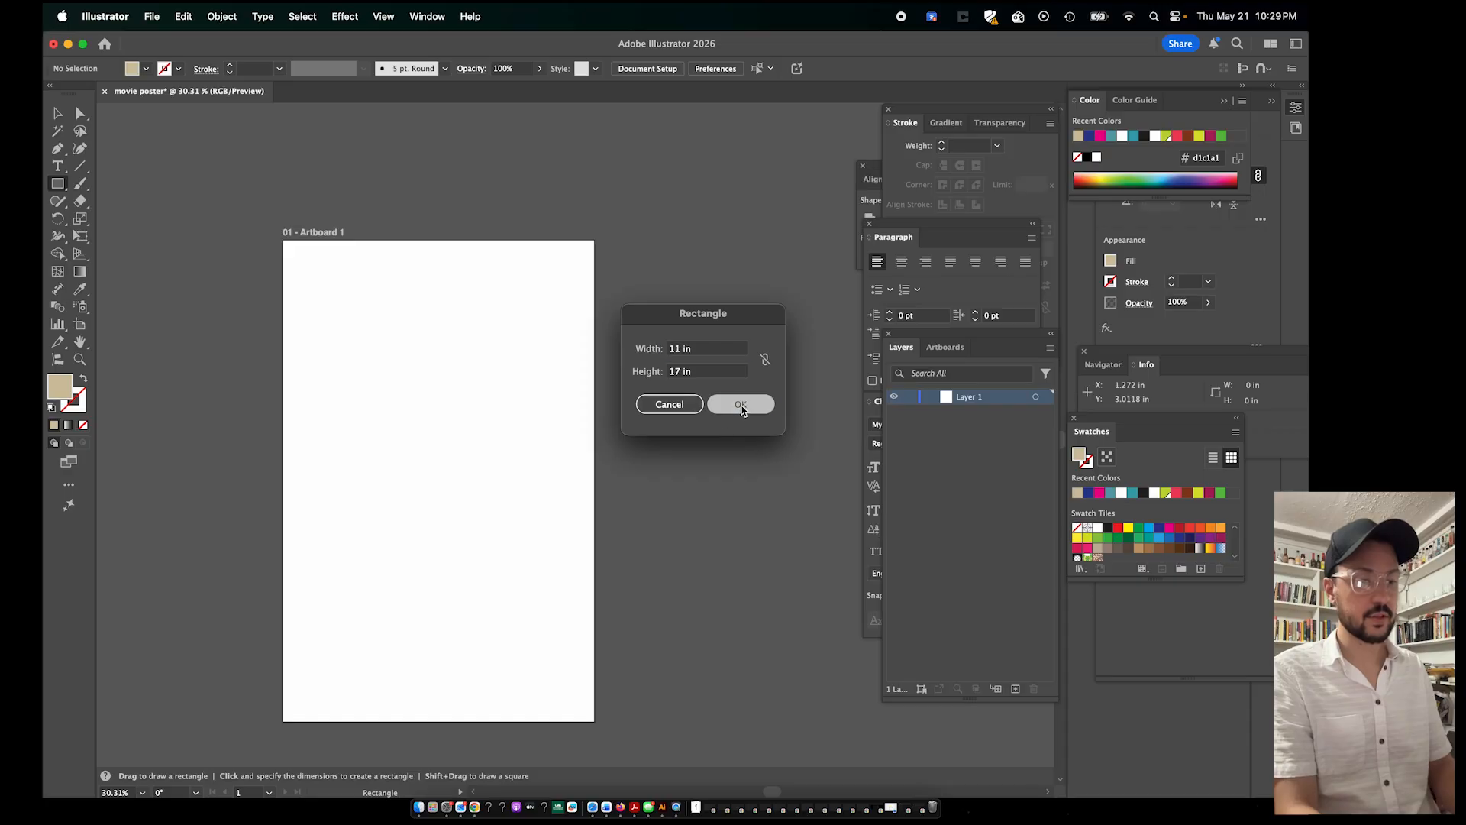
Move the tan rectangle so it covers the artboard exactly, and deselect it
{"action": "key", "text": "v"}
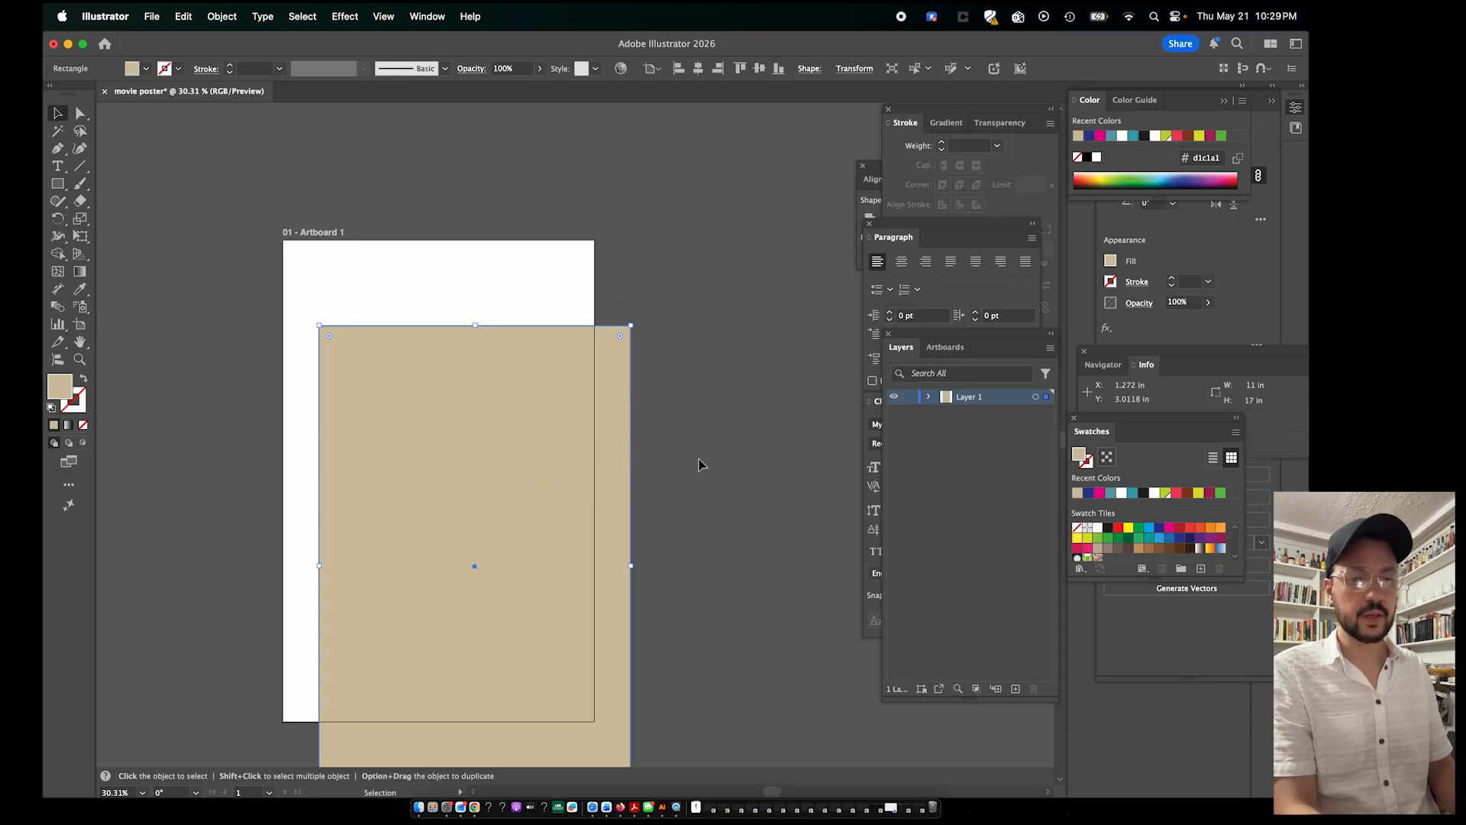
{"action": "left_click_drag", "start_coordinate": [561, 498], "coordinate": [511, 392]}
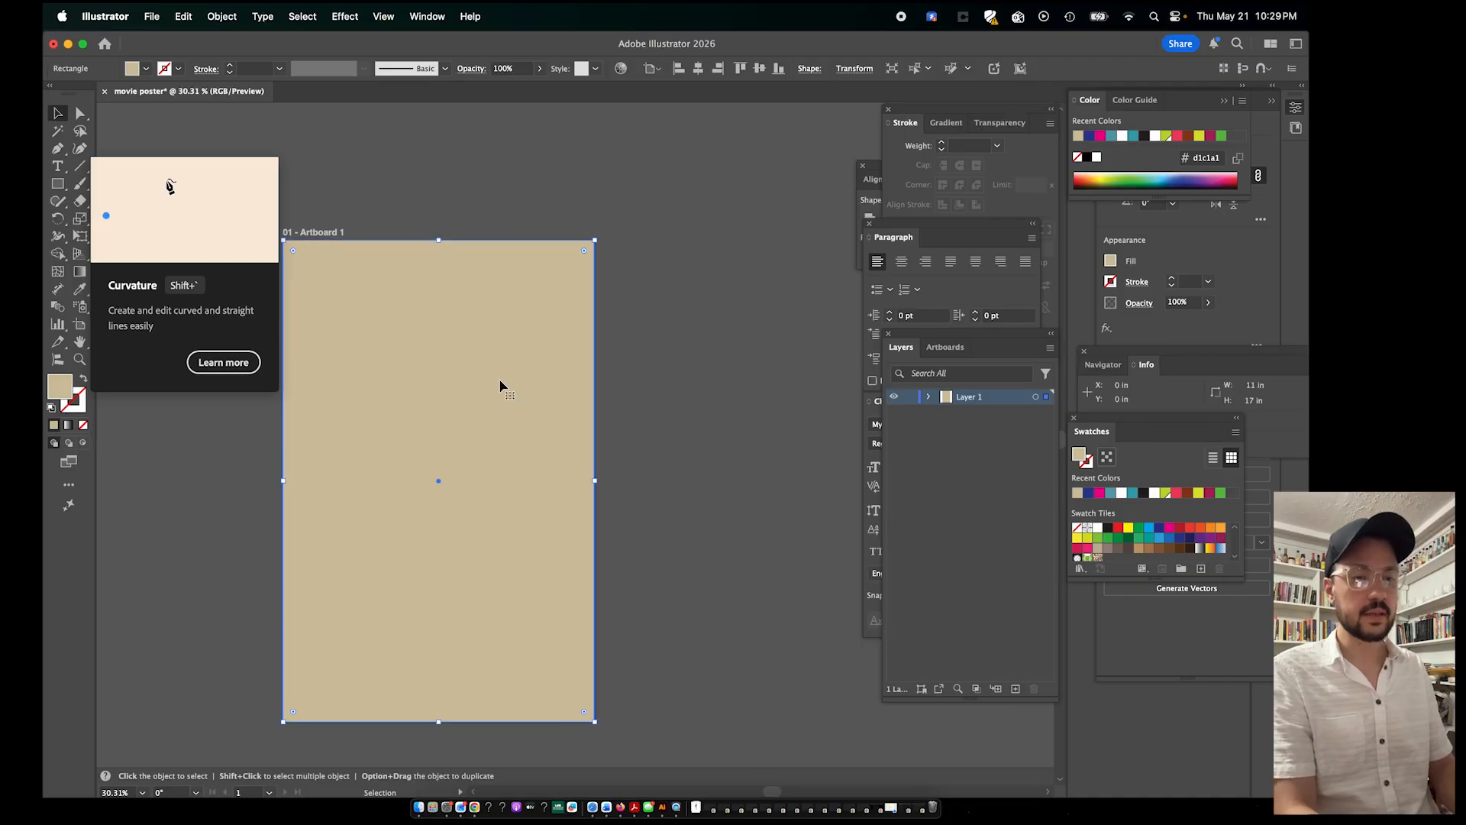
{"action": "left_click", "coordinate": [366, 213]}
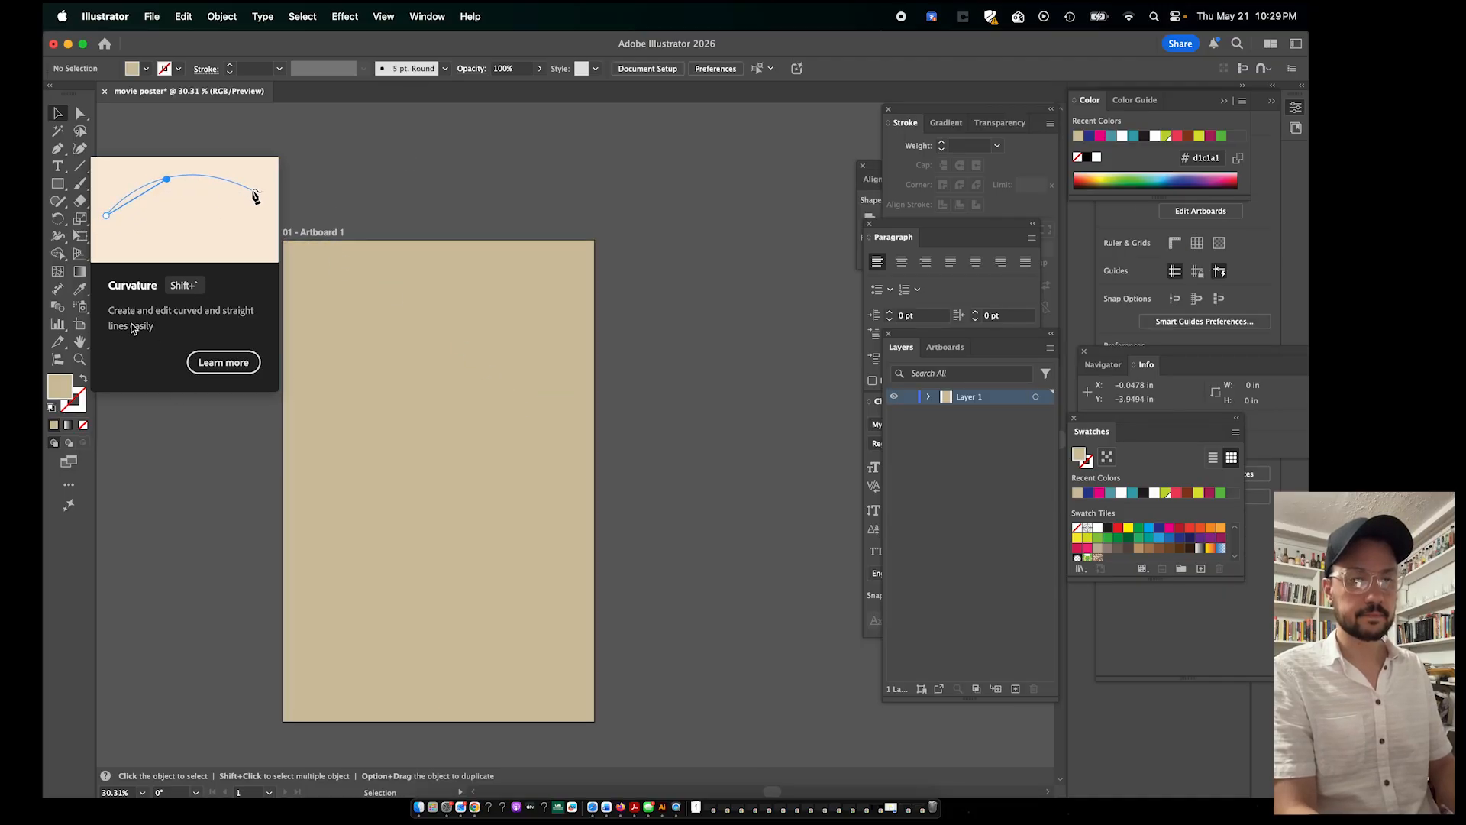
{"action": "mouse_move", "coordinate": [516, 330]}
{"action": "left_mouse_down"}
{"action": "mouse_move", "coordinate": [606, 311]}
{"action": "mouse_move", "coordinate": [589, 341]}
{"action": "mouse_move", "coordinate": [517, 327]}
{"action": "left_mouse_up"}
{"action": "left_click", "coordinate": [672, 291]}
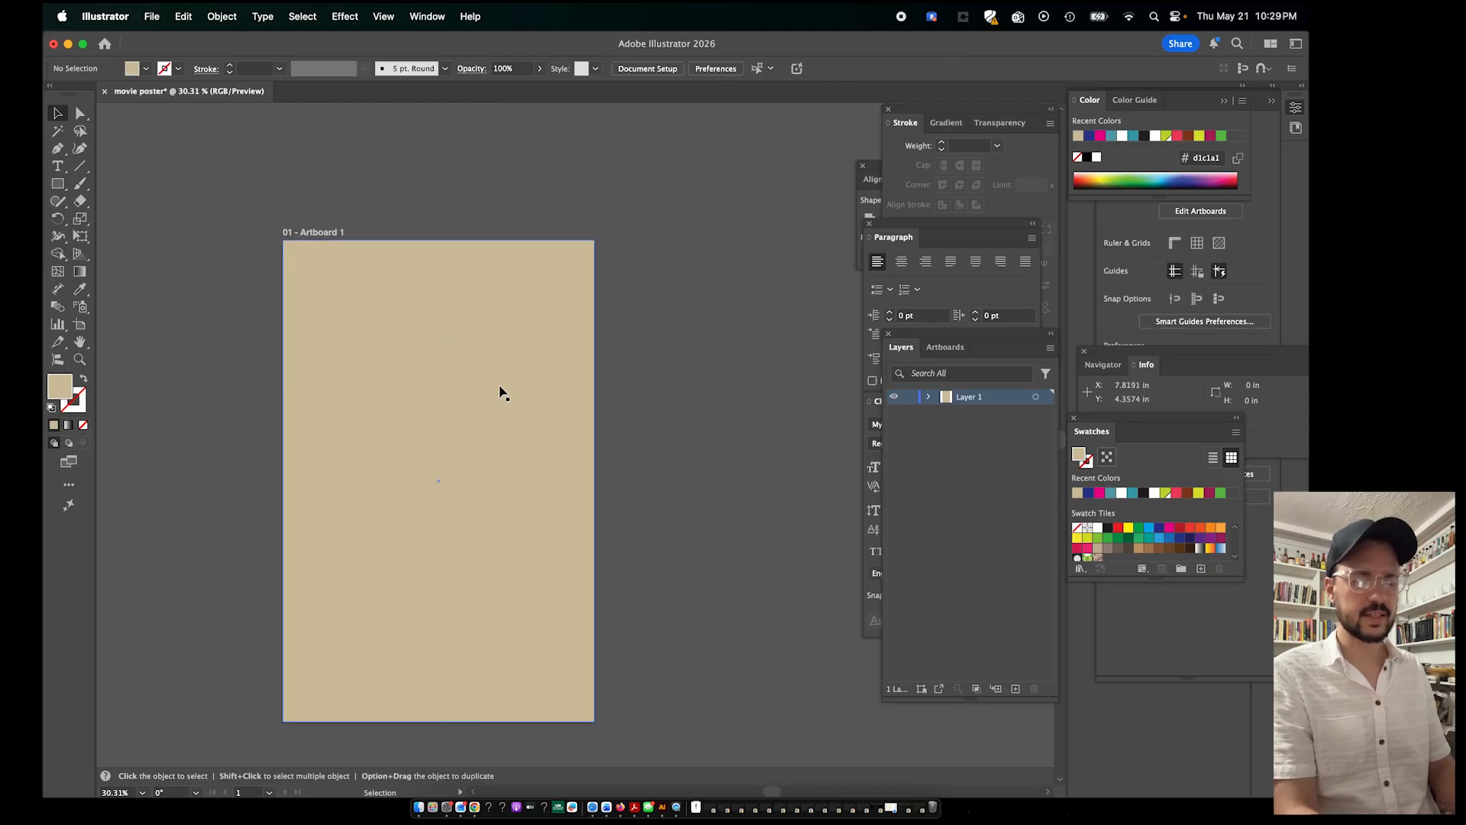
Check whether Smart Guides are enabled while the tan background rectangle is selected, and deselect the rectangle
{"action": "left_click", "coordinate": [466, 381]}
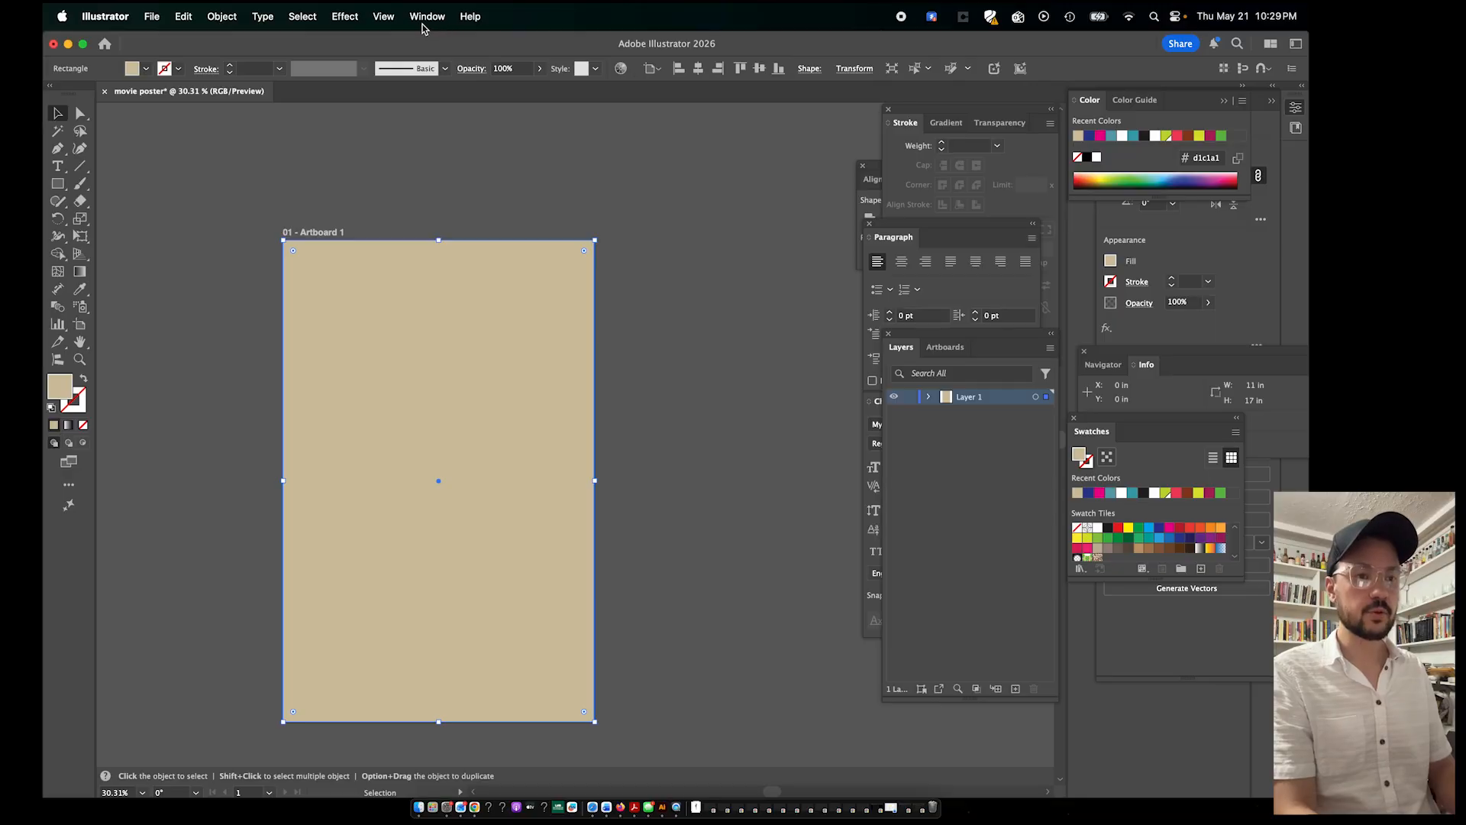
{"action": "left_click", "coordinate": [383, 16]}
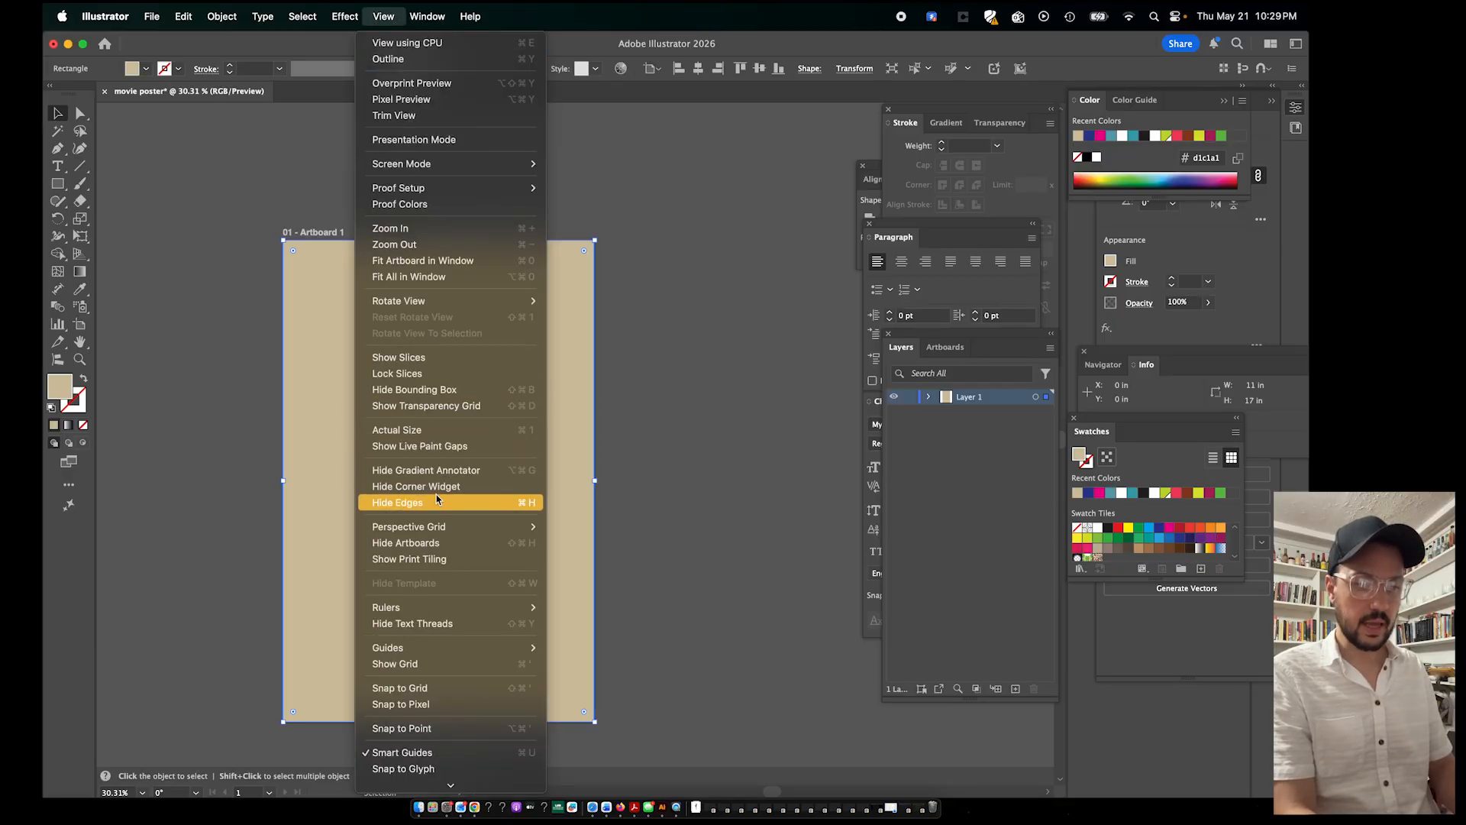
{"action": "scroll", "coordinate": [428, 496], "scroll_direction": "down", "scroll_amount": 1}
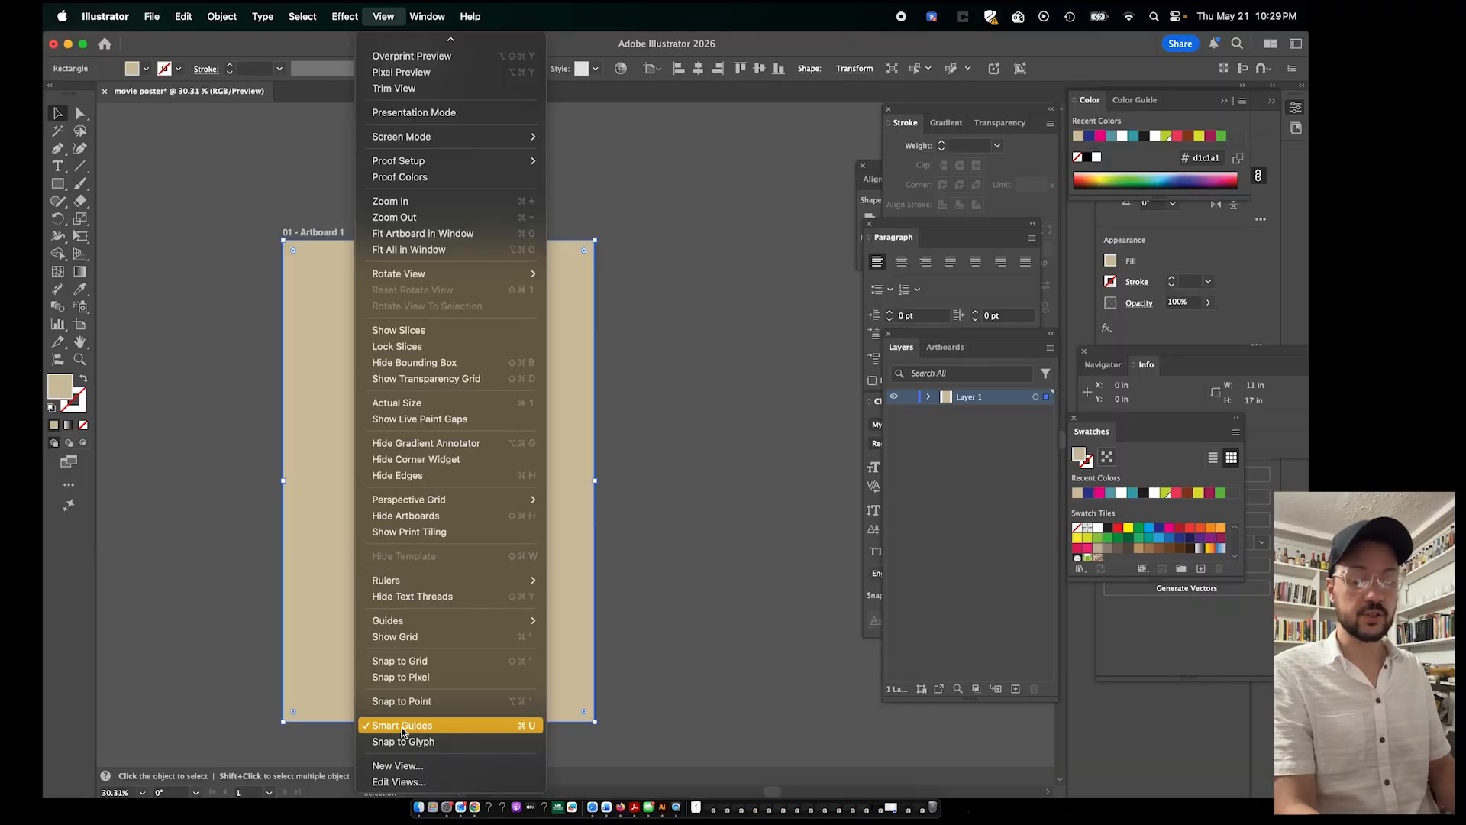
{"action": "left_click", "coordinate": [629, 606]}
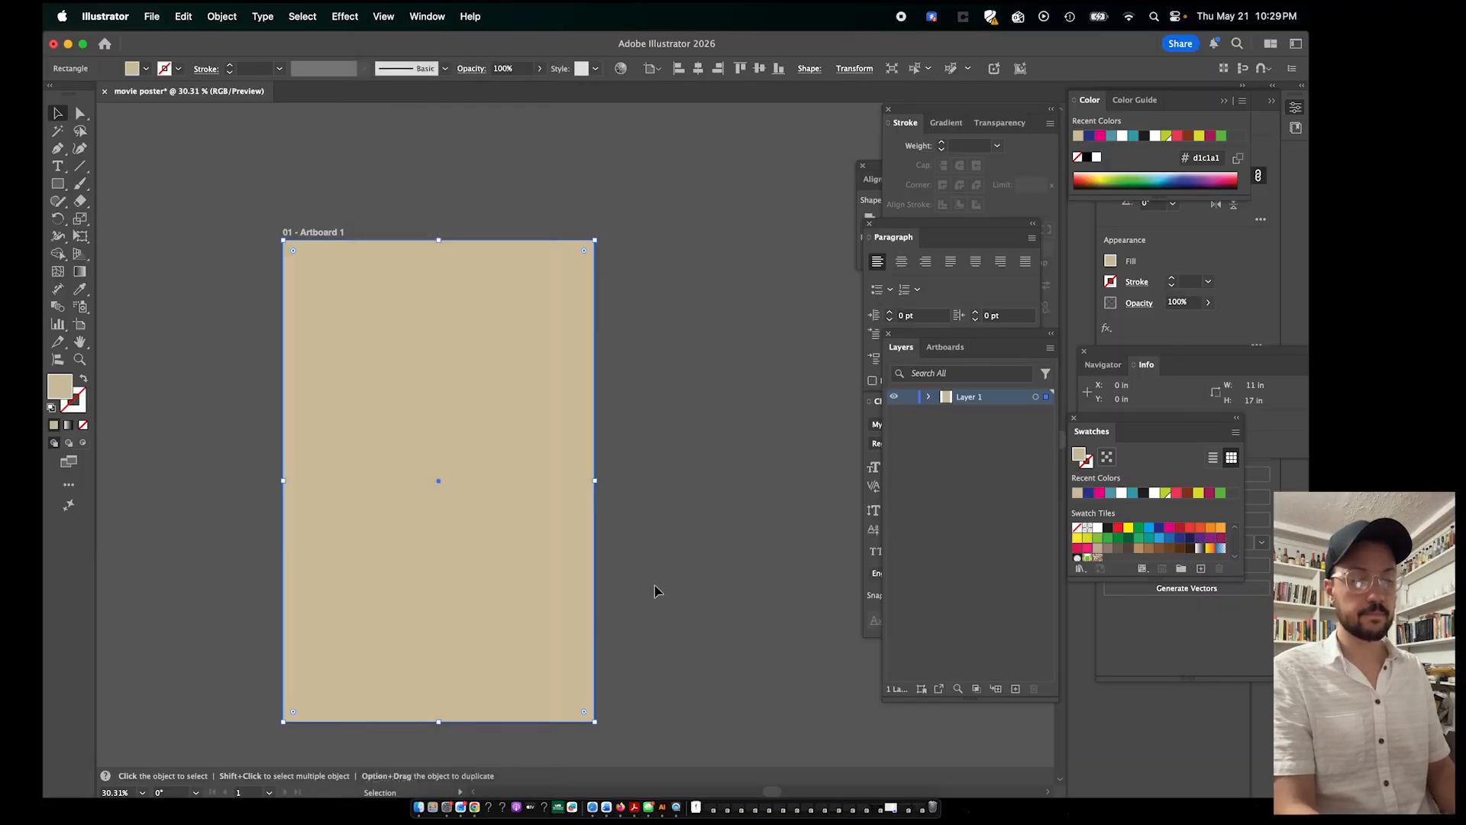
{"action": "left_click", "coordinate": [697, 507]}
{"action": "left_click", "coordinate": [545, 429]}
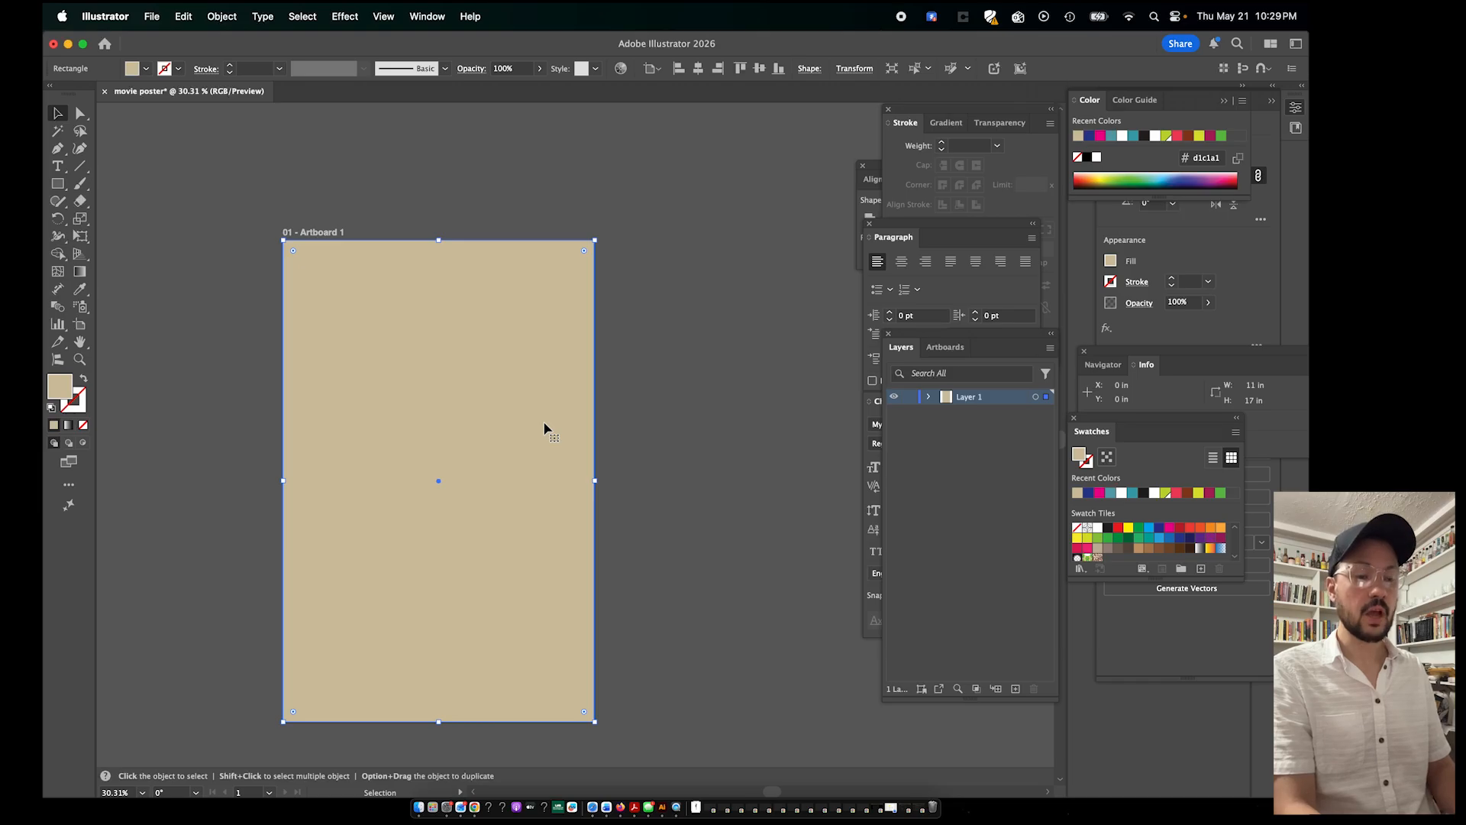
{"action": "left_click", "coordinate": [748, 287]}
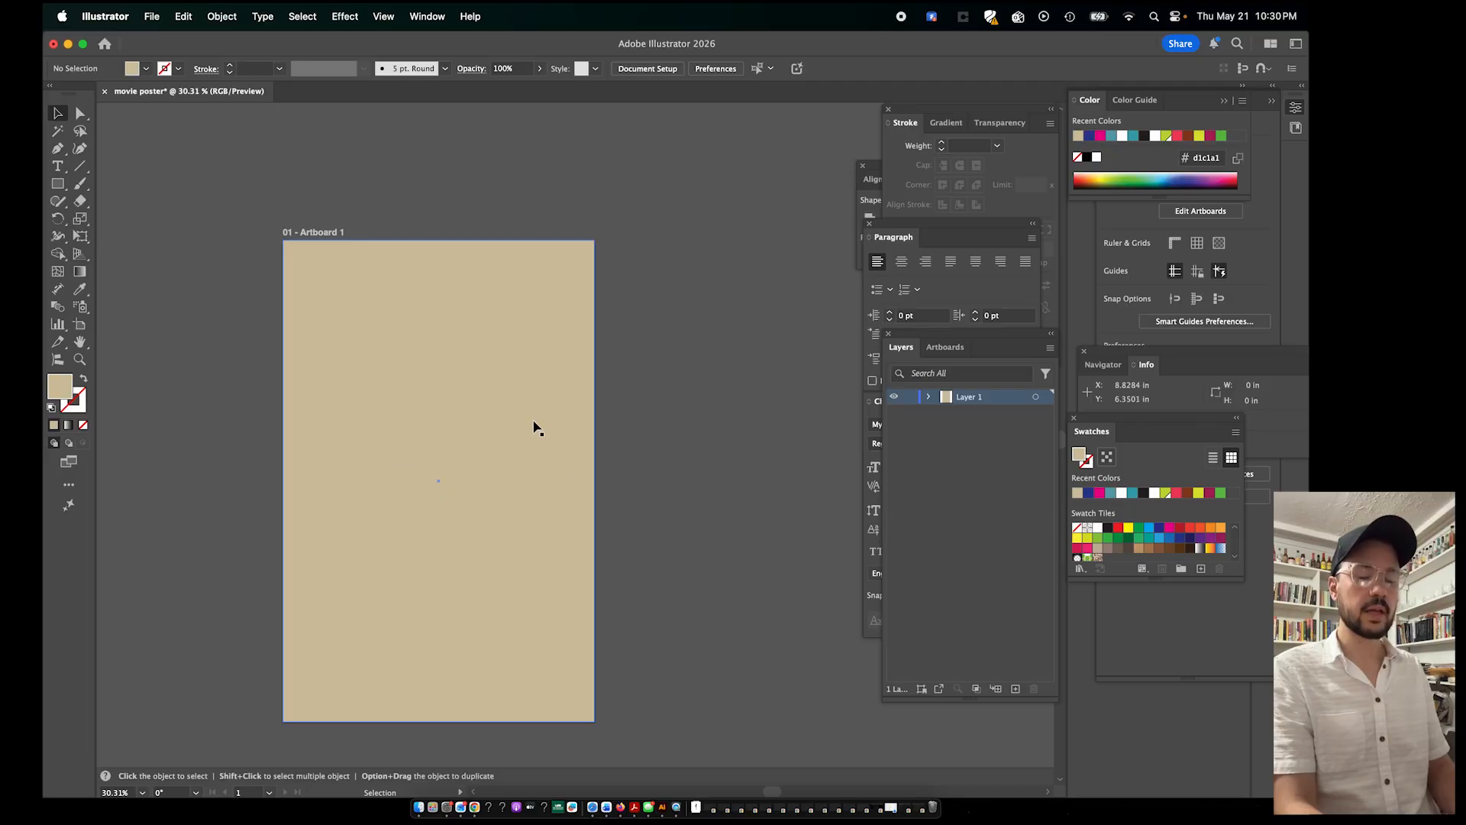
Draw three magenta (ec008c) rectangles on the tan background: about 5 by 7.1 in, 0.6 in square, and 2 by 4.2 in
{"action": "left_click", "coordinate": [57, 185]}
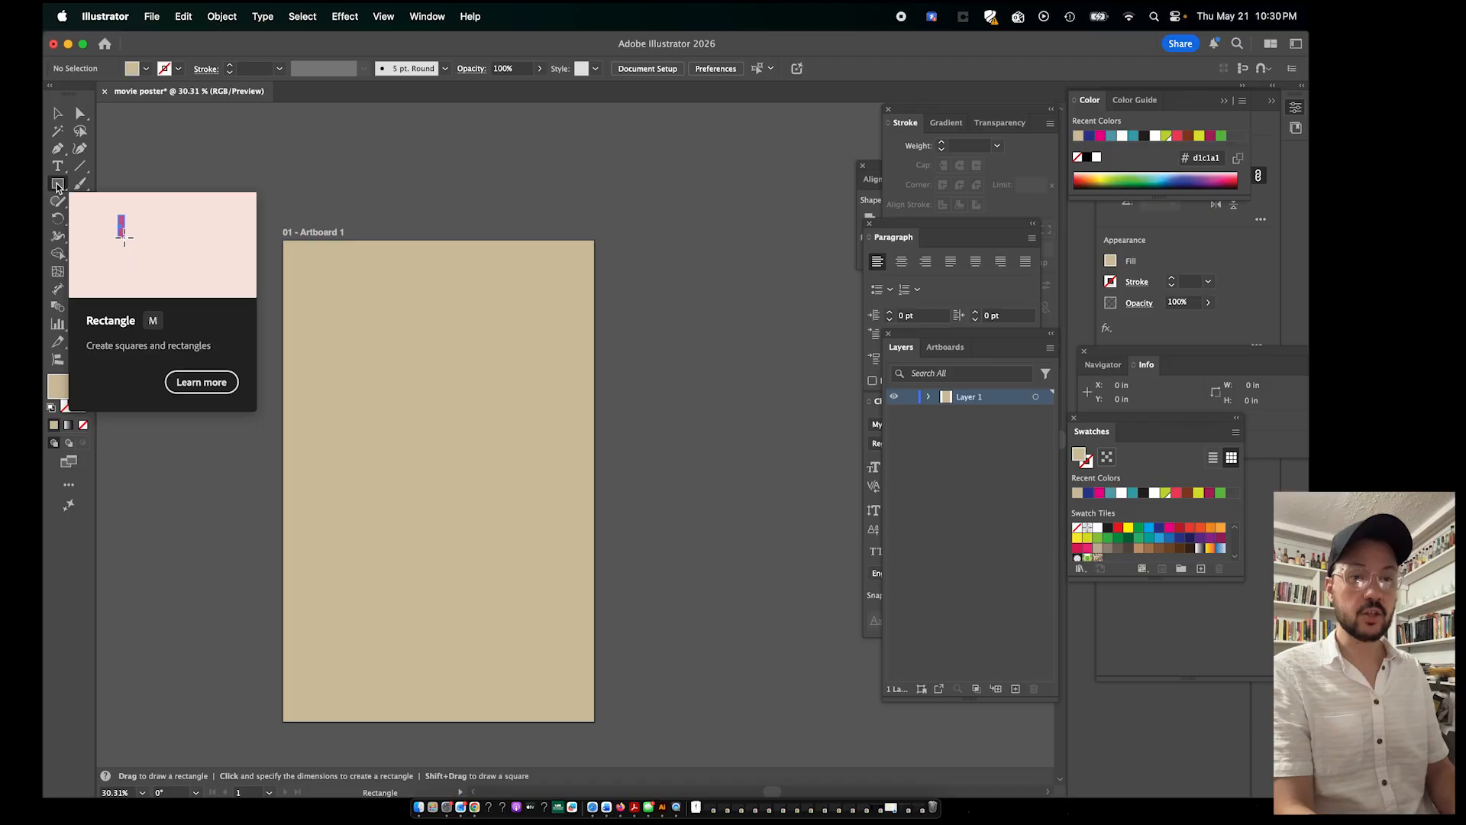
{"action": "left_click", "coordinate": [145, 69]}
{"action": "left_click", "coordinate": [144, 173]}
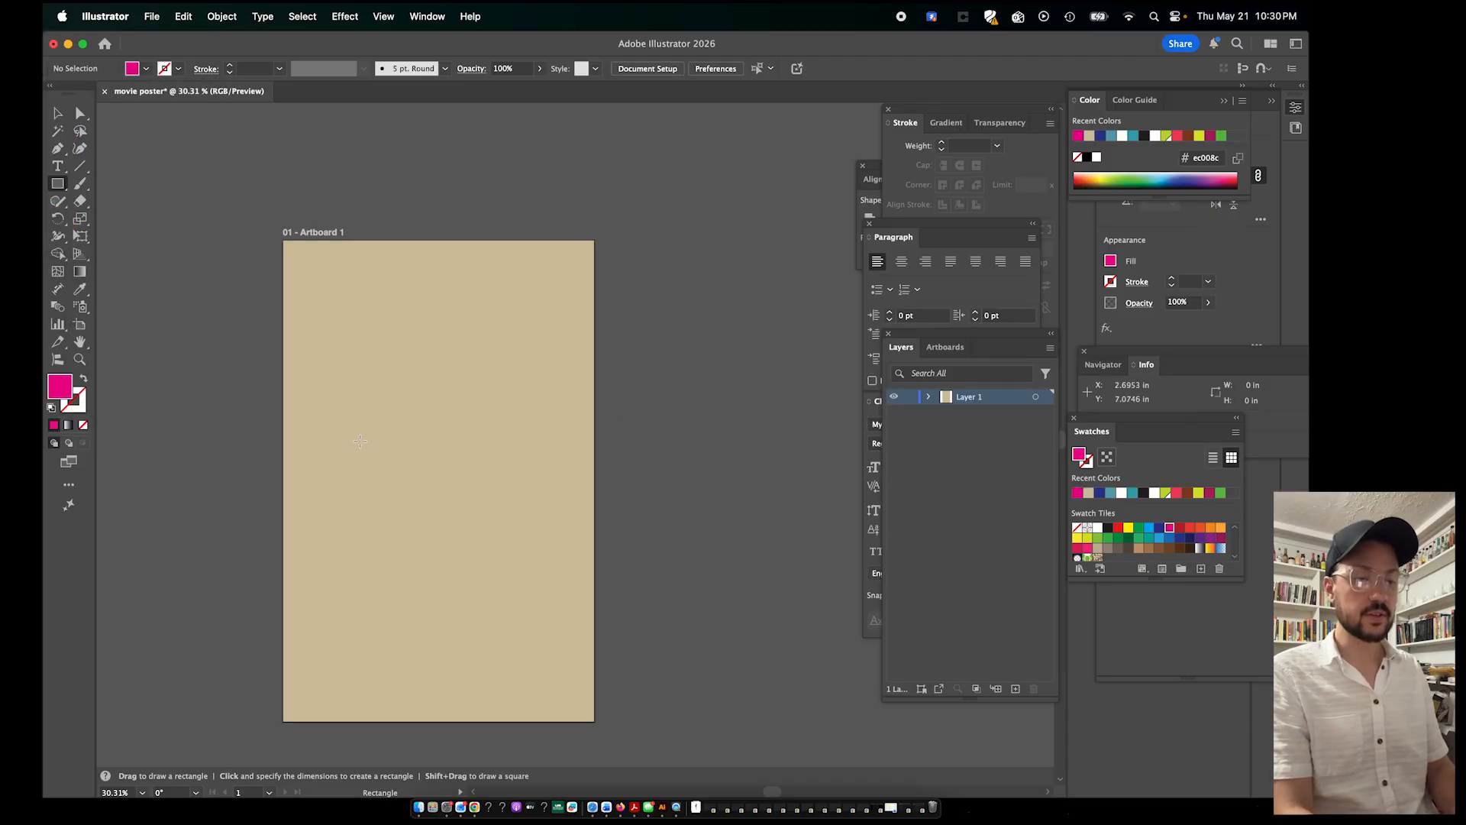
{"action": "left_click_drag", "start_coordinate": [359, 441], "coordinate": [500, 640]}
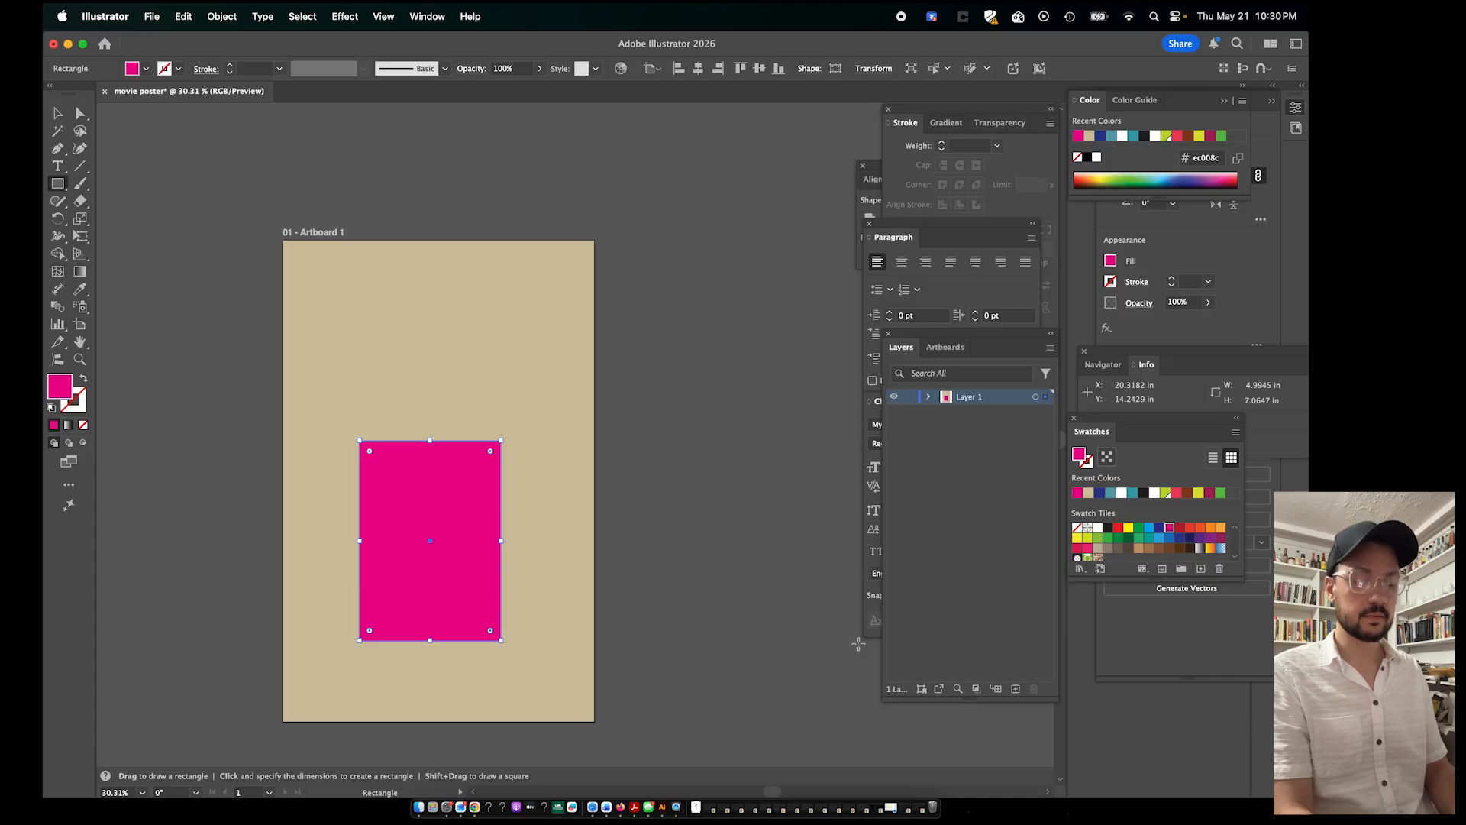
{"action": "left_click_drag", "start_coordinate": [399, 384], "coordinate": [419, 403]}
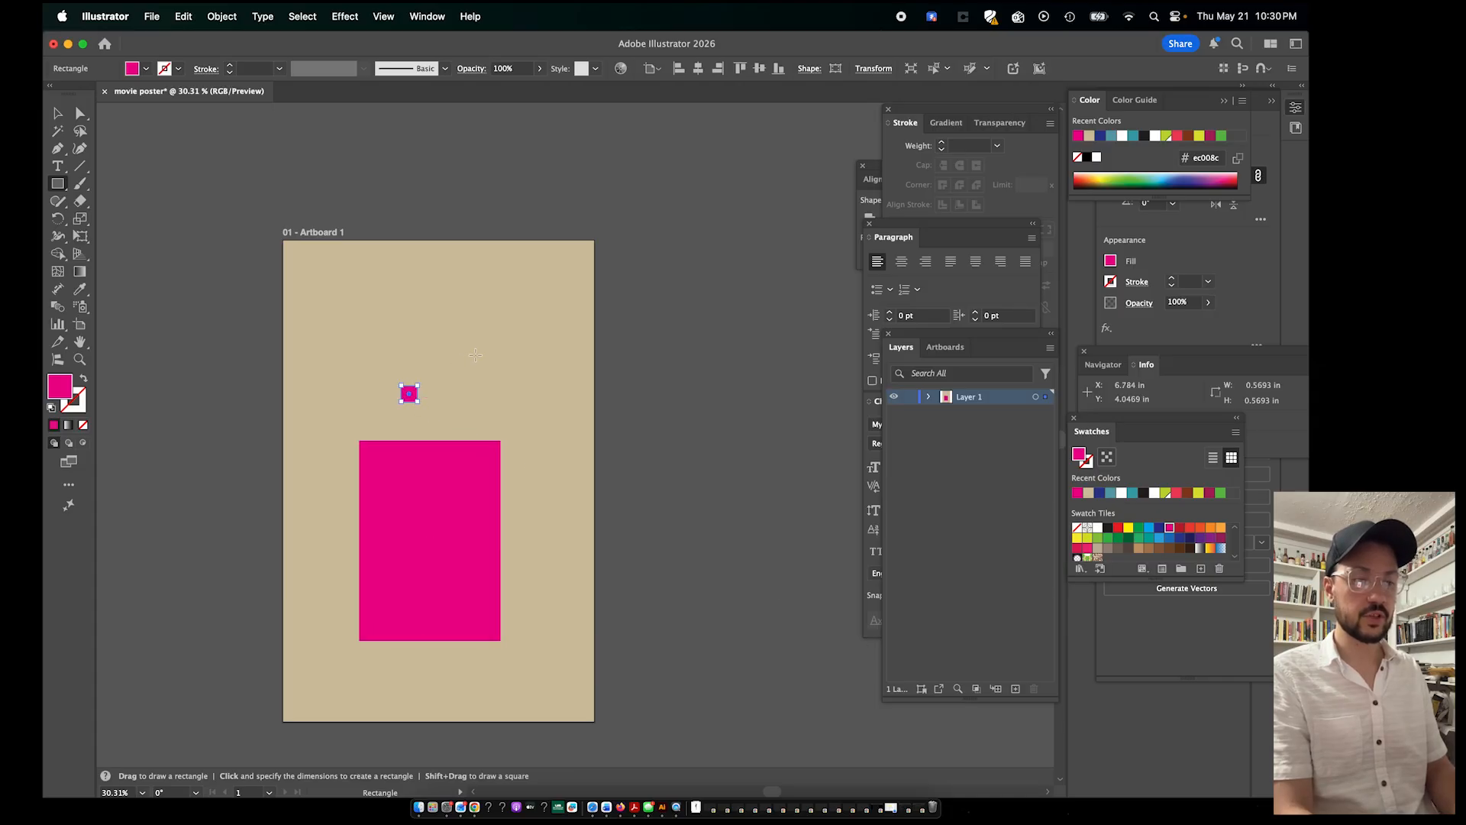
{"action": "left_click_drag", "start_coordinate": [475, 354], "coordinate": [417, 474]}
{"action": "key", "text": "v"}
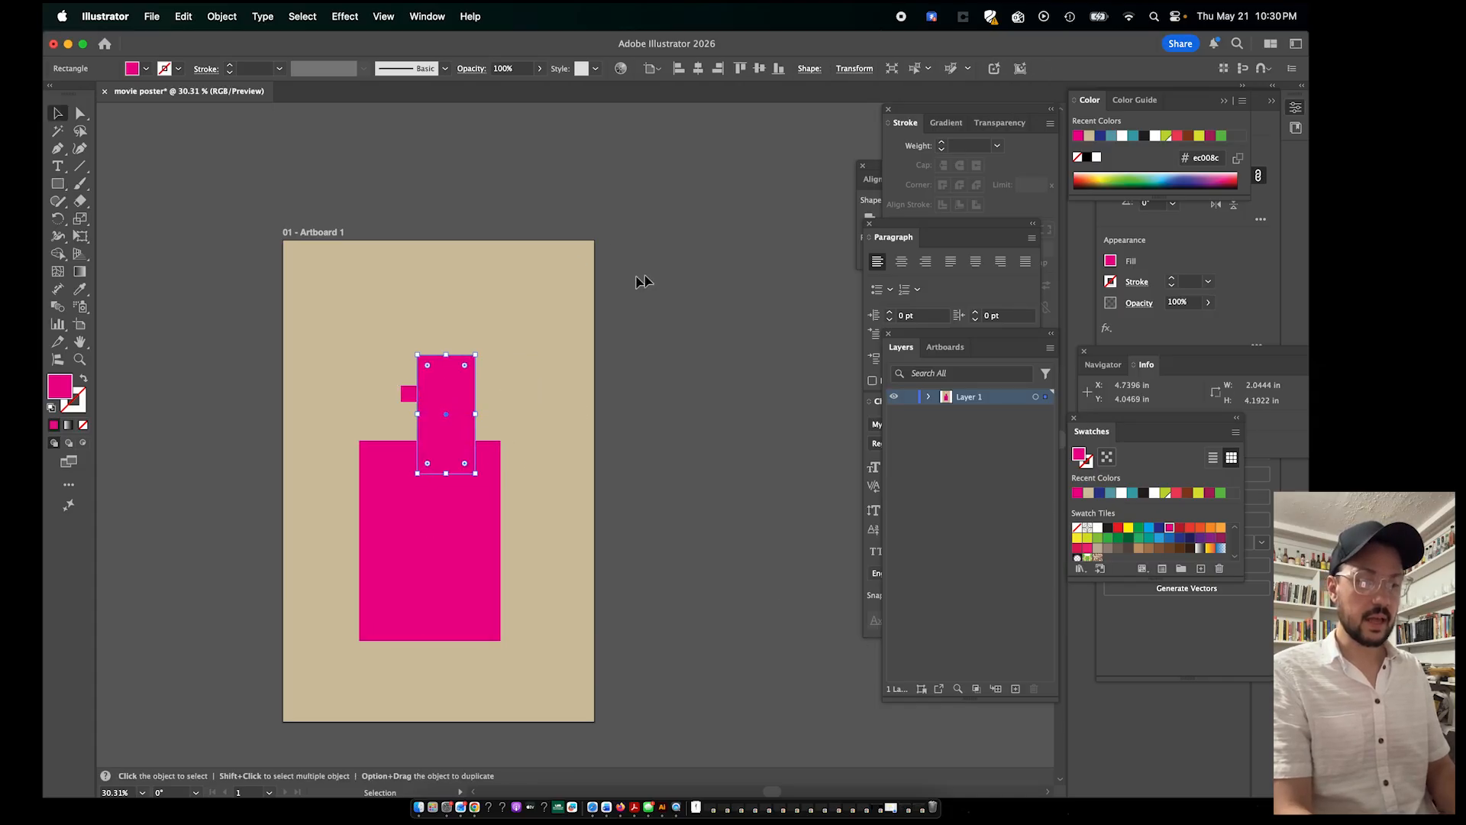
{"action": "left_click", "coordinate": [830, 276]}
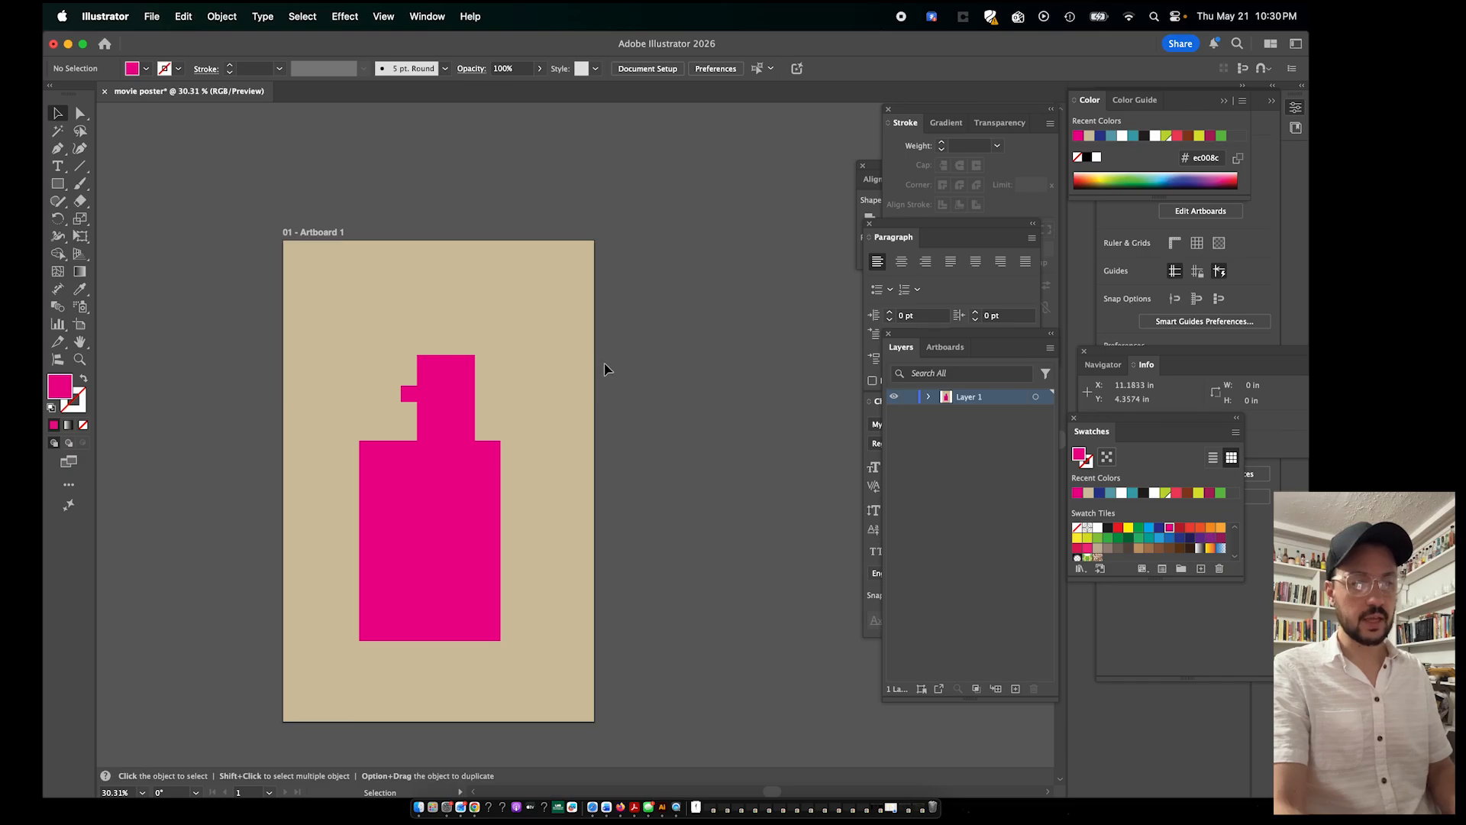
Try to marquee-select only the three magenta rectangles without picking up the tan background
{"action": "left_click_drag", "start_coordinate": [630, 332], "coordinate": [532, 407]}
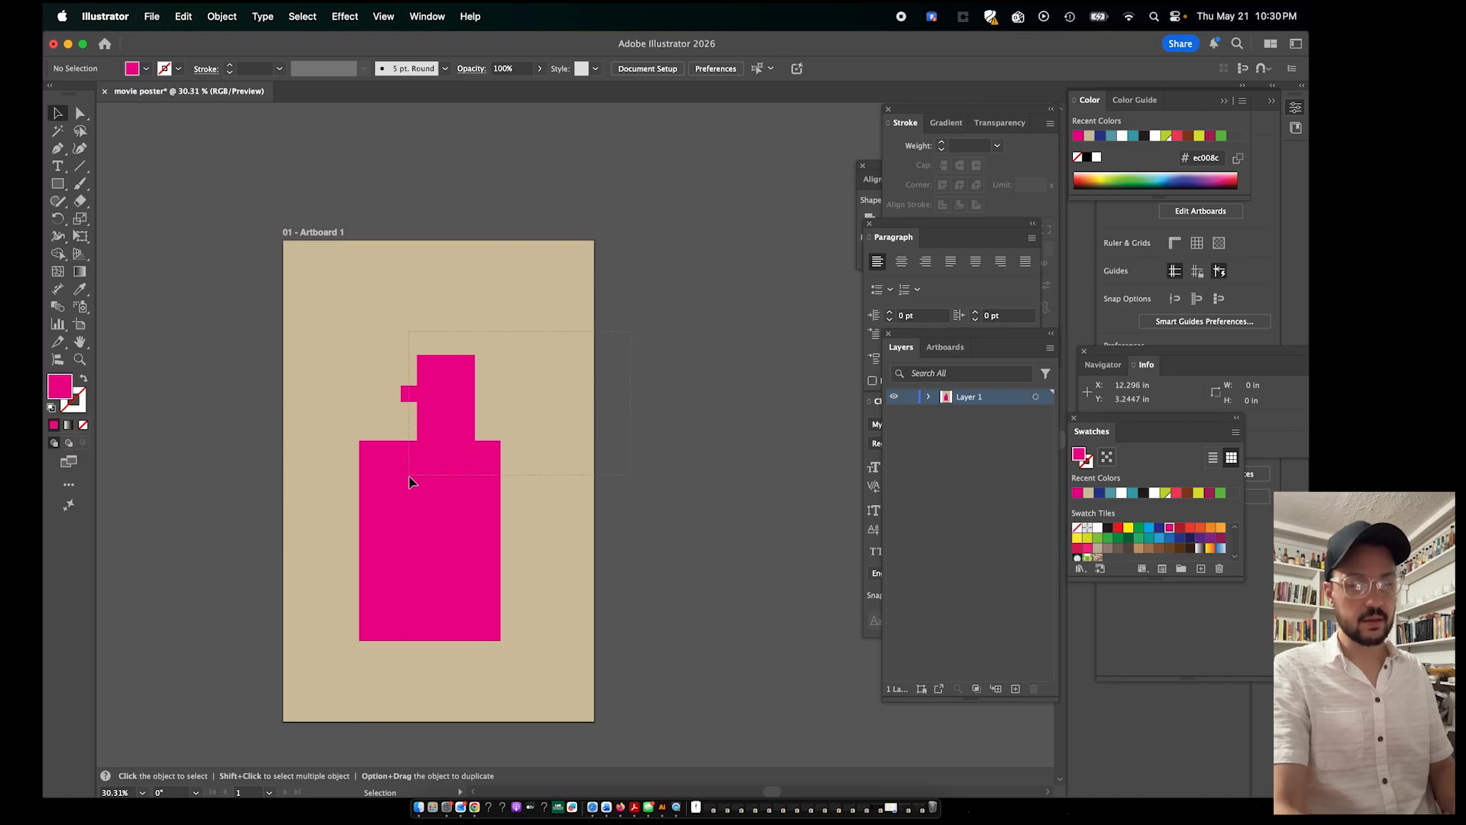
{"action": "left_click_drag", "start_coordinate": [390, 482], "coordinate": [391, 481]}
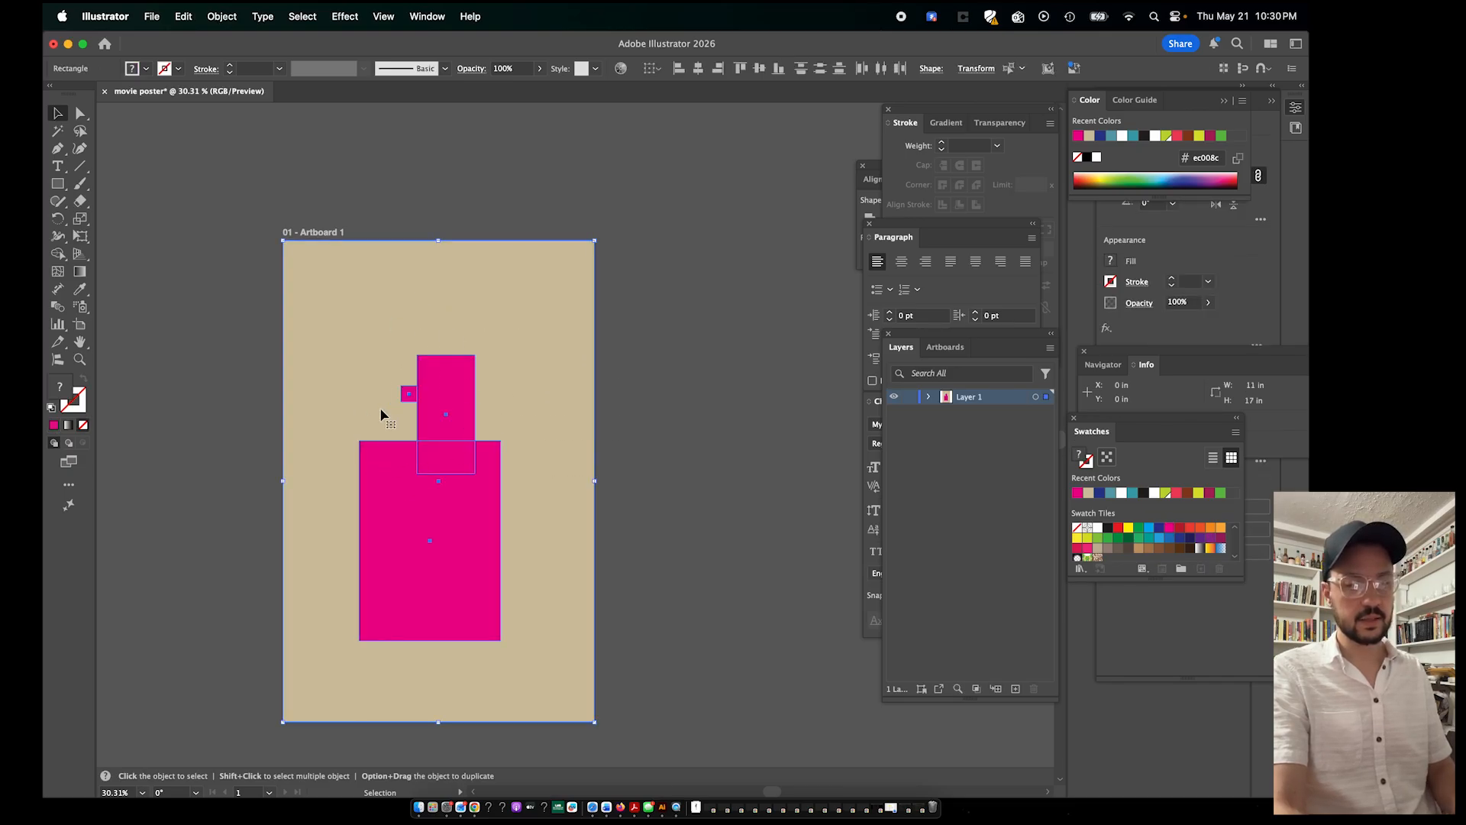
{"action": "left_click", "coordinate": [698, 387]}
{"action": "left_click_drag", "start_coordinate": [650, 328], "coordinate": [539, 405]}
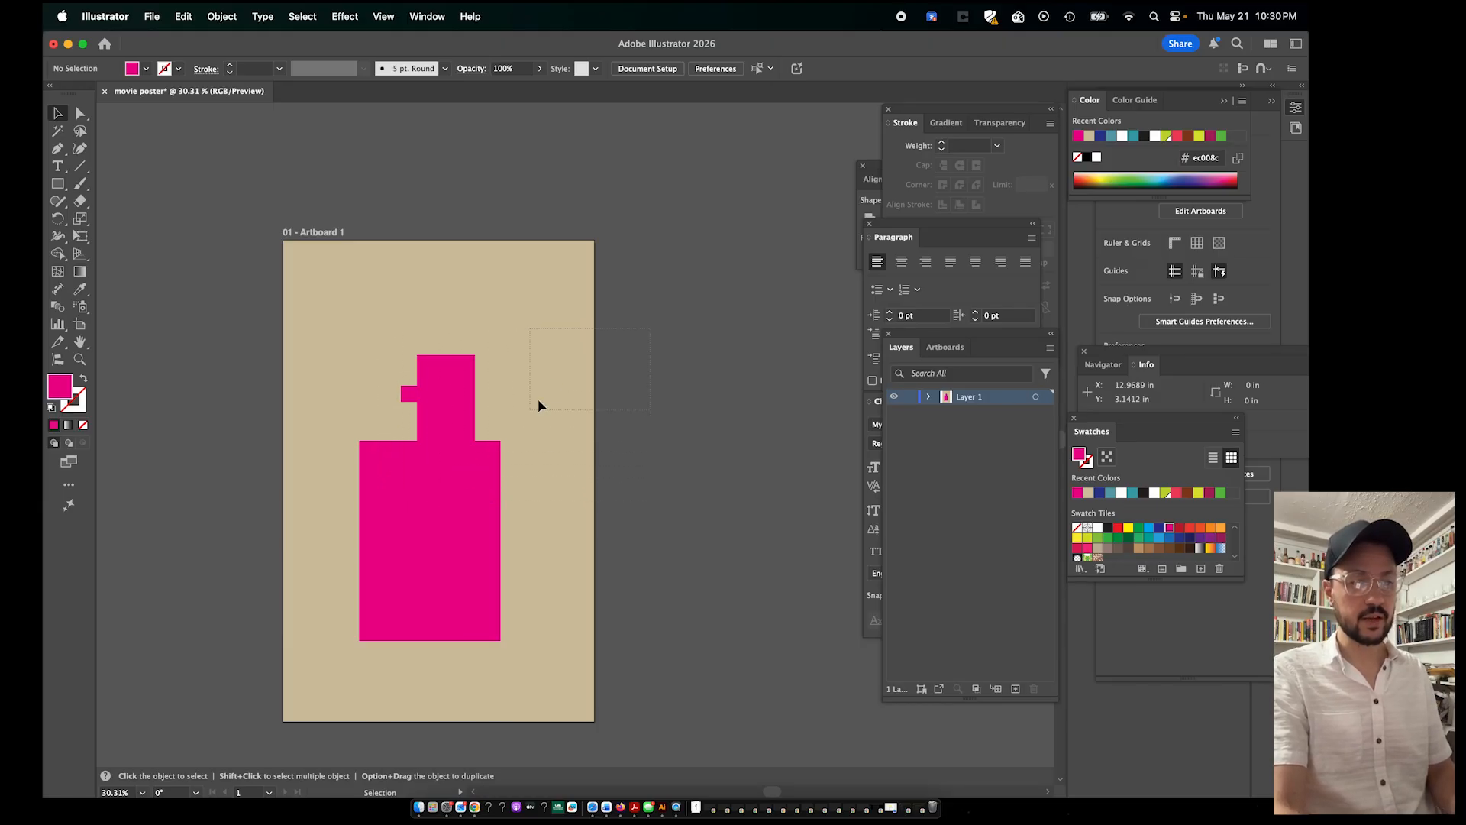
{"action": "left_click_drag", "start_coordinate": [628, 343], "coordinate": [574, 365]}
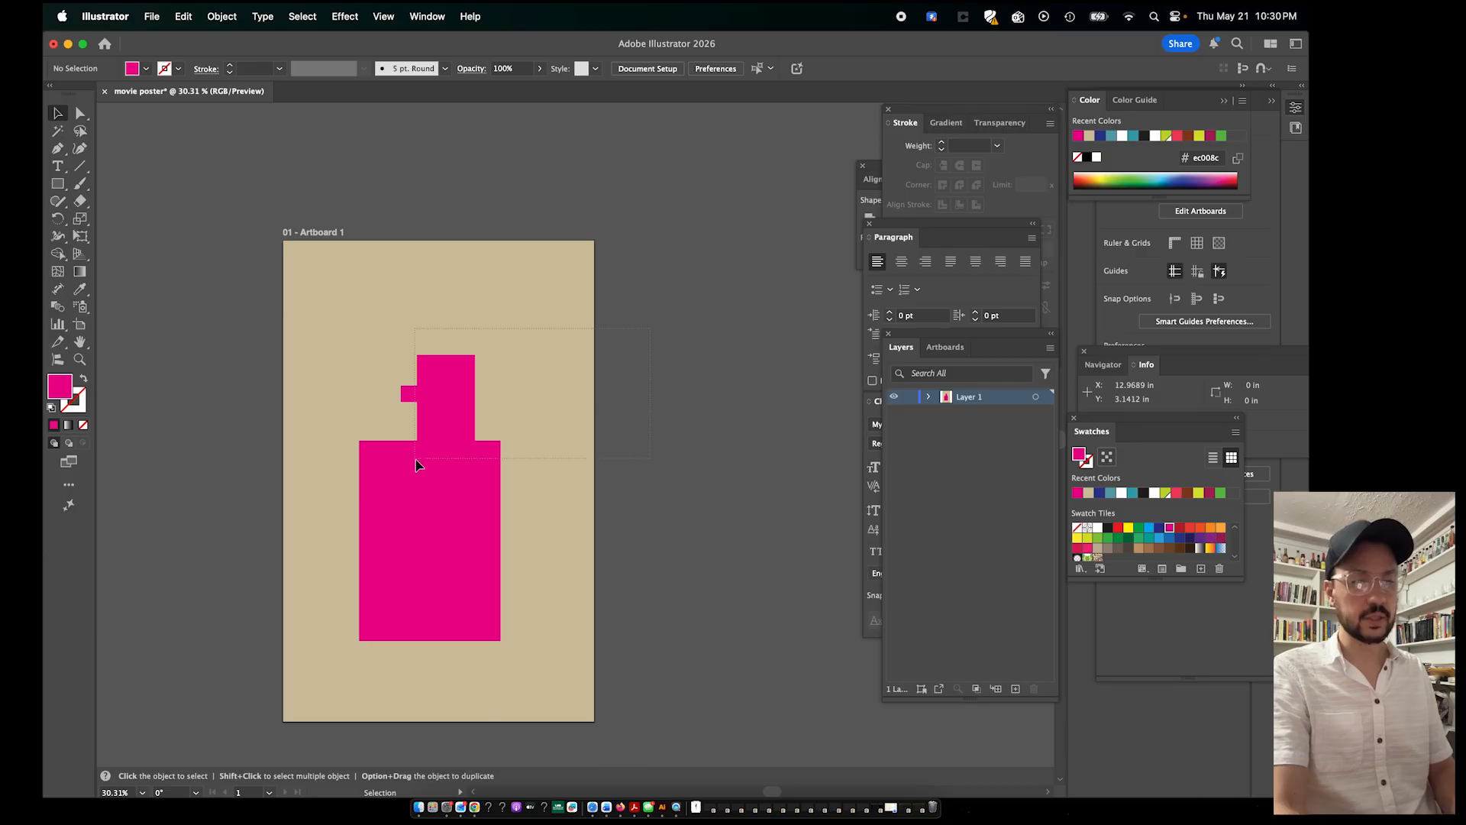
{"action": "left_click_drag", "start_coordinate": [384, 492], "coordinate": [386, 491]}
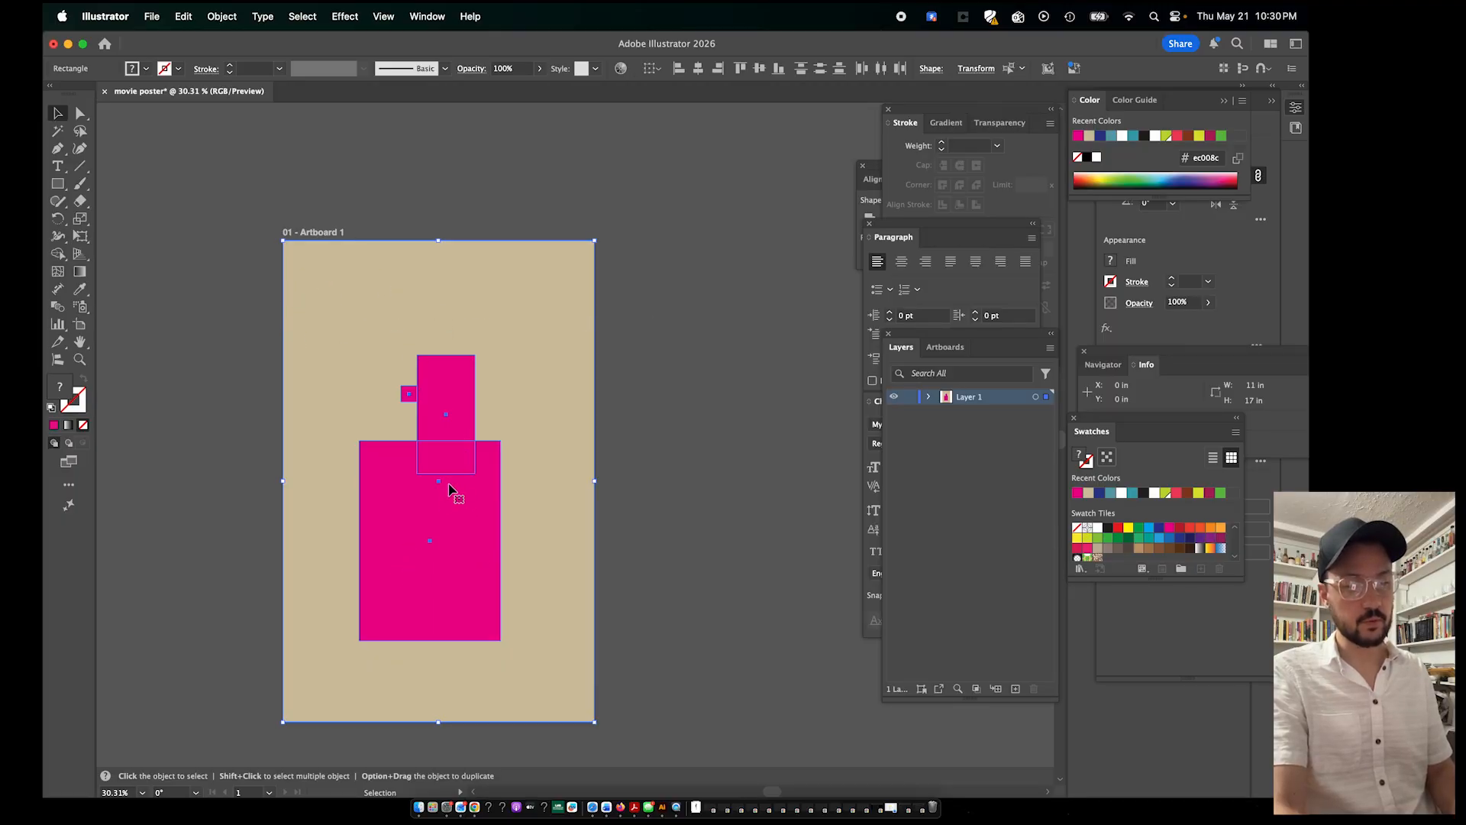
{"action": "left_click", "coordinate": [745, 386]}
{"action": "left_click", "coordinate": [402, 514]}
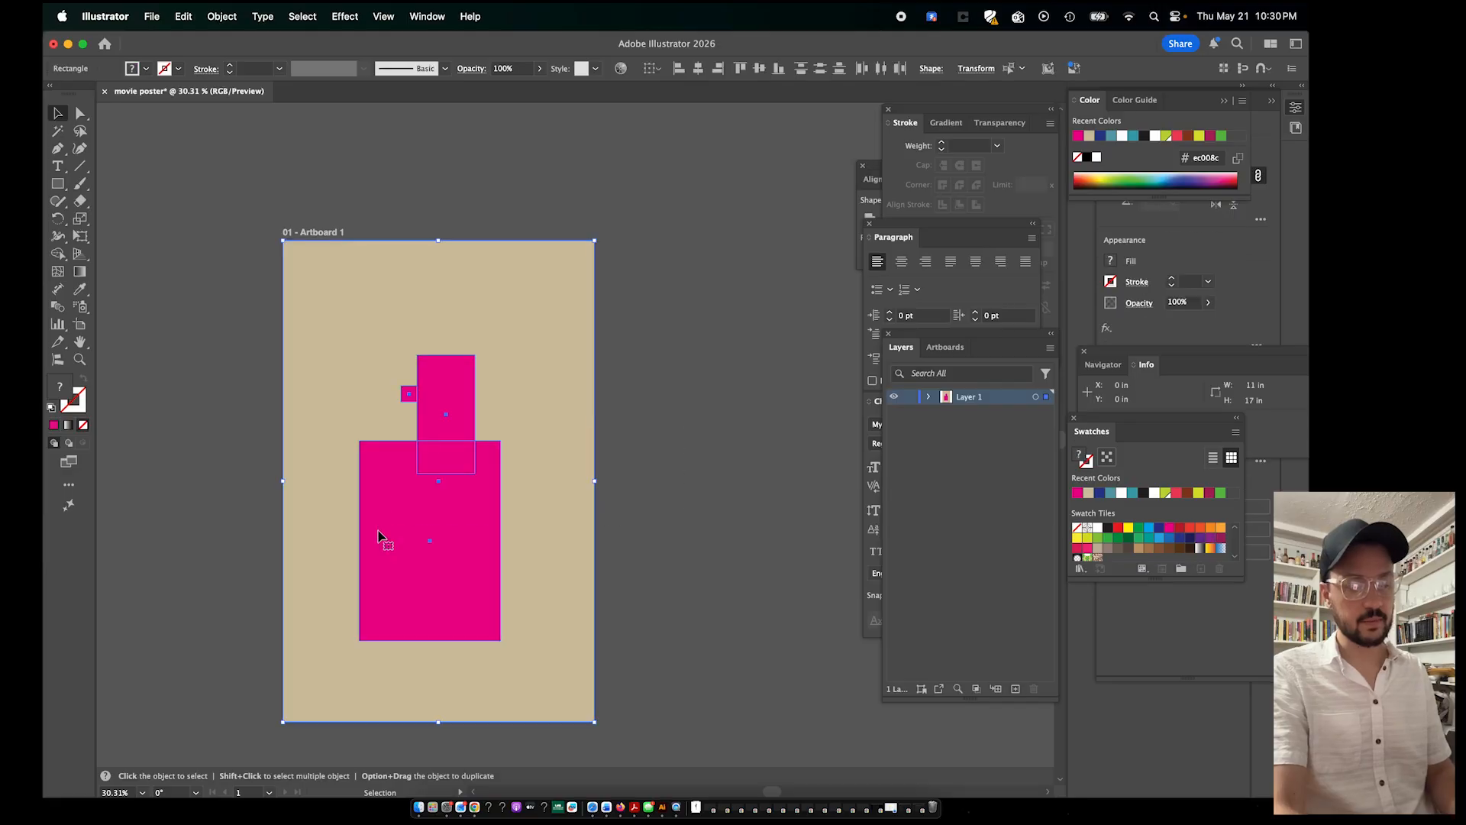
Move the selected magenta shapes and background partly off the artboard, undo the move, and deselect everything
{"action": "left_click_drag", "start_coordinate": [454, 513], "coordinate": [311, 440]}
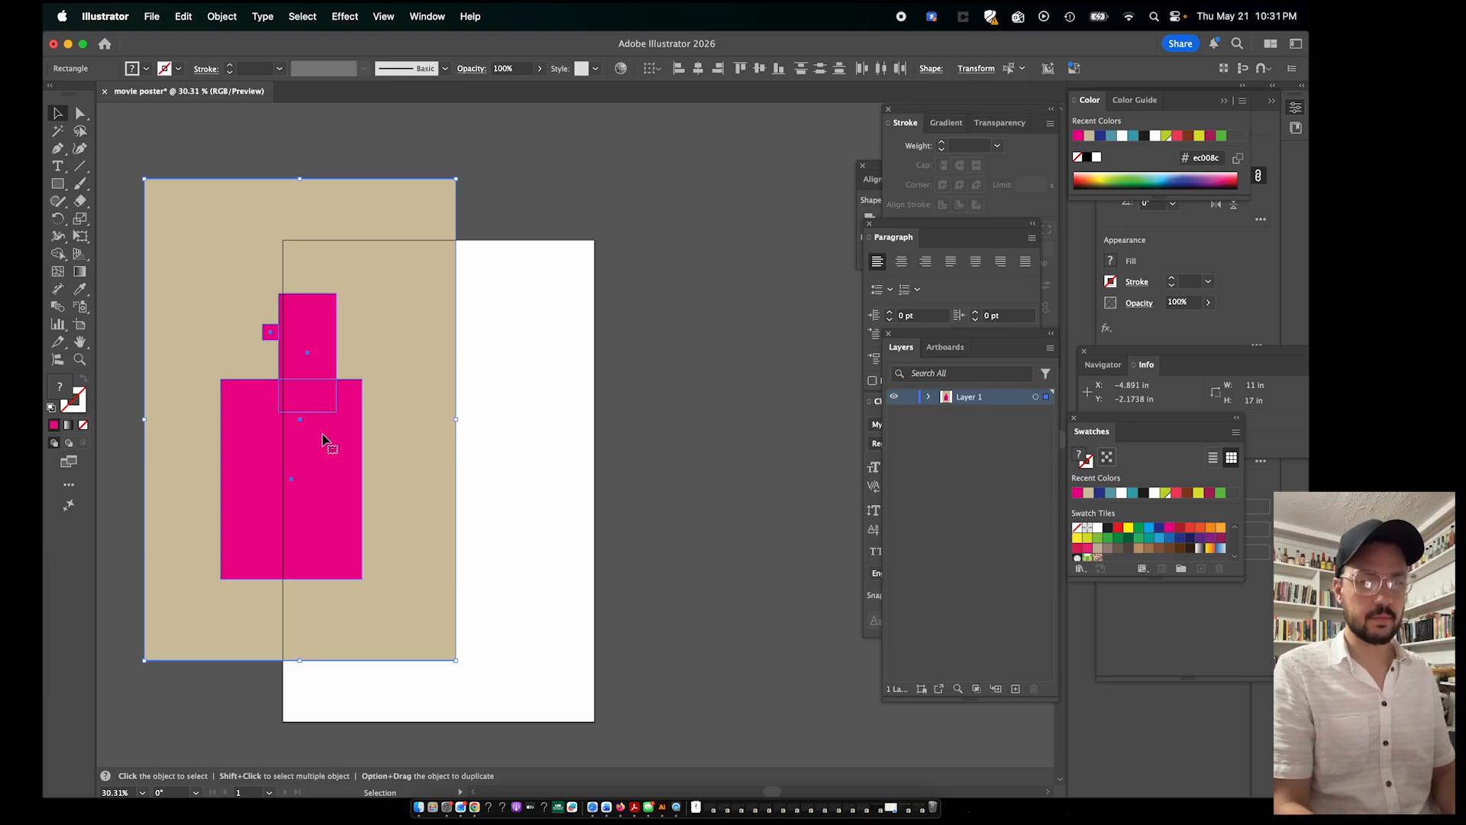
{"action": "key", "text": "z"}
{"action": "key", "text": "super+z"}
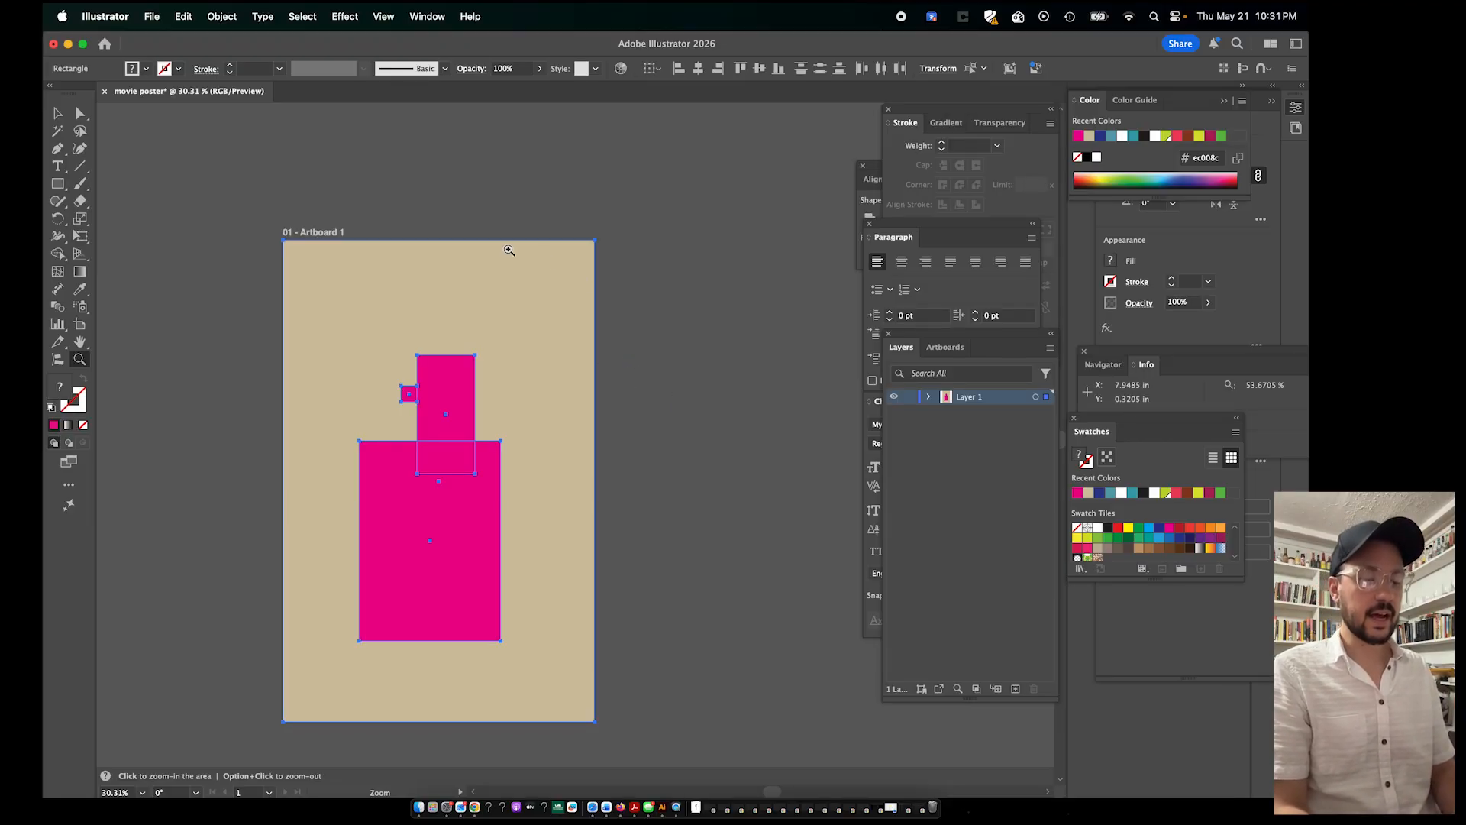
{"action": "key", "text": "v"}
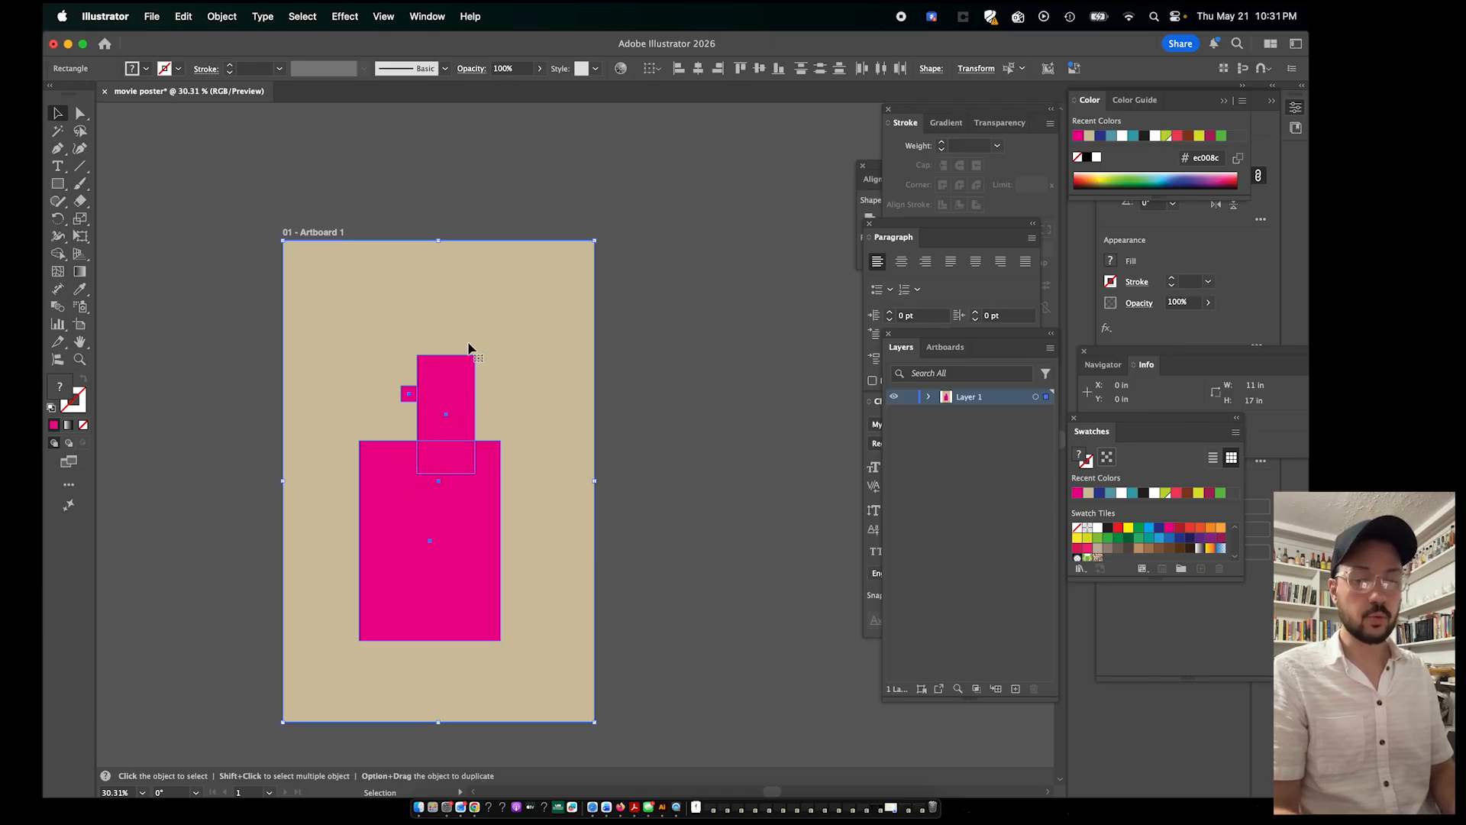
{"action": "left_click", "coordinate": [726, 368]}
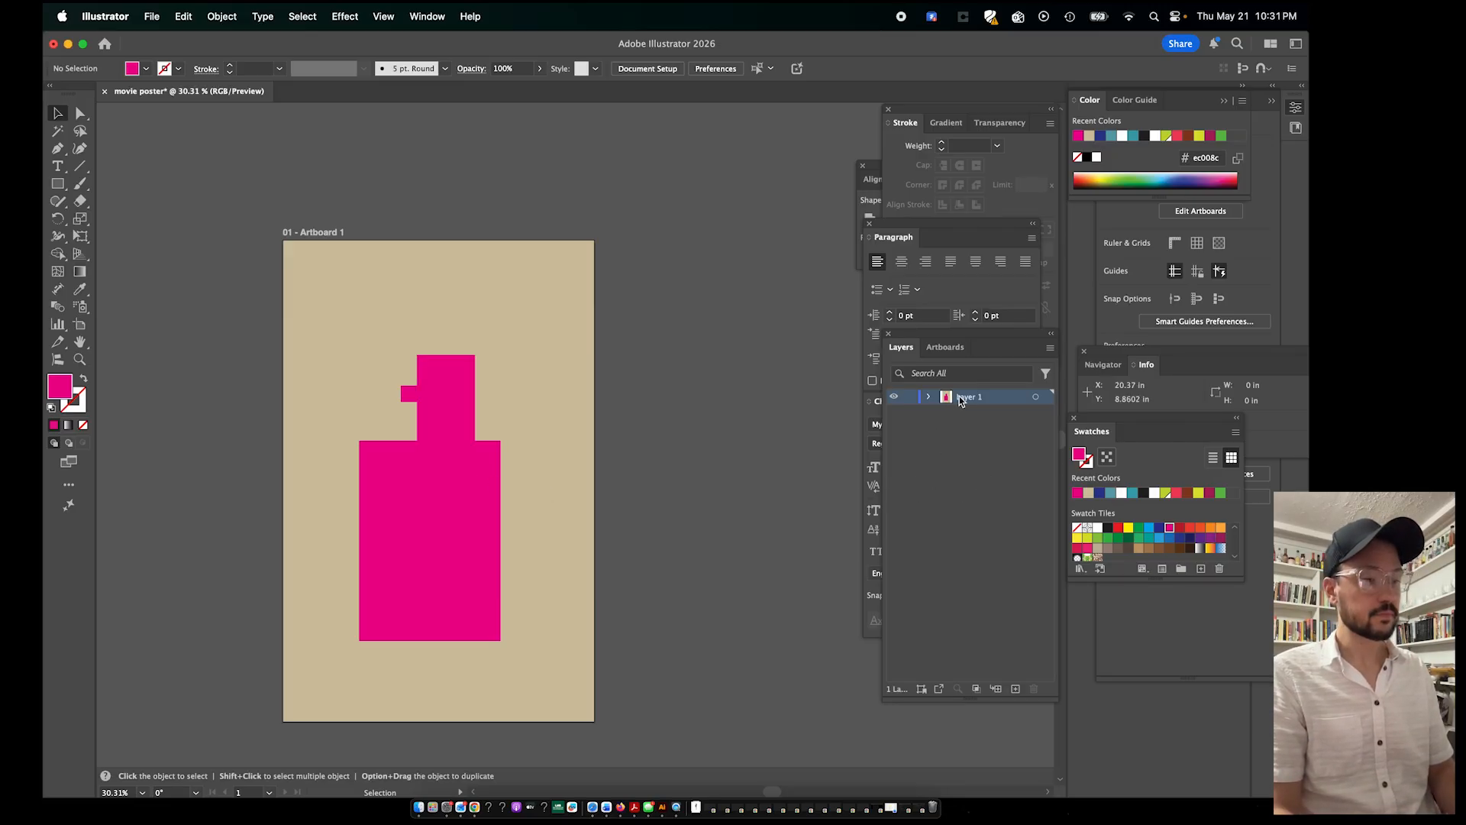
Delete the three magenta rectangles so only the tan background rectangle remains
{"action": "left_click", "coordinate": [422, 433]}
{"action": "key", "text": "BackSpace"}
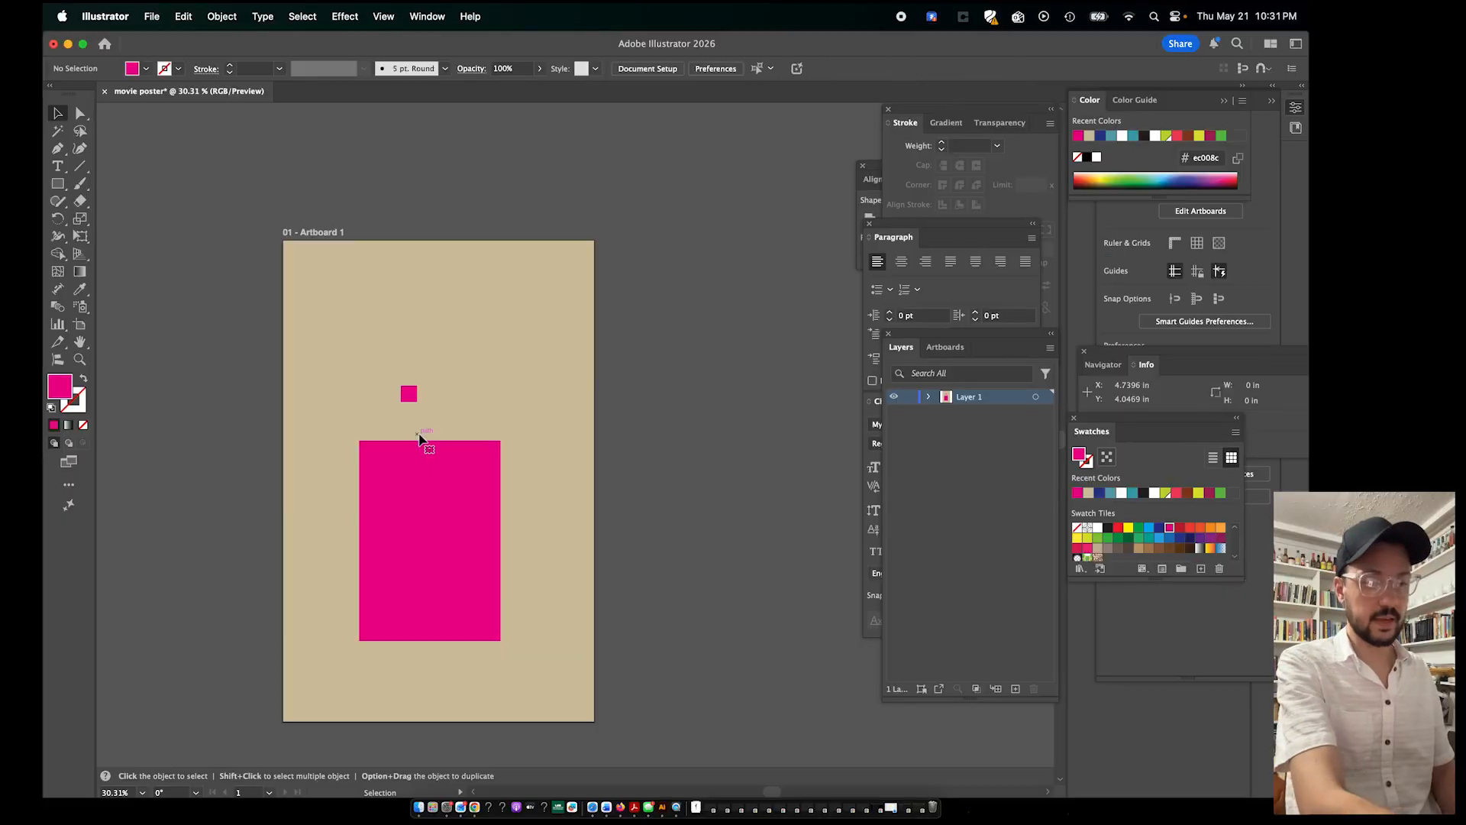
{"action": "left_click", "coordinate": [409, 396]}
{"action": "key", "text": "BackSpace"}
{"action": "left_click", "coordinate": [425, 491]}
{"action": "key", "text": "BackSpace"}
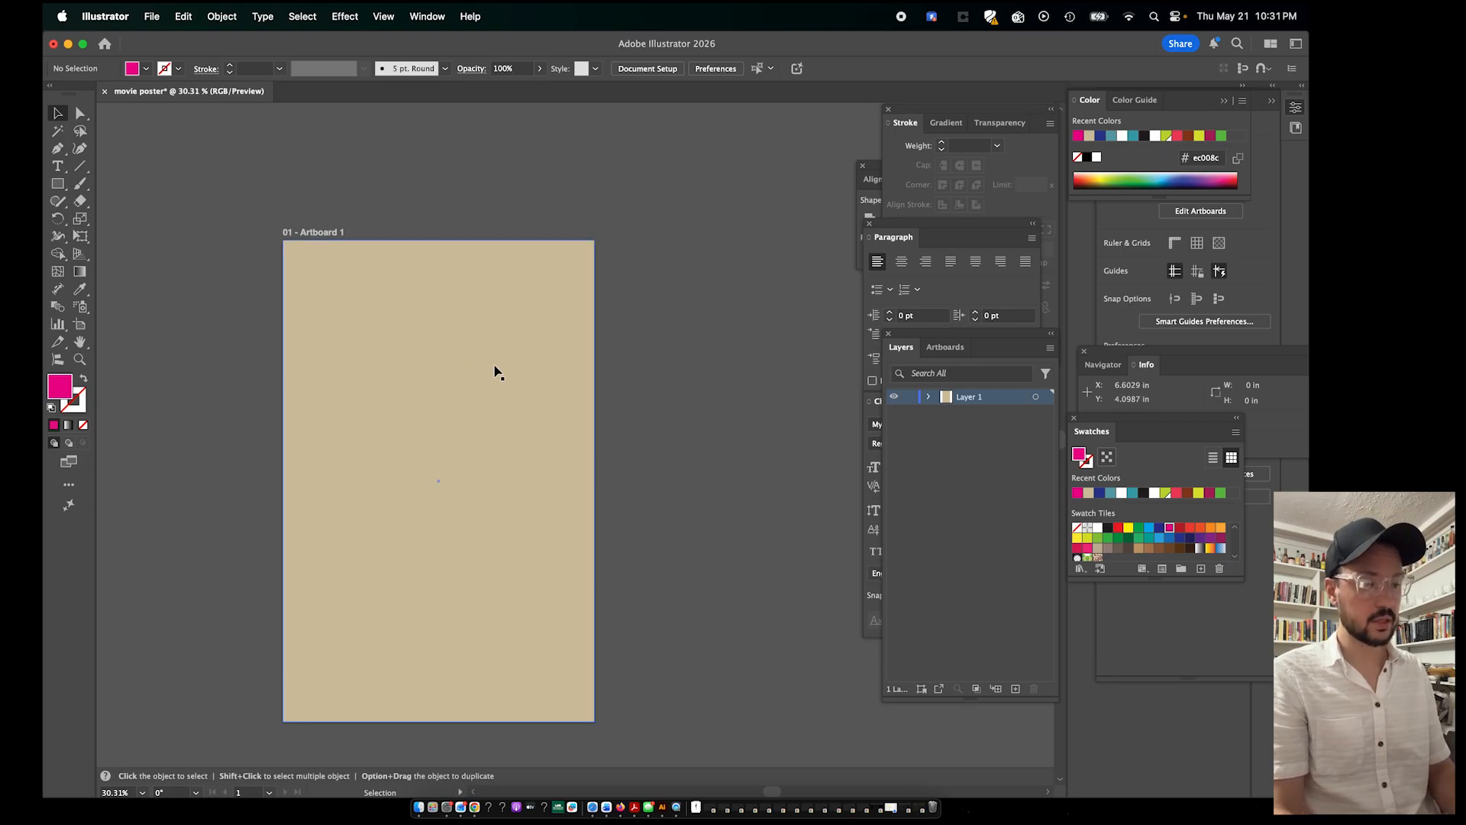
Recolour the background rectangle on Layer 1 to a lighter tan, hex dbd0bd, keep the layer unlocked, and deselect
{"action": "left_click", "coordinate": [909, 397]}
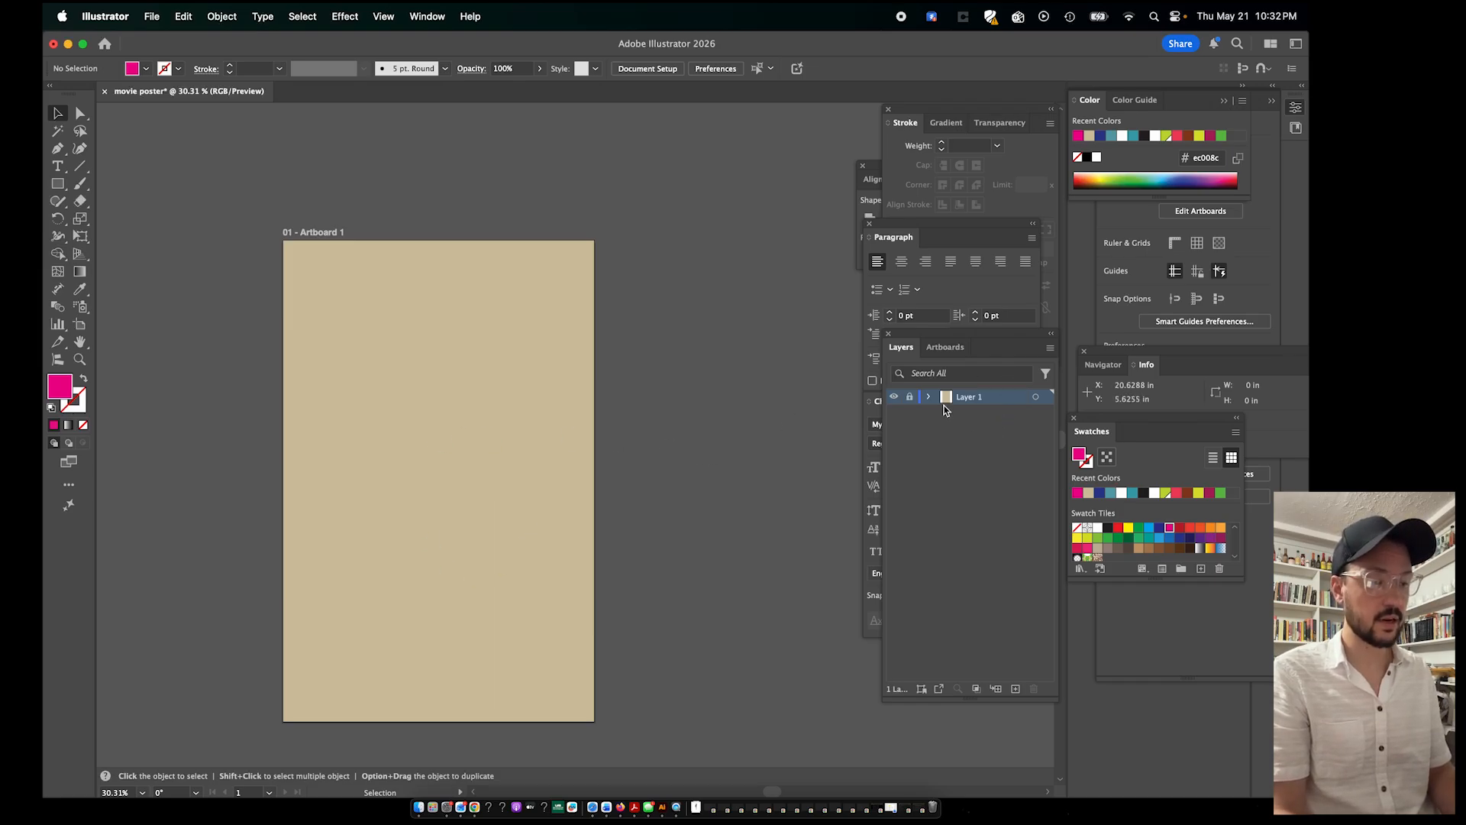
{"action": "left_click", "coordinate": [910, 399]}
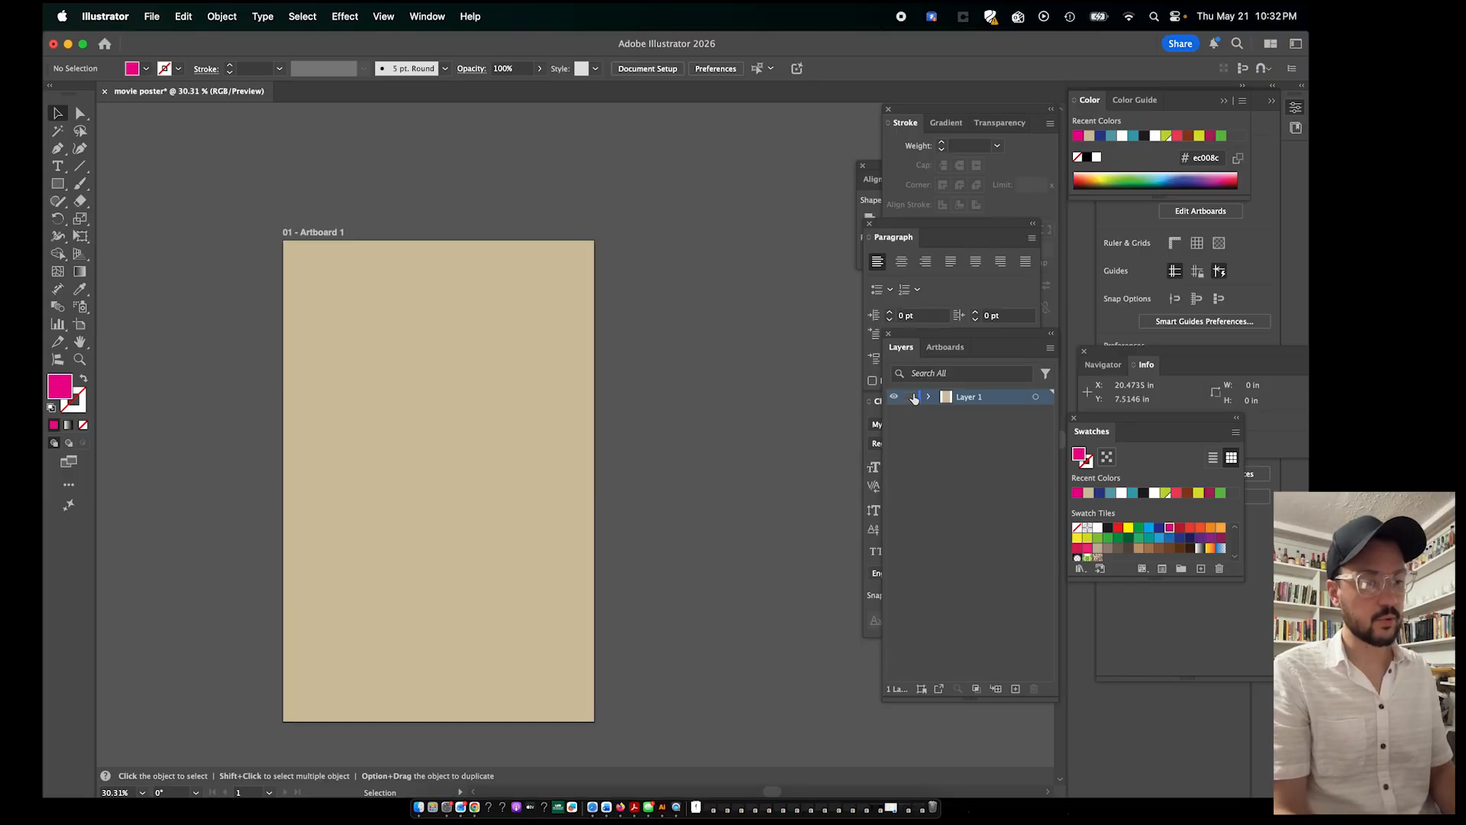
{"action": "left_click", "coordinate": [388, 359]}
{"action": "double_click", "coordinate": [63, 391]}
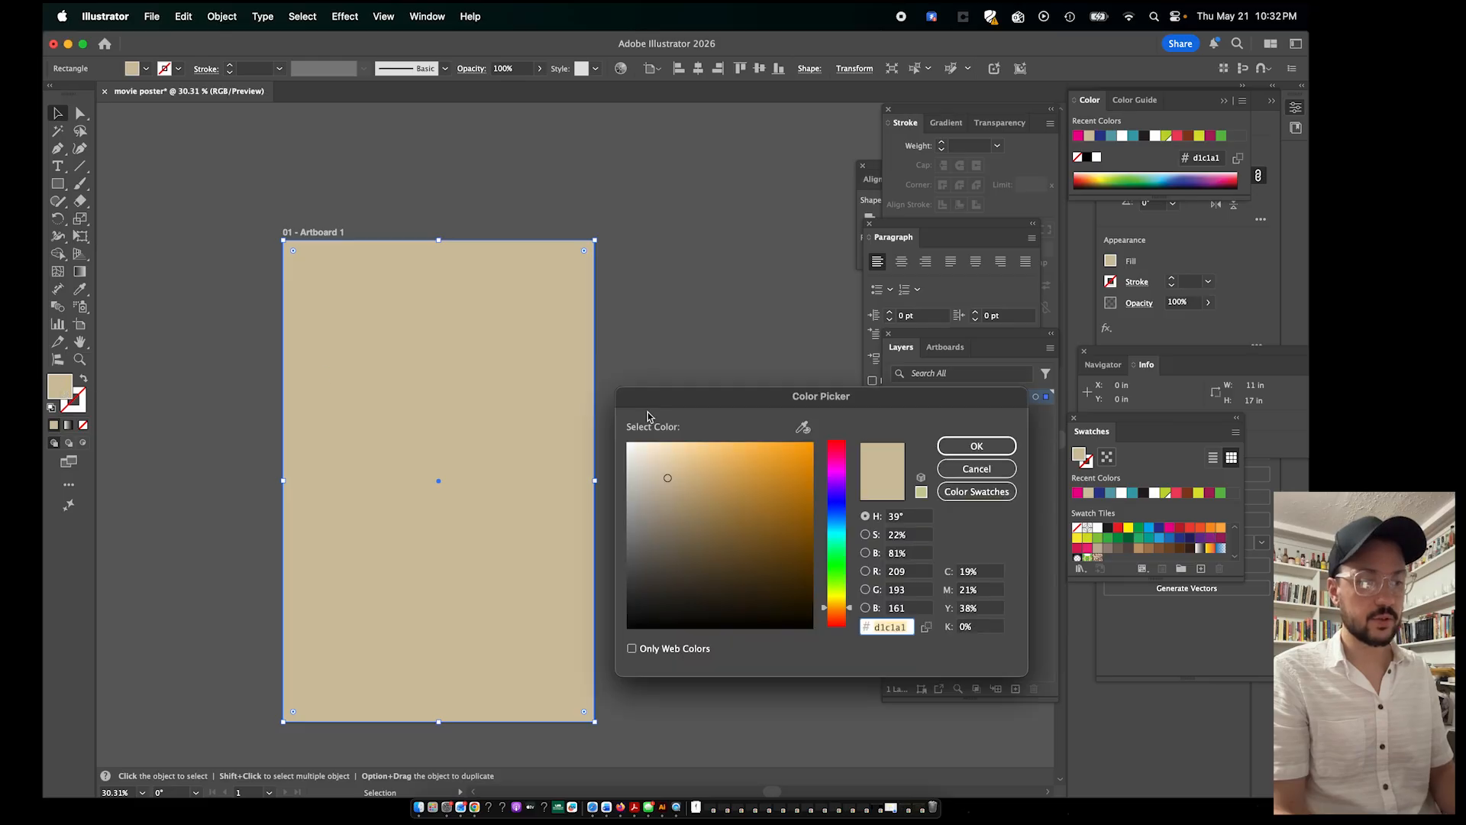
{"action": "left_click", "coordinate": [654, 468]}
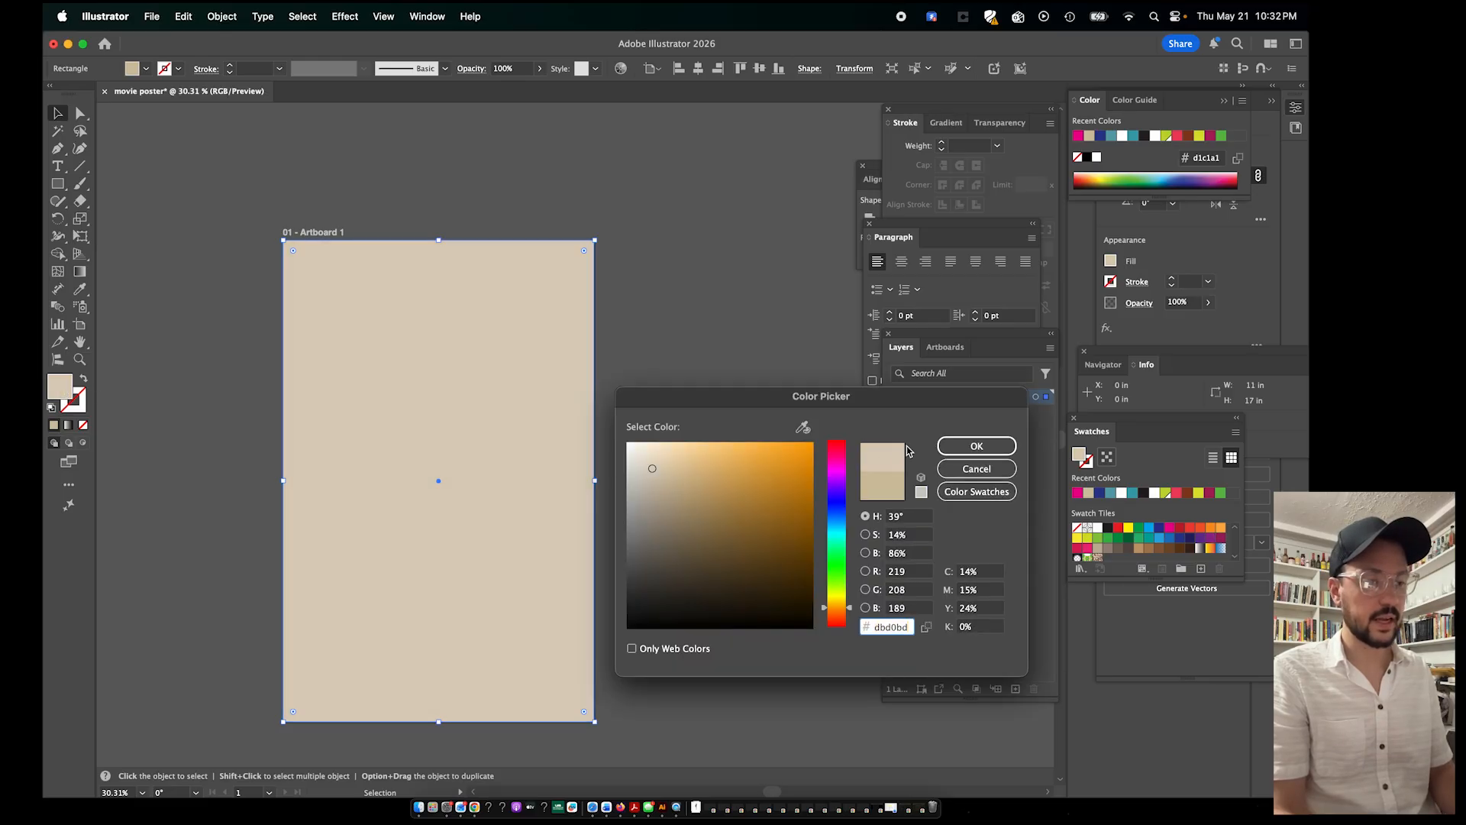
{"action": "left_click", "coordinate": [970, 446]}
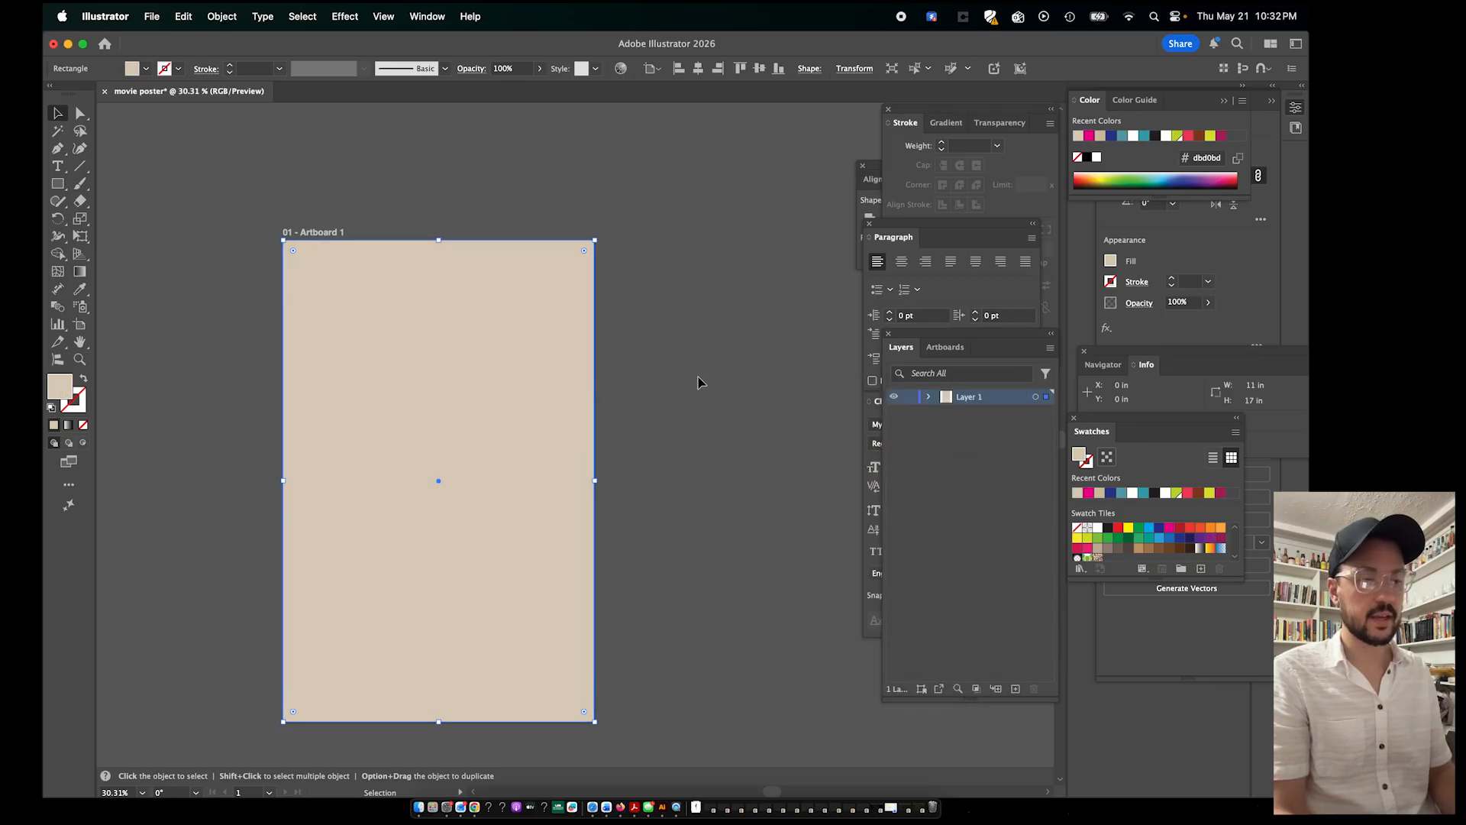
{"action": "left_click", "coordinate": [697, 382]}
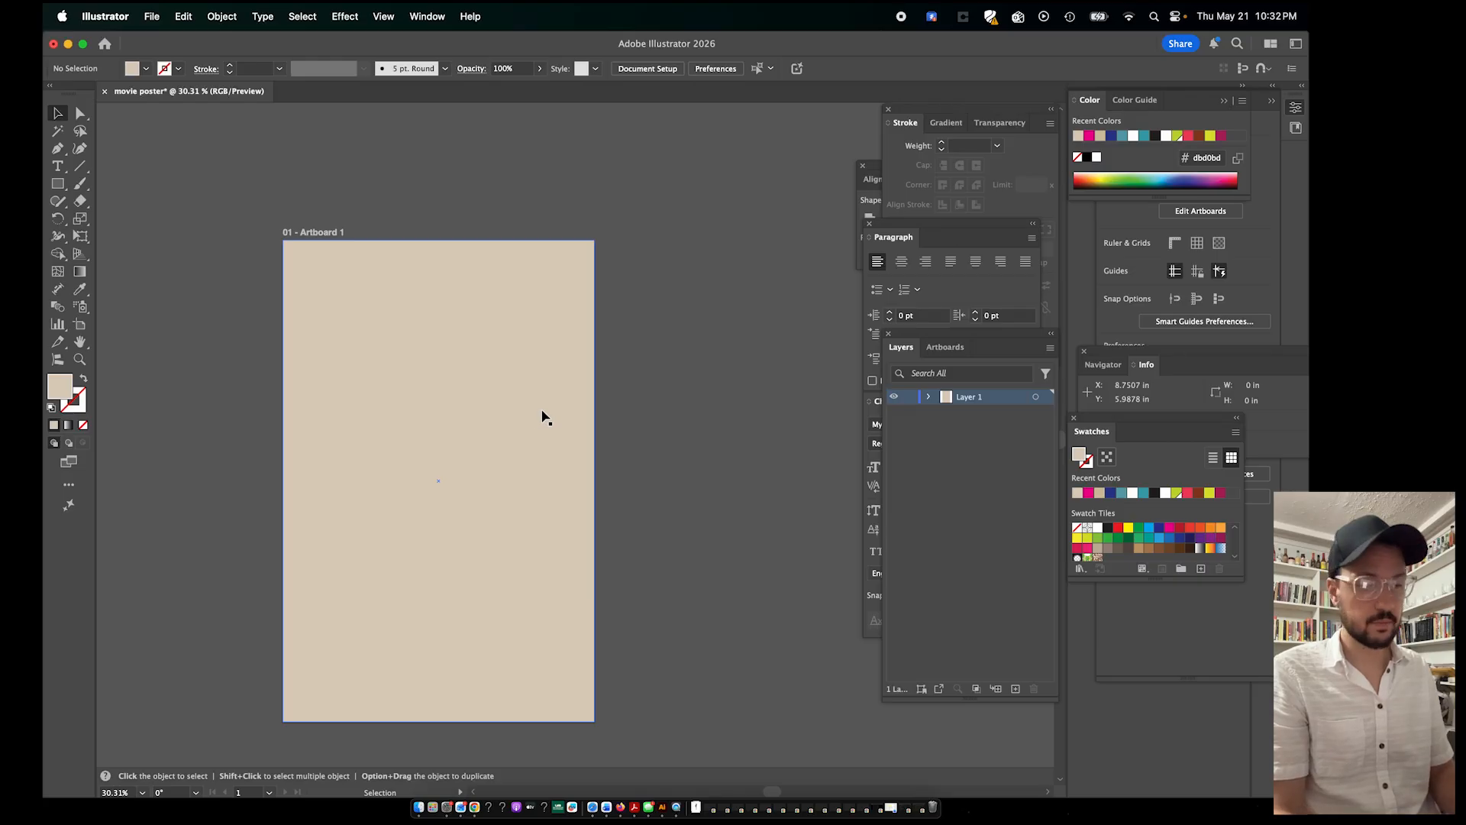
Lock Layer 1 with the background and add a new layer above it
{"action": "left_click", "coordinate": [912, 398]}
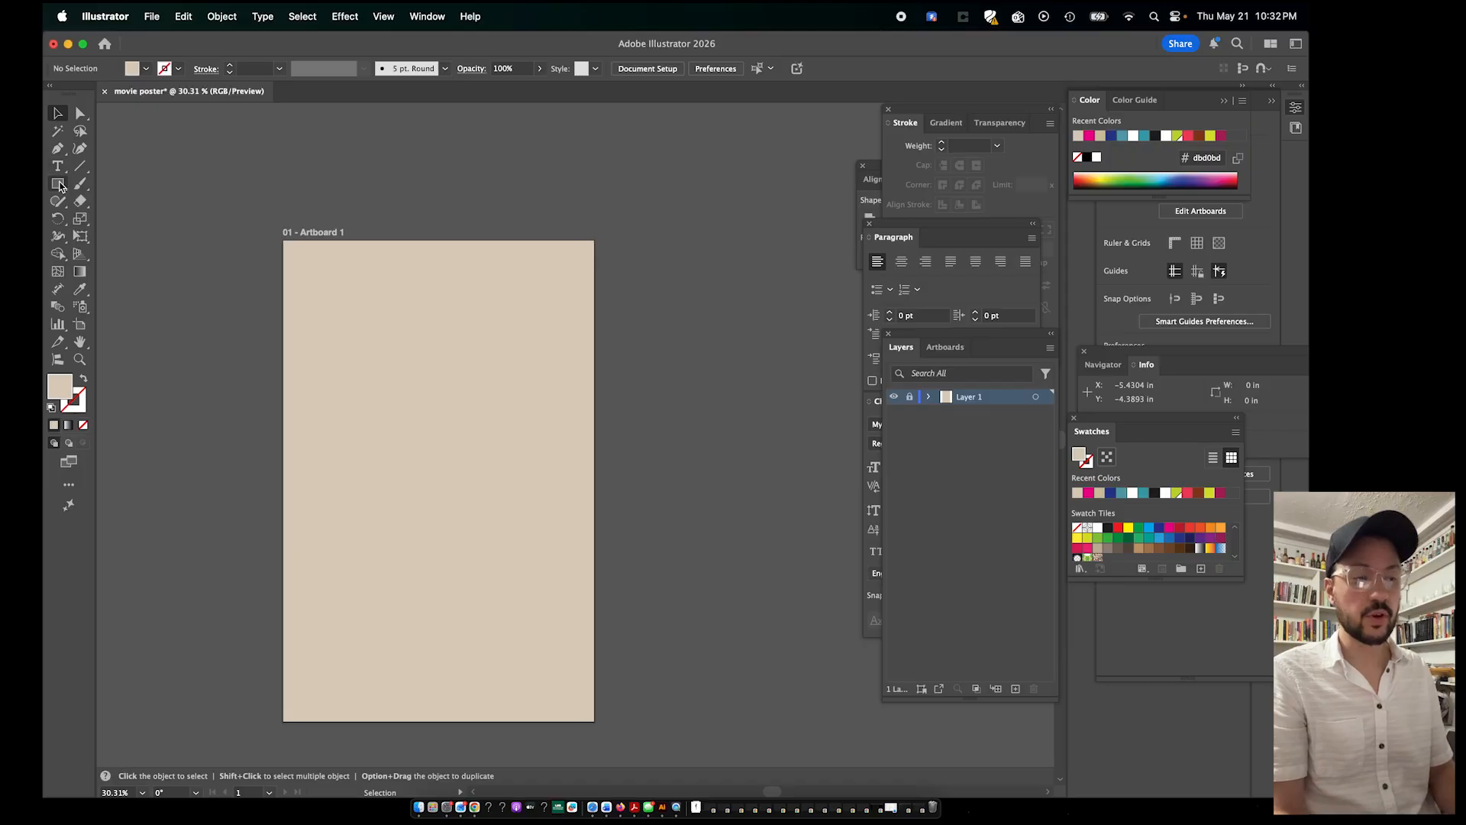
{"action": "left_click", "coordinate": [1015, 690]}
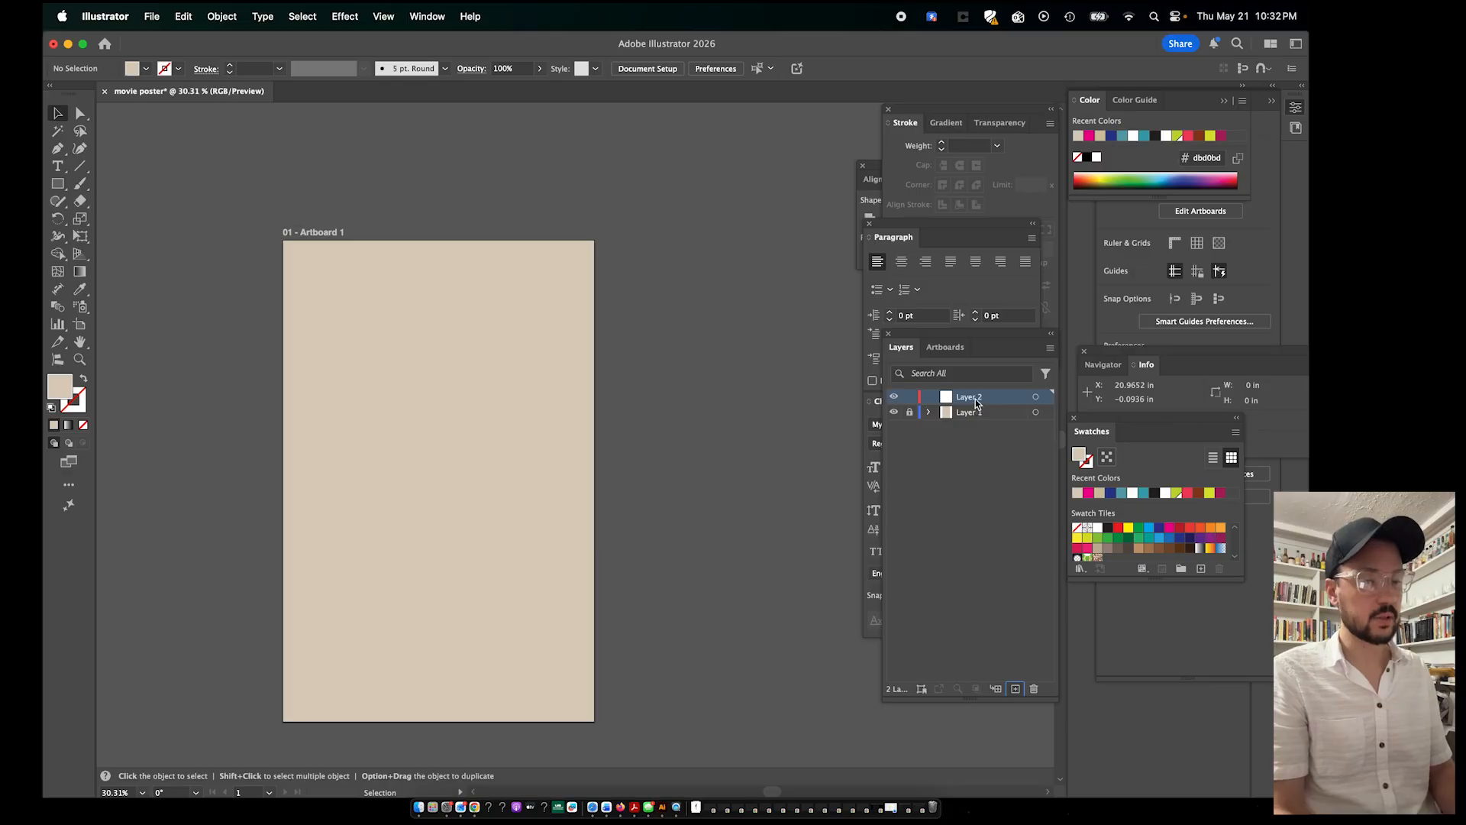
Draw three overlapping tan rectangles on Layer 2, together spanning about 6.4 by 8.7 in, and select them all
{"action": "key", "text": "m"}
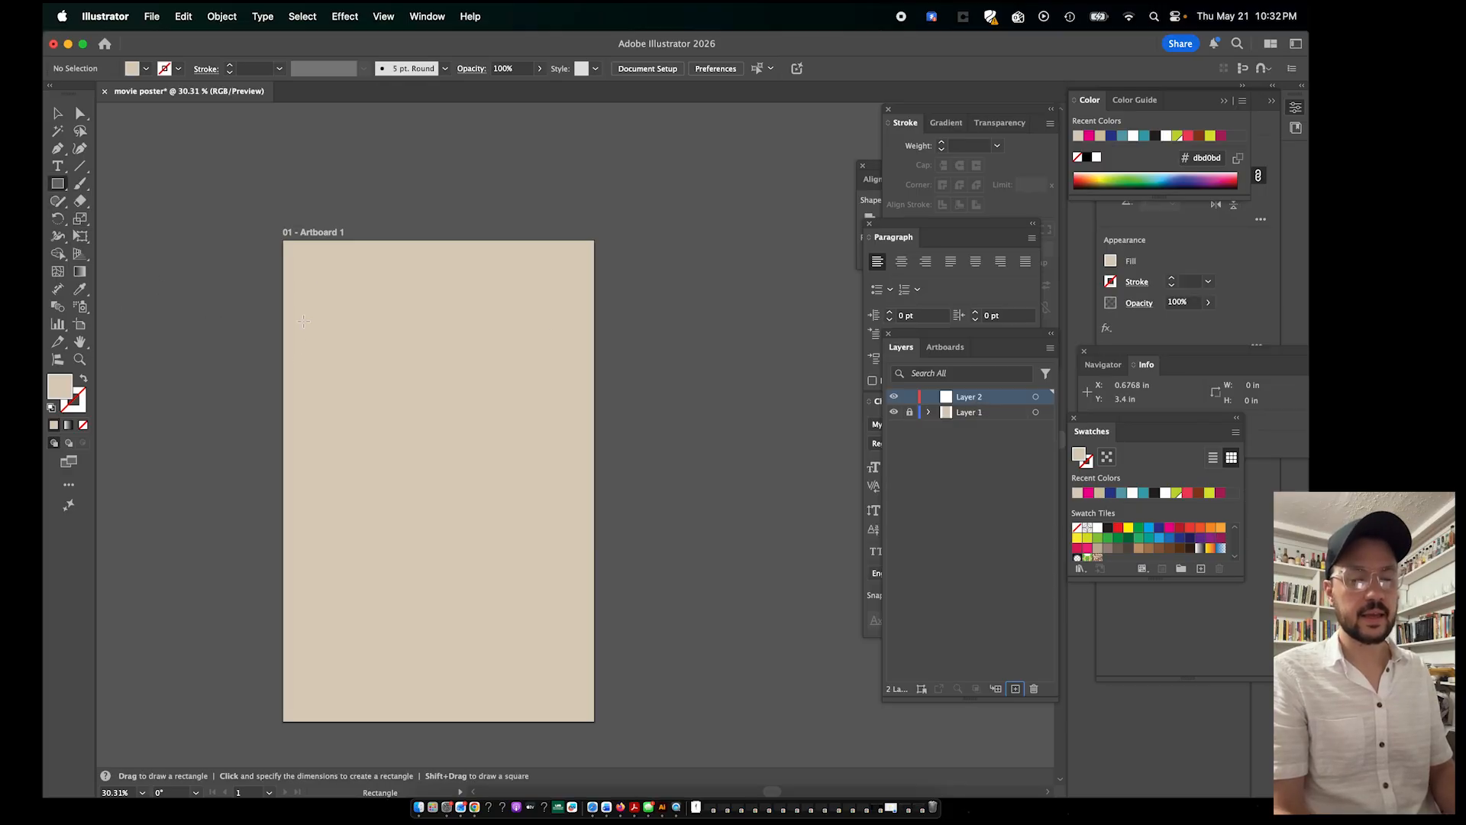
{"action": "mouse_move", "coordinate": [339, 321]}
{"action": "left_mouse_down"}
{"action": "mouse_move", "coordinate": [360, 385]}
{"action": "mouse_move", "coordinate": [458, 500]}
{"action": "left_mouse_up"}
{"action": "left_click_drag", "start_coordinate": [392, 454], "coordinate": [510, 571]}
{"action": "left_click_drag", "start_coordinate": [522, 346], "coordinate": [398, 462]}
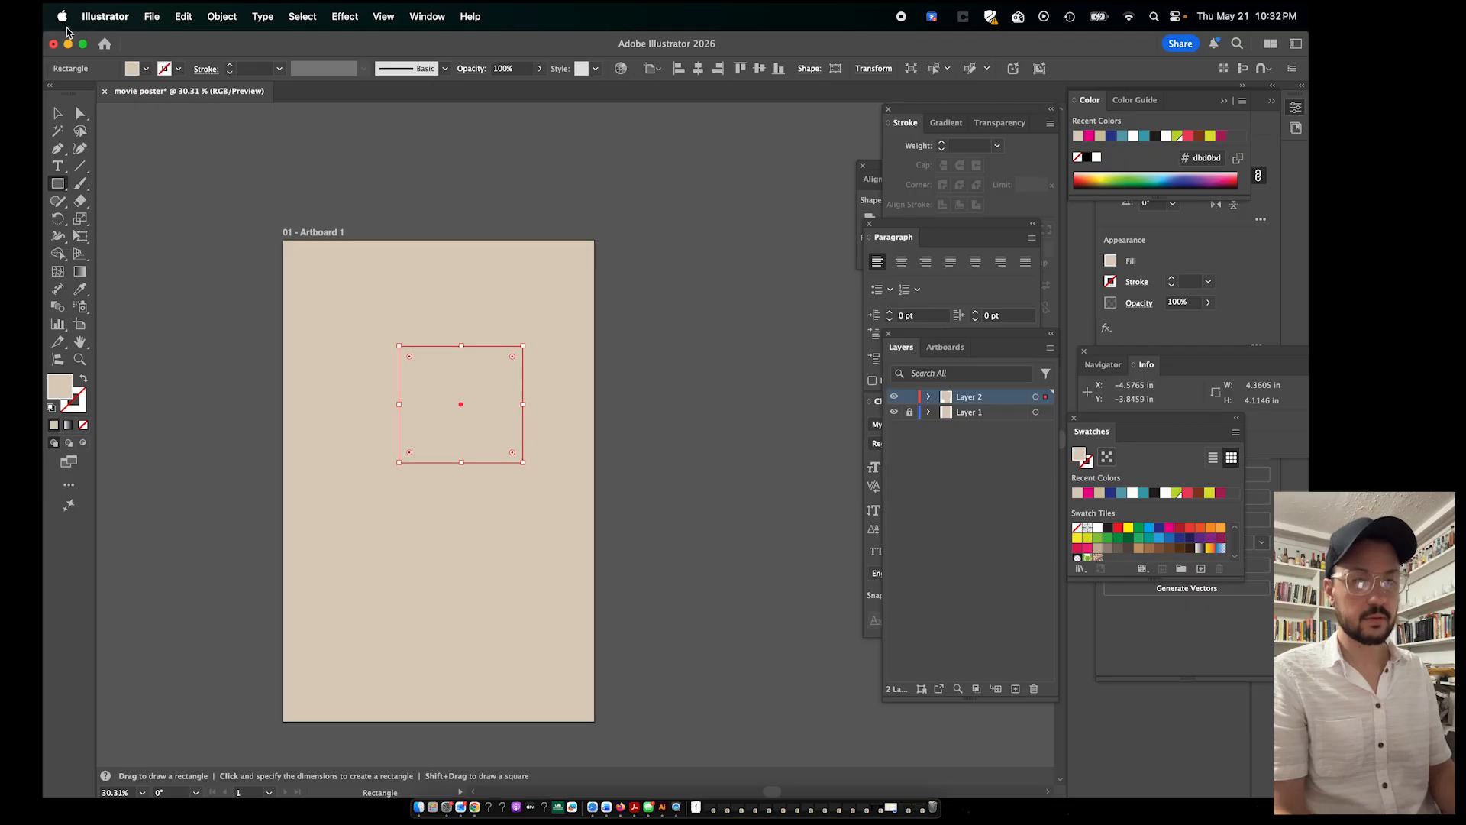
{"action": "left_click", "coordinate": [55, 112]}
{"action": "key", "text": "super+a"}
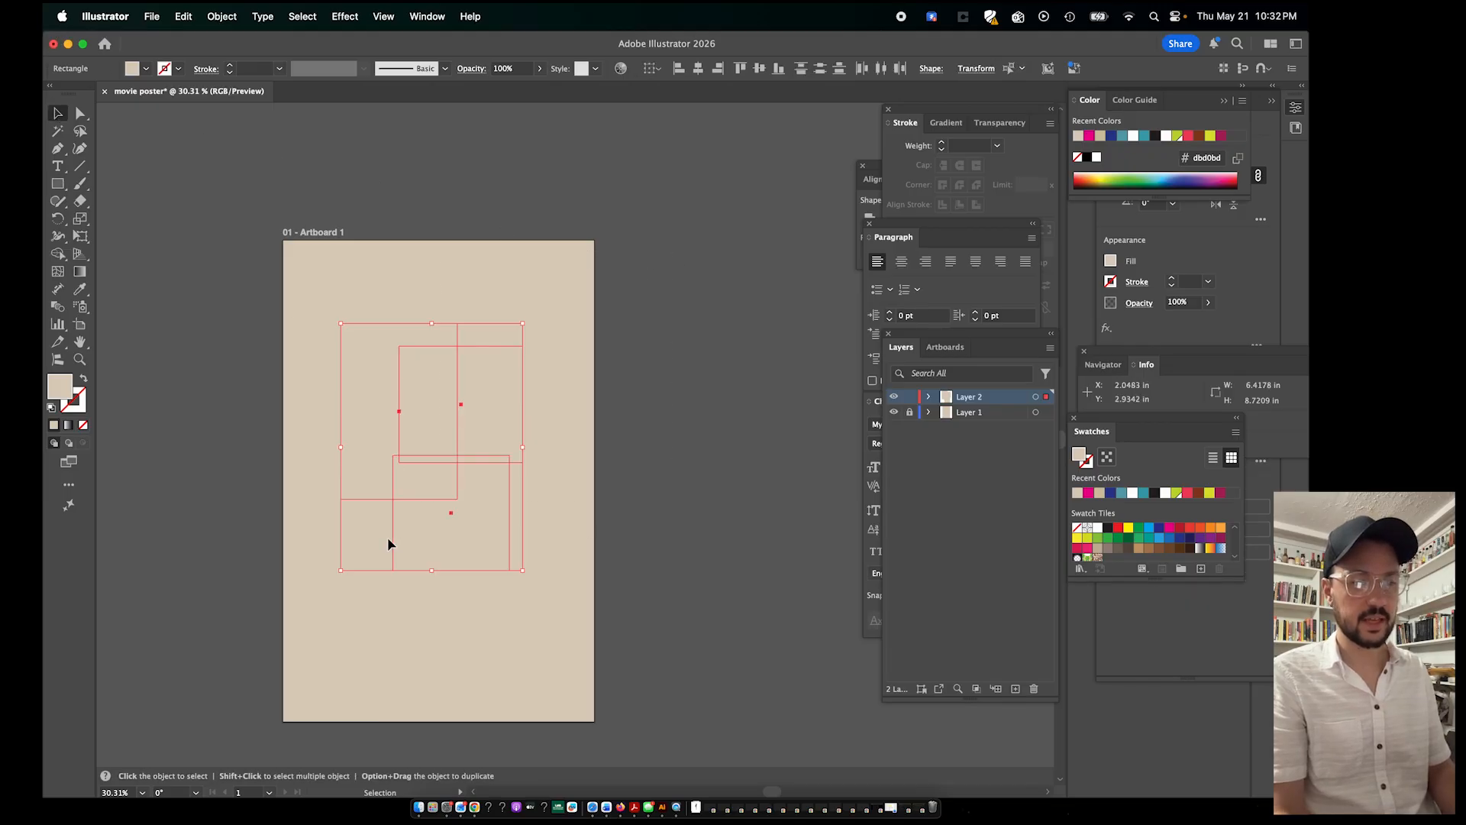
Fill the three overlapping rectangles with magenta, hex ec008c, and deselect them
{"action": "left_click", "coordinate": [145, 70]}
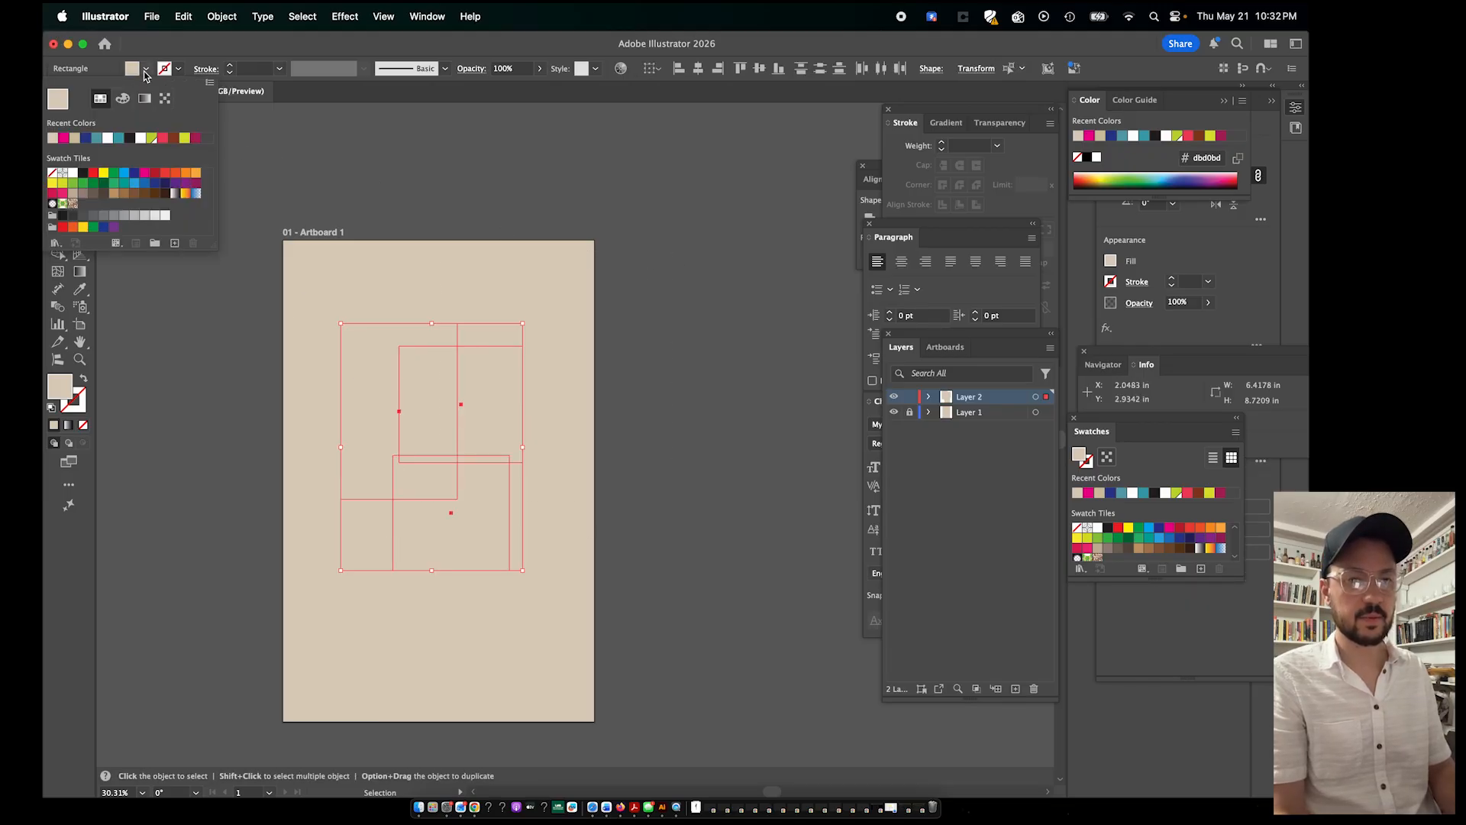
{"action": "left_click", "coordinate": [144, 173]}
{"action": "left_click", "coordinate": [626, 151]}
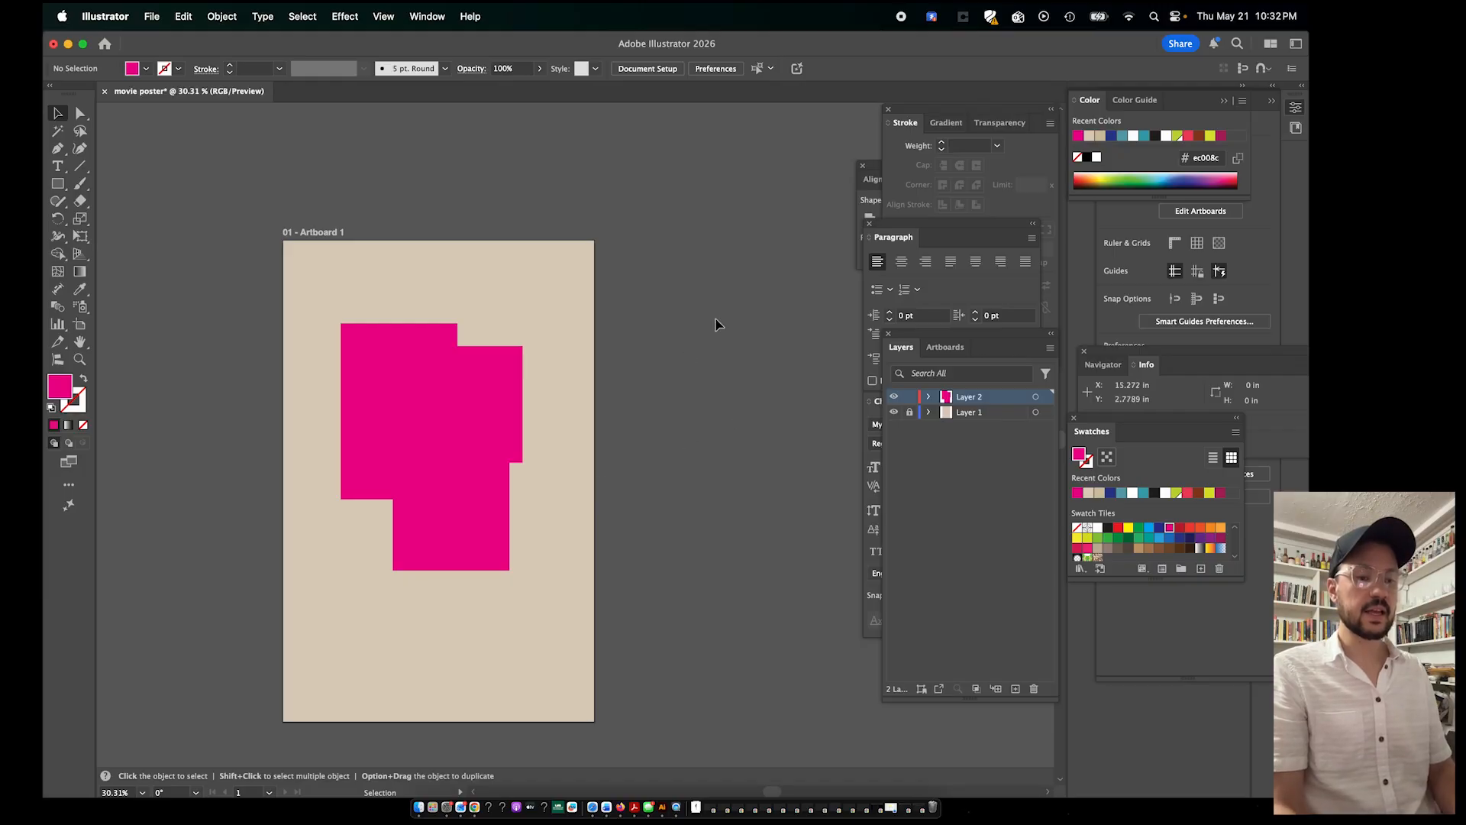
Select the three magenta rectangles, shift them around the artboard, and delete them from Layer 2
{"action": "left_click_drag", "start_coordinate": [717, 321], "coordinate": [333, 507]}
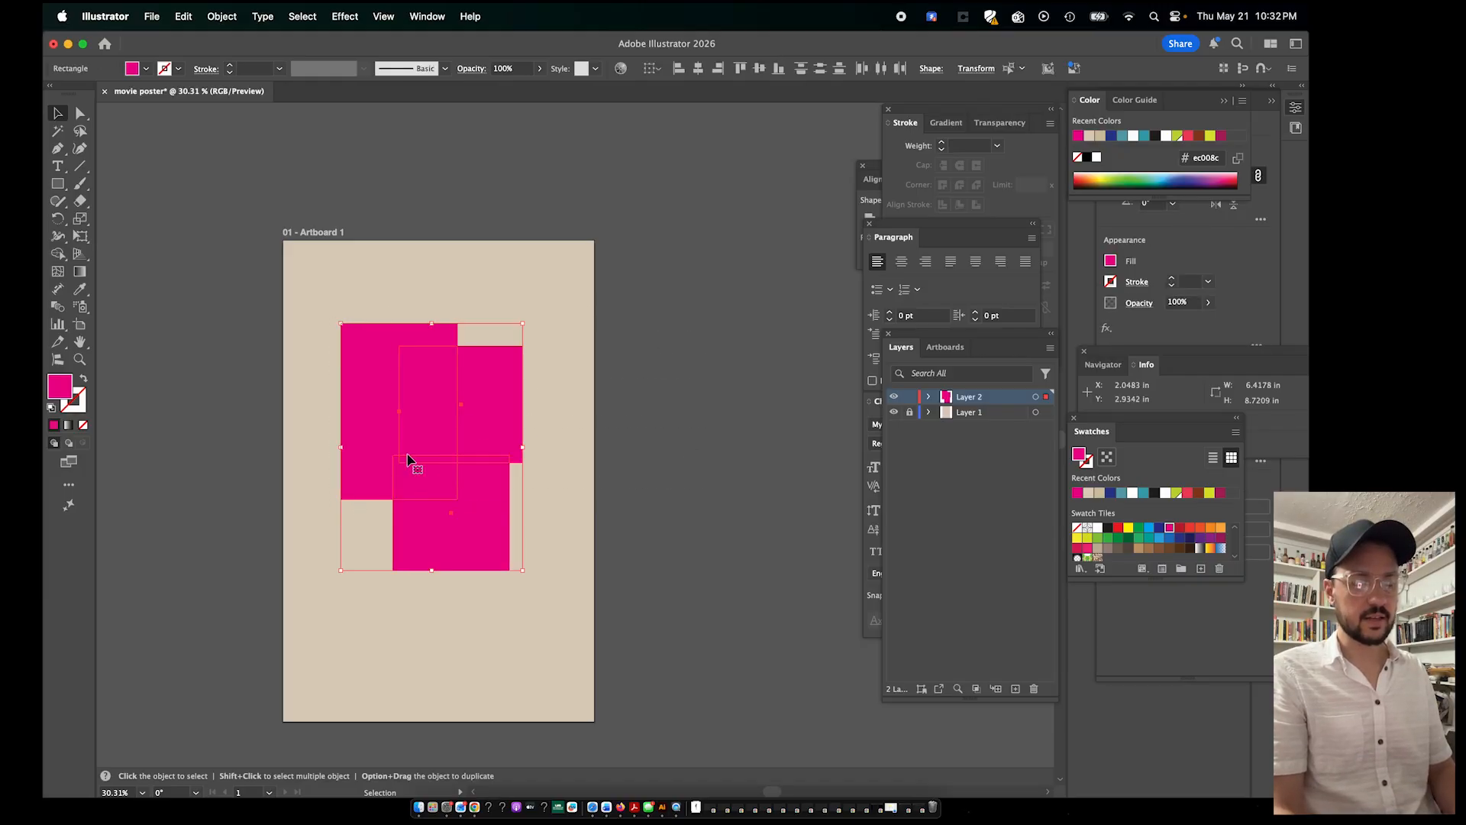
{"action": "left_click_drag", "start_coordinate": [409, 459], "coordinate": [488, 432]}
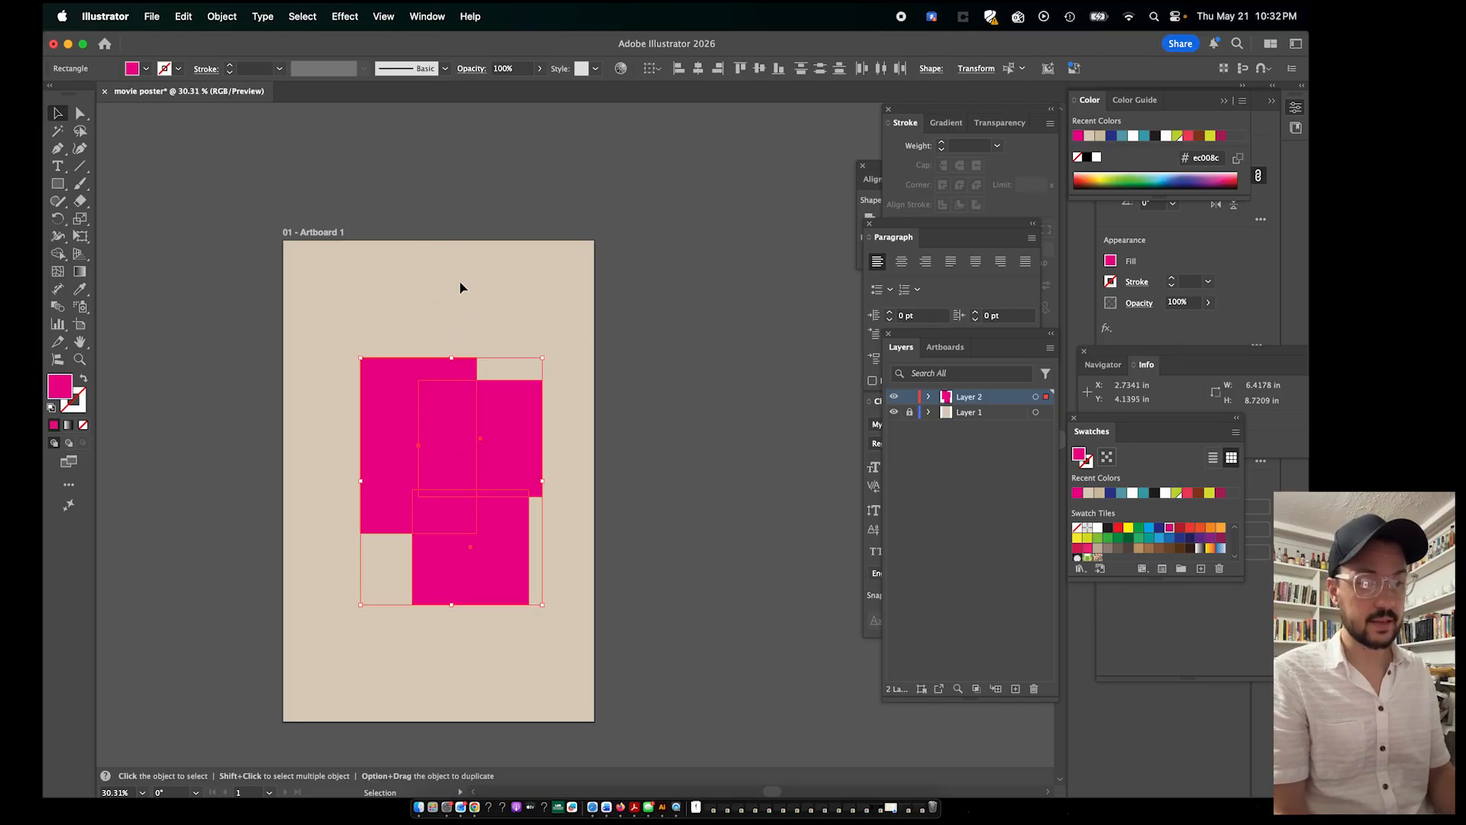
{"action": "left_click_drag", "start_coordinate": [467, 413], "coordinate": [441, 410]}
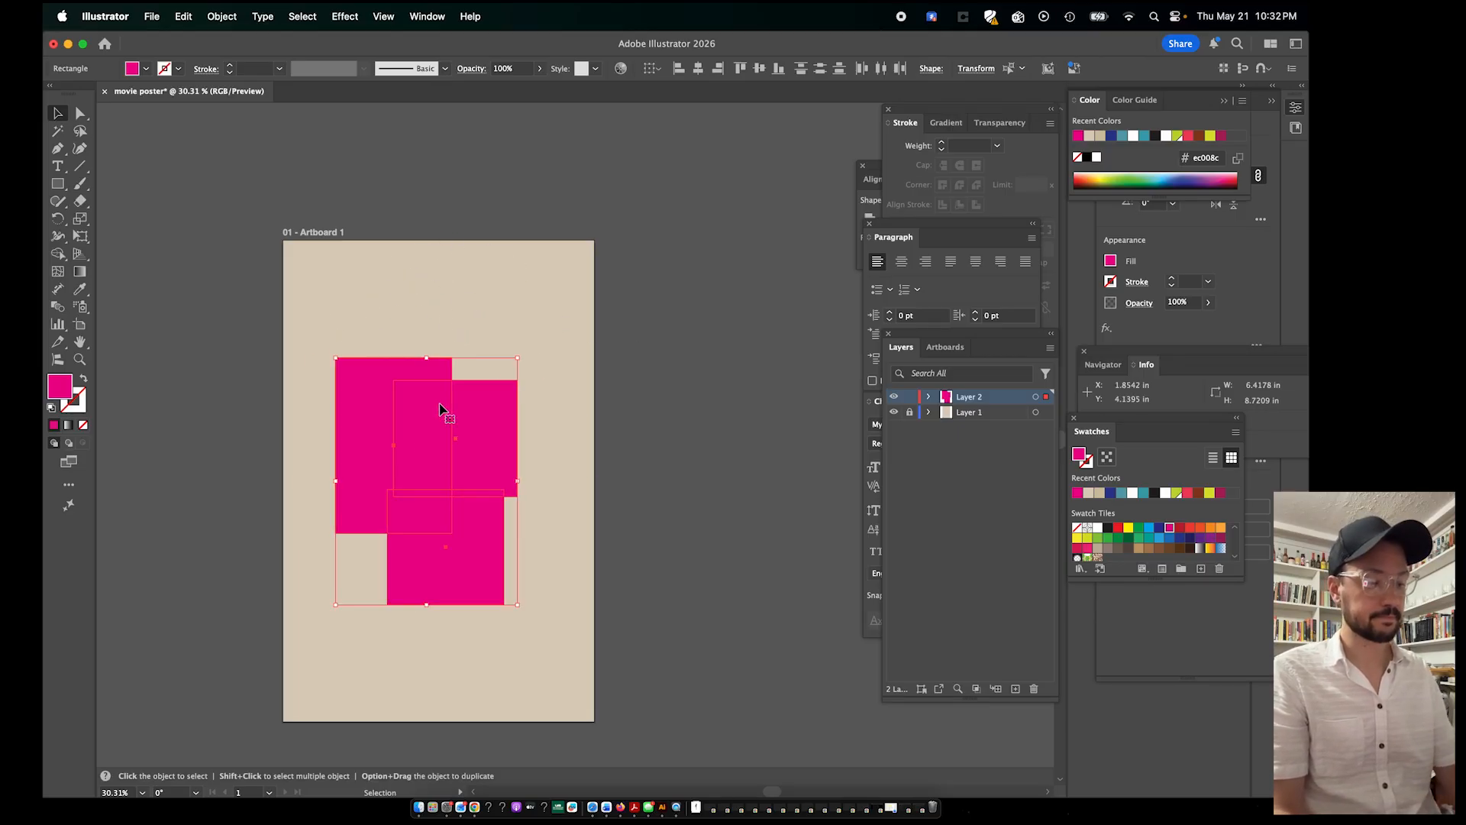
{"action": "key", "text": "Delete"}
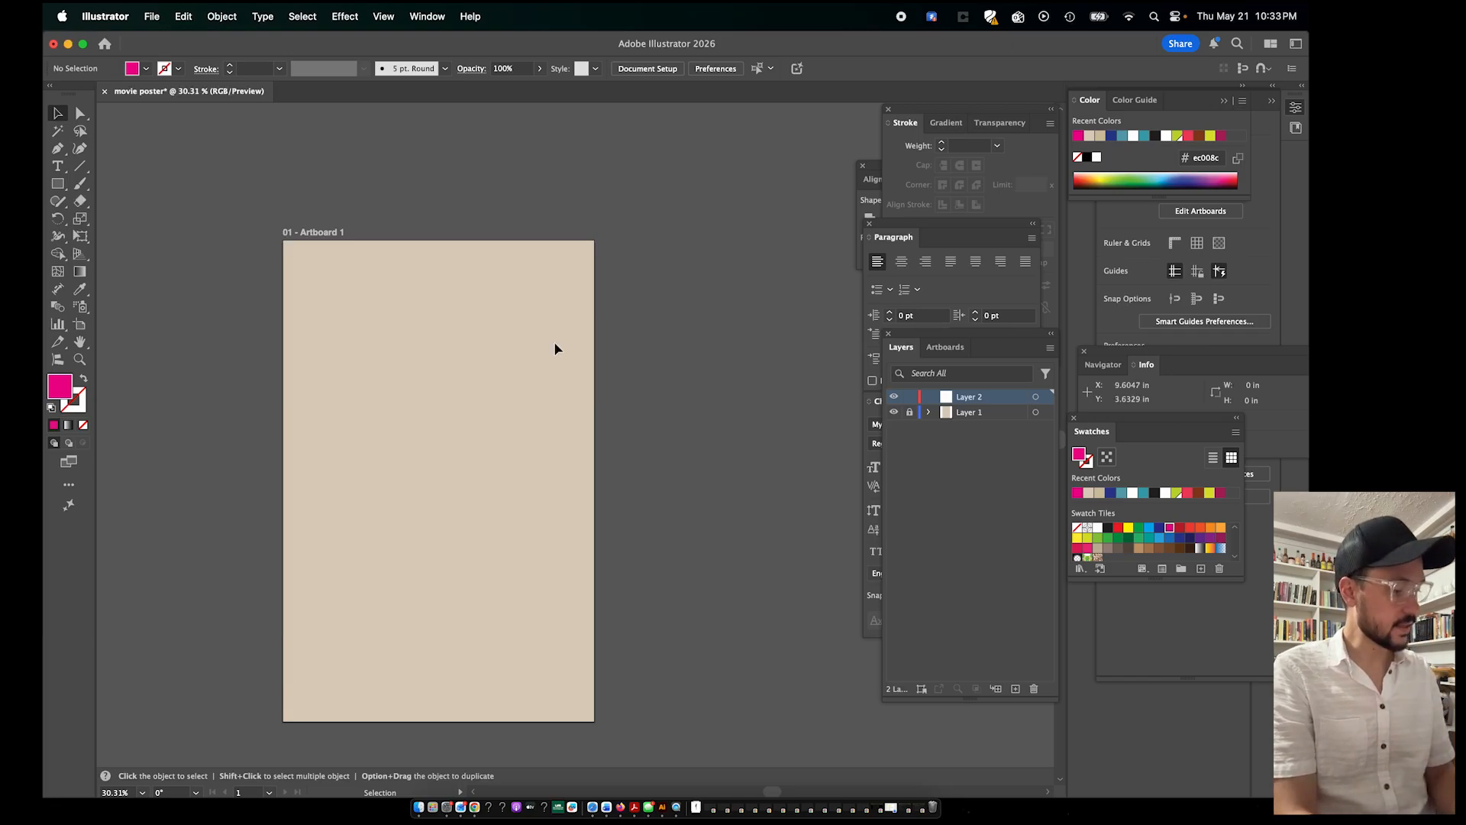
{"action": "left_click", "coordinate": [57, 184]}
{"action": "left_click", "coordinate": [123, 181]}
{"action": "left_click", "coordinate": [172, 150]}
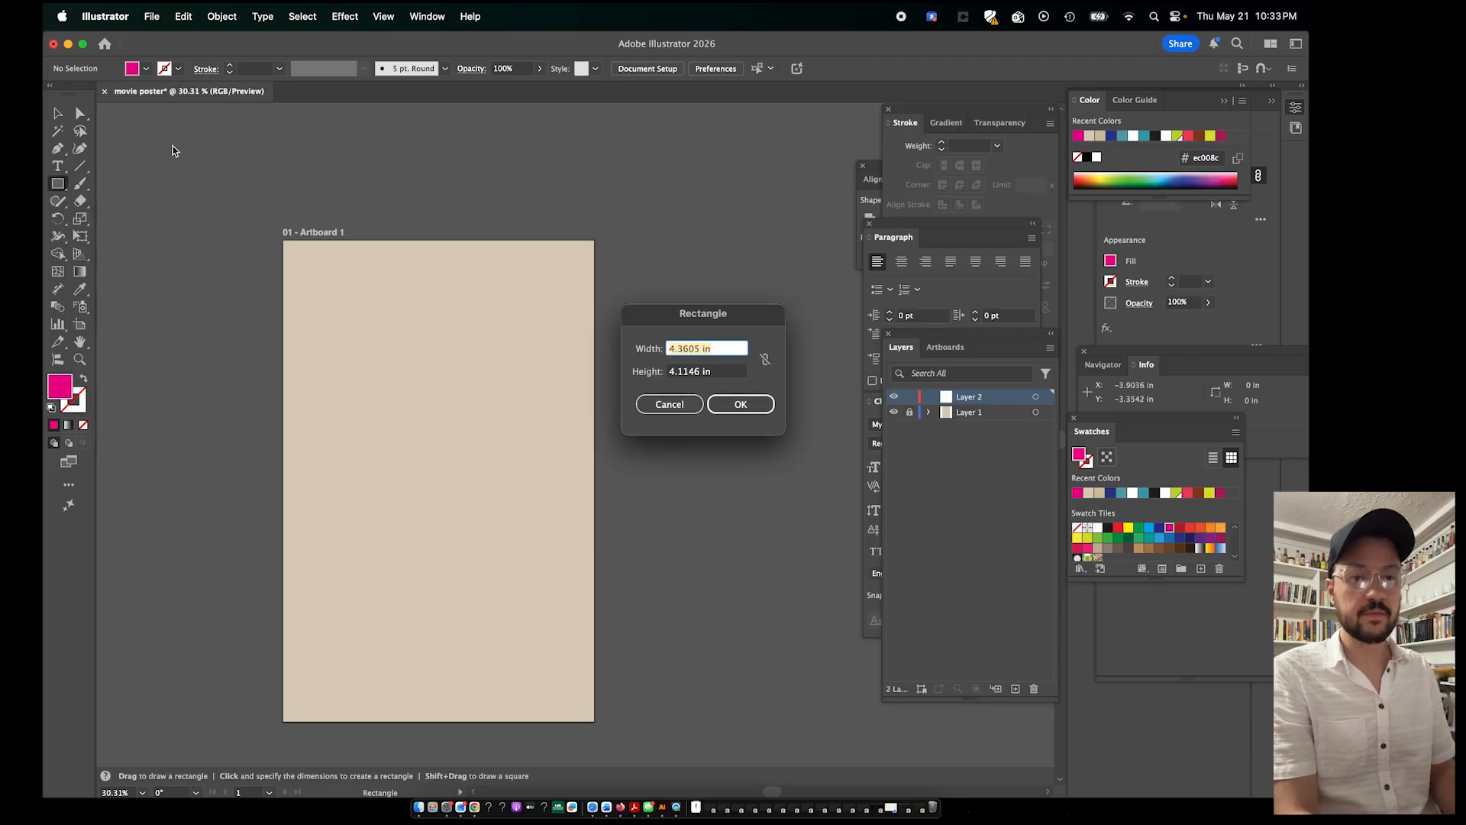
{"action": "left_click", "coordinate": [669, 404]}
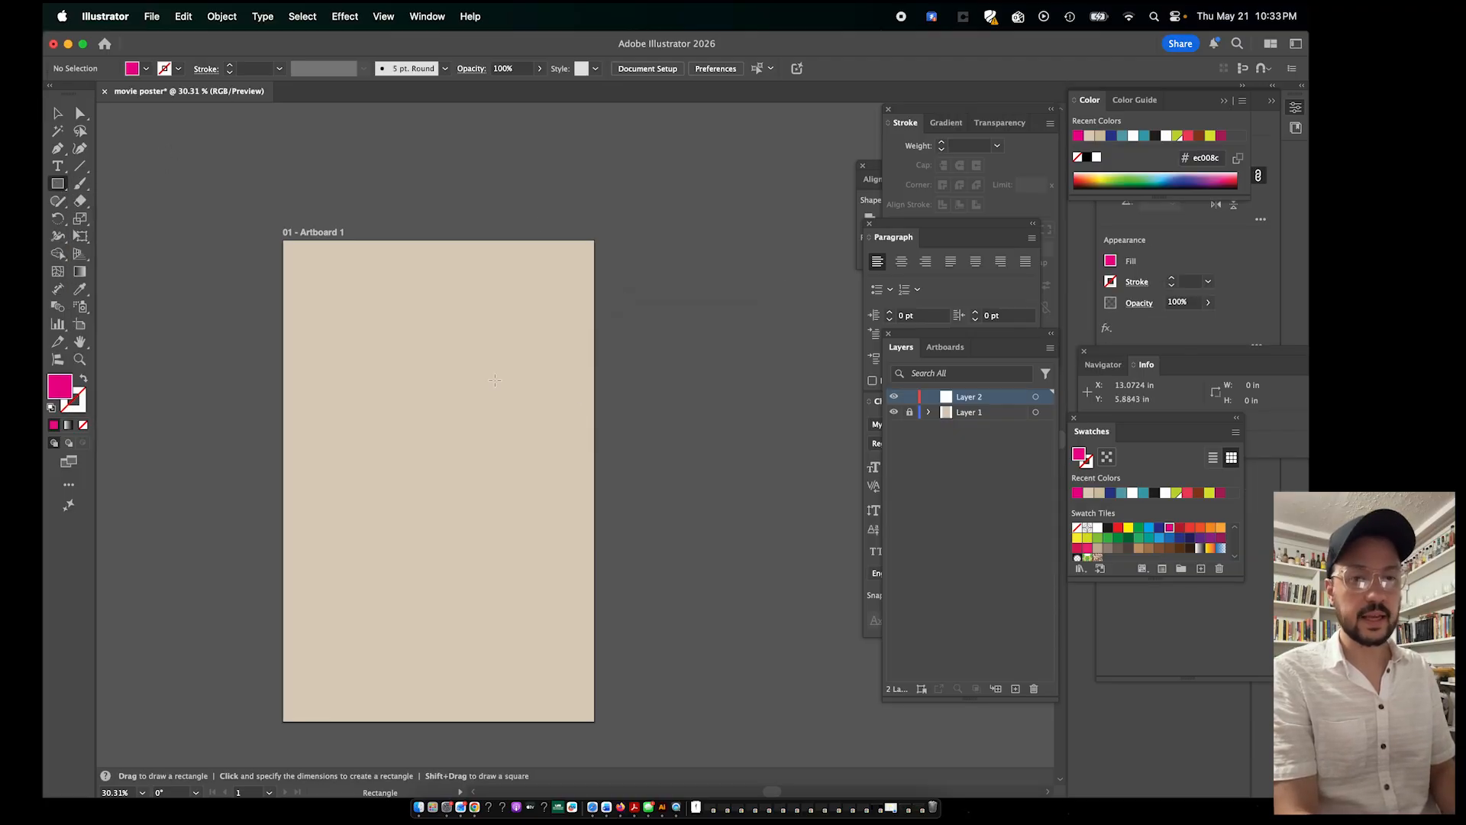
Draw a magenta circle about 5.6 in in diameter with the Ellipse tool in the upper half of the artboard
{"action": "left_click", "coordinate": [55, 187]}
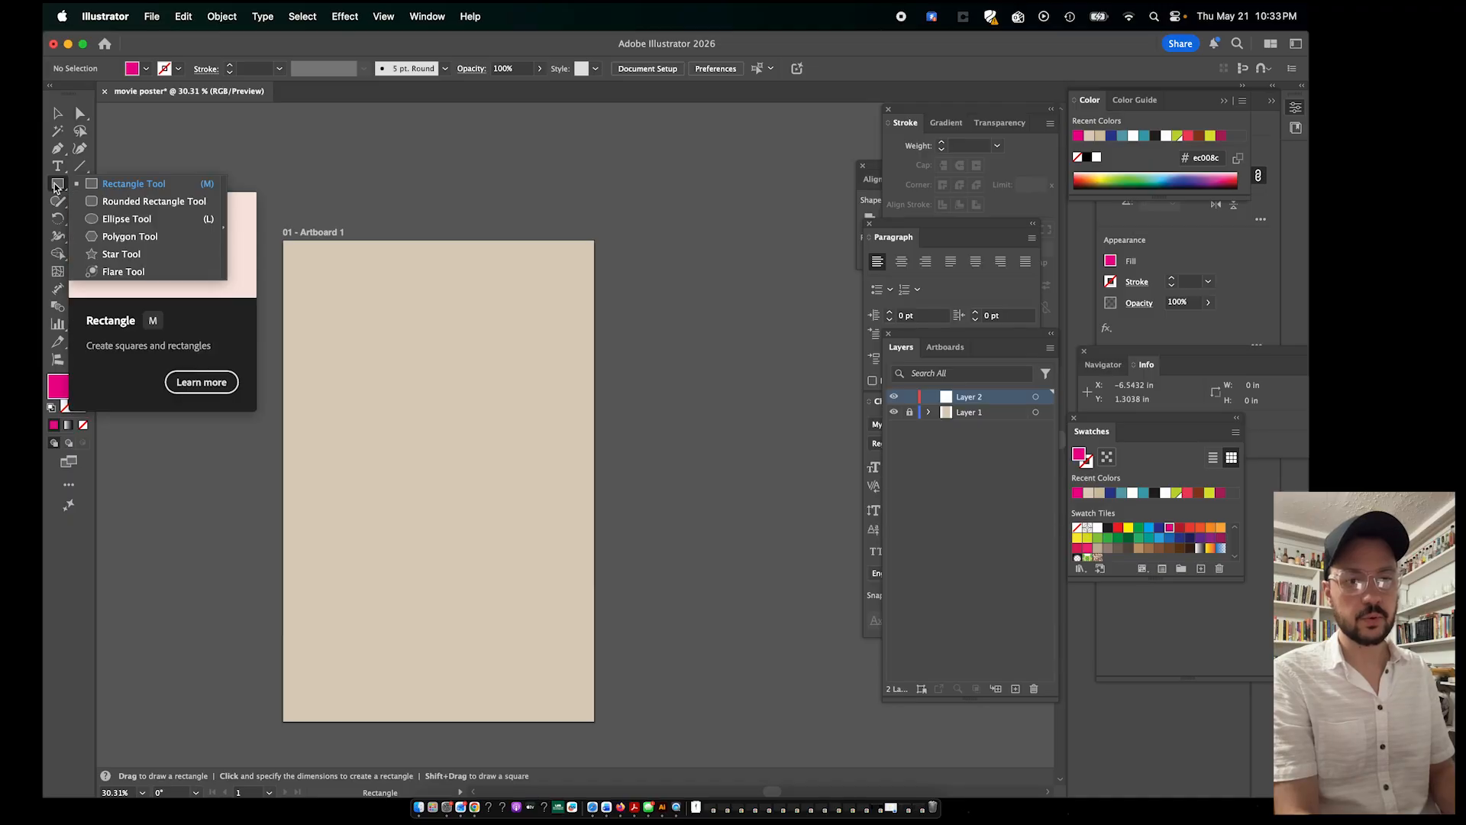
{"action": "left_click", "coordinate": [127, 219]}
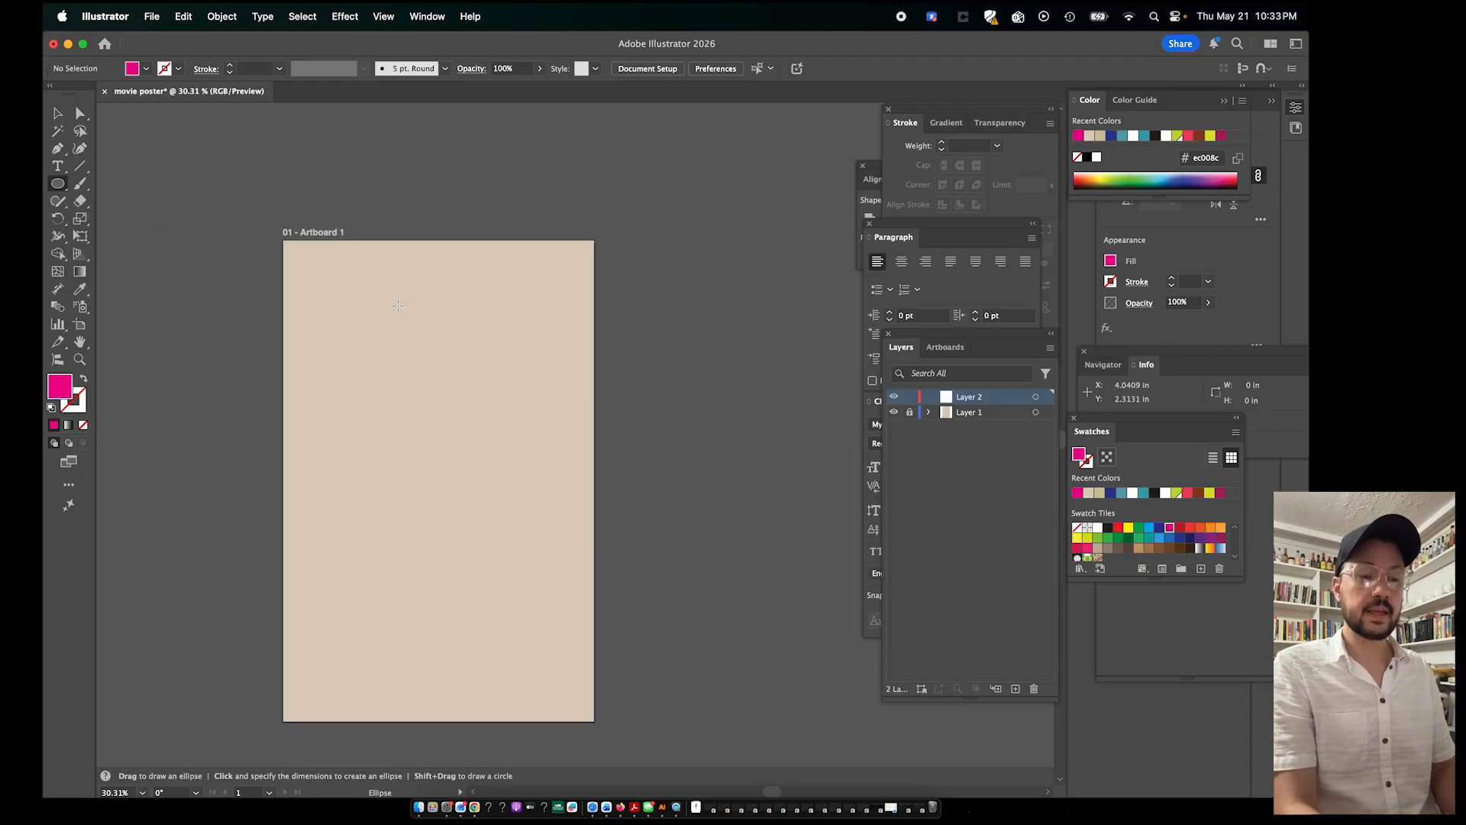
{"action": "left_click_drag", "start_coordinate": [347, 313], "coordinate": [519, 466]}
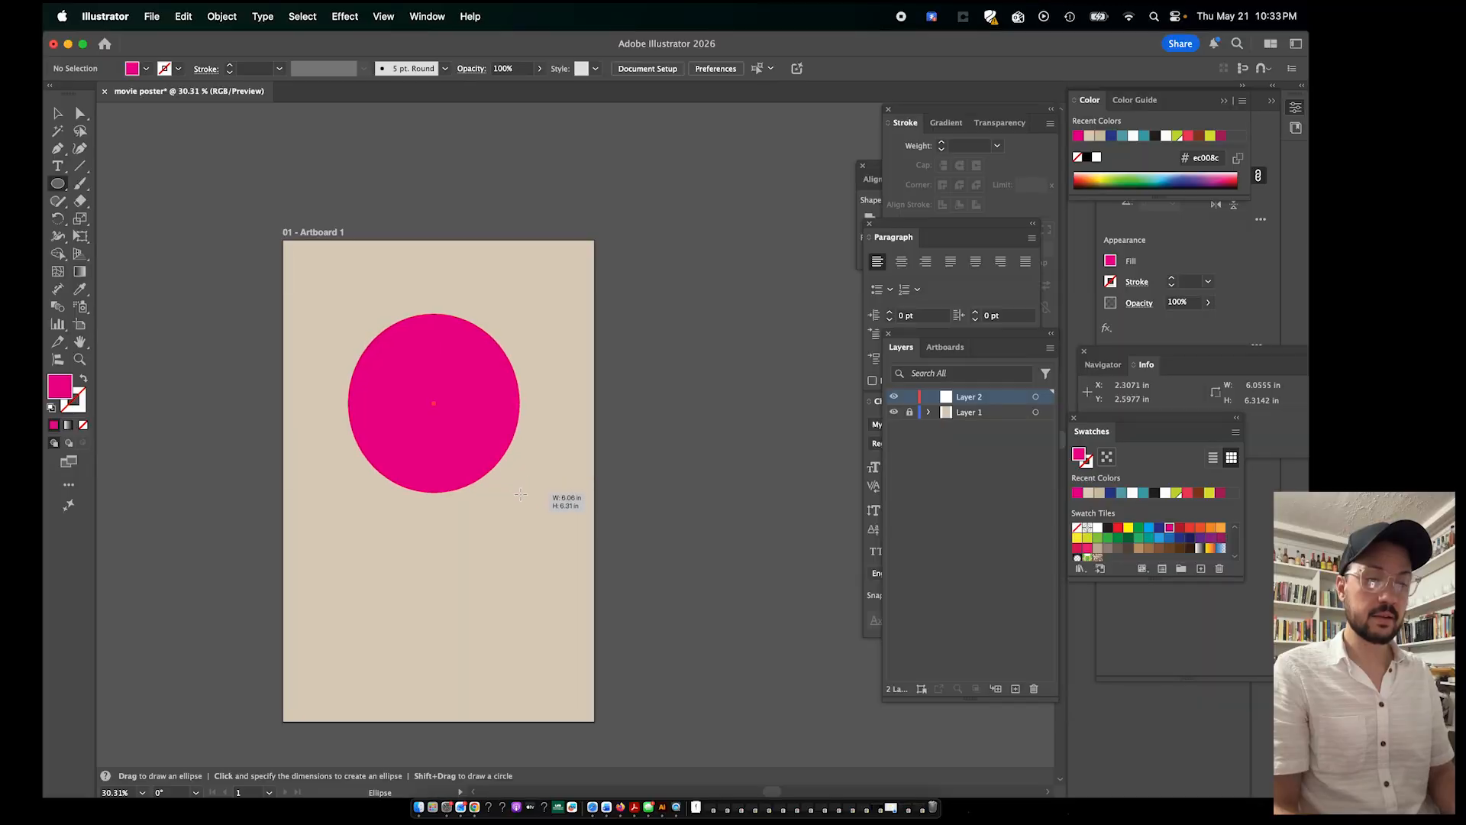
{"action": "mouse_move", "coordinate": [521, 493]}
{"action": "left_mouse_down"}
{"action": "mouse_move", "coordinate": [510, 475]}
{"action": "mouse_move", "coordinate": [541, 503]}
{"action": "left_mouse_up"}
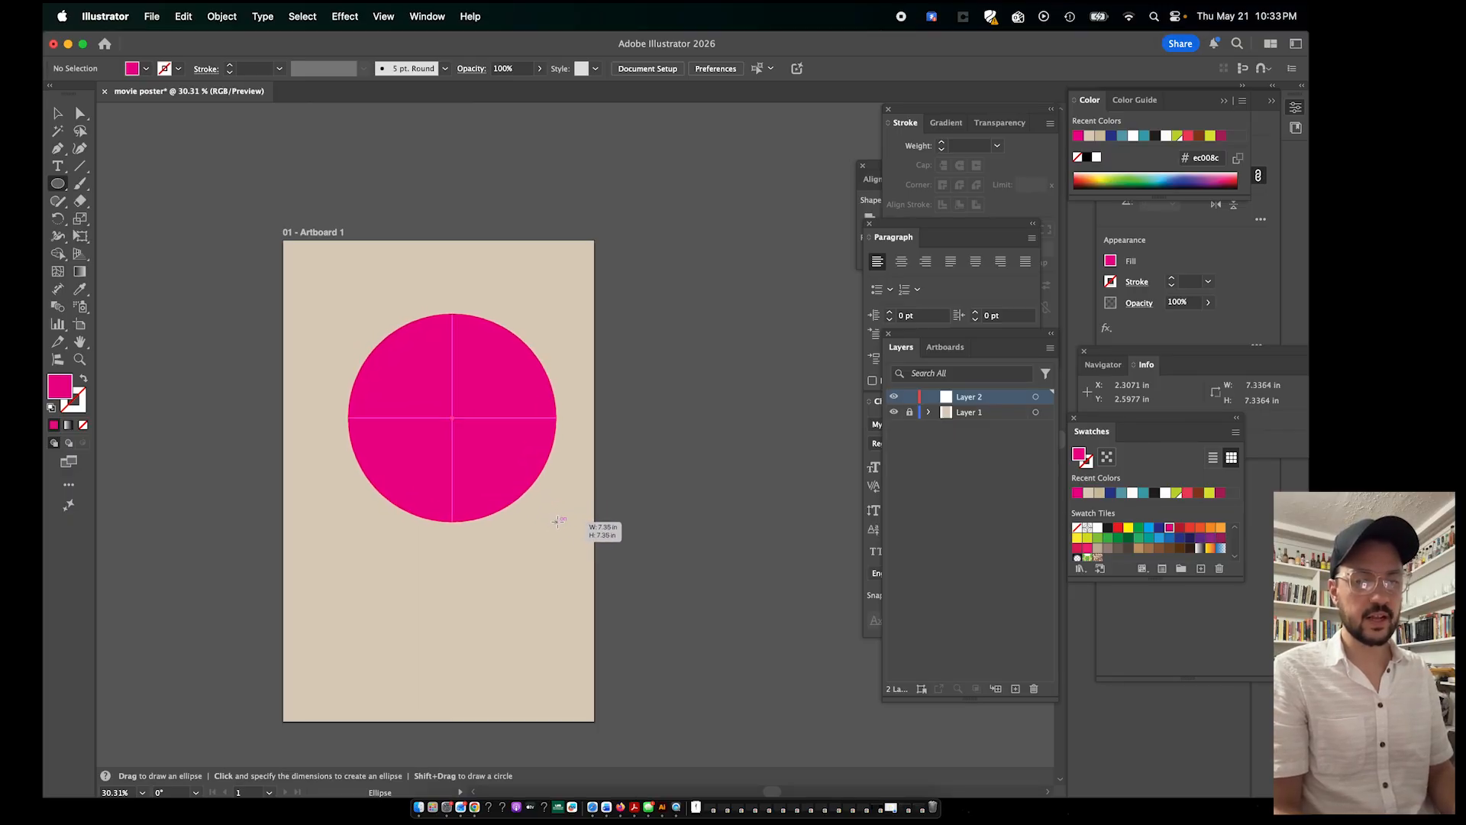
{"action": "left_click_drag", "start_coordinate": [552, 525], "coordinate": [507, 472]}
{"action": "key", "text": "shift"}
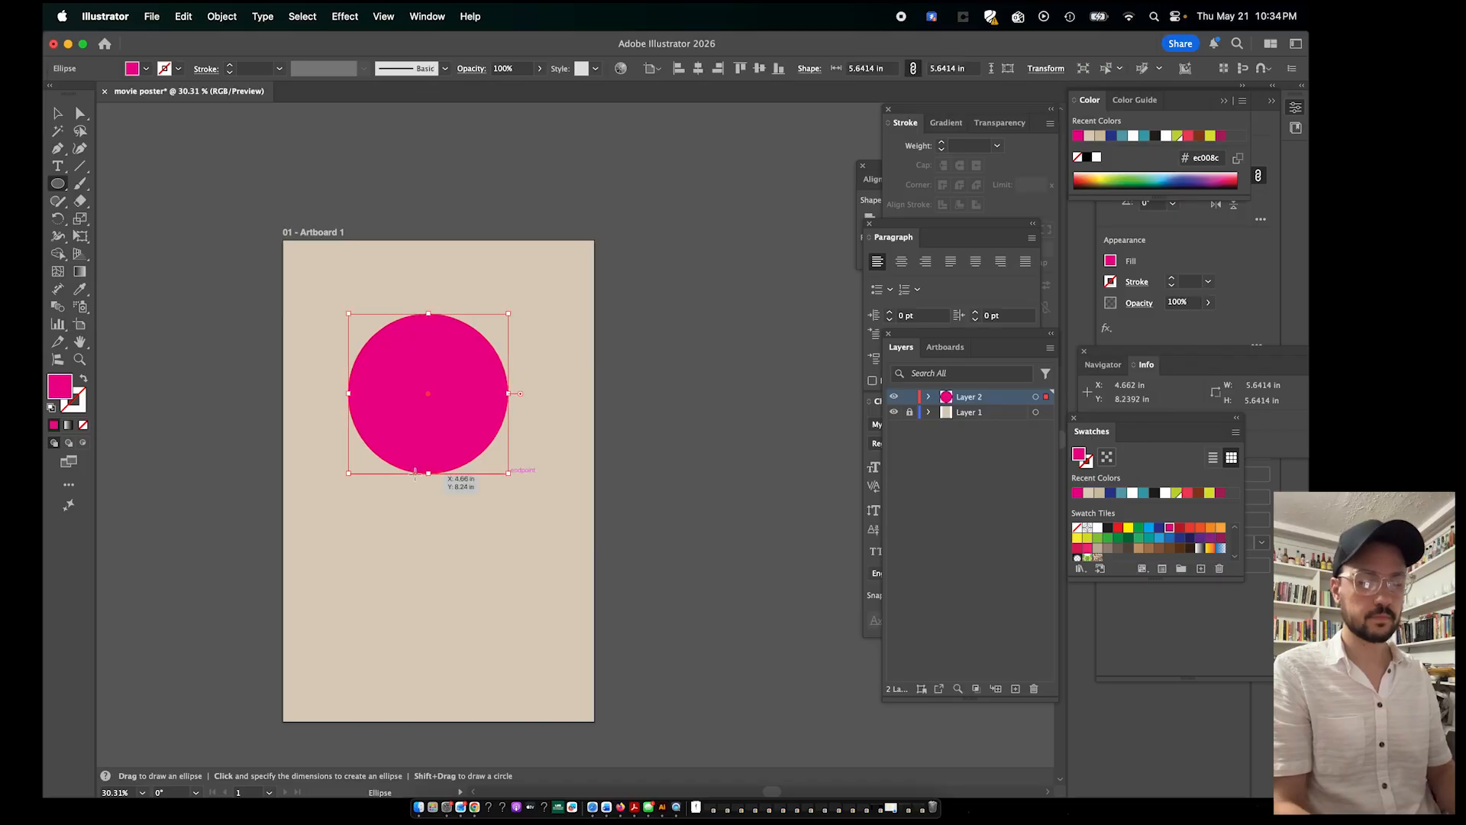
Select the magenta circle and delete it, leaving Layer 2 empty
{"action": "key", "text": "v"}
{"action": "left_click", "coordinate": [639, 475]}
{"action": "left_click", "coordinate": [484, 412]}
{"action": "key", "text": "Delete"}
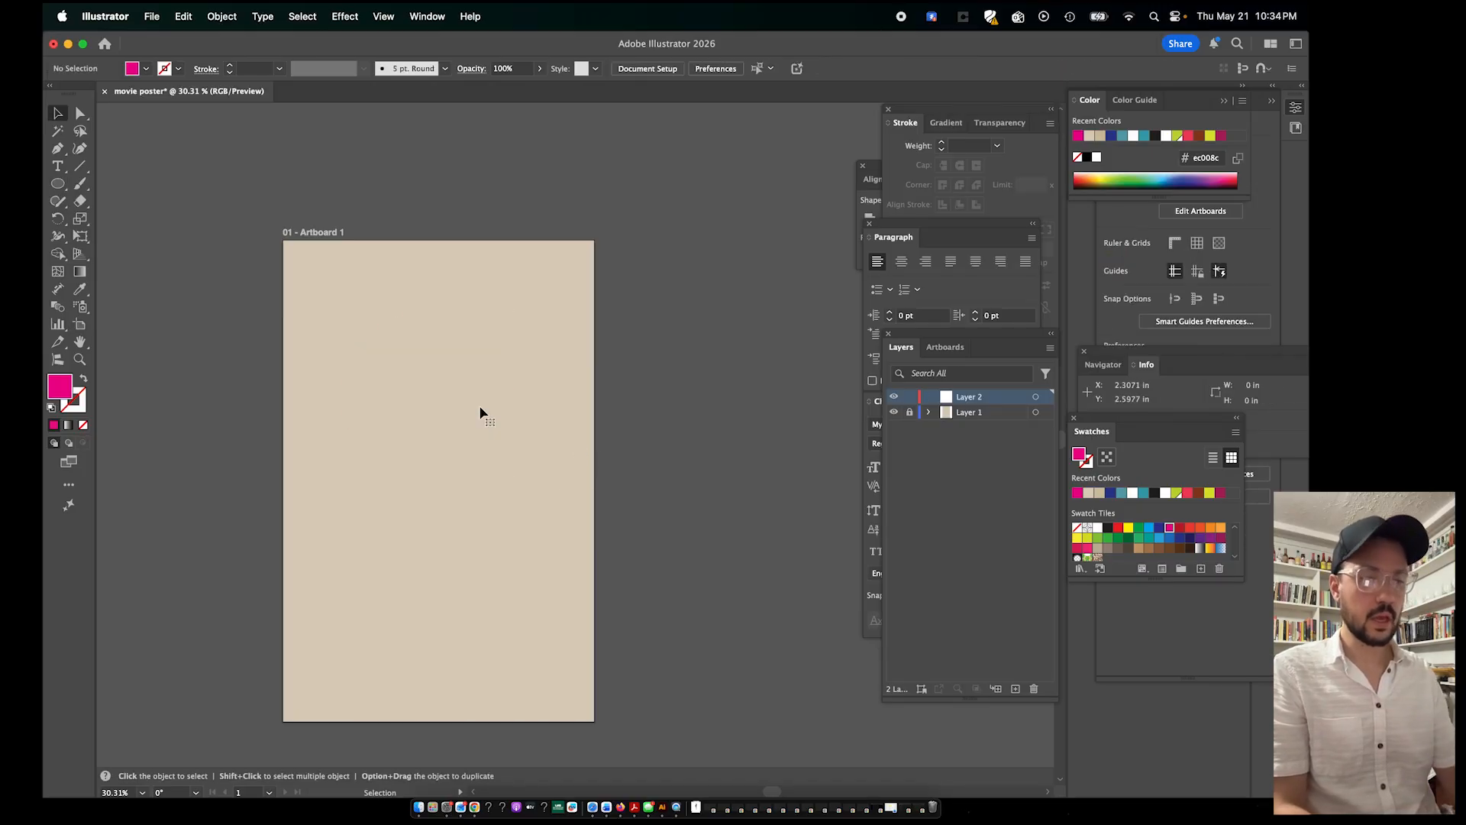
Draw a diagonal line segment sloping down to the right across the artboard, about 5.6 in wide and 11 in high
{"action": "left_click", "coordinate": [79, 168]}
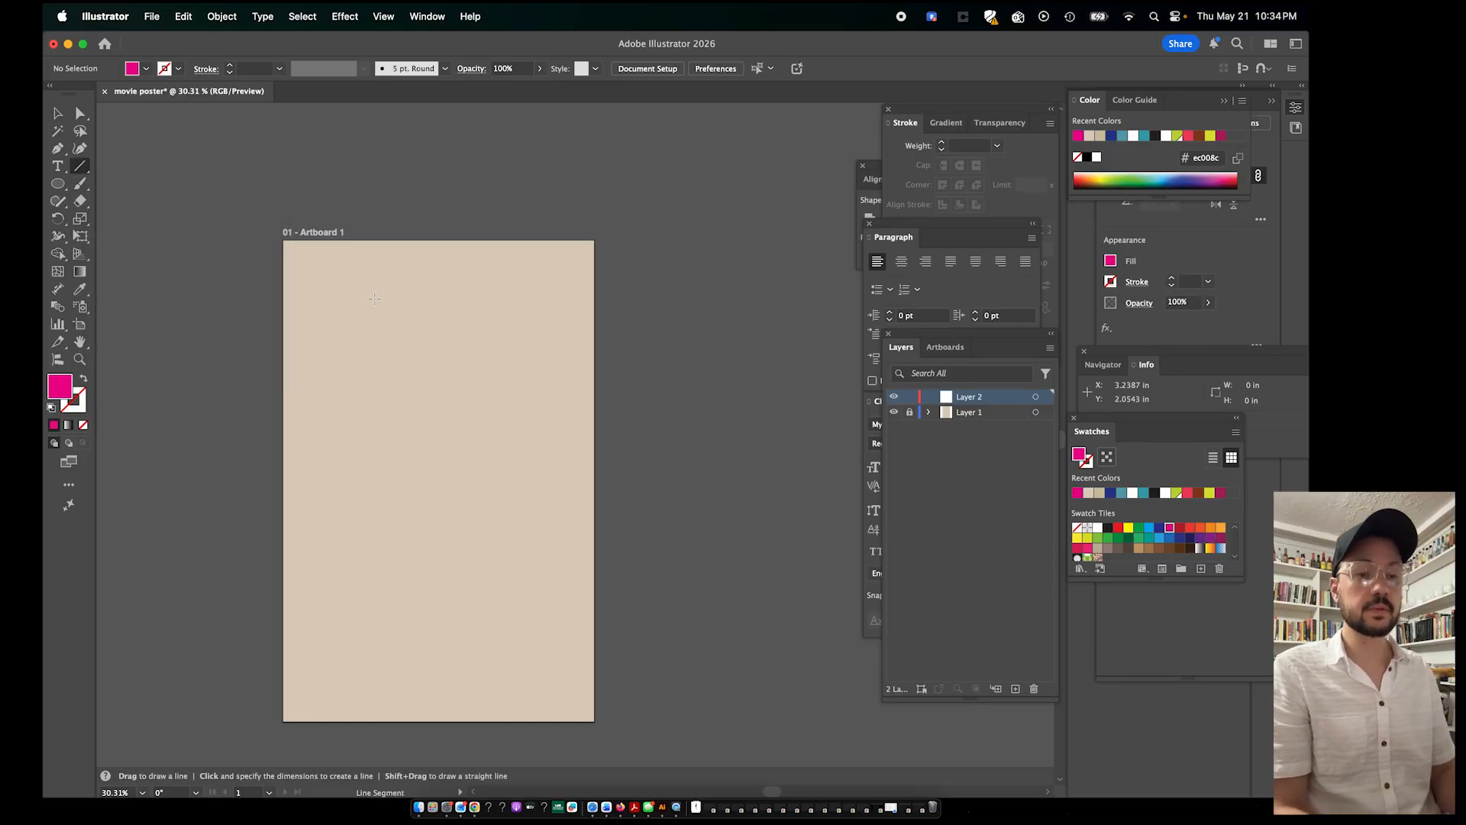
{"action": "left_click_drag", "start_coordinate": [354, 308], "coordinate": [514, 620]}
{"action": "left_click_drag", "start_coordinate": [513, 618], "coordinate": [514, 618]}
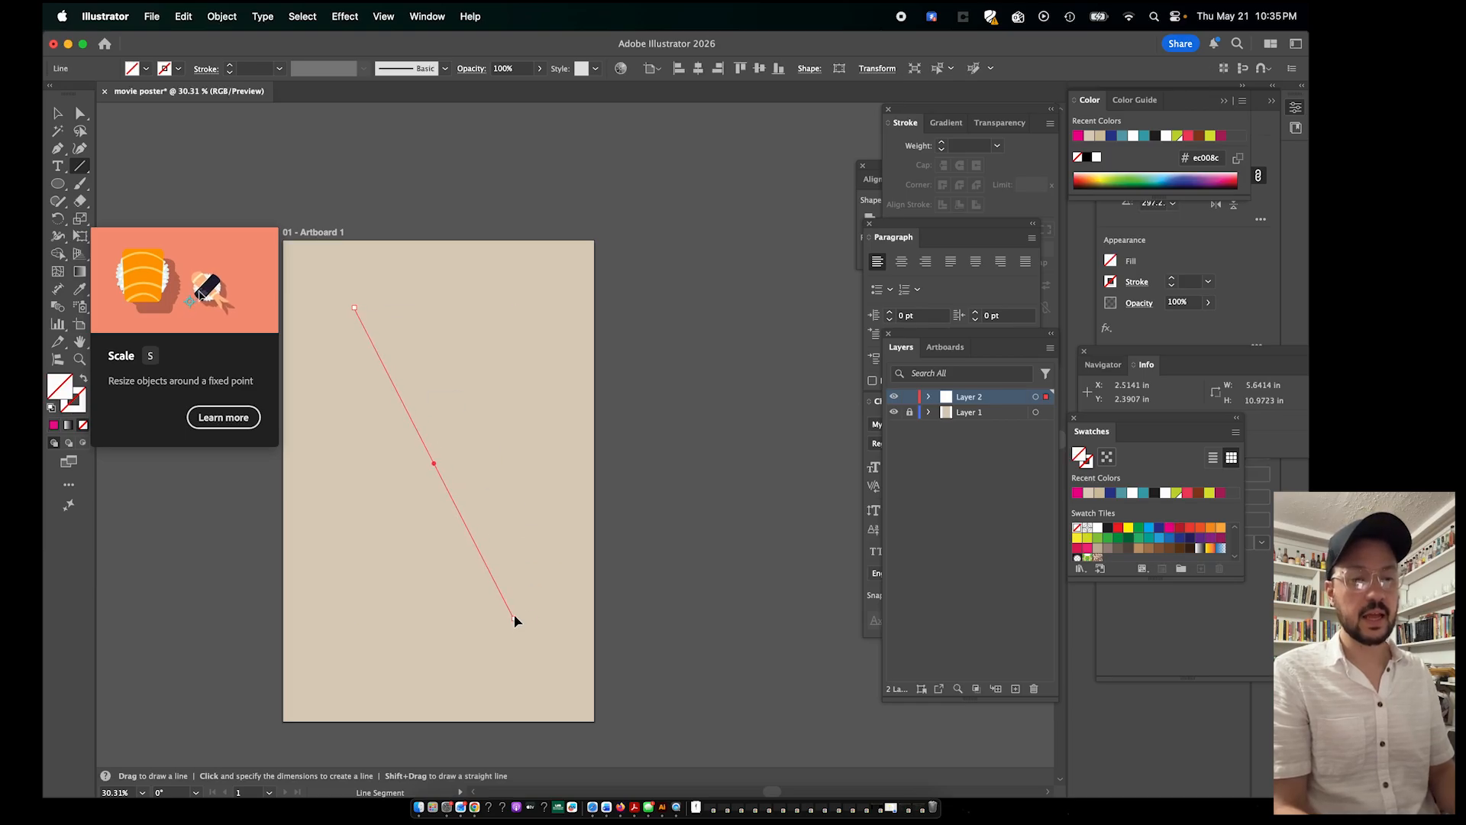
Try deleting the diagonal line and undo the deletion
{"action": "left_click", "coordinate": [59, 121]}
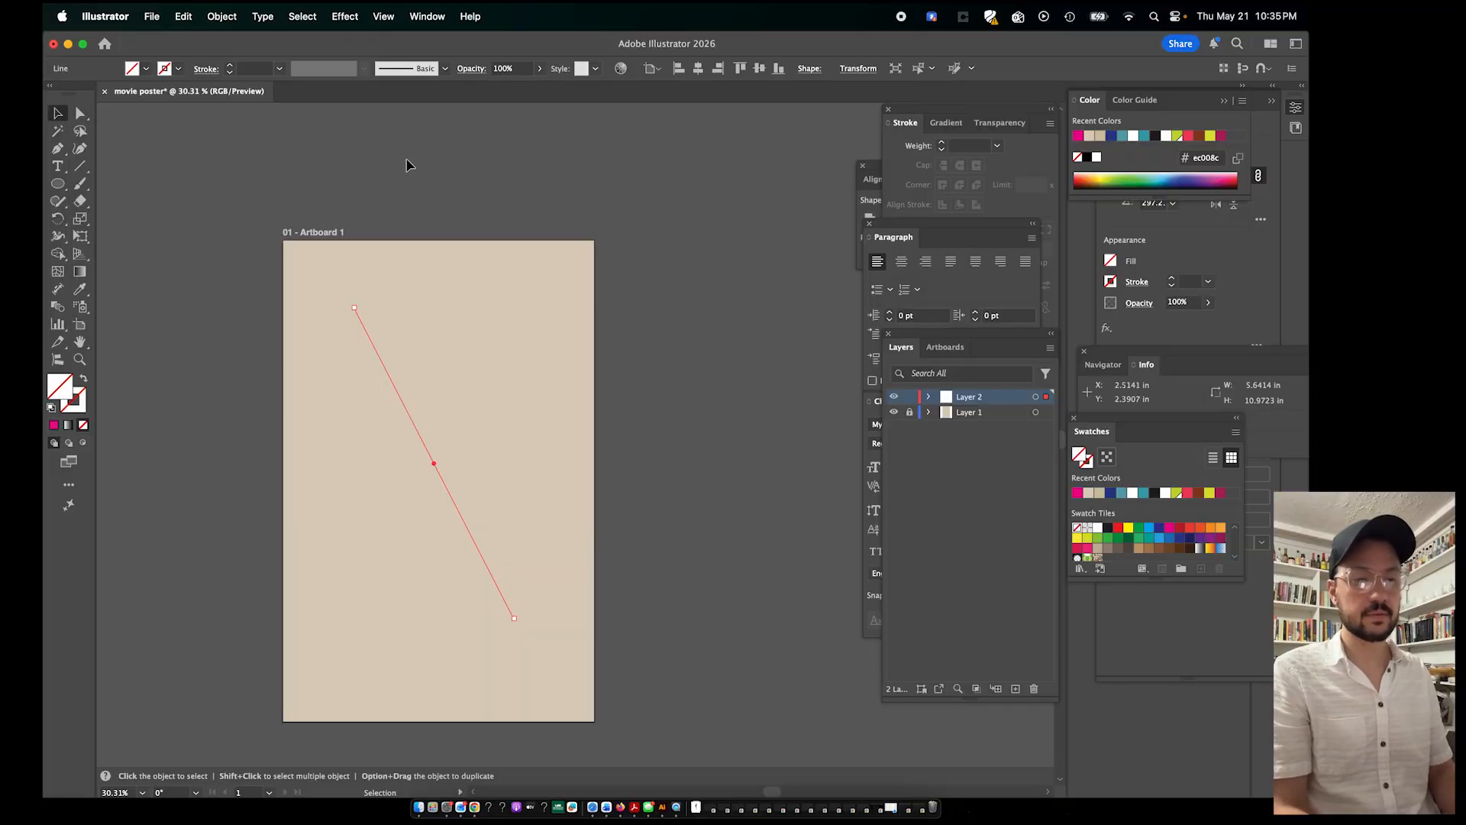
{"action": "key", "text": "Delete"}
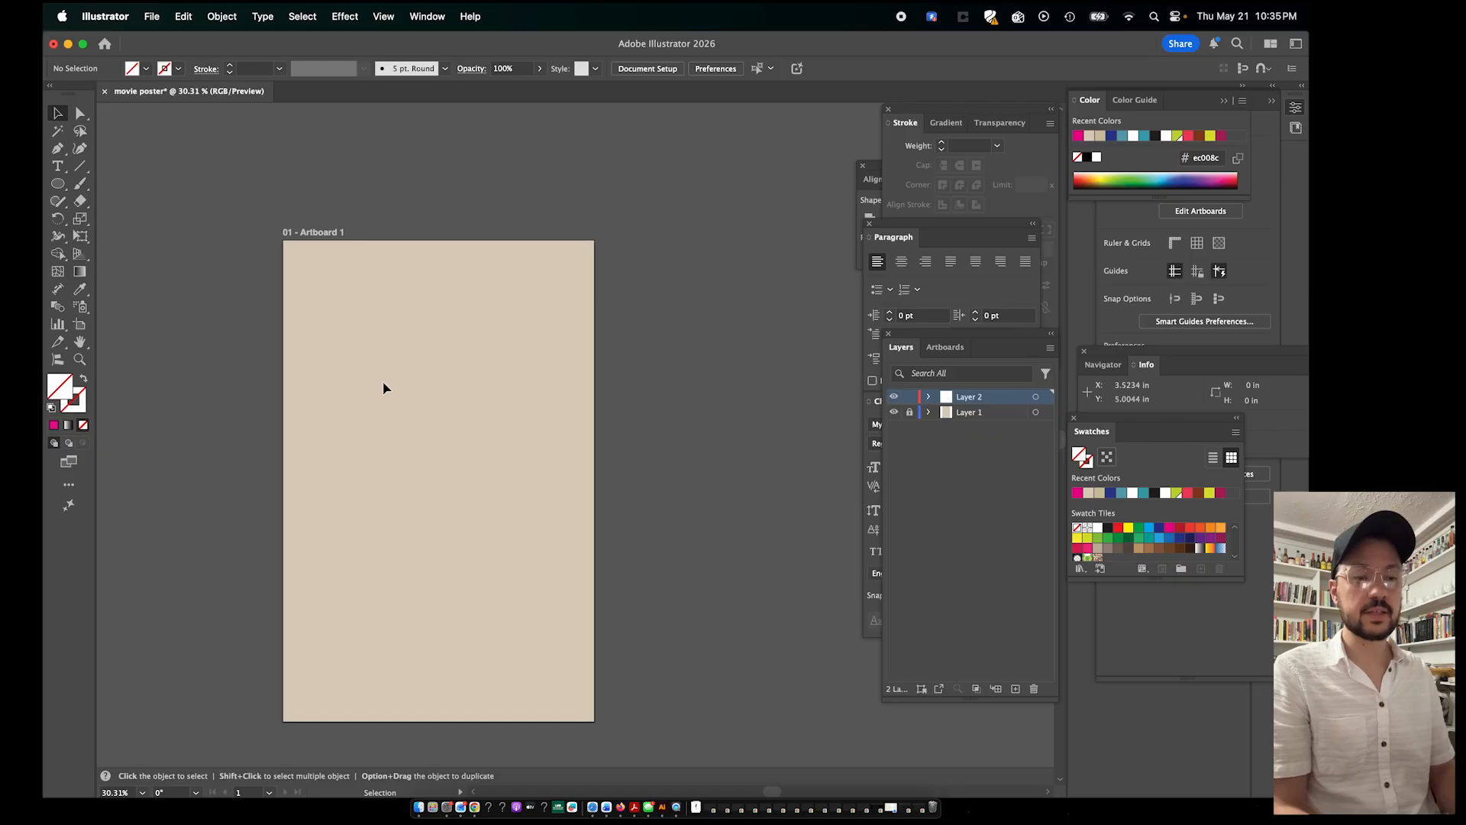
{"action": "key", "text": "super+z"}
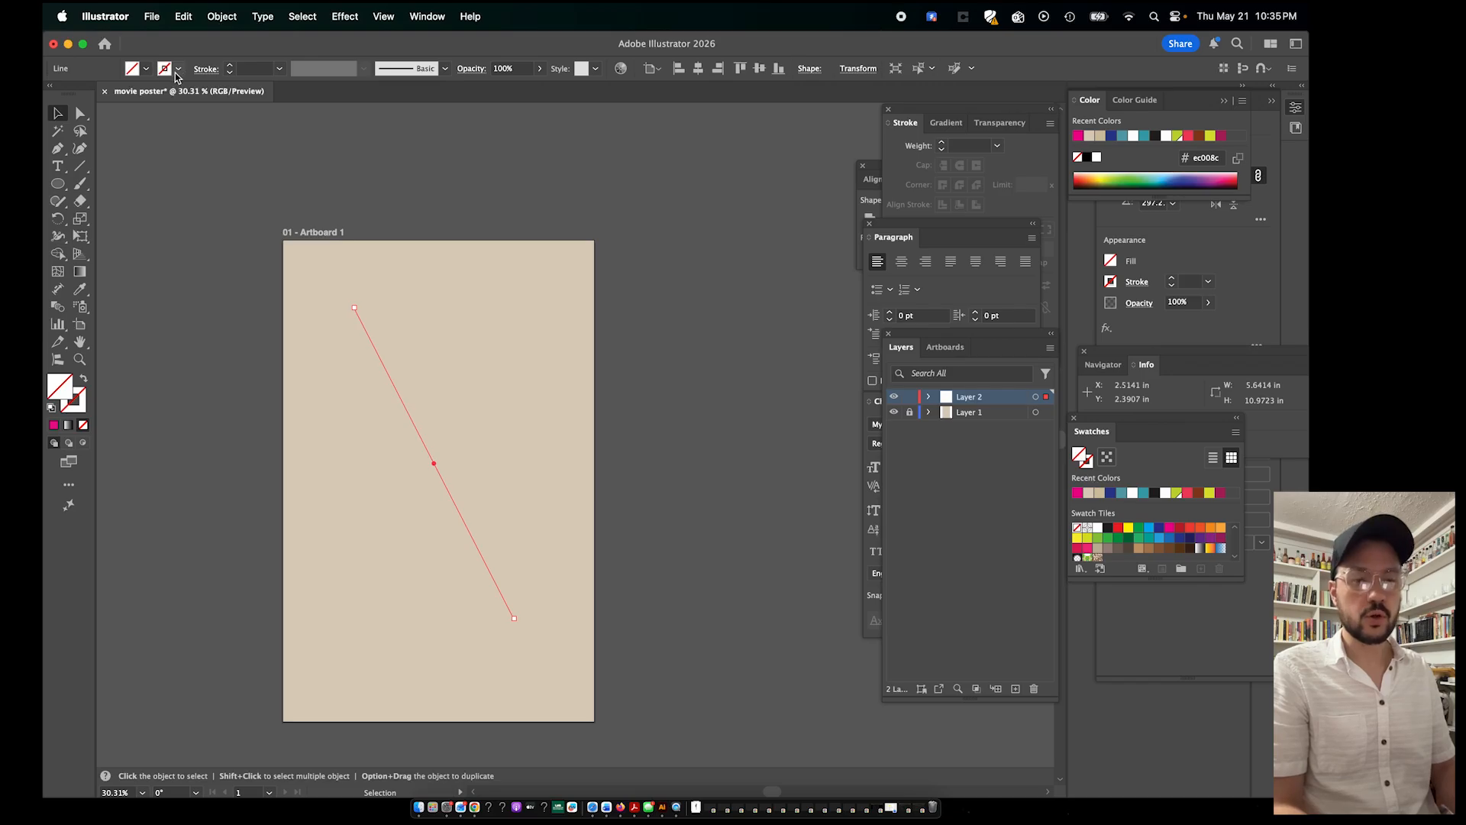
{"action": "key", "text": "Delete"}
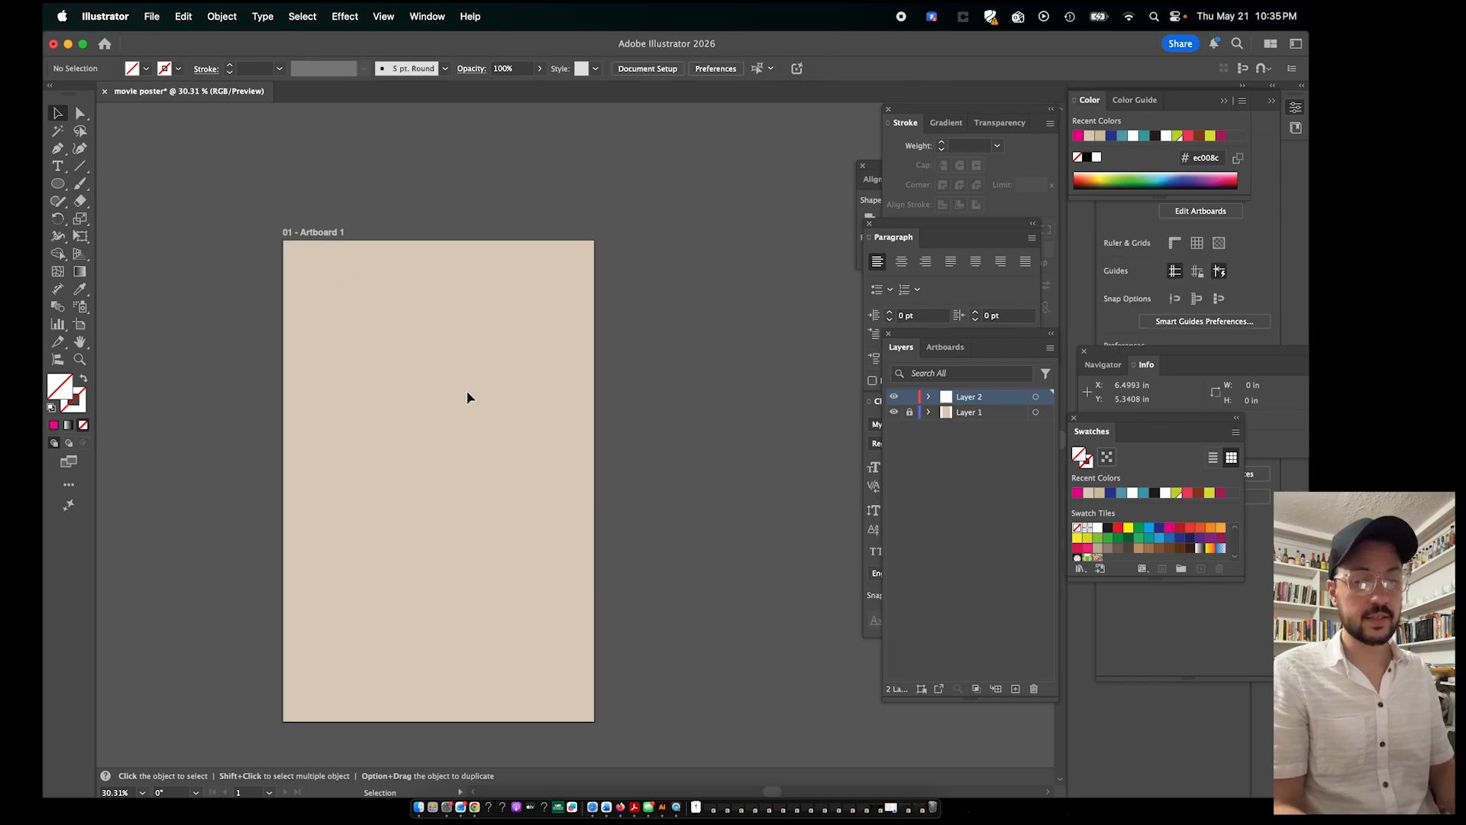
{"action": "left_click_drag", "start_coordinate": [502, 363], "coordinate": [373, 510]}
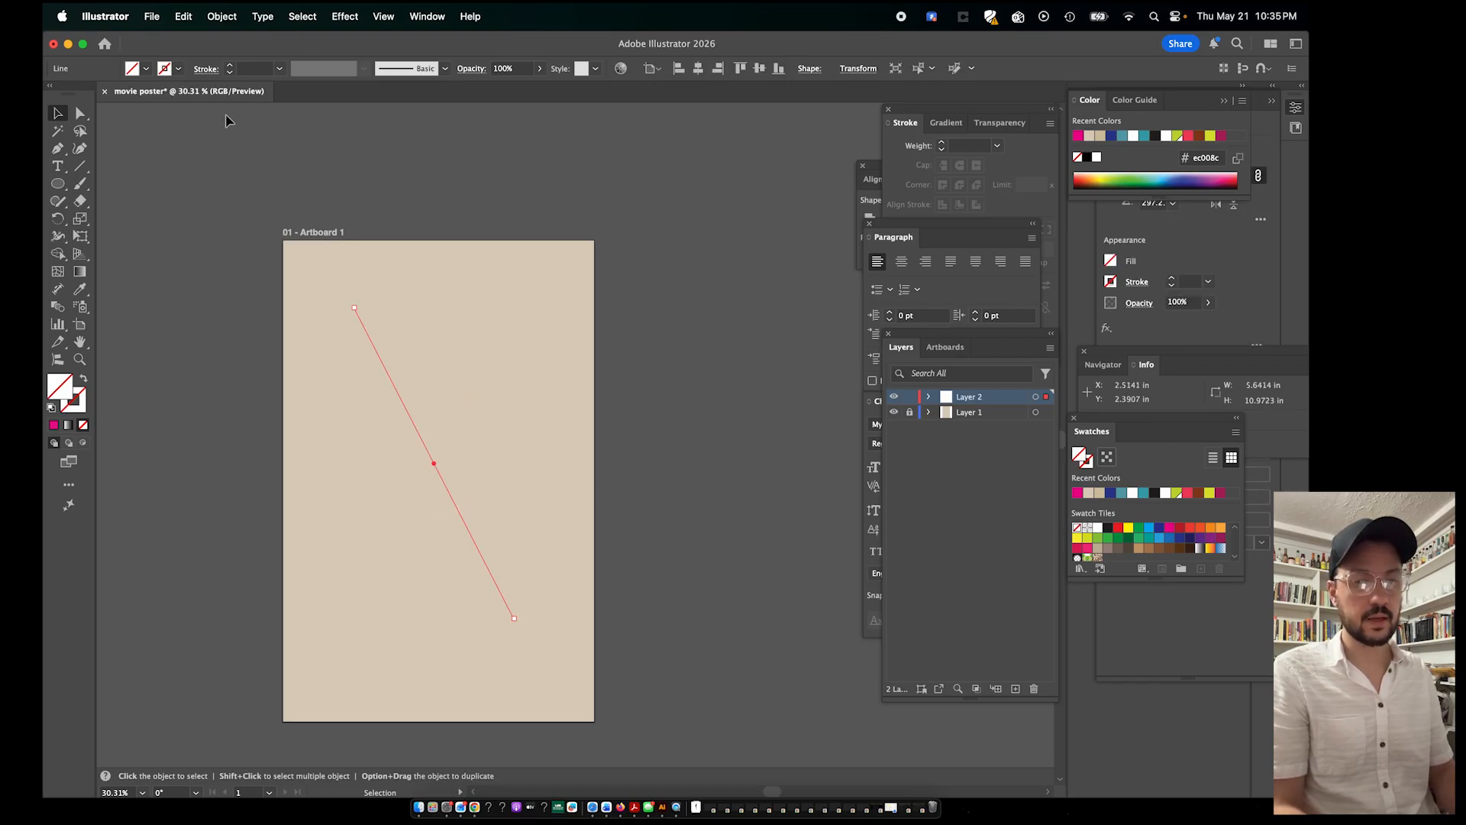
Give the diagonal line a 1 pt magenta stroke and move it about 1.3 in lower on the artboard
{"action": "left_click", "coordinate": [178, 68]}
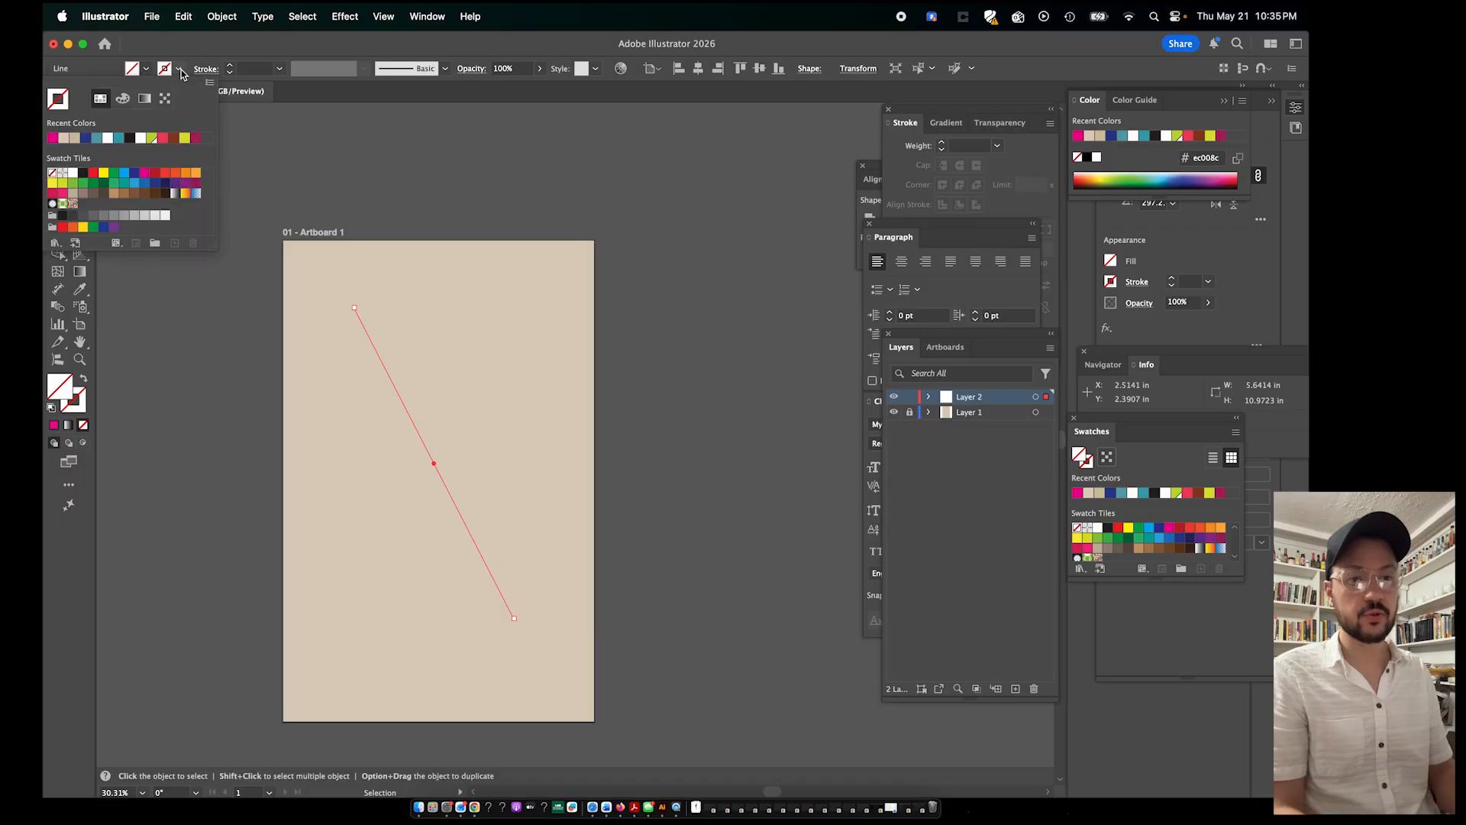
{"action": "left_click", "coordinate": [145, 174]}
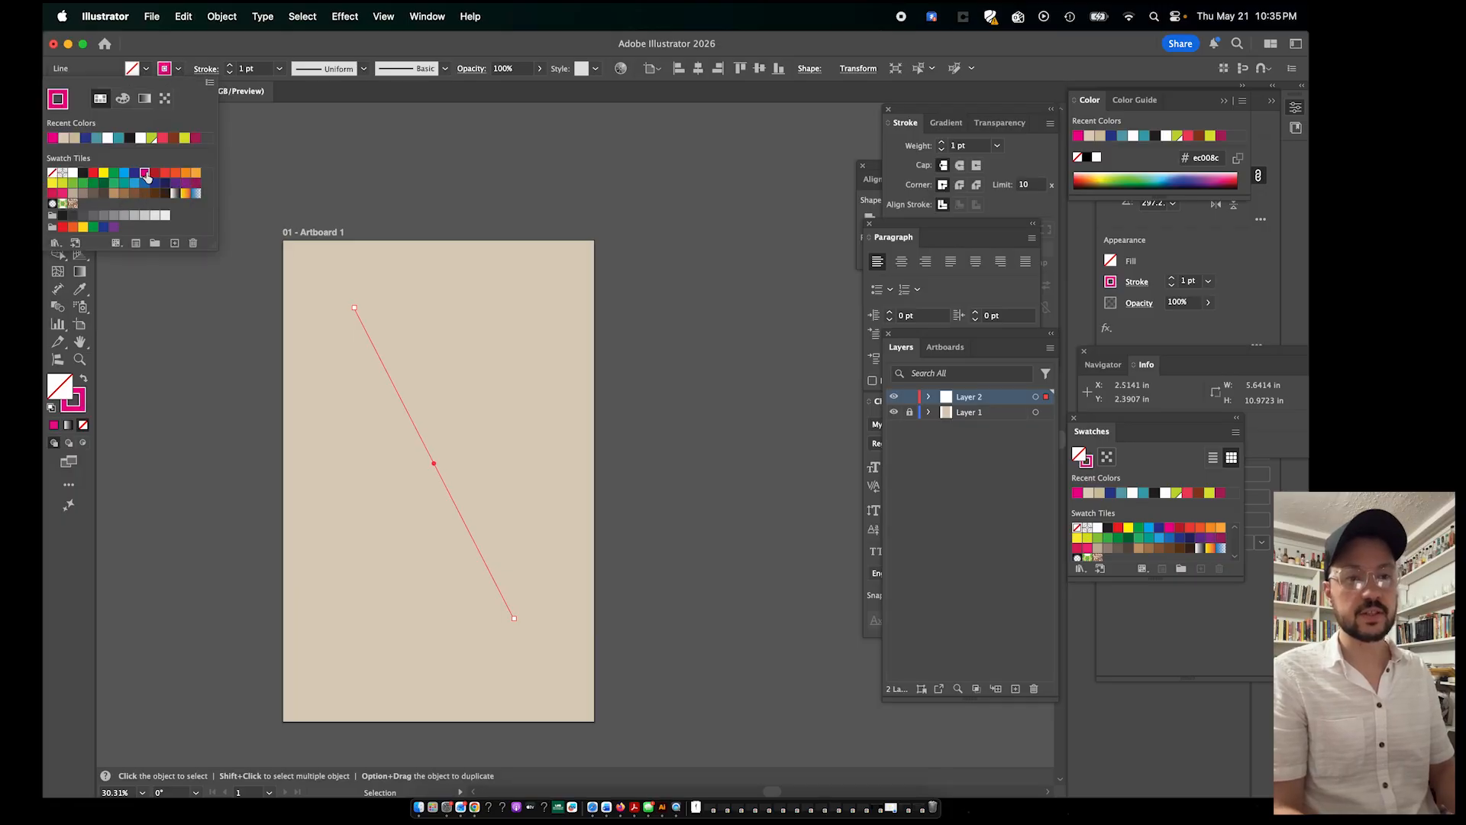
{"action": "left_click", "coordinate": [223, 38]}
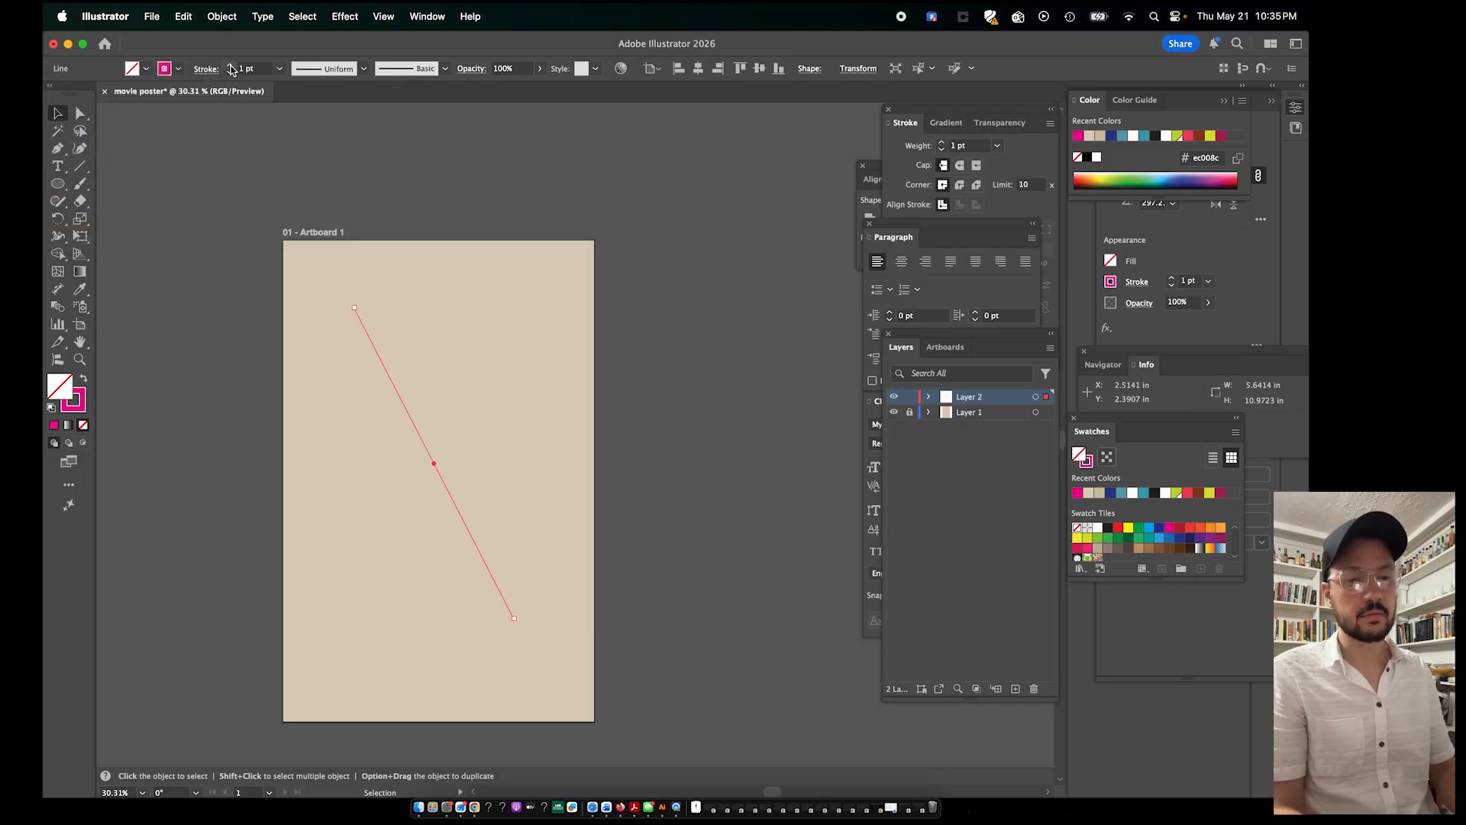
{"action": "left_click", "coordinate": [438, 261]}
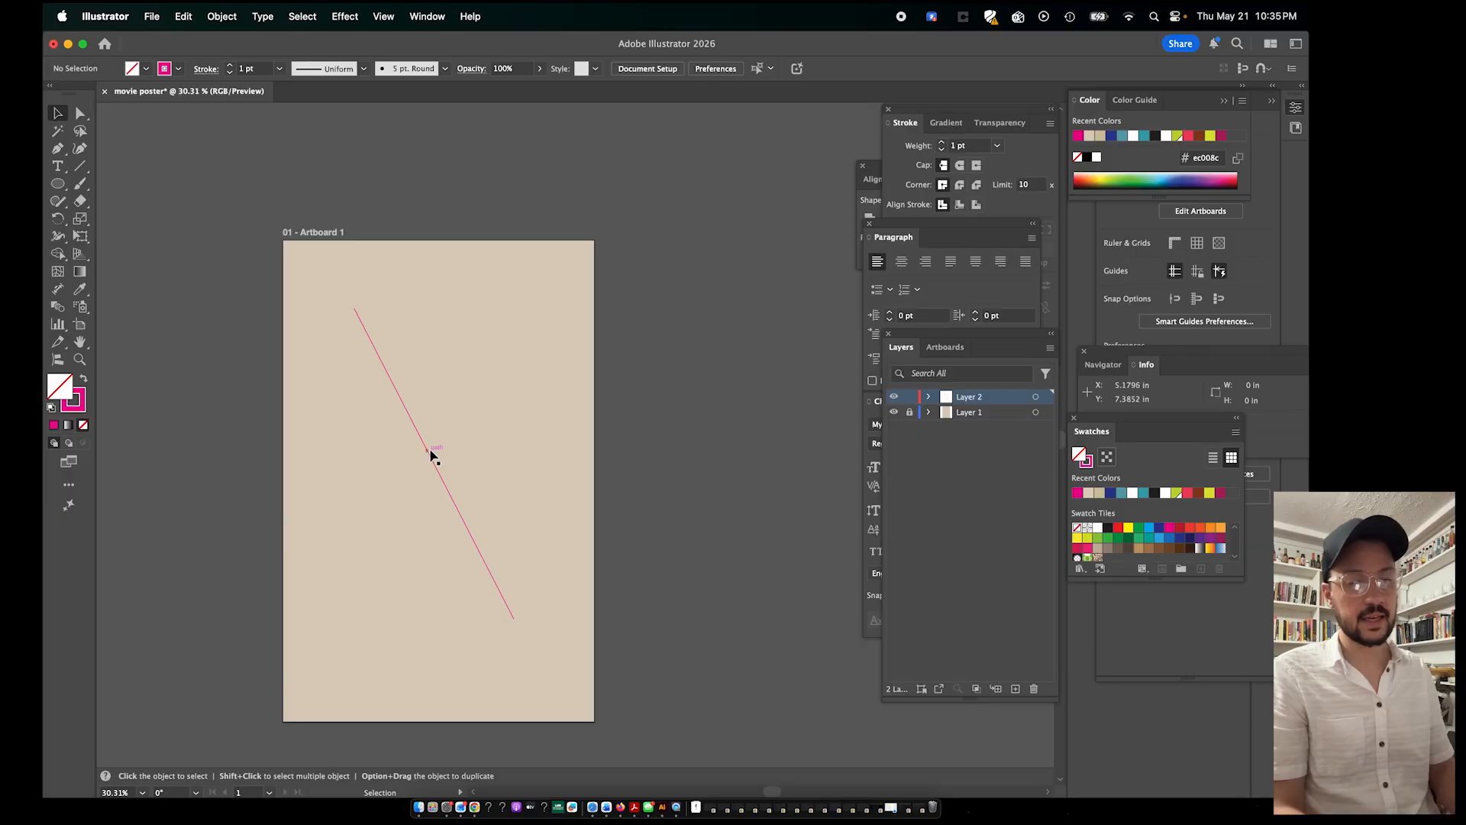
{"action": "mouse_move", "coordinate": [430, 456]}
{"action": "left_mouse_down"}
{"action": "mouse_move", "coordinate": [439, 437]}
{"action": "mouse_move", "coordinate": [416, 457]}
{"action": "left_mouse_up"}
{"action": "left_click", "coordinate": [445, 389]}
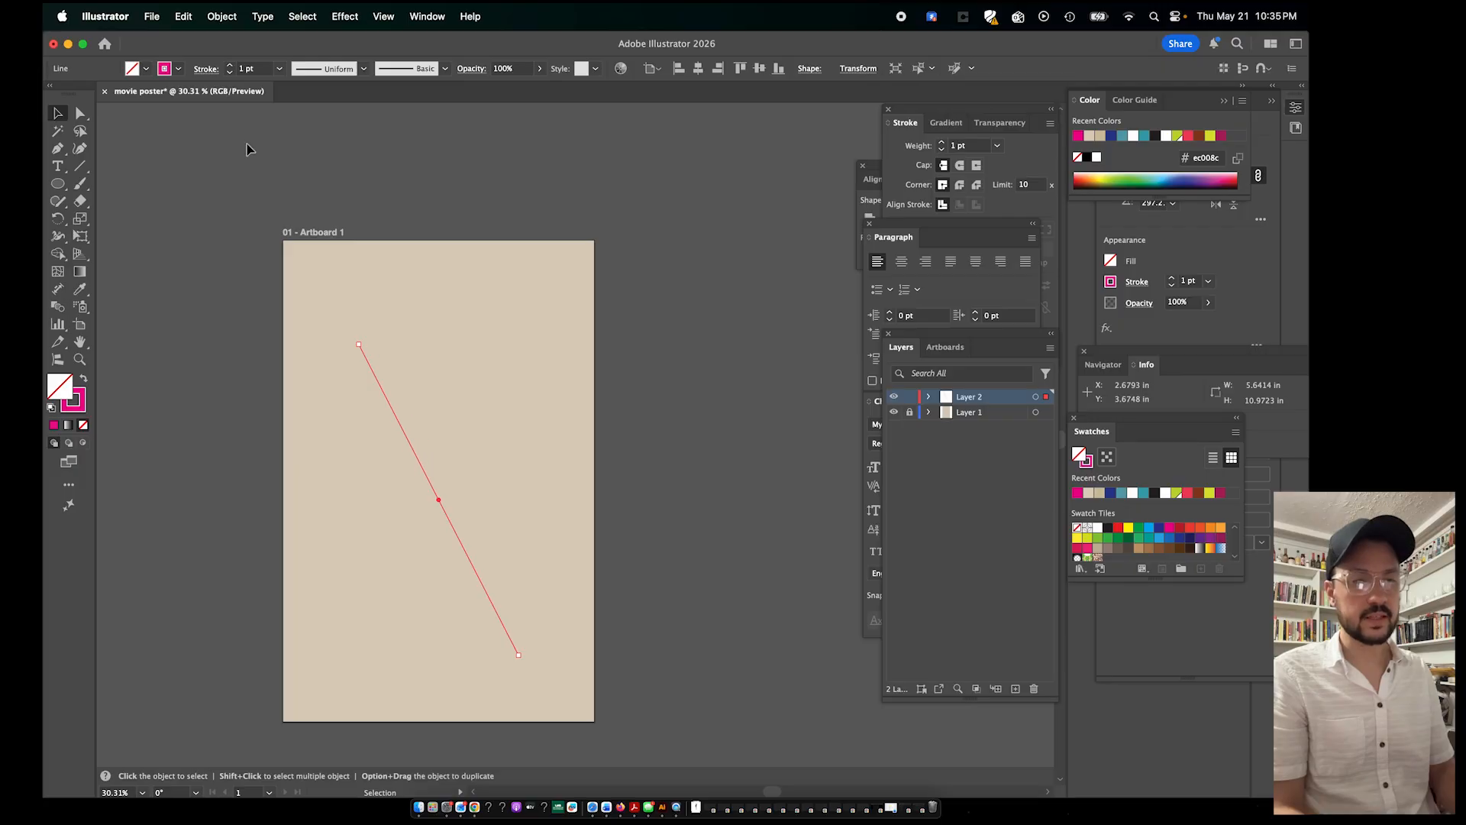
Increase the diagonal line's stroke weight to 35 pt
{"action": "left_click", "coordinate": [231, 66]}
{"action": "left_click", "coordinate": [231, 65]}
{"action": "left_click", "coordinate": [230, 65]}
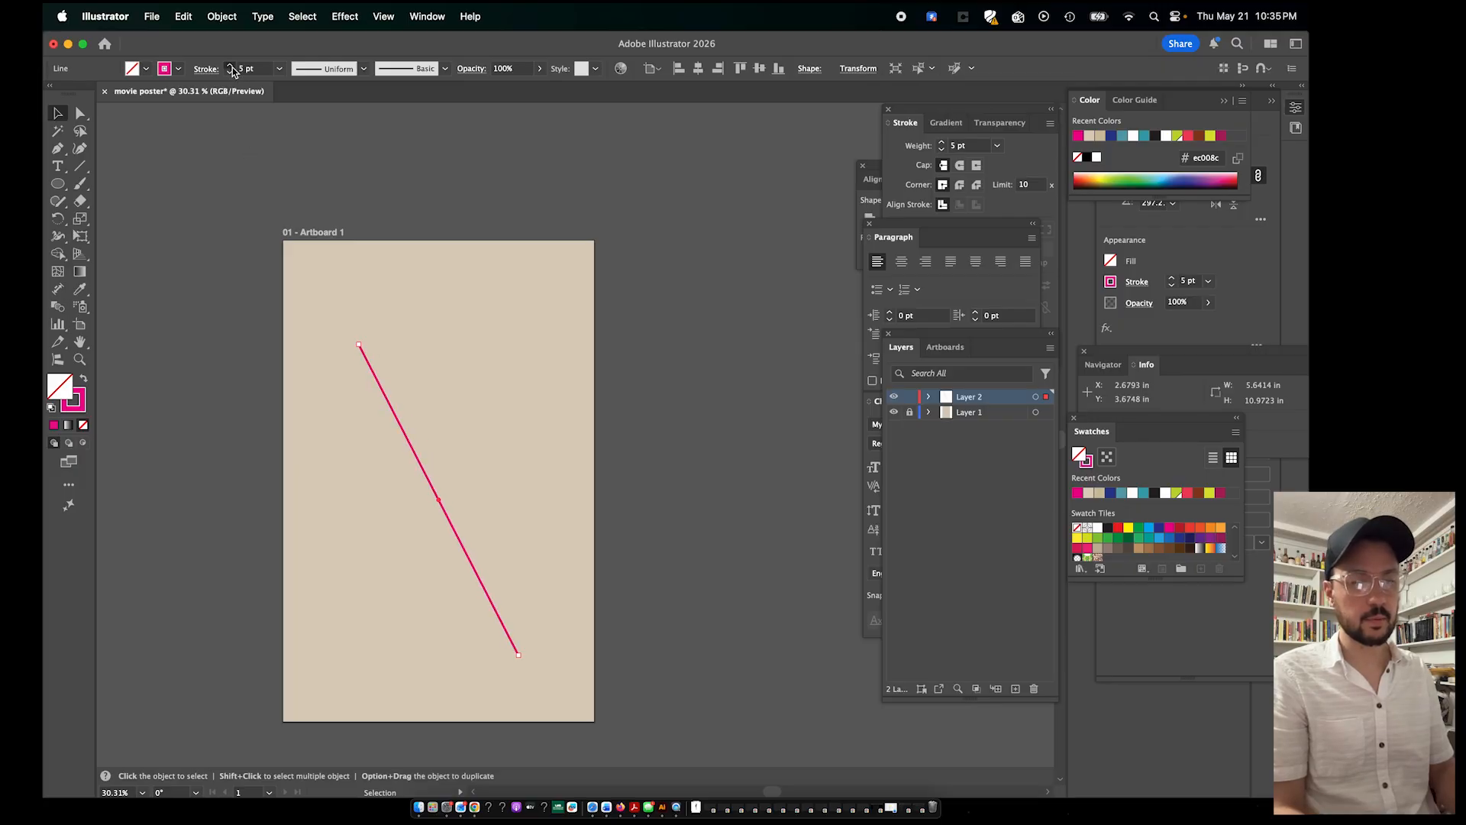
{"action": "left_click", "coordinate": [231, 66]}
{"action": "left_click", "coordinate": [231, 66]}
{"action": "left_click", "coordinate": [230, 66]}
{"action": "left_click", "coordinate": [231, 66]}
{"action": "left_click", "coordinate": [231, 66]}
{"action": "left_click", "coordinate": [230, 66]}
{"action": "left_click", "coordinate": [230, 65]}
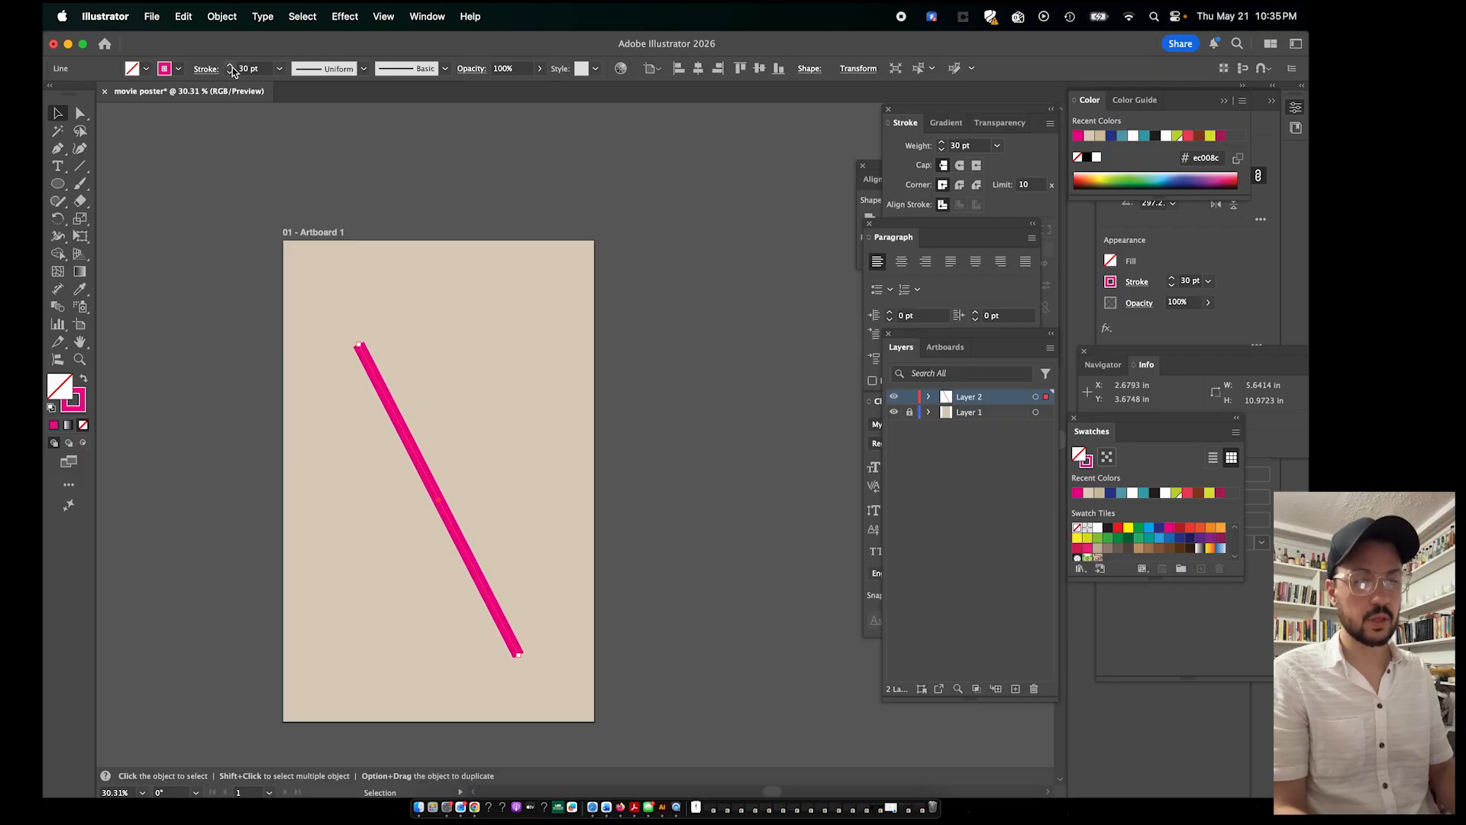
{"action": "left_click", "coordinate": [231, 66]}
{"action": "left_click", "coordinate": [230, 66]}
{"action": "left_click", "coordinate": [232, 66]}
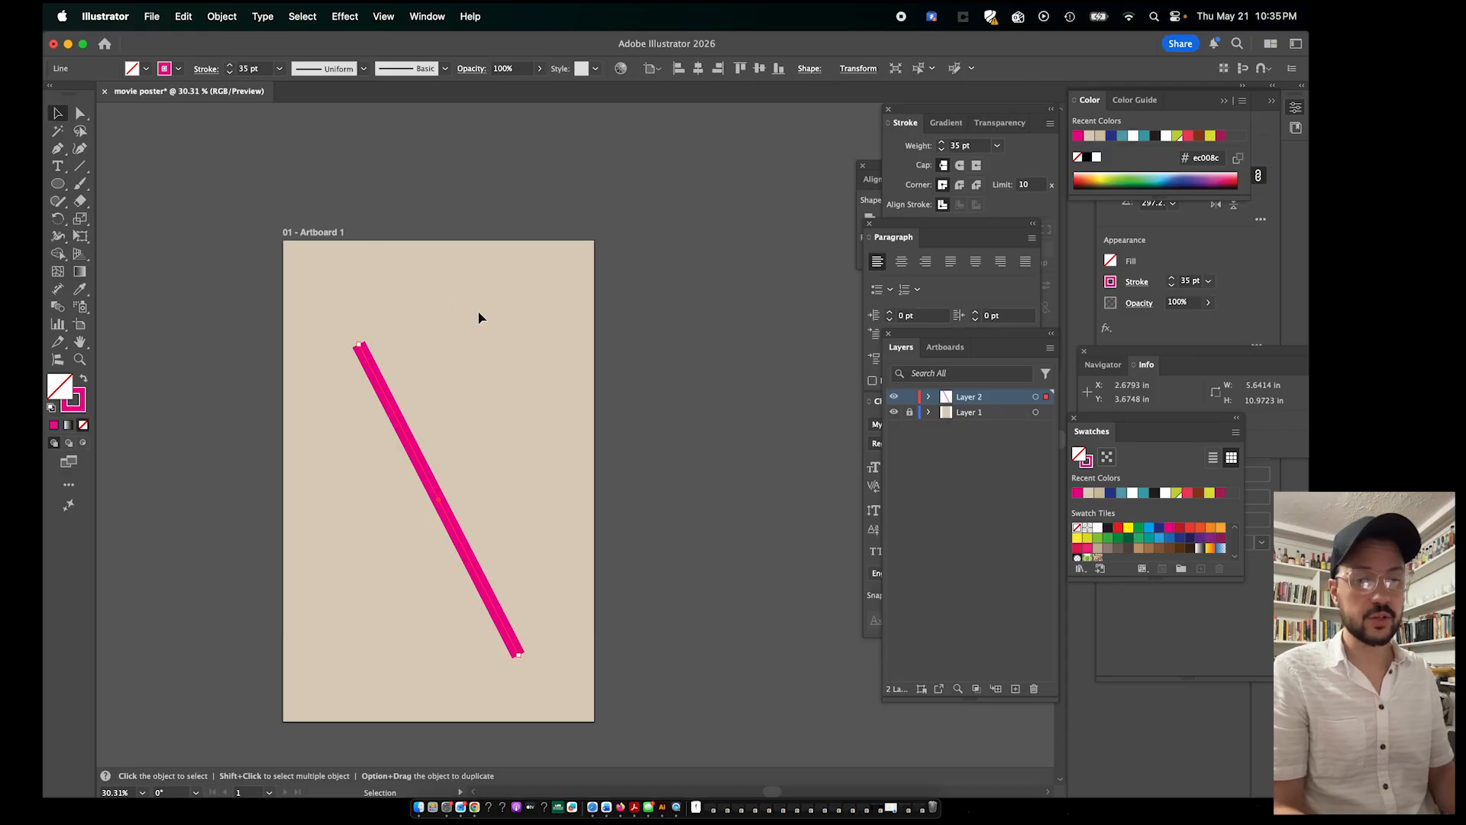
Move the thick diagonal line up by about 1 in and deselect it
{"action": "left_click", "coordinate": [459, 340]}
{"action": "mouse_move", "coordinate": [404, 429]}
{"action": "left_mouse_down"}
{"action": "mouse_move", "coordinate": [467, 317]}
{"action": "mouse_move", "coordinate": [384, 428]}
{"action": "mouse_move", "coordinate": [415, 426]}
{"action": "left_mouse_up"}
{"action": "left_click", "coordinate": [520, 430]}
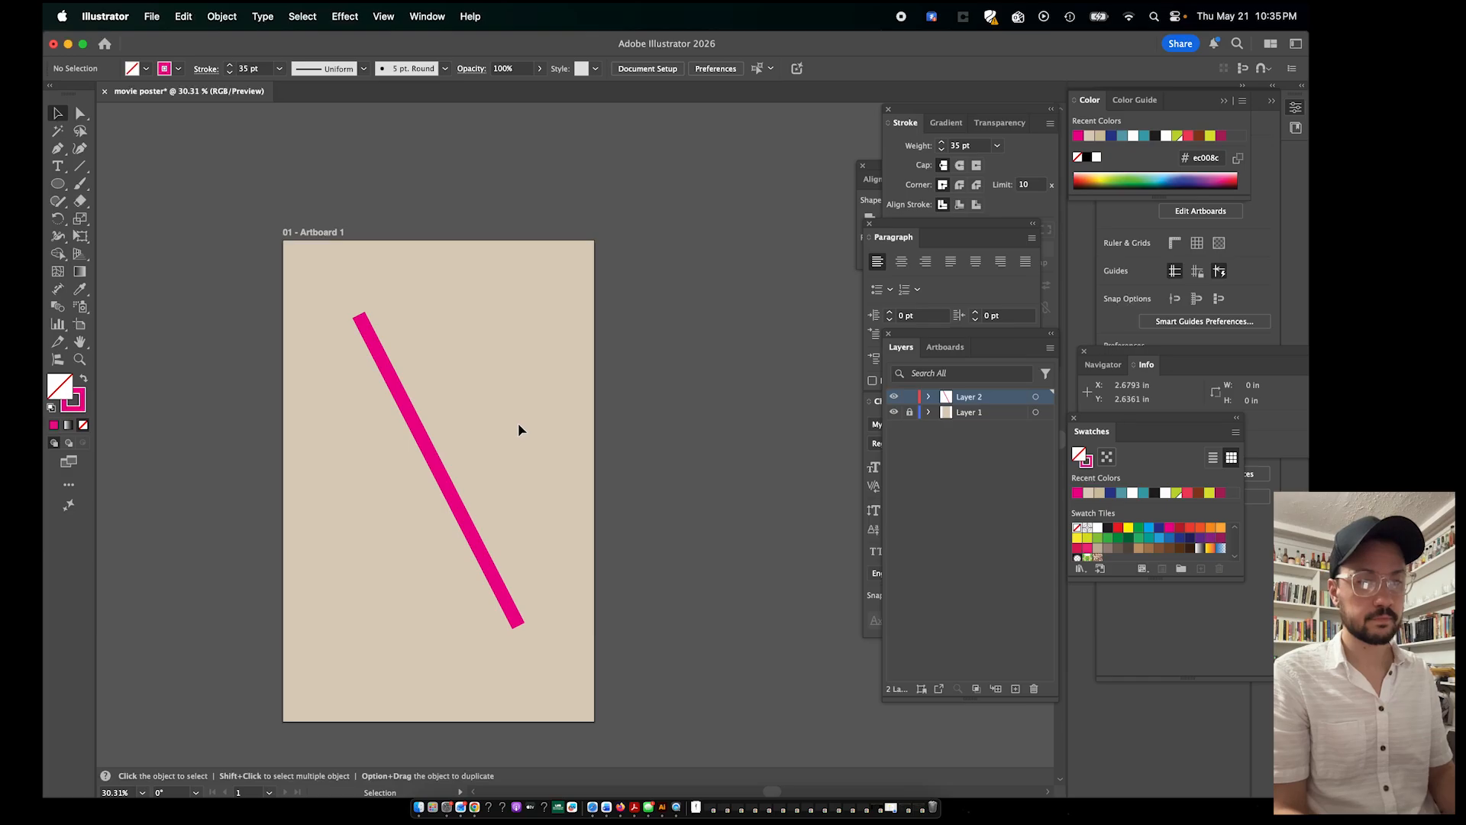
Draw six more 35 pt magenta lines at varied angles around and across the first line, and select all seven lines
{"action": "left_click", "coordinate": [80, 167]}
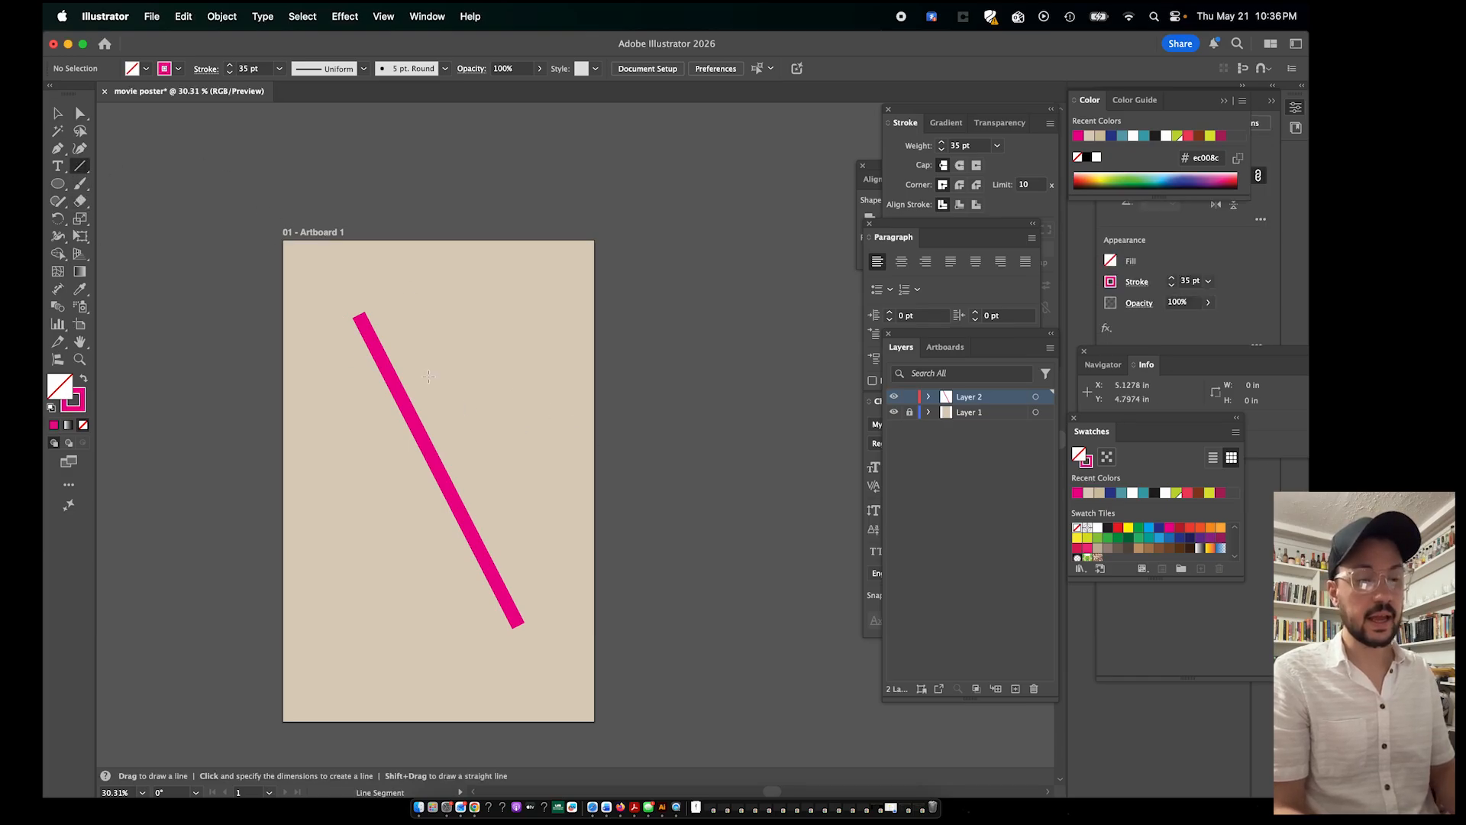
{"action": "left_click_drag", "start_coordinate": [429, 376], "coordinate": [351, 543]}
{"action": "left_click_drag", "start_coordinate": [514, 474], "coordinate": [497, 648]}
{"action": "mouse_move", "coordinate": [495, 389]}
{"action": "left_mouse_down"}
{"action": "mouse_move", "coordinate": [492, 622]}
{"action": "mouse_move", "coordinate": [408, 564]}
{"action": "left_mouse_up"}
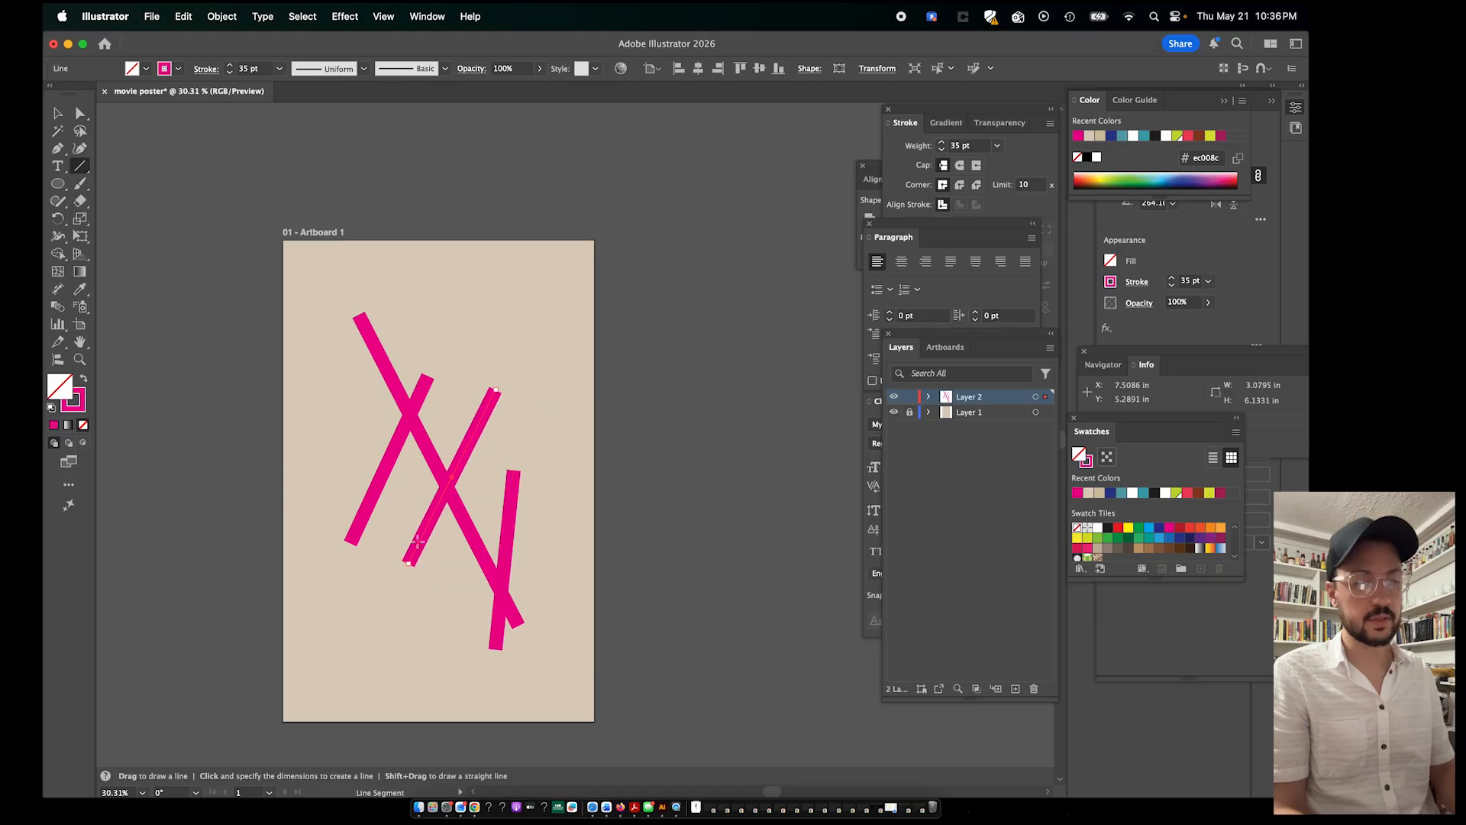
{"action": "mouse_move", "coordinate": [514, 273]}
{"action": "left_mouse_down"}
{"action": "mouse_move", "coordinate": [278, 353]}
{"action": "mouse_move", "coordinate": [571, 568]}
{"action": "left_mouse_up"}
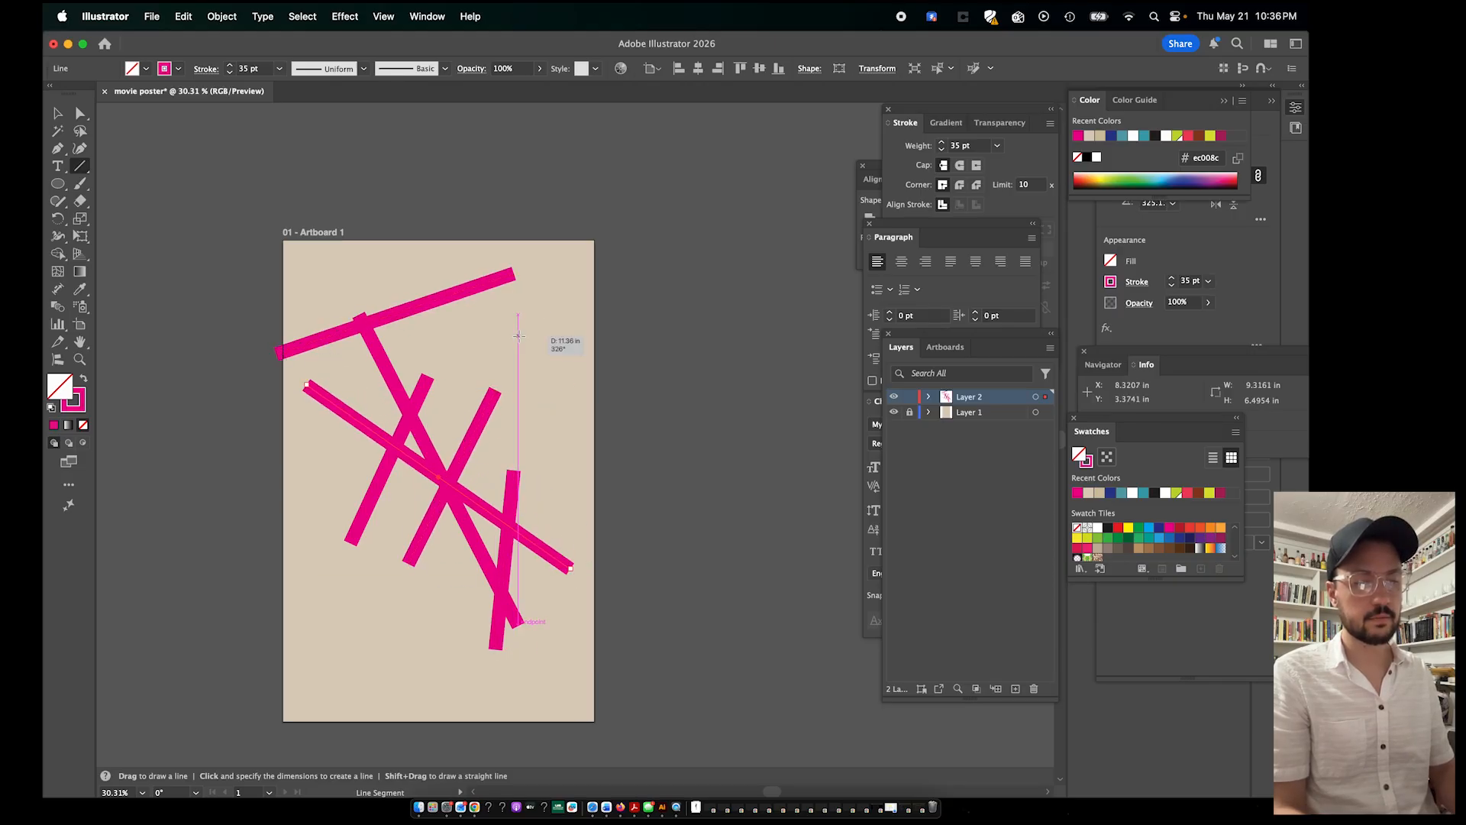
{"action": "left_click_drag", "start_coordinate": [518, 336], "coordinate": [334, 615]}
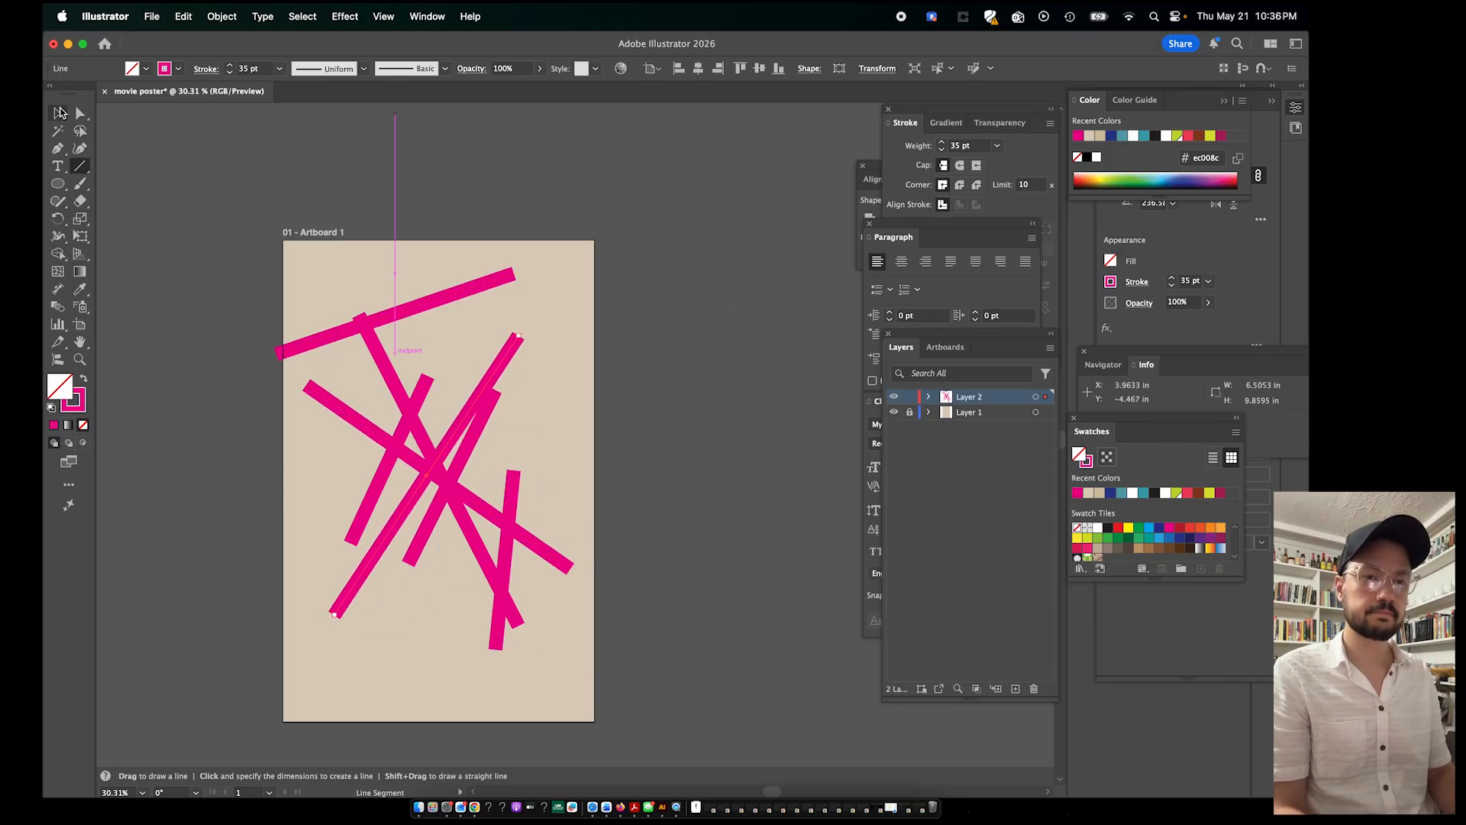
{"action": "left_click", "coordinate": [59, 113]}
{"action": "key", "text": "super+a"}
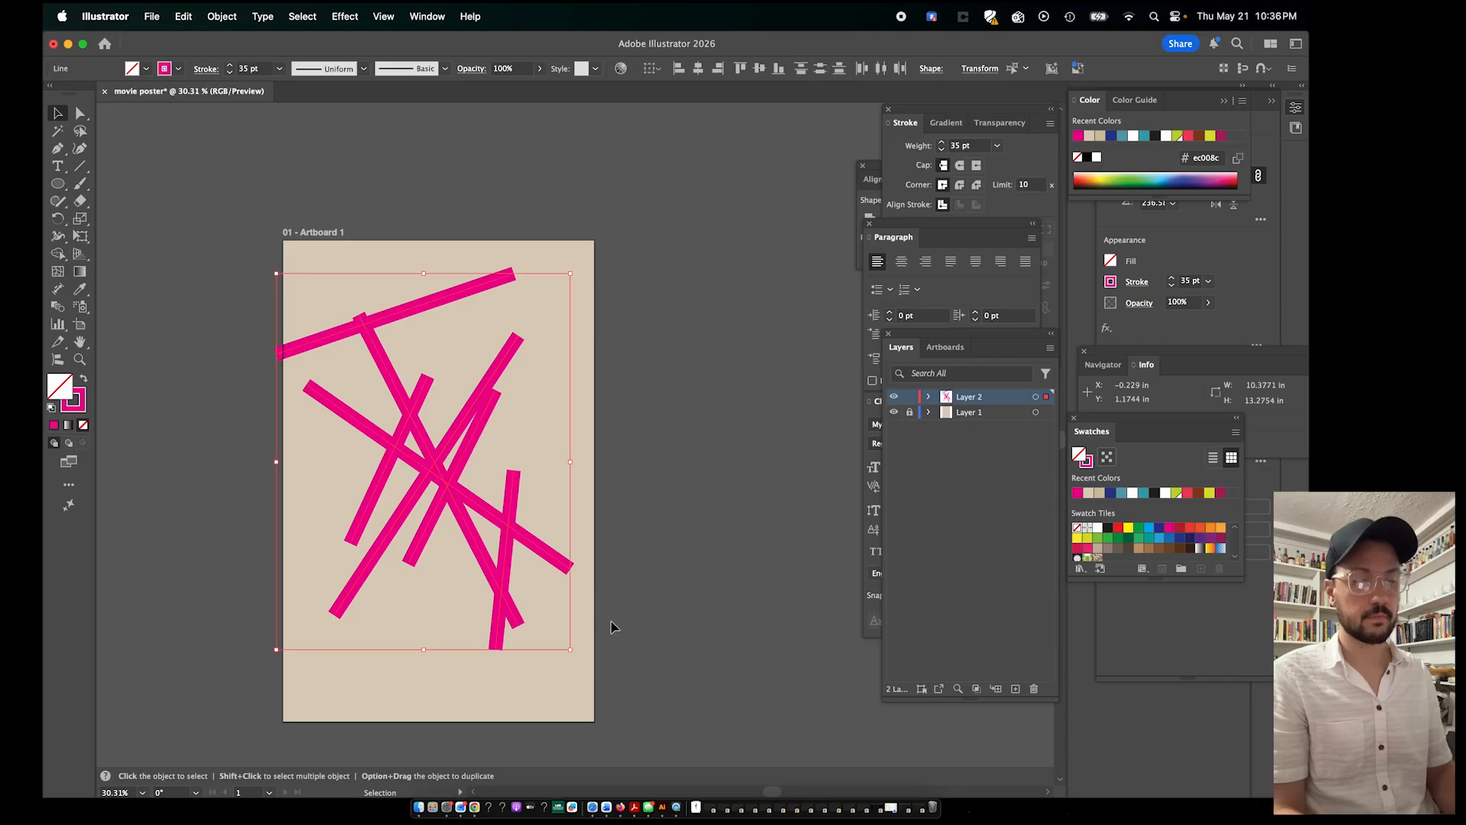
Delete all seven lines and draw an upright triangle about 9.9 by 8.6 in with the Polygon tool, using the 35 pt magenta stroke
{"action": "key", "text": "BackSpace"}
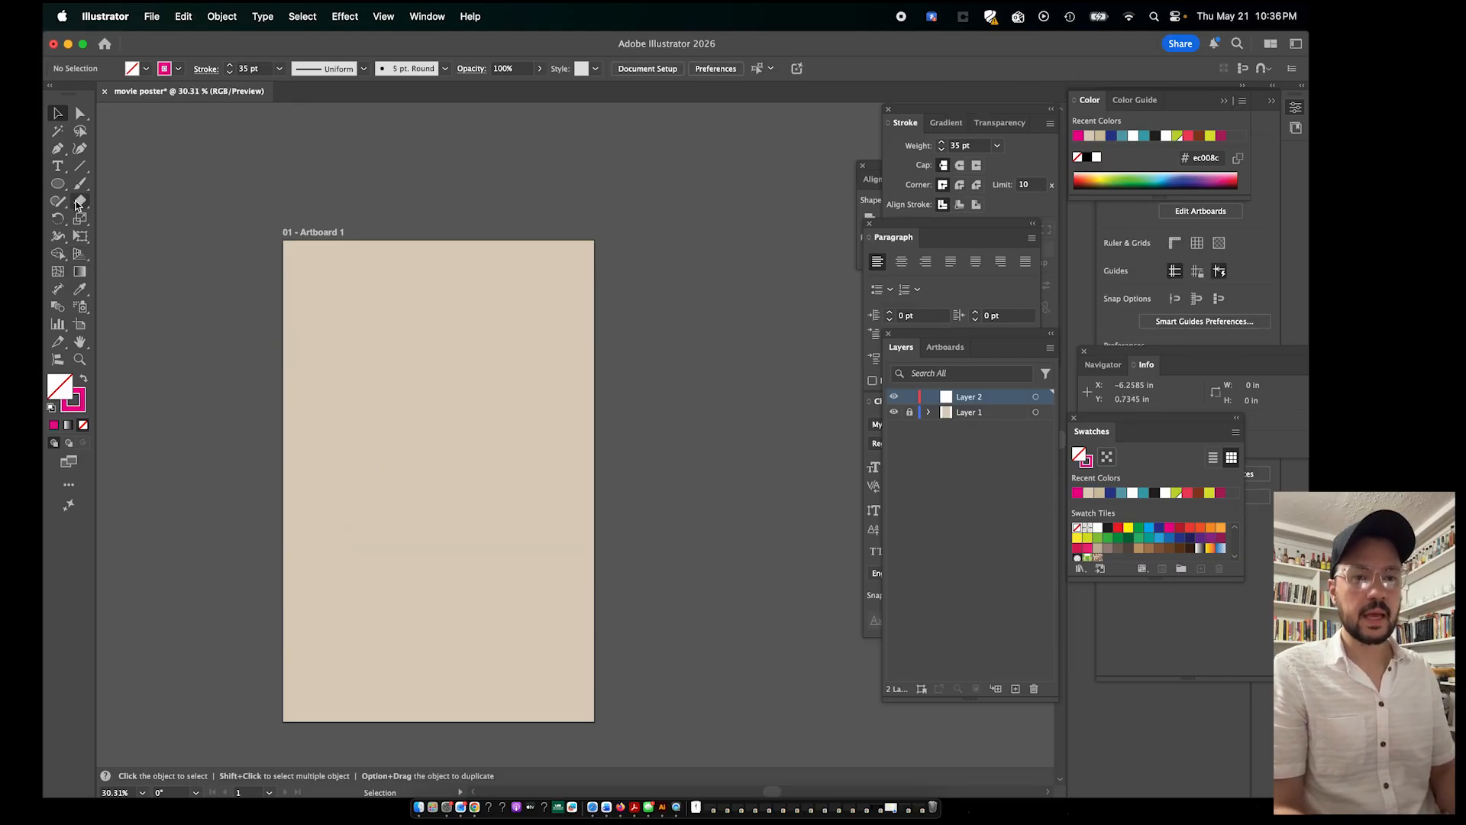
{"action": "left_click", "coordinate": [55, 186]}
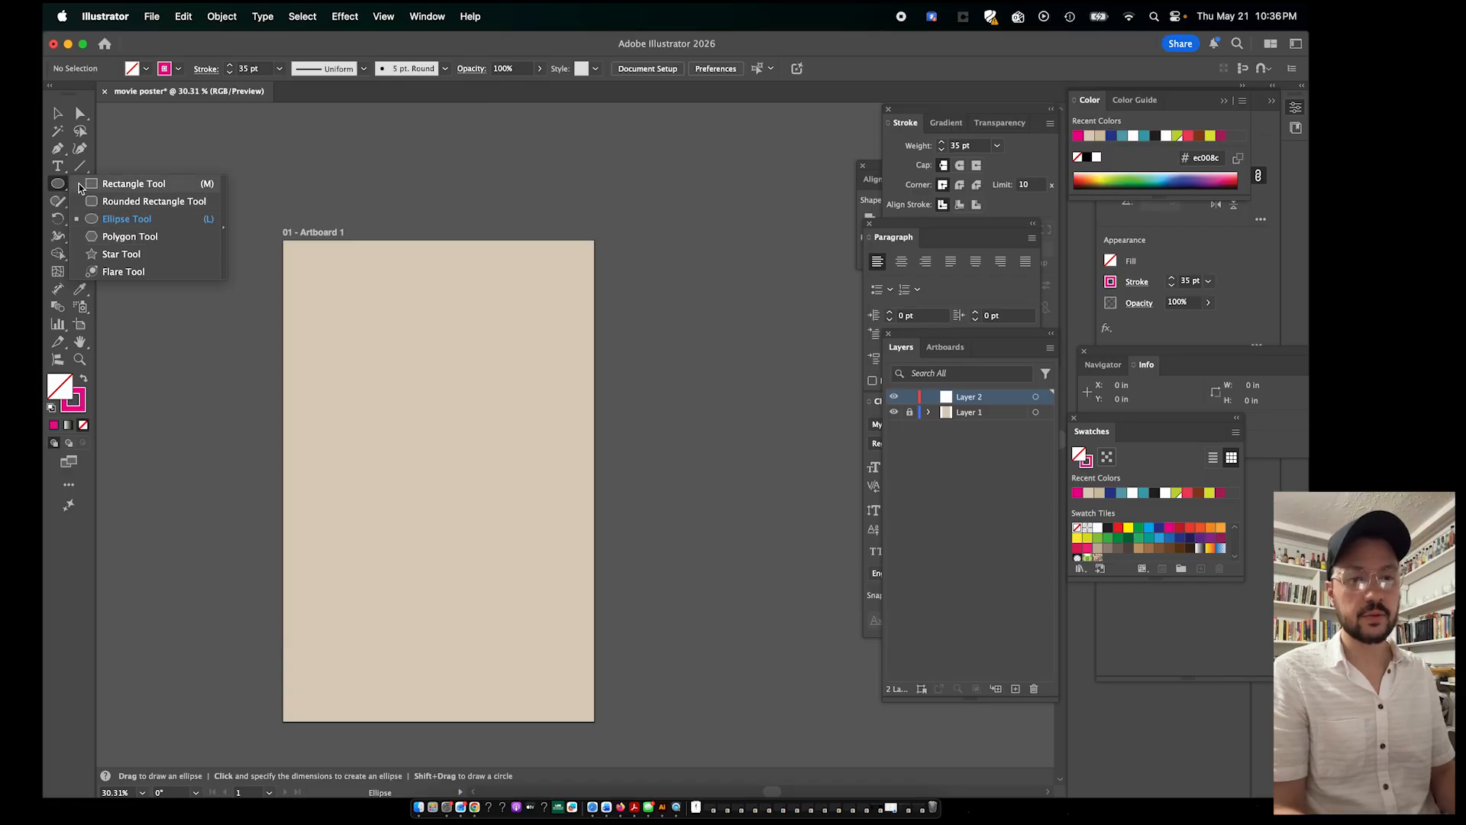
{"action": "left_click", "coordinate": [142, 238]}
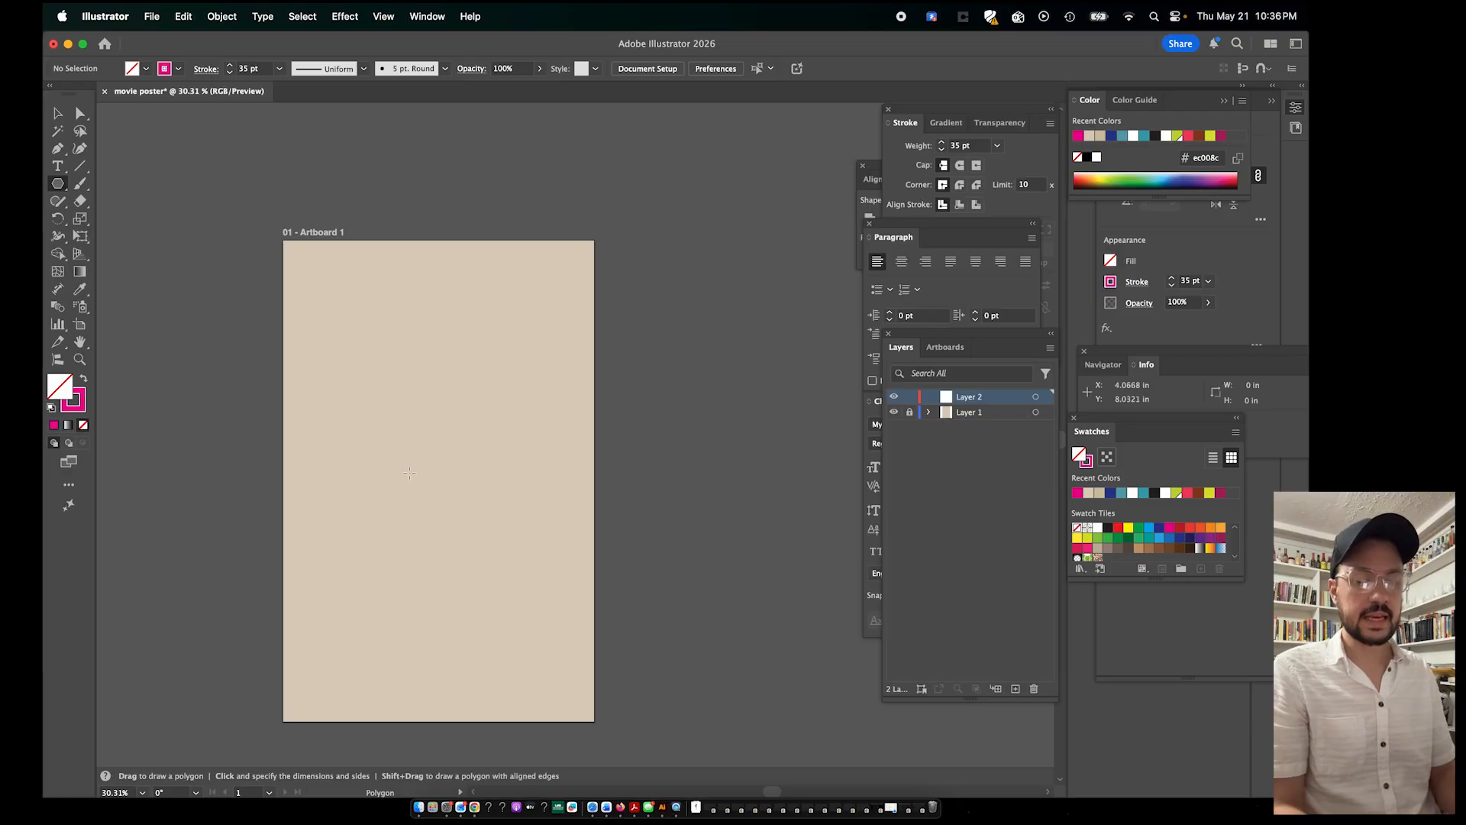
{"action": "left_click_drag", "start_coordinate": [350, 392], "coordinate": [433, 479]}
{"action": "key", "text": "Down"}
{"action": "key", "text": "Up"}
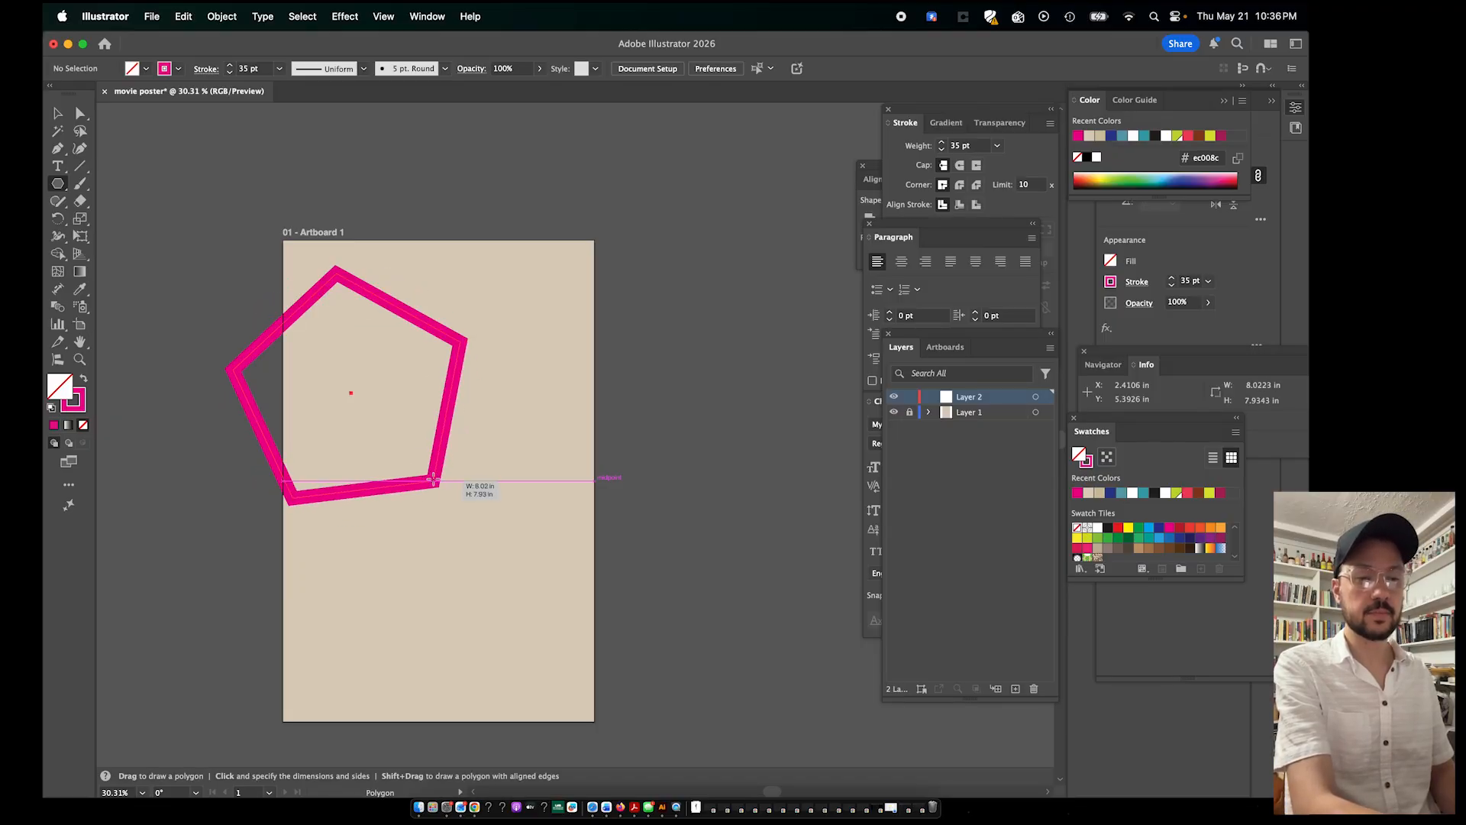
{"action": "left_click_drag", "start_coordinate": [437, 480], "coordinate": [462, 463]}
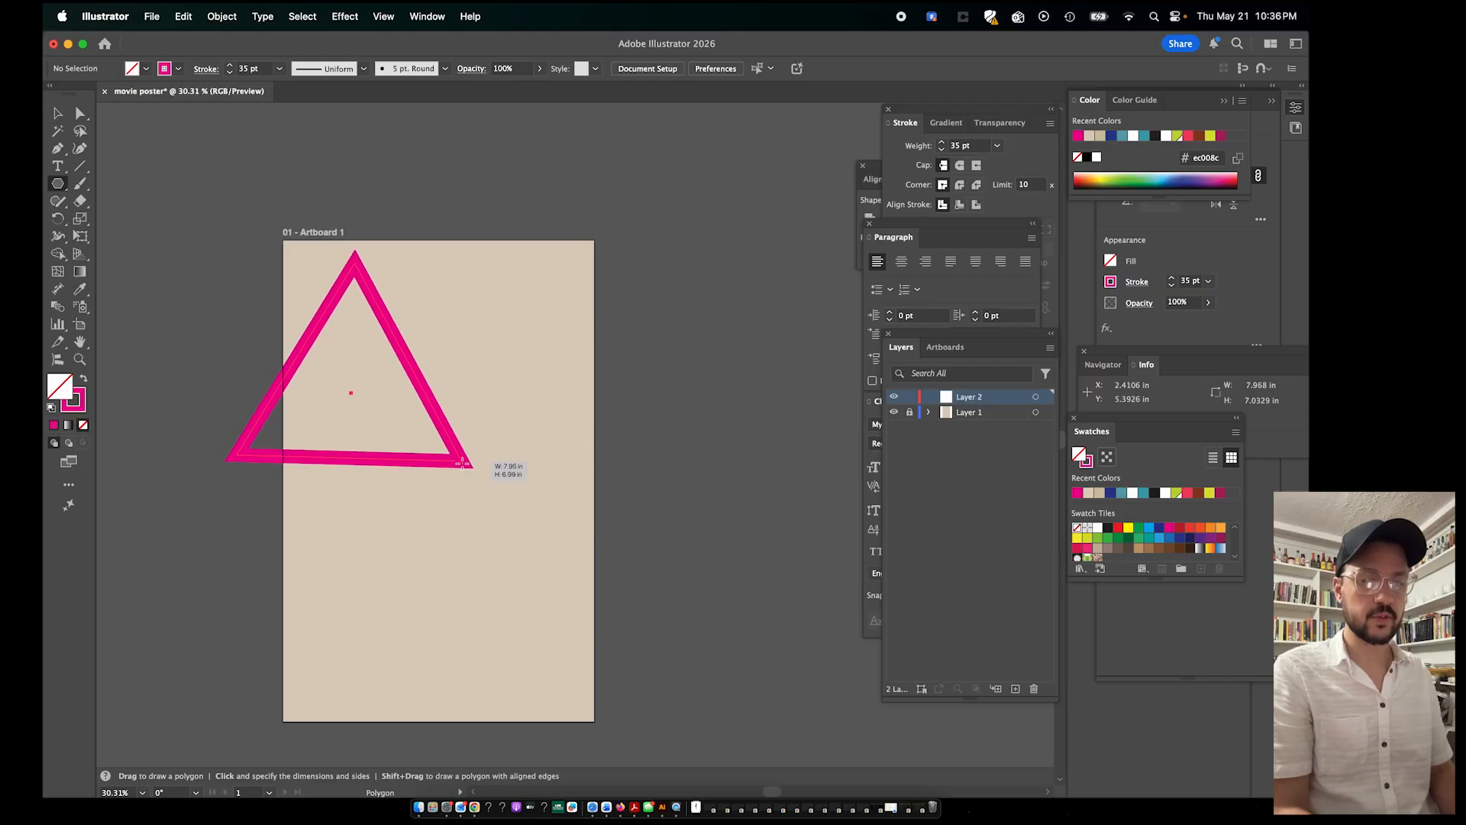
{"action": "left_click_drag", "start_coordinate": [427, 405], "coordinate": [474, 347]}
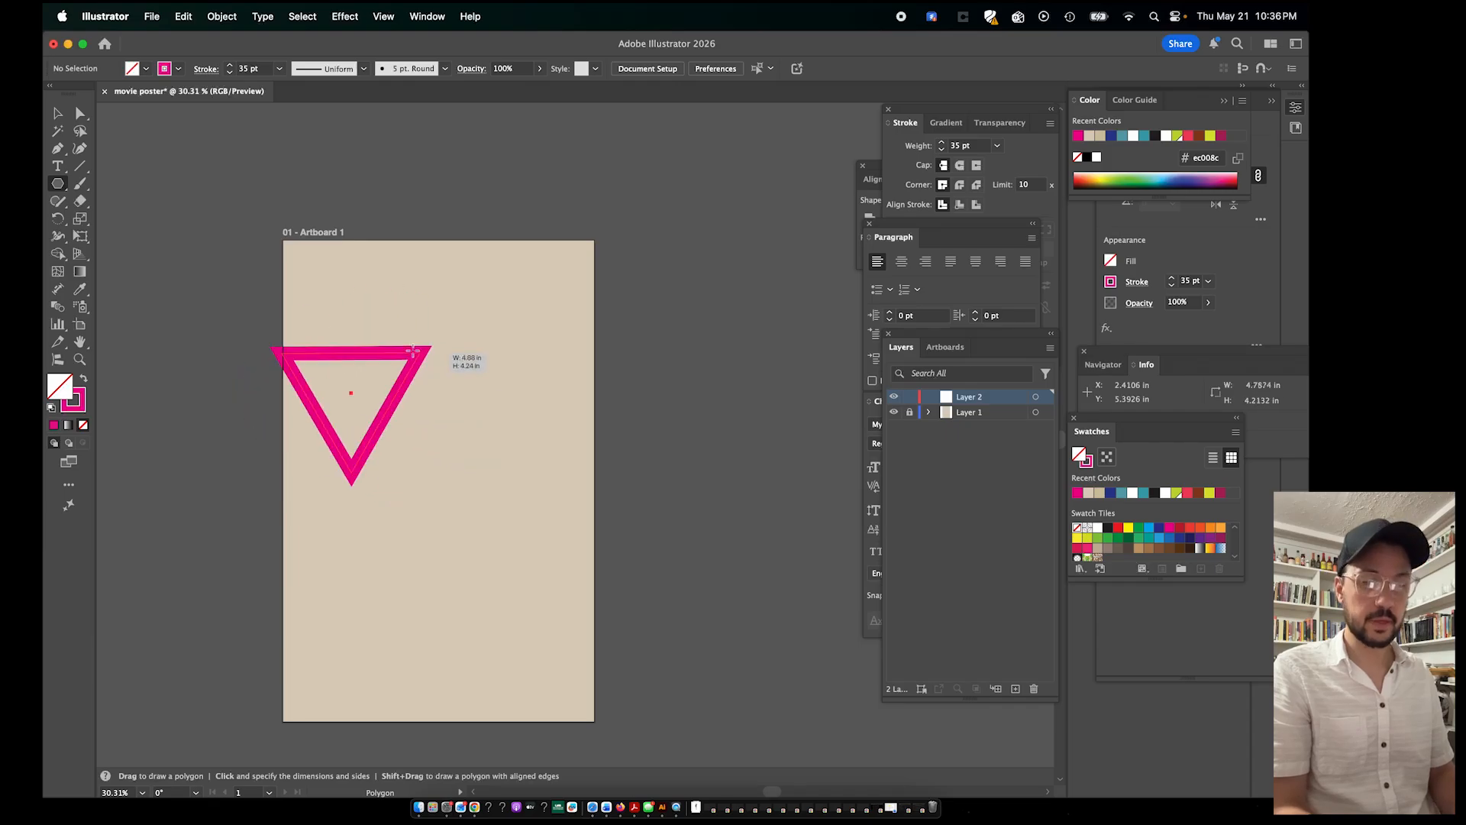
{"action": "mouse_move", "coordinate": [492, 493]}
{"action": "left_mouse_down"}
{"action": "mouse_move", "coordinate": [537, 425]}
{"action": "mouse_move", "coordinate": [512, 462]}
{"action": "mouse_move", "coordinate": [530, 499]}
{"action": "mouse_move", "coordinate": [548, 497]}
{"action": "mouse_move", "coordinate": [529, 496]}
{"action": "mouse_move", "coordinate": [538, 437]}
{"action": "mouse_move", "coordinate": [532, 497]}
{"action": "mouse_move", "coordinate": [487, 500]}
{"action": "left_mouse_up"}
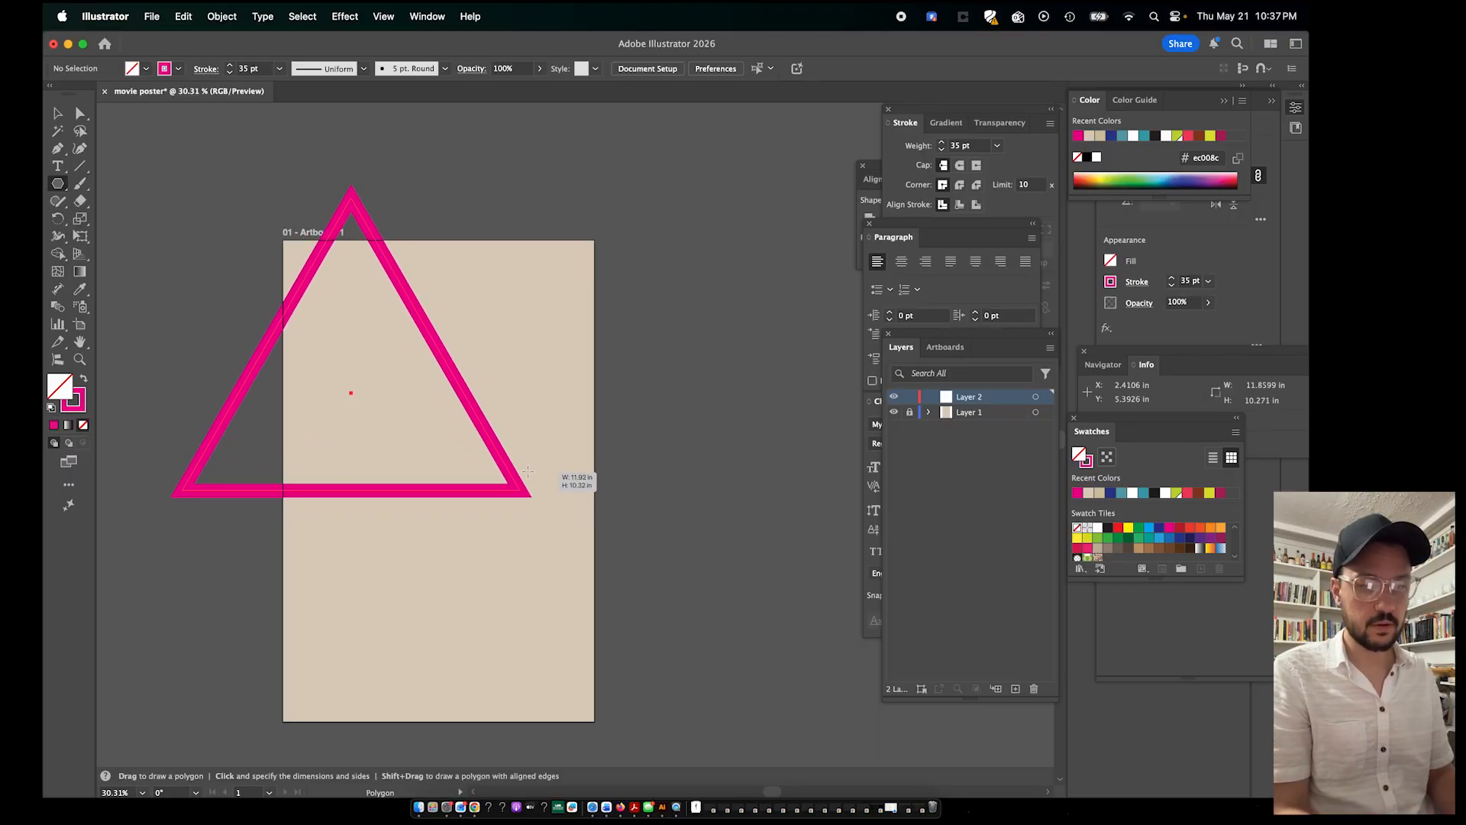
{"action": "left_click_drag", "start_coordinate": [424, 417], "coordinate": [496, 465]}
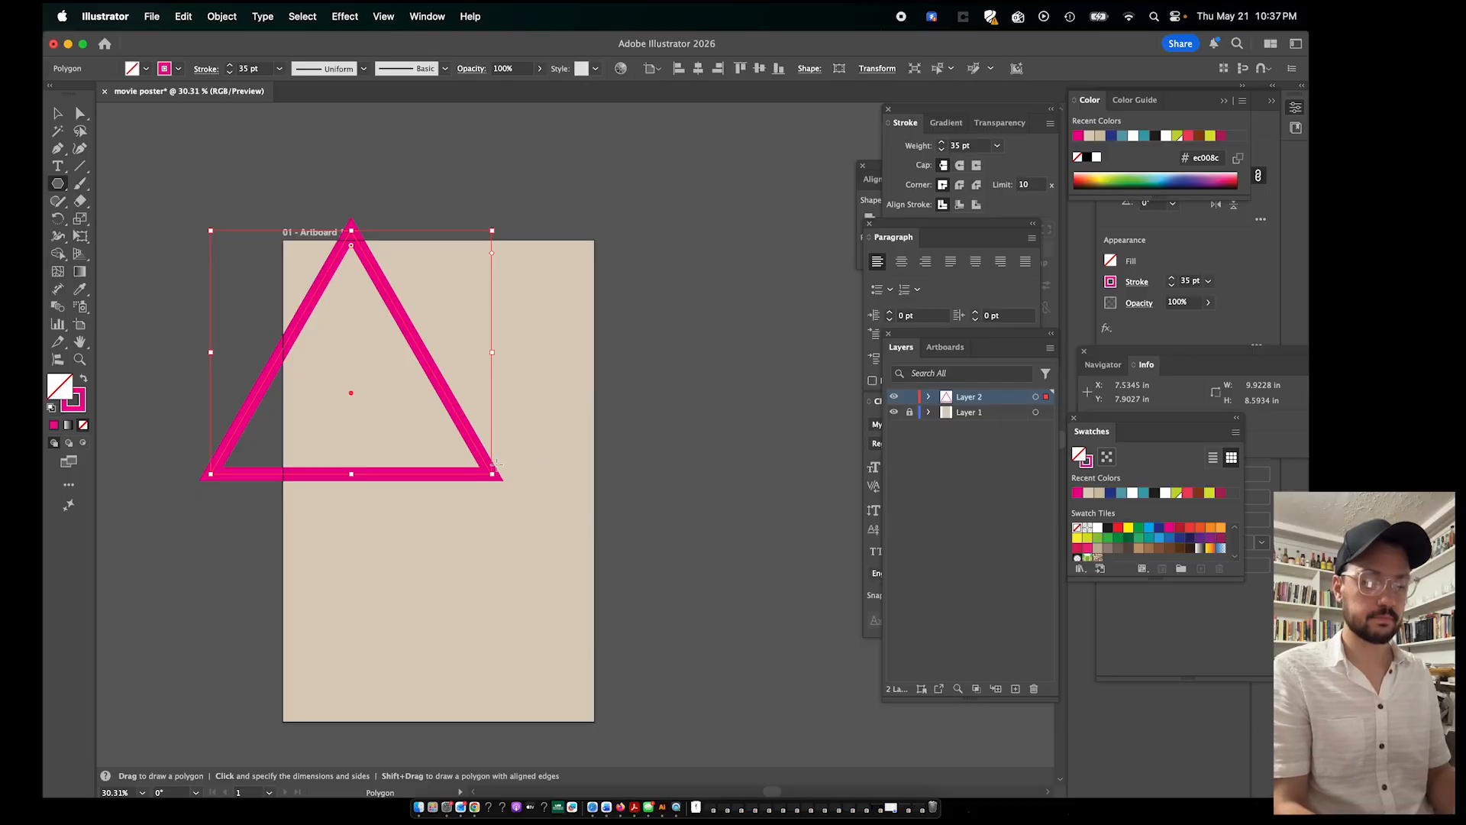
{"action": "key", "text": "v"}
{"action": "left_click", "coordinate": [529, 455]}
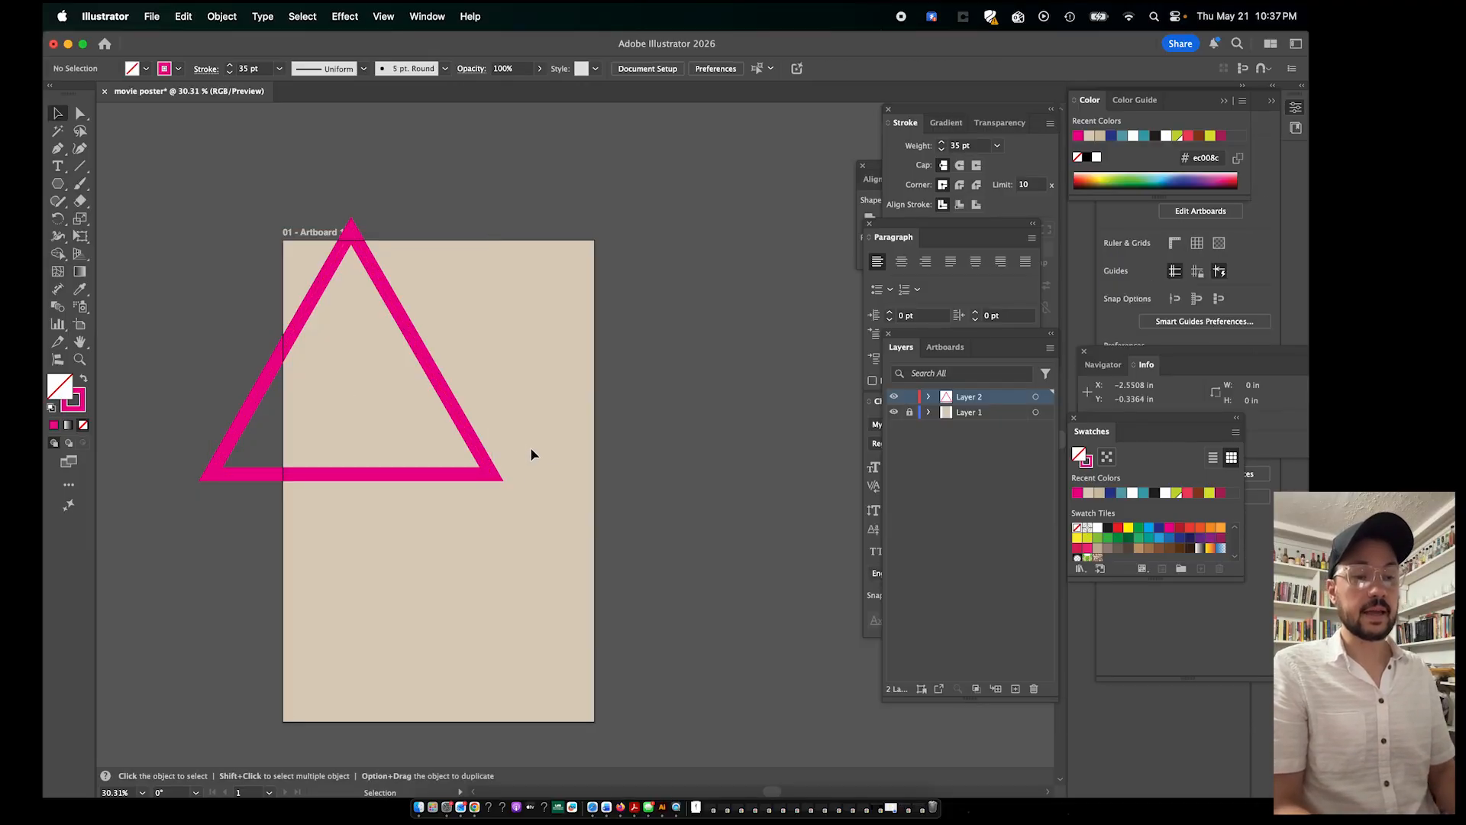
Move the triangle fully onto the artboard and swap its fill and stroke for a solid magenta fill without stroke
{"action": "left_click", "coordinate": [437, 379]}
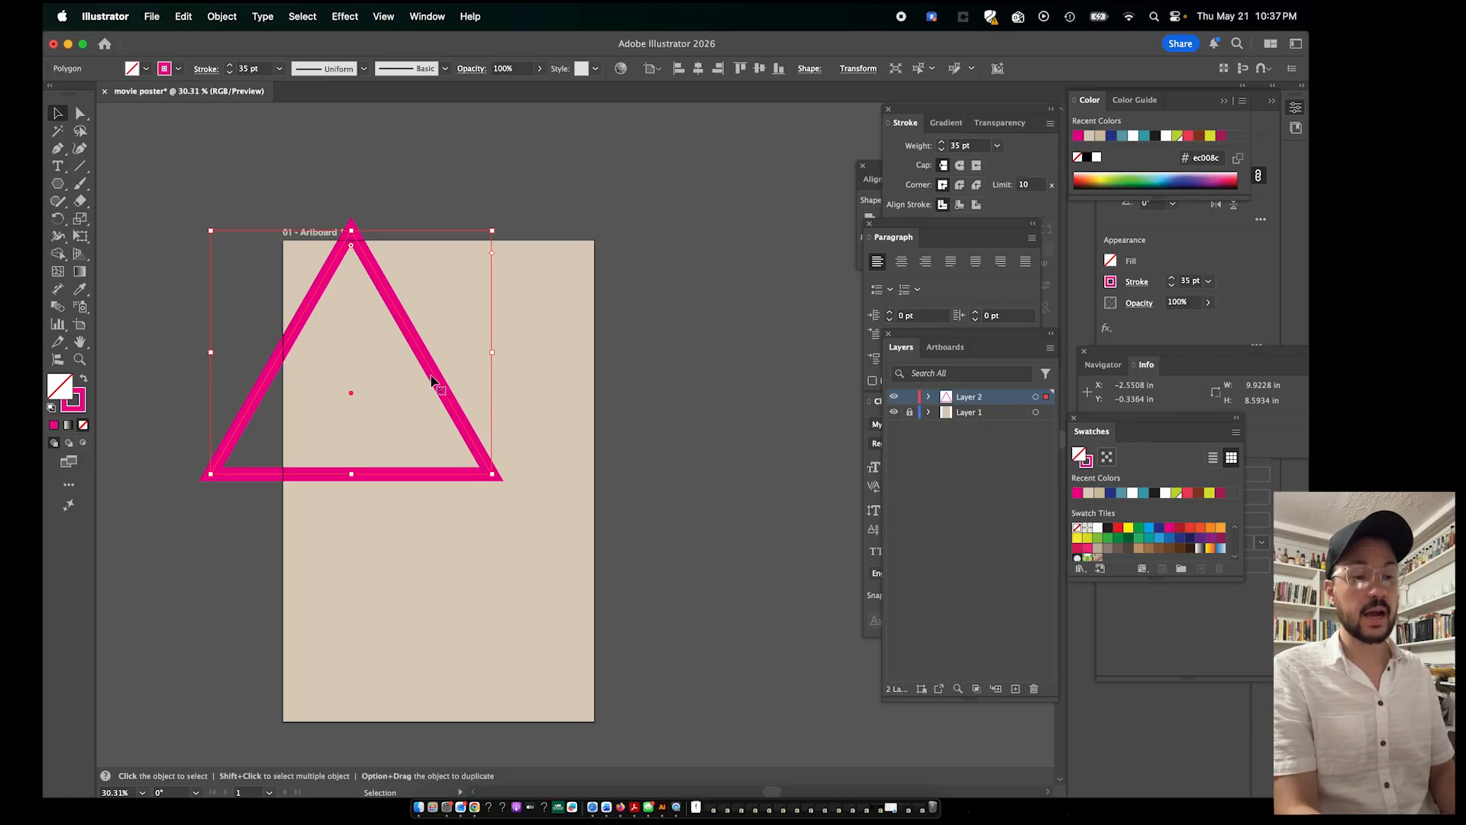
{"action": "left_click_drag", "start_coordinate": [431, 380], "coordinate": [521, 429]}
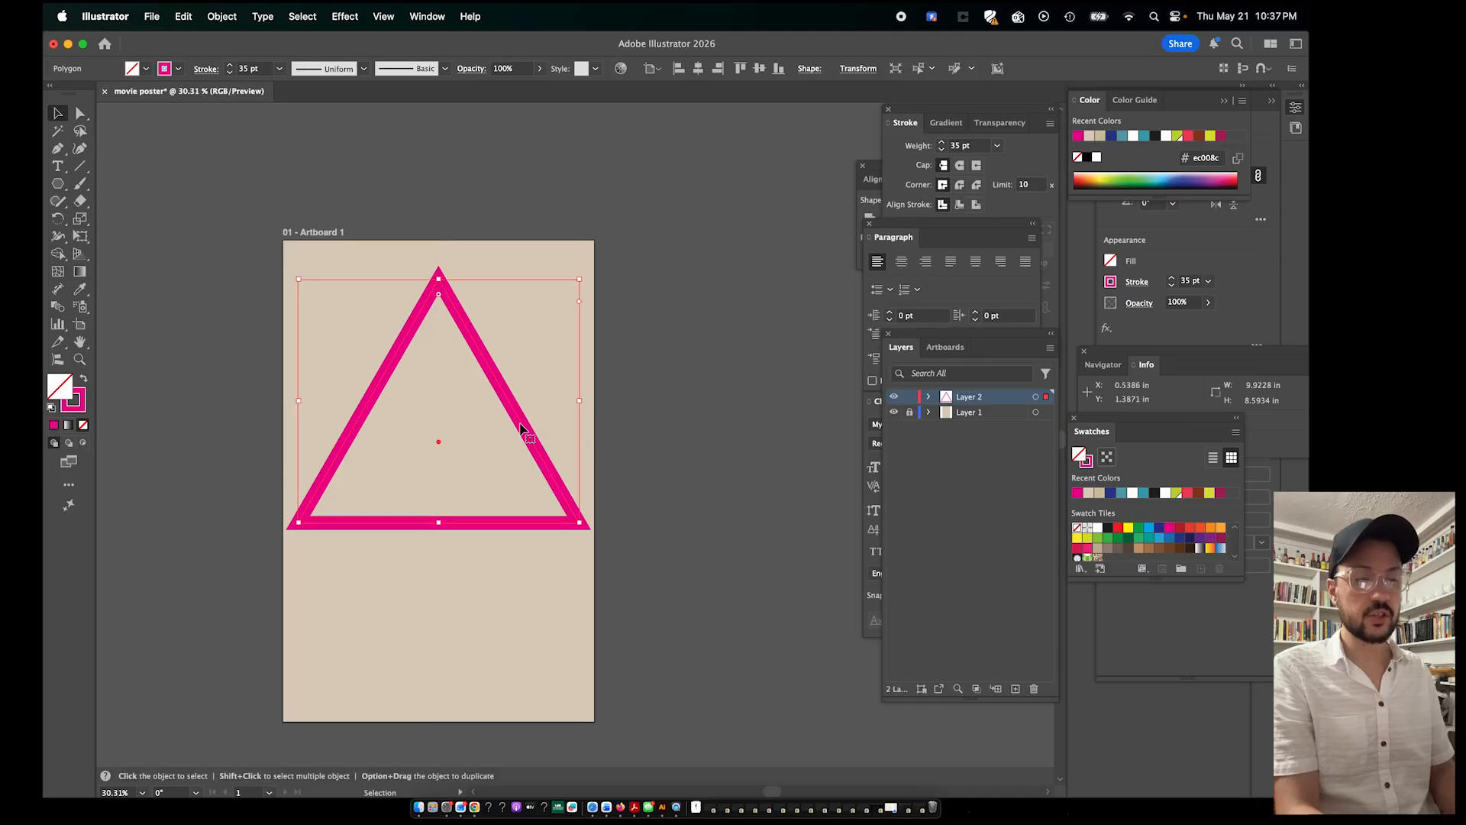
{"action": "left_click", "coordinate": [85, 381]}
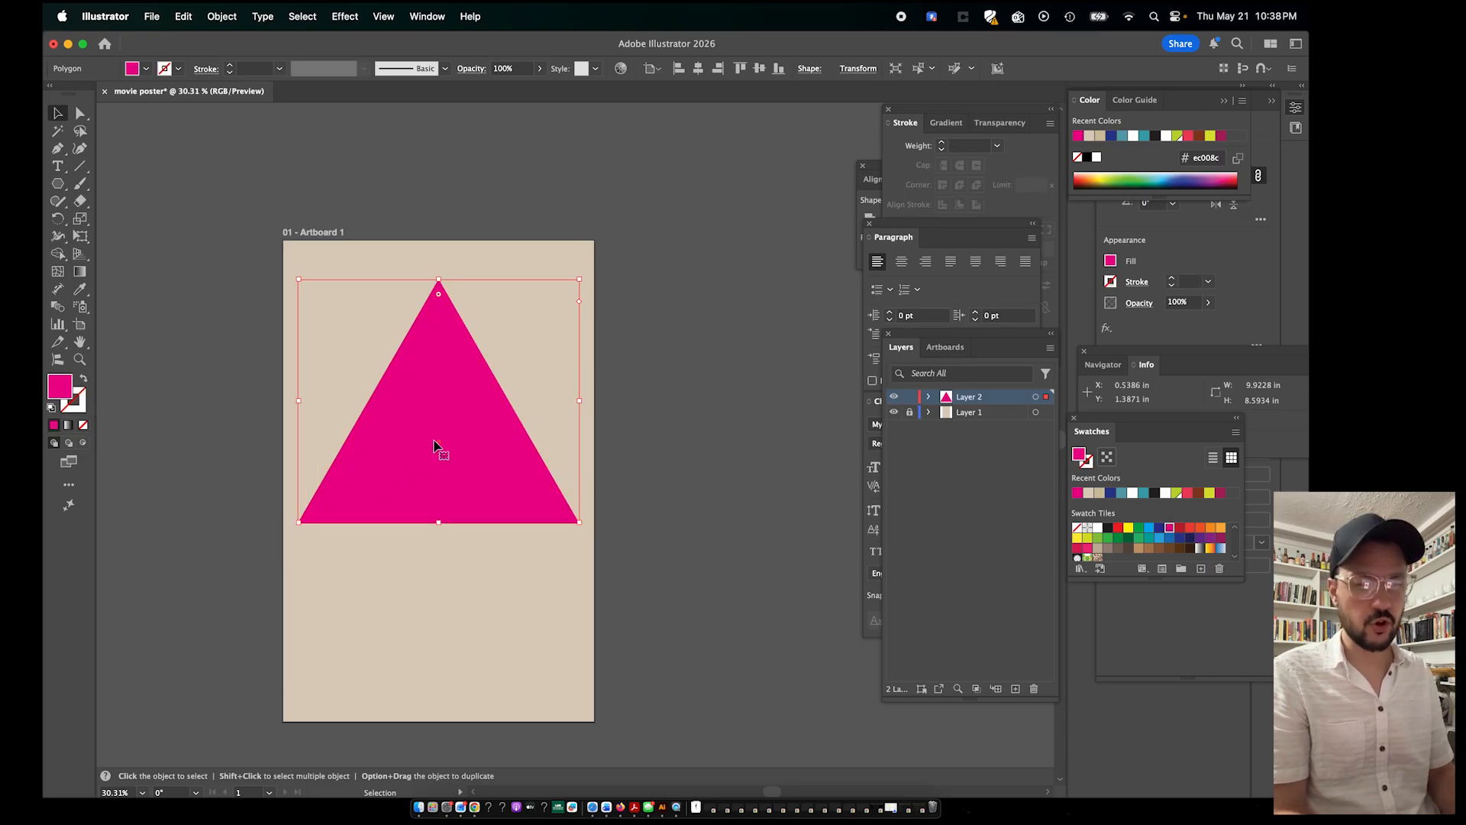
{"action": "left_click", "coordinate": [532, 405]}
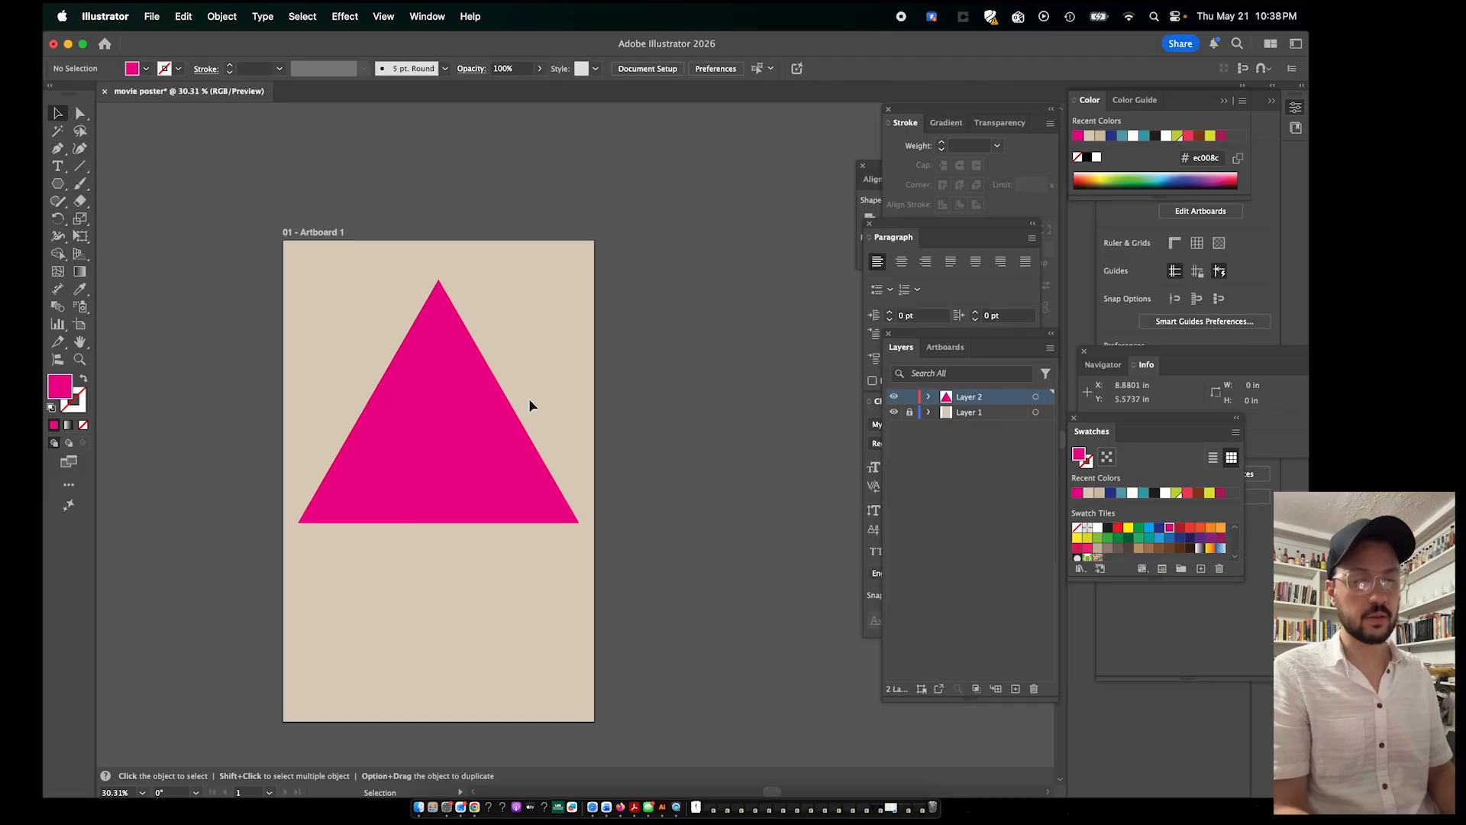
Scale the triangle down proportionally, then narrow and stretch it to about 5.75 by 7.67 in
{"action": "left_click", "coordinate": [498, 434]}
{"action": "left_click_drag", "start_coordinate": [580, 280], "coordinate": [542, 322]}
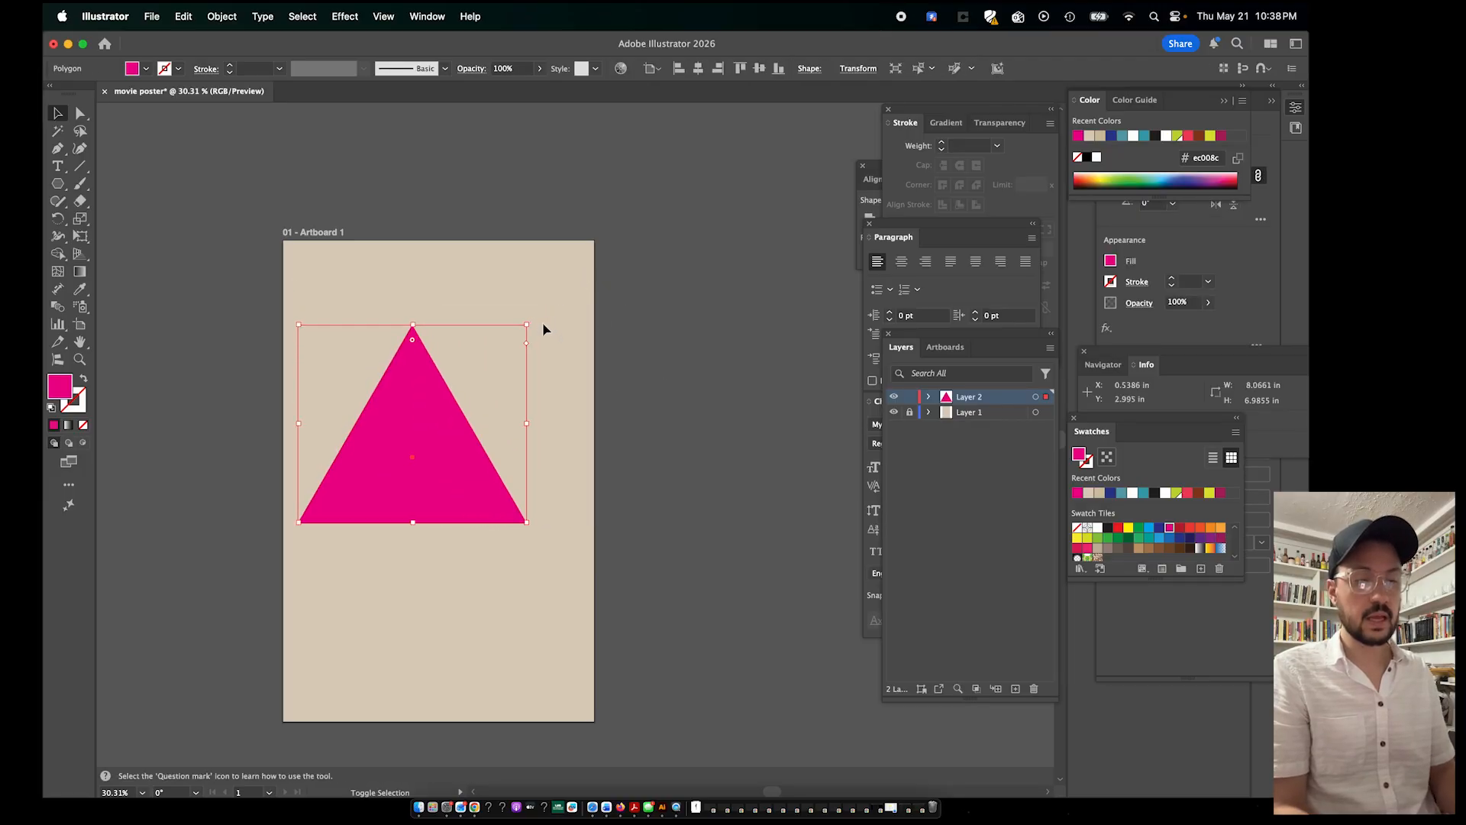
{"action": "left_click_drag", "start_coordinate": [528, 424], "coordinate": [462, 406]}
{"action": "left_click_drag", "start_coordinate": [372, 326], "coordinate": [383, 470]}
{"action": "left_click_drag", "start_coordinate": [383, 475], "coordinate": [395, 312]}
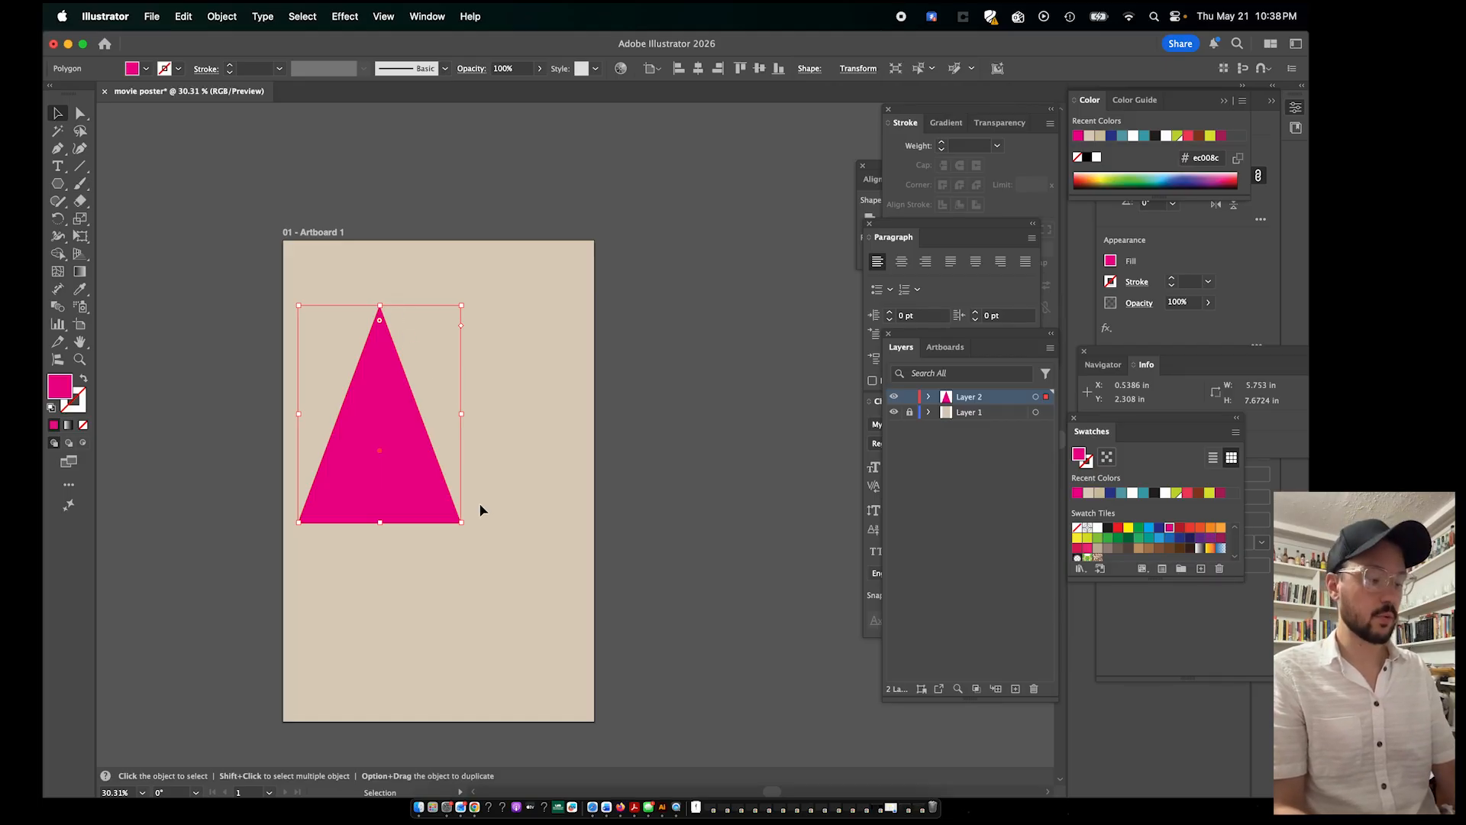
Delete the triangle and draw a closed five-point Pen tool shape about 5.9 by 4.8 in with a V notch in its top edge
{"action": "key", "text": "Delete"}
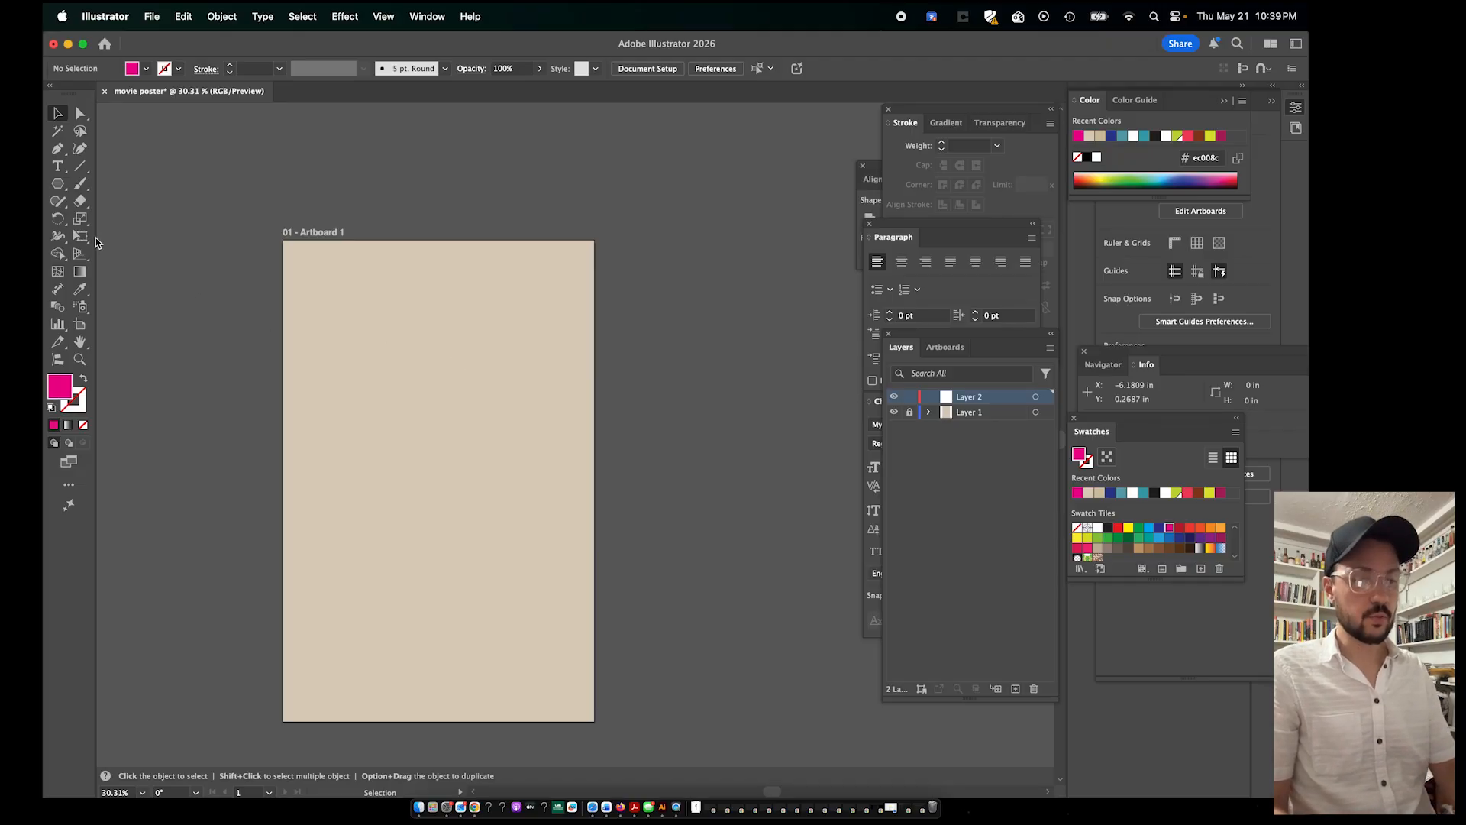
{"action": "key", "text": "p"}
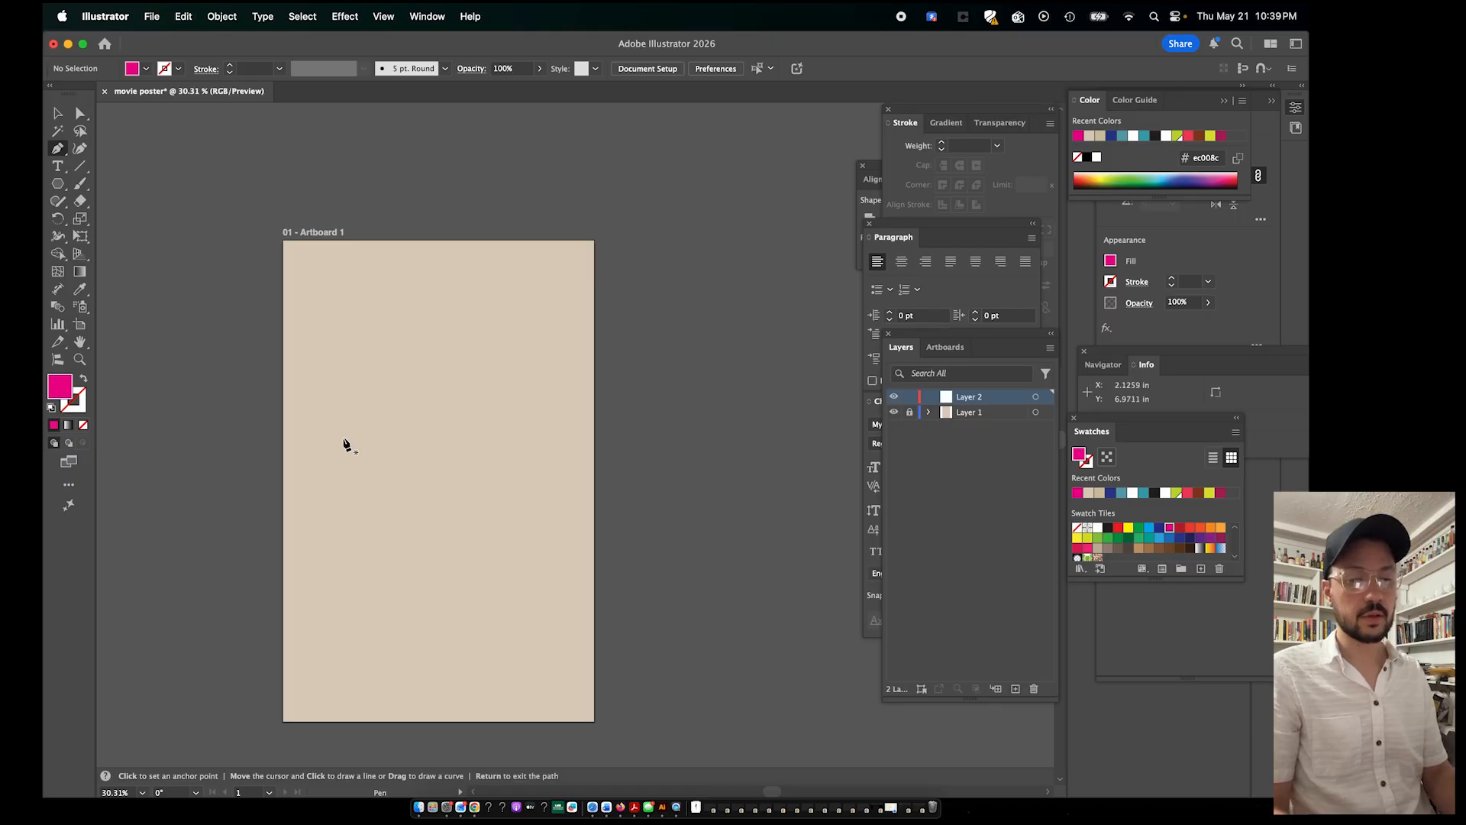
{"action": "left_click", "coordinate": [339, 442]}
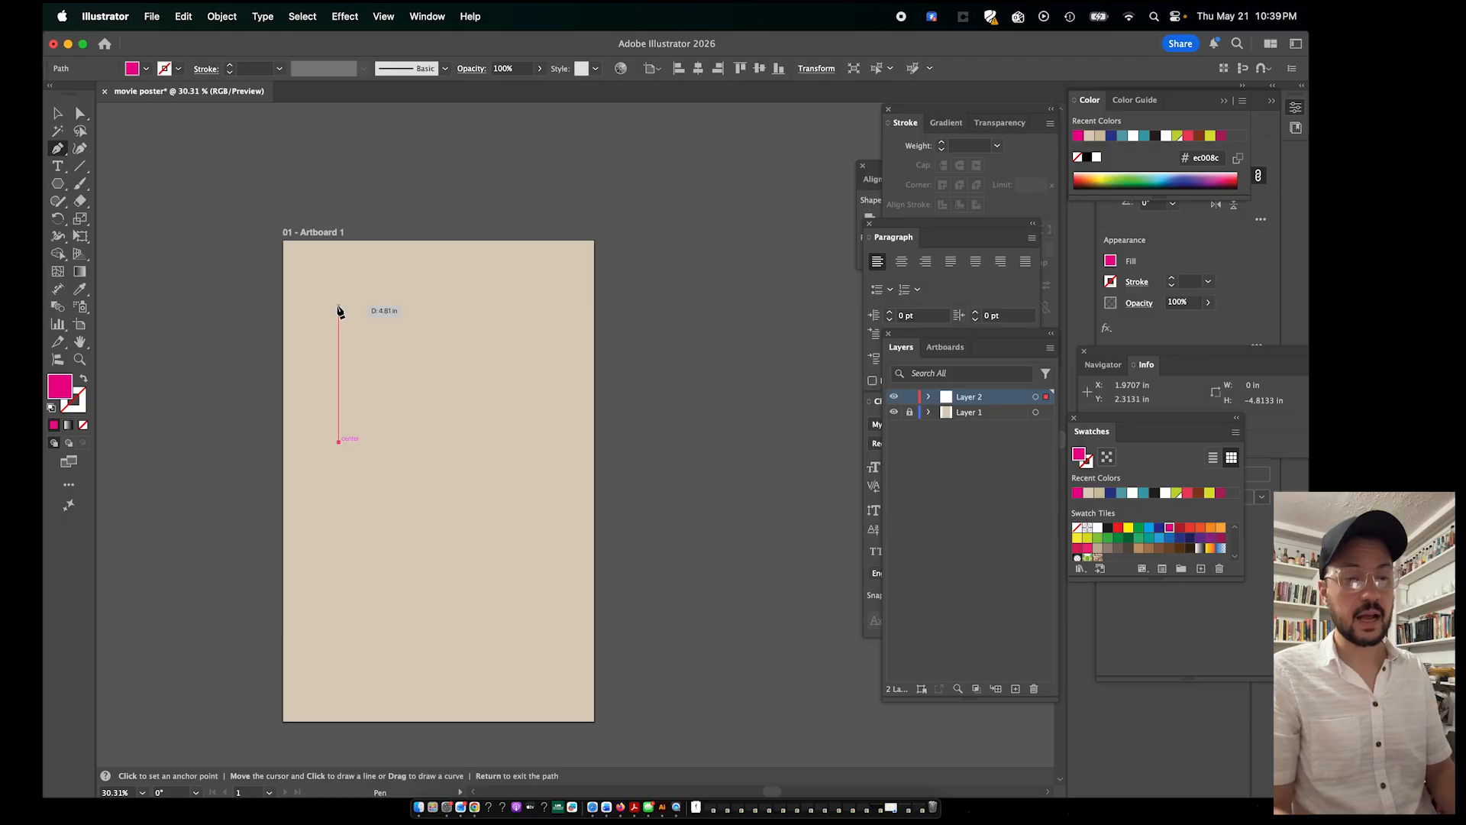
{"action": "left_click", "coordinate": [339, 306]}
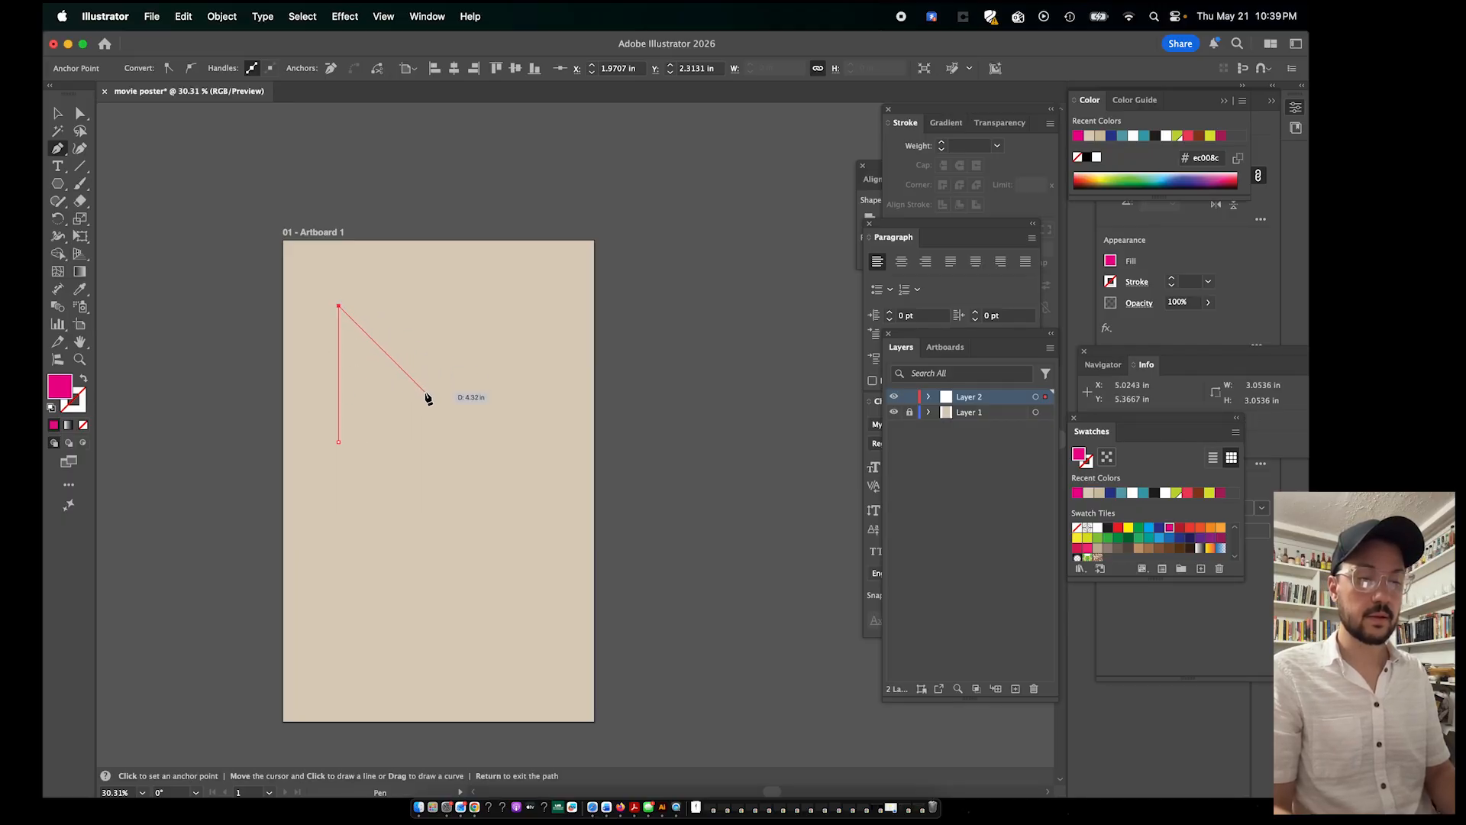
{"action": "left_click", "coordinate": [426, 394]}
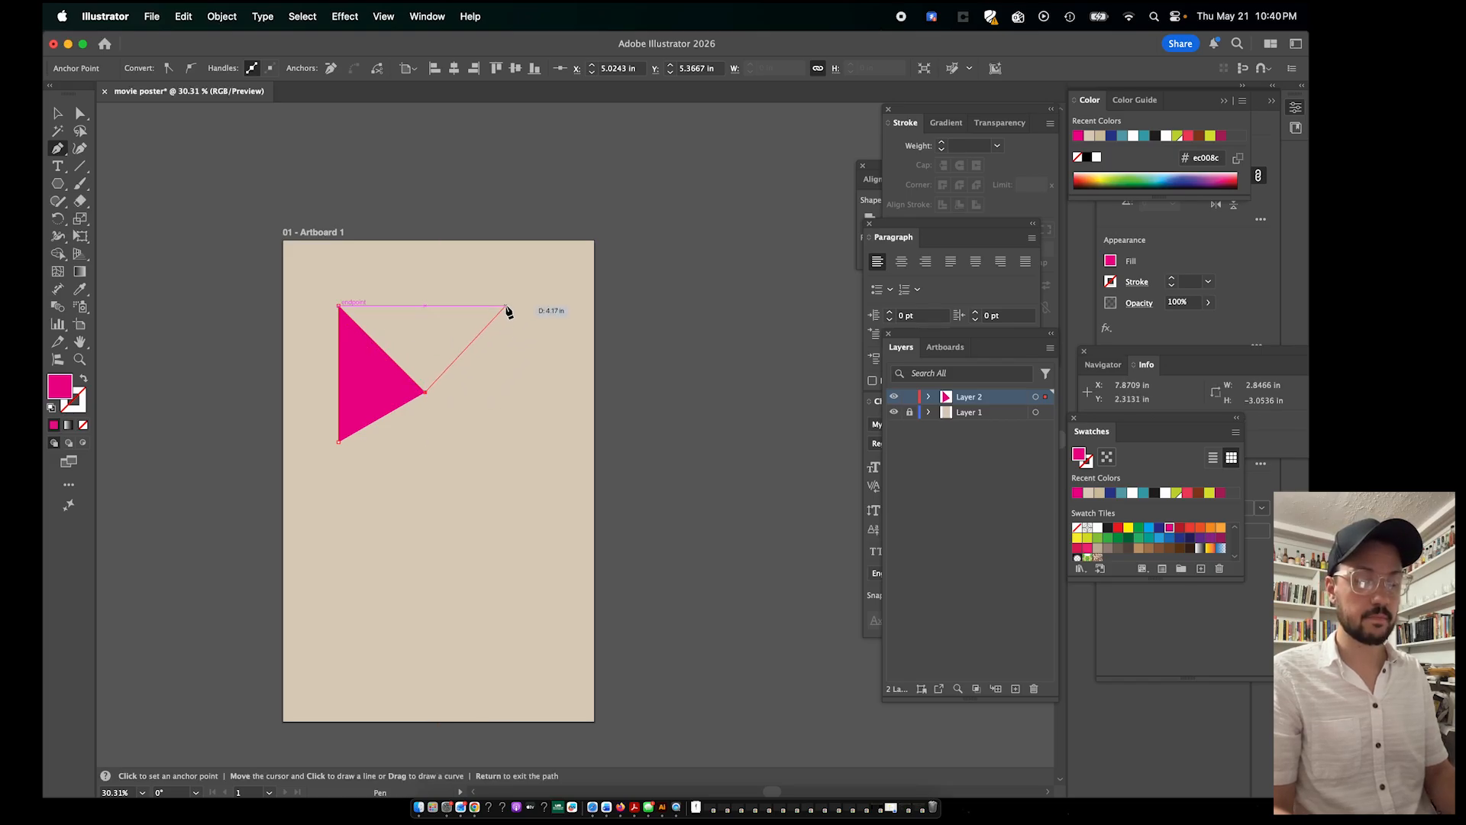
{"action": "left_click", "coordinate": [506, 306]}
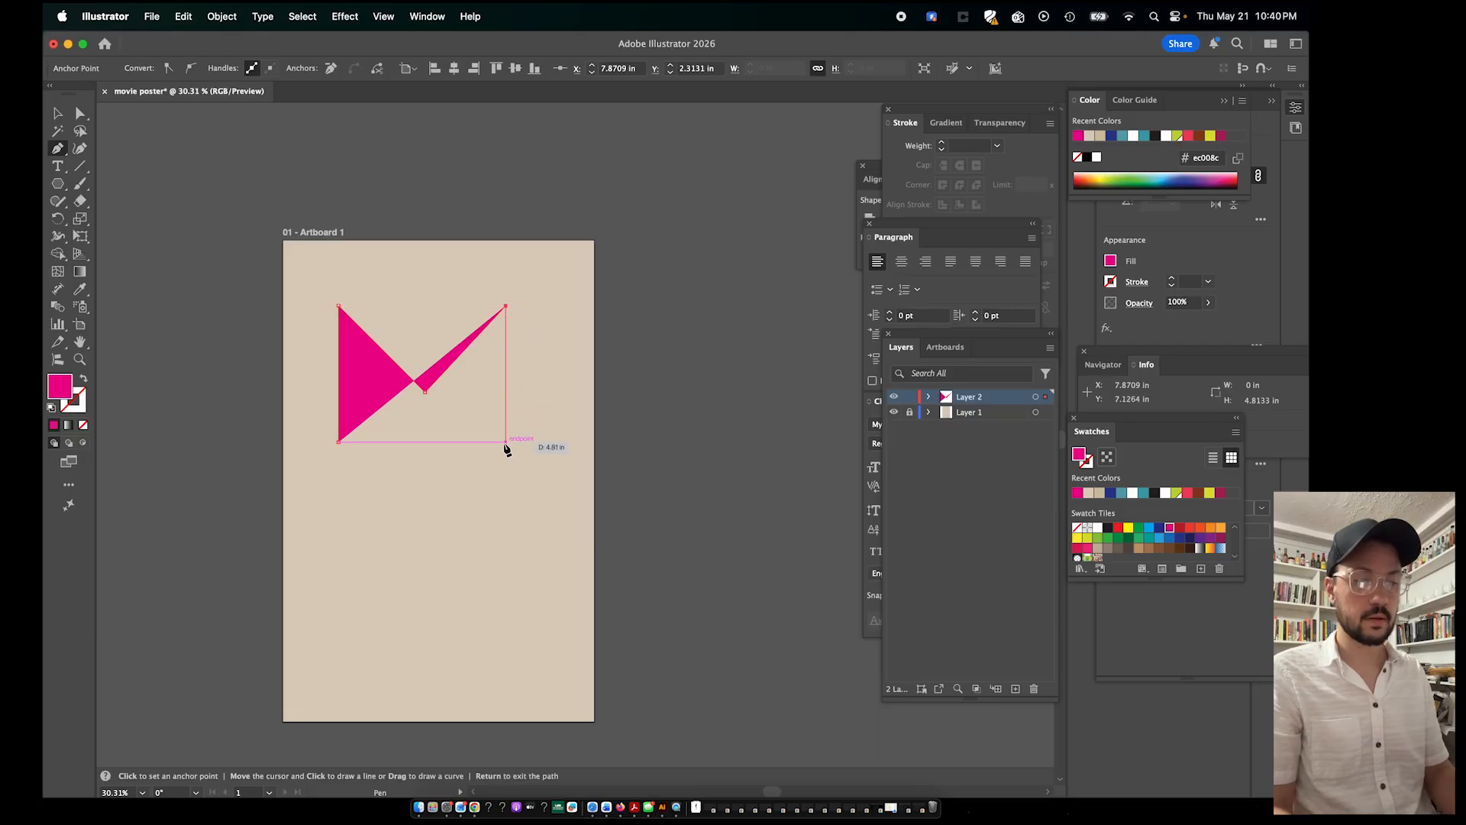
{"action": "left_click", "coordinate": [505, 443]}
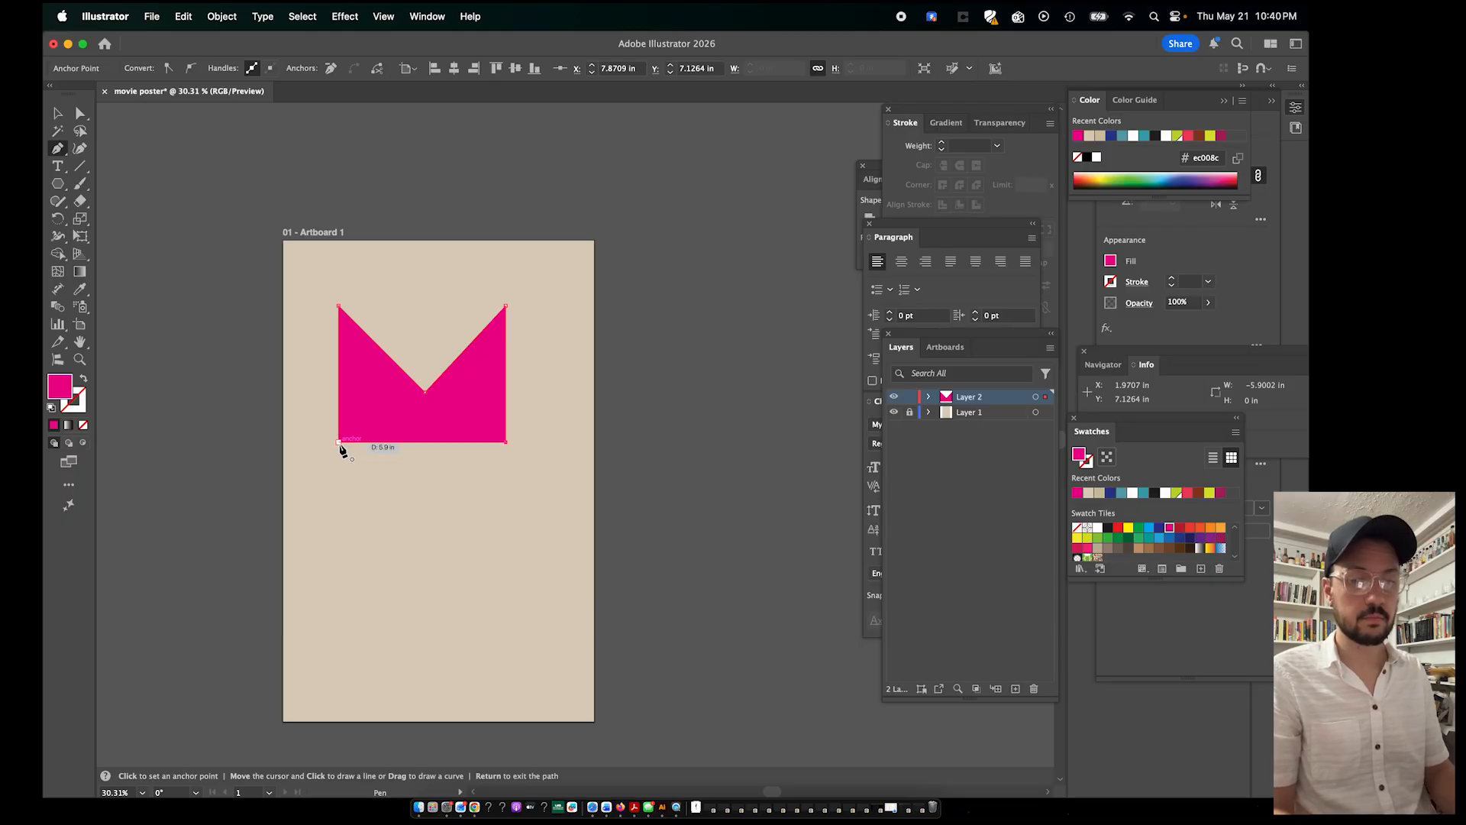
{"action": "left_click", "coordinate": [340, 443]}
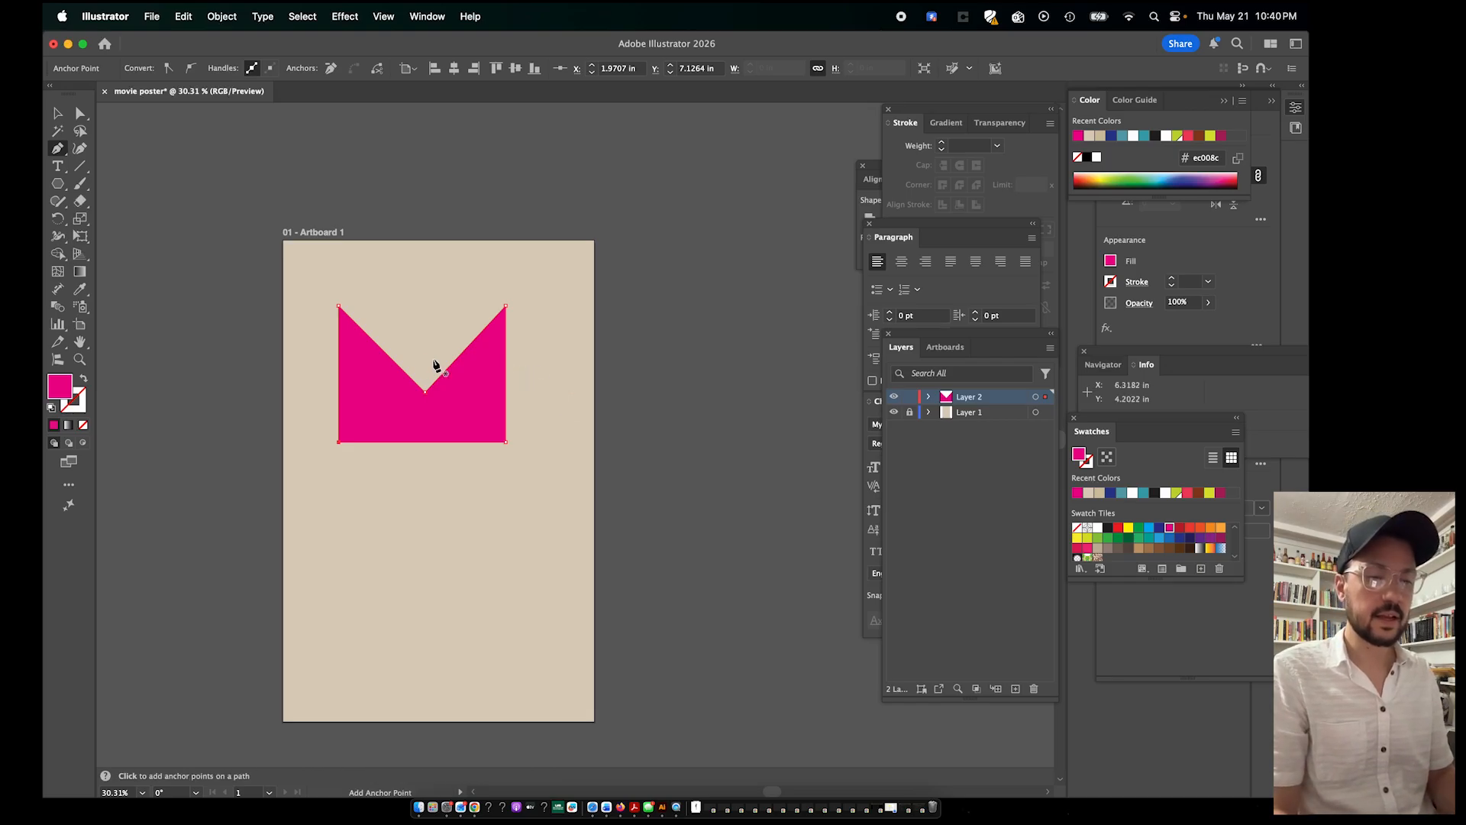
Move the notched shape about 0.6 in right and 2.1 in down on the artboard, and deselect it
{"action": "left_click", "coordinate": [55, 115]}
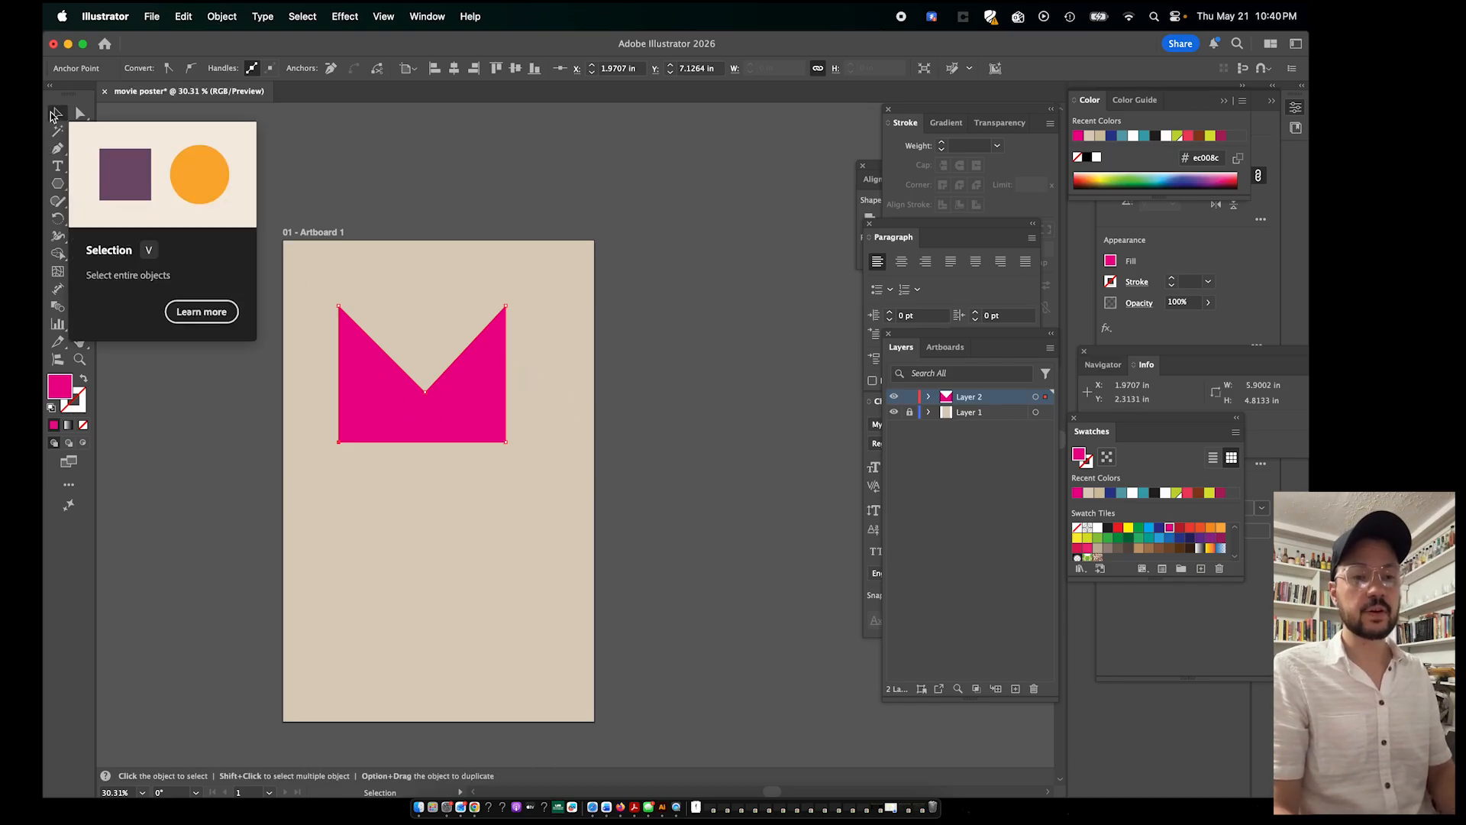
{"action": "mouse_move", "coordinate": [487, 443]}
{"action": "left_mouse_down"}
{"action": "mouse_move", "coordinate": [493, 546]}
{"action": "mouse_move", "coordinate": [495, 482]}
{"action": "mouse_move", "coordinate": [503, 504]}
{"action": "left_mouse_up"}
{"action": "left_click", "coordinate": [609, 394]}
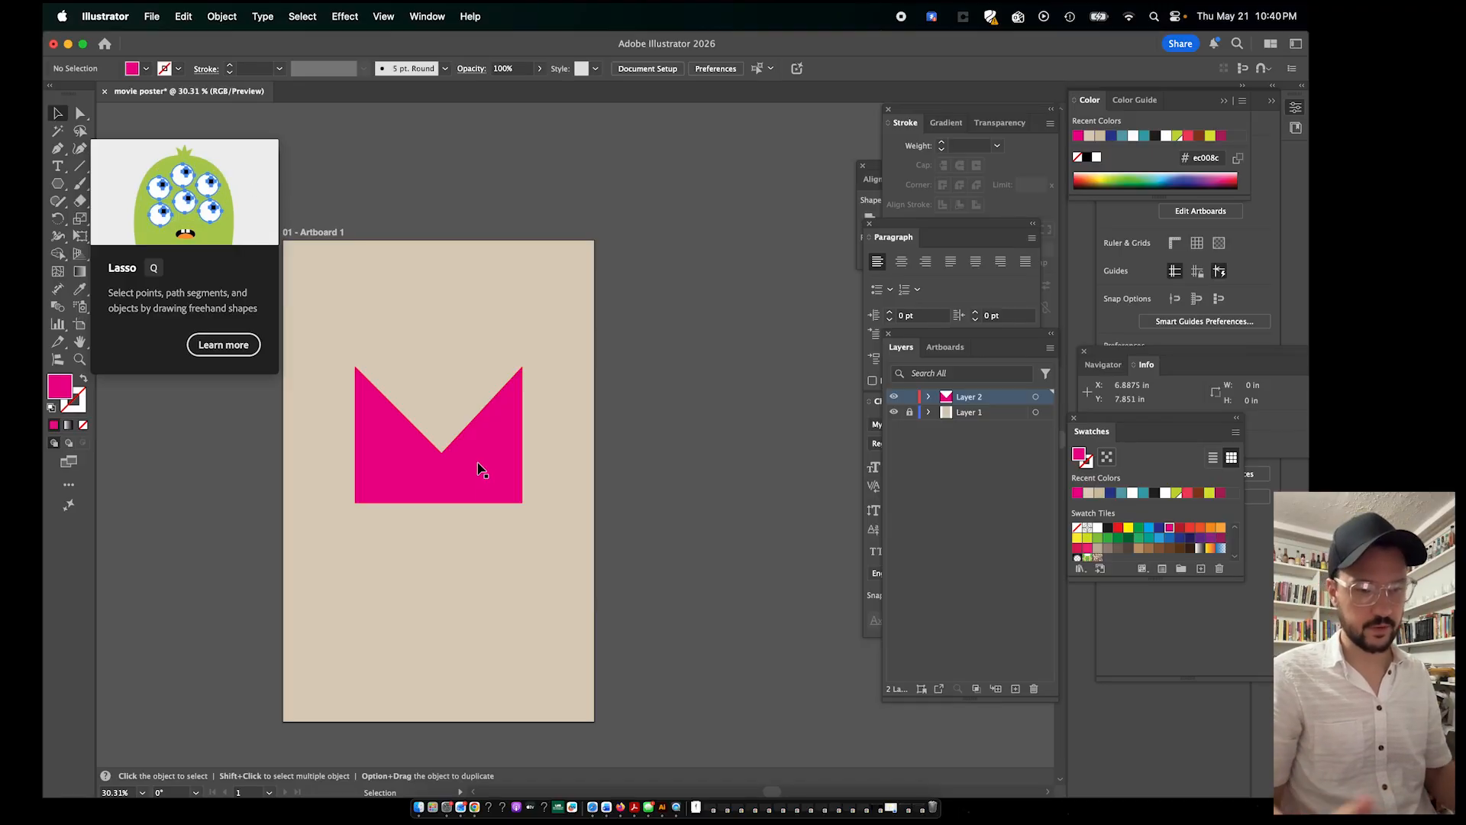
Raise only the notch's anchor point to about X 5.5 in, Y 6.87 in with the Direct Selection tool
{"action": "scroll", "coordinate": [441, 463], "scroll_direction": "up", "scroll_amount": 5}
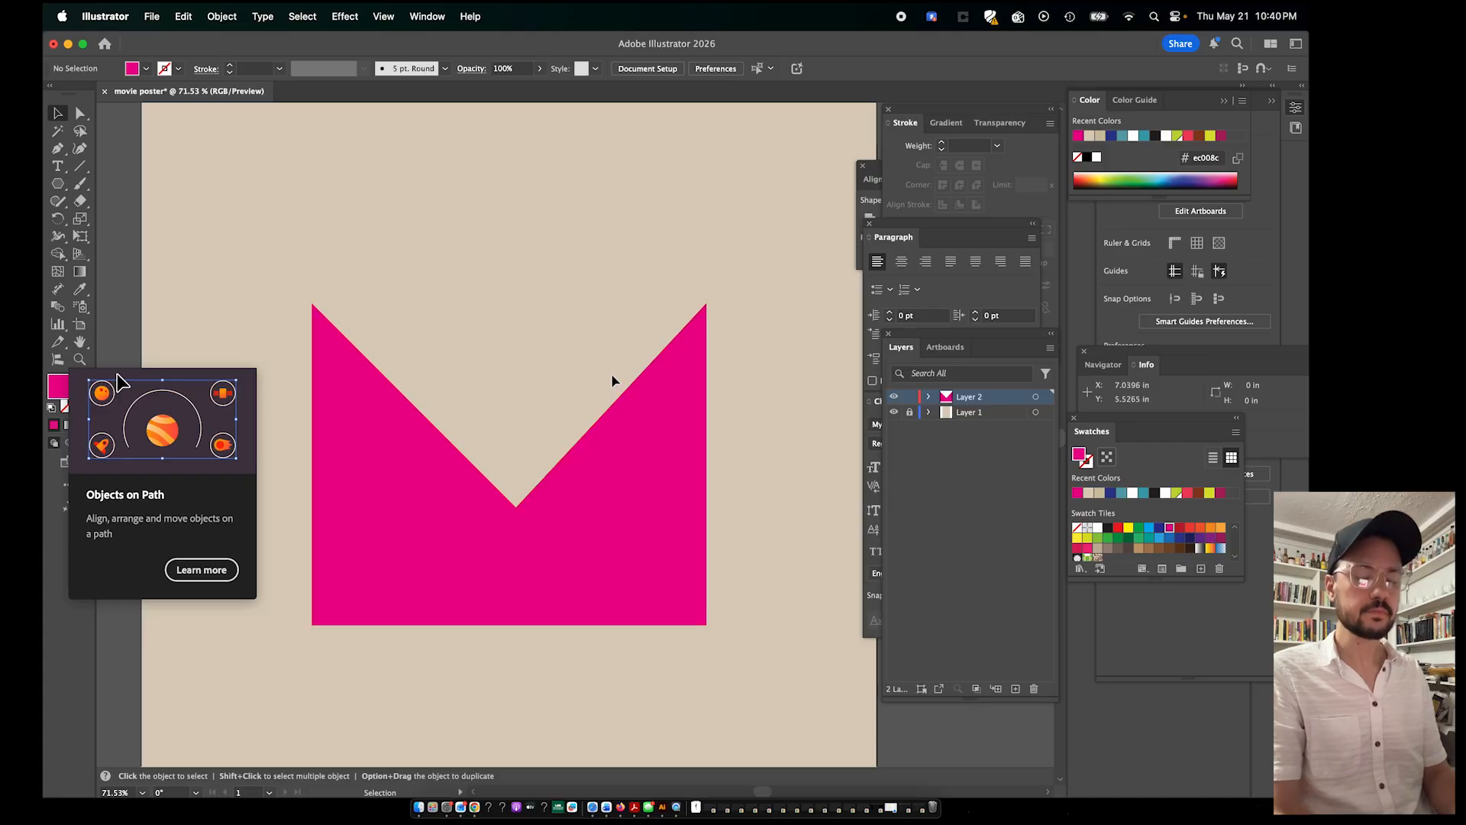
{"action": "left_click", "coordinate": [606, 529]}
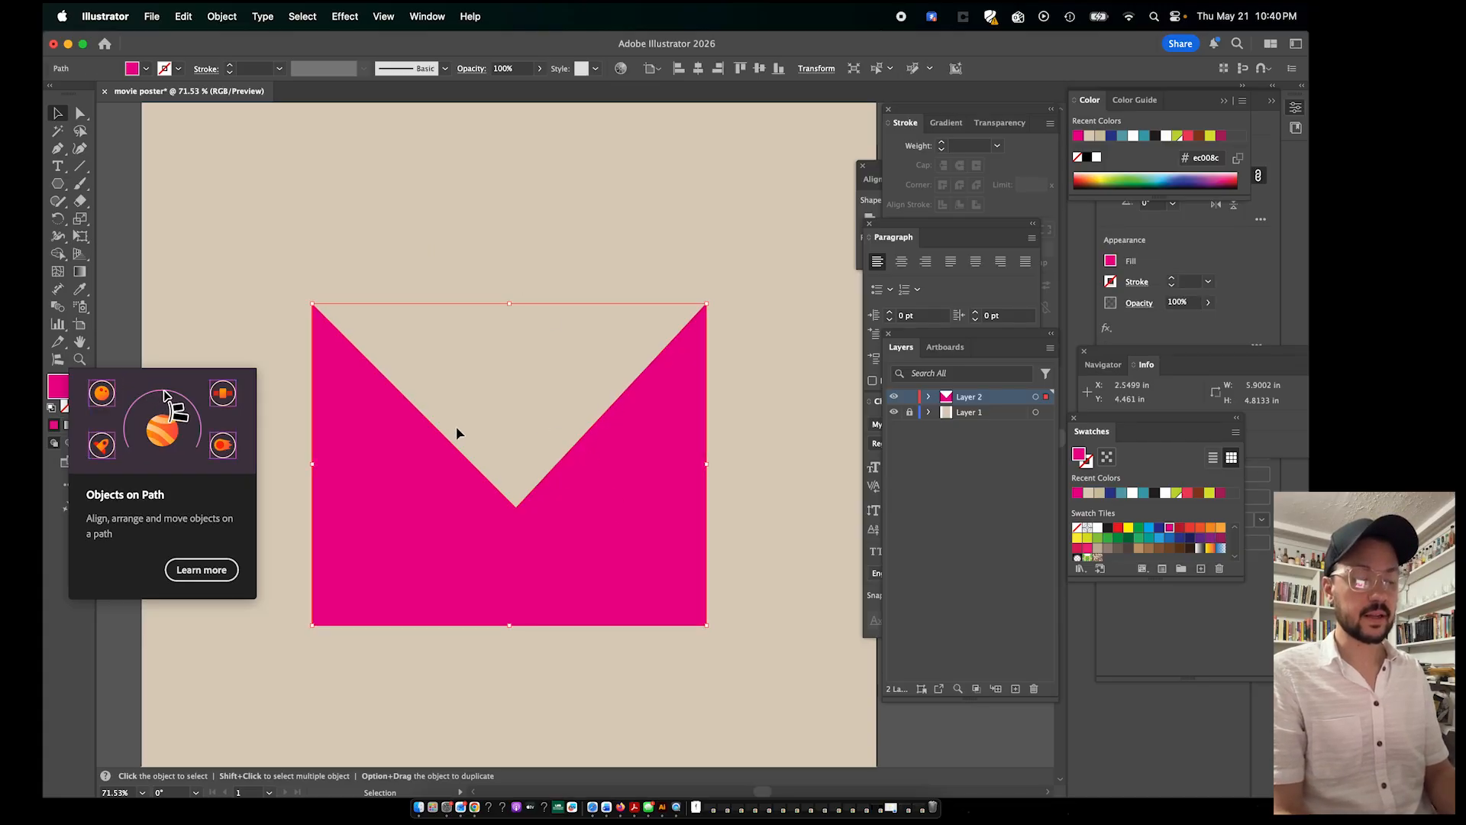
{"action": "left_click", "coordinate": [79, 116]}
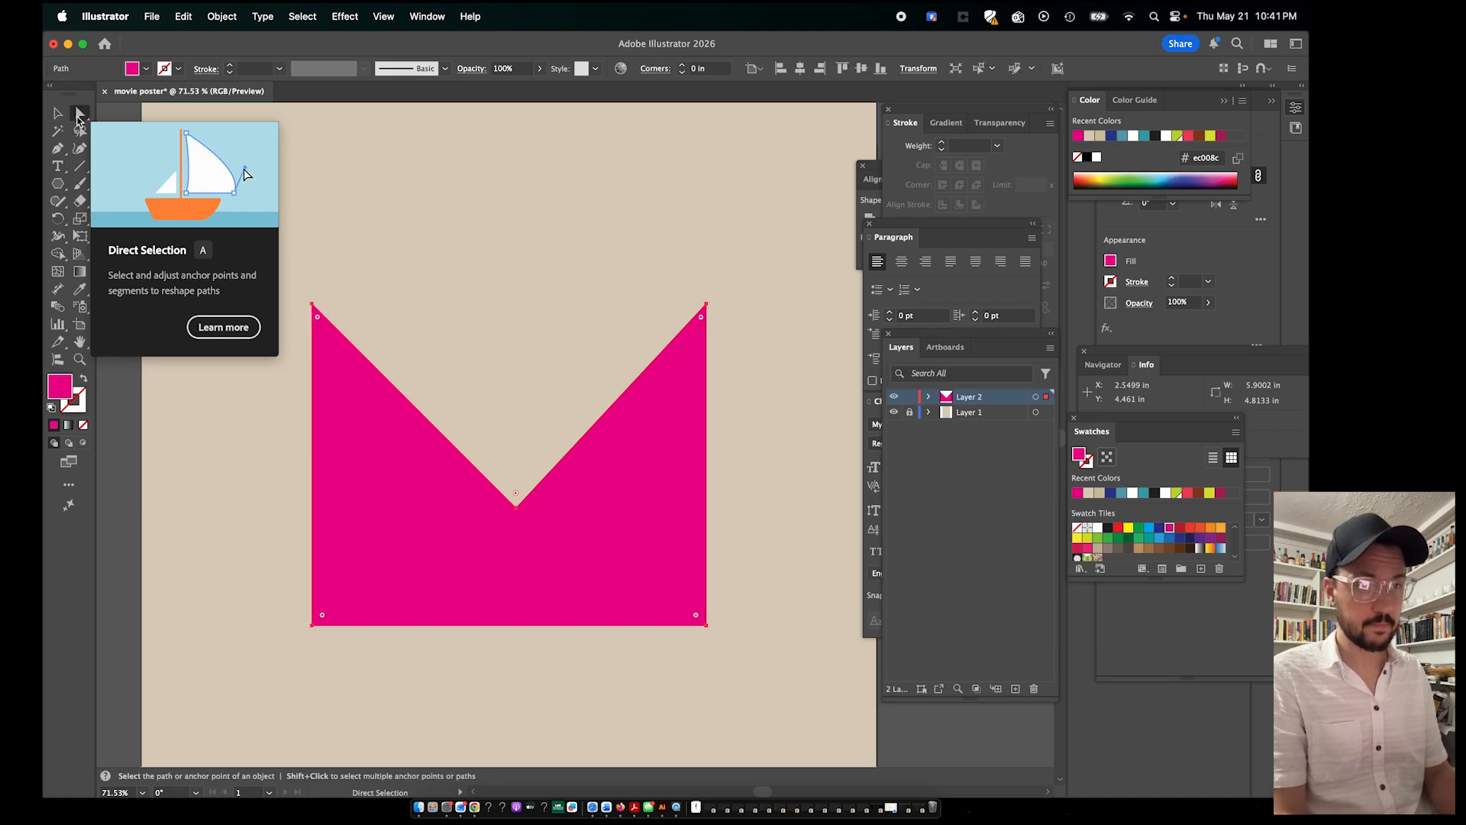
{"action": "left_click", "coordinate": [518, 509]}
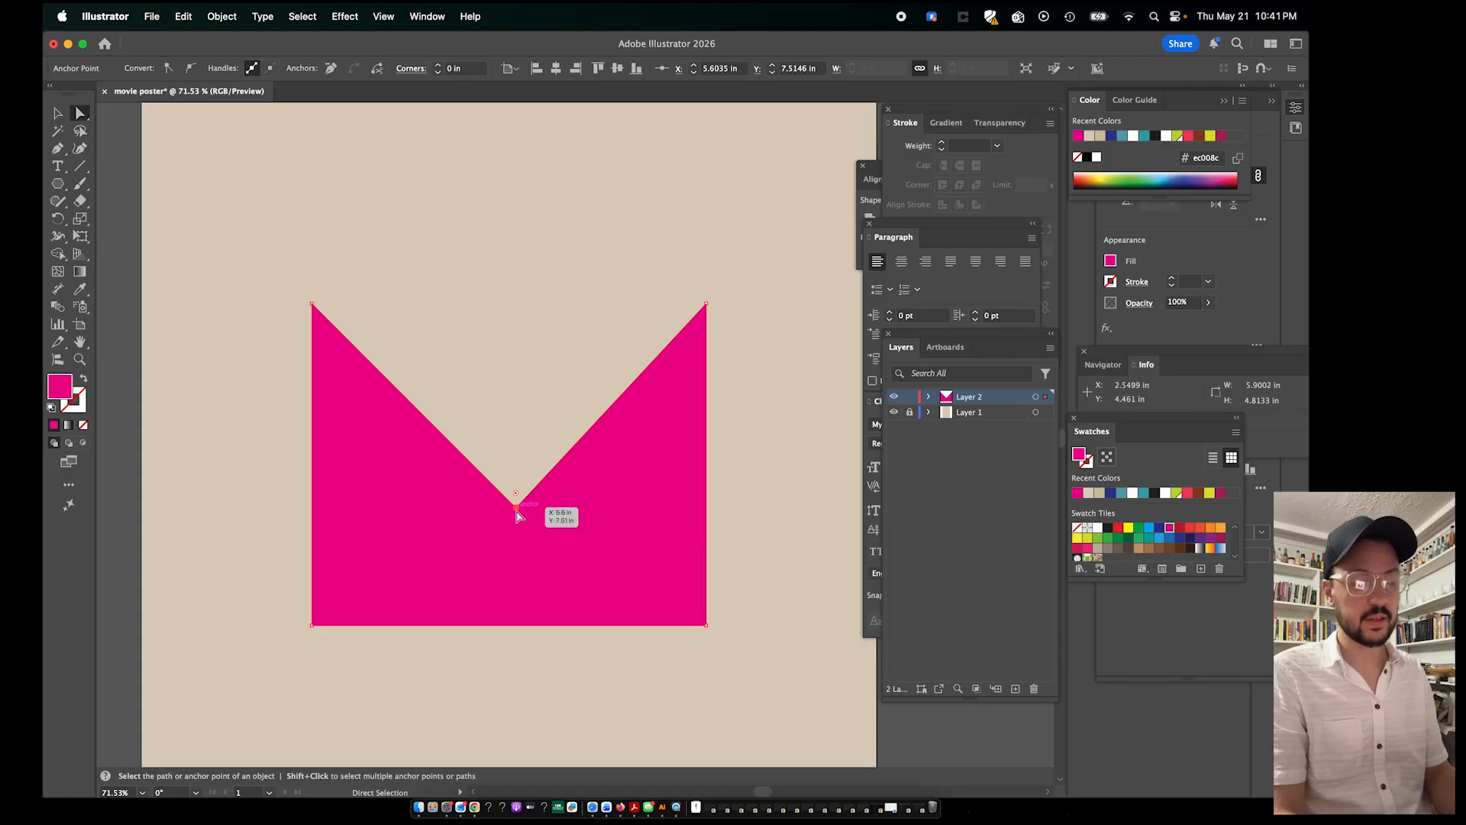
{"action": "left_click_drag", "start_coordinate": [516, 515], "coordinate": [510, 464]}
{"action": "left_click", "coordinate": [595, 313]}
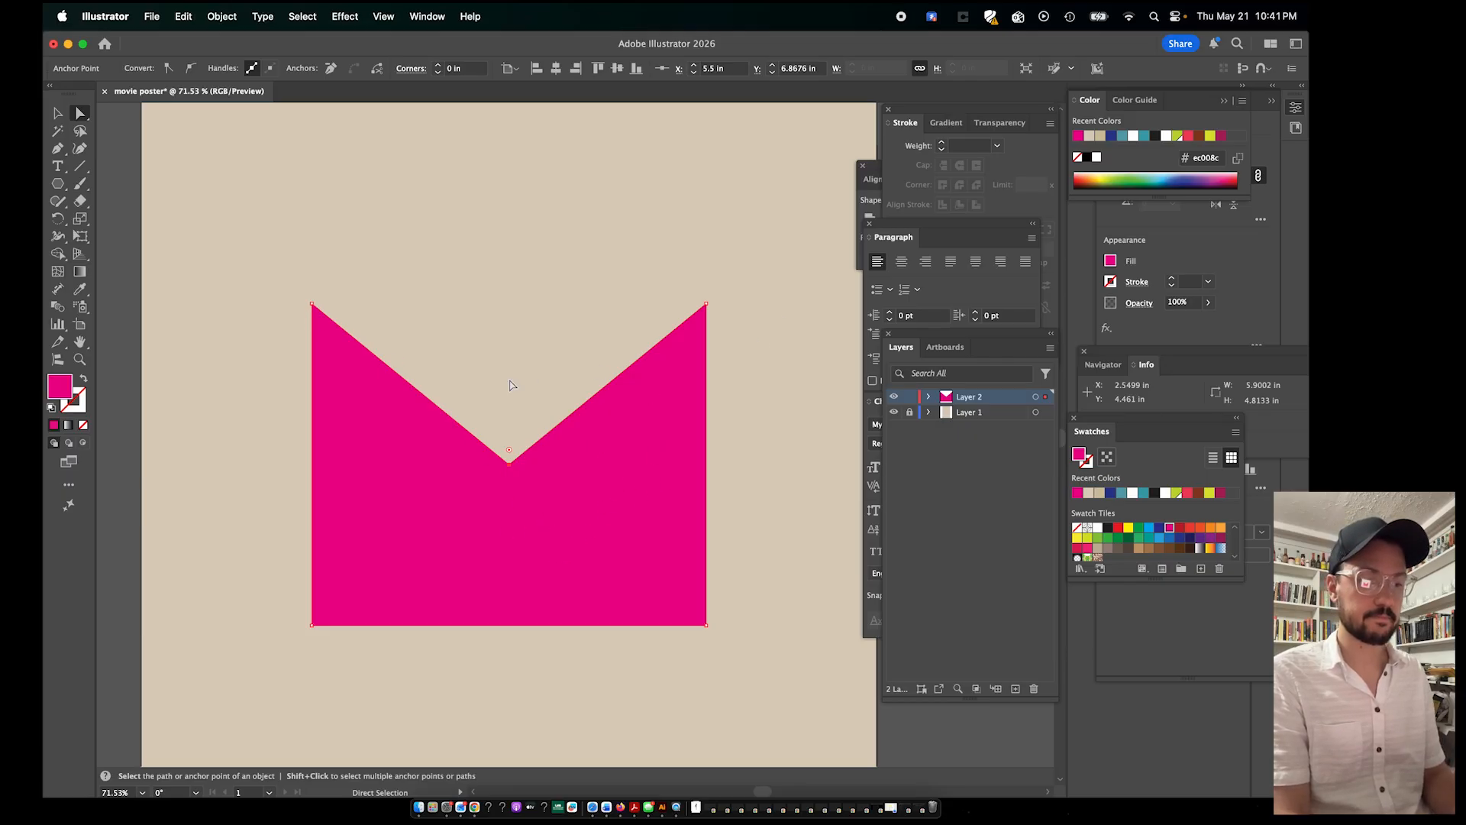
Move the shape's two bottom anchors inward and up to Y 8.5 in, with the right one at about X 7.24 in, forming a crown
{"action": "key", "text": "v"}
{"action": "key", "text": "a"}
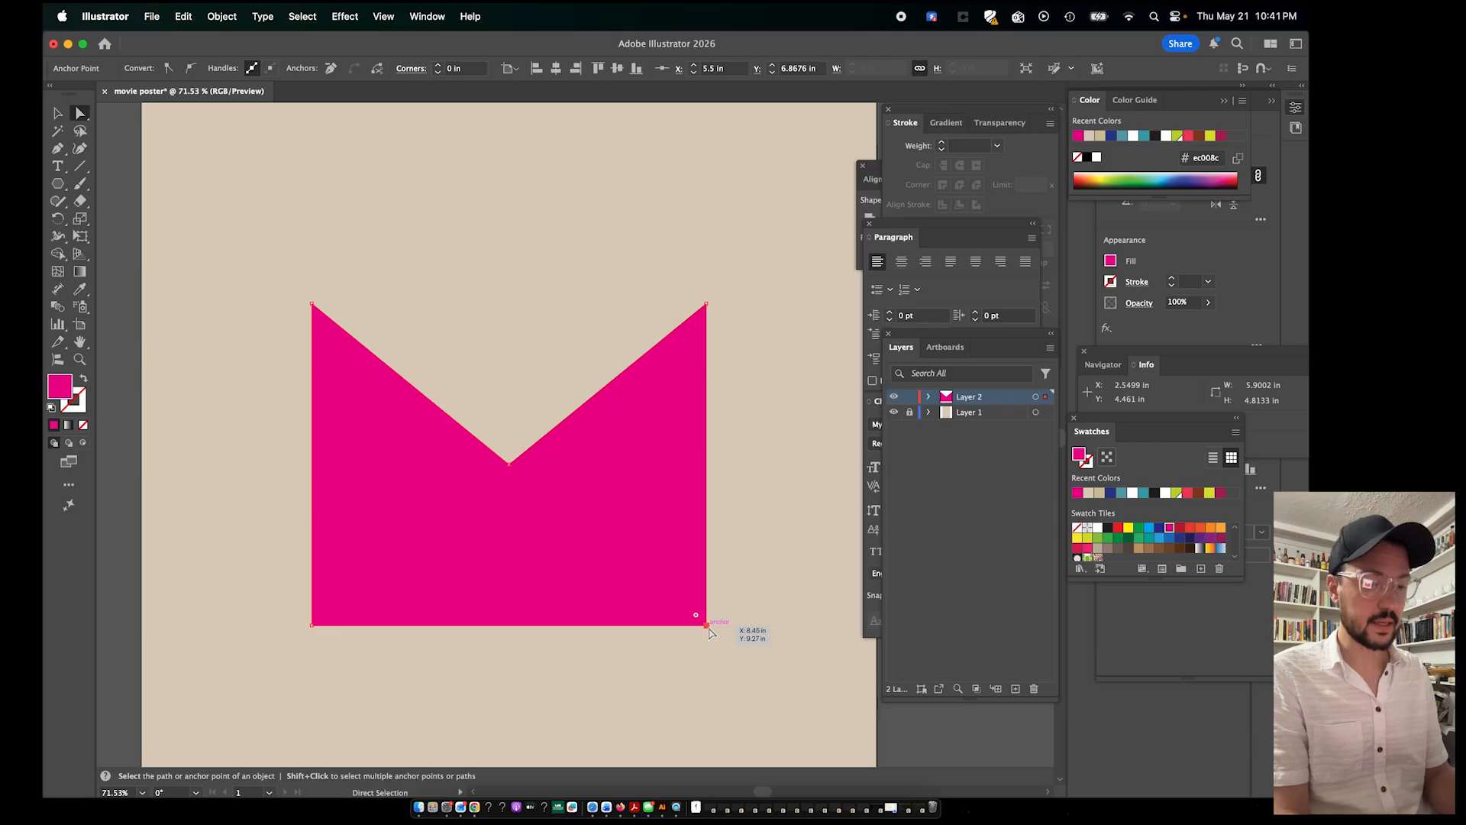
{"action": "left_click_drag", "start_coordinate": [710, 632], "coordinate": [626, 574]}
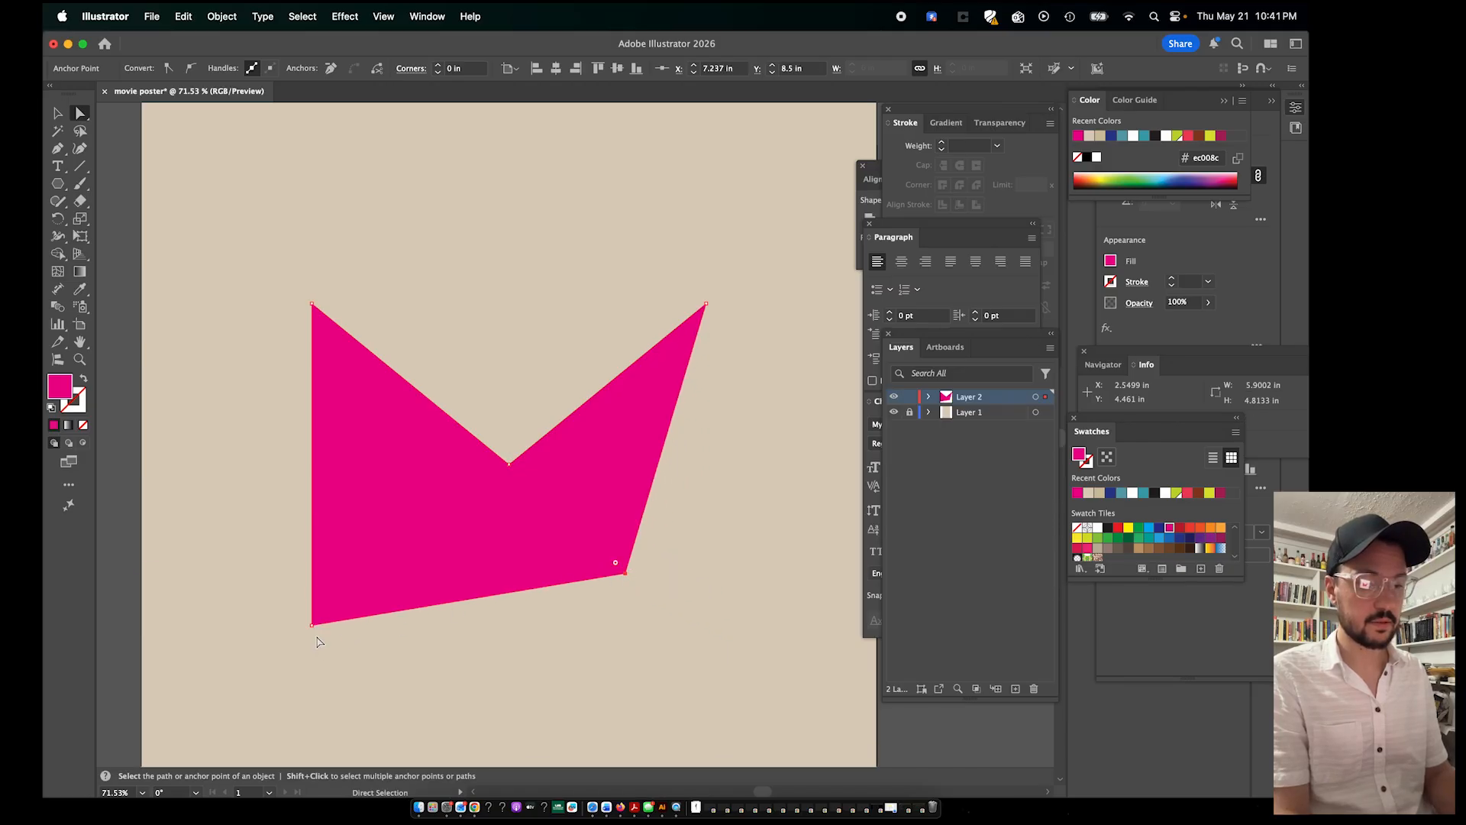
{"action": "left_click_drag", "start_coordinate": [312, 625], "coordinate": [400, 574]}
{"action": "left_click", "coordinate": [443, 668]}
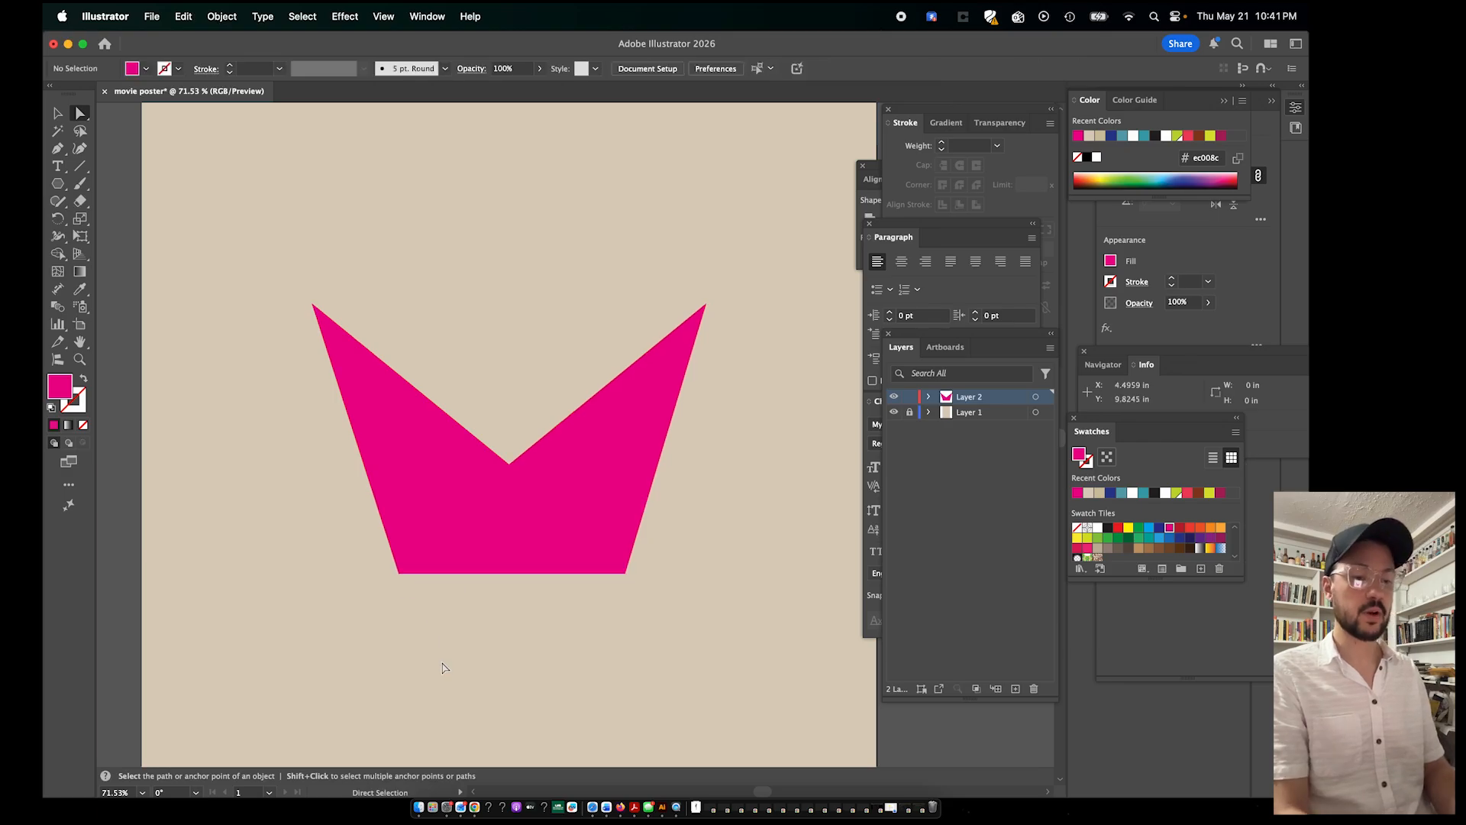
{"action": "scroll", "coordinate": [442, 668], "scroll_direction": "down", "scroll_amount": 5}
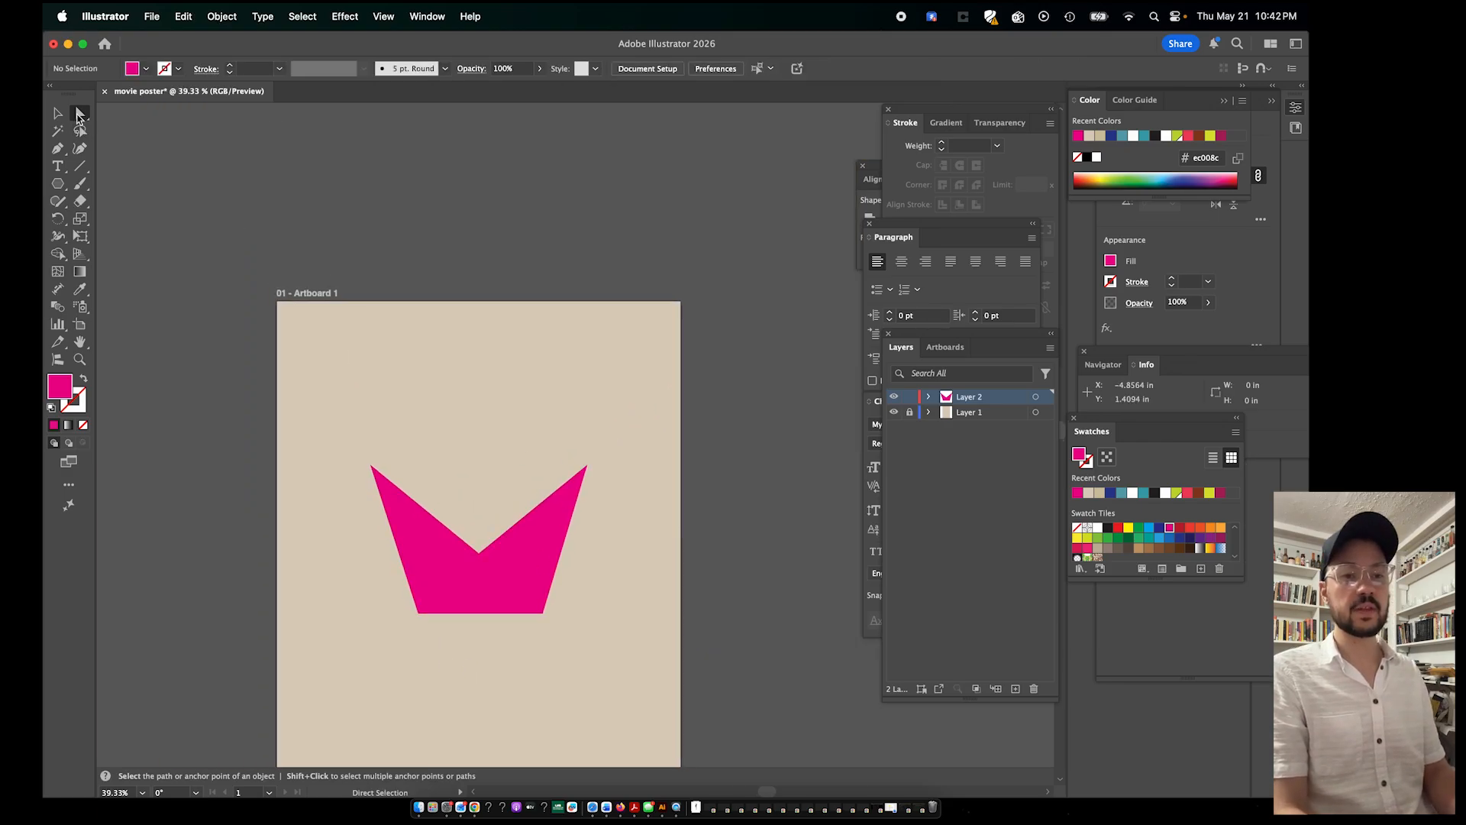
{"action": "scroll", "coordinate": [651, 582], "scroll_direction": "down", "scroll_amount": 5}
{"action": "scroll", "coordinate": [652, 583], "scroll_direction": "left", "scroll_amount": 2}
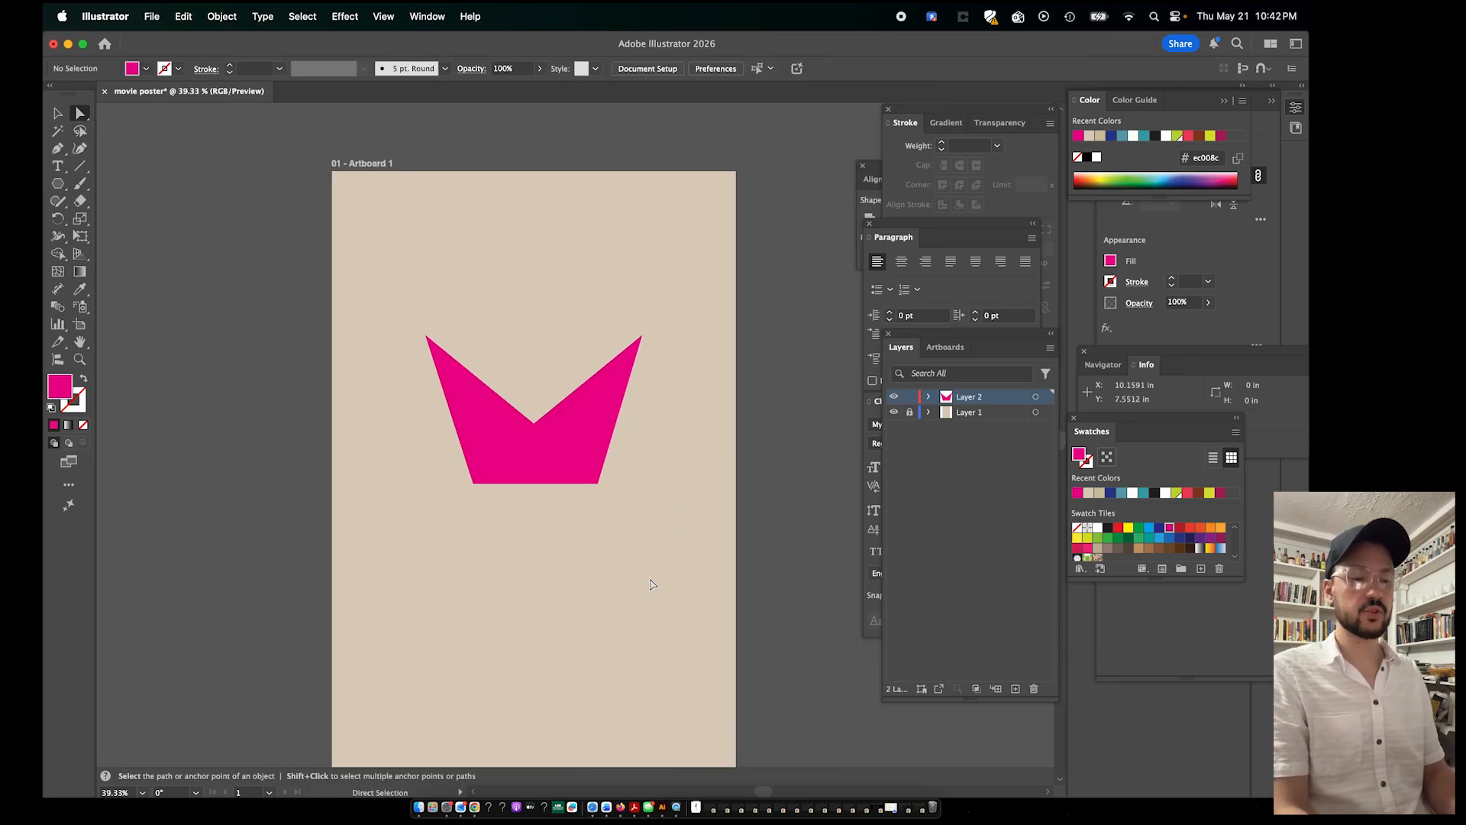
Delete the magenta crown shape from the artboard
{"action": "key", "text": "v"}
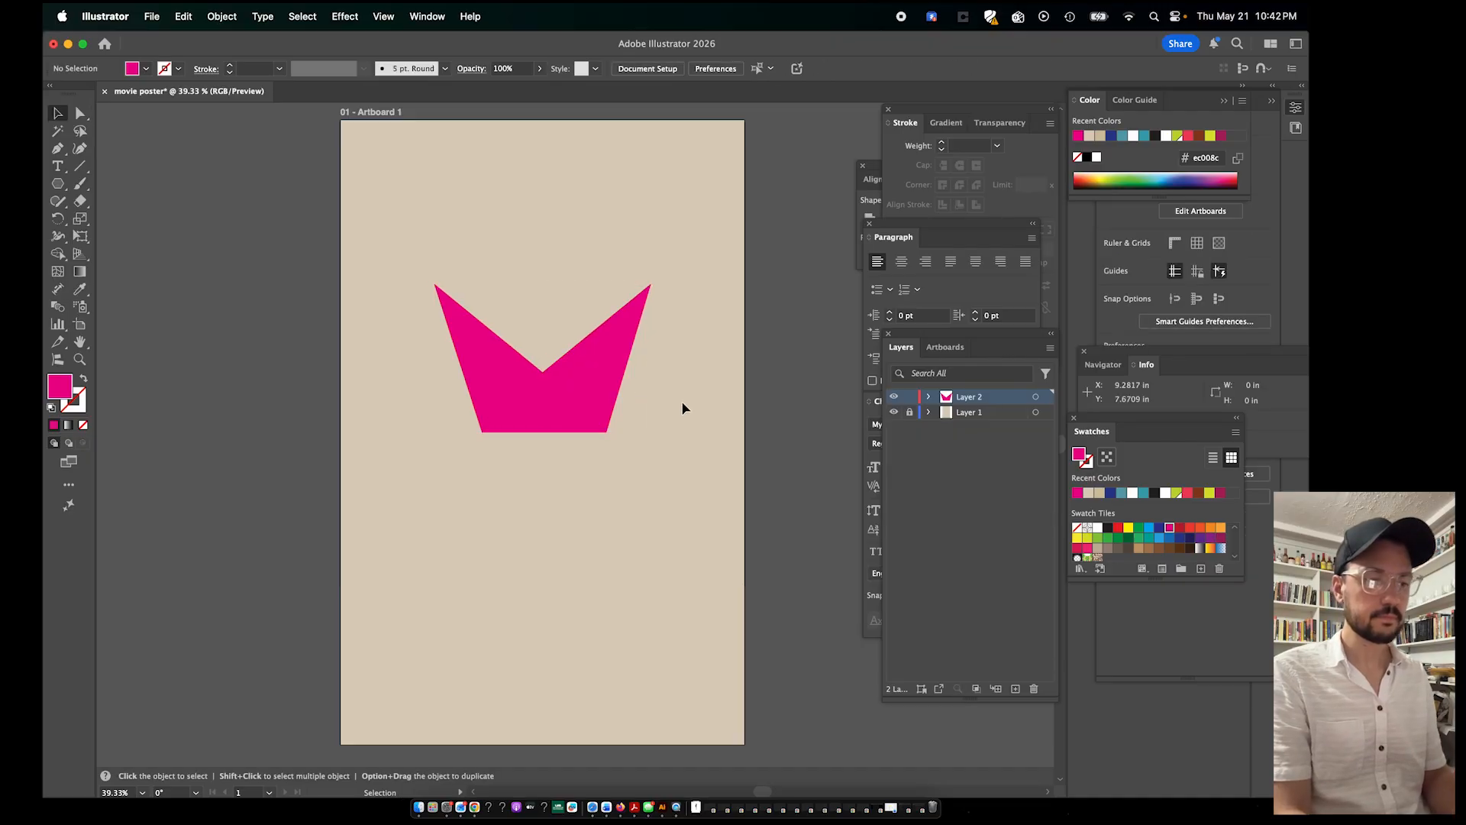
{"action": "left_click", "coordinate": [581, 405]}
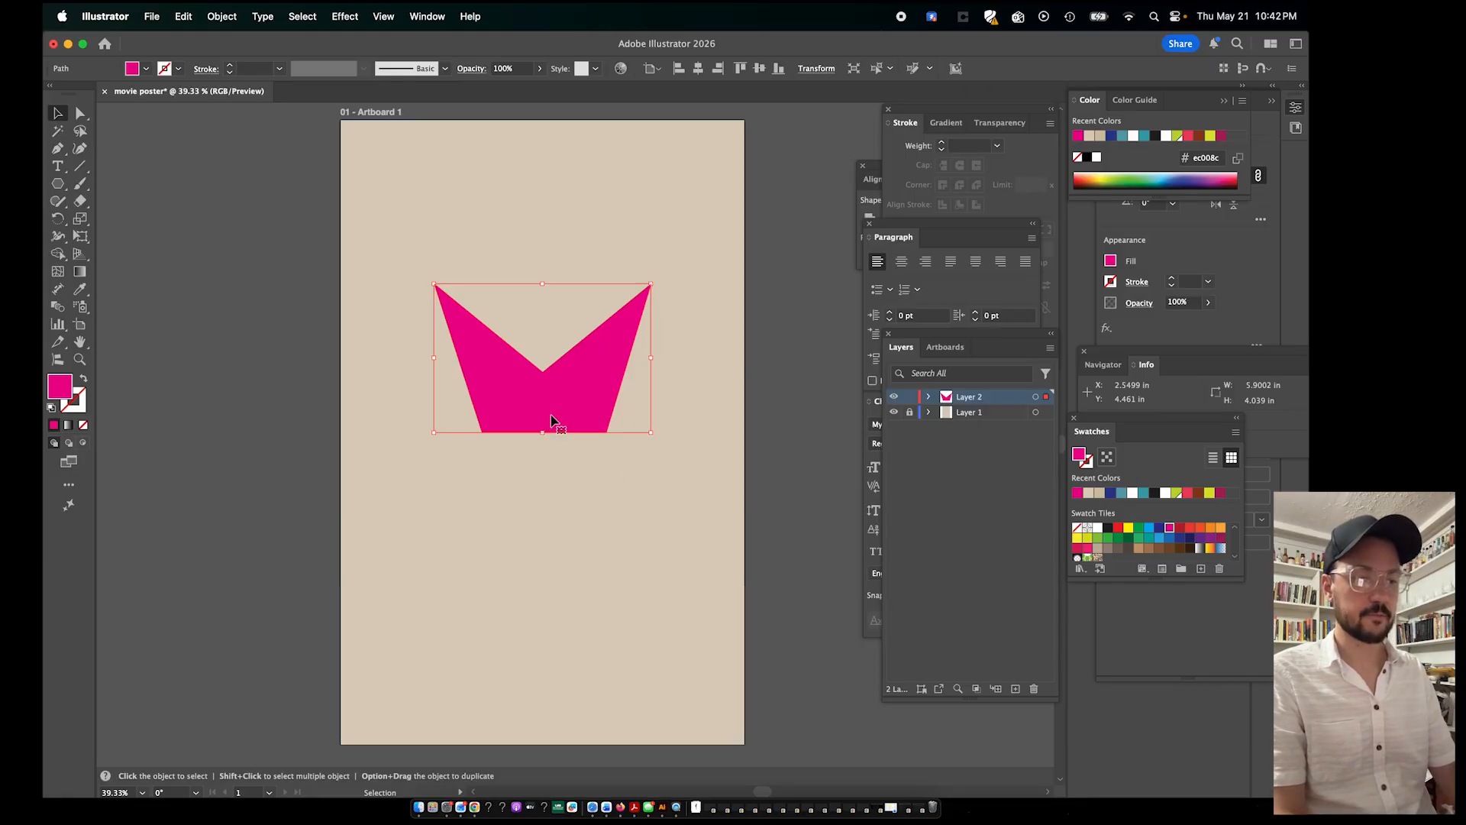
{"action": "key", "text": "Delete"}
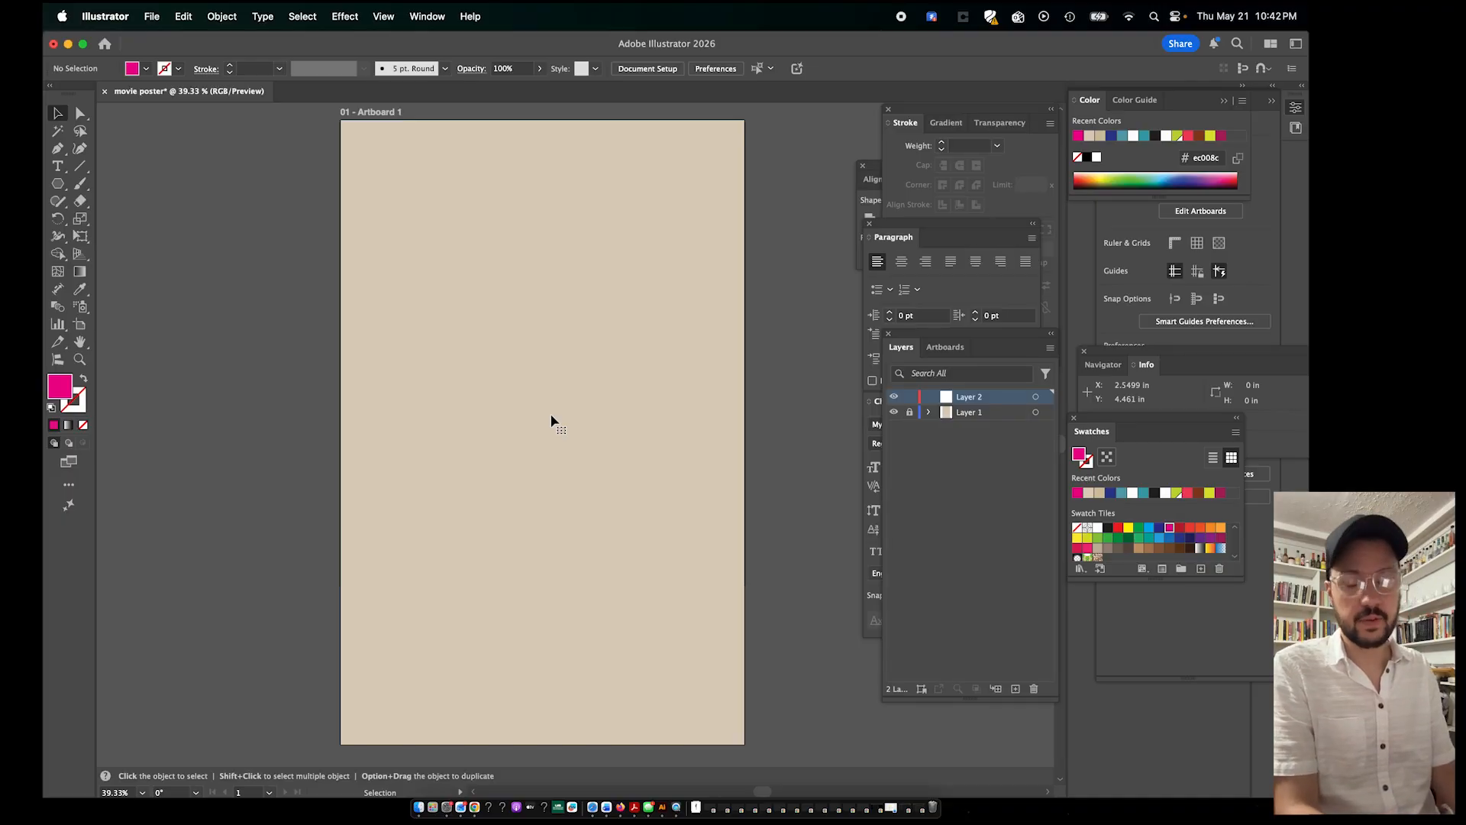
Draw a closed four-point crescent about 1.48 by 4.65 in with the Pen tool, its tips facing right, and deselect it
{"action": "key", "text": "p"}
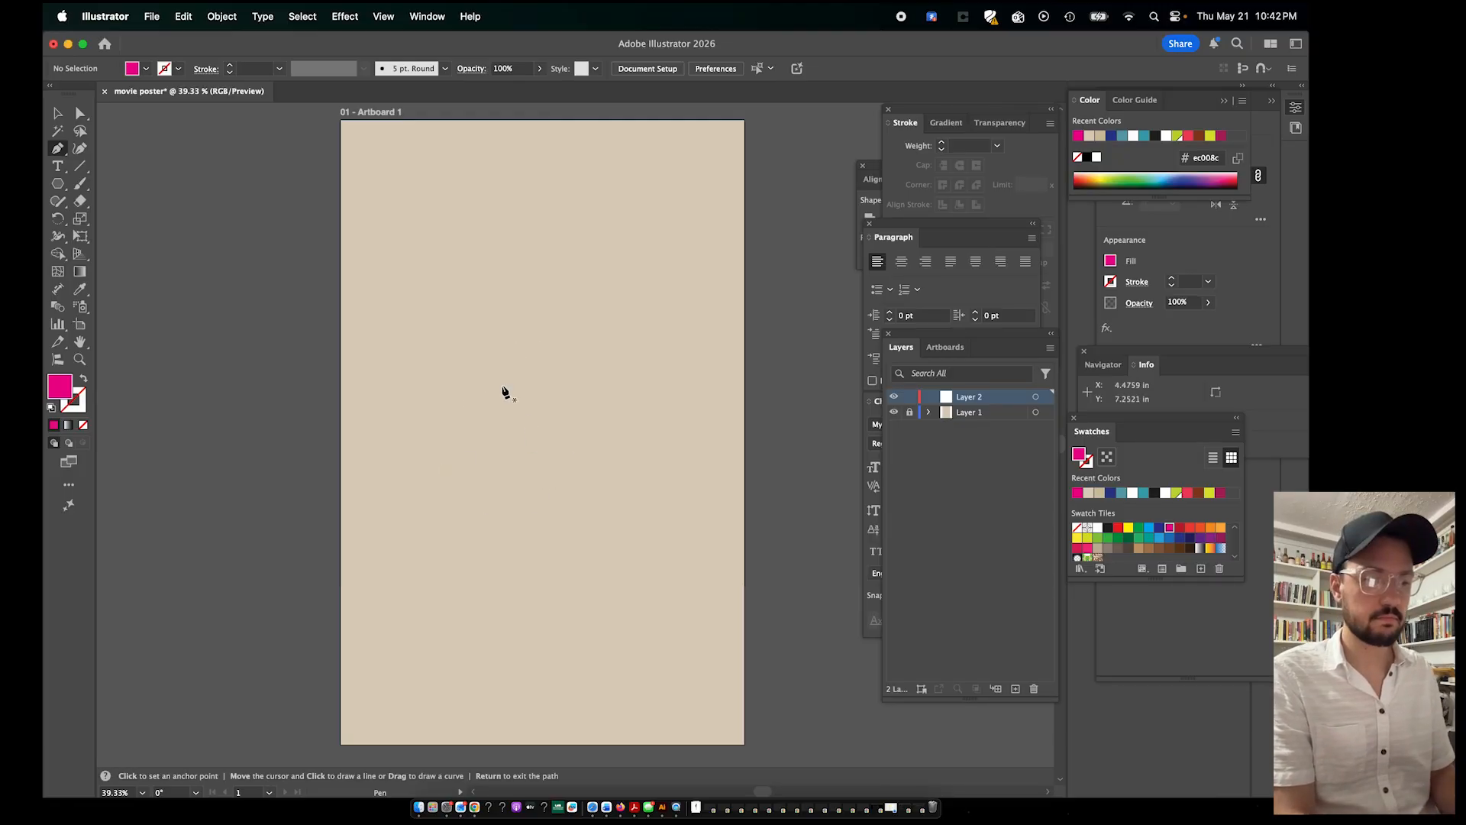
{"action": "left_click", "coordinate": [521, 294]}
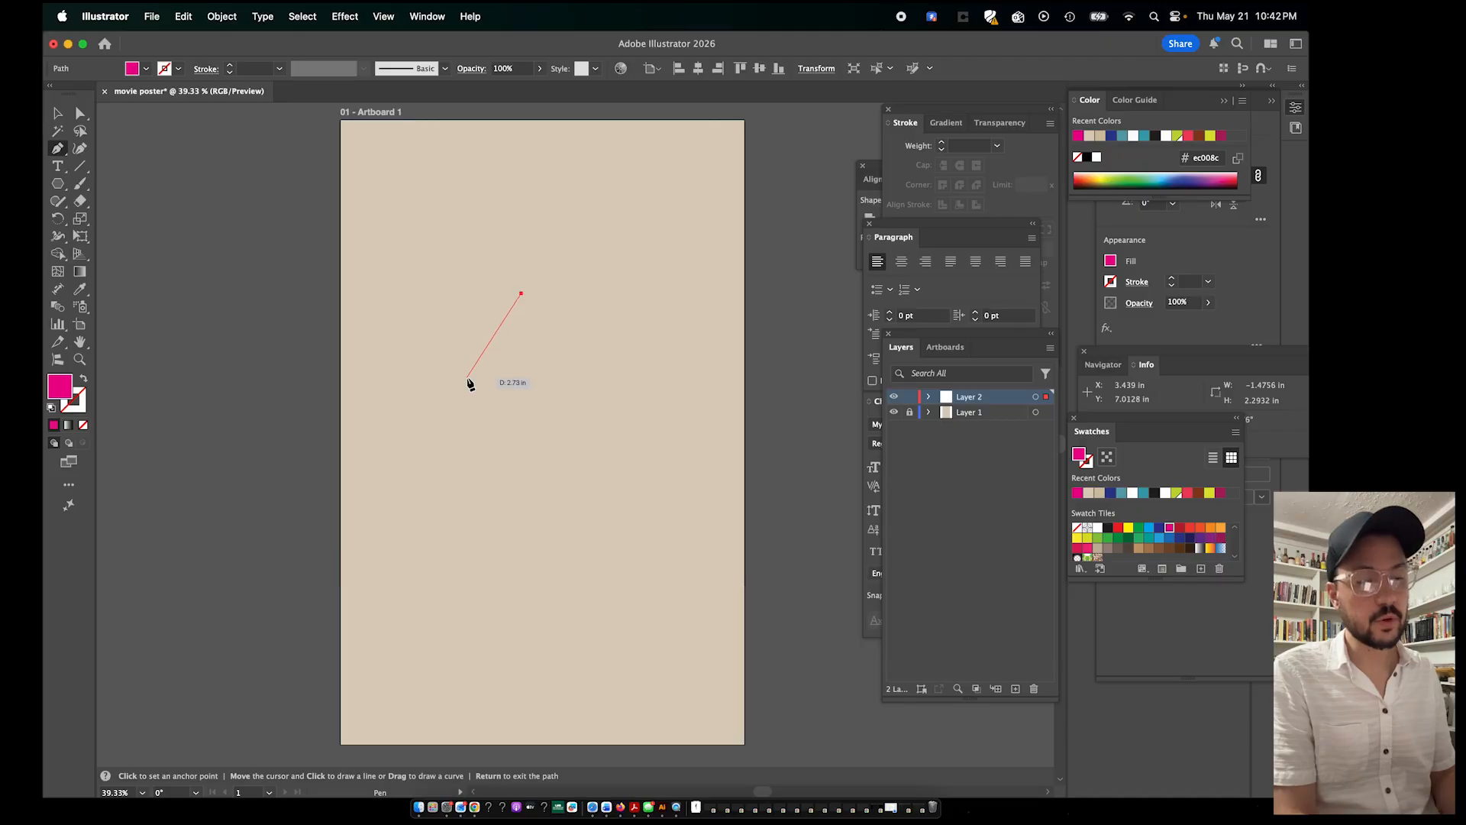
{"action": "left_click_drag", "start_coordinate": [466, 378], "coordinate": [467, 441]}
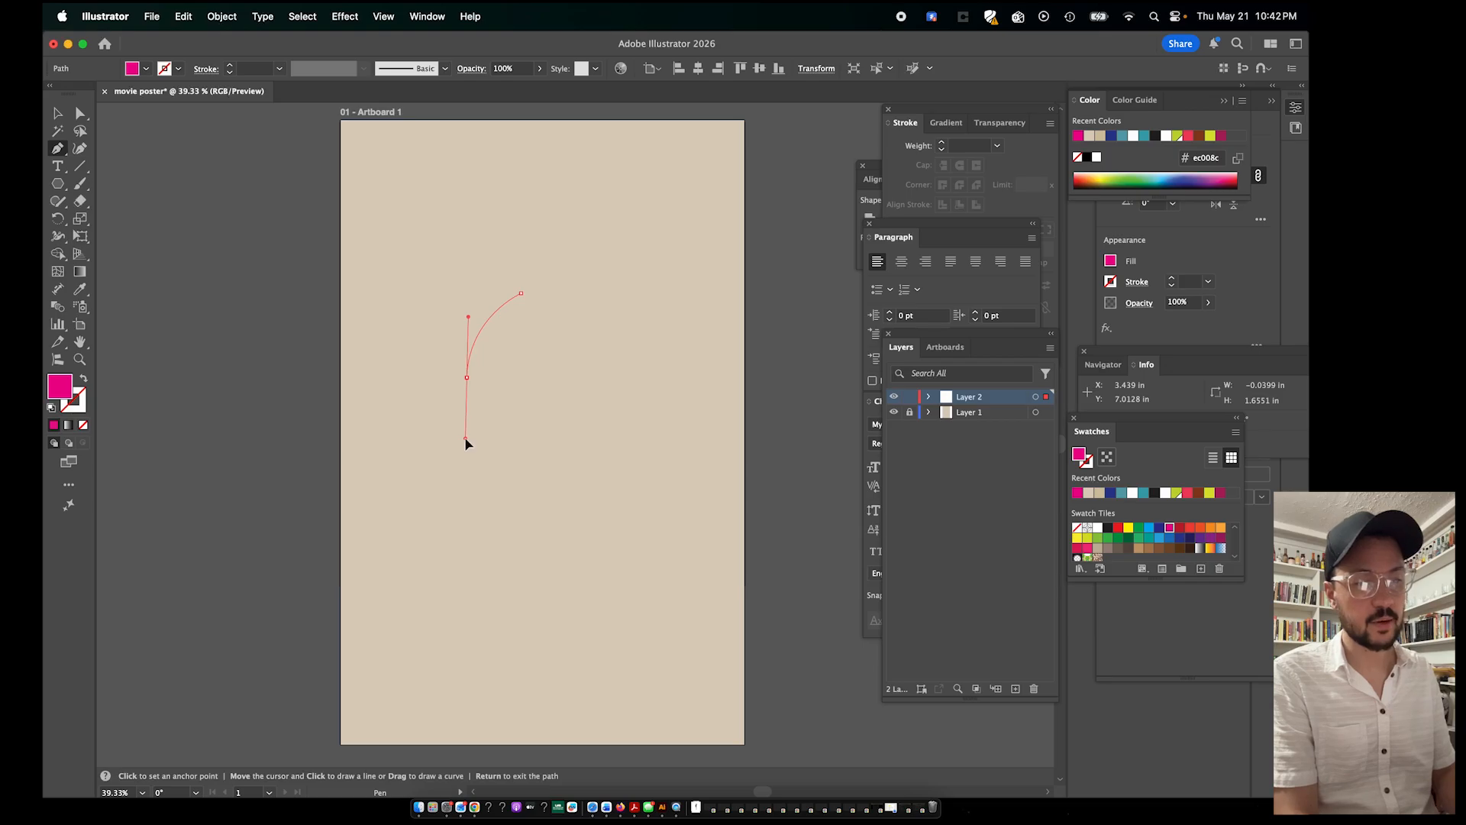
{"action": "left_click_drag", "start_coordinate": [467, 443], "coordinate": [466, 436]}
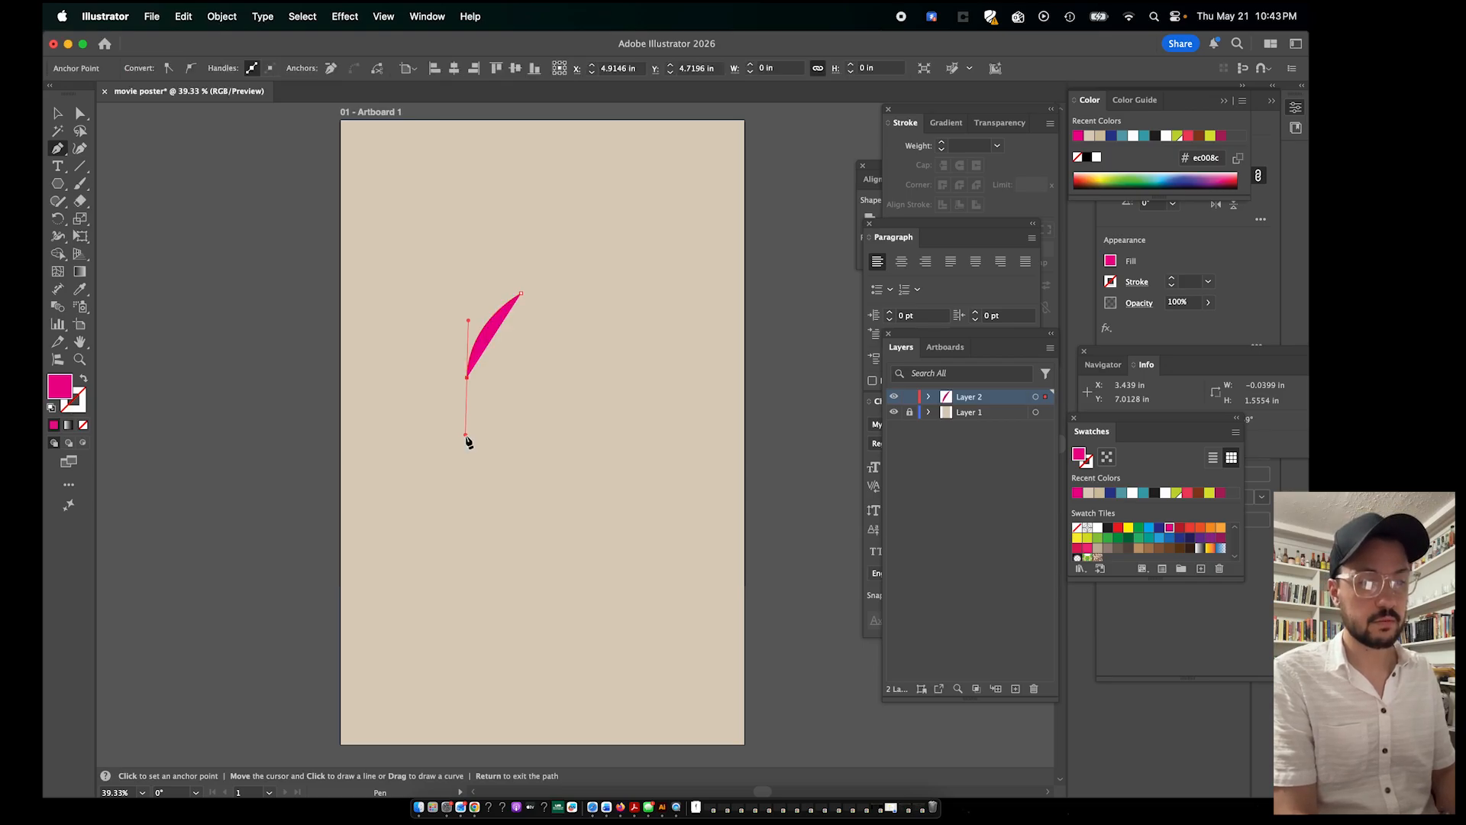
{"action": "left_click", "coordinate": [521, 464]}
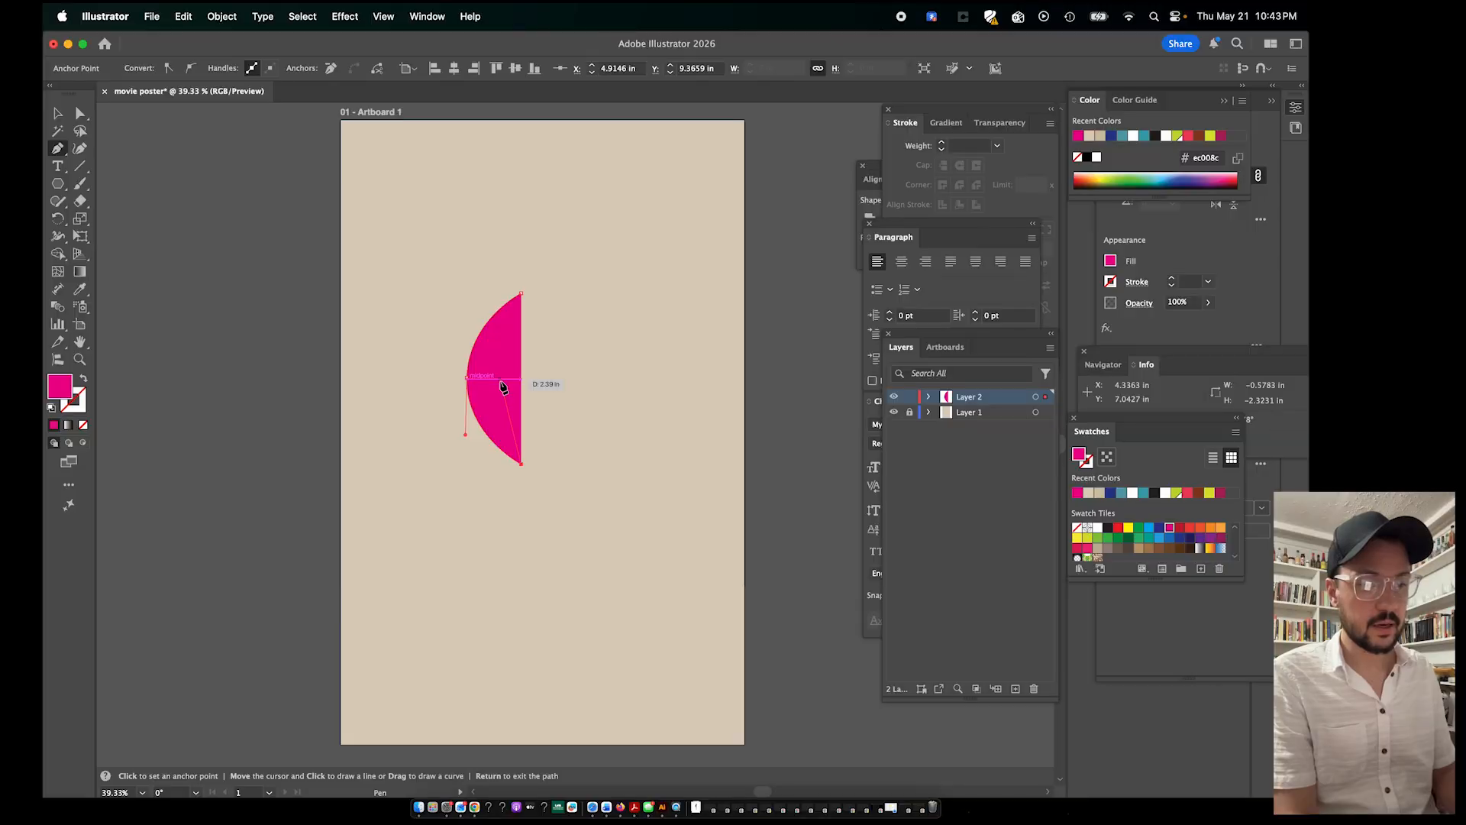
{"action": "left_click_drag", "start_coordinate": [503, 357], "coordinate": [507, 344]}
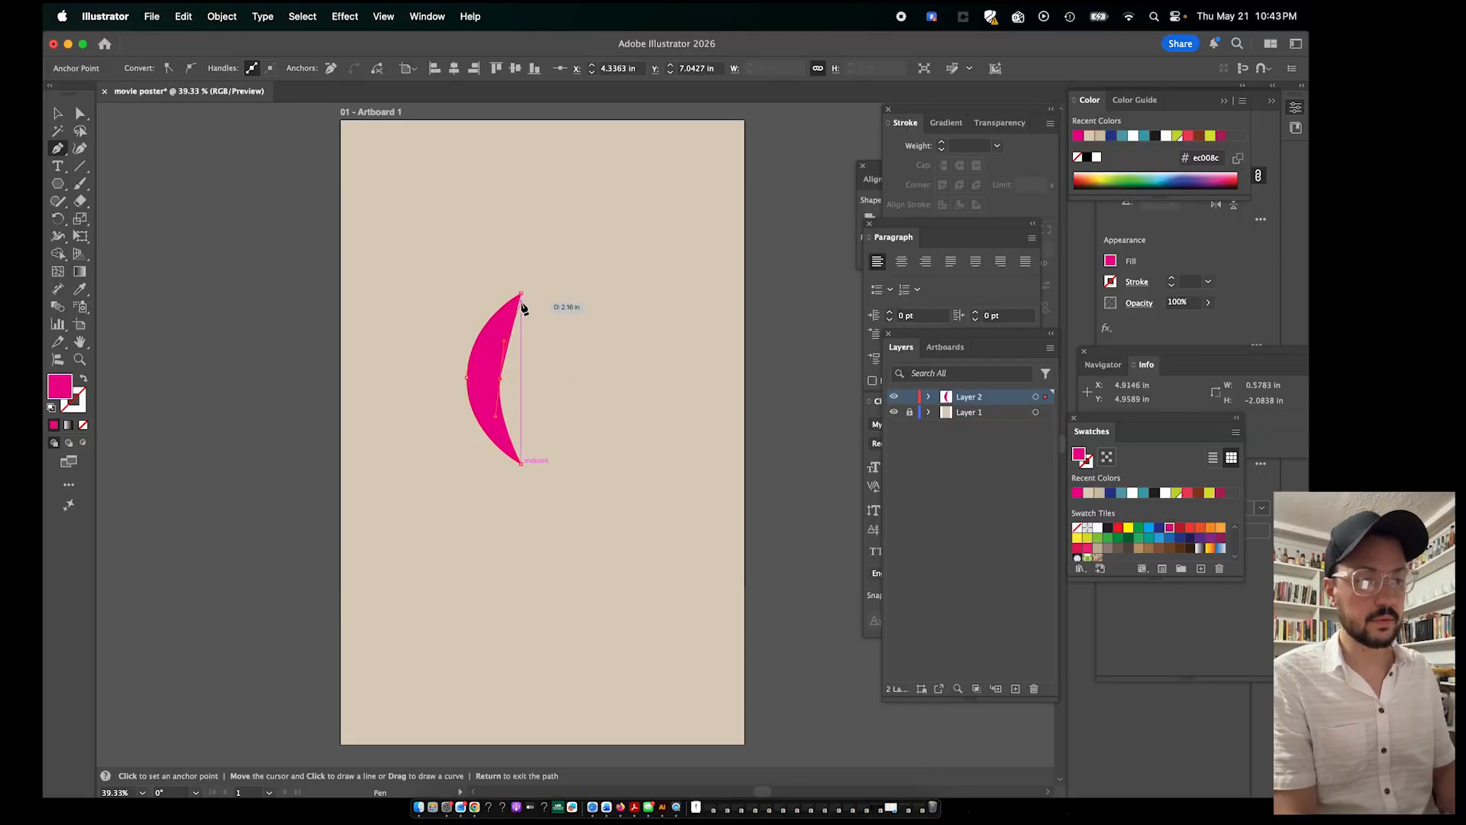
{"action": "left_click", "coordinate": [522, 299]}
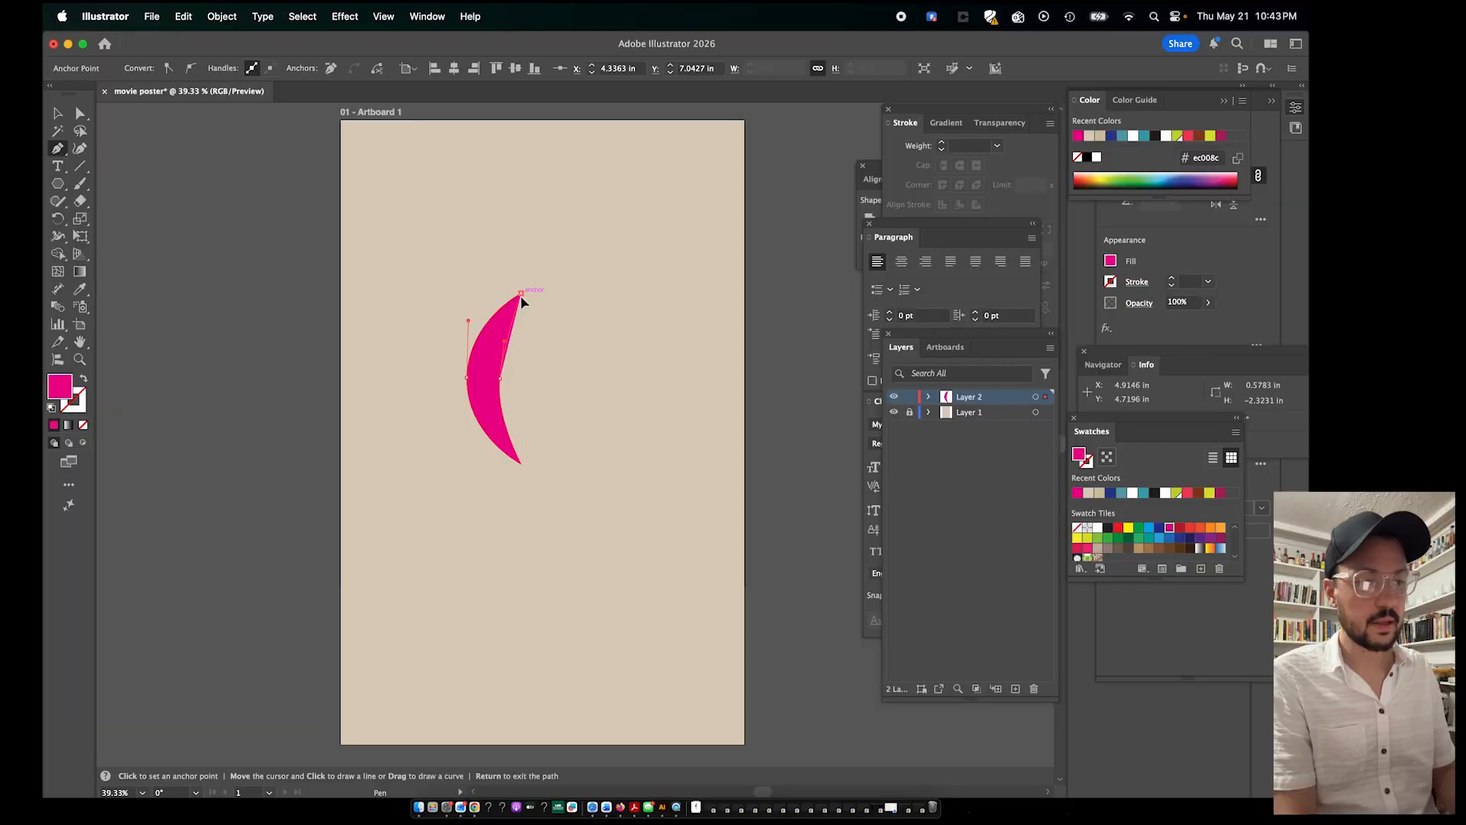
{"action": "key", "text": "v"}
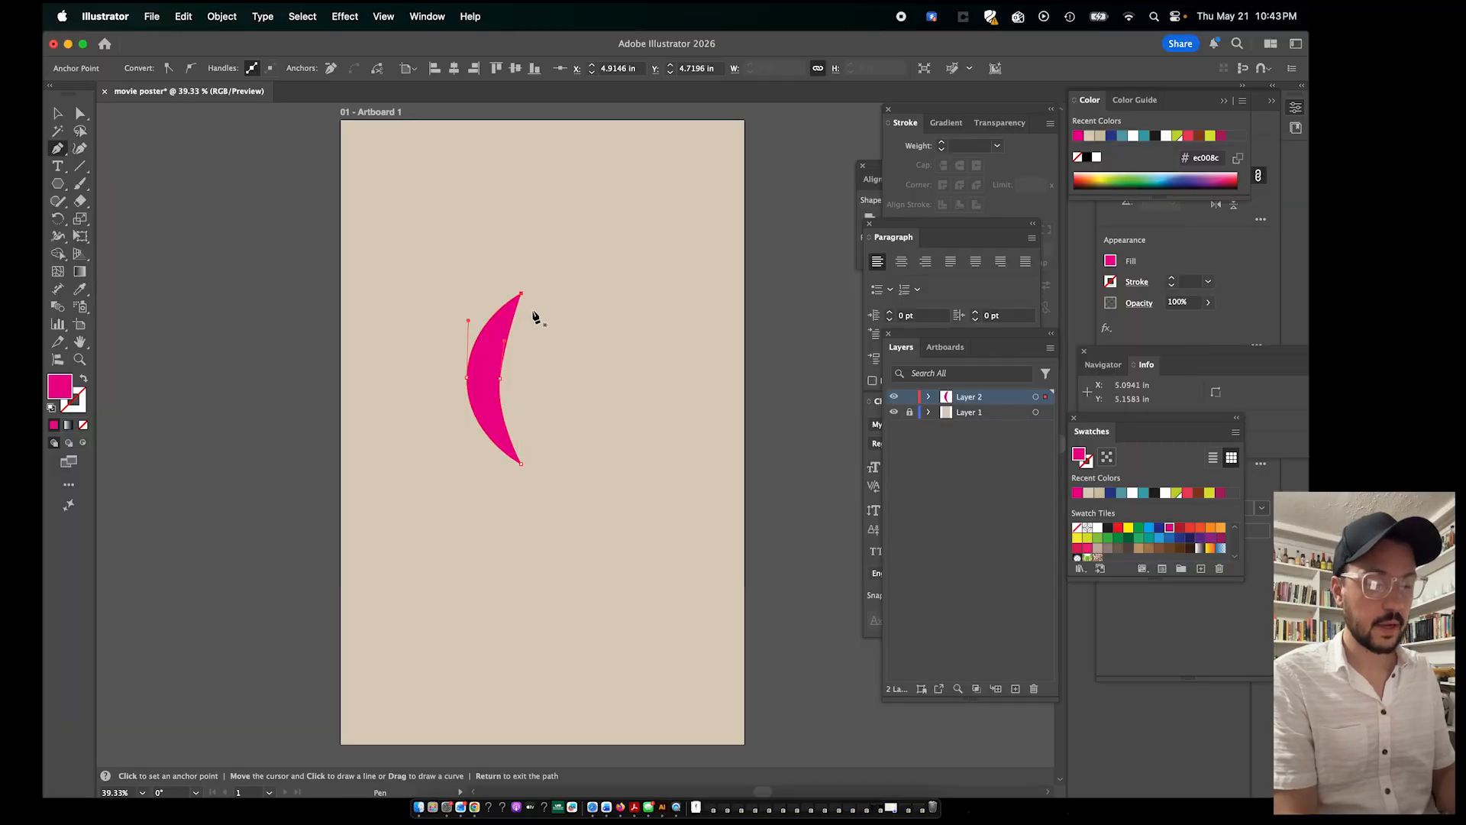
{"action": "left_click", "coordinate": [696, 348]}
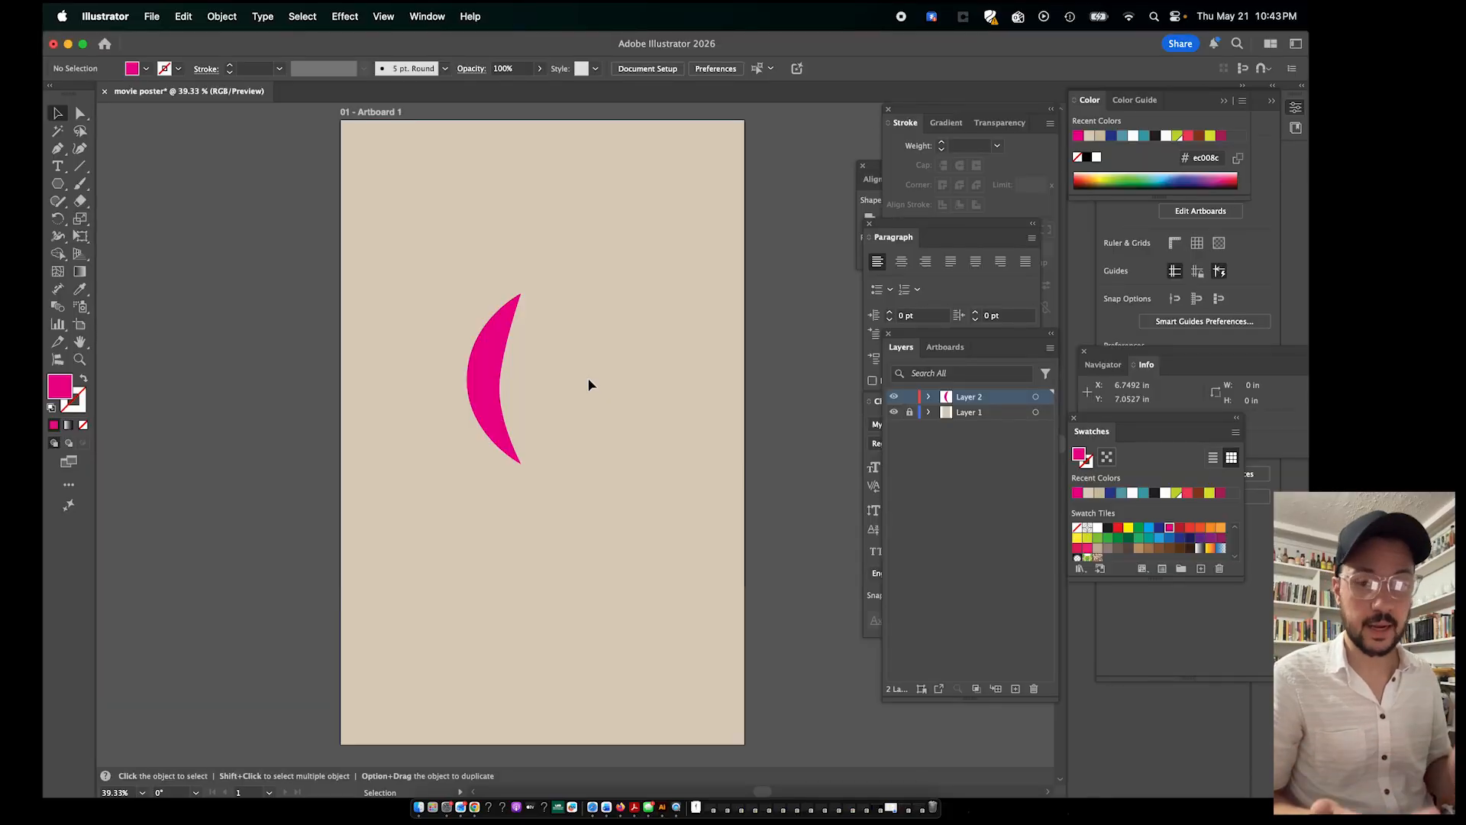
Move the crescent's inner middle anchor to about X 4.11 in, Y 7.04 in with the Direct Selection tool and lengthen its handles vertically
{"action": "scroll", "coordinate": [547, 378], "scroll_direction": "up", "scroll_amount": 3}
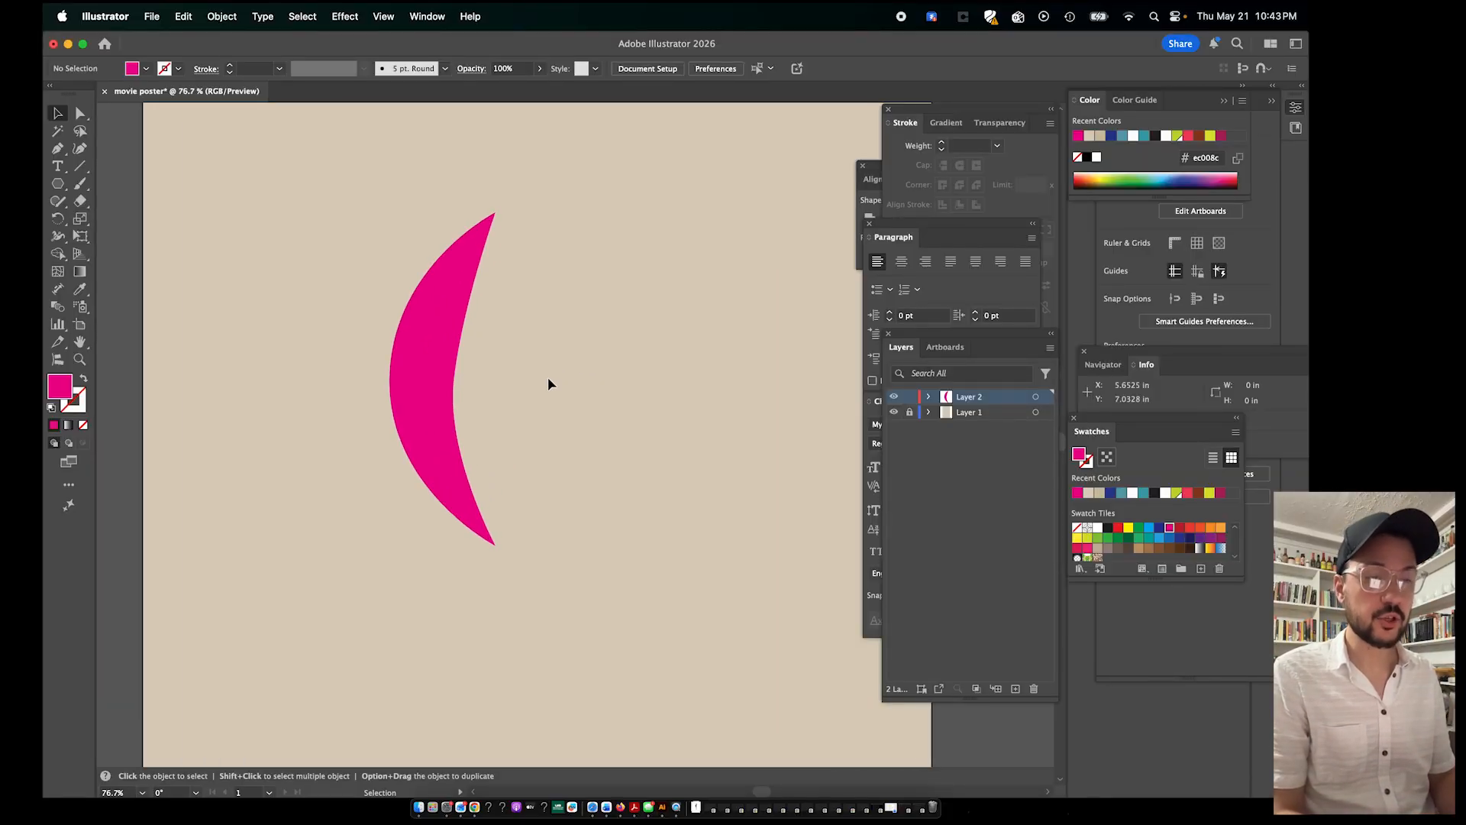
{"action": "left_click", "coordinate": [438, 371]}
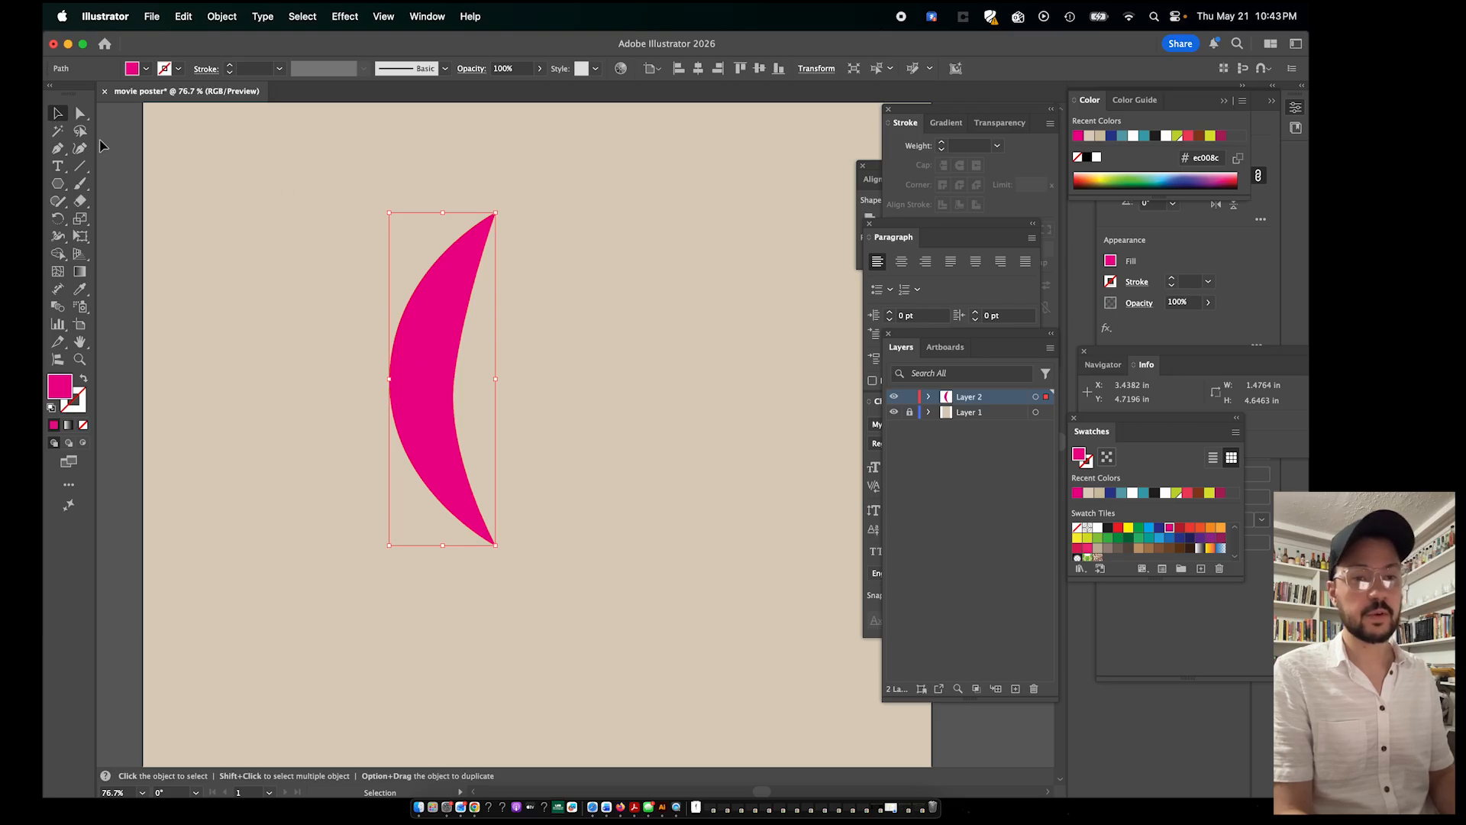
{"action": "left_click", "coordinate": [80, 113]}
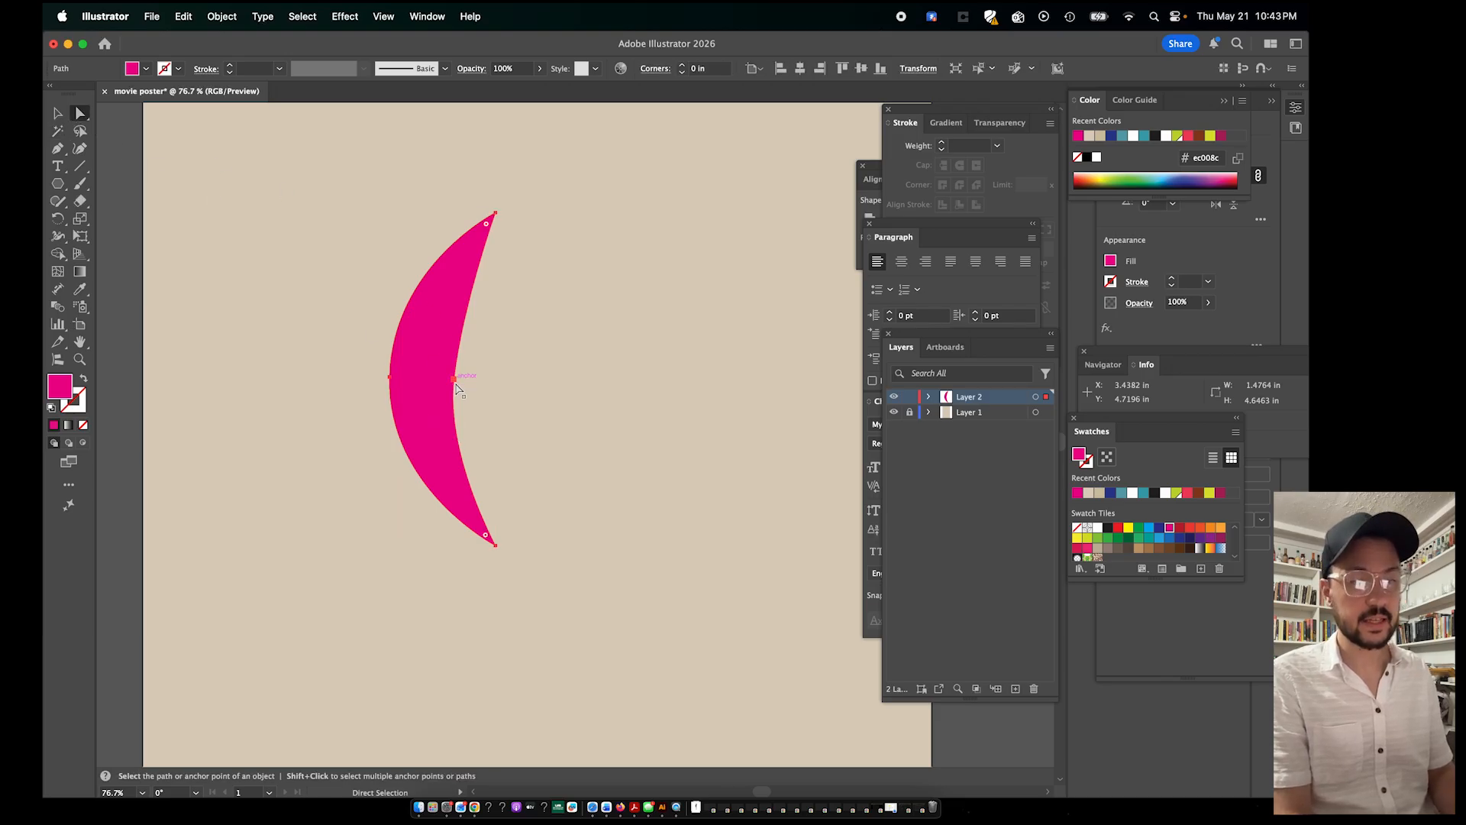
{"action": "left_click_drag", "start_coordinate": [454, 381], "coordinate": [447, 374]}
{"action": "mouse_move", "coordinate": [437, 451]}
{"action": "left_mouse_down"}
{"action": "mouse_move", "coordinate": [456, 458]}
{"action": "mouse_move", "coordinate": [436, 449]}
{"action": "mouse_move", "coordinate": [448, 445]}
{"action": "left_mouse_up"}
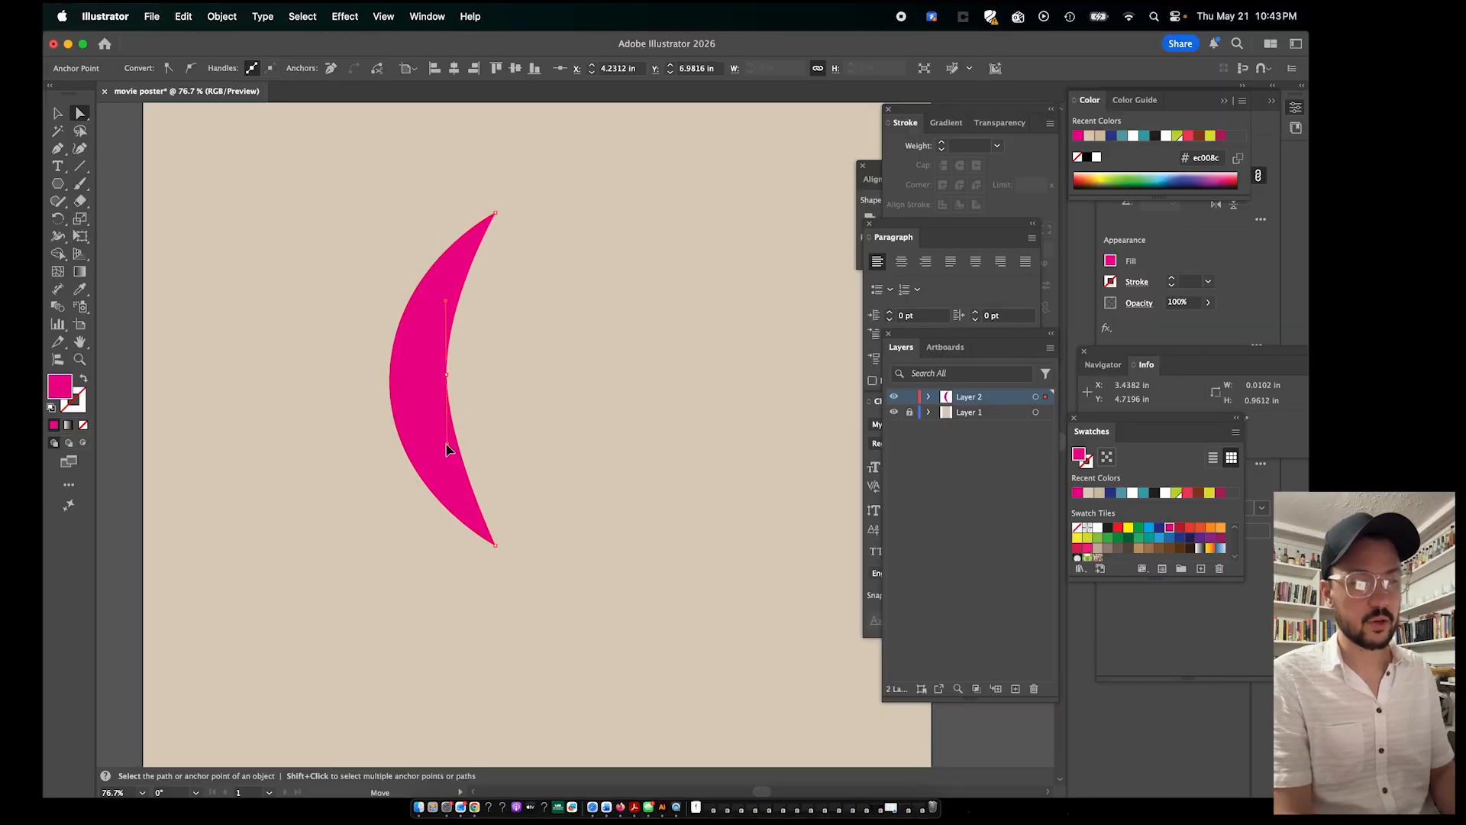
{"action": "left_click_drag", "start_coordinate": [447, 375], "coordinate": [452, 391]}
{"action": "left_click_drag", "start_coordinate": [445, 312], "coordinate": [449, 493]}
{"action": "left_click_drag", "start_coordinate": [448, 388], "coordinate": [442, 387]}
{"action": "left_click", "coordinate": [479, 383]}
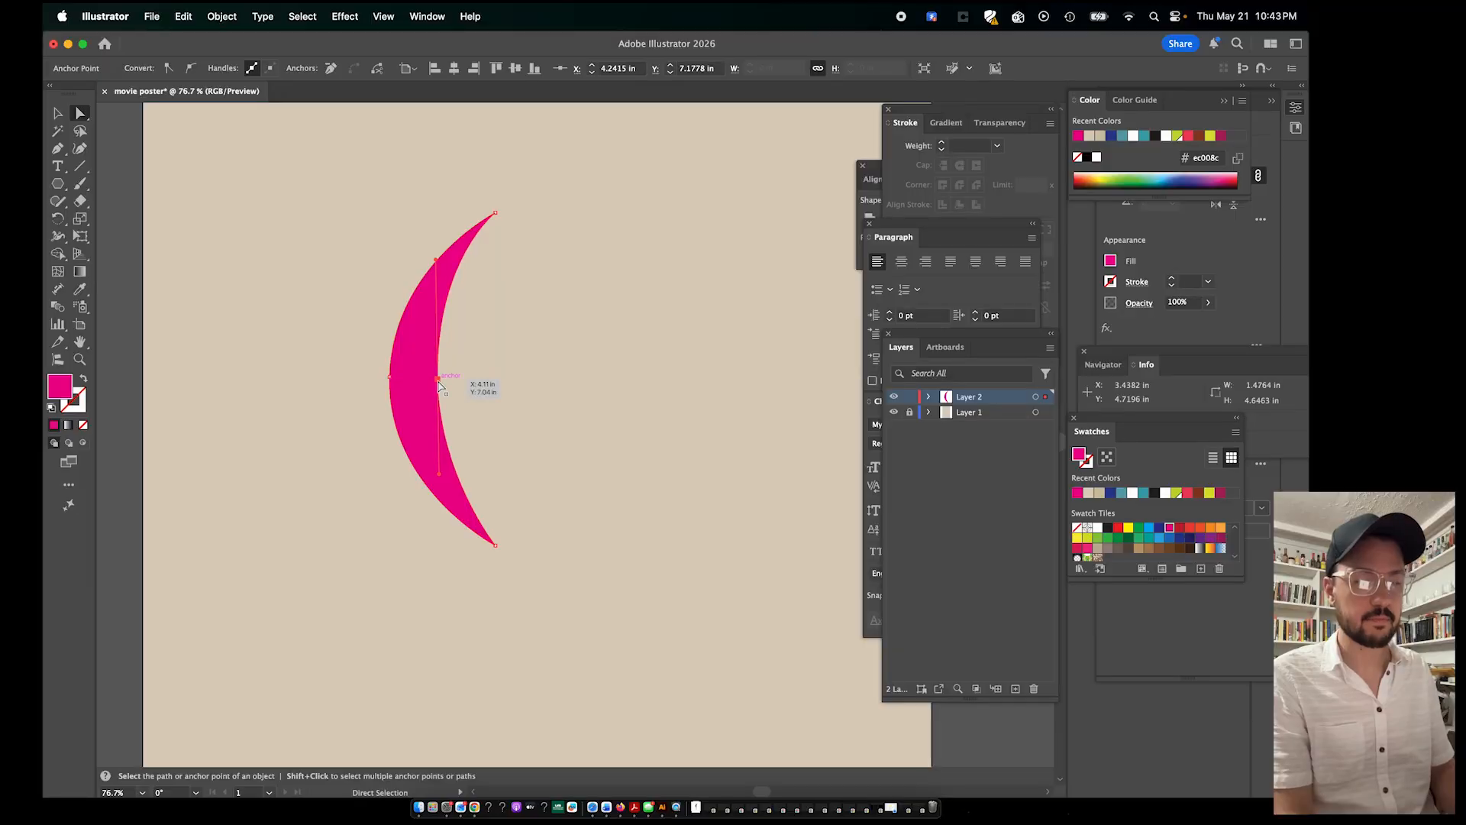
Delete the whole crescent from the artboard
{"action": "scroll", "coordinate": [578, 412], "scroll_direction": "down", "scroll_amount": 5}
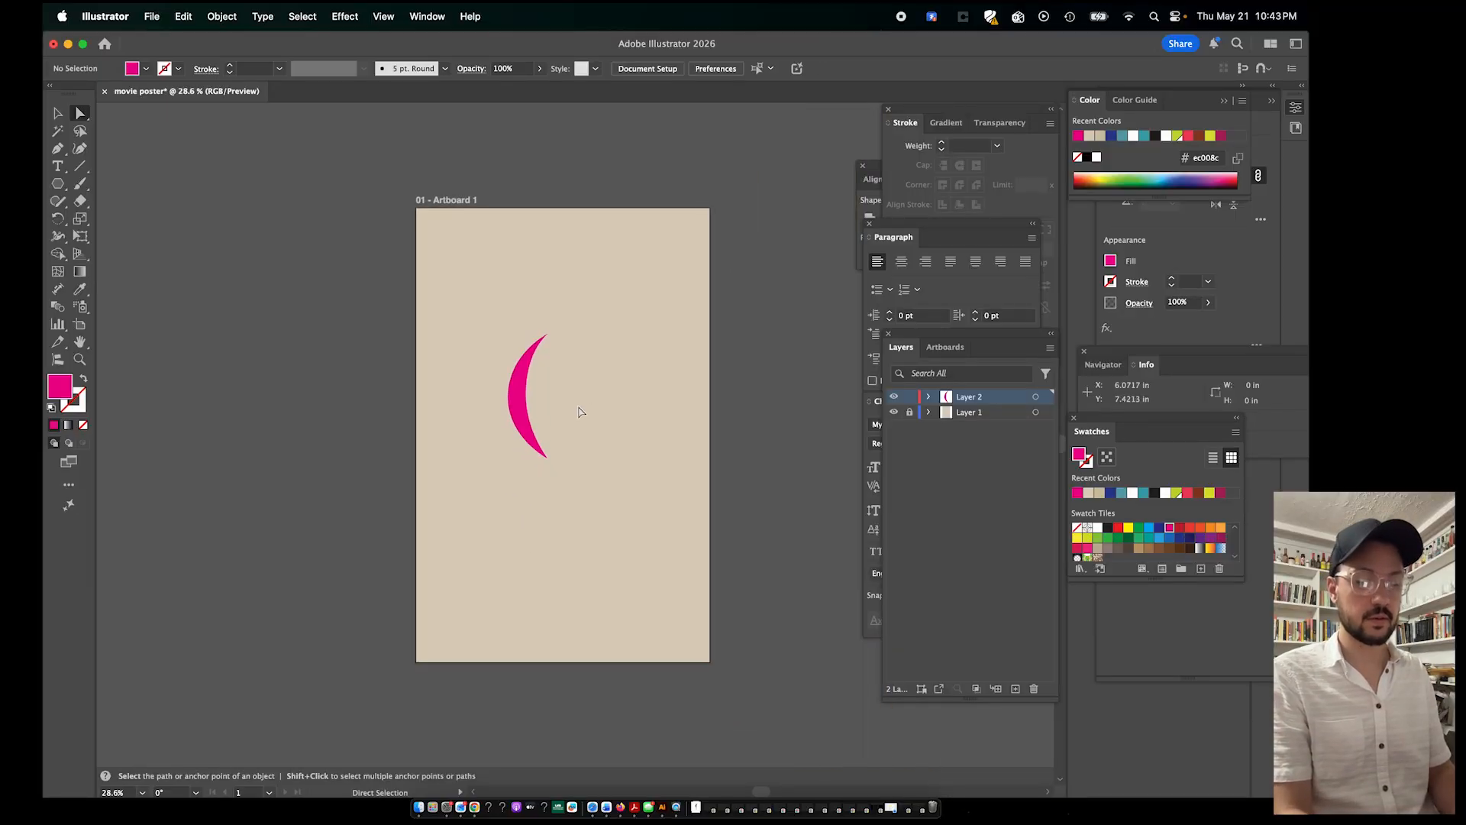
{"action": "scroll", "coordinate": [579, 412], "scroll_direction": "up", "scroll_amount": 3}
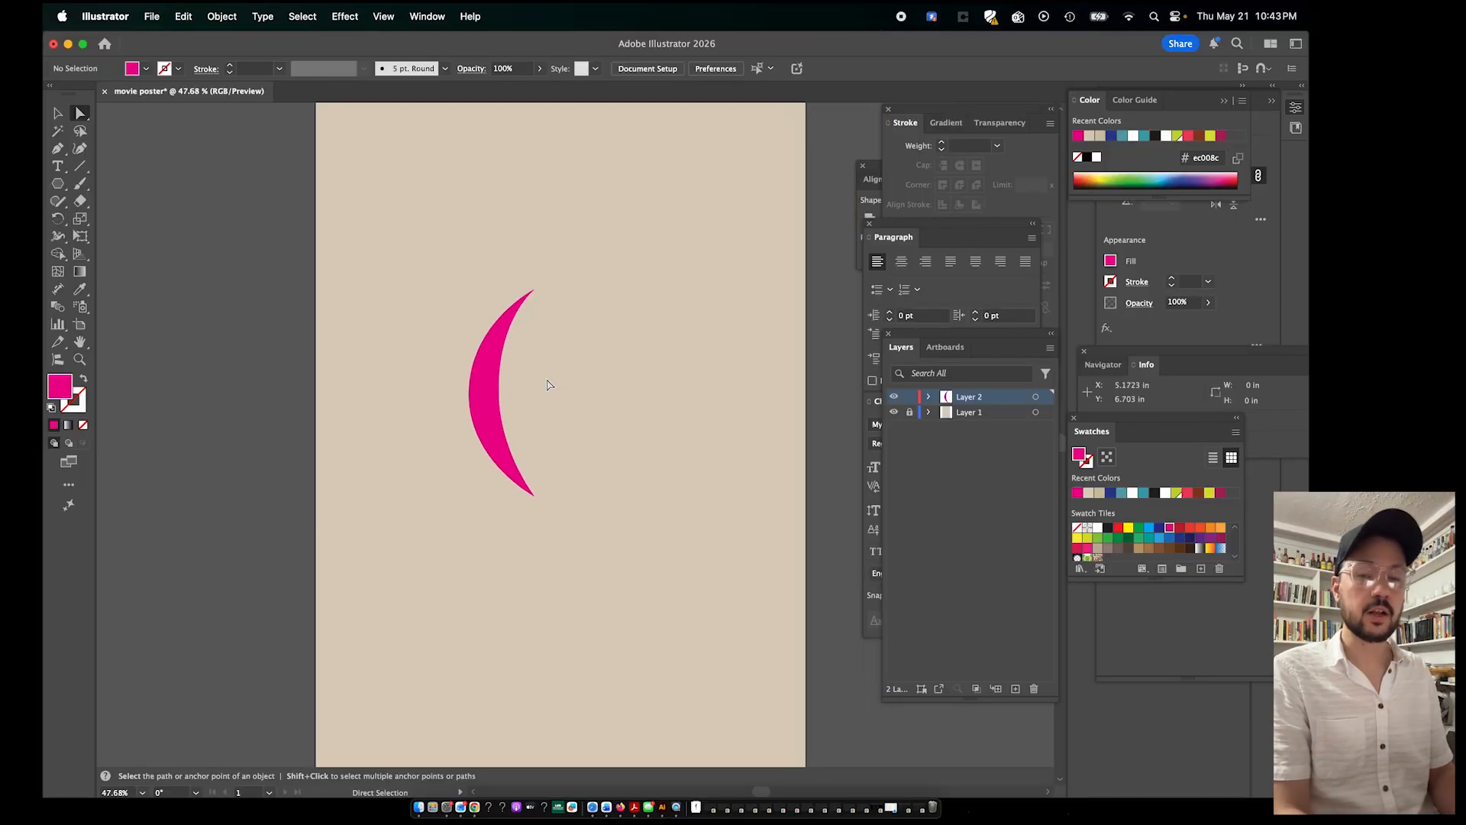
{"action": "key", "text": "v"}
{"action": "left_click", "coordinate": [489, 398]}
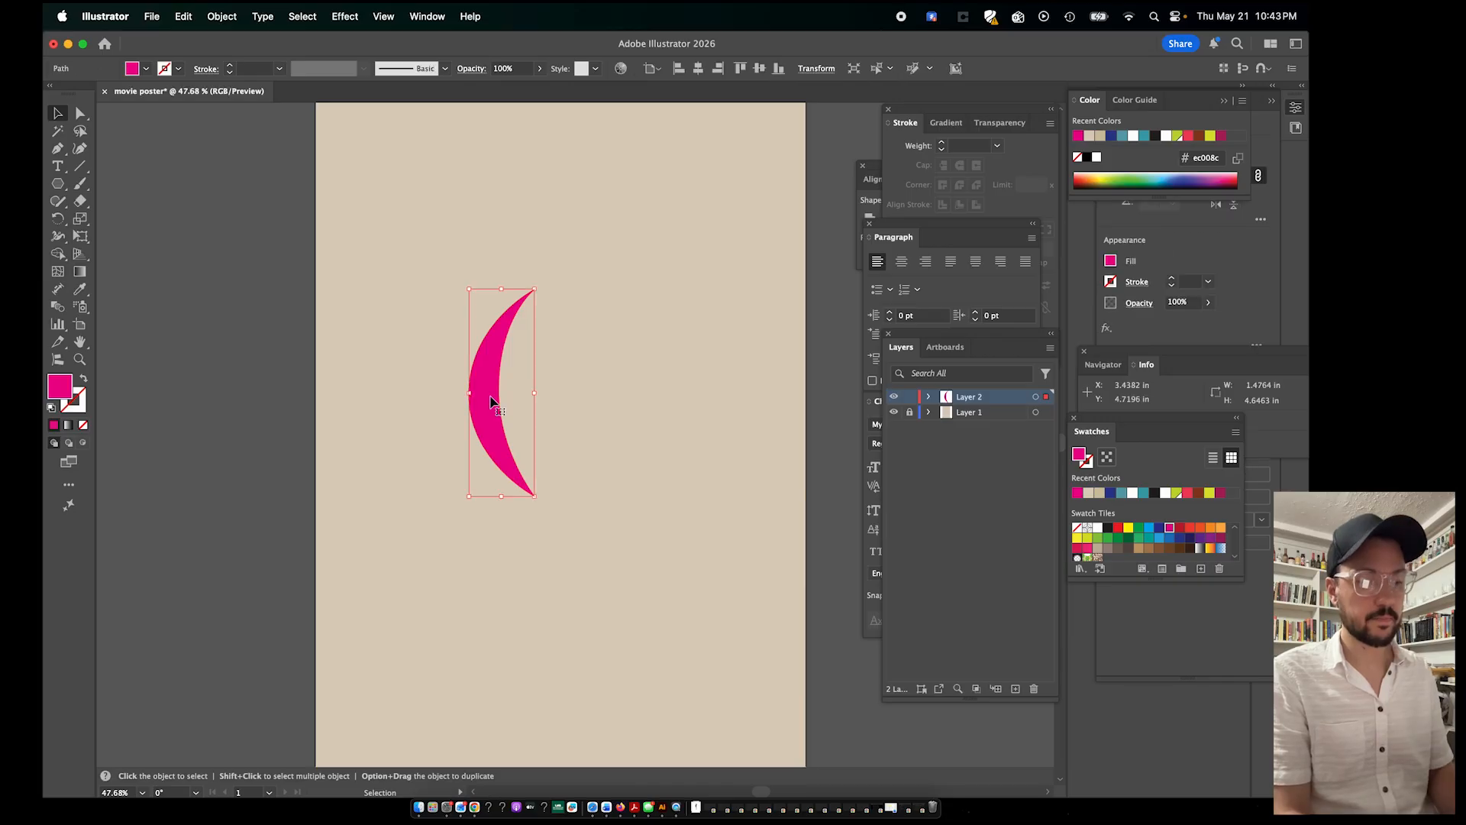
{"action": "key", "text": "Delete"}
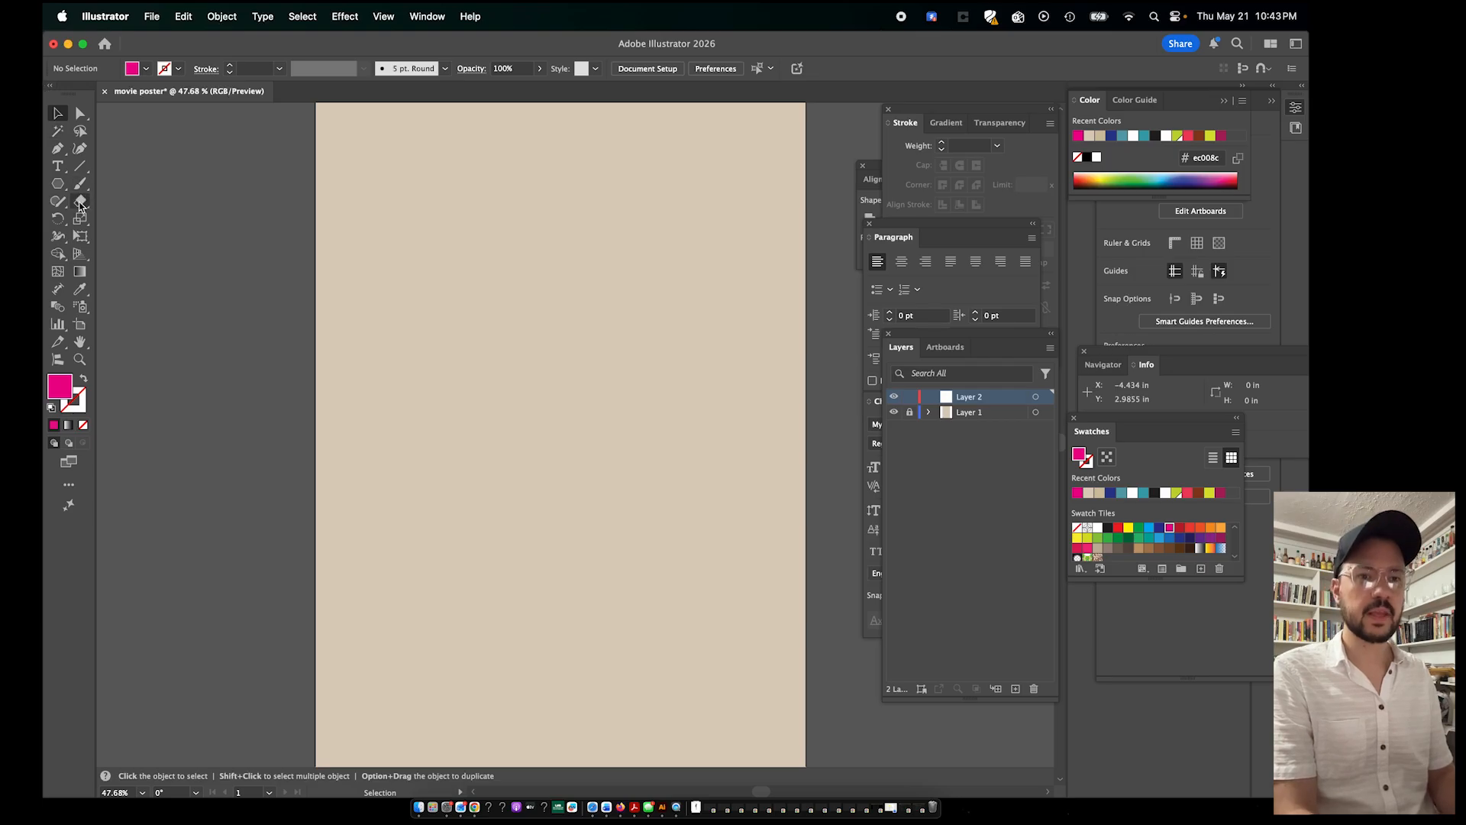
Draw a circle about 5.03 in across with the Ellipse tool and move it about 1.2 in right
{"action": "left_click", "coordinate": [59, 187]}
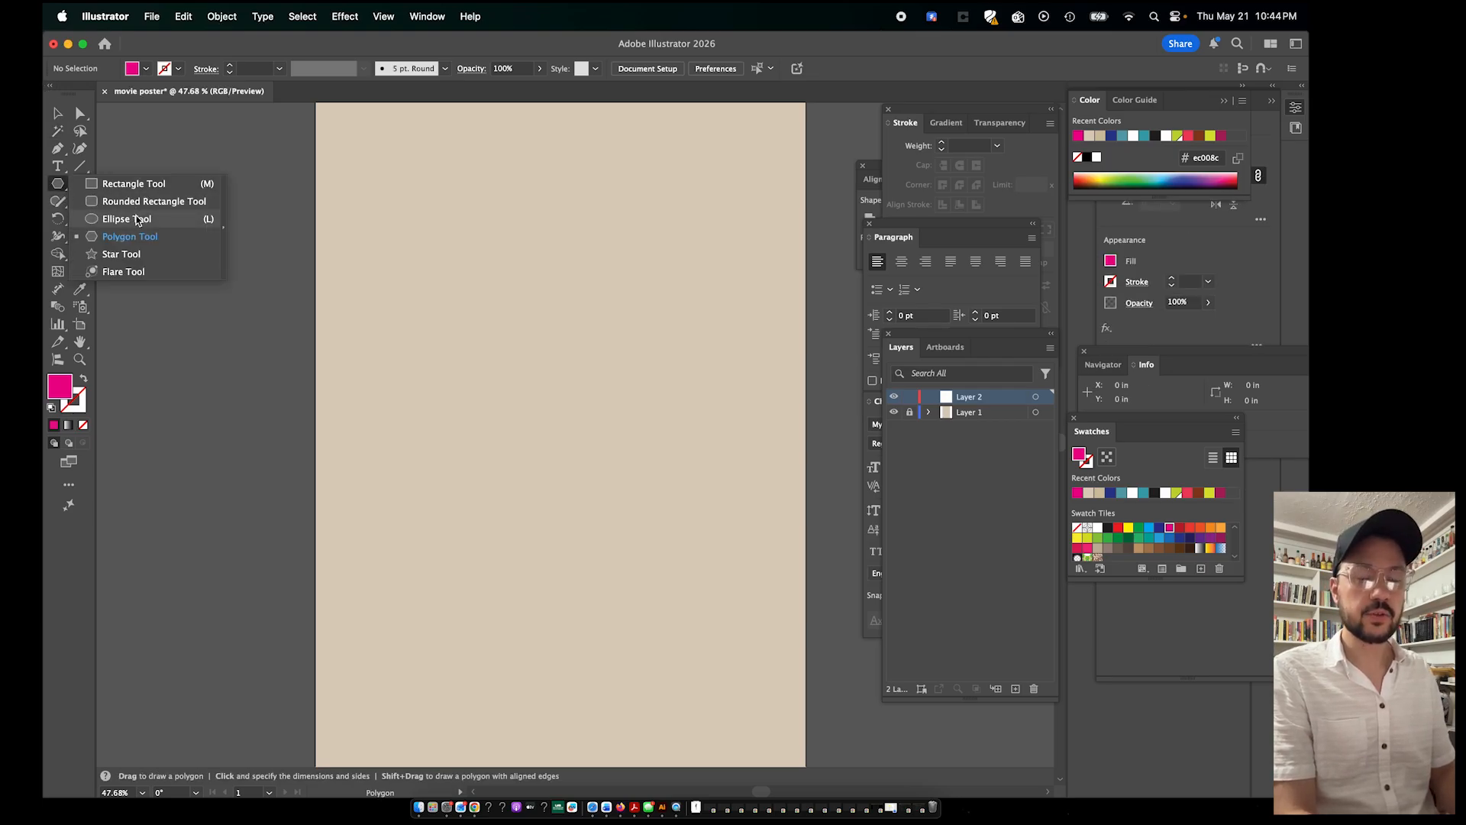
{"action": "left_click", "coordinate": [135, 218]}
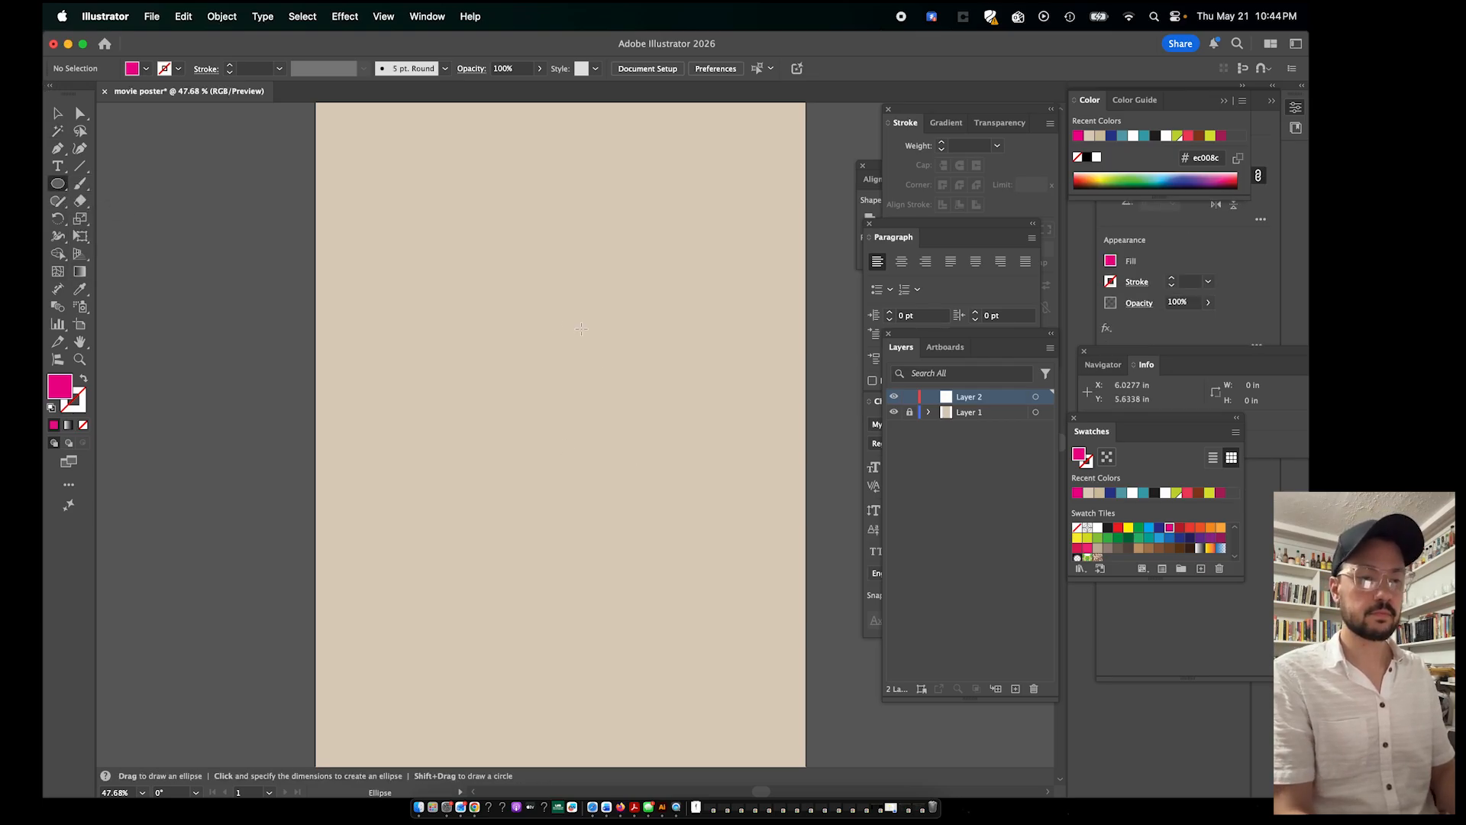
{"action": "left_click_drag", "start_coordinate": [556, 344], "coordinate": [532, 429]}
{"action": "key", "text": "v"}
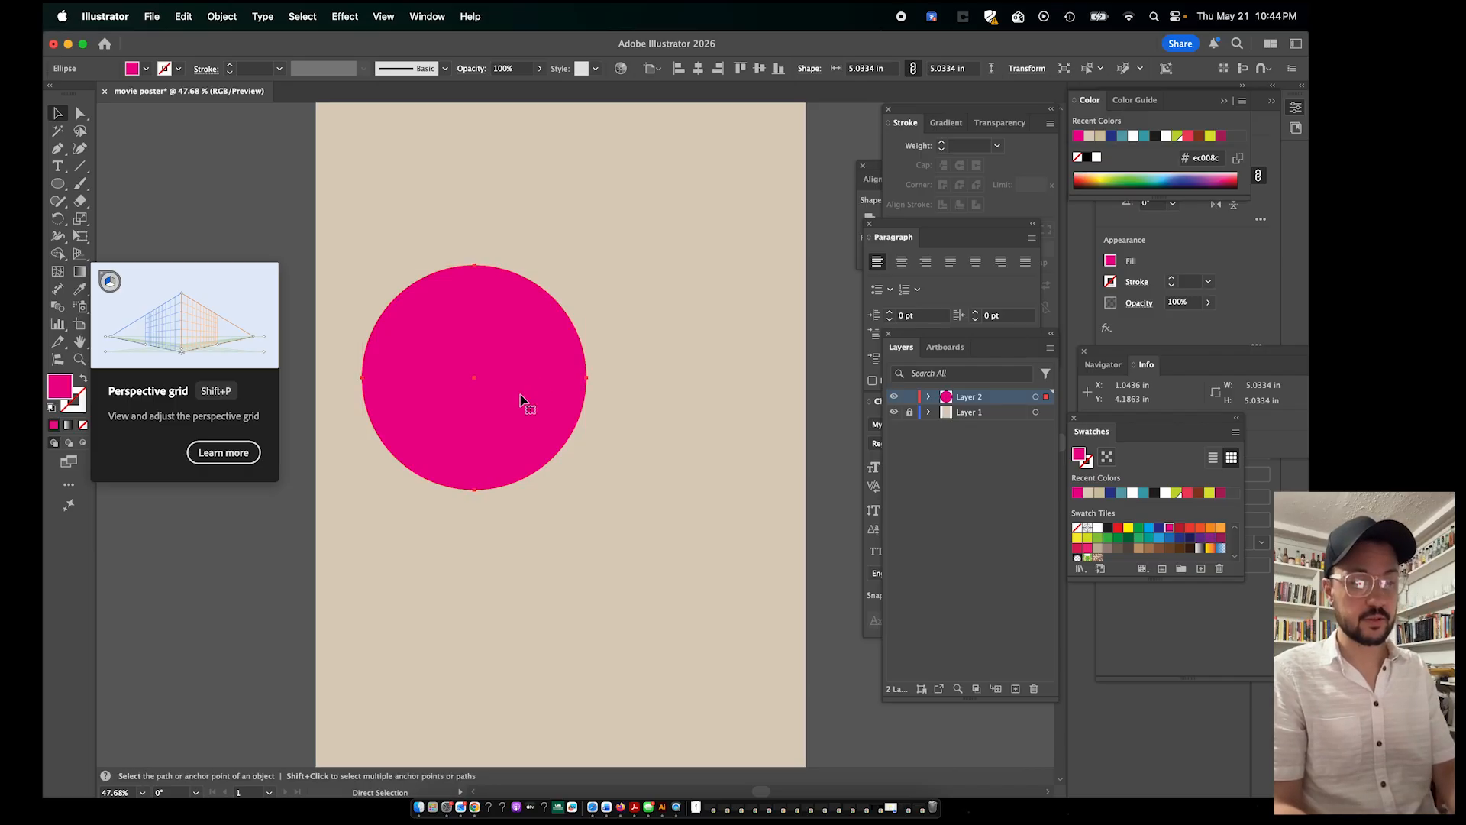
{"action": "left_click_drag", "start_coordinate": [522, 400], "coordinate": [578, 356]}
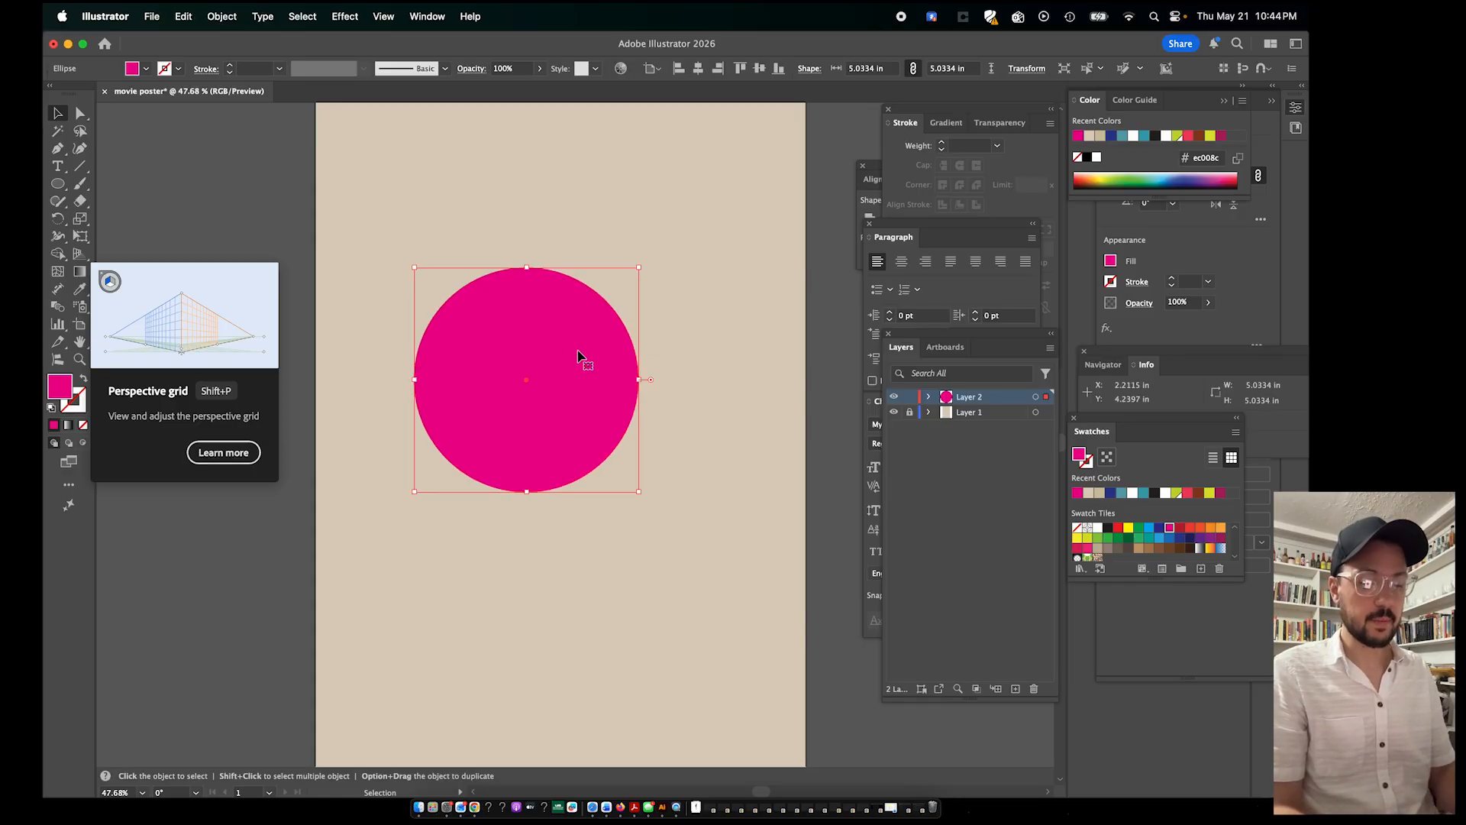
Shift the circle about 0.4 in left and place a duplicate about 1.76 in to its right at the same height, overlapping it
{"action": "left_click_drag", "start_coordinate": [578, 357], "coordinate": [765, 445]}
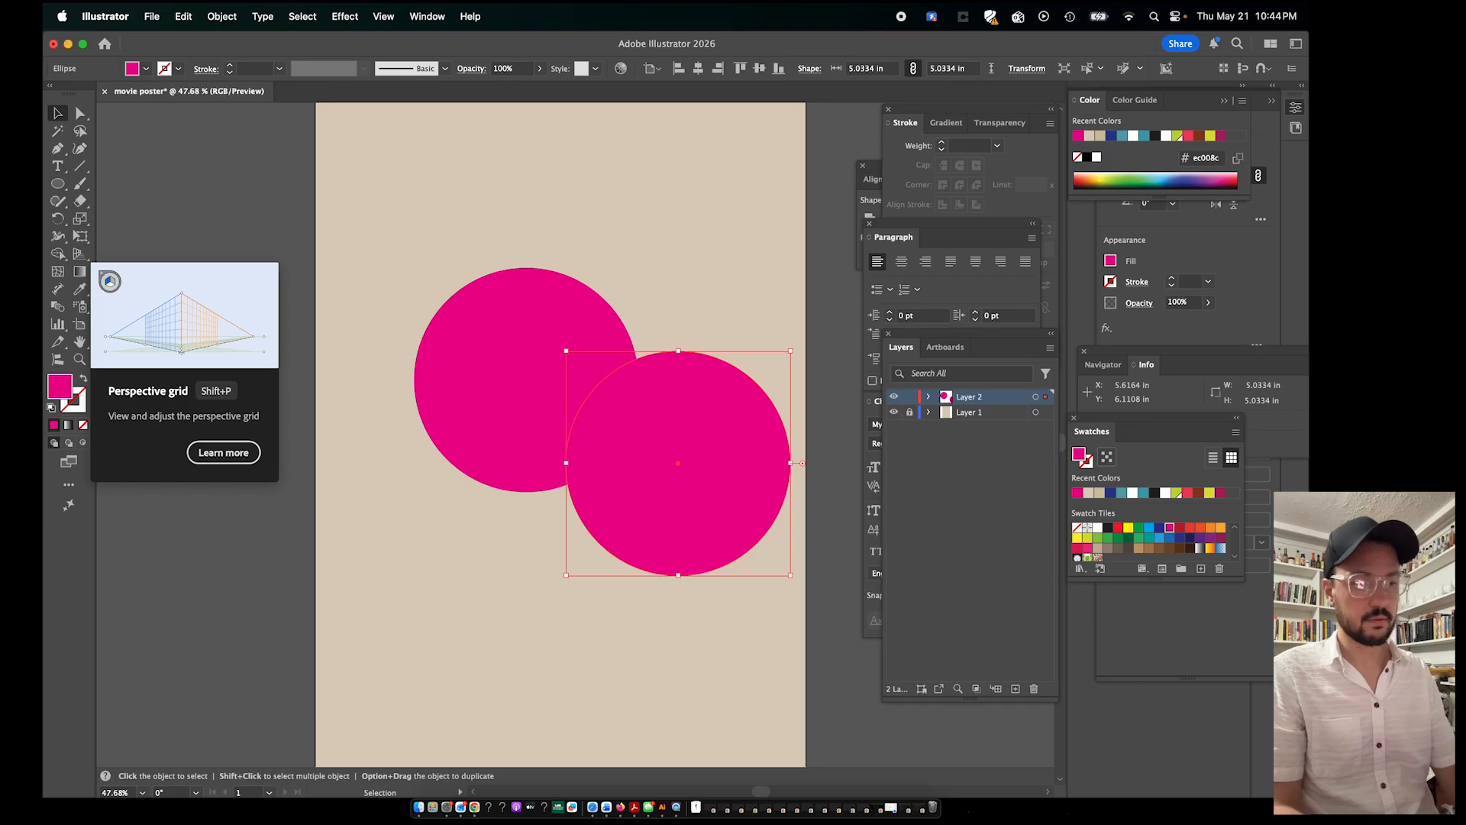
{"action": "key", "text": "super+z"}
{"action": "left_click_drag", "start_coordinate": [609, 380], "coordinate": [590, 379]}
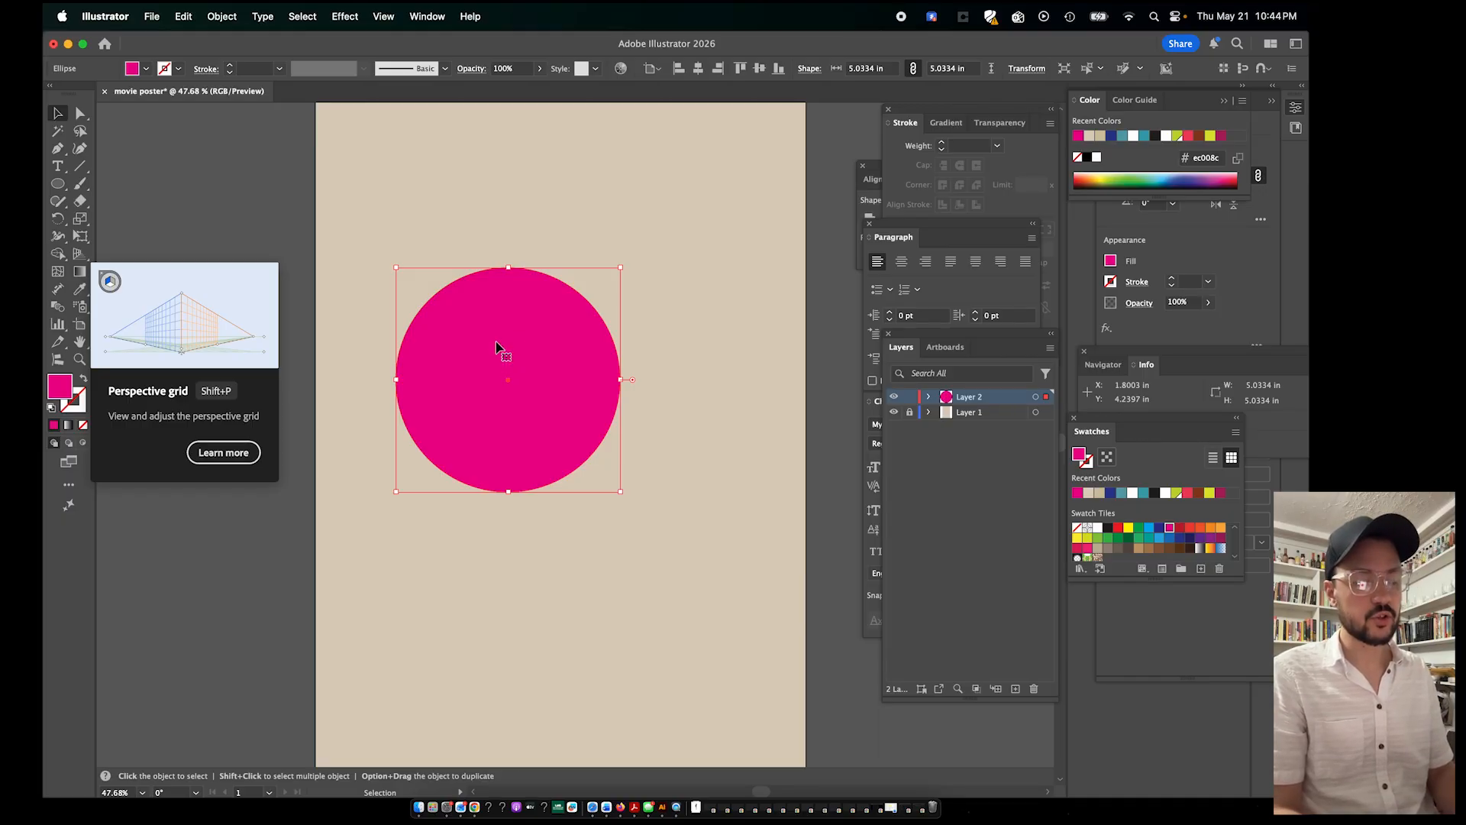
{"action": "left_click_drag", "start_coordinate": [487, 344], "coordinate": [568, 341], "text": "alt"}
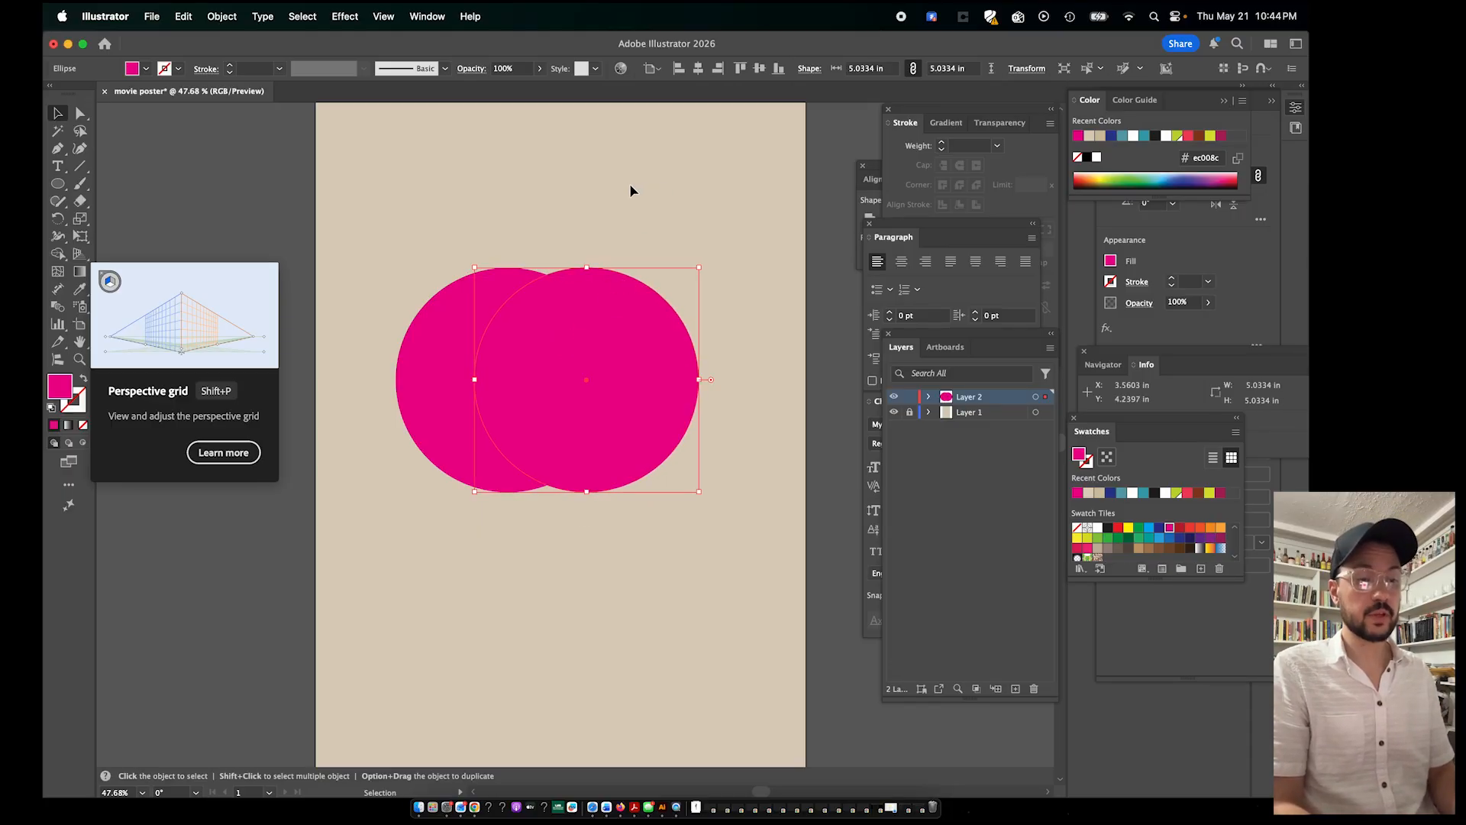
Select both overlapping circles together
{"action": "left_click", "coordinate": [685, 177]}
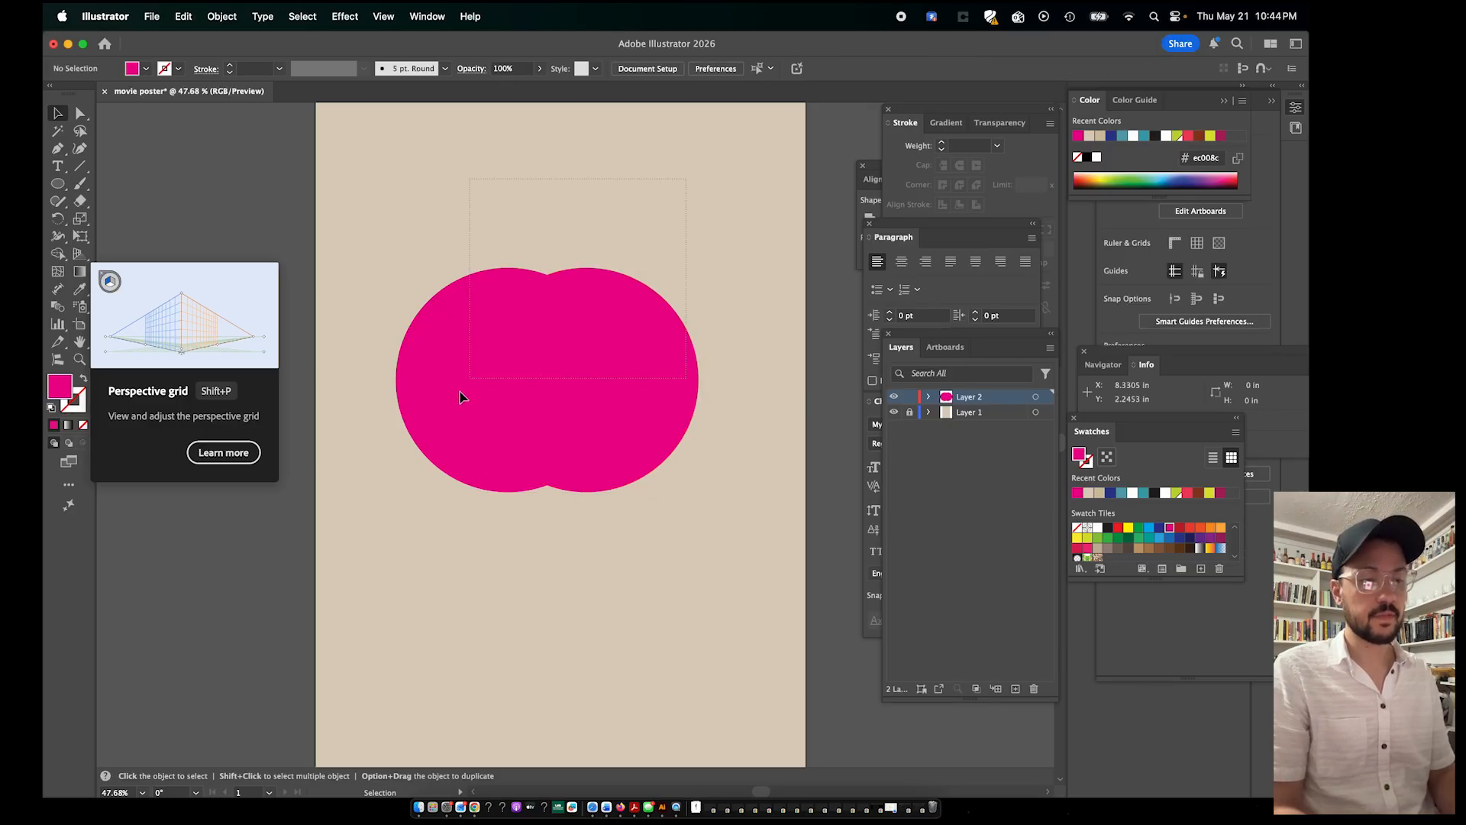
{"action": "left_click_drag", "start_coordinate": [459, 396], "coordinate": [415, 436]}
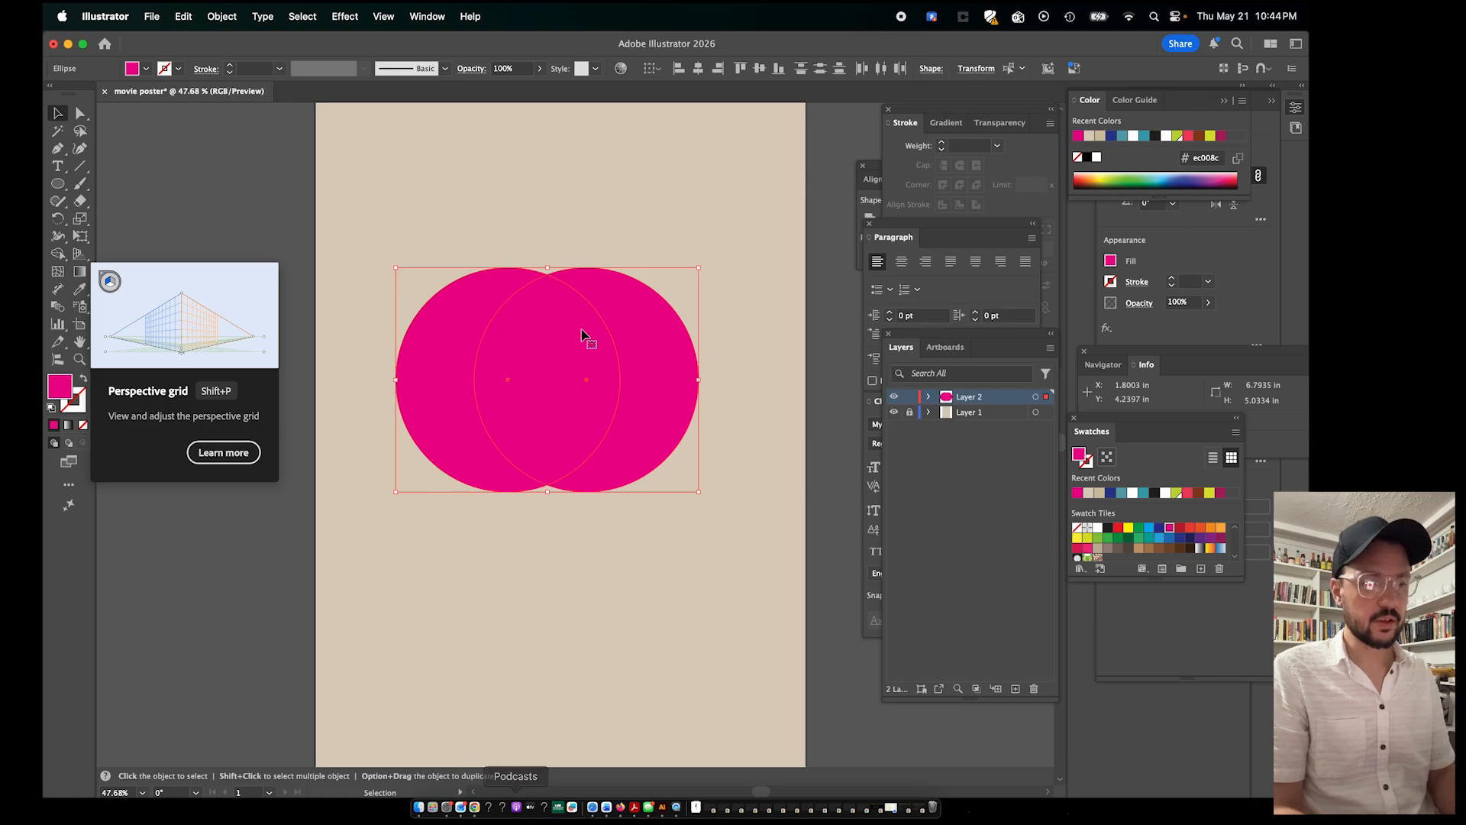
{"action": "scroll", "coordinate": [543, 359], "scroll_direction": "up", "scroll_amount": 5}
{"action": "scroll", "coordinate": [544, 364], "scroll_direction": "down", "scroll_amount": 3}
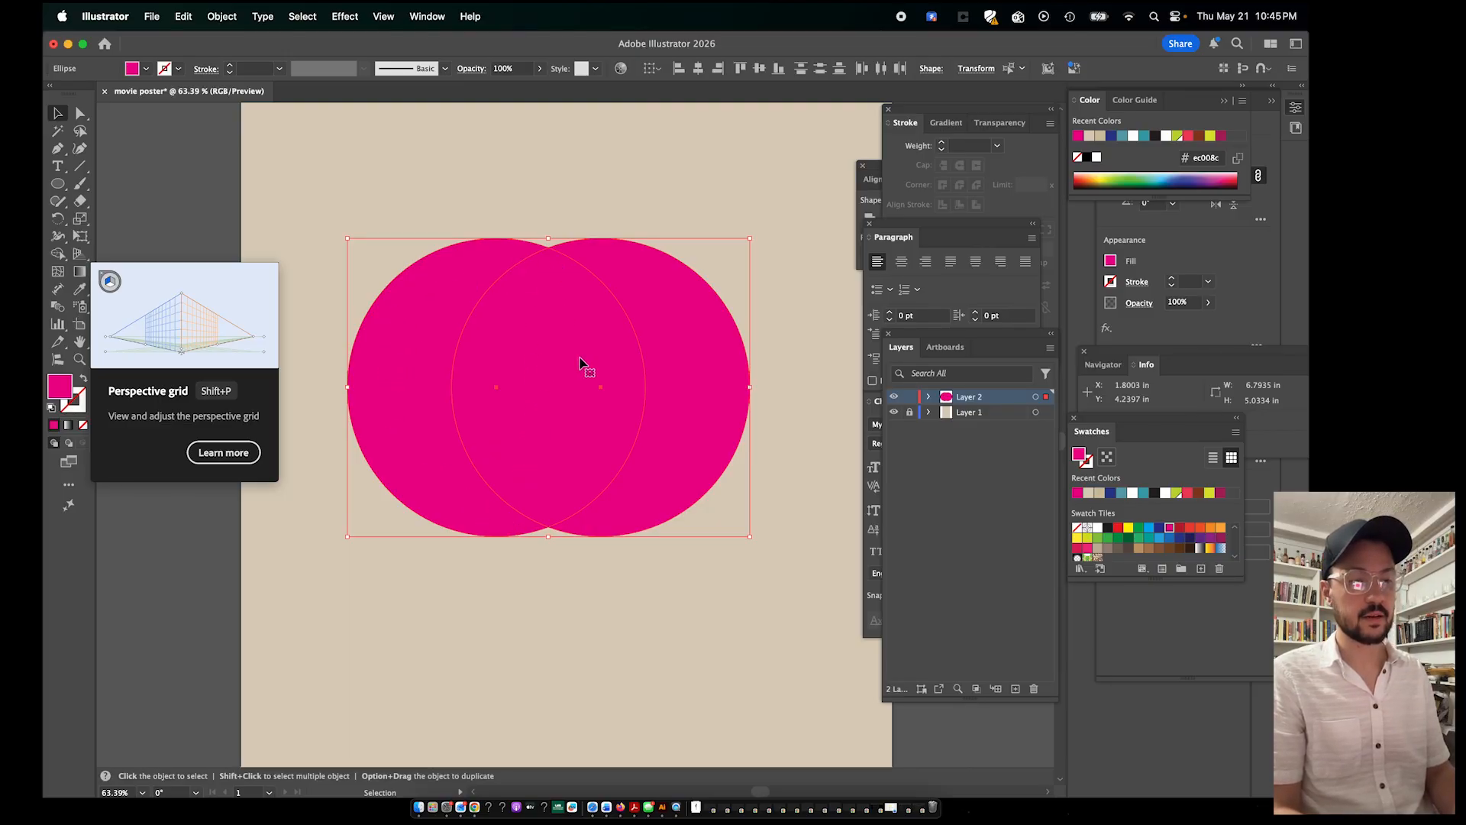
Shift the right-hand circle slightly toward the other one, to about X 3.48 in, and select both circles together
{"action": "left_click", "coordinate": [767, 224]}
{"action": "mouse_move", "coordinate": [712, 297]}
{"action": "left_mouse_down"}
{"action": "mouse_move", "coordinate": [677, 303]}
{"action": "mouse_move", "coordinate": [729, 313]}
{"action": "mouse_move", "coordinate": [693, 309]}
{"action": "left_mouse_up"}
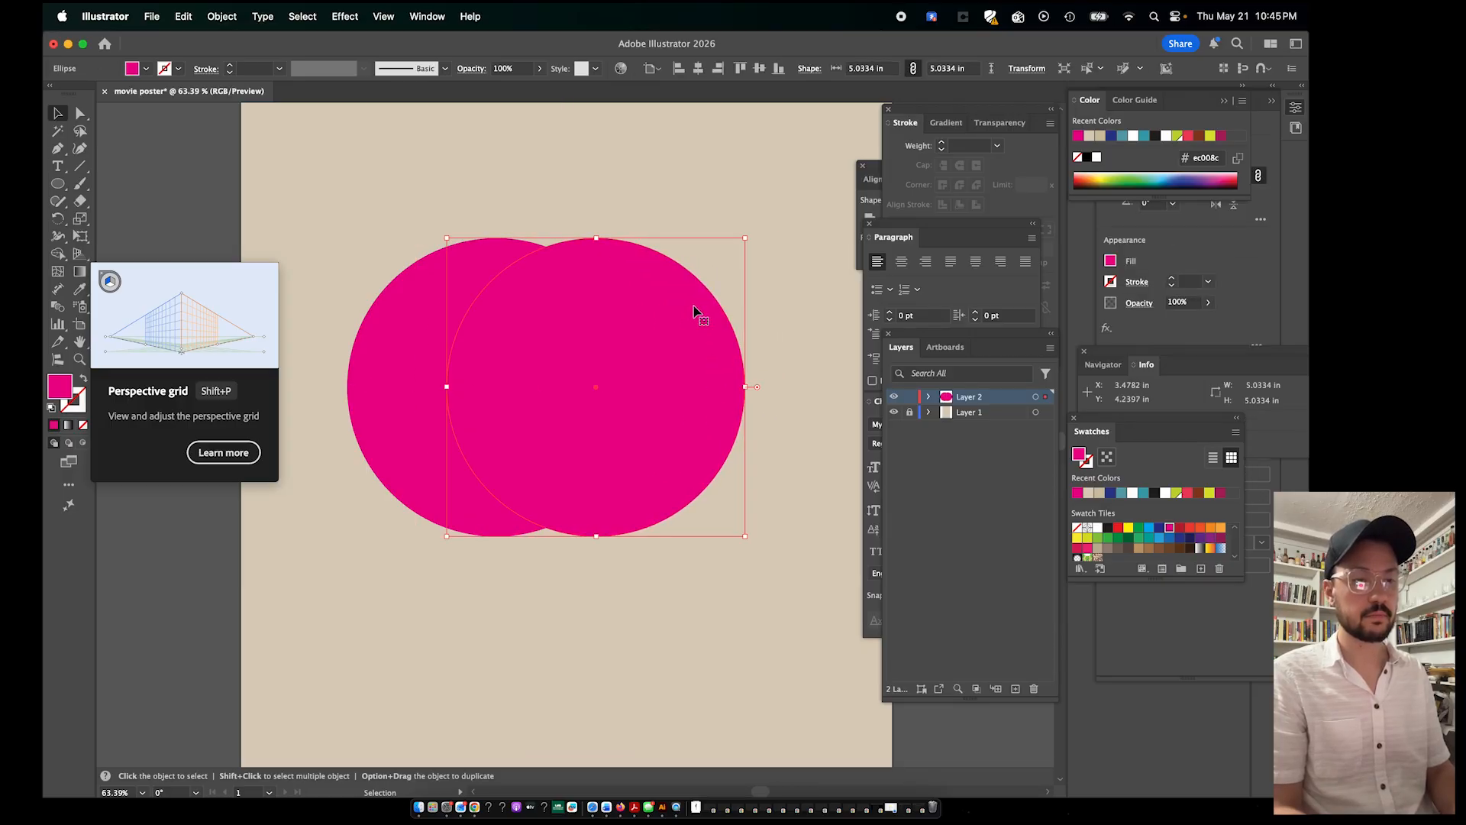
{"action": "left_click", "coordinate": [740, 155]}
{"action": "left_click_drag", "start_coordinate": [739, 154], "coordinate": [478, 389]}
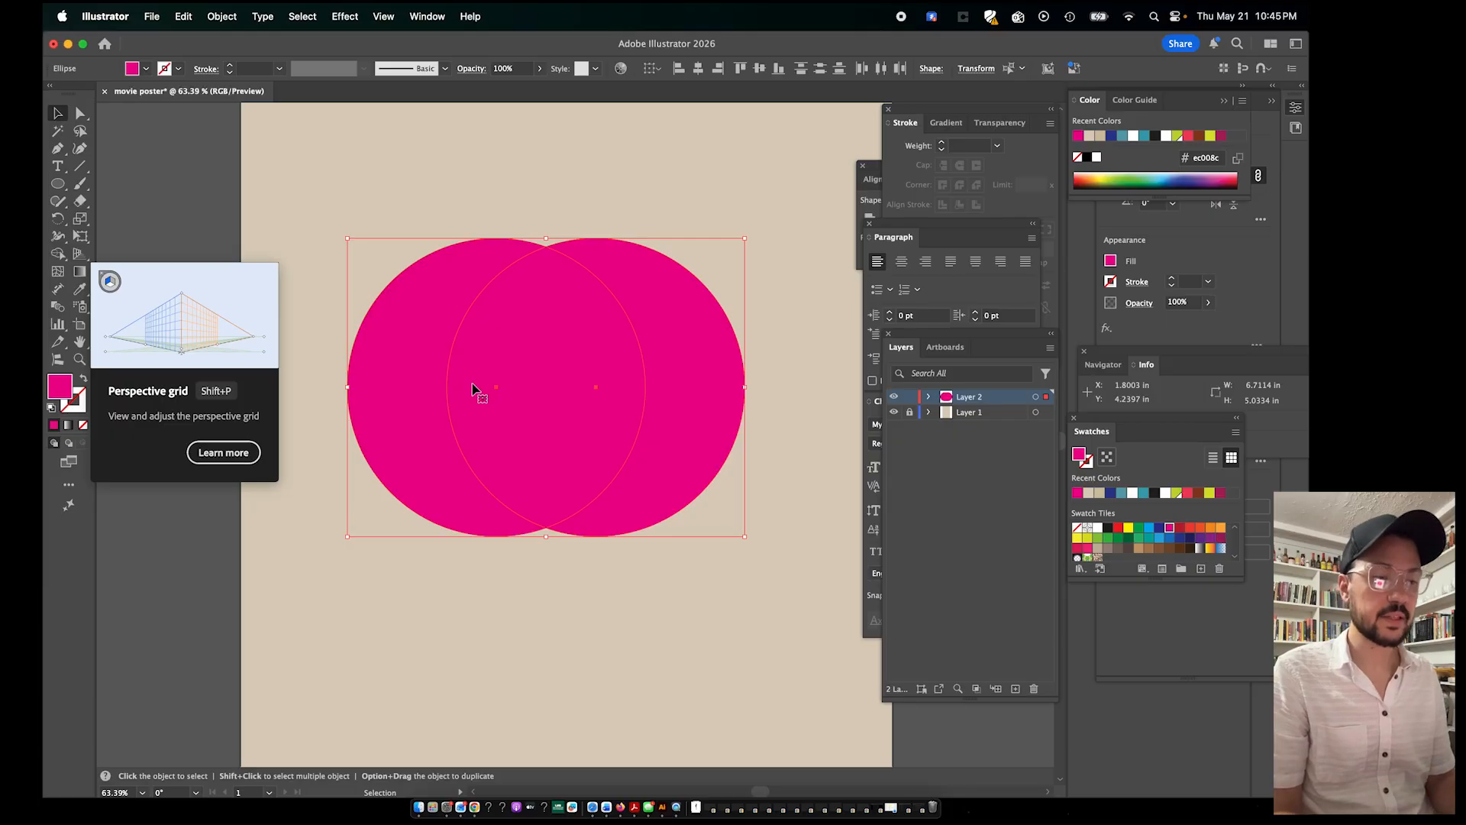
Display the Pathfinder shape-combining options for the two selected circles
{"action": "left_click", "coordinate": [428, 17]}
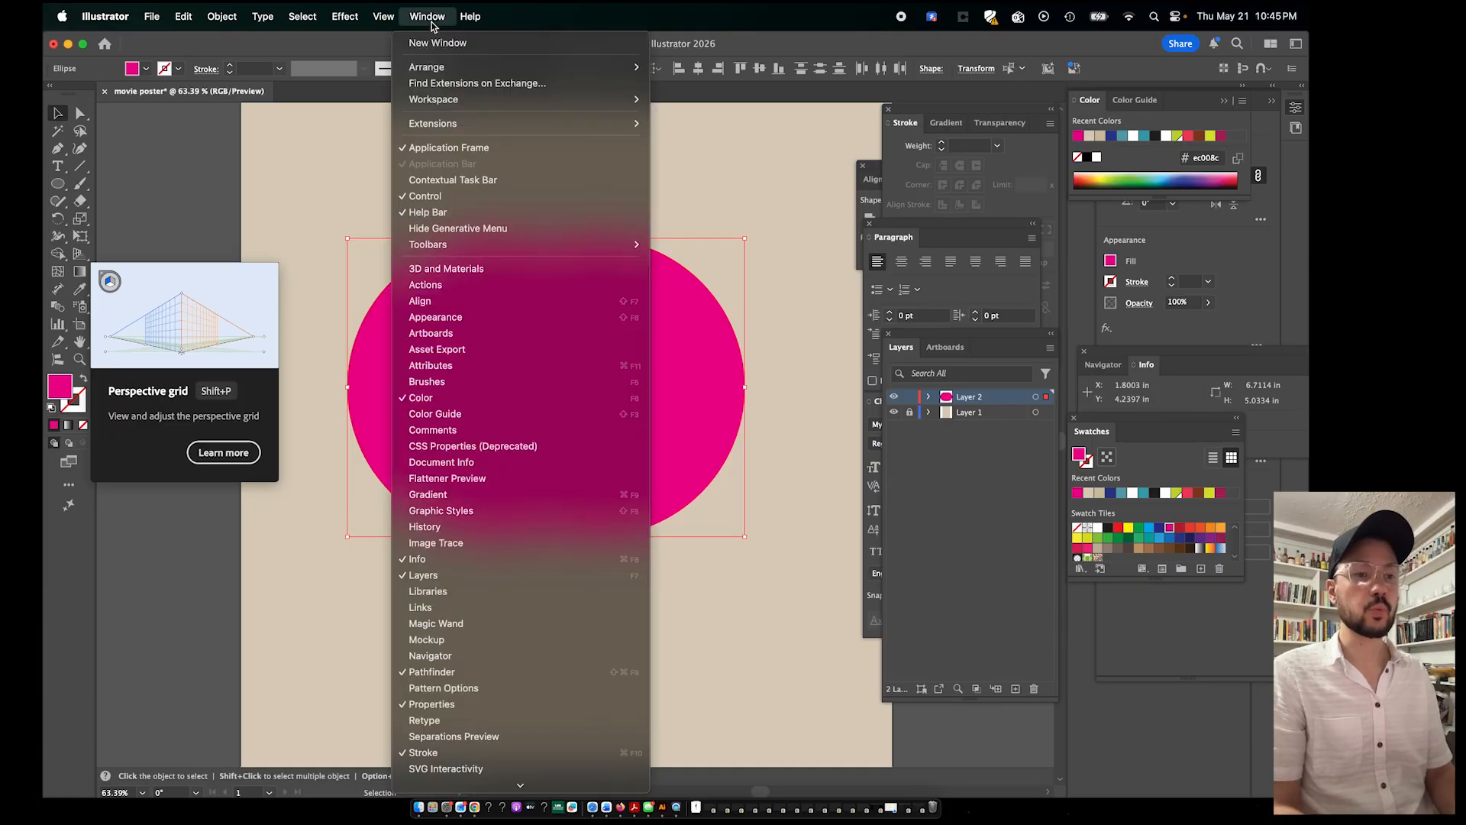
{"action": "scroll", "coordinate": [473, 233], "scroll_direction": "down", "scroll_amount": 3}
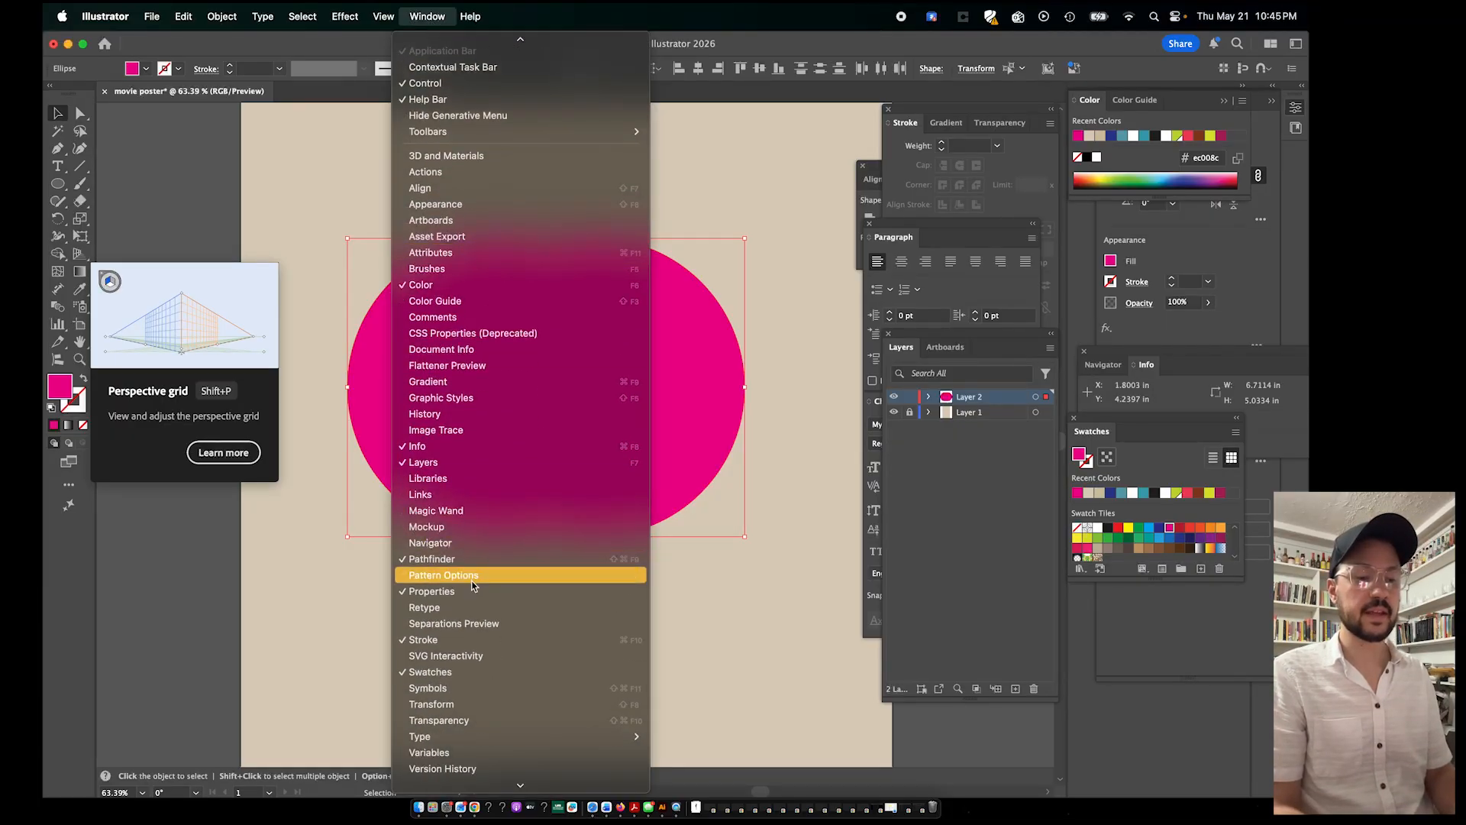
{"action": "left_click", "coordinate": [481, 566]}
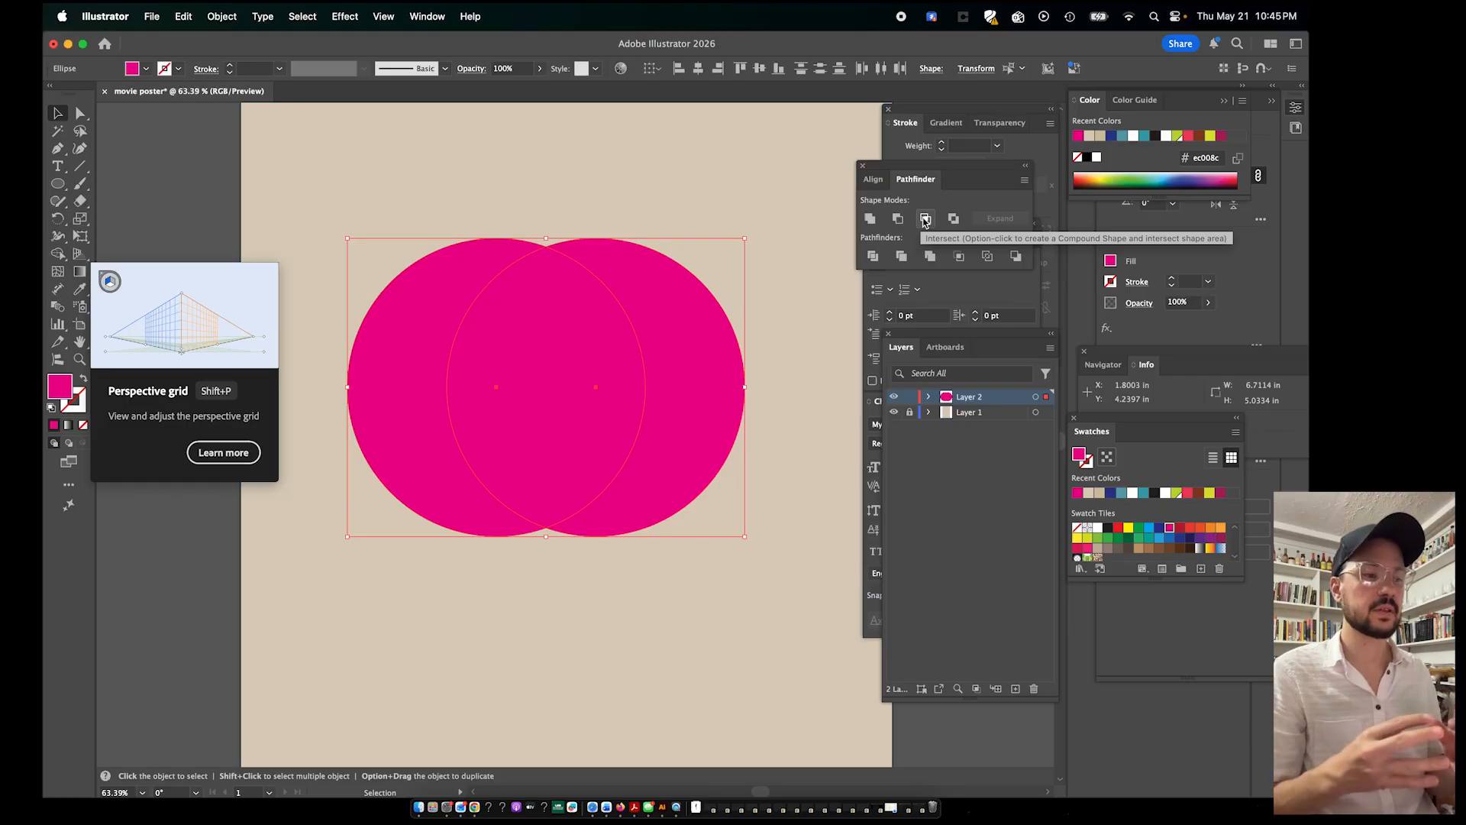
Try uniting the two overlapping circles into one shape and moving it, undoing back to the separate circles
{"action": "left_click", "coordinate": [870, 220]}
{"action": "left_click", "coordinate": [705, 173]}
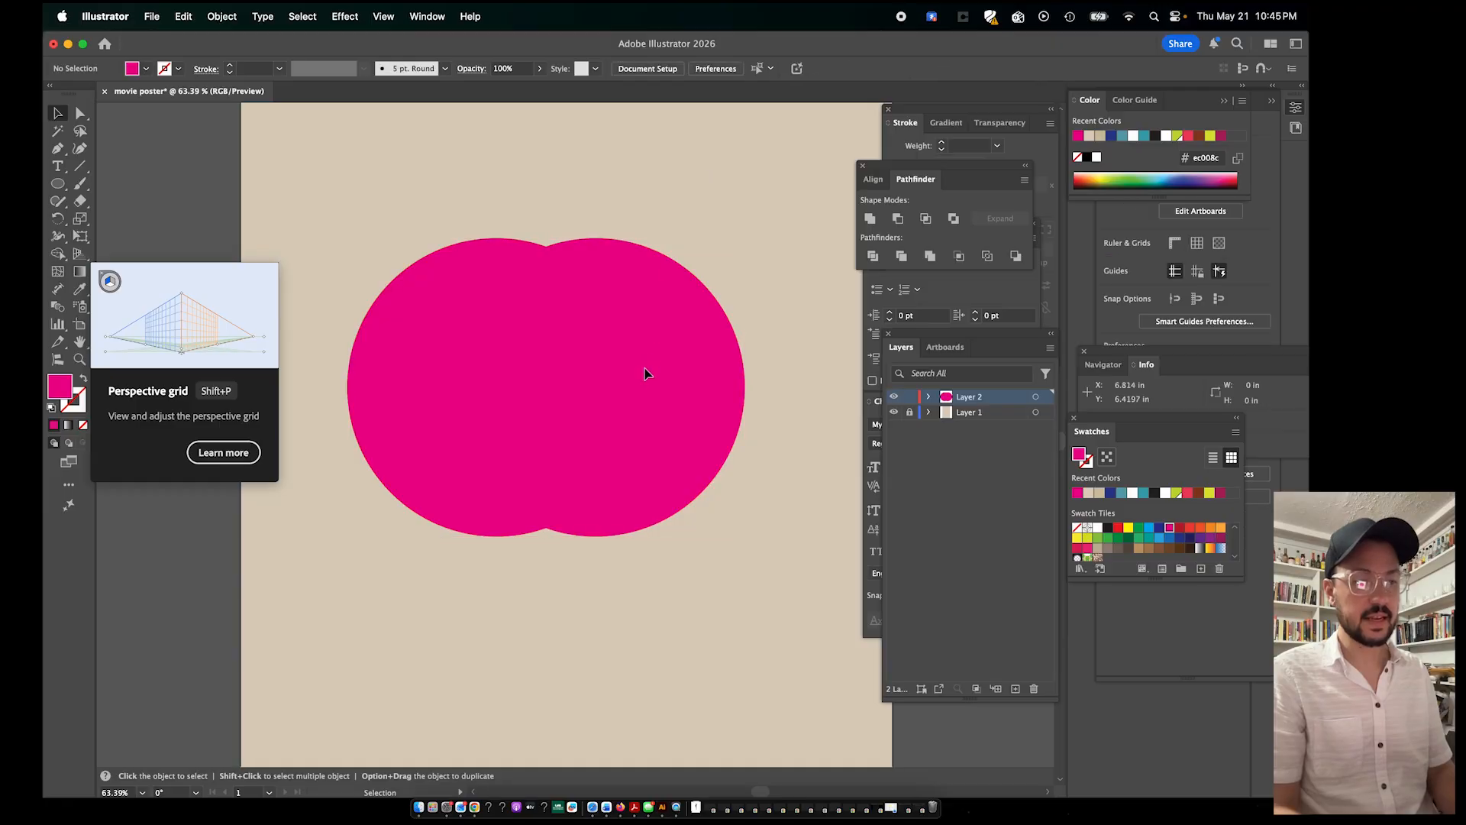
{"action": "mouse_move", "coordinate": [646, 371]}
{"action": "left_mouse_down"}
{"action": "mouse_move", "coordinate": [189, 589]}
{"action": "mouse_move", "coordinate": [606, 328]}
{"action": "mouse_move", "coordinate": [796, 367]}
{"action": "mouse_move", "coordinate": [668, 346]}
{"action": "mouse_move", "coordinate": [672, 363]}
{"action": "left_mouse_up"}
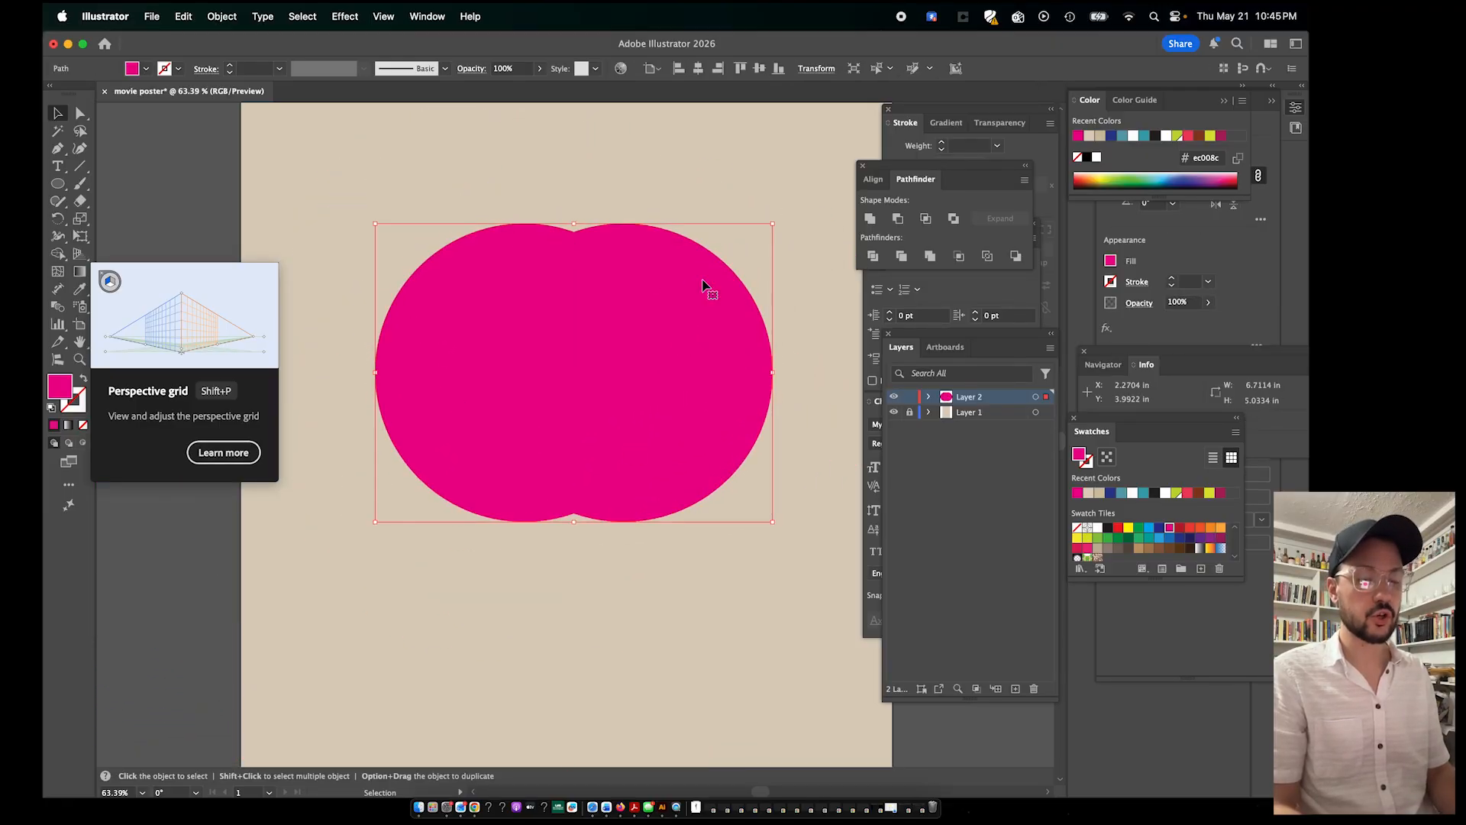
{"action": "left_click_drag", "start_coordinate": [695, 290], "coordinate": [702, 279]}
{"action": "key", "text": "super+z"}
{"action": "key", "text": "super+z"}
{"action": "key", "text": "super+z"}
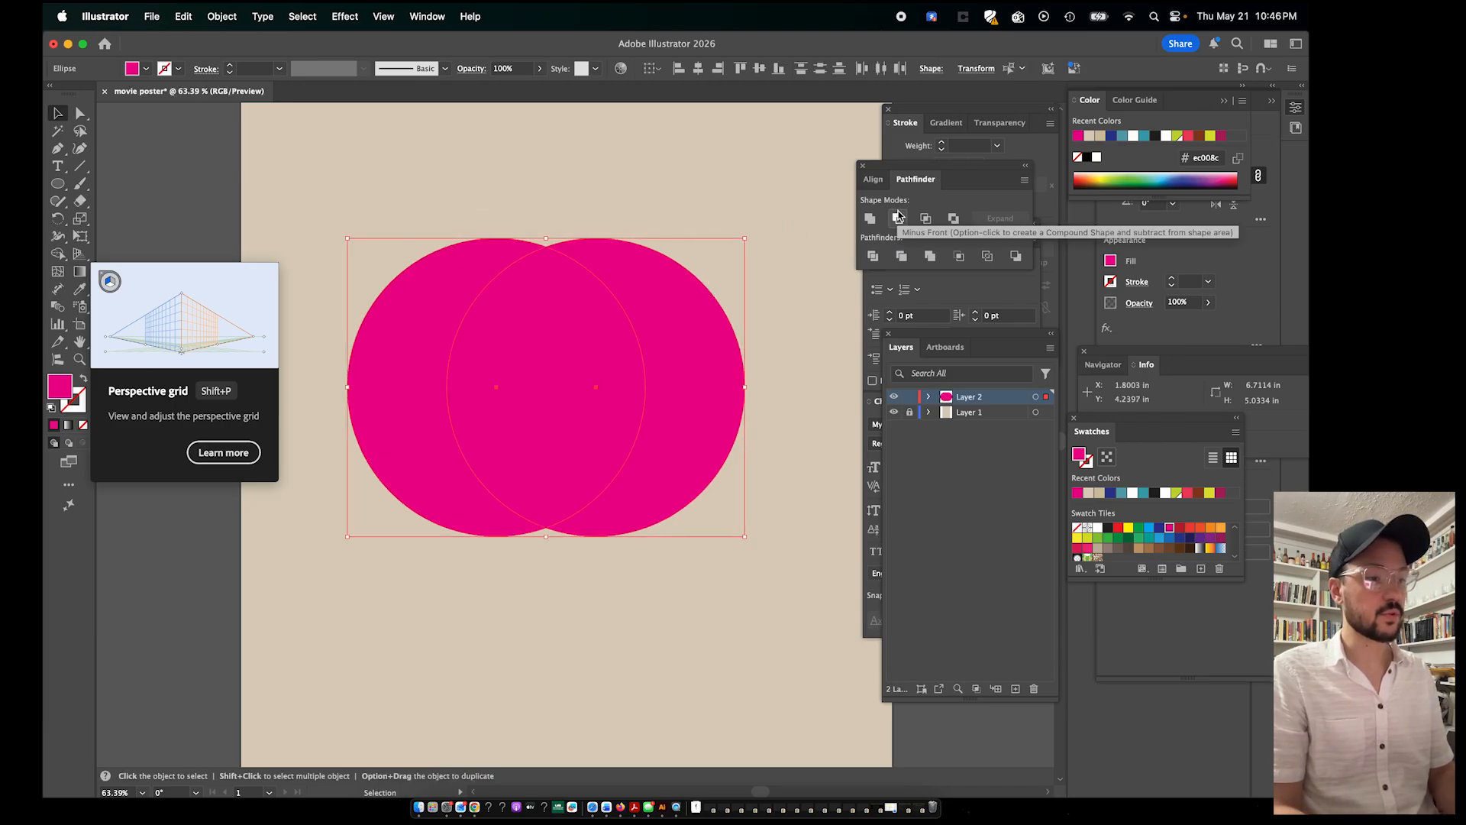
Subtract the front circle from the back one with Minus Front to form a crescent, and deselect it
{"action": "left_click", "coordinate": [899, 219]}
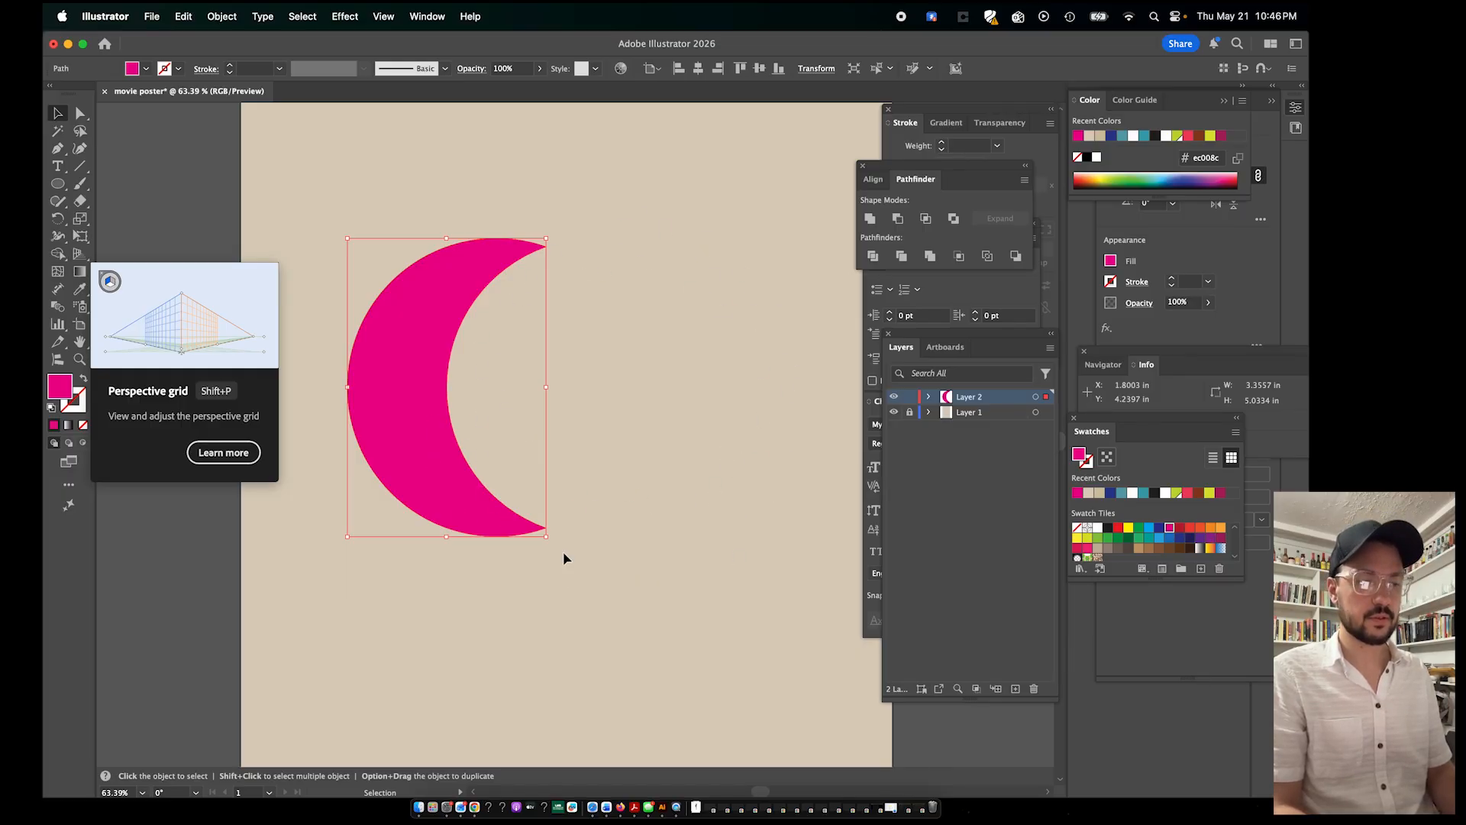
{"action": "left_click", "coordinate": [614, 397]}
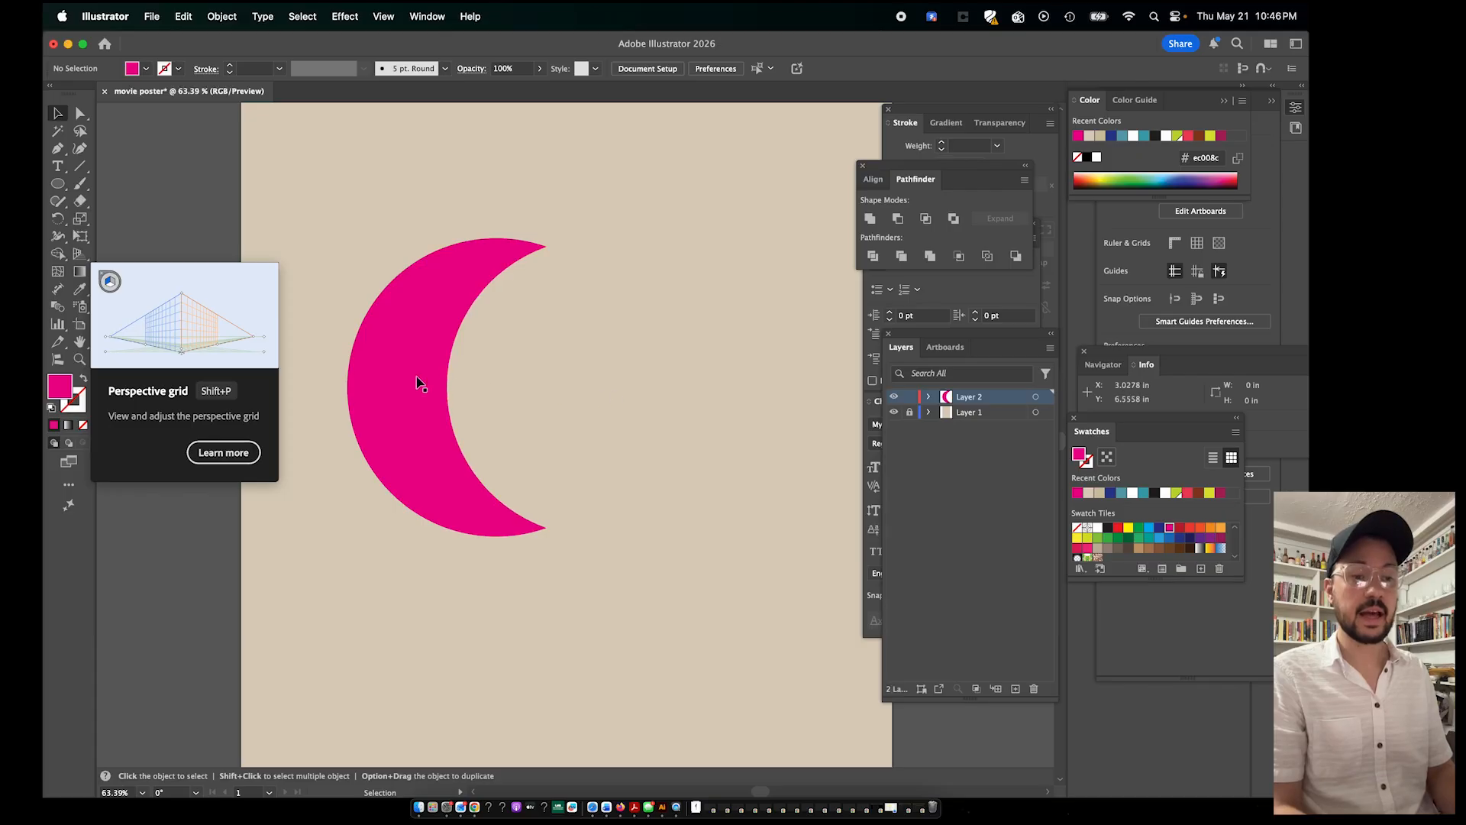
Move the crescent off the artboard to its upper left, at about X -8.42 in, Y -1.33 in
{"action": "left_click_drag", "start_coordinate": [419, 382], "coordinate": [514, 386]}
{"action": "scroll", "coordinate": [514, 387], "scroll_direction": "down", "scroll_amount": 2}
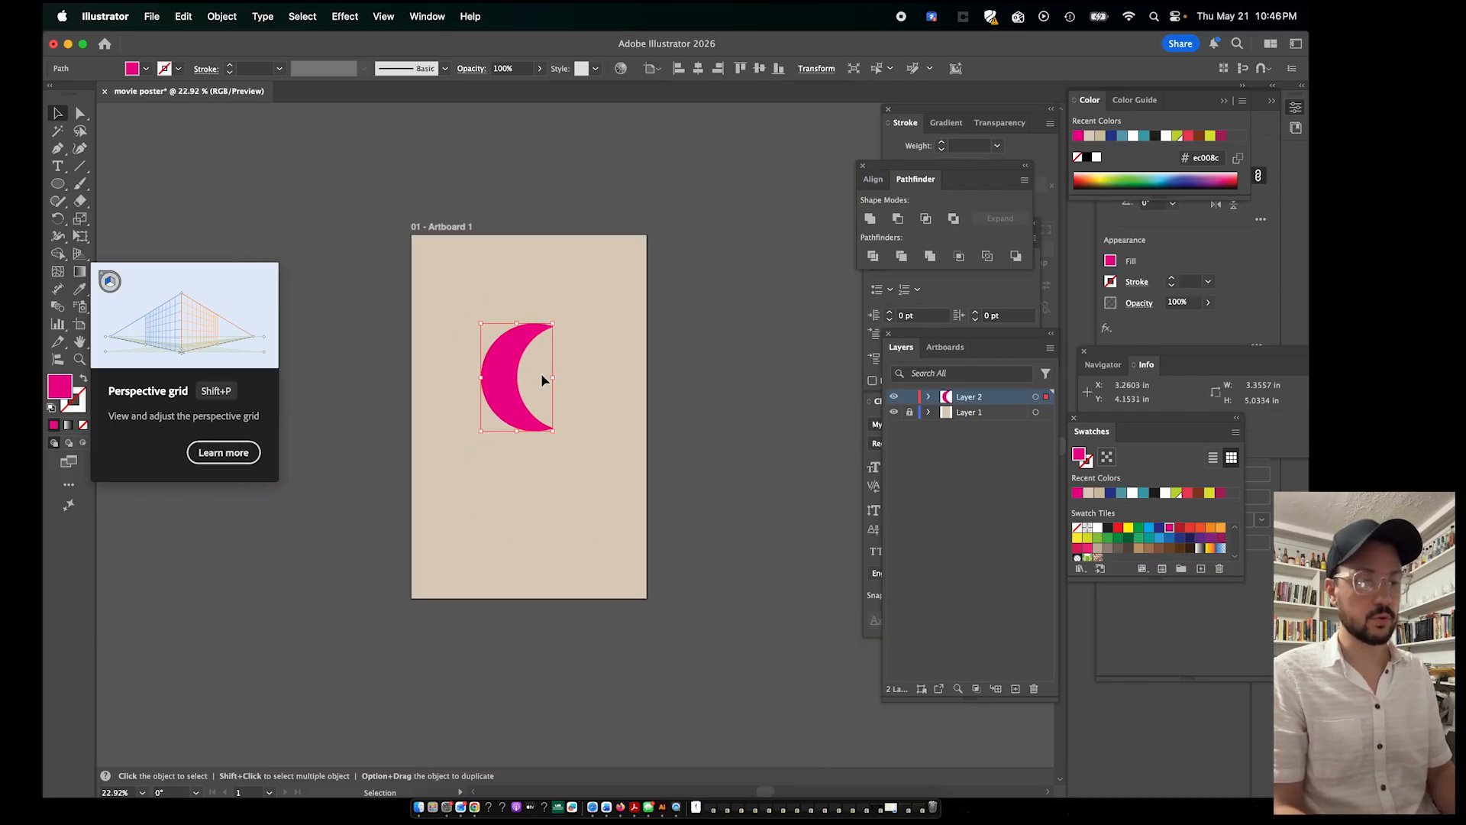
{"action": "scroll", "coordinate": [553, 378], "scroll_direction": "up", "scroll_amount": 2}
{"action": "left_click", "coordinate": [618, 386]}
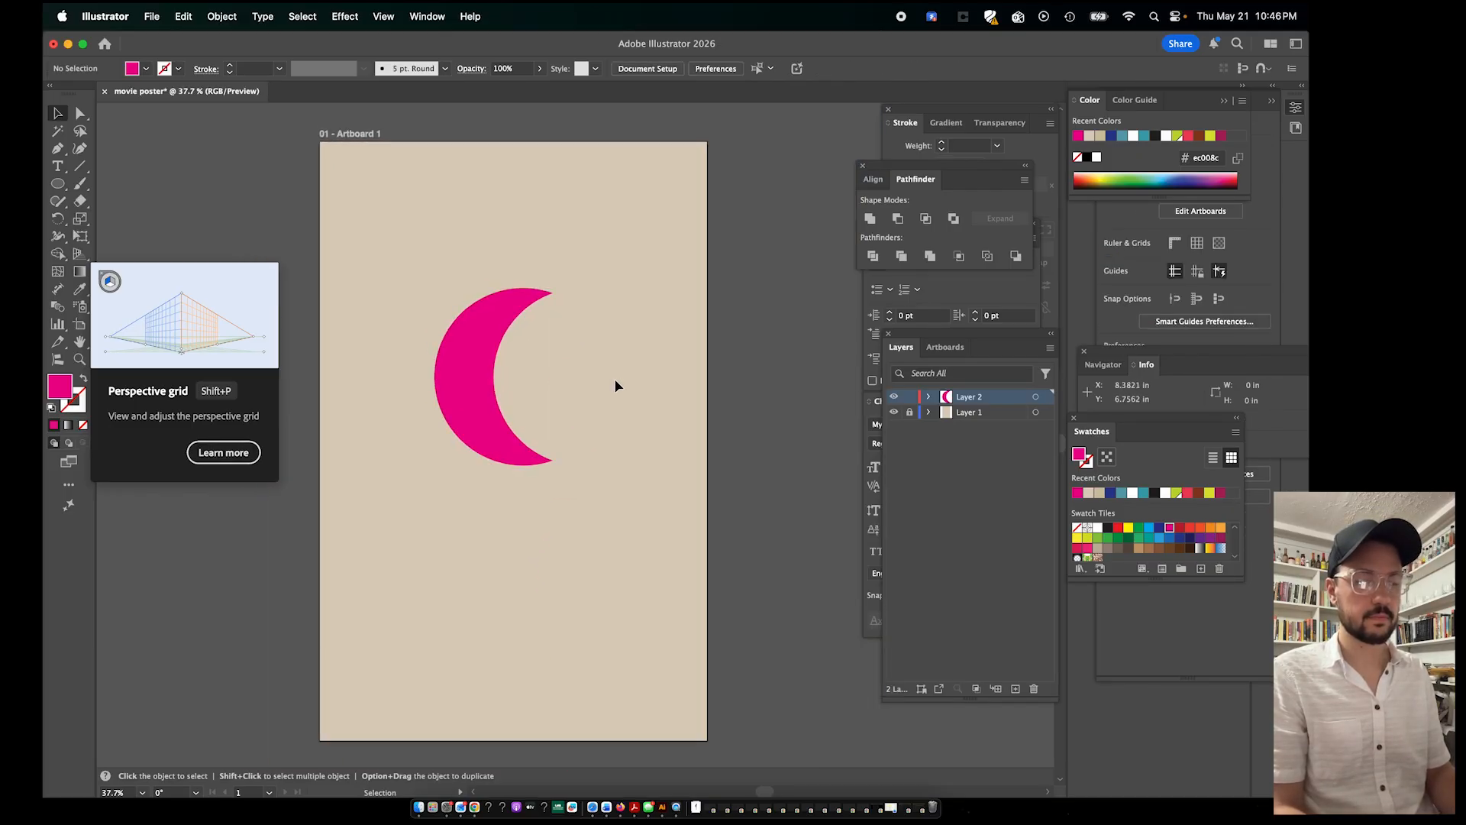
{"action": "left_click_drag", "start_coordinate": [491, 393], "coordinate": [533, 344]}
{"action": "scroll", "coordinate": [534, 344], "scroll_direction": "down", "scroll_amount": 1}
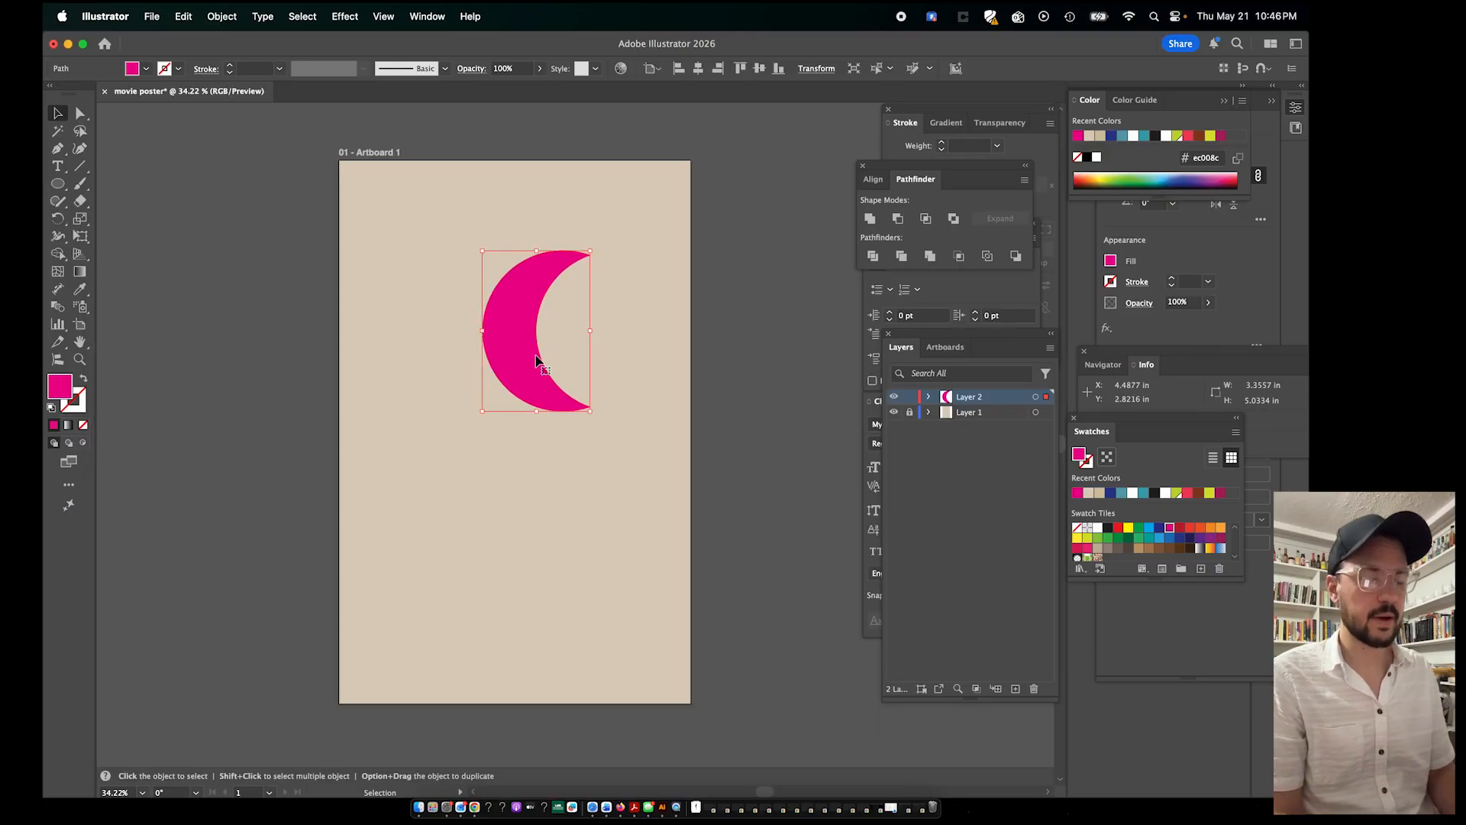
{"action": "scroll", "coordinate": [439, 425], "scroll_direction": "left", "scroll_amount": 3}
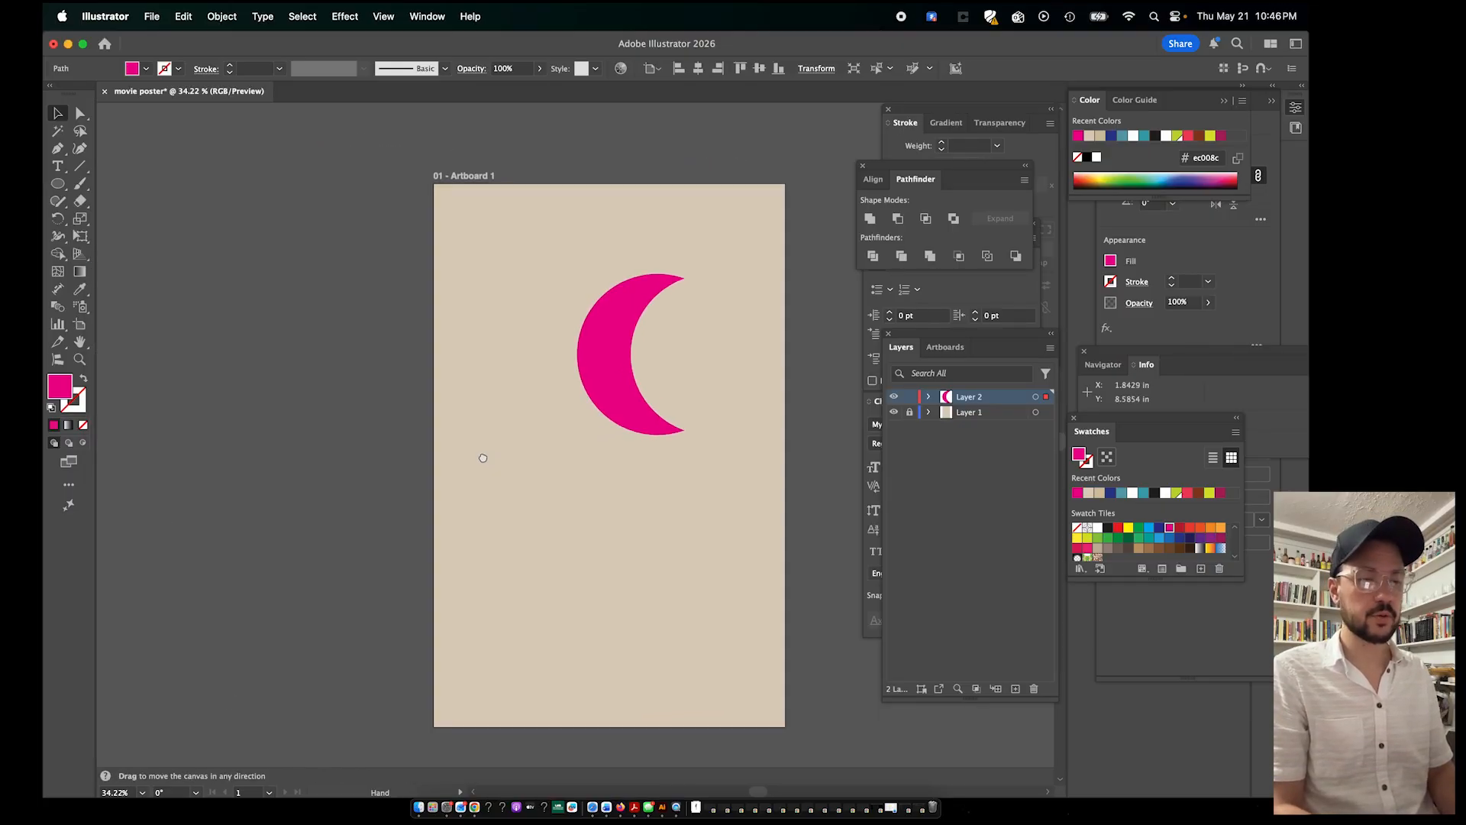
{"action": "left_click_drag", "start_coordinate": [600, 409], "coordinate": [227, 292]}
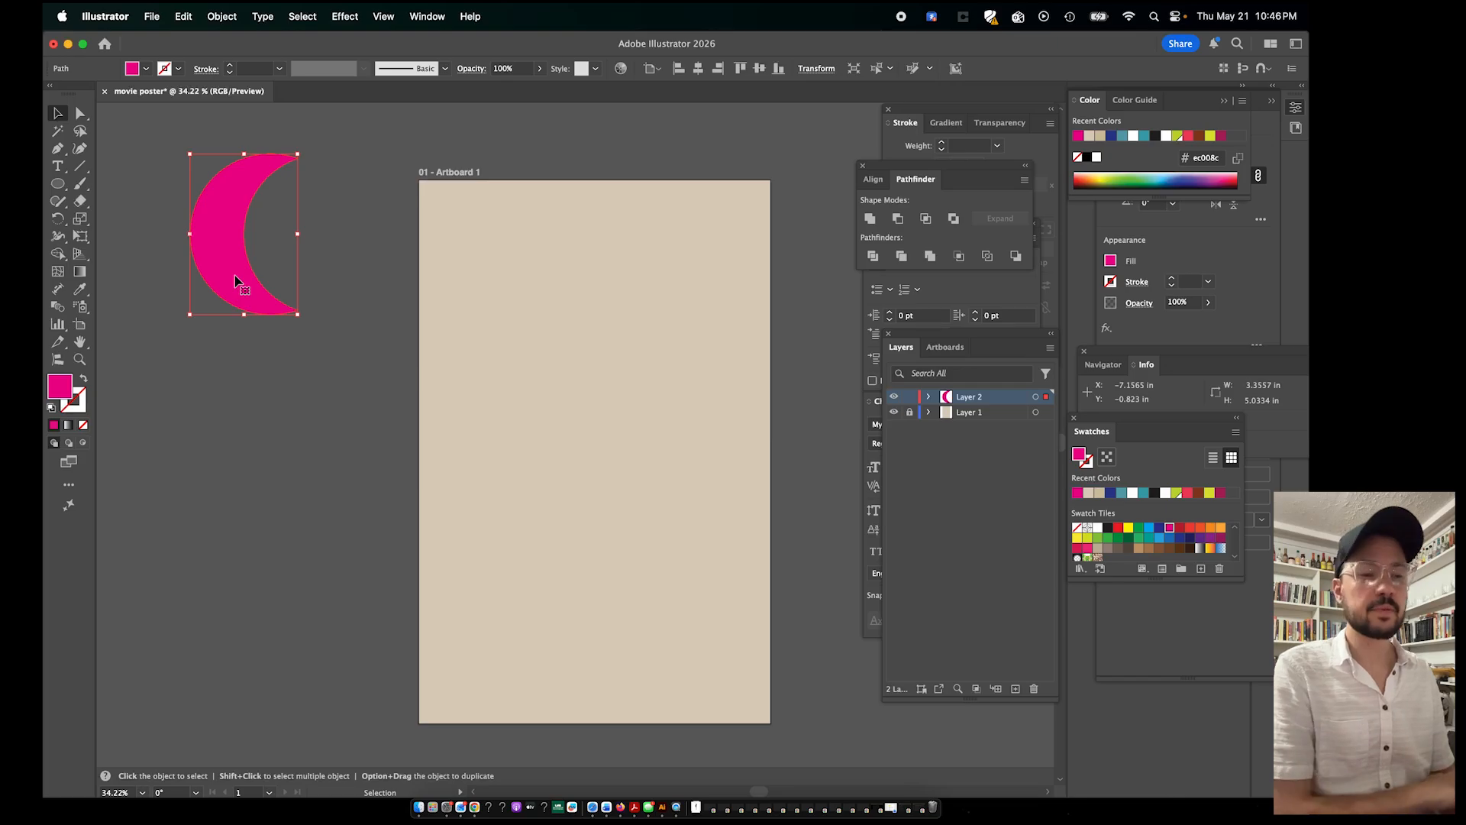
{"action": "left_click_drag", "start_coordinate": [235, 280], "coordinate": [197, 264]}
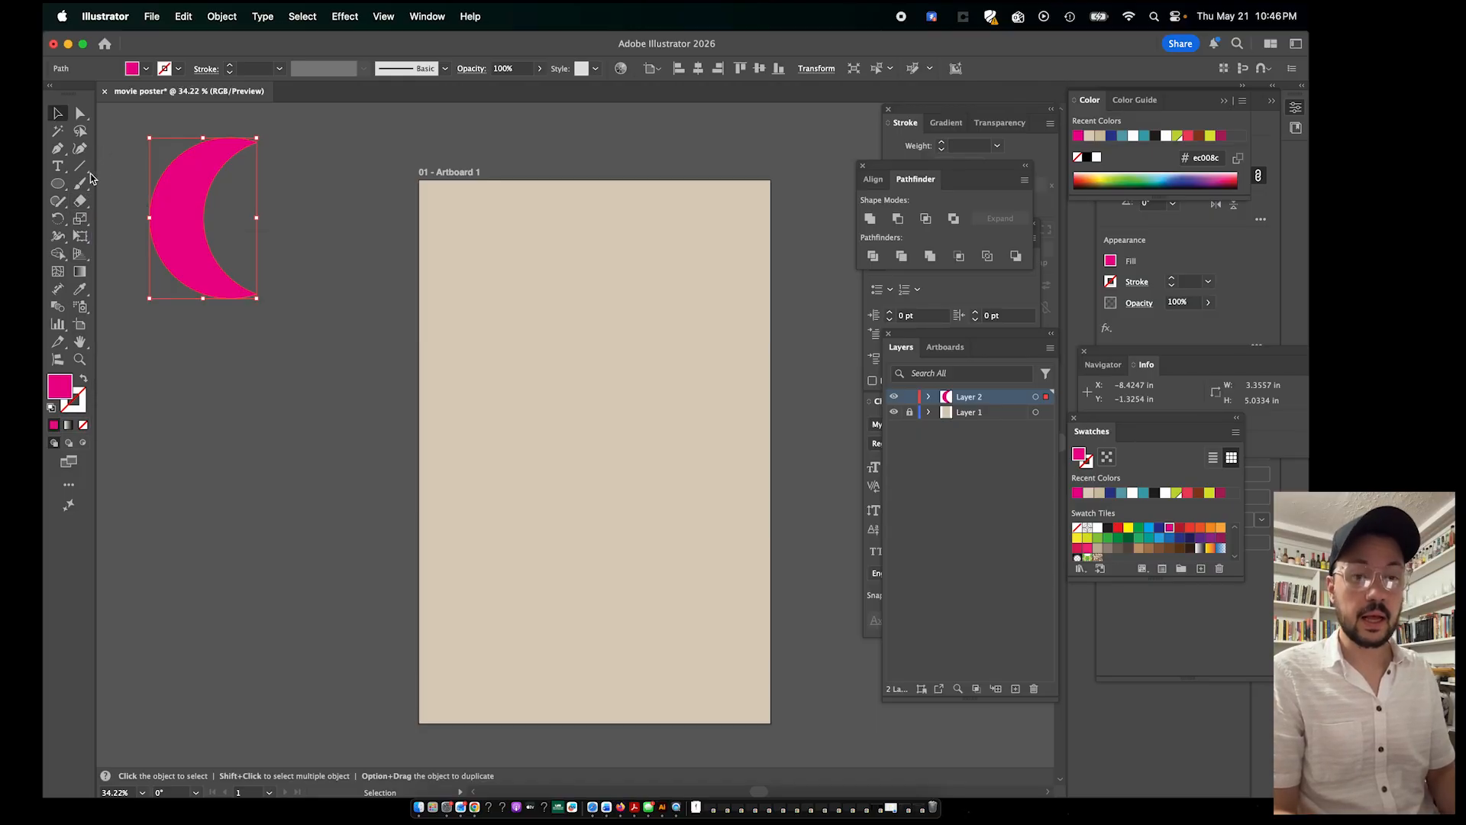
Draw a looping freeform shape about 7.2 by 12 in across the artboard with the Pencil tool
{"action": "left_click", "coordinate": [60, 201]}
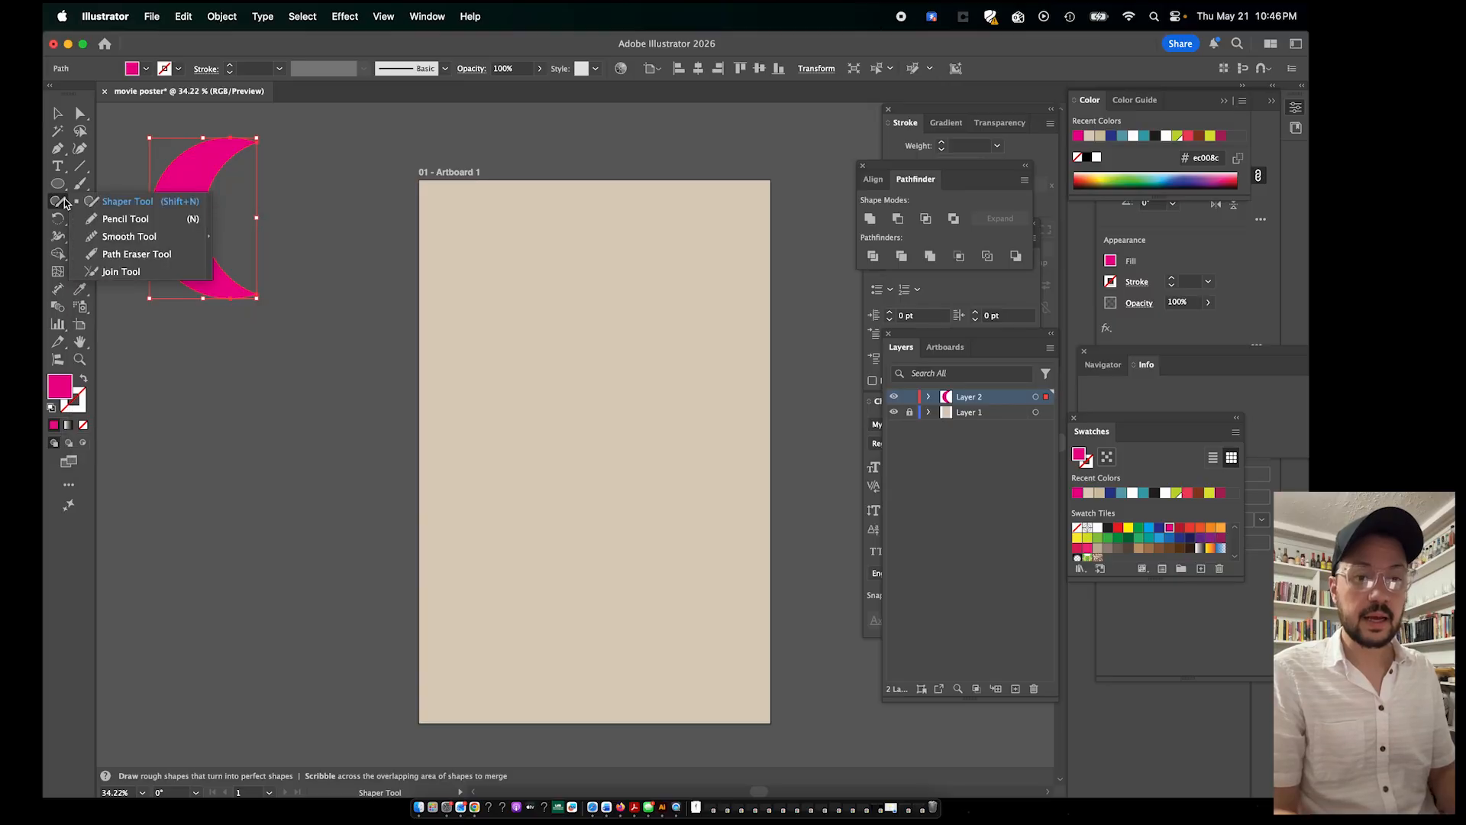
{"action": "left_click", "coordinate": [126, 219]}
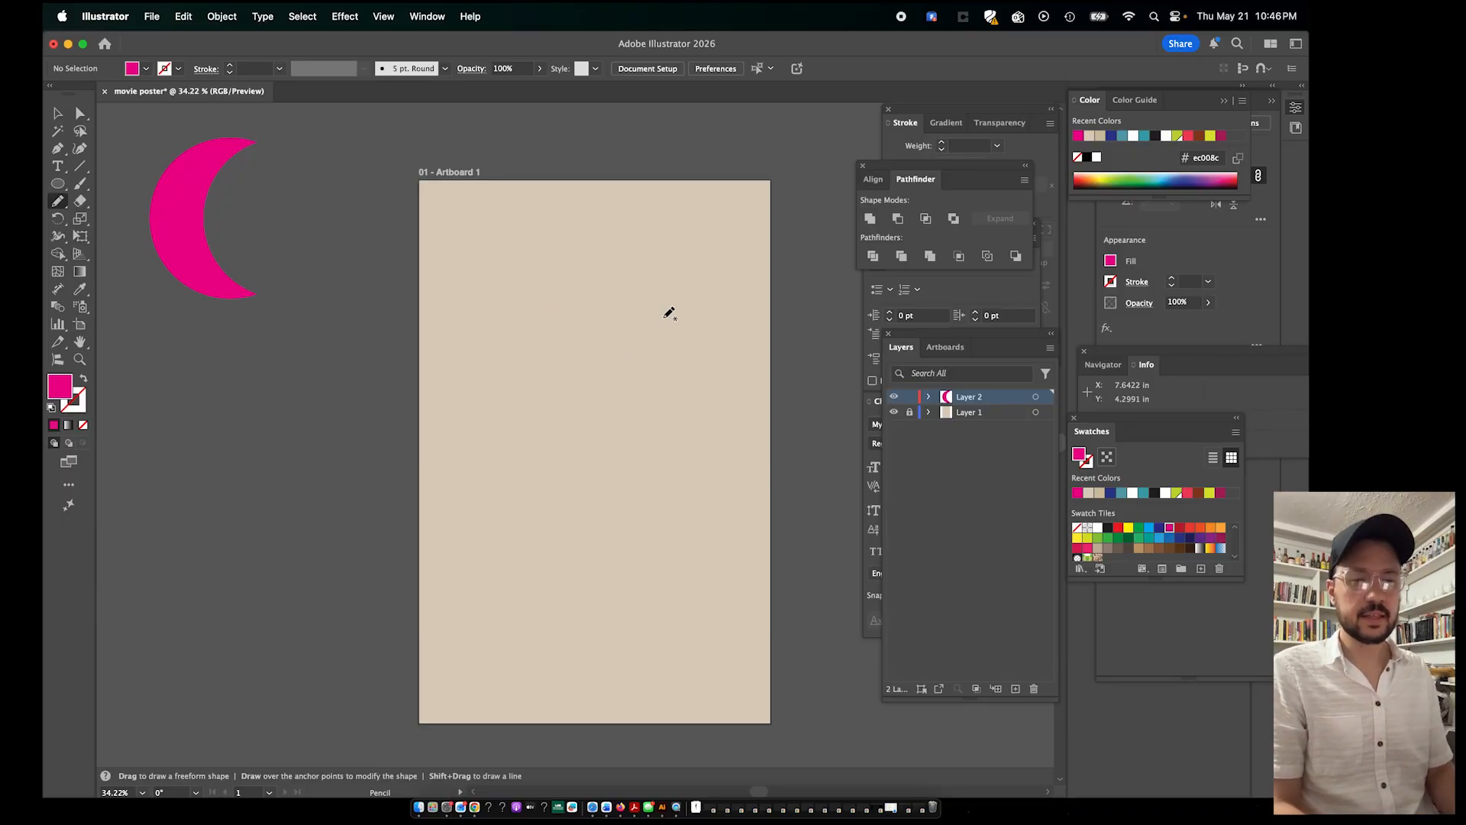
{"action": "mouse_move", "coordinate": [634, 259]}
{"action": "left_mouse_down"}
{"action": "mouse_move", "coordinate": [555, 281]}
{"action": "mouse_move", "coordinate": [556, 354]}
{"action": "mouse_move", "coordinate": [633, 403]}
{"action": "mouse_move", "coordinate": [640, 449]}
{"action": "mouse_move", "coordinate": [581, 510]}
{"action": "mouse_move", "coordinate": [633, 578]}
{"action": "mouse_move", "coordinate": [728, 517]}
{"action": "mouse_move", "coordinate": [666, 403]}
{"action": "mouse_move", "coordinate": [665, 334]}
{"action": "mouse_move", "coordinate": [733, 242]}
{"action": "mouse_move", "coordinate": [690, 216]}
{"action": "mouse_move", "coordinate": [637, 305]}
{"action": "mouse_move", "coordinate": [603, 271]}
{"action": "mouse_move", "coordinate": [623, 210]}
{"action": "mouse_move", "coordinate": [525, 225]}
{"action": "mouse_move", "coordinate": [596, 315]}
{"action": "mouse_move", "coordinate": [532, 360]}
{"action": "mouse_move", "coordinate": [558, 414]}
{"action": "mouse_move", "coordinate": [648, 358]}
{"action": "mouse_move", "coordinate": [573, 438]}
{"action": "mouse_move", "coordinate": [663, 462]}
{"action": "mouse_move", "coordinate": [581, 504]}
{"action": "left_mouse_up"}
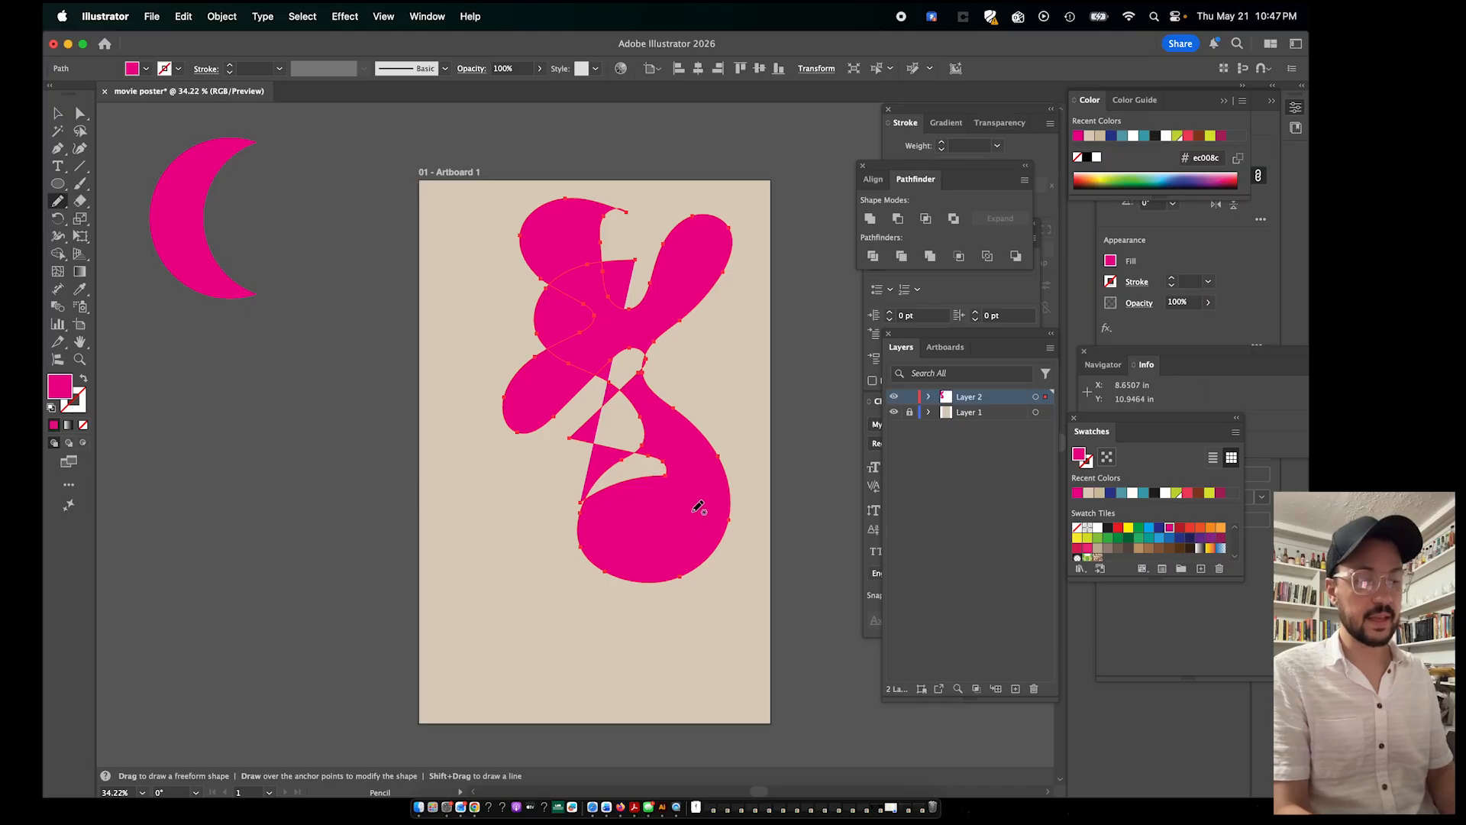
Reshape the freeform shape's lower half by moving three of its anchor points with the Direct Selection tool
{"action": "scroll", "coordinate": [695, 499], "scroll_direction": "up", "scroll_amount": 5}
{"action": "scroll", "coordinate": [377, 432], "scroll_direction": "up", "scroll_amount": 6}
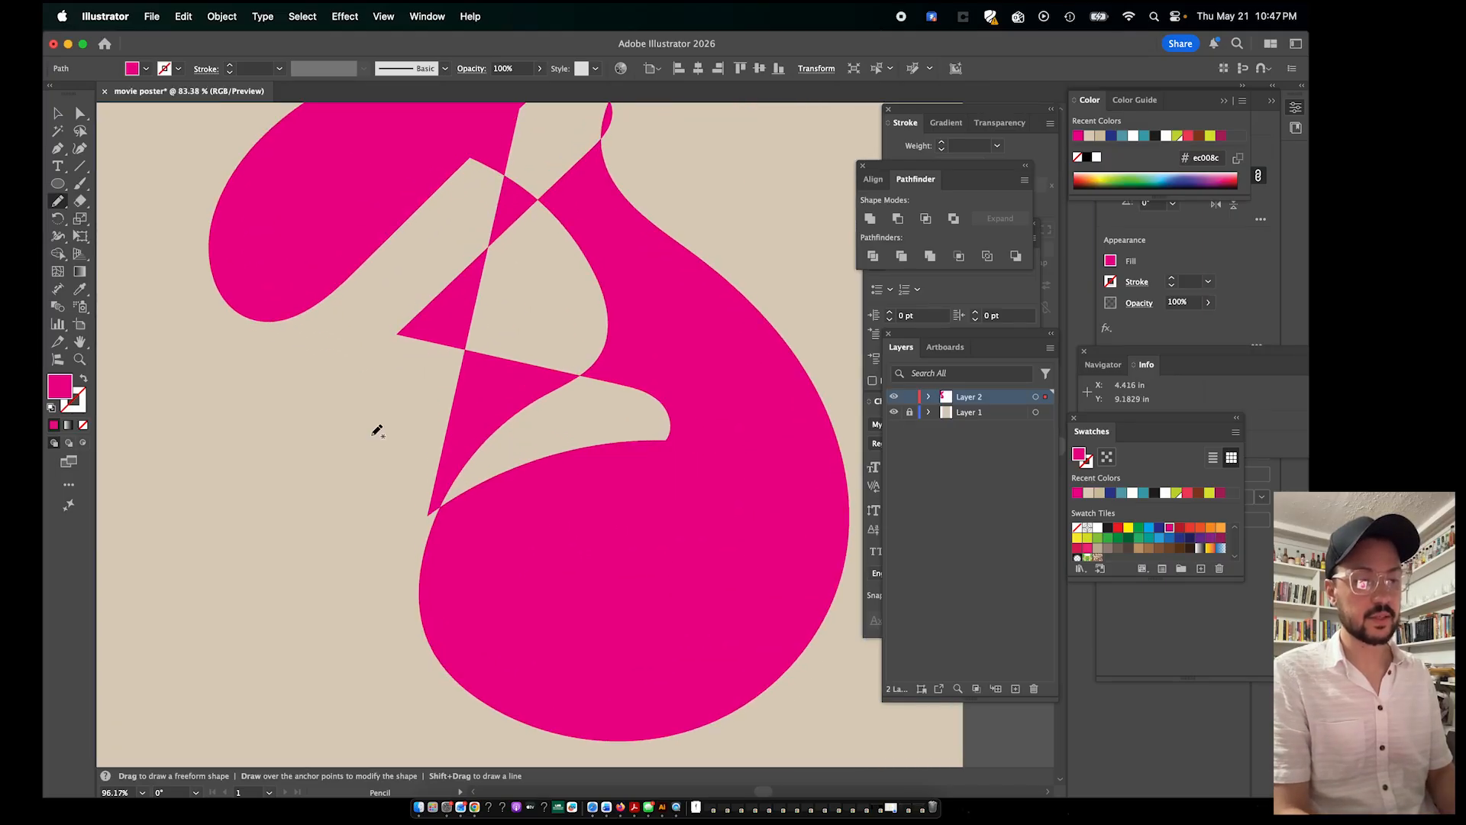
{"action": "scroll", "coordinate": [377, 432], "scroll_direction": "down", "scroll_amount": 7}
{"action": "key", "text": "a"}
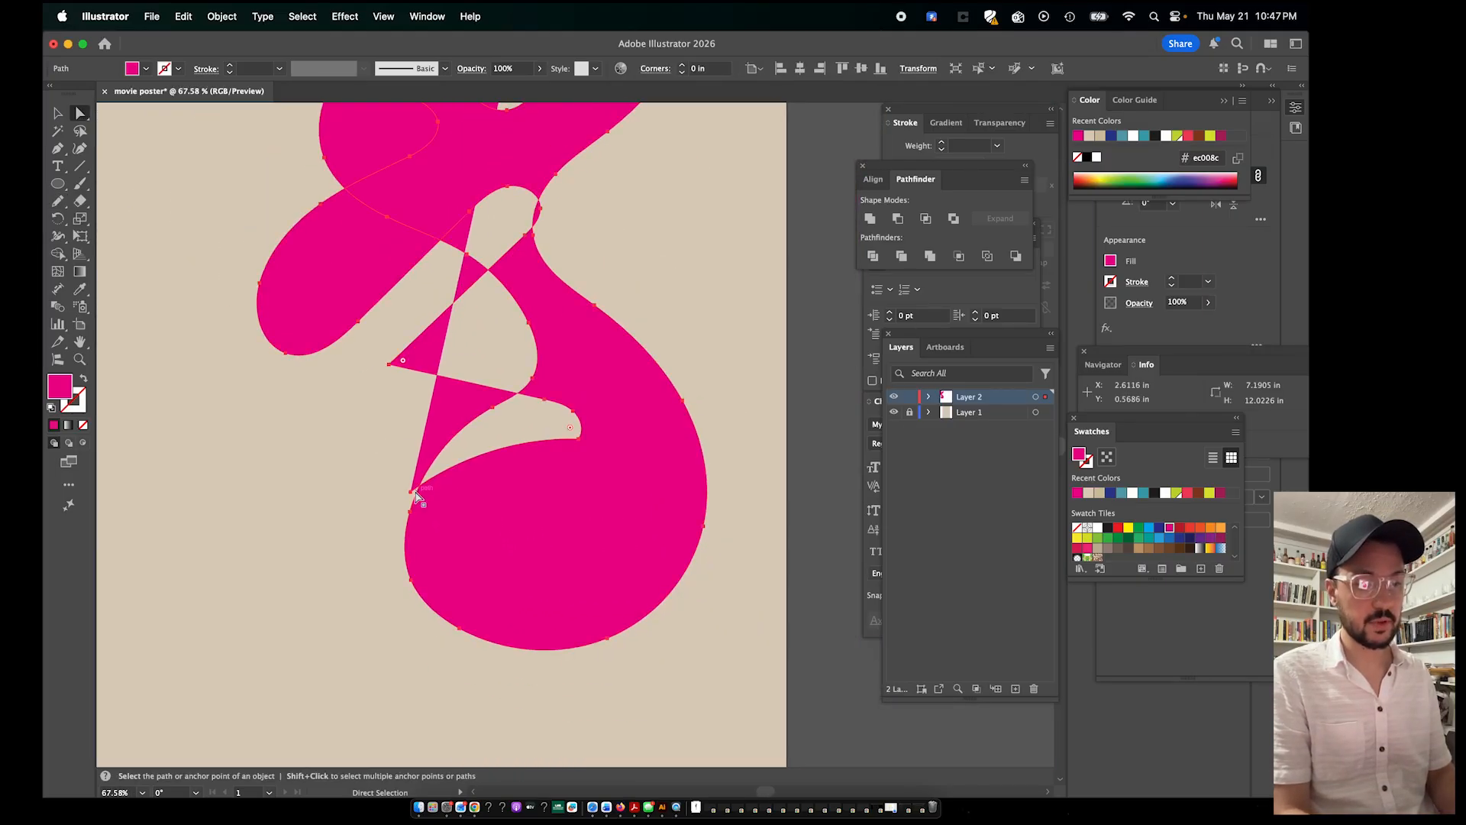
{"action": "left_click", "coordinate": [410, 492]}
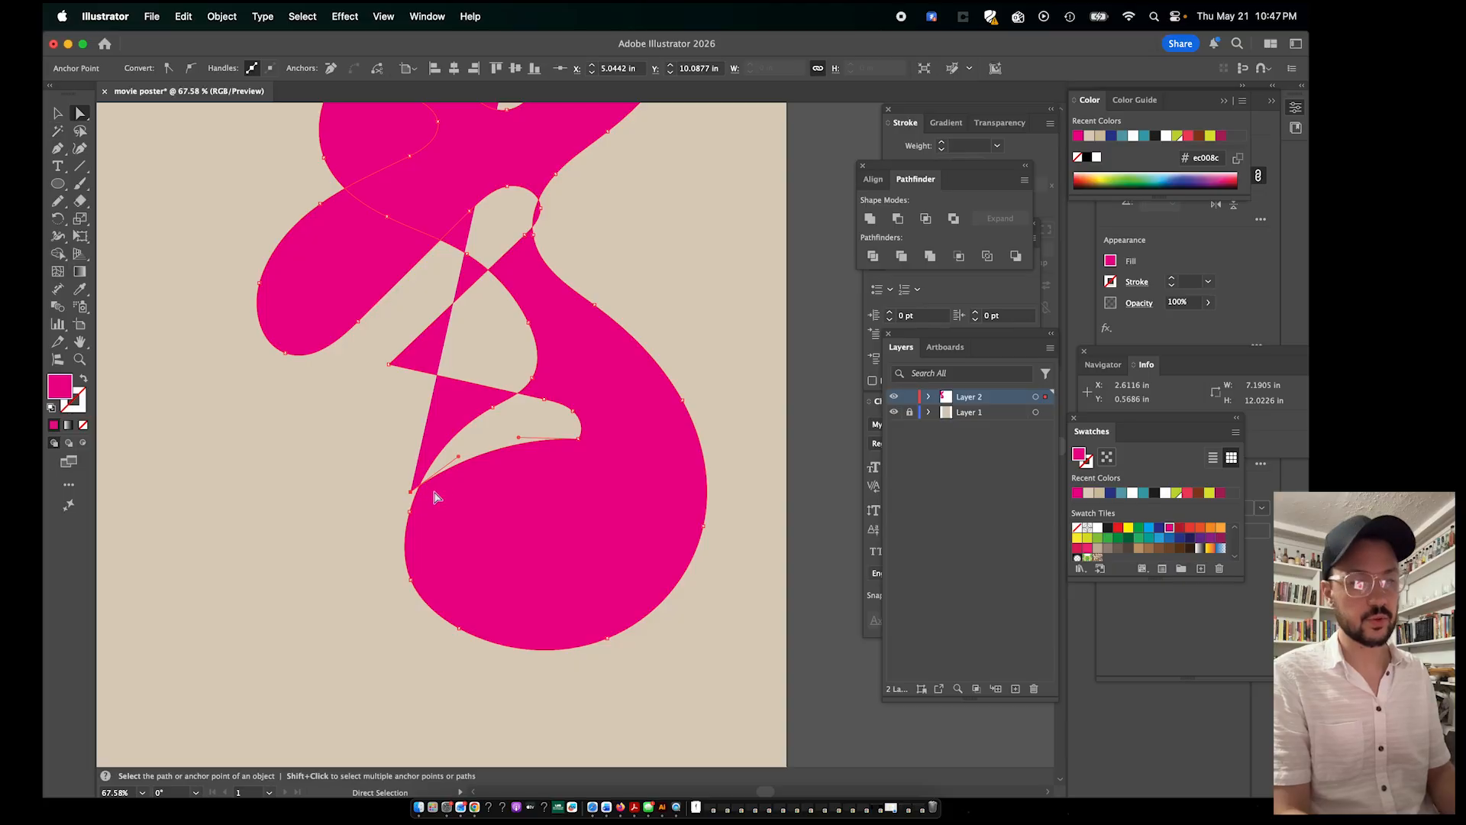
{"action": "left_click_drag", "start_coordinate": [410, 491], "coordinate": [489, 342]}
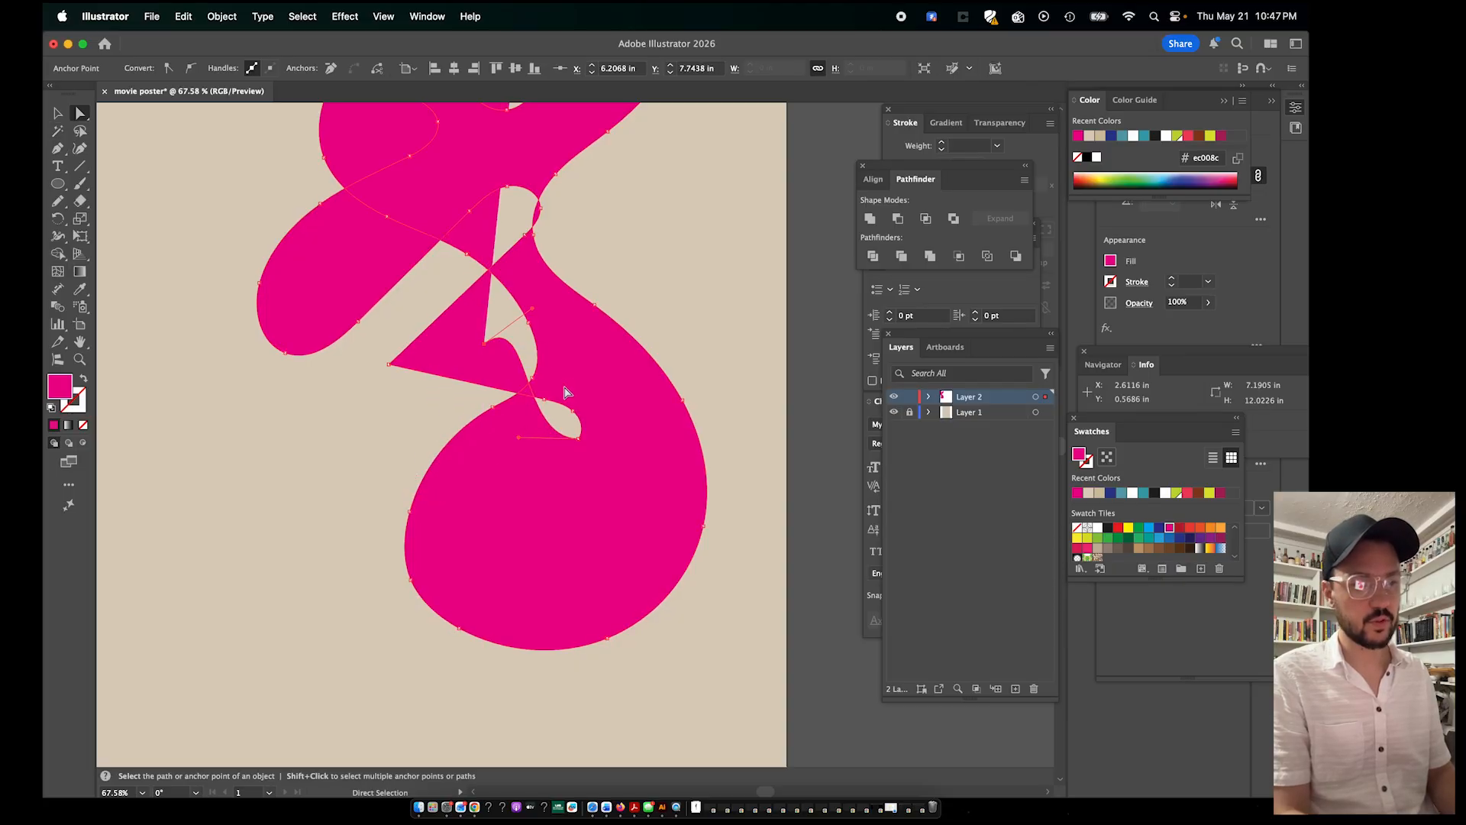
{"action": "left_click_drag", "start_coordinate": [396, 372], "coordinate": [274, 453]}
{"action": "left_click_drag", "start_coordinate": [282, 359], "coordinate": [400, 423]}
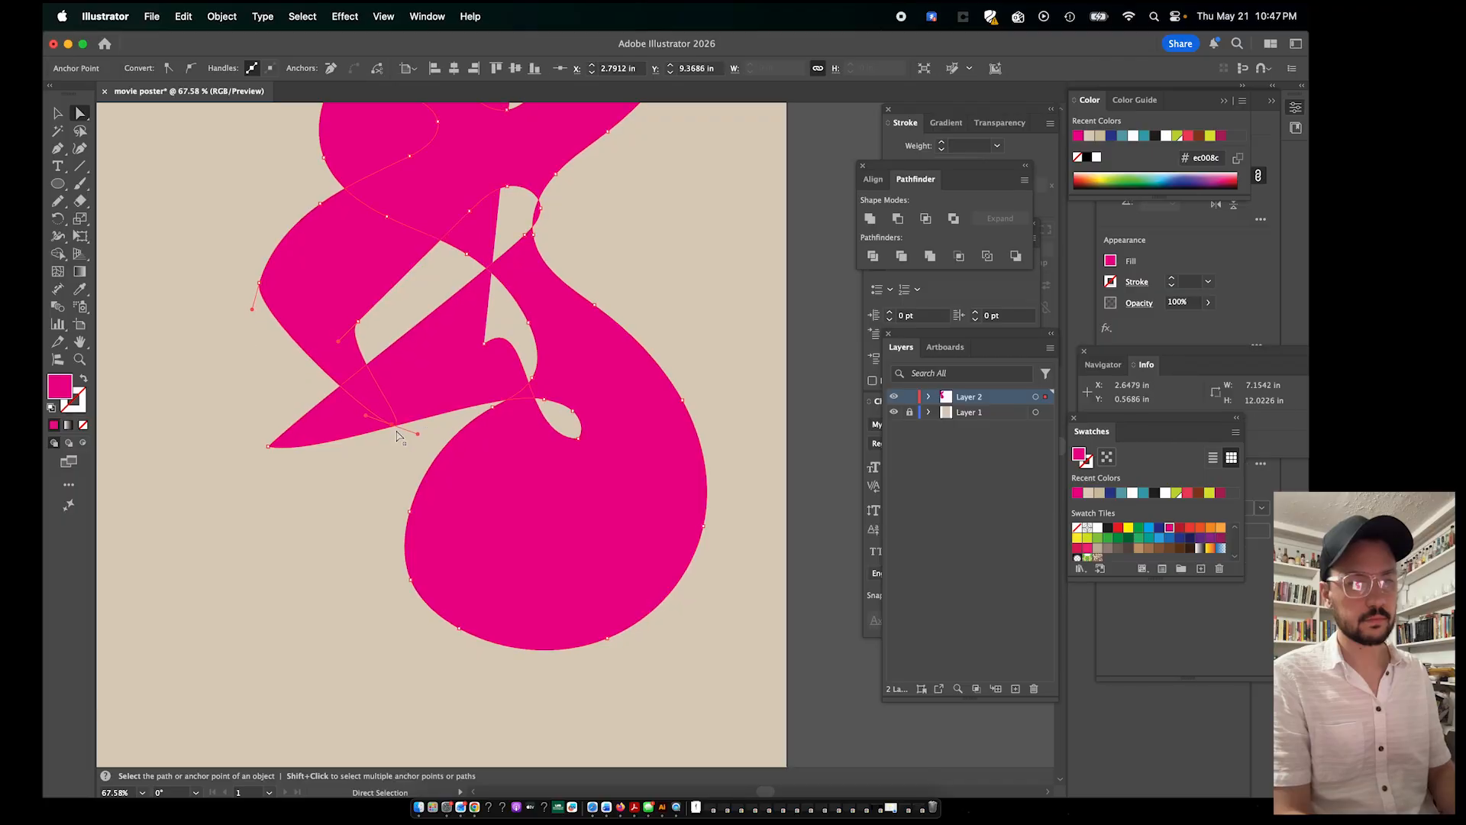
Delete the freeform pencil shape from the artboard
{"action": "scroll", "coordinate": [442, 318], "scroll_direction": "down", "scroll_amount": 5}
{"action": "scroll", "coordinate": [438, 311], "scroll_direction": "up", "scroll_amount": 3}
{"action": "scroll", "coordinate": [438, 311], "scroll_direction": "left", "scroll_amount": 1}
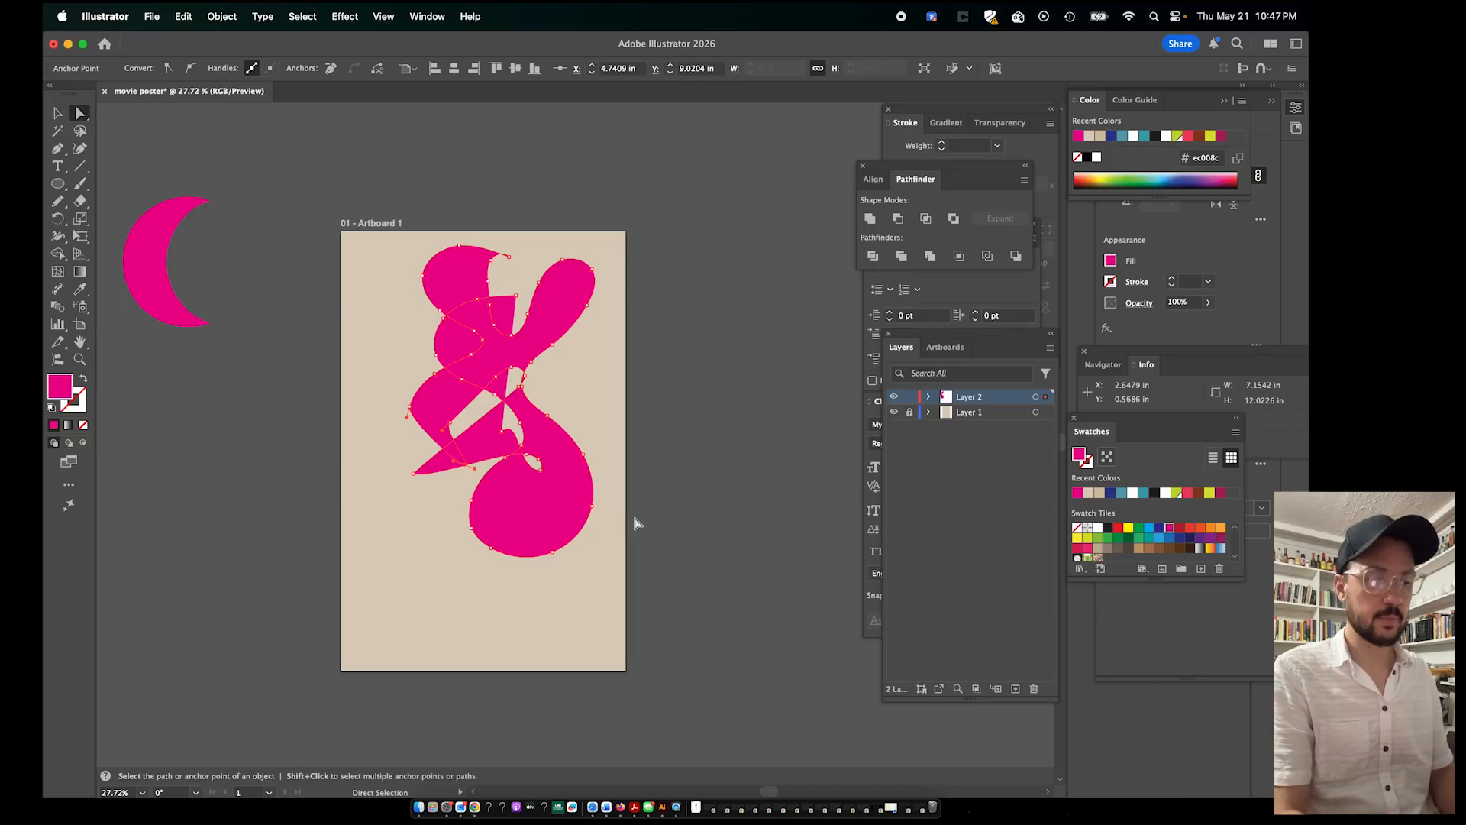
{"action": "key", "text": "v"}
{"action": "key", "text": "Delete"}
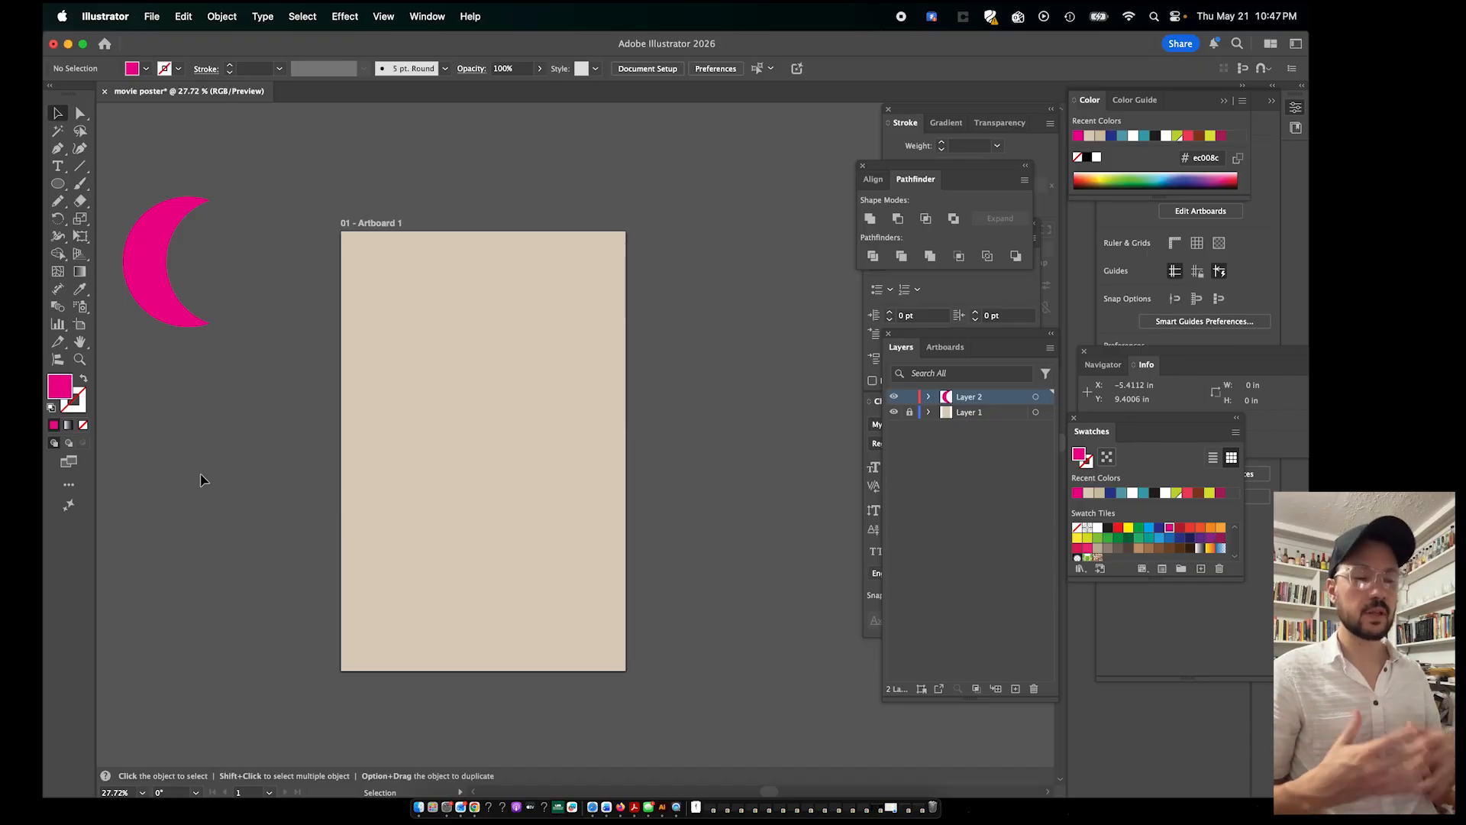
Paint a looping freehand stroke about 8.8 by 10.7 in on the artboard with the Paintbrush tool
{"action": "key", "text": "b"}
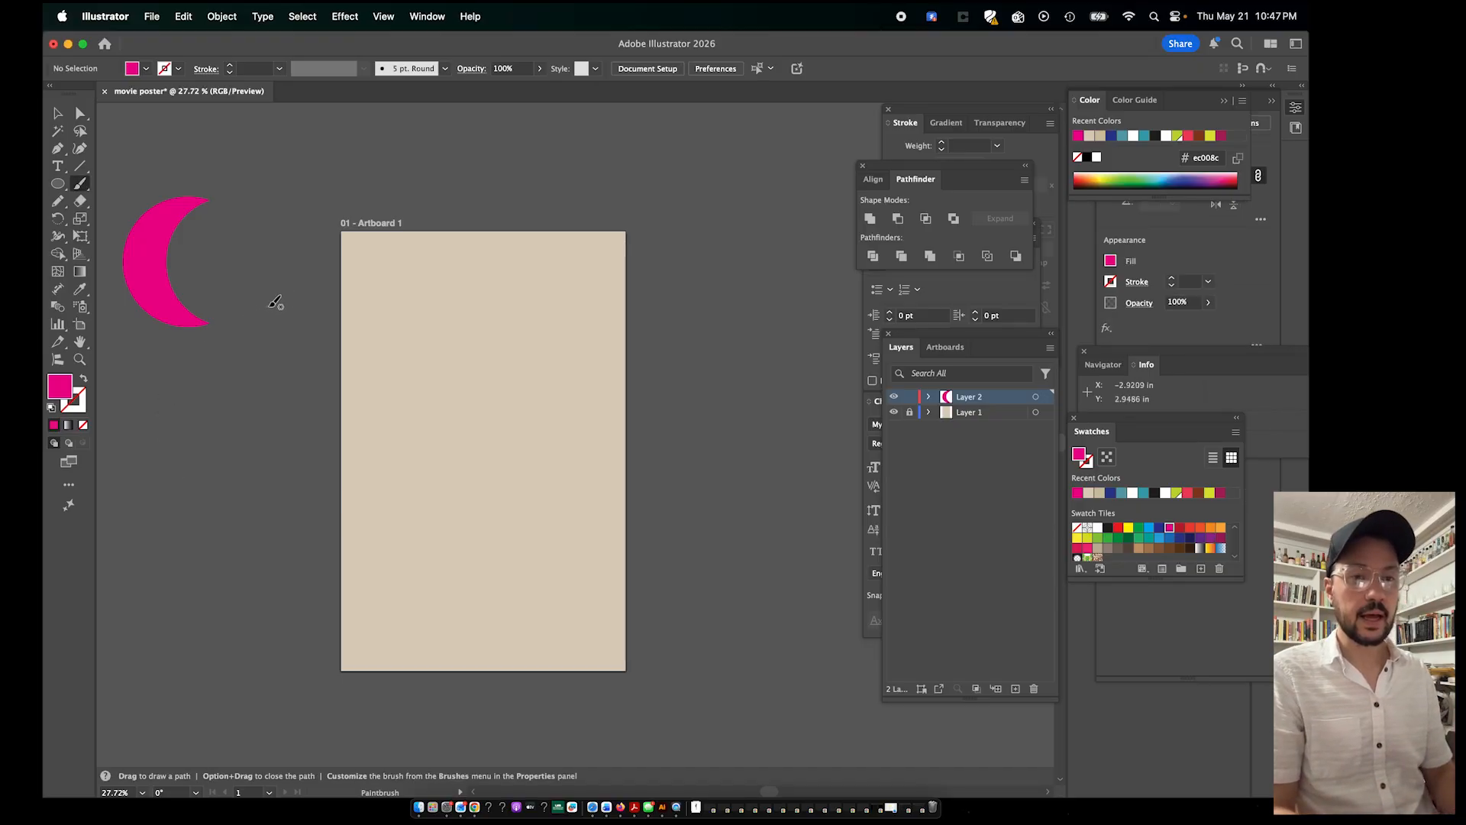
{"action": "mouse_move", "coordinate": [481, 333]}
{"action": "left_mouse_down"}
{"action": "mouse_move", "coordinate": [450, 405]}
{"action": "mouse_move", "coordinate": [488, 501]}
{"action": "mouse_move", "coordinate": [540, 557]}
{"action": "mouse_move", "coordinate": [484, 343]}
{"action": "mouse_move", "coordinate": [453, 423]}
{"action": "left_mouse_up"}
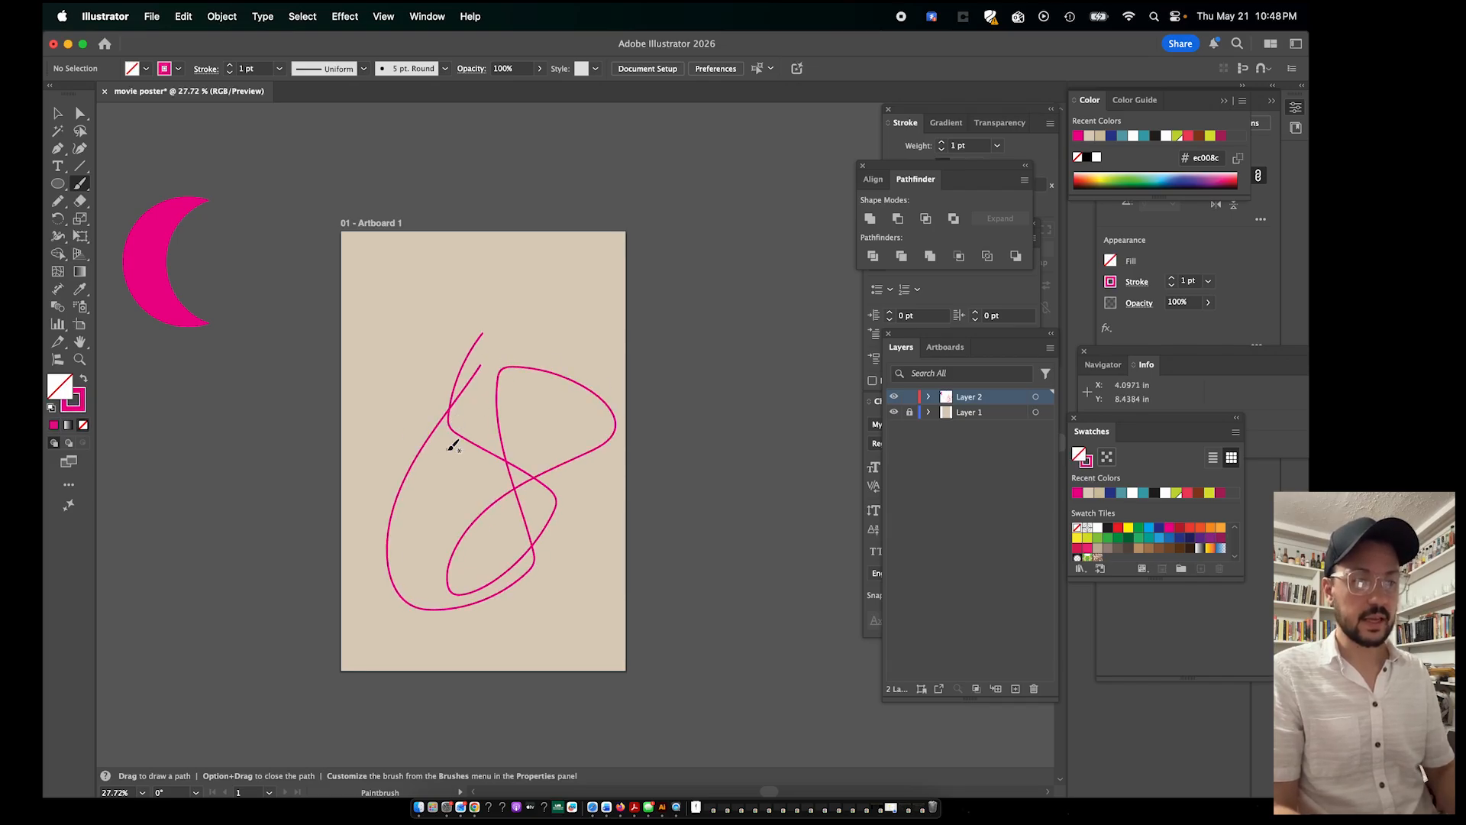
{"action": "scroll", "coordinate": [451, 450], "scroll_direction": "up", "scroll_amount": 10}
{"action": "scroll", "coordinate": [461, 348], "scroll_direction": "down", "scroll_amount": 6}
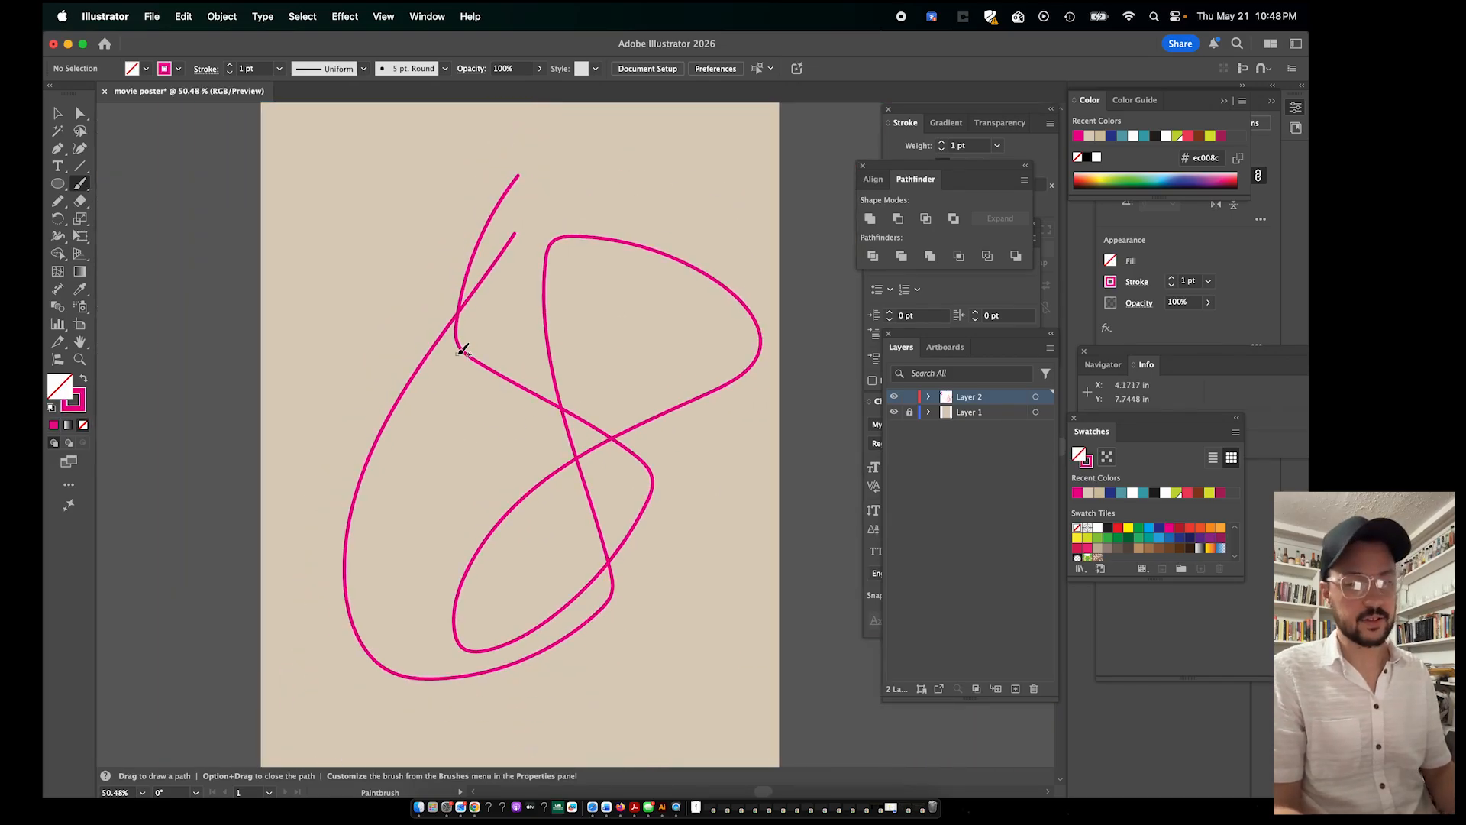
Set the painted path's stroke weight to 6 pt and deselect it
{"action": "key", "text": "v"}
{"action": "left_click", "coordinate": [497, 370]}
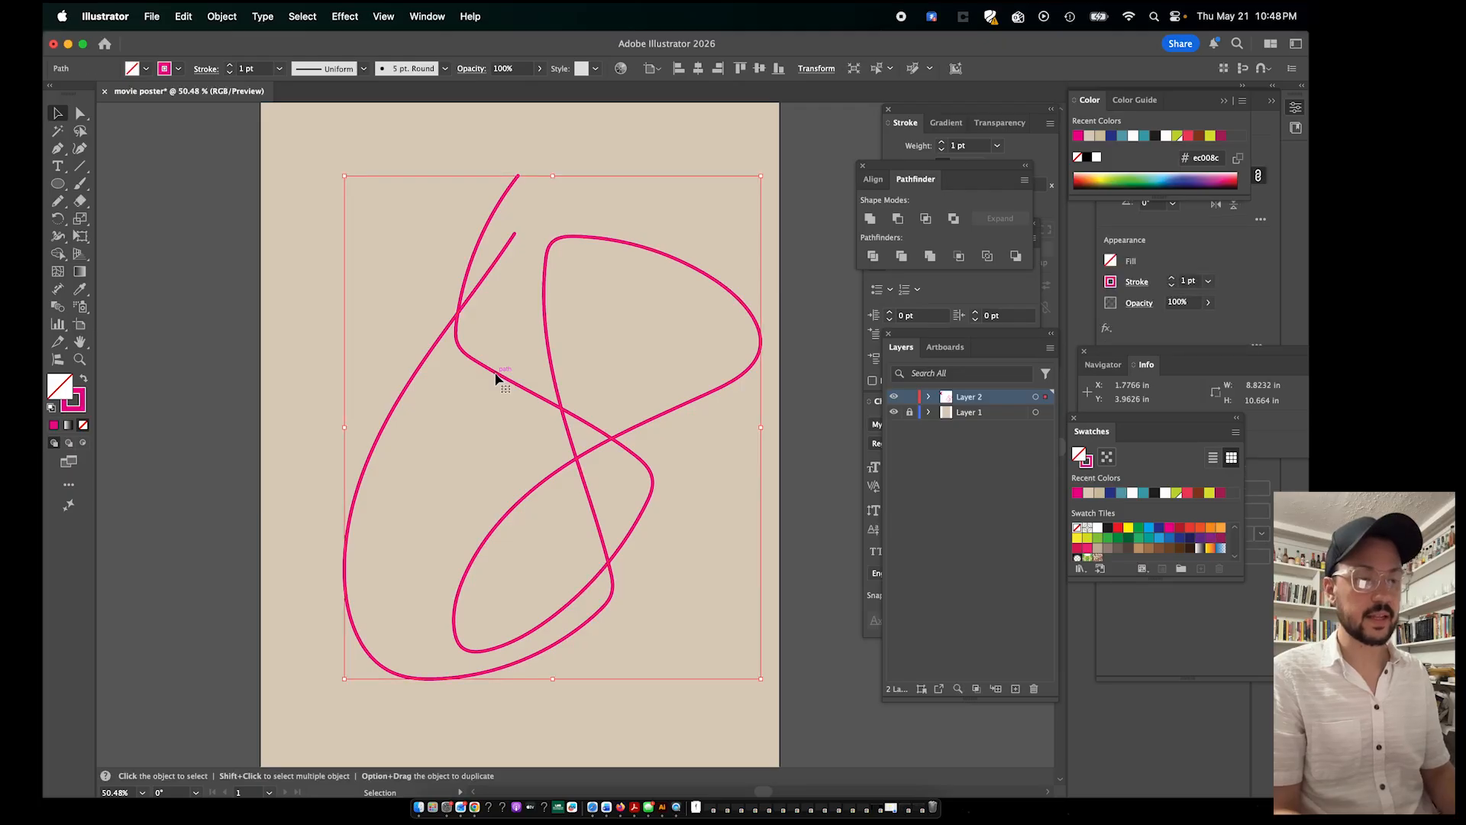
{"action": "left_click", "coordinate": [228, 66]}
{"action": "left_click", "coordinate": [228, 65]}
{"action": "left_click", "coordinate": [228, 66]}
{"action": "left_click", "coordinate": [228, 66]}
{"action": "left_click", "coordinate": [228, 66]}
{"action": "left_click", "coordinate": [333, 237]}
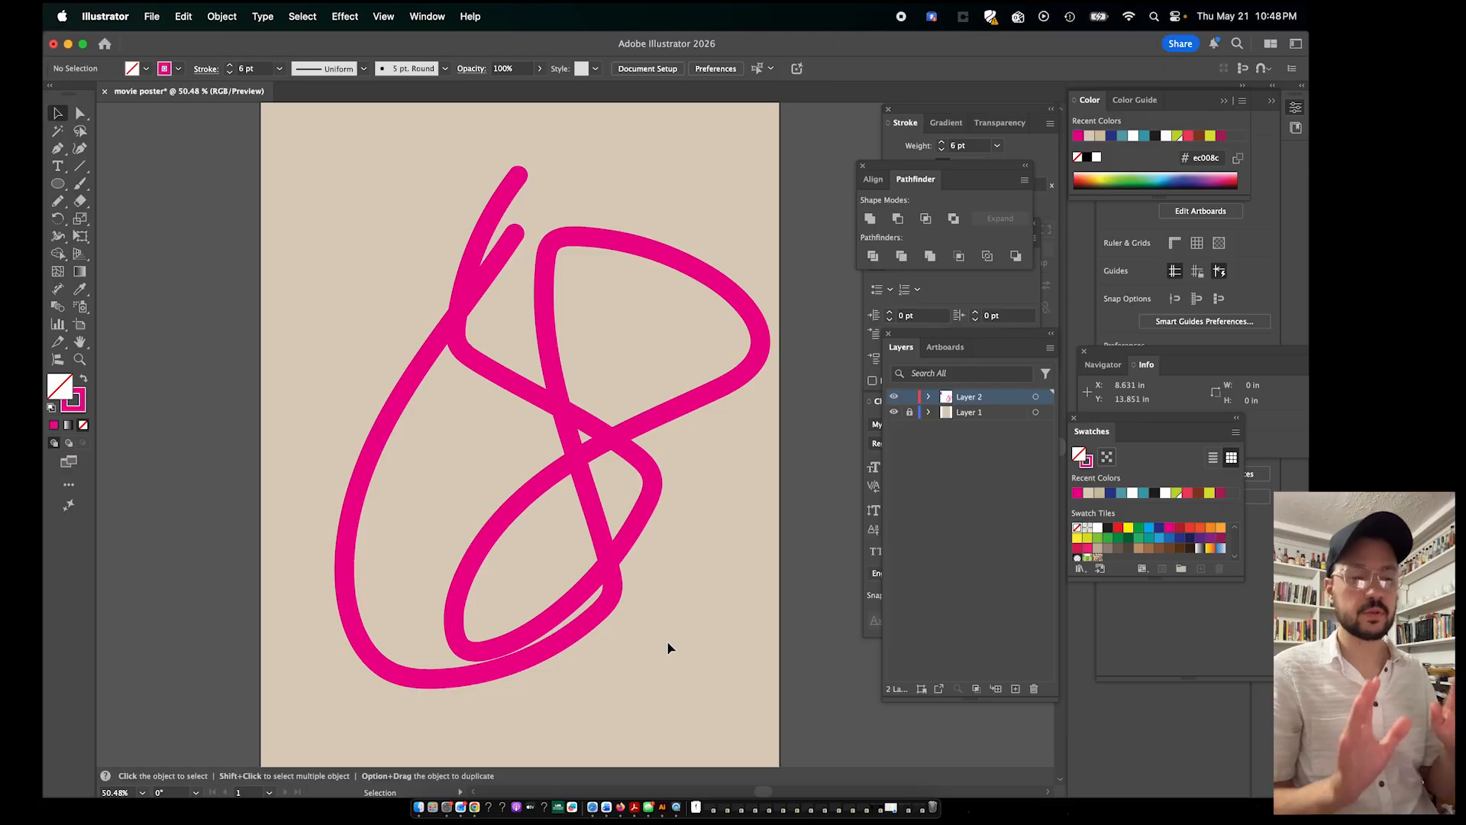
Delete the painted path from the artboard
{"action": "left_click", "coordinate": [623, 545]}
{"action": "key", "text": "Delete"}
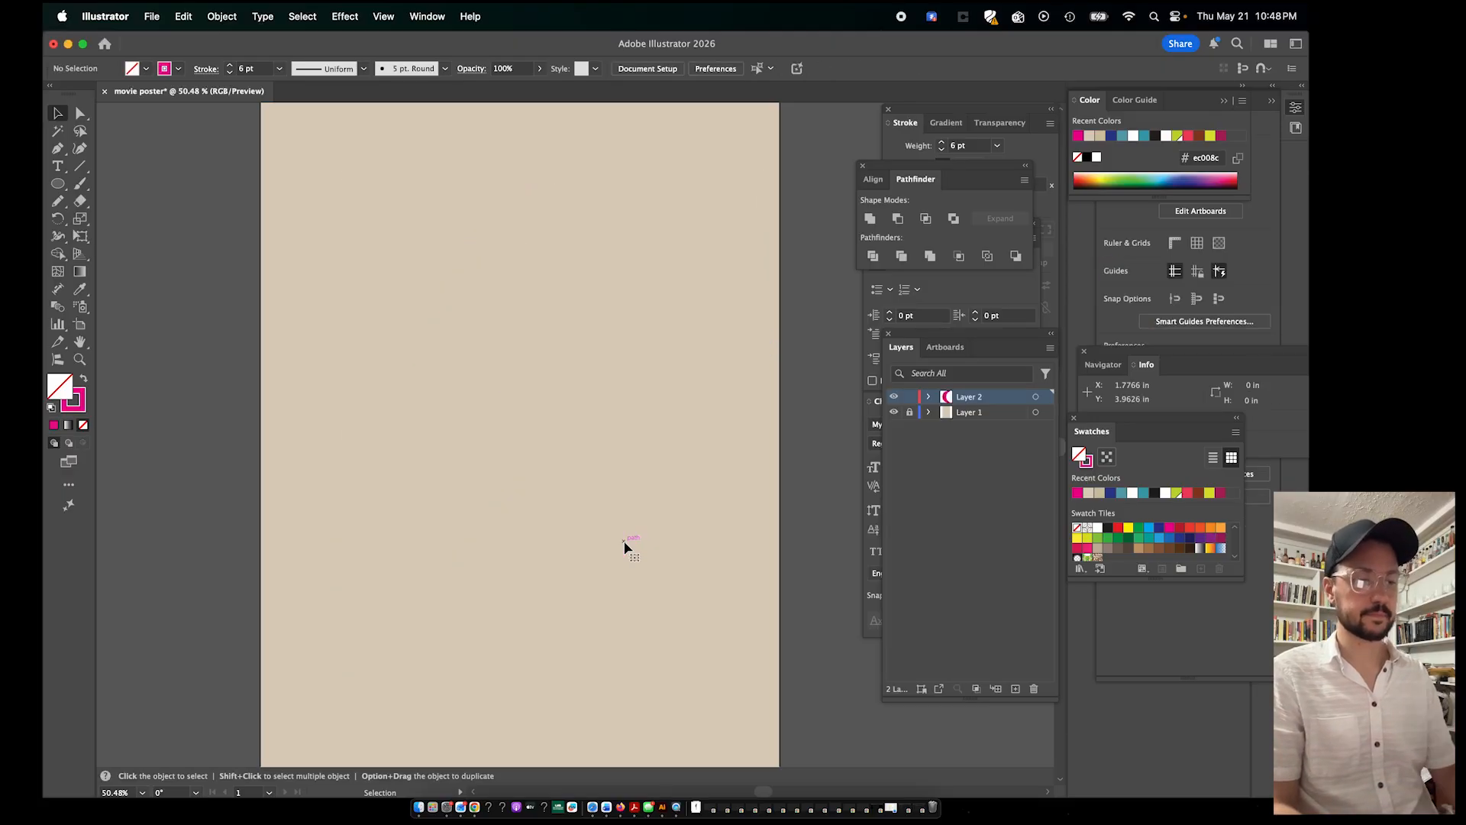
{"action": "scroll", "coordinate": [624, 545], "scroll_direction": "down", "scroll_amount": 5}
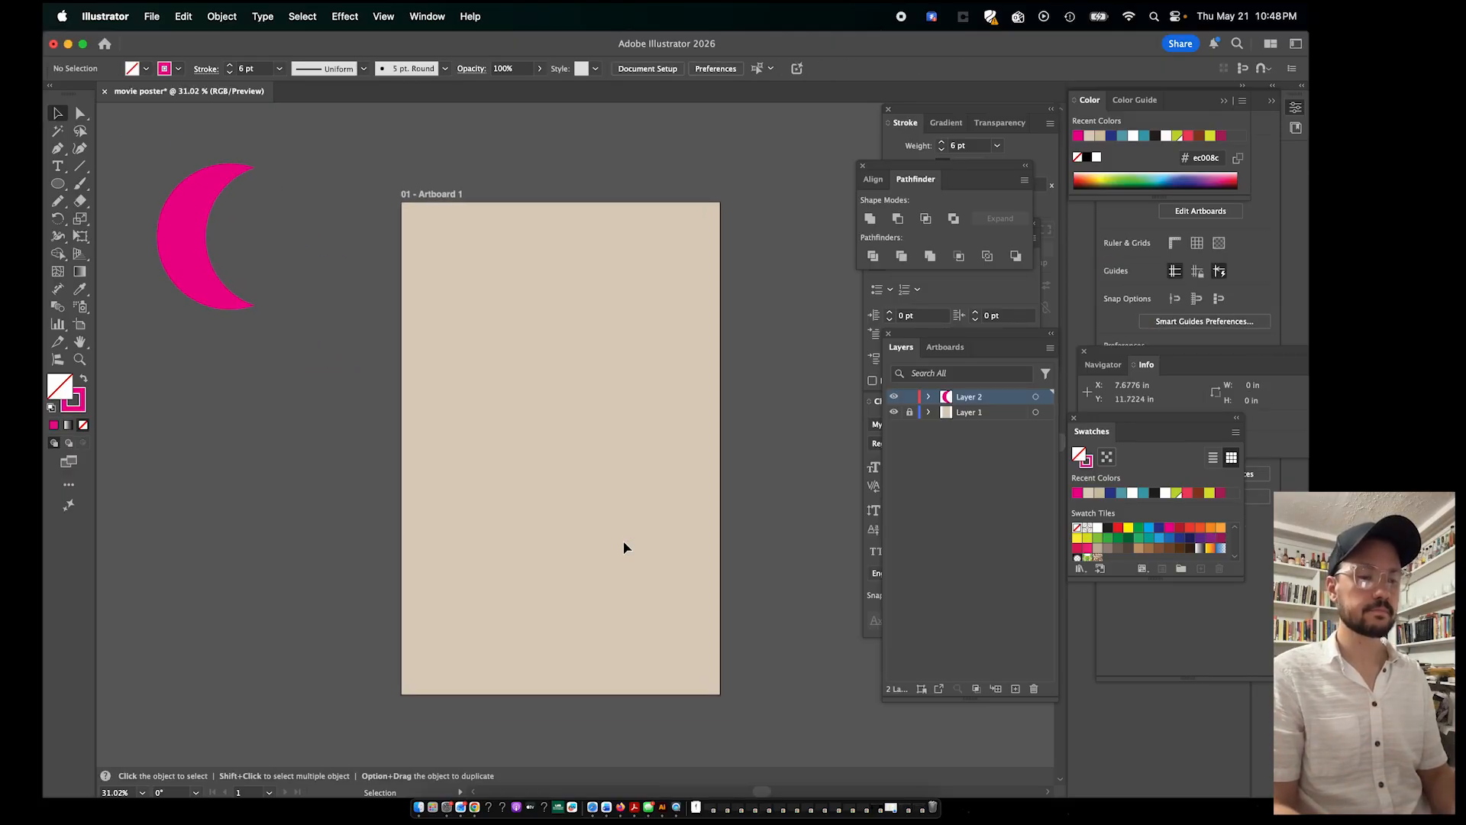
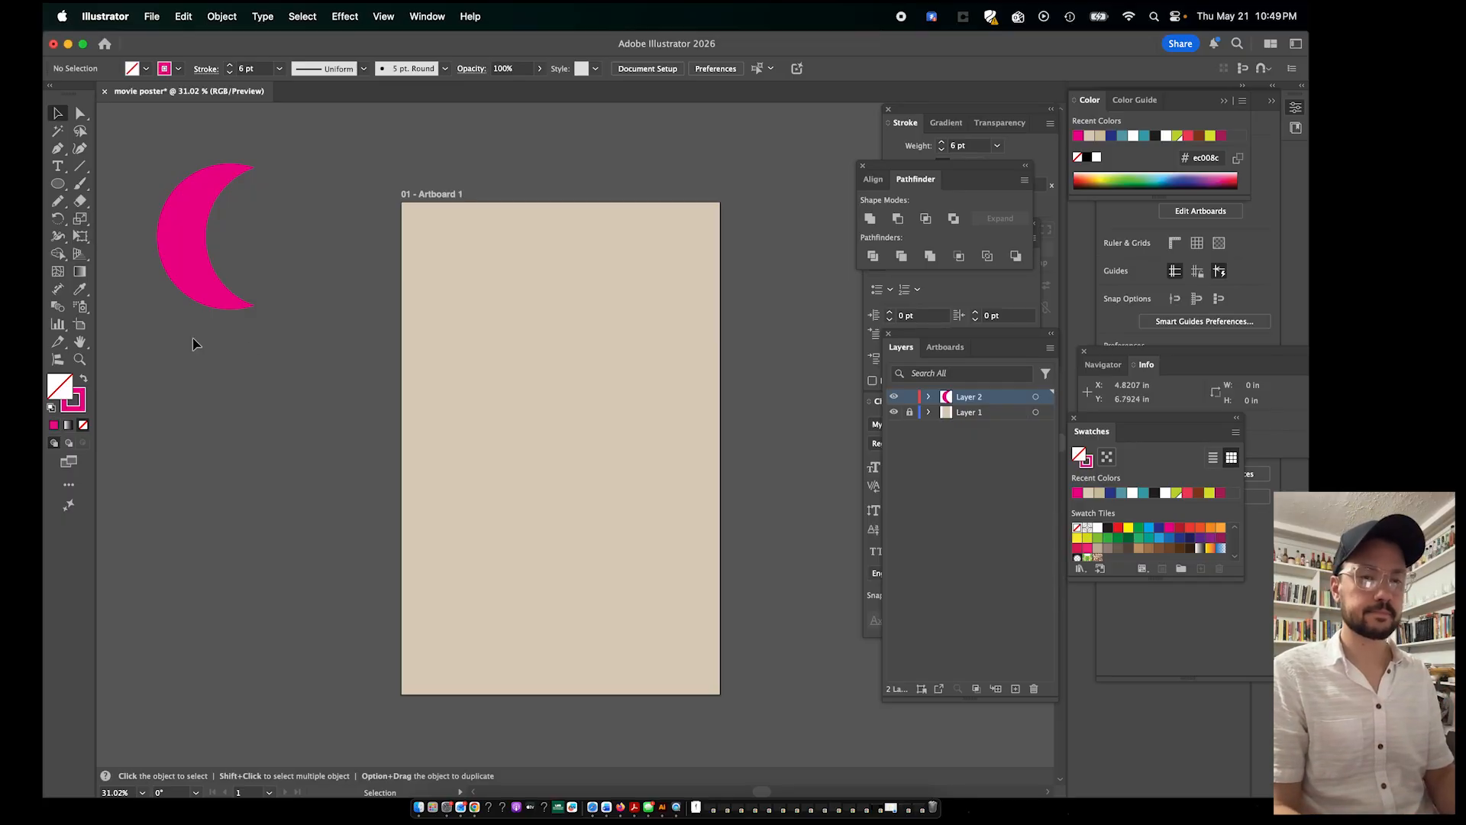
Draw a circle about 6.2 in across in the middle of the artboard with the Ellipse tool
{"action": "left_click", "coordinate": [61, 188]}
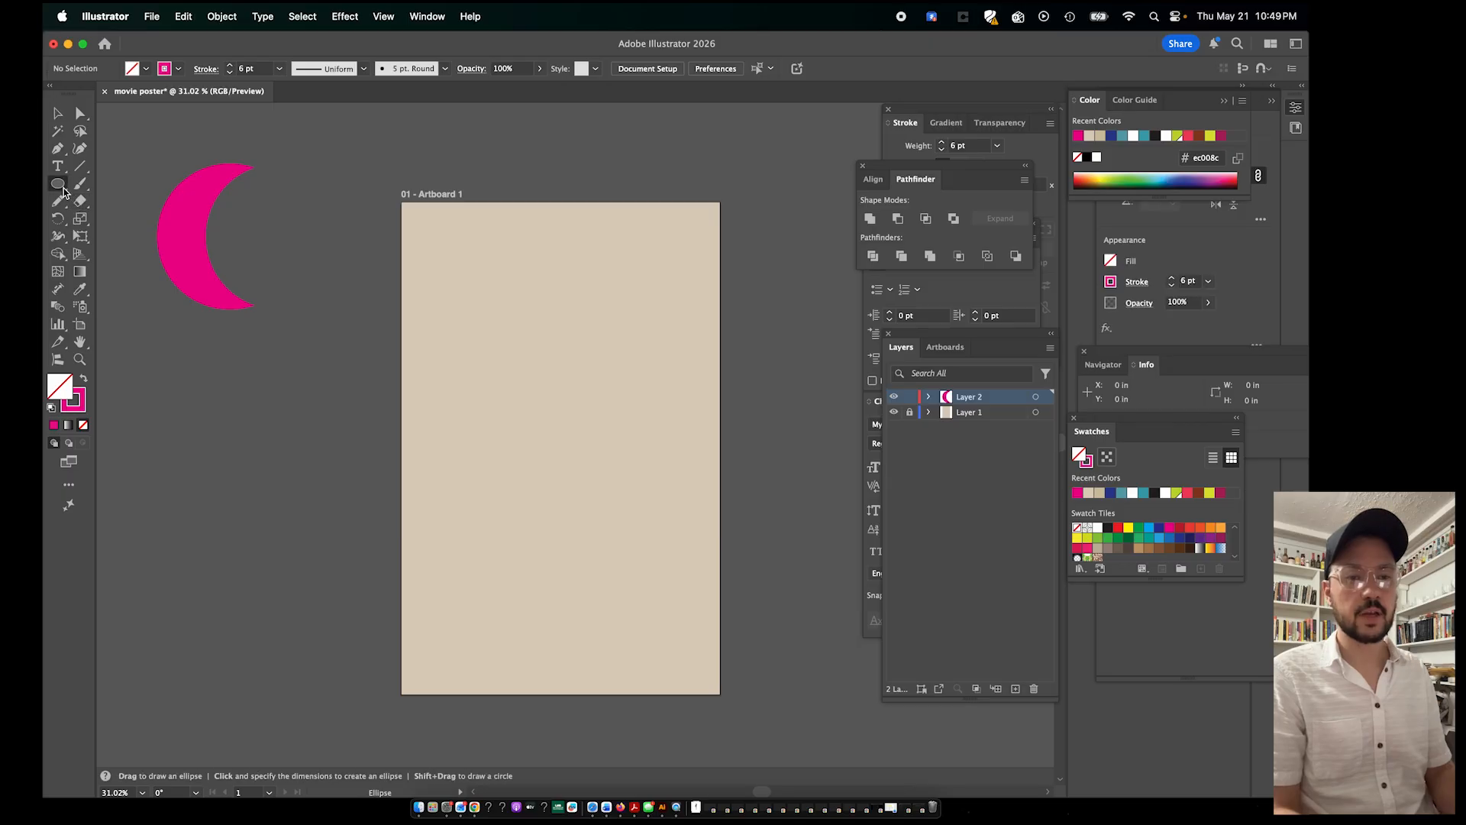
{"action": "left_click_drag", "start_coordinate": [547, 409], "coordinate": [637, 458]}
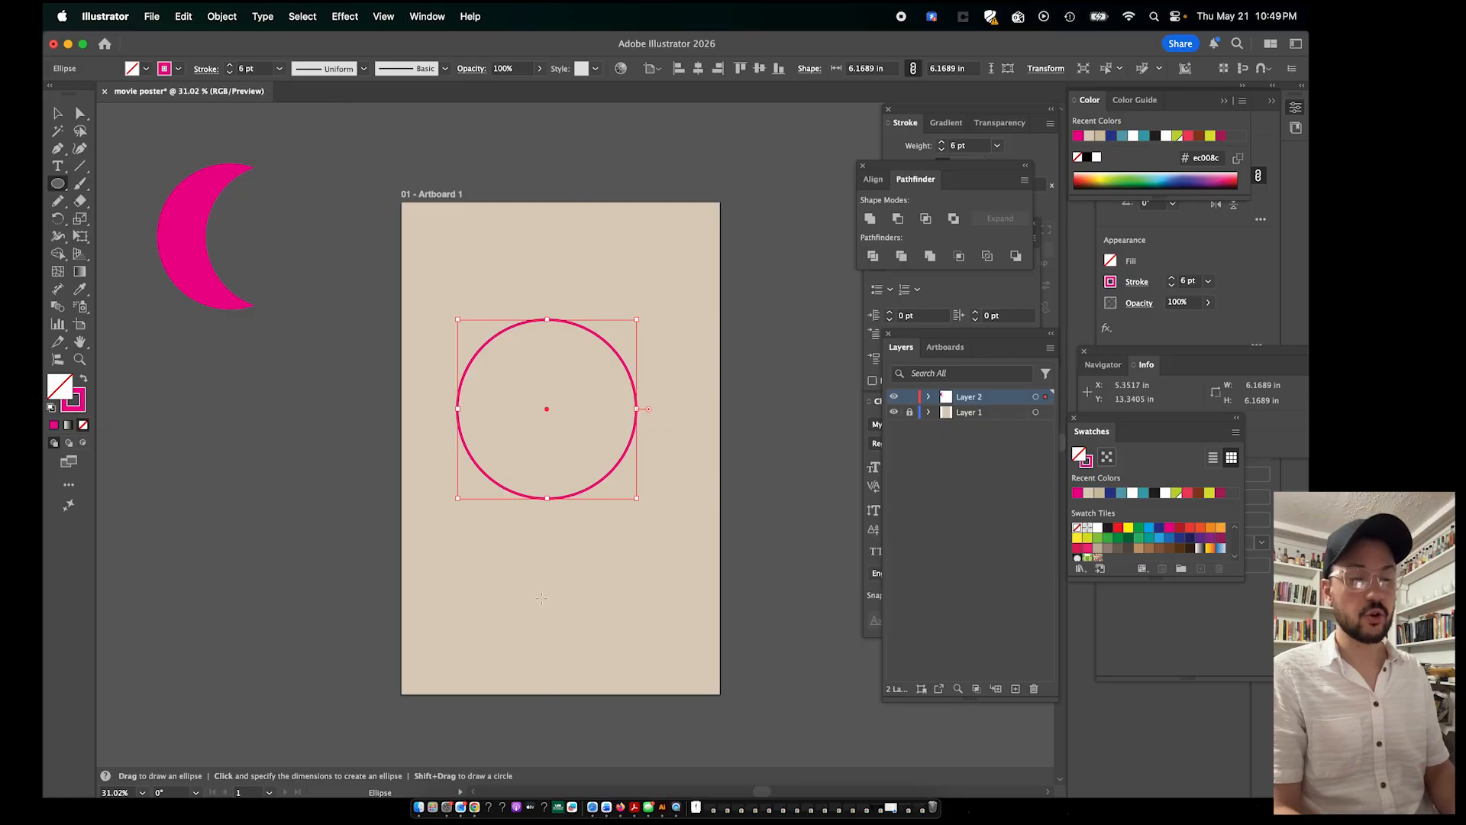
{"action": "key", "text": "v"}
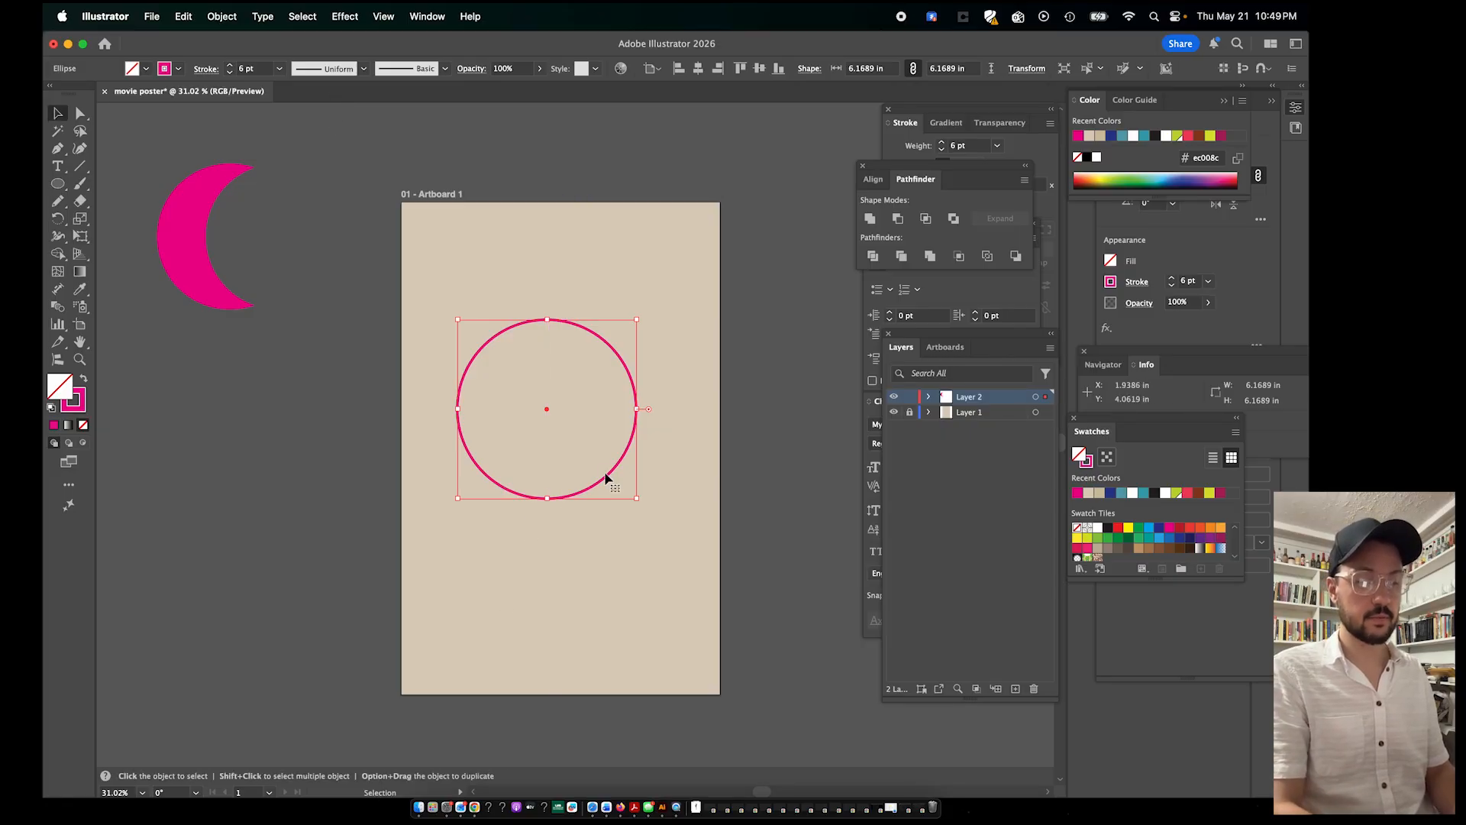
Duplicate the circle directly below so the two overlap to about 10.1 in overall height, and select both circles
{"action": "left_click_drag", "start_coordinate": [622, 467], "coordinate": [623, 563]}
{"action": "left_click", "coordinate": [681, 495]}
{"action": "left_click_drag", "start_coordinate": [689, 410], "coordinate": [642, 490]}
{"action": "left_click", "coordinate": [686, 436]}
{"action": "left_click", "coordinate": [677, 461]}
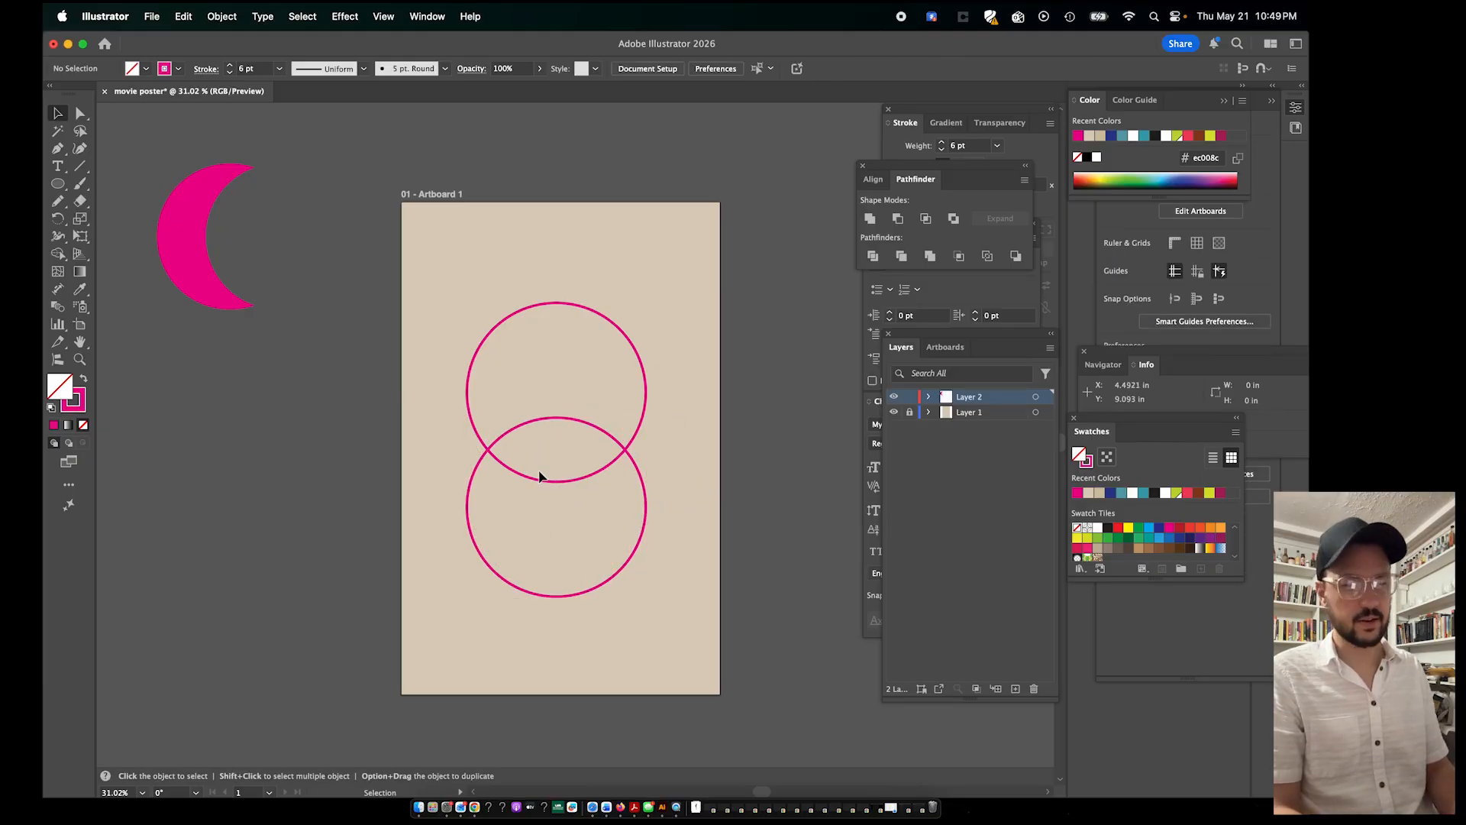
{"action": "scroll", "coordinate": [569, 446], "scroll_direction": "up", "scroll_amount": 3}
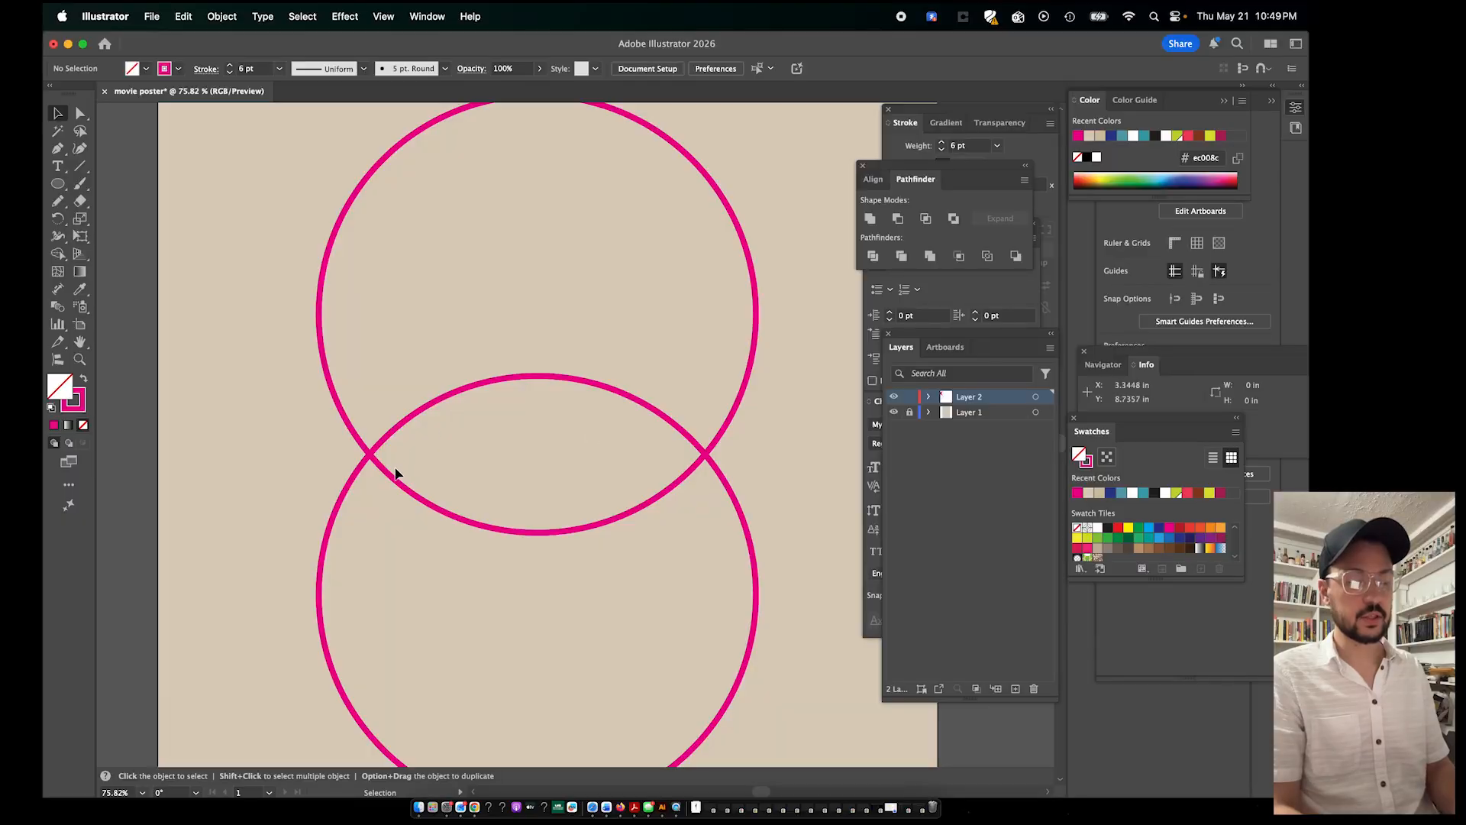
{"action": "scroll", "coordinate": [488, 436], "scroll_direction": "down", "scroll_amount": 3}
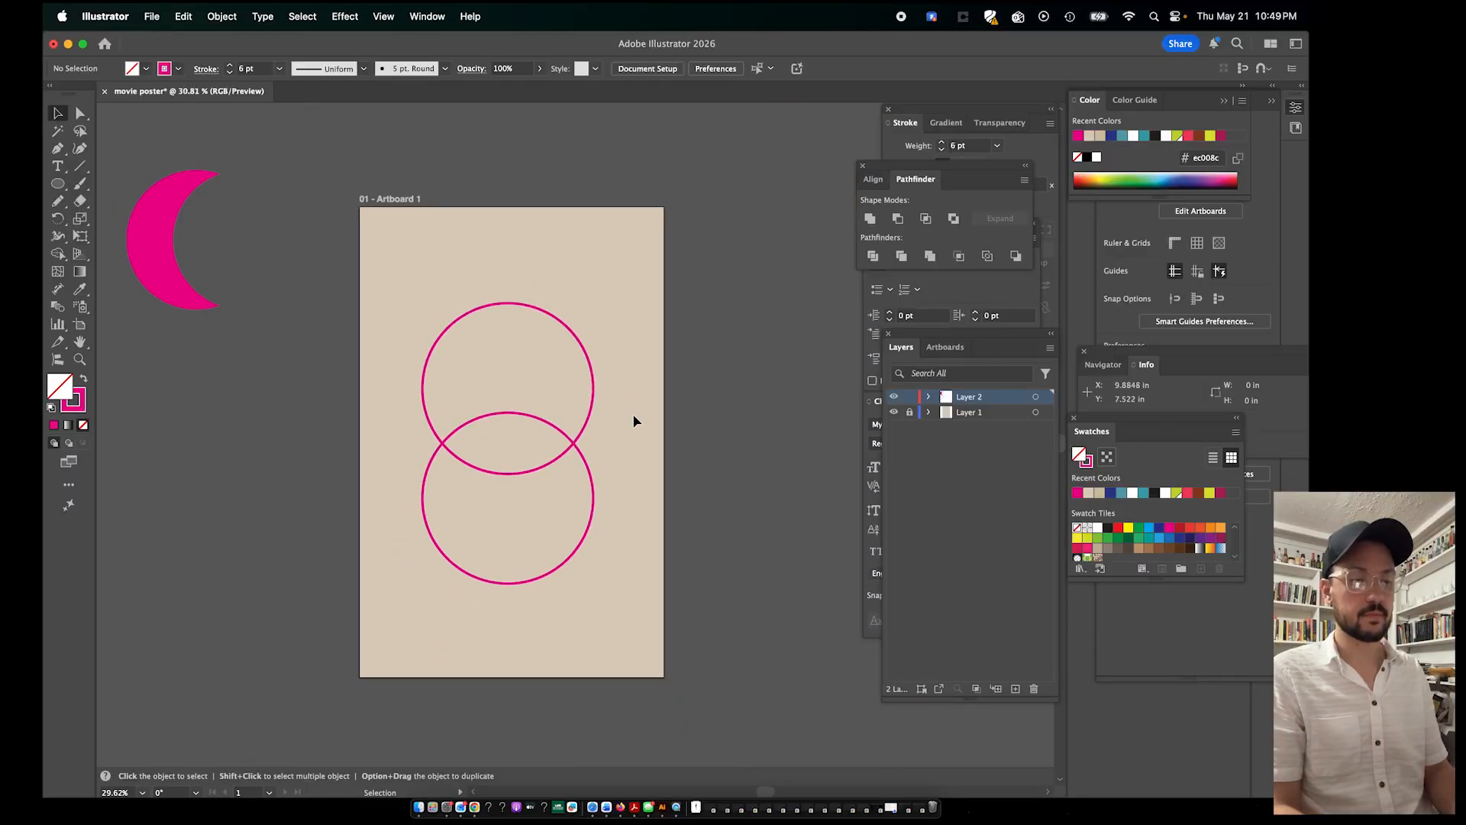
{"action": "left_click_drag", "start_coordinate": [638, 380], "coordinate": [479, 575]}
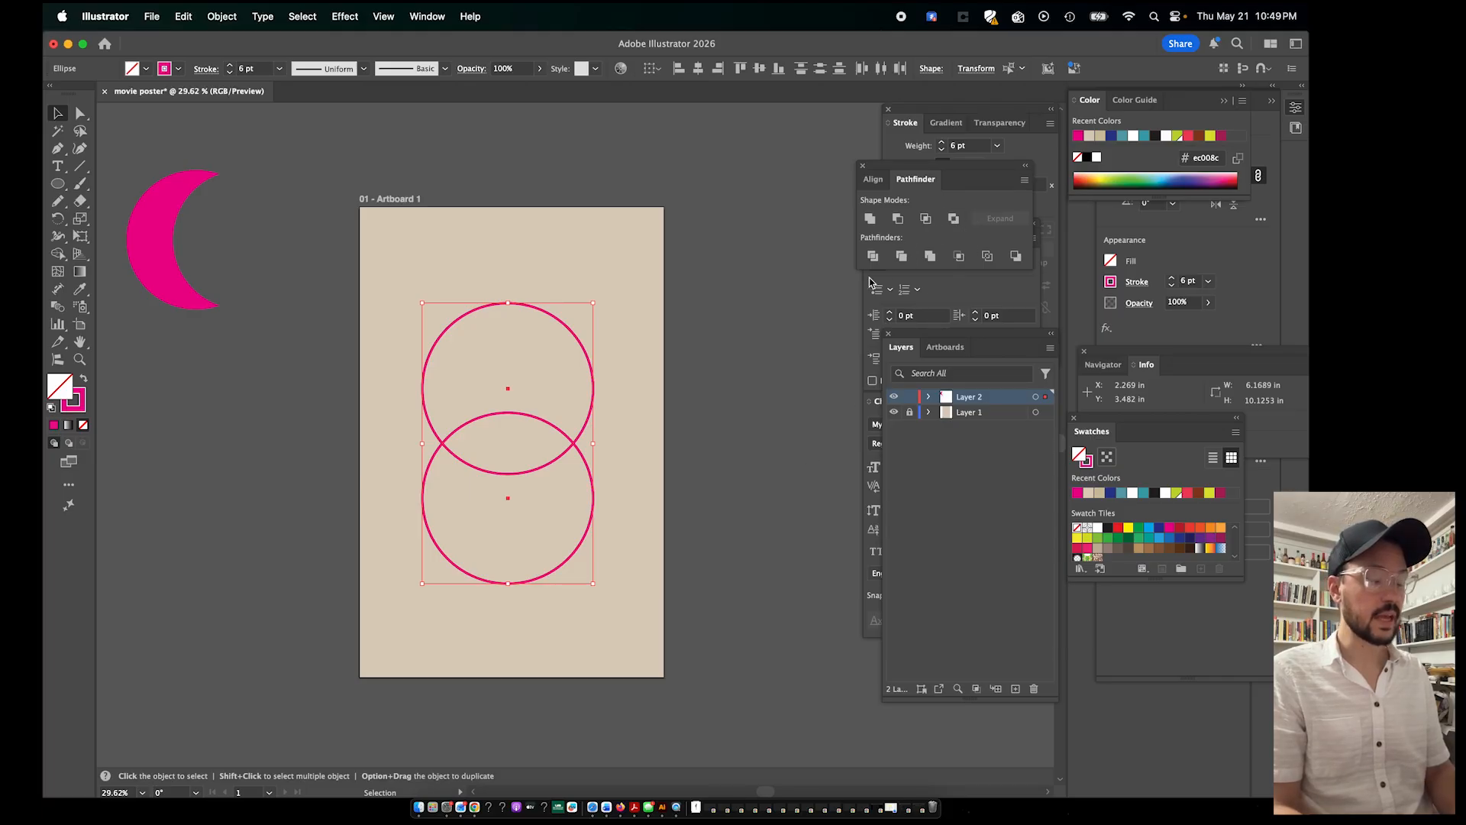
Try subtracting the front circle with the Pathfinder Minus Front mode, and undo it
{"action": "left_click", "coordinate": [906, 262]}
{"action": "left_click", "coordinate": [808, 441]}
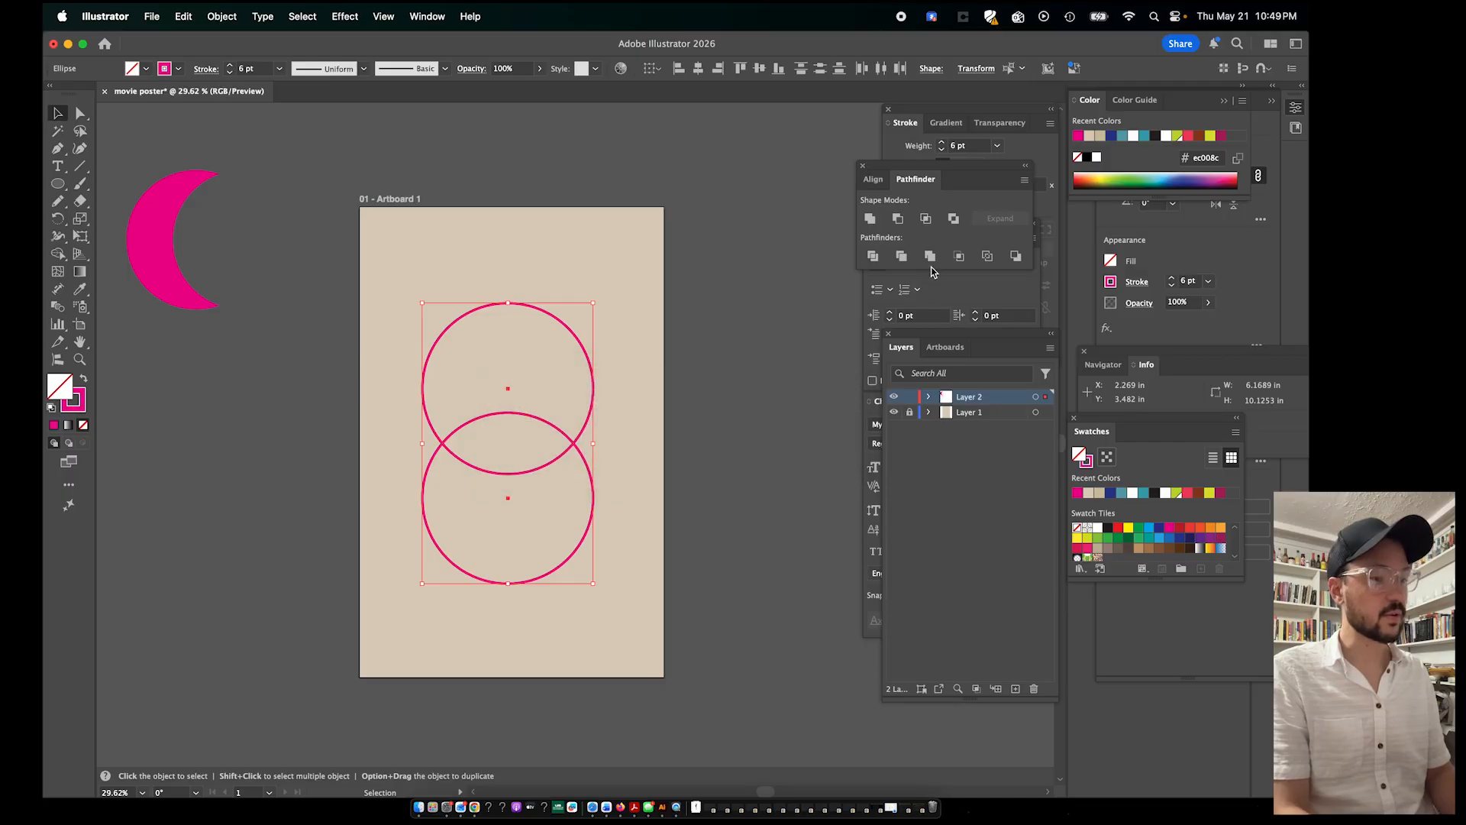
{"action": "left_click", "coordinate": [956, 221]}
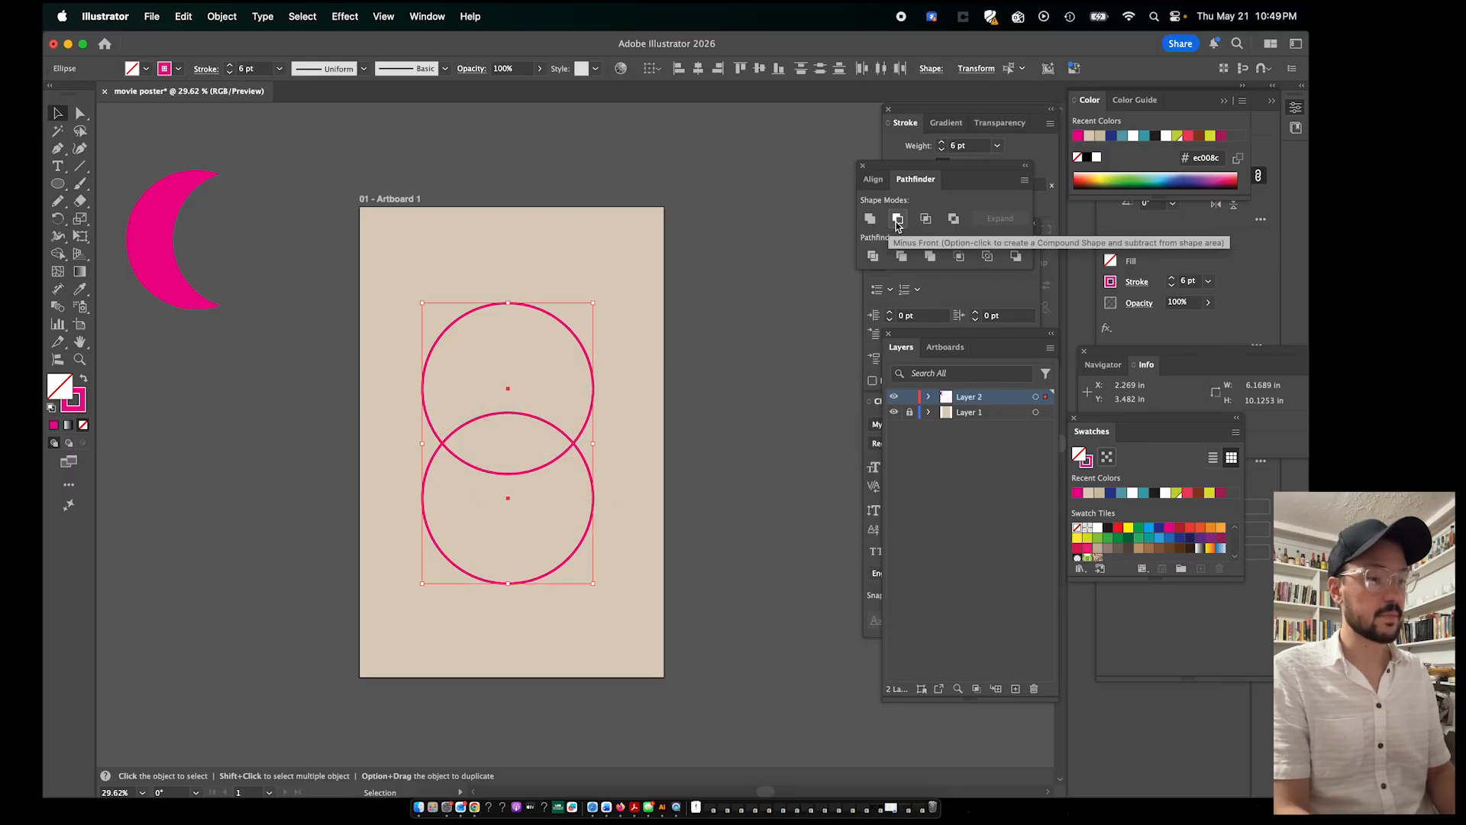
{"action": "left_click", "coordinate": [898, 220]}
{"action": "key", "text": "super+z"}
Intersect the two circles with Pathfinder so only their overlapping lens shape remains, and deselect it
{"action": "left_click", "coordinate": [926, 219]}
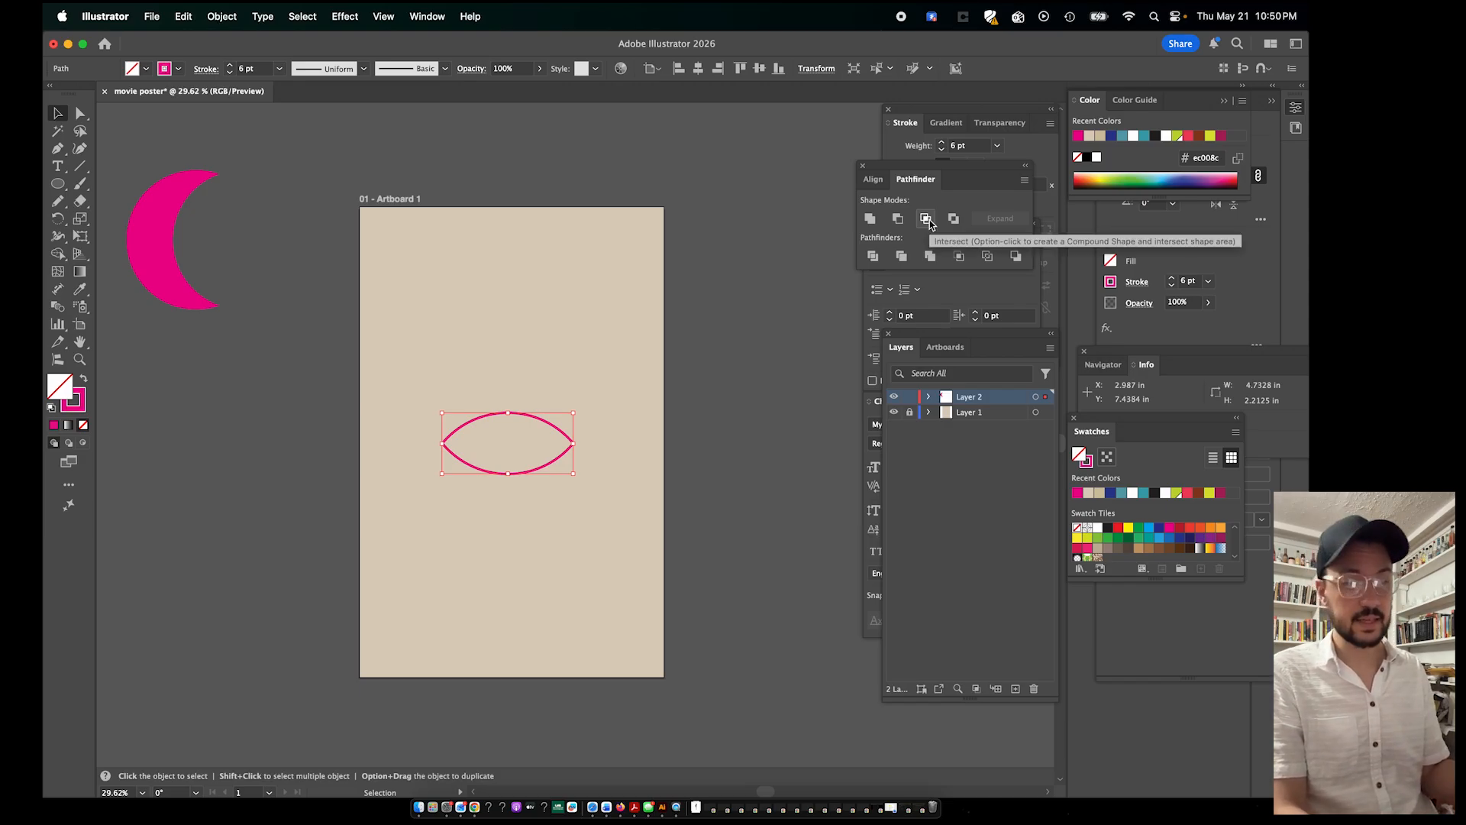
{"action": "key", "text": "super+z"}
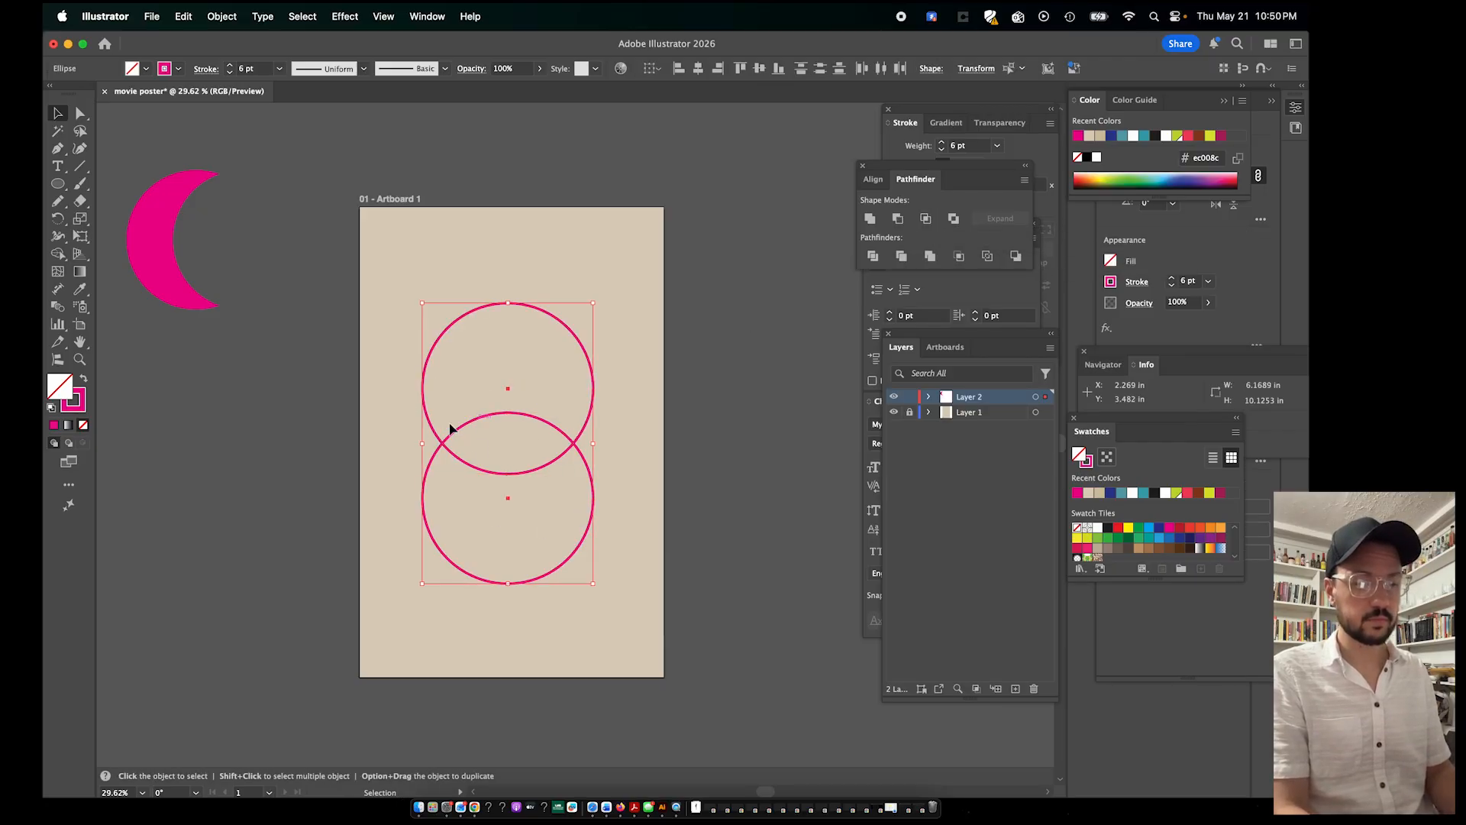
{"action": "left_click", "coordinate": [925, 219]}
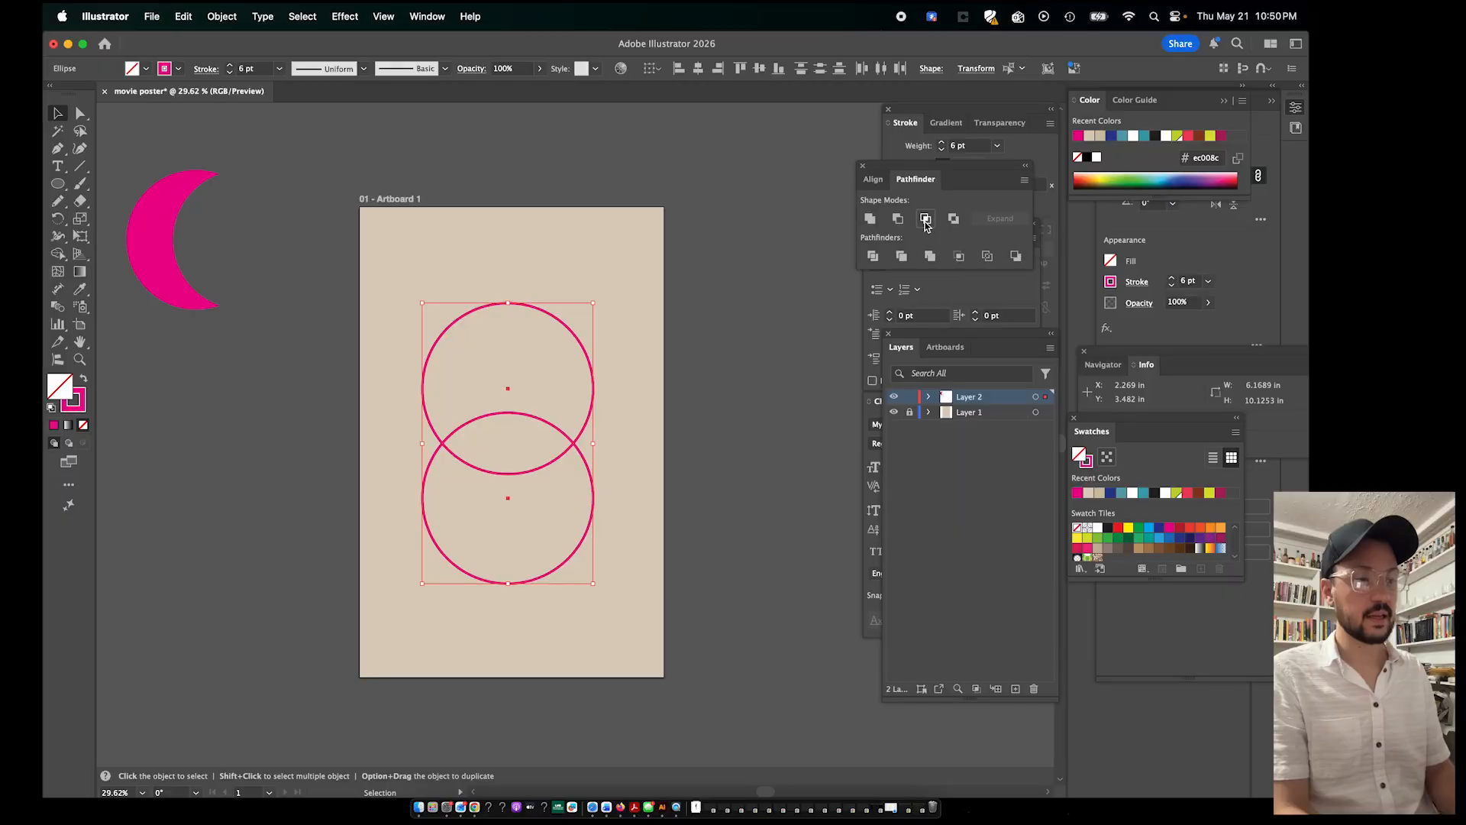
{"action": "left_click", "coordinate": [627, 383]}
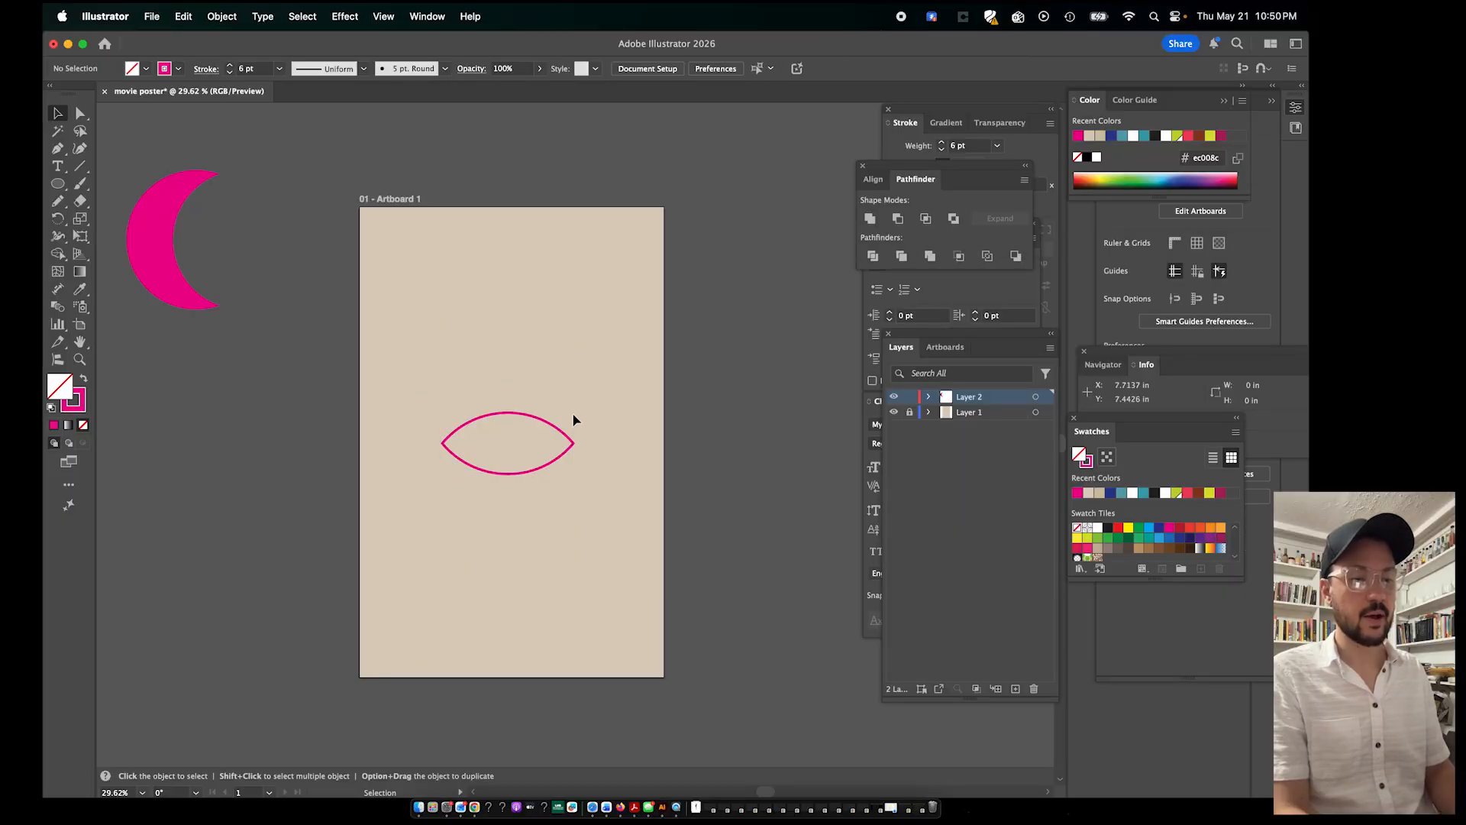
Enlarge the lens shape to about 6.4 by 3 in and move it to the upper part of the artboard
{"action": "left_click_drag", "start_coordinate": [566, 434], "coordinate": [651, 300]}
{"action": "scroll", "coordinate": [573, 394], "scroll_direction": "up", "scroll_amount": 3}
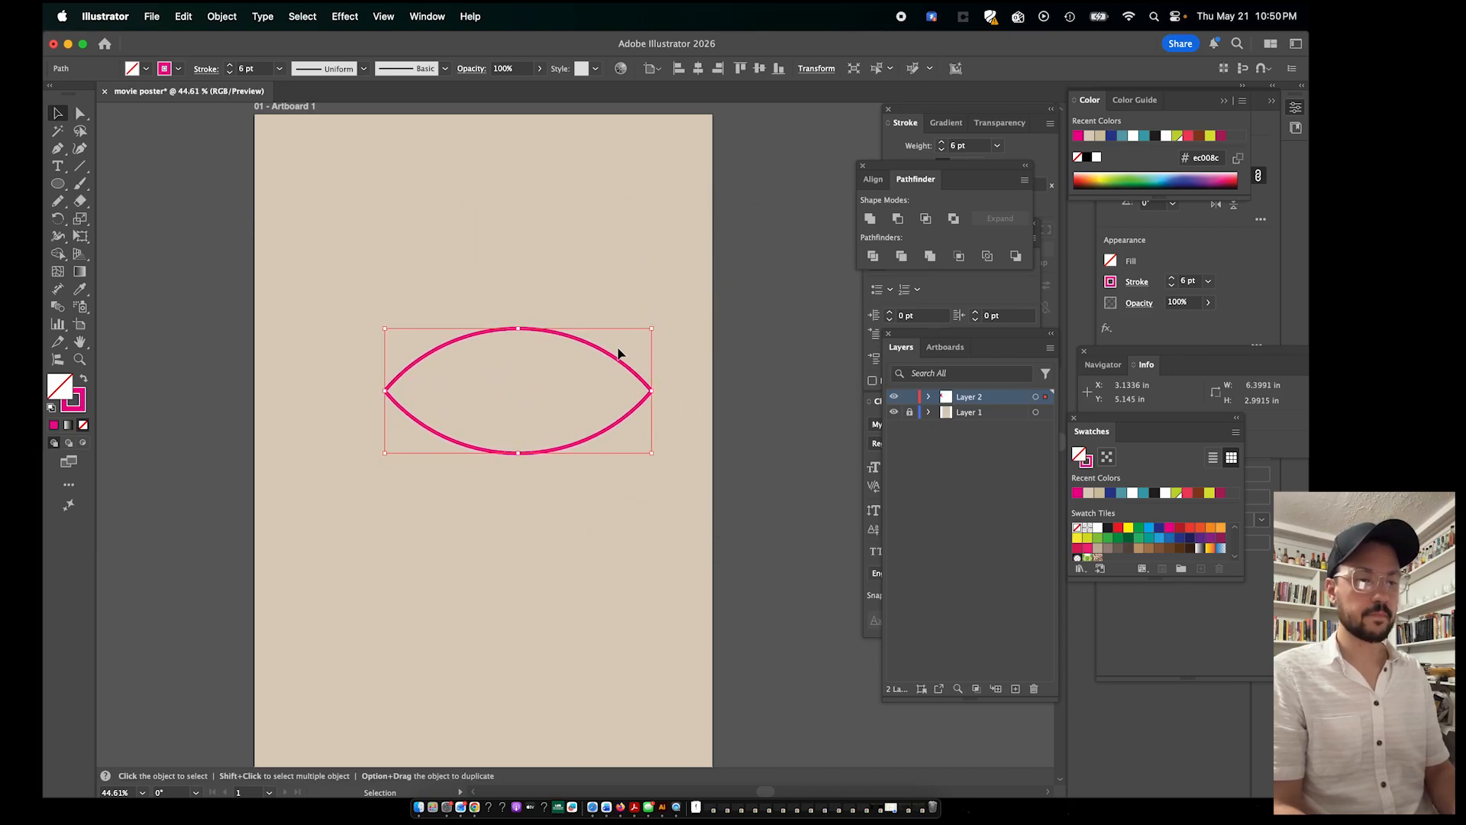
{"action": "left_click_drag", "start_coordinate": [612, 360], "coordinate": [578, 336]}
{"action": "key", "text": "super+minus"}
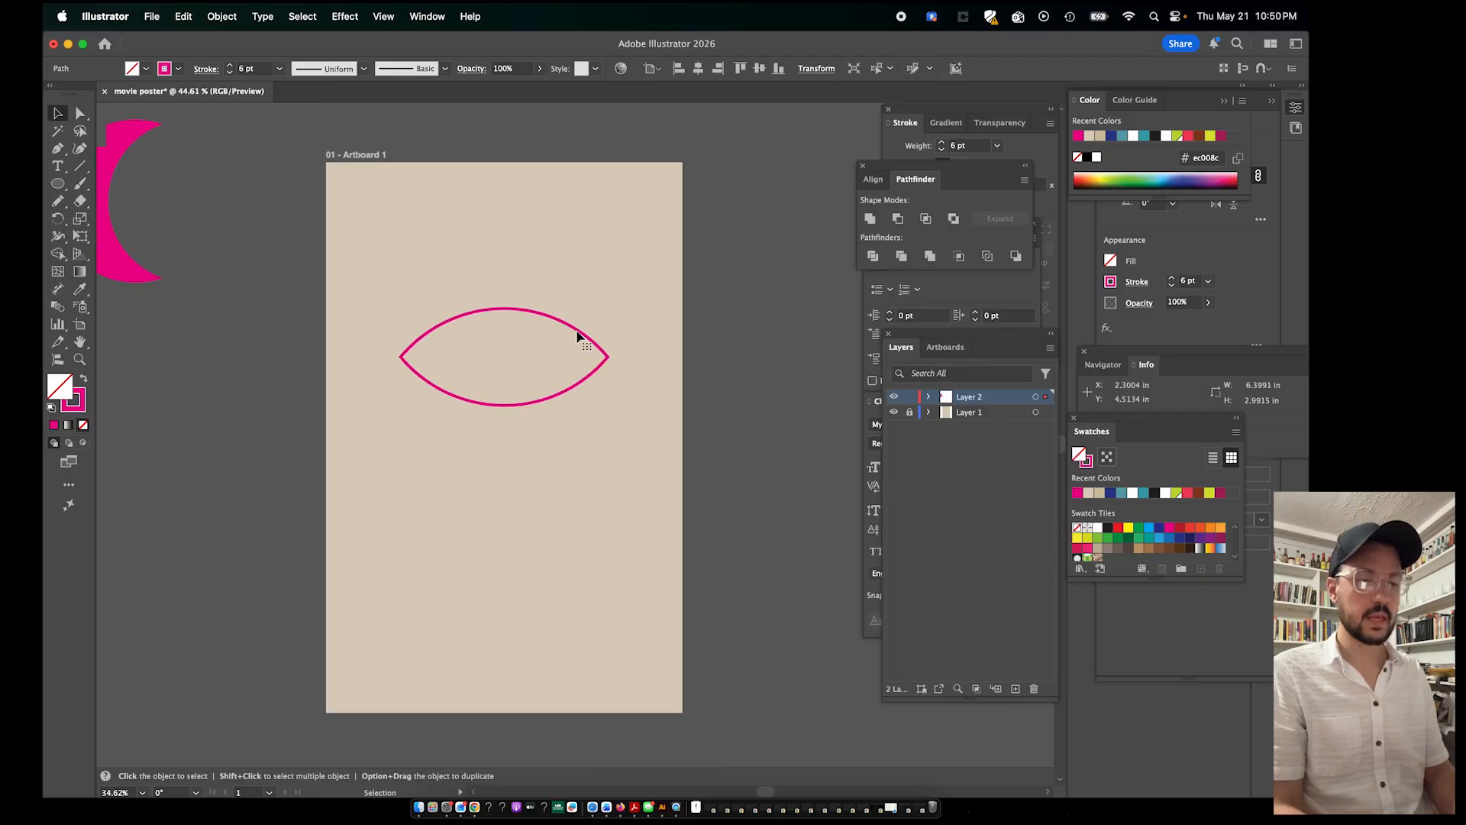
{"action": "scroll", "coordinate": [577, 332], "scroll_direction": "up", "scroll_amount": 1}
{"action": "scroll", "coordinate": [514, 363], "scroll_direction": "up", "scroll_amount": 4}
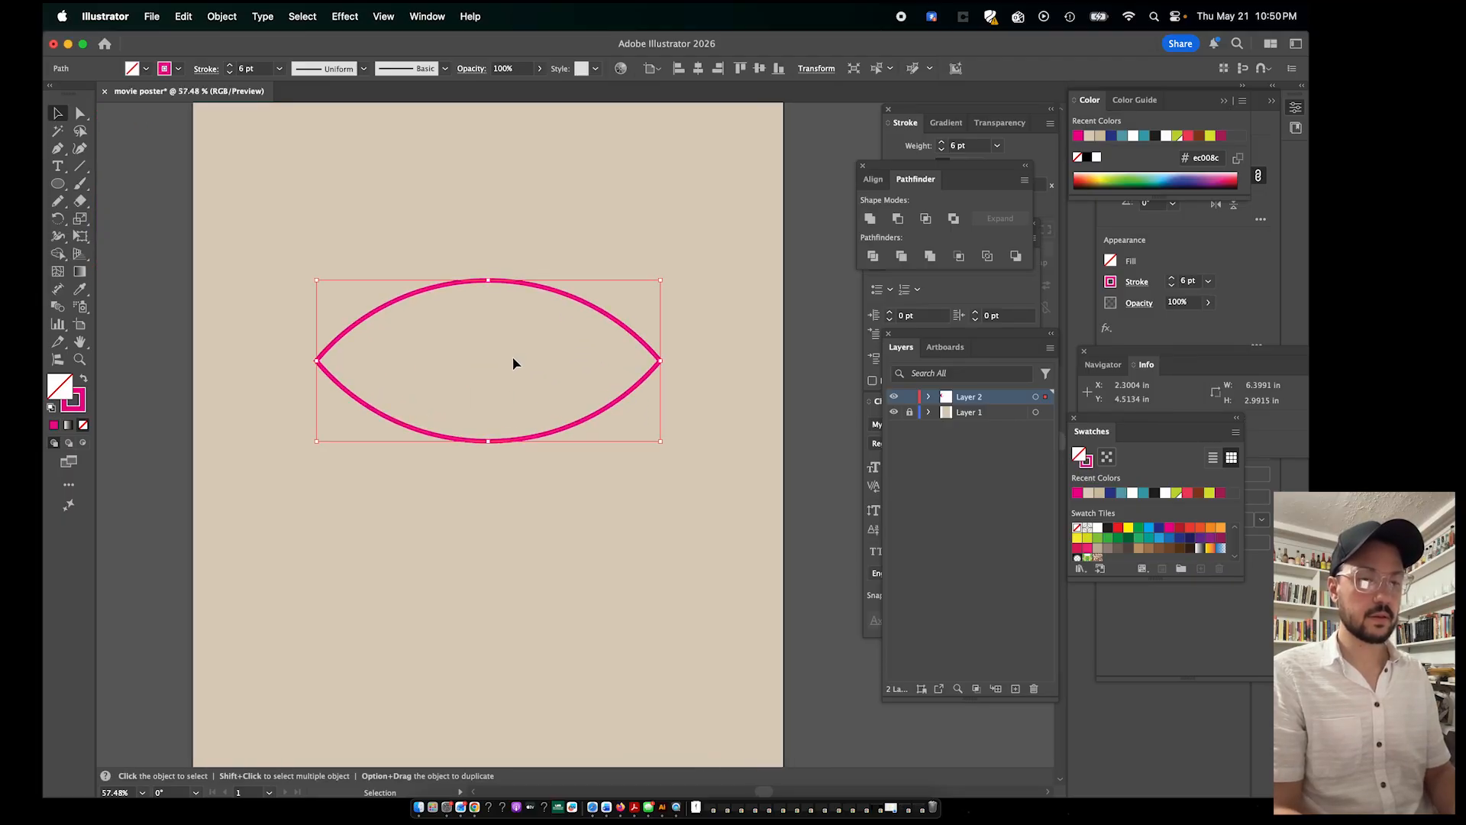
Swap the lens shape's stroke and fill, and set its fill to light blue with no stroke
{"action": "left_click", "coordinate": [86, 380]}
{"action": "left_click", "coordinate": [149, 69]}
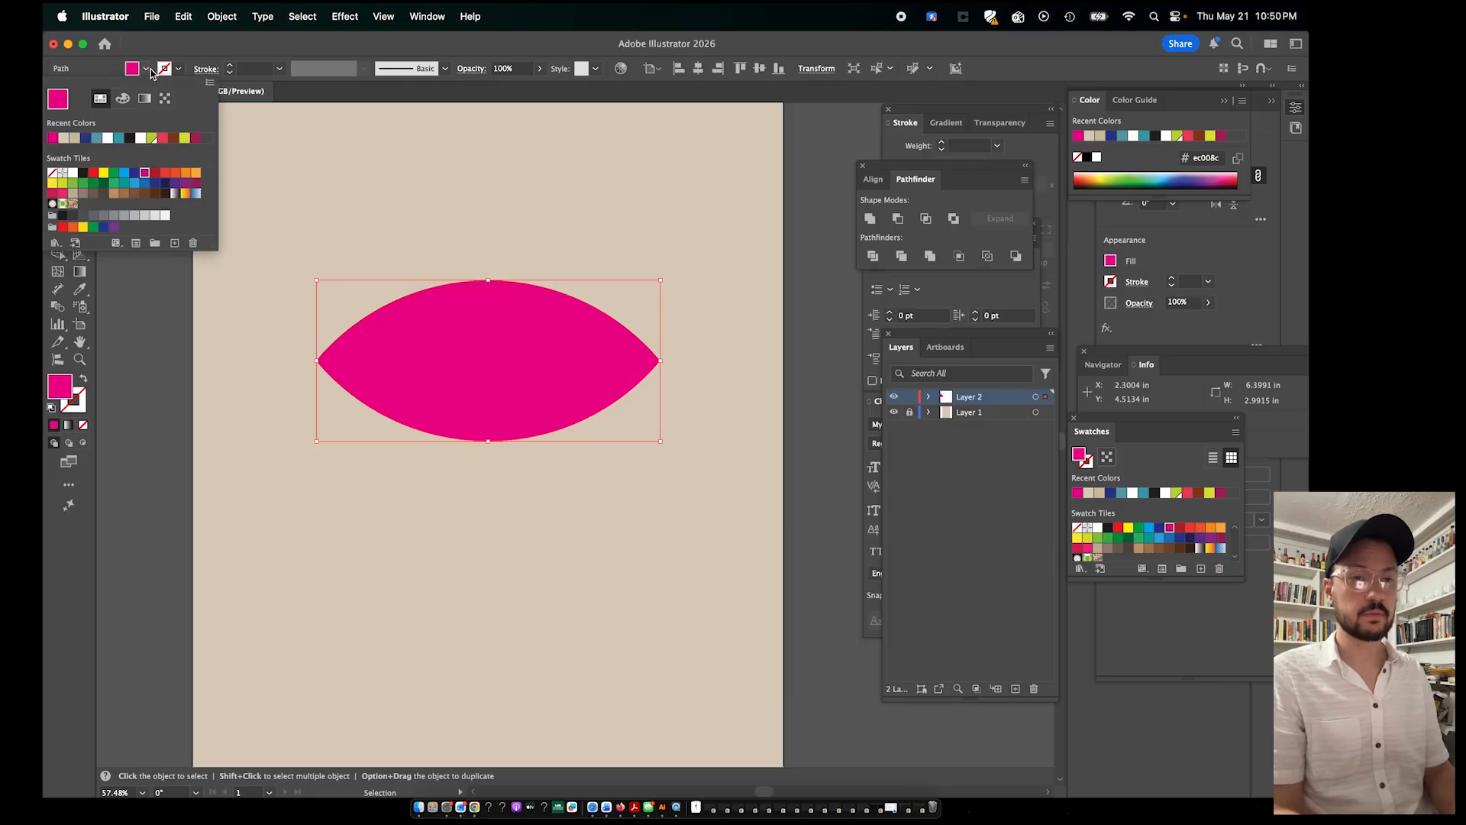
{"action": "left_click", "coordinate": [124, 169]}
{"action": "left_click", "coordinate": [572, 184]}
{"action": "left_click", "coordinate": [574, 202]}
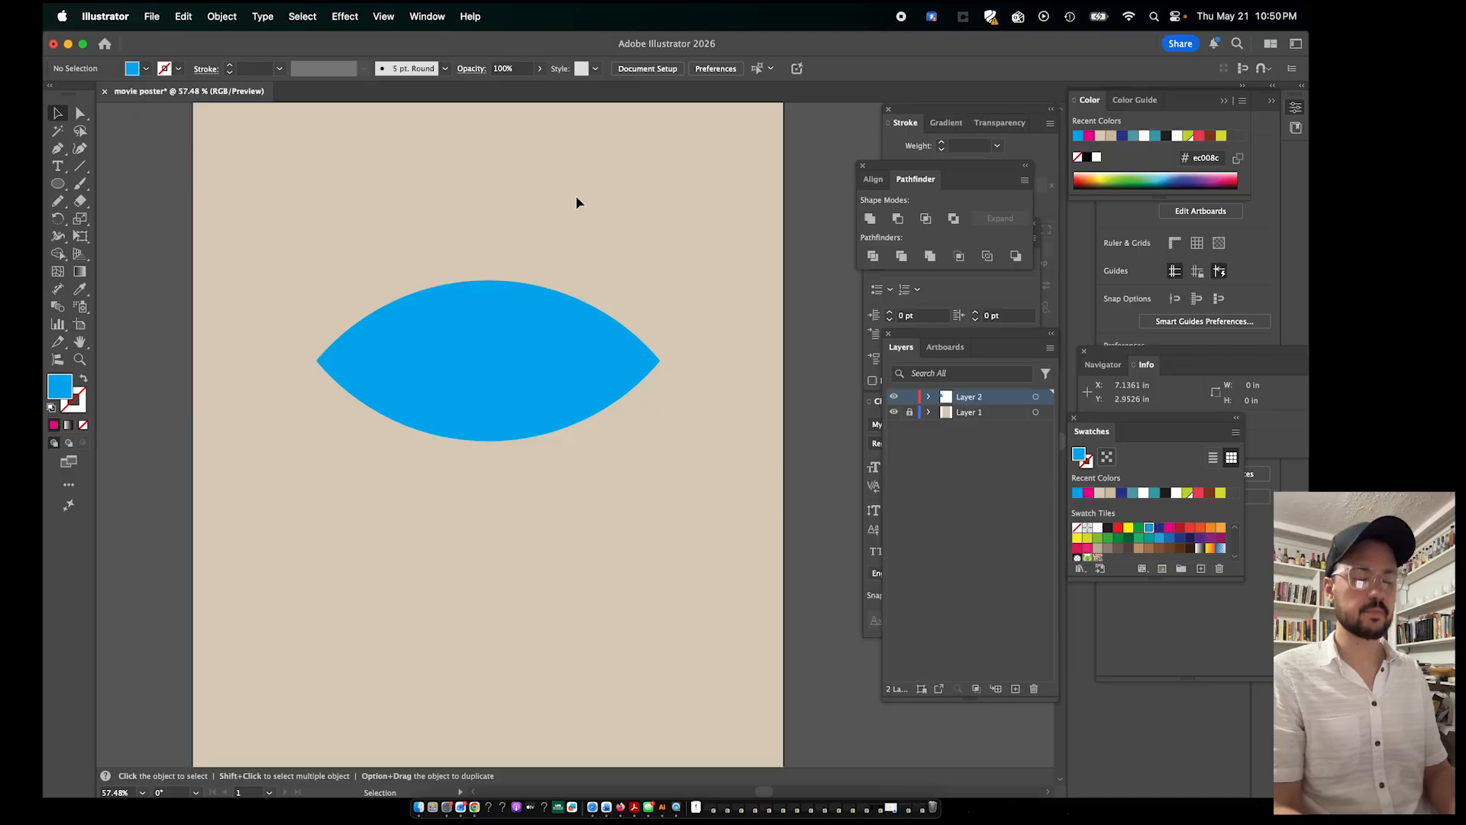
{"action": "left_click", "coordinate": [493, 391]}
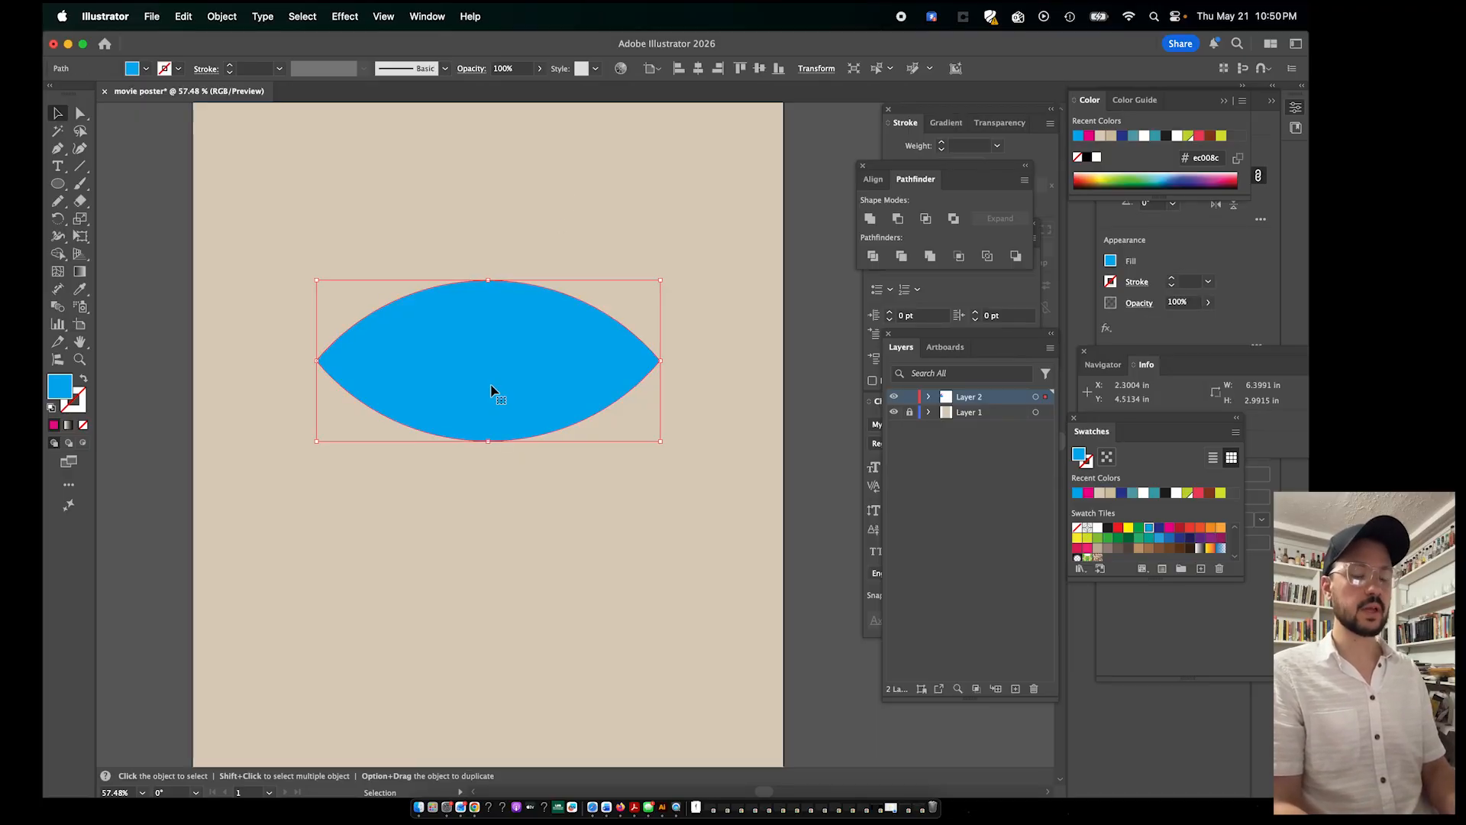
Draw a light blue circle about 4 in across below the lens shape
{"action": "scroll", "coordinate": [549, 375], "scroll_direction": "down", "scroll_amount": 3}
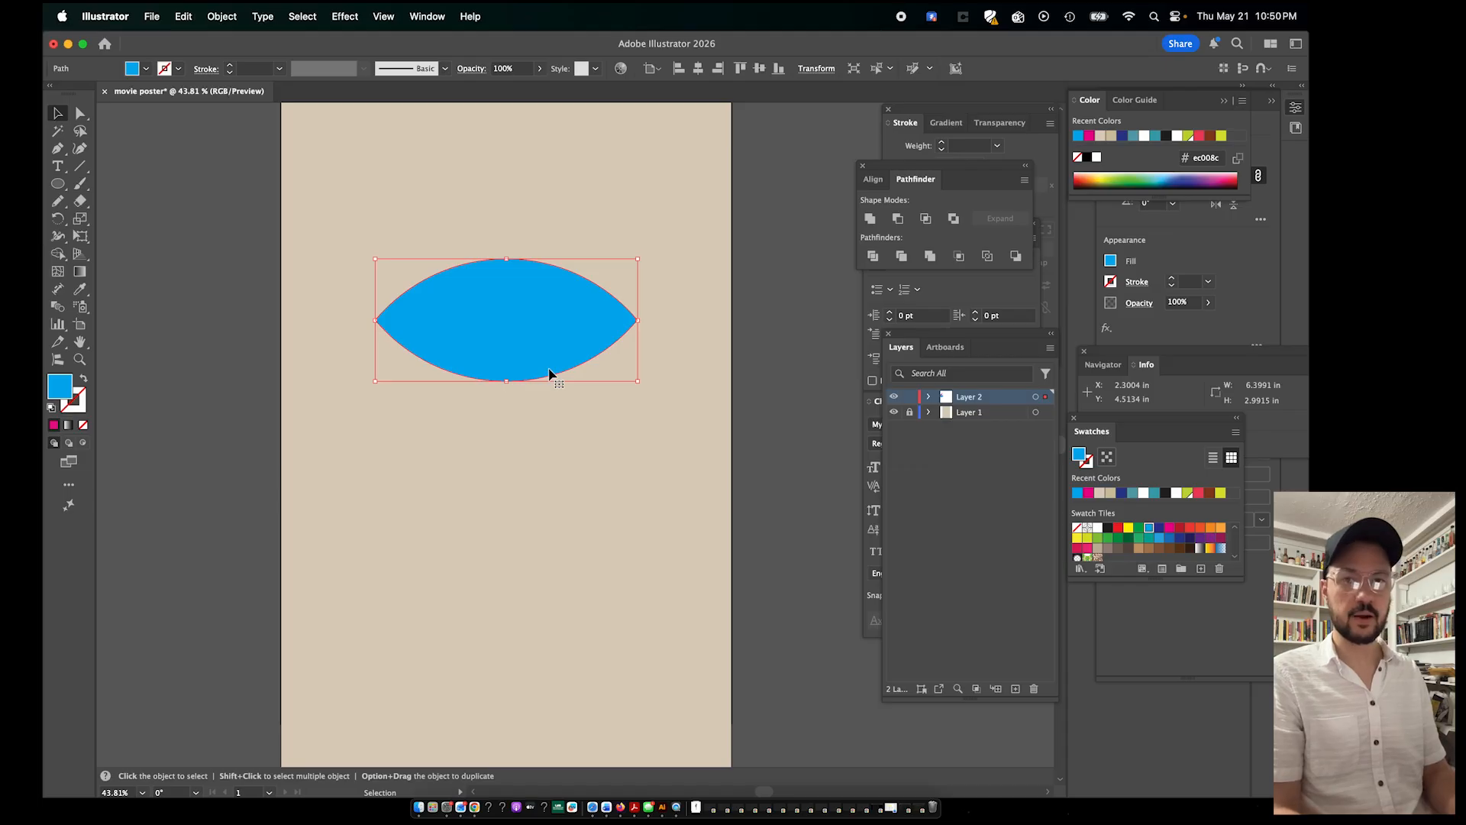
{"action": "scroll", "coordinate": [549, 373], "scroll_direction": "down", "scroll_amount": 1}
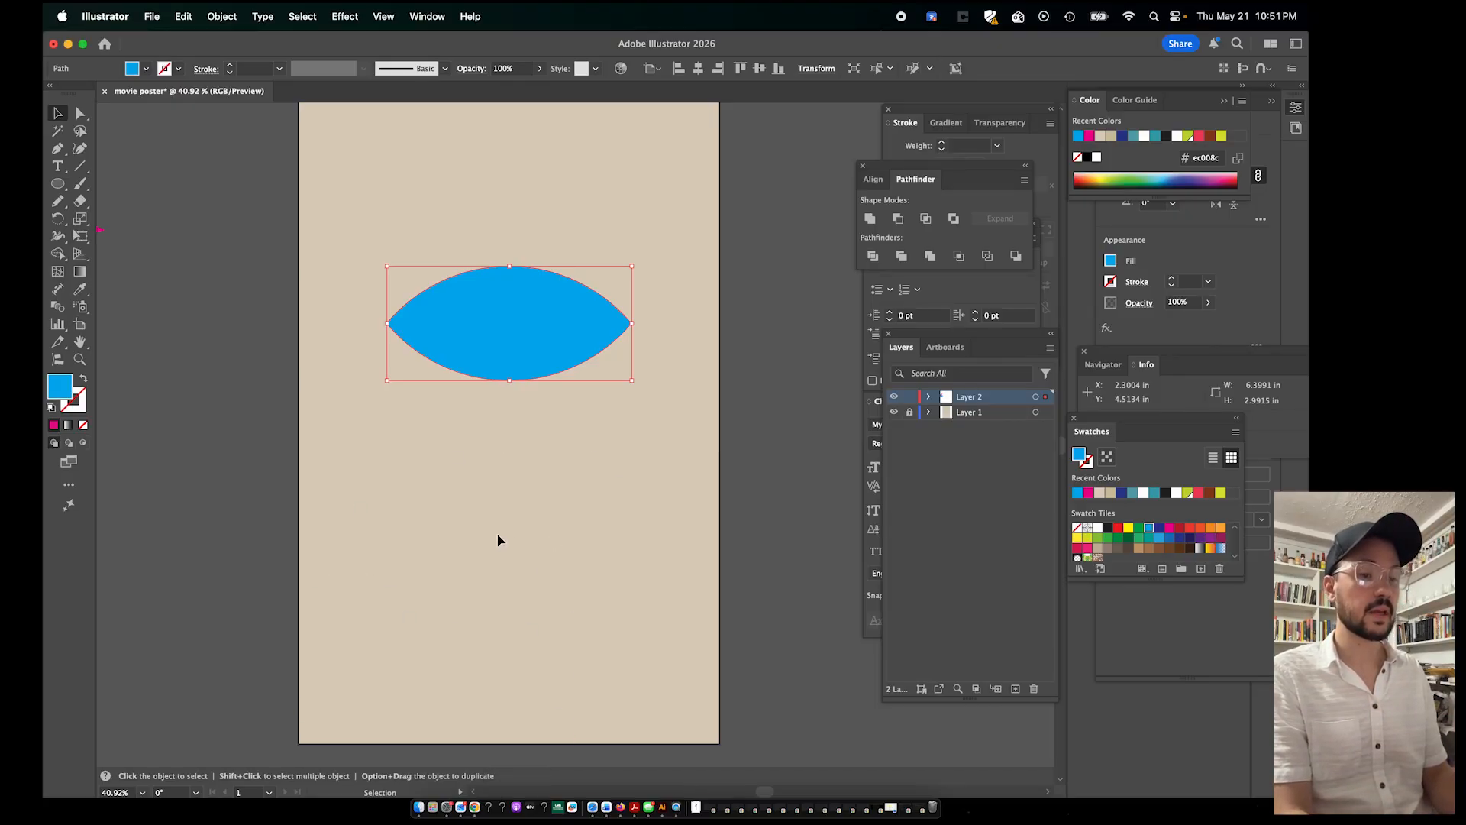
{"action": "left_click", "coordinate": [59, 187]}
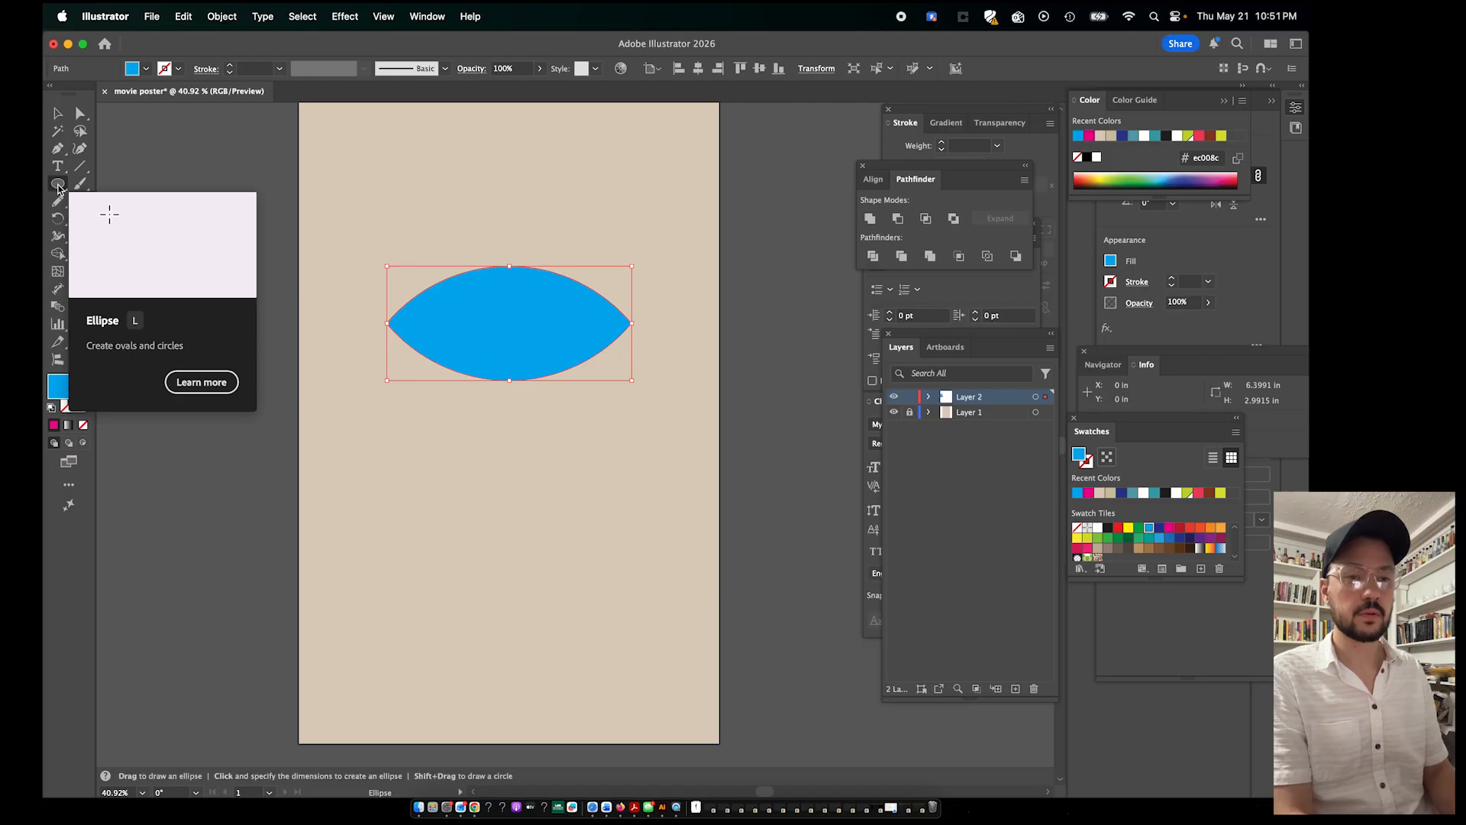
{"action": "left_click_drag", "start_coordinate": [468, 516], "coordinate": [621, 668]}
{"action": "scroll", "coordinate": [559, 658], "scroll_direction": "up", "scroll_amount": 3}
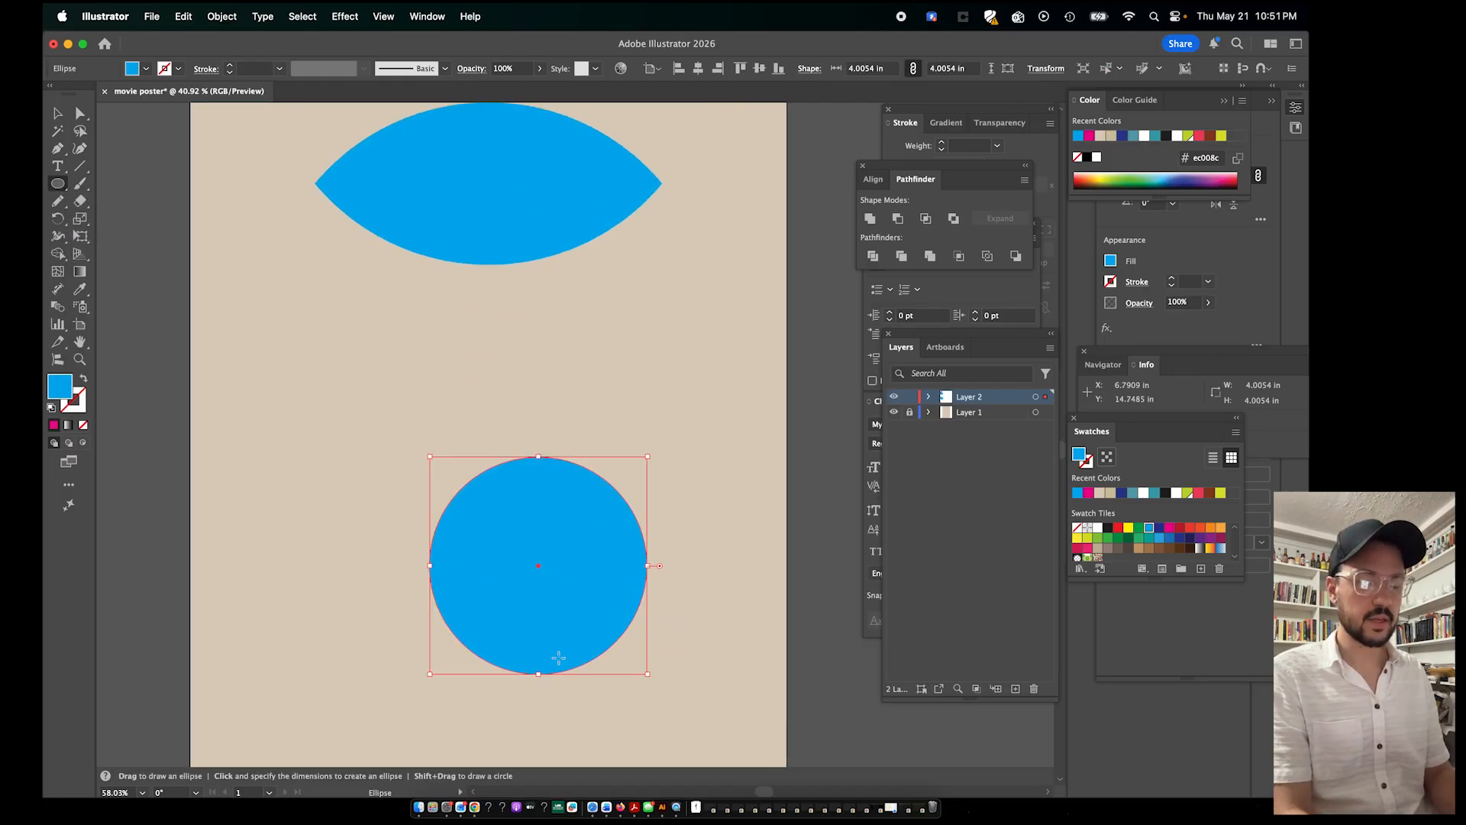
{"action": "scroll", "coordinate": [602, 640], "scroll_direction": "up", "scroll_amount": 3}
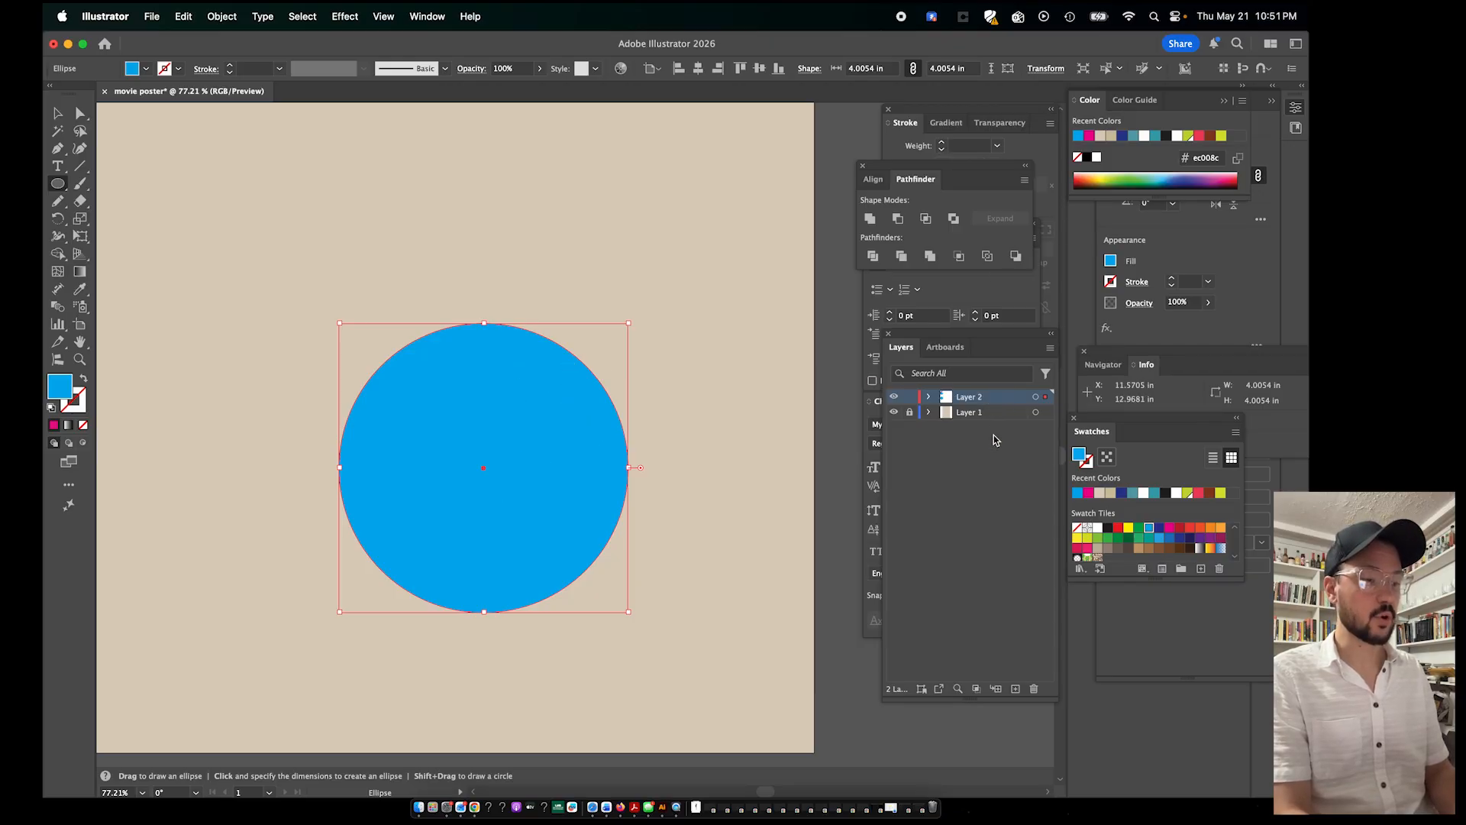
Add a new layer above Layer 2 and lock Layer 2
{"action": "left_click", "coordinate": [1016, 688]}
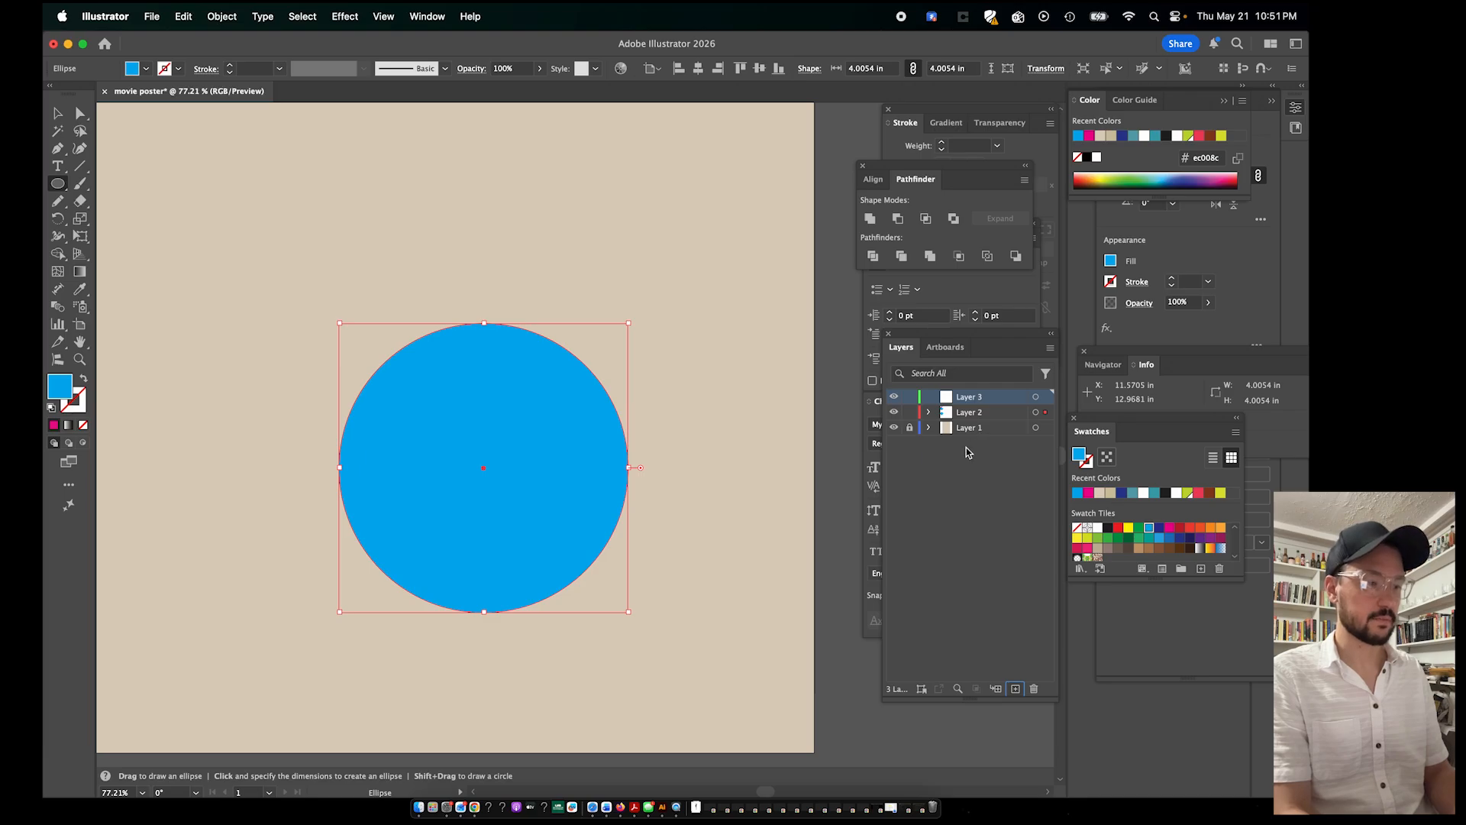
{"action": "left_click", "coordinate": [909, 413]}
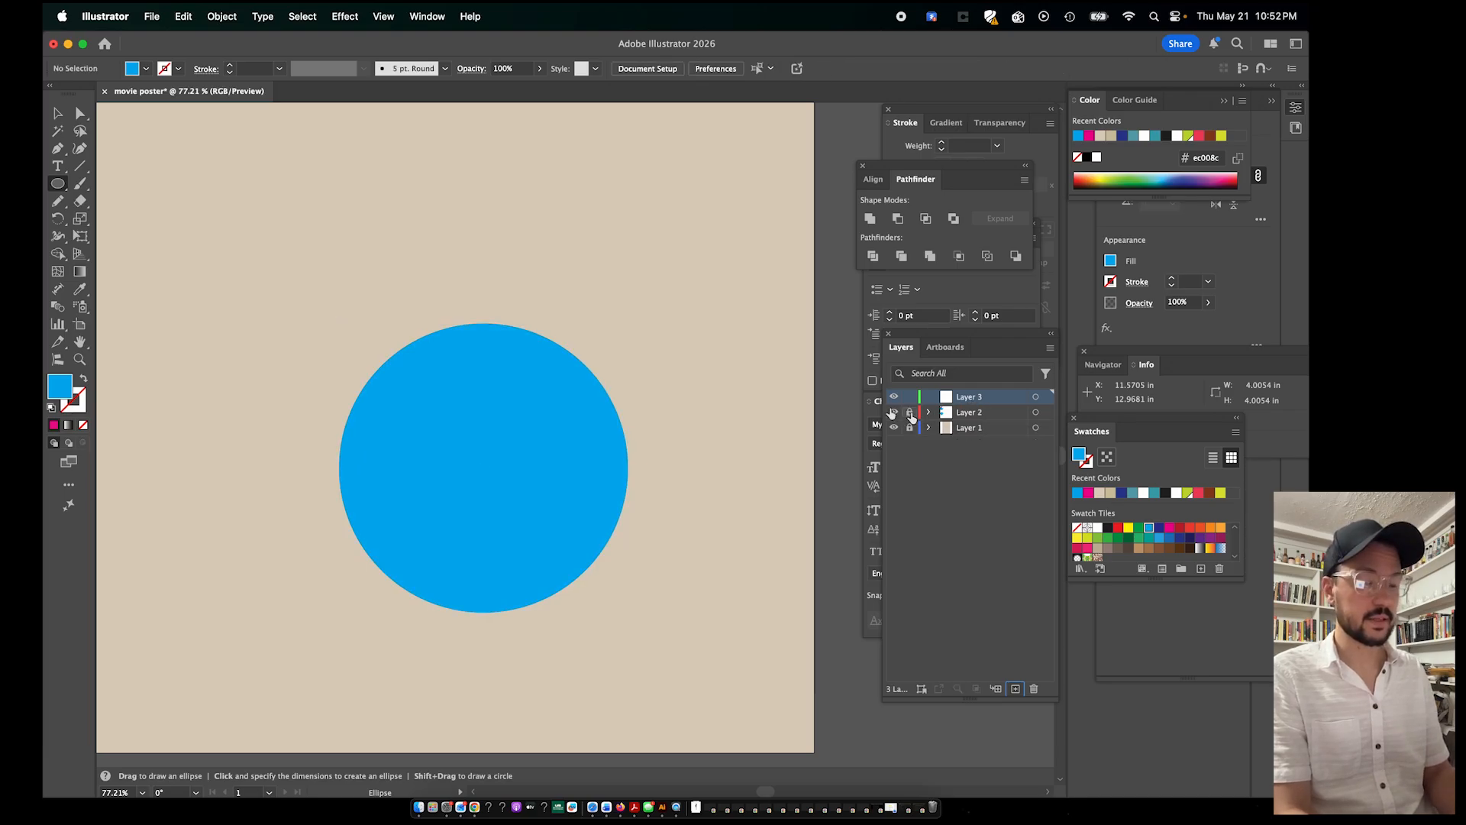
Draw a triangle about 2.15 by 1.86 in above and beside the circle with the Polygon tool
{"action": "left_click", "coordinate": [59, 189]}
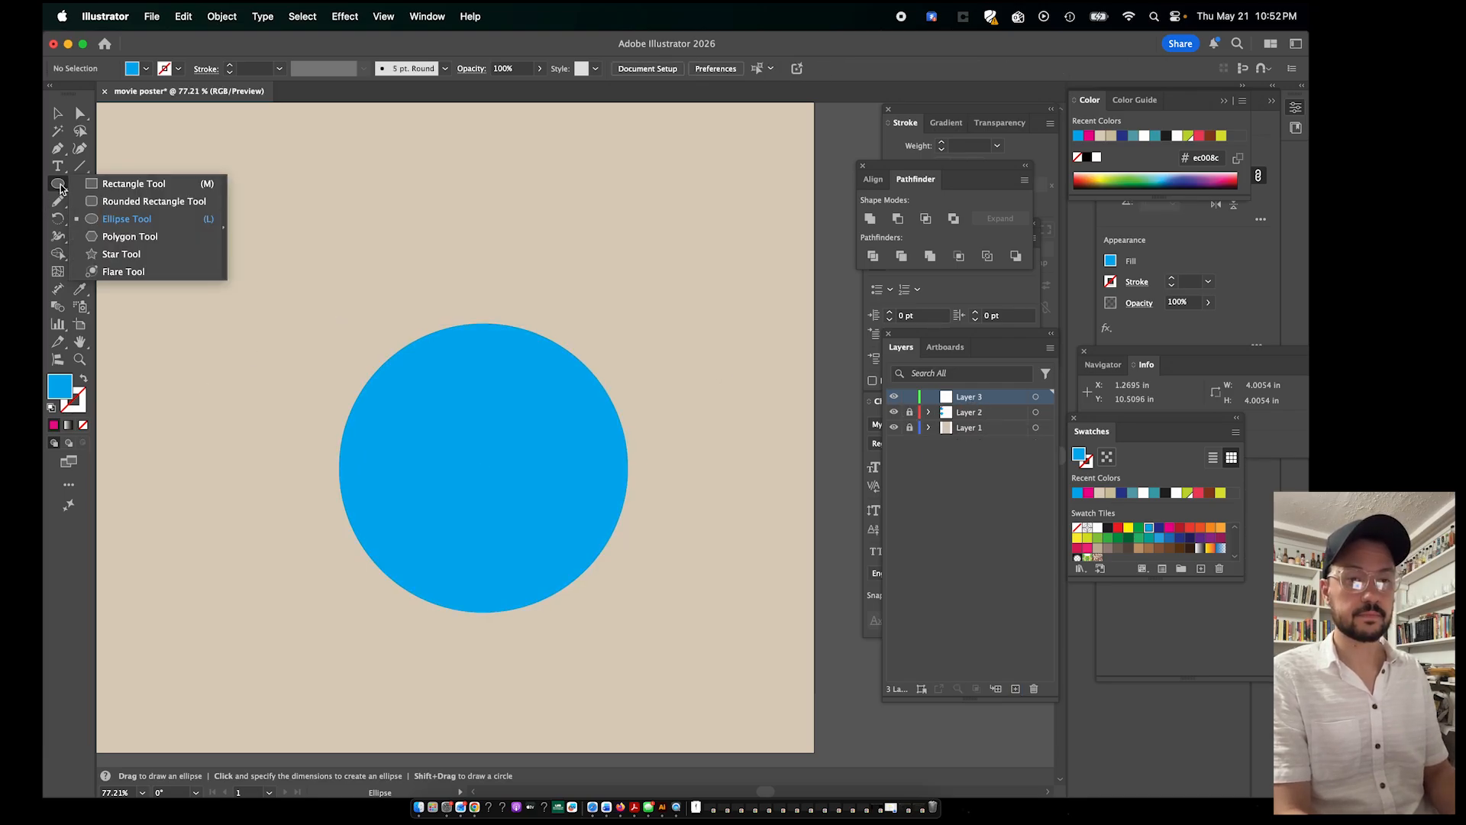
{"action": "left_click", "coordinate": [121, 237]}
{"action": "left_click_drag", "start_coordinate": [257, 325], "coordinate": [255, 230]}
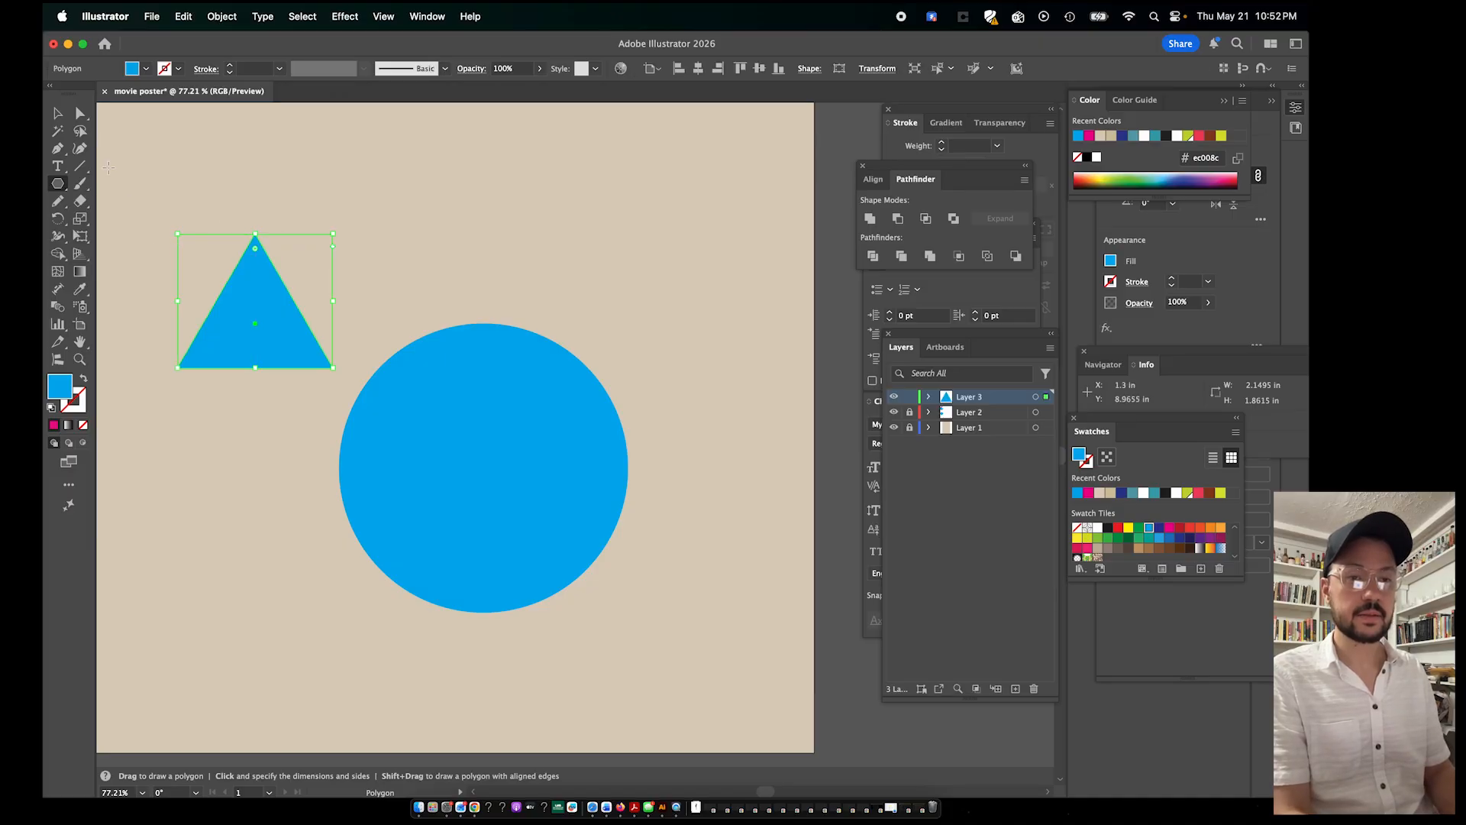
Narrow the triangle to about 0.9 in wide, keeping its height
{"action": "left_click", "coordinate": [57, 113]}
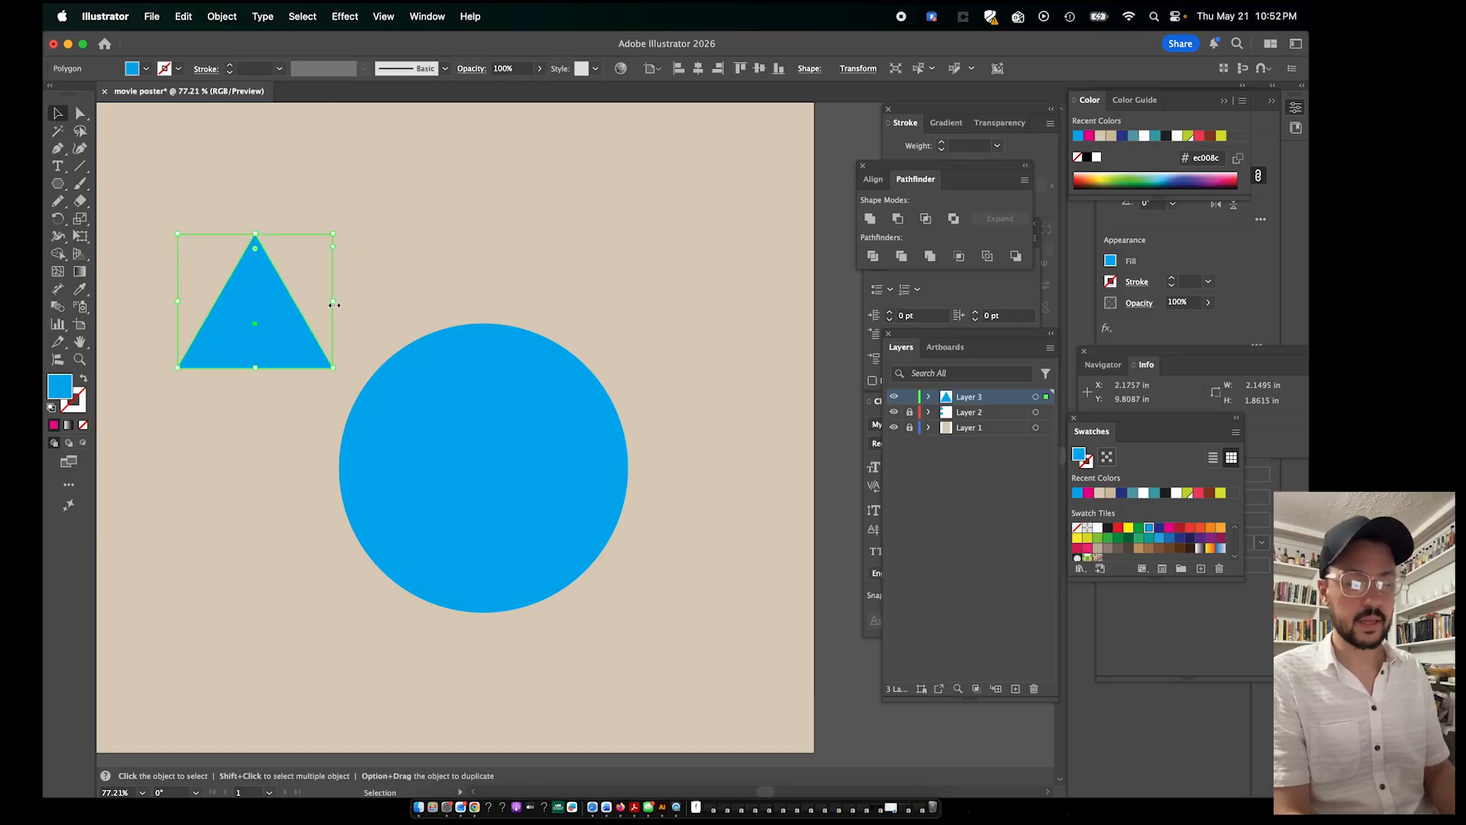
{"action": "left_click_drag", "start_coordinate": [334, 304], "coordinate": [295, 306]}
{"action": "left_click", "coordinate": [434, 269]}
{"action": "scroll", "coordinate": [434, 268], "scroll_direction": "left", "scroll_amount": 3}
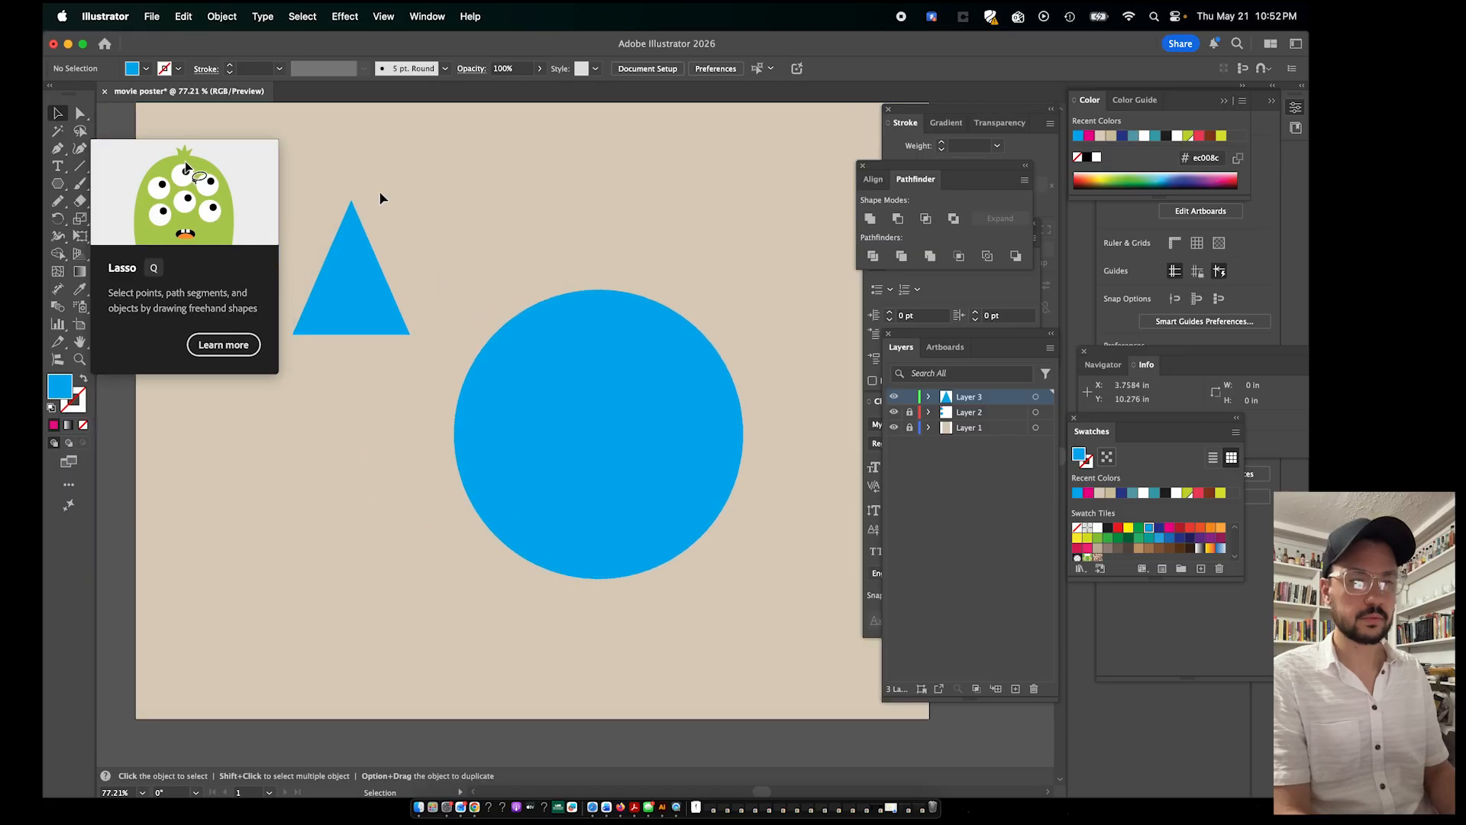
{"action": "left_click", "coordinate": [384, 282]}
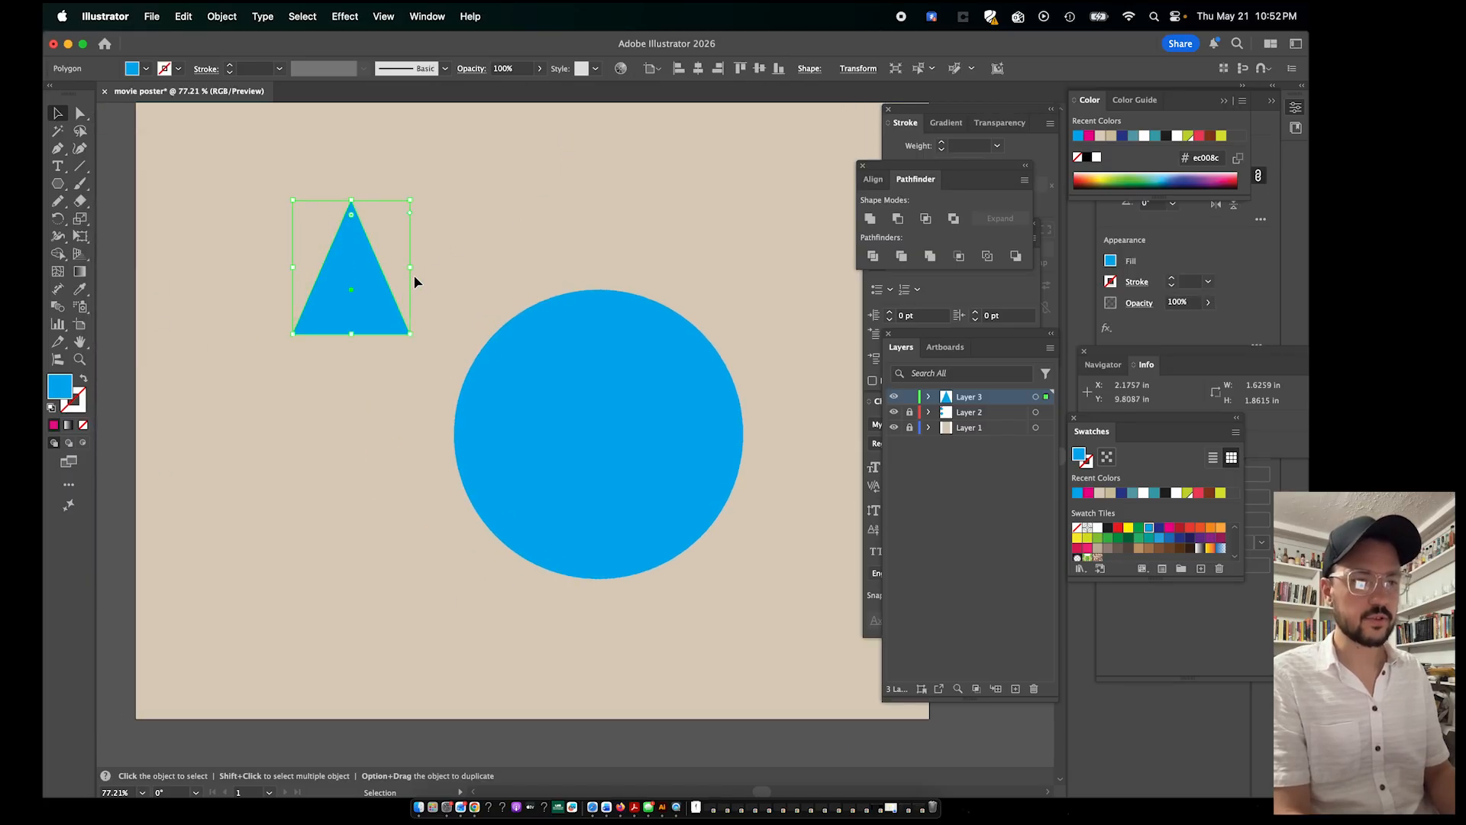
{"action": "left_click_drag", "start_coordinate": [412, 270], "coordinate": [358, 269]}
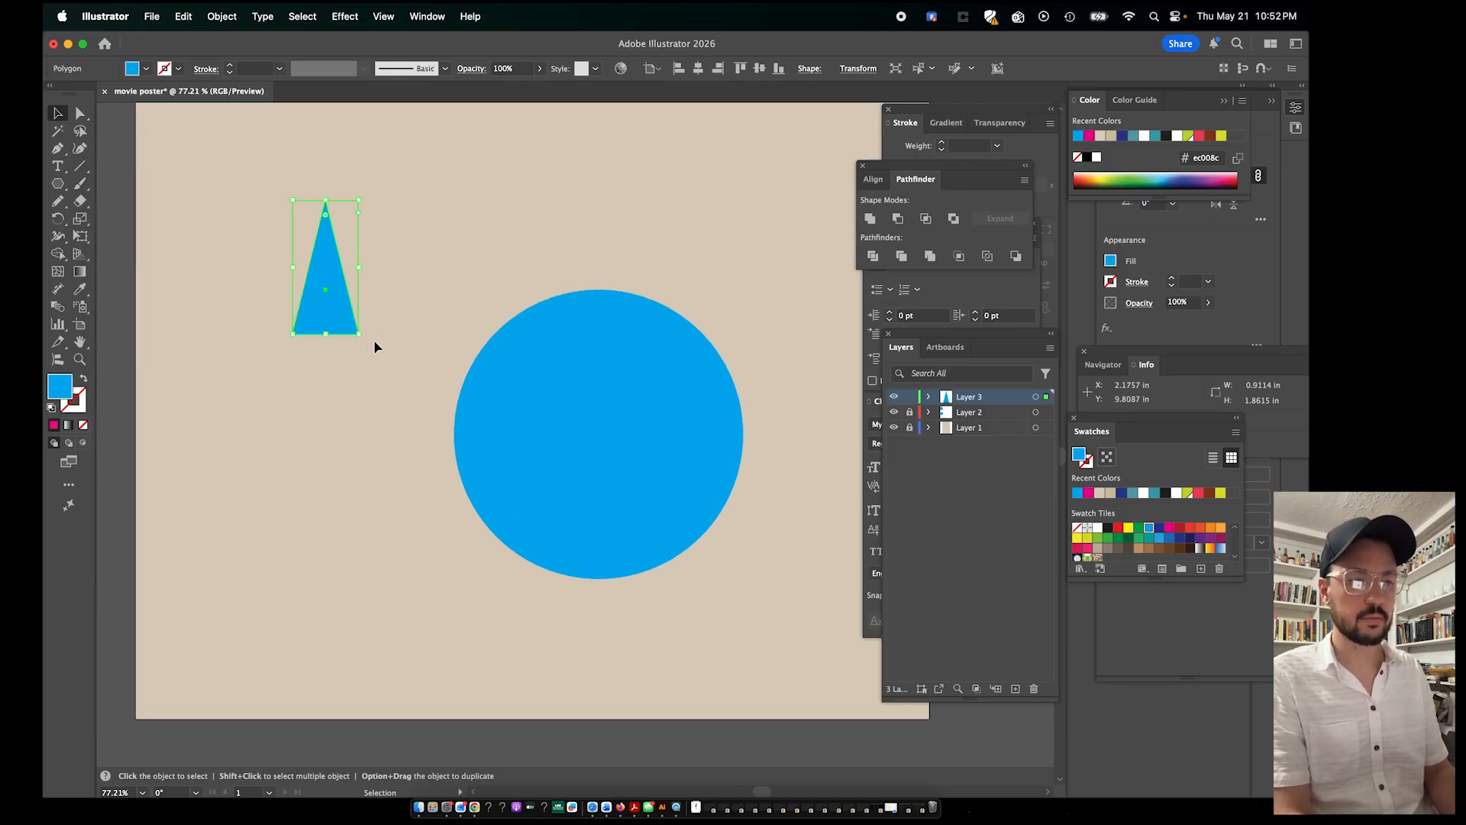
Rotate the triangle by about 178° so it points down, and fill it with the darker blue 1c75bc
{"action": "left_click_drag", "start_coordinate": [366, 343], "coordinate": [259, 193]}
{"action": "left_click", "coordinate": [145, 69]}
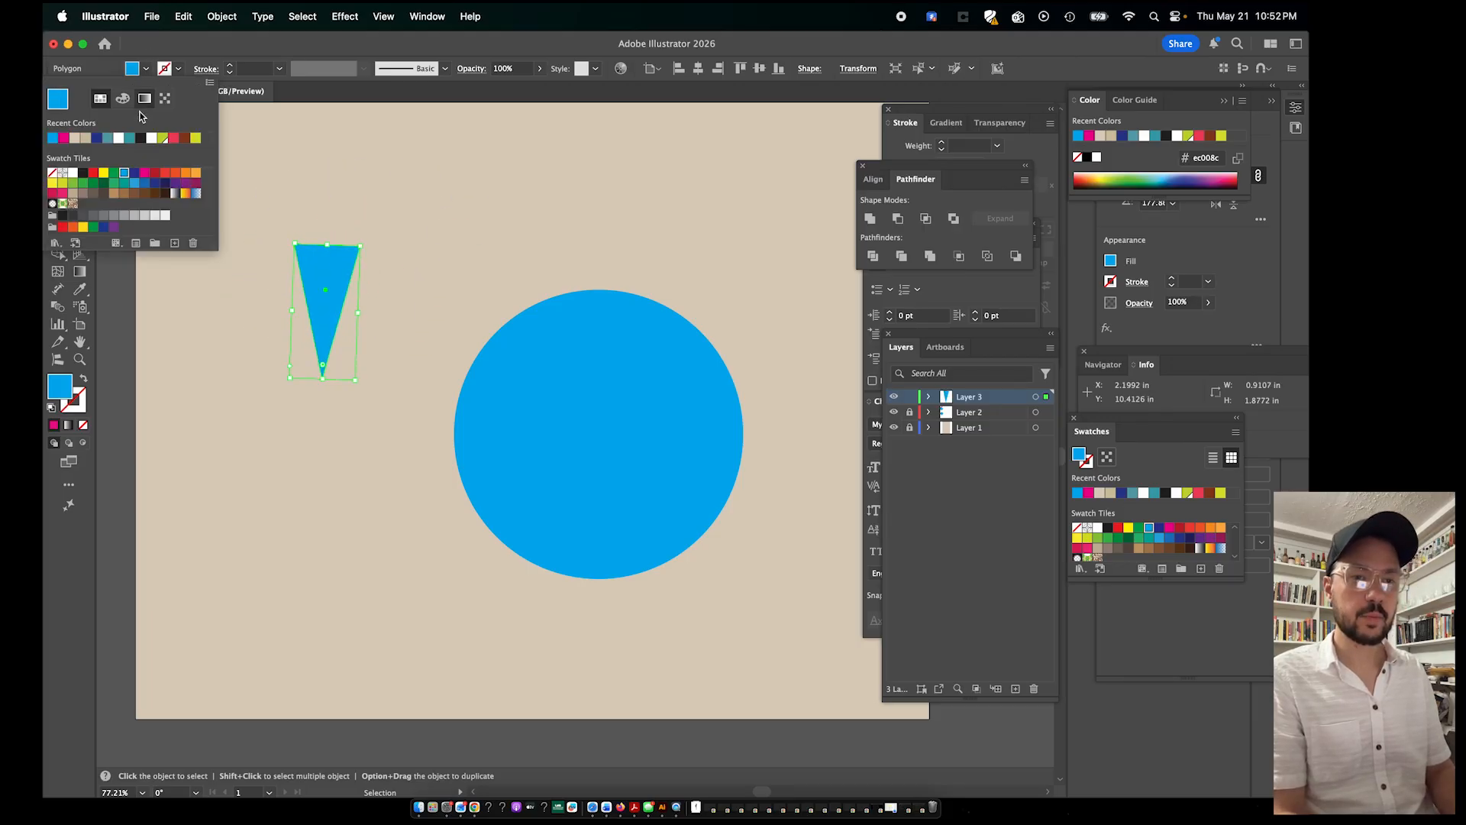
{"action": "left_click", "coordinate": [138, 187]}
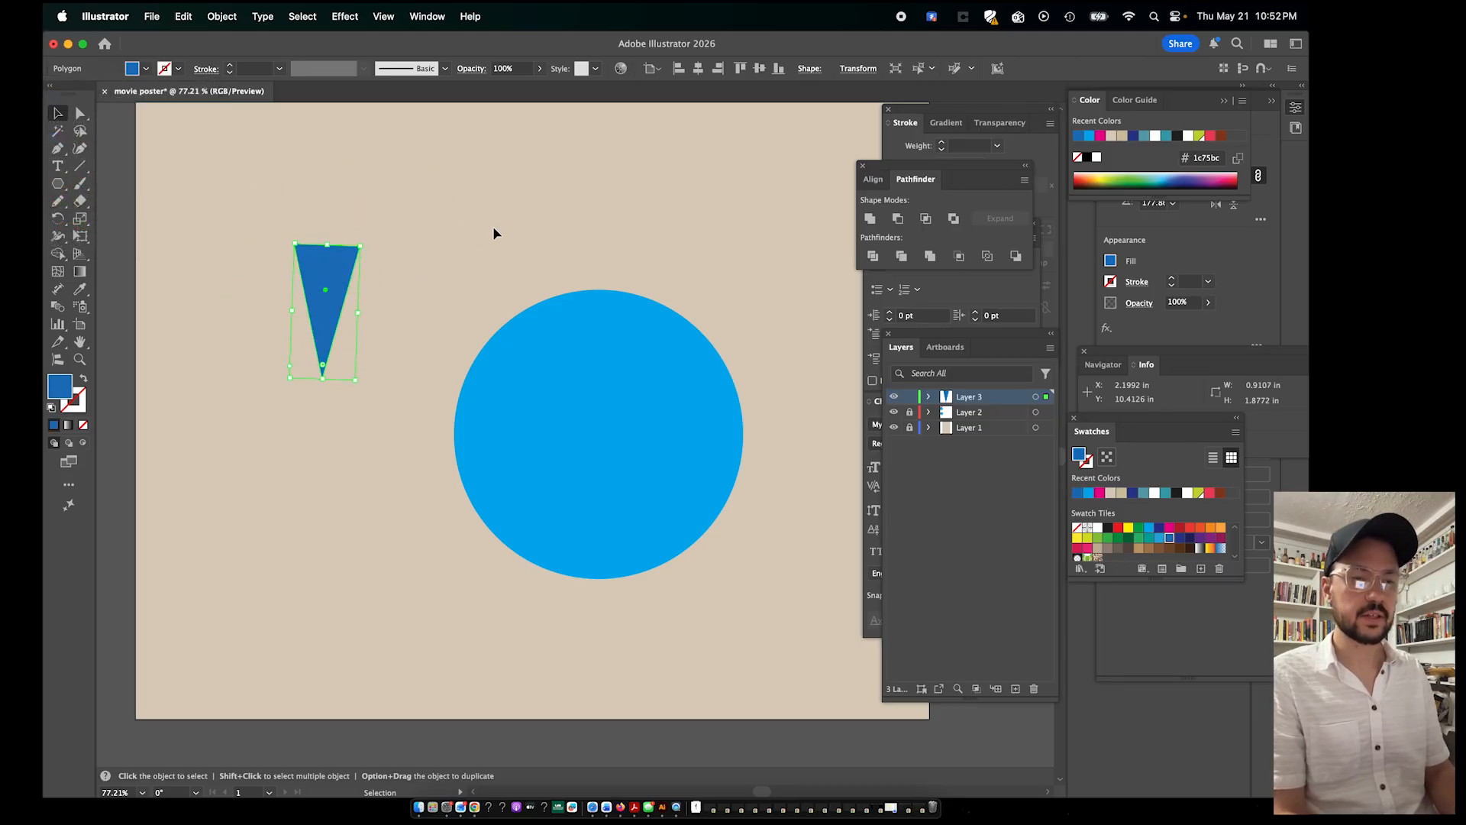
Shrink the triangle to about 0.37 by 0.85 in and place rotated copies inside the circle's upper and left edge, tips pointing inward
{"action": "left_click_drag", "start_coordinate": [320, 273], "coordinate": [577, 317]}
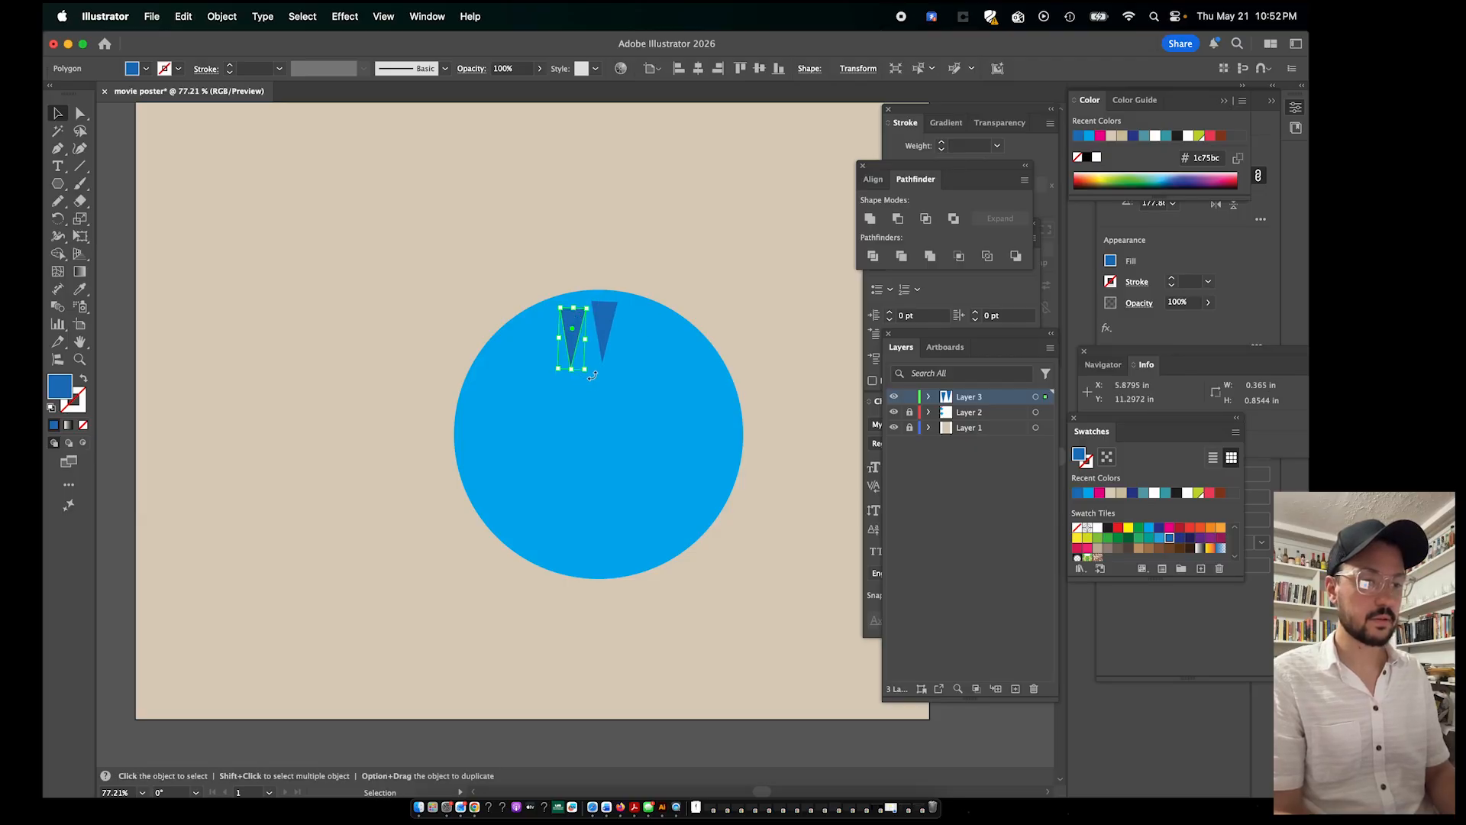
{"action": "left_click_drag", "start_coordinate": [592, 376], "coordinate": [570, 355]}
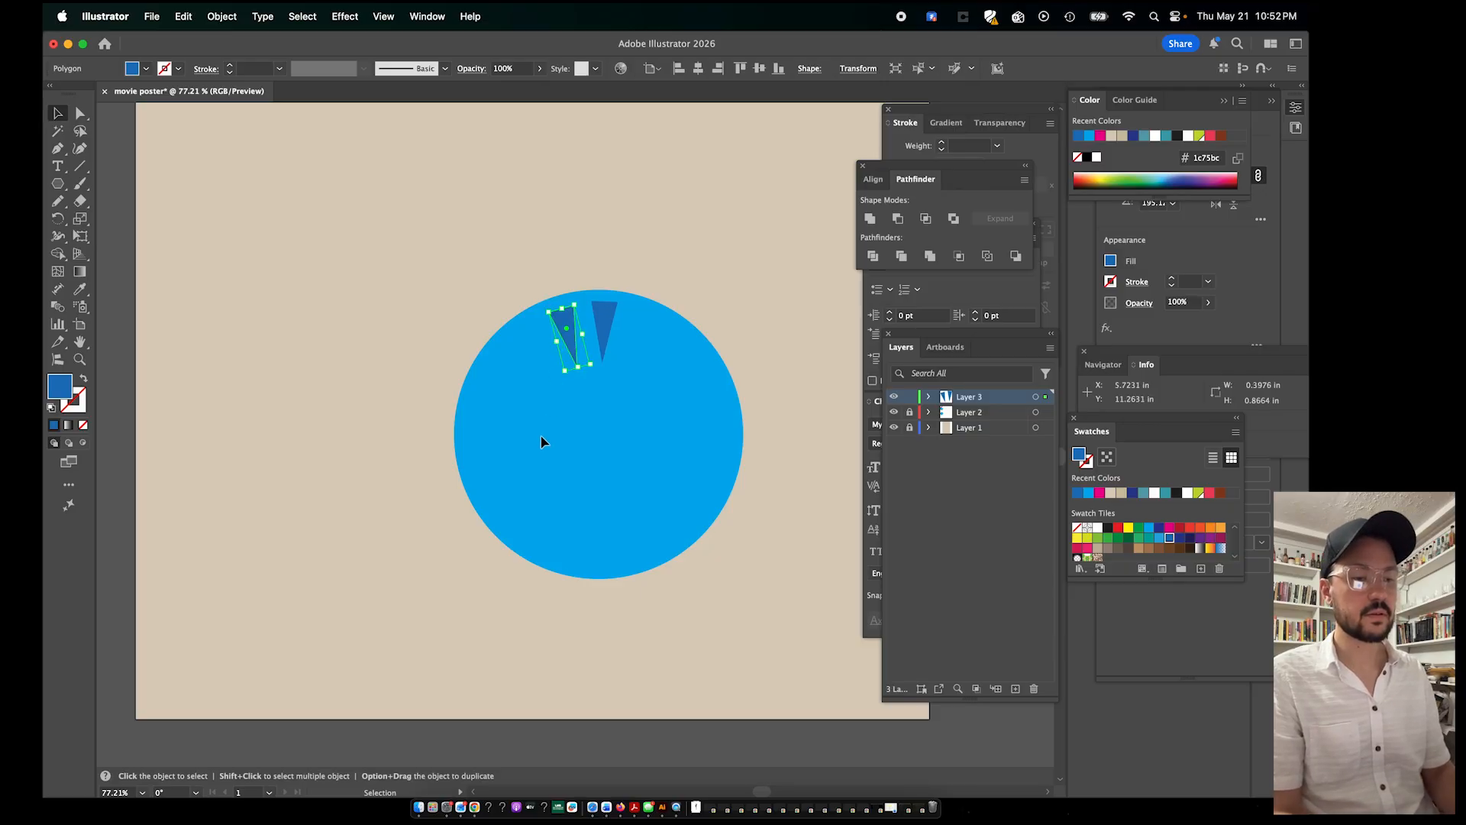
{"action": "left_click", "coordinate": [541, 441]}
{"action": "left_click", "coordinate": [573, 348]}
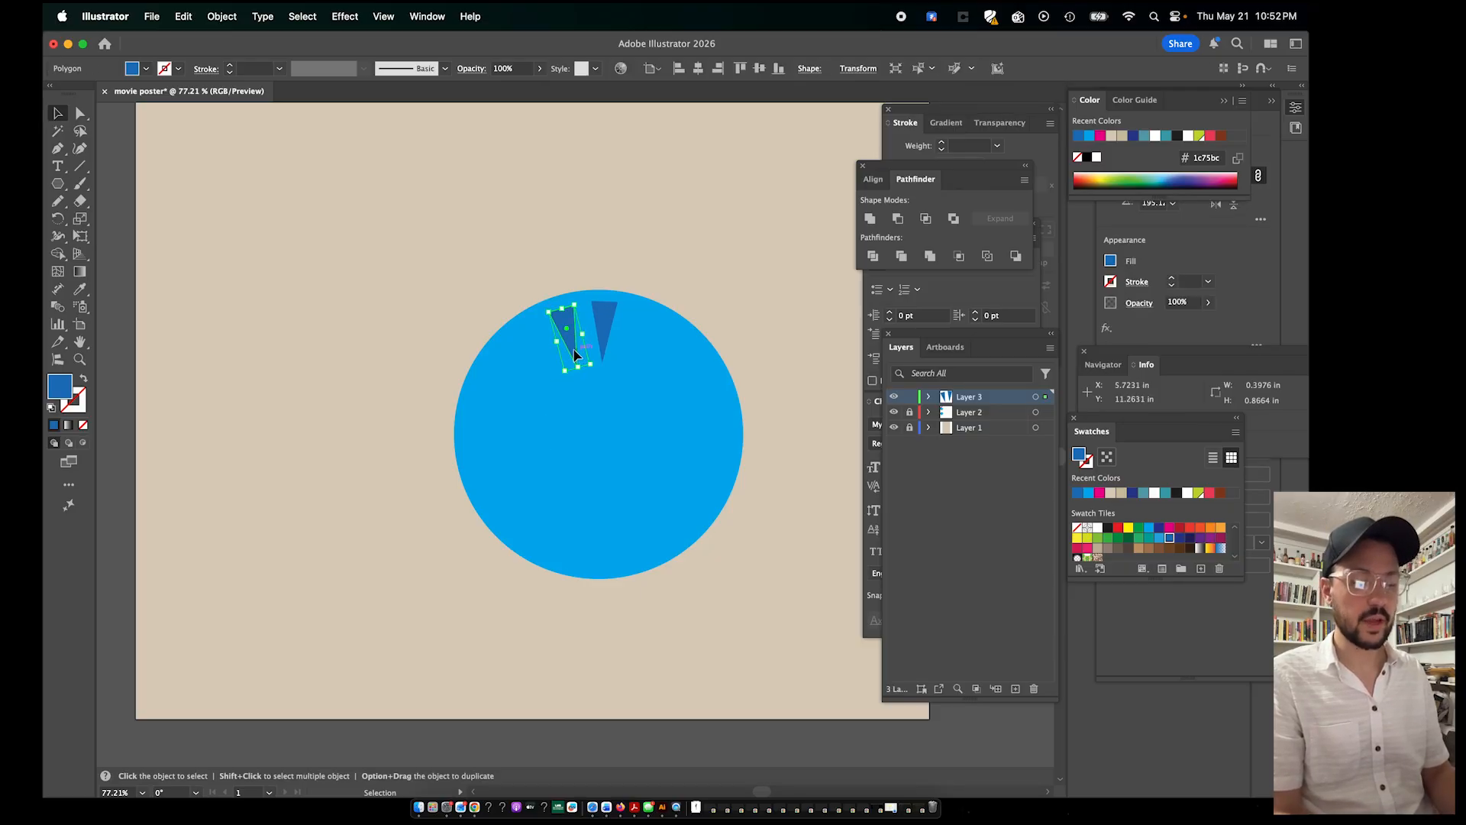
{"action": "left_click_drag", "start_coordinate": [574, 353], "coordinate": [516, 458]}
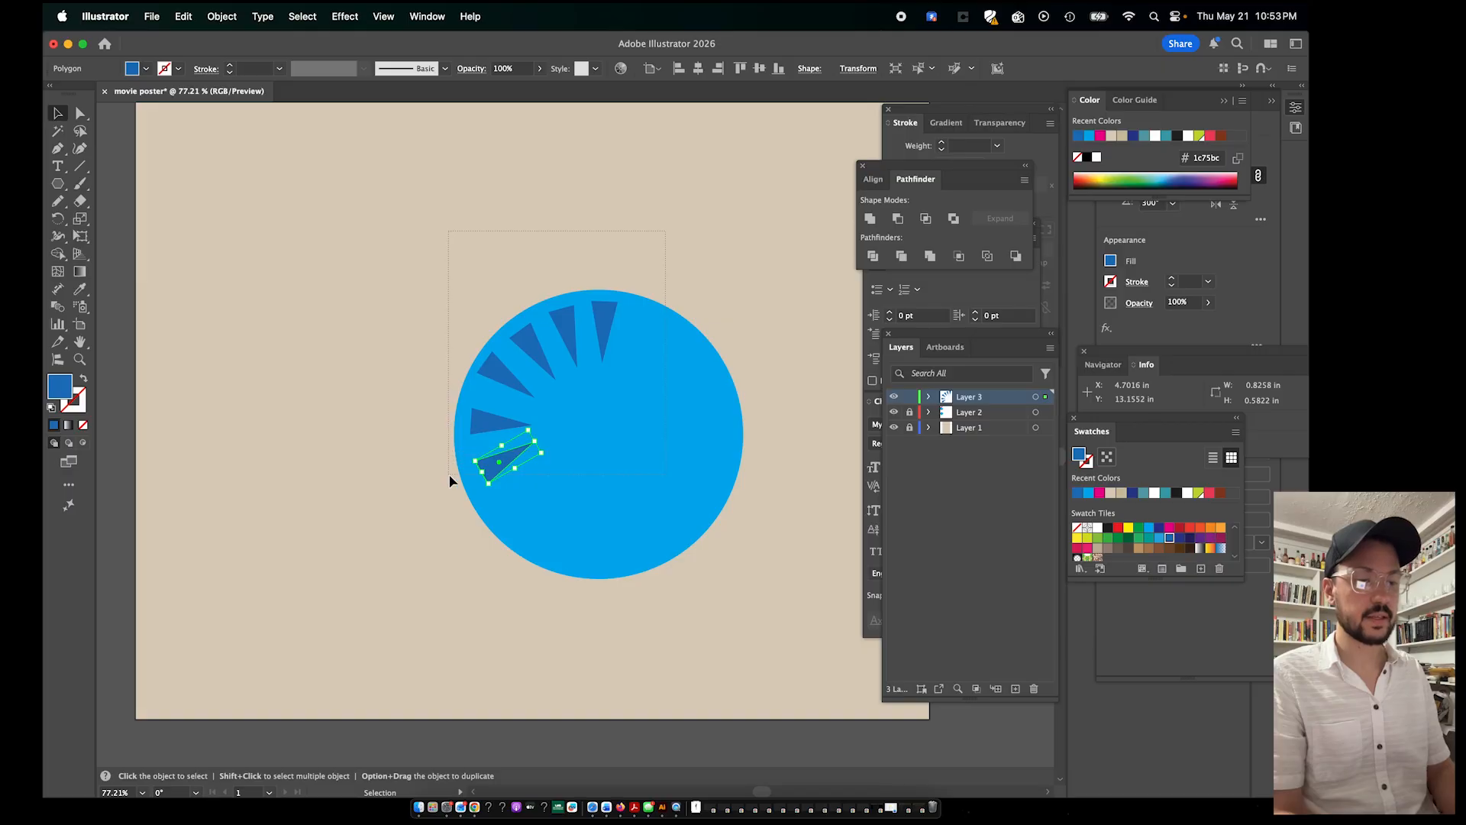
Duplicate the six triangles, turn the copies half around and place them along the circle's lower and right edge
{"action": "key", "text": "super+a"}
{"action": "left_click_drag", "start_coordinate": [605, 321], "coordinate": [598, 622]}
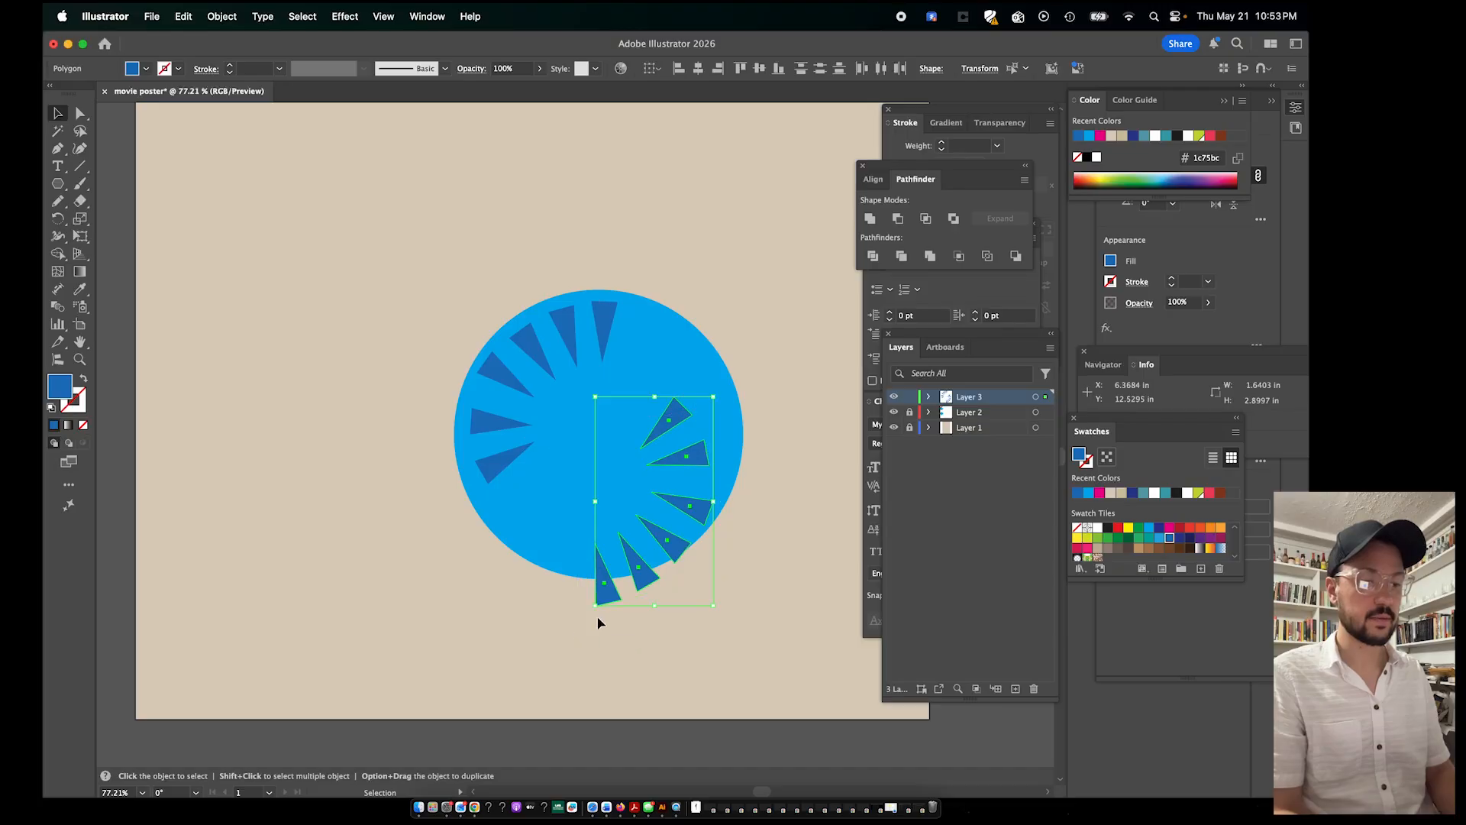
{"action": "left_click_drag", "start_coordinate": [662, 560], "coordinate": [694, 512]}
{"action": "left_click", "coordinate": [779, 335]}
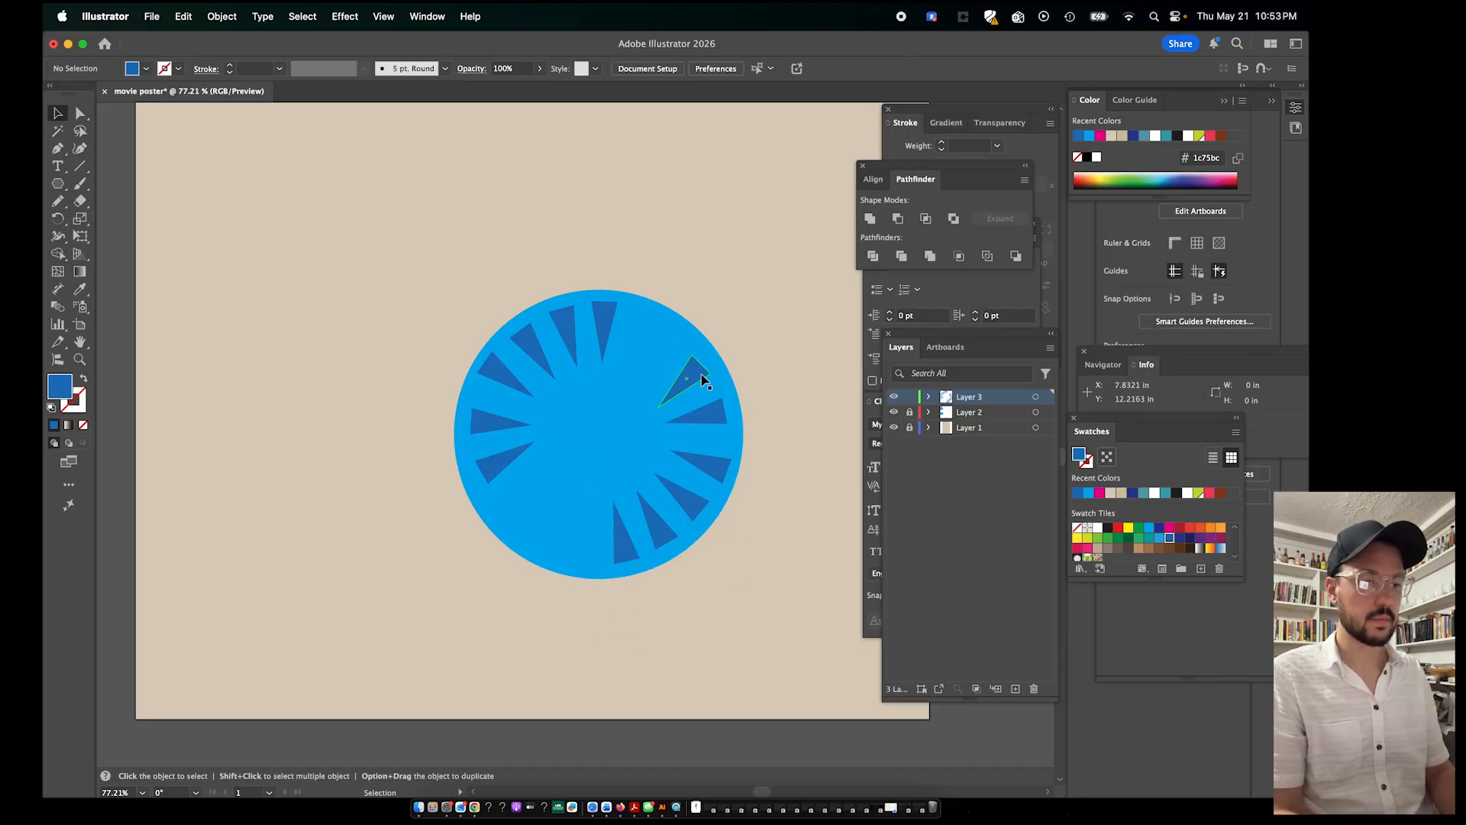
Fill the remaining gaps in the ring with more triangle copies, rotating each so its tip points to the circle's centre
{"action": "left_click_drag", "start_coordinate": [702, 378], "coordinate": [679, 345]}
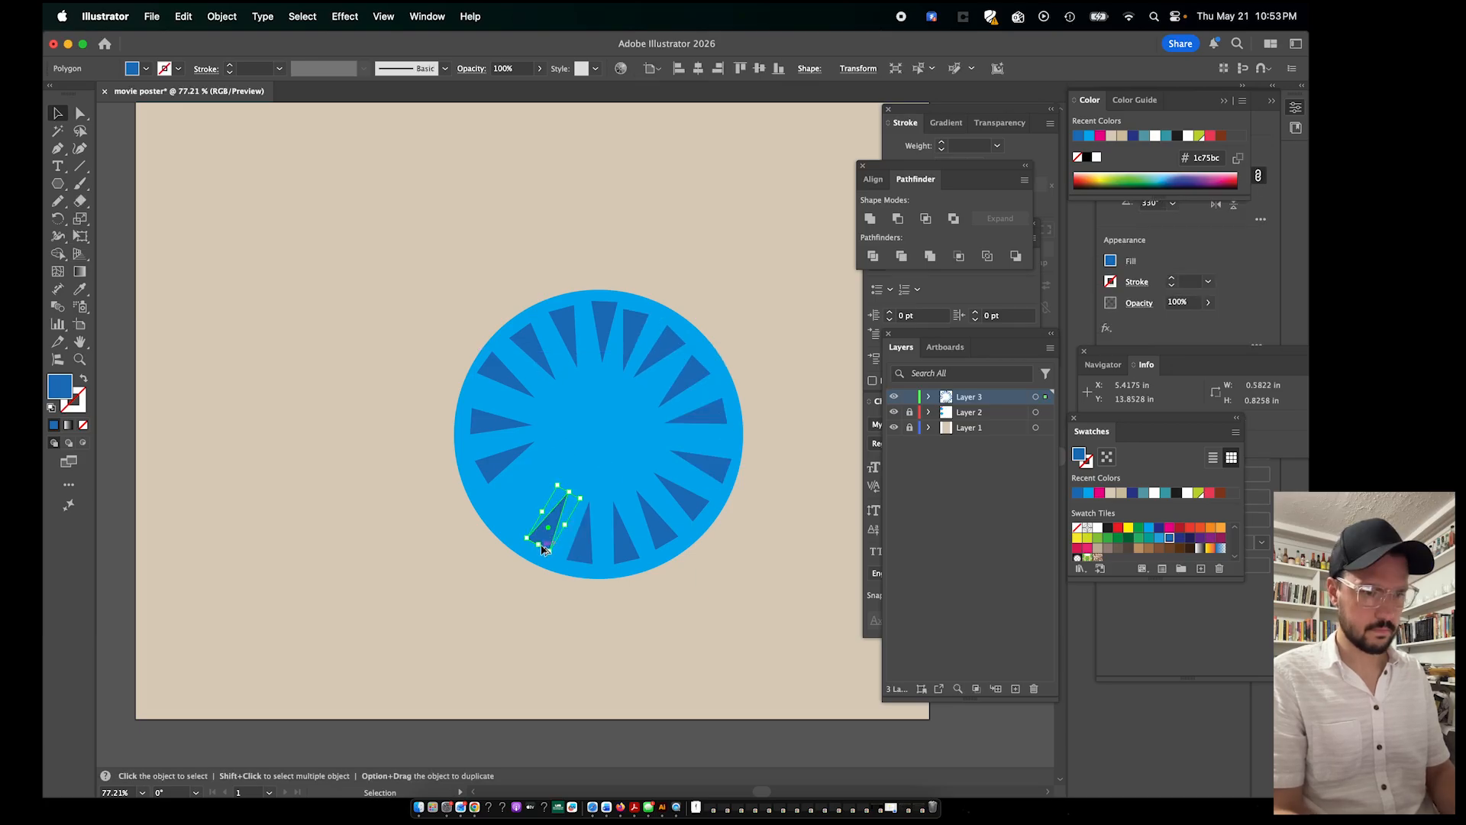
{"action": "left_click_drag", "start_coordinate": [540, 540], "coordinate": [509, 510], "text": "alt"}
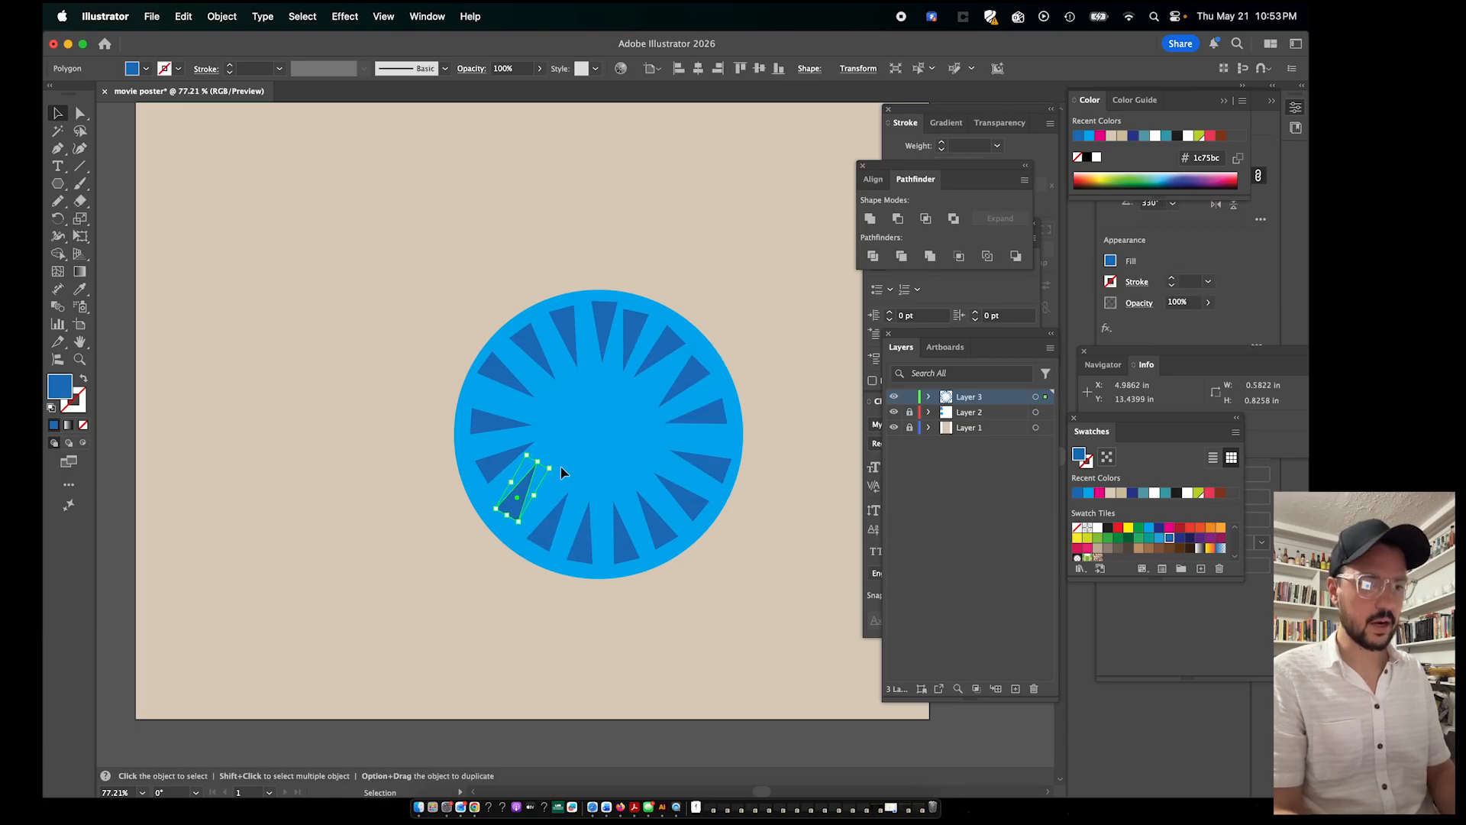
{"action": "left_click_drag", "start_coordinate": [557, 467], "coordinate": [563, 480]}
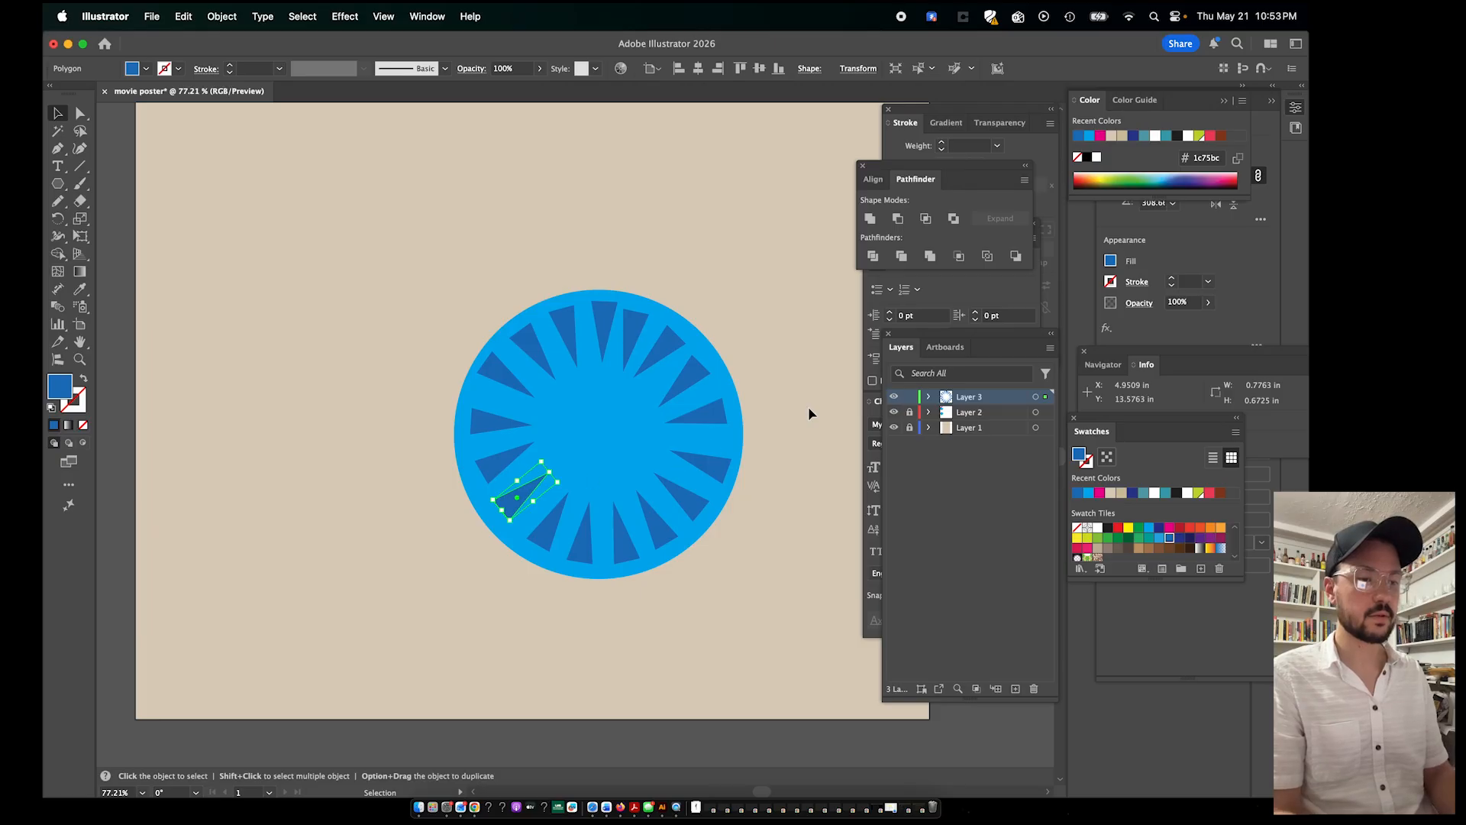
{"action": "left_click", "coordinate": [778, 358]}
{"action": "scroll", "coordinate": [750, 301], "scroll_direction": "down", "scroll_amount": 5}
{"action": "scroll", "coordinate": [714, 348], "scroll_direction": "up", "scroll_amount": 3}
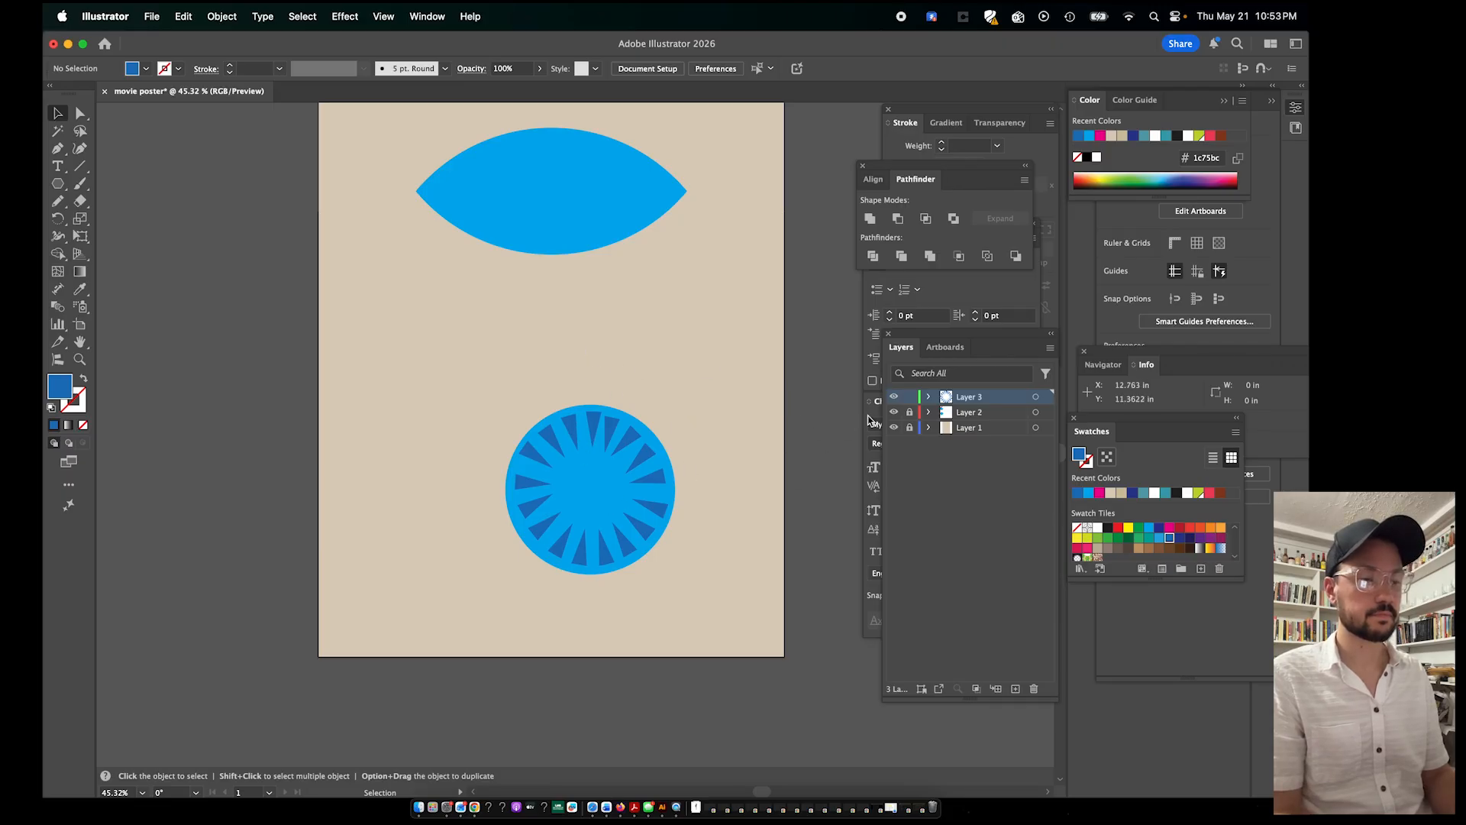
Unlock Layer 2 and recolour the lens shape 289ee0 and the circle 0f87d1
{"action": "left_click", "coordinate": [571, 233]}
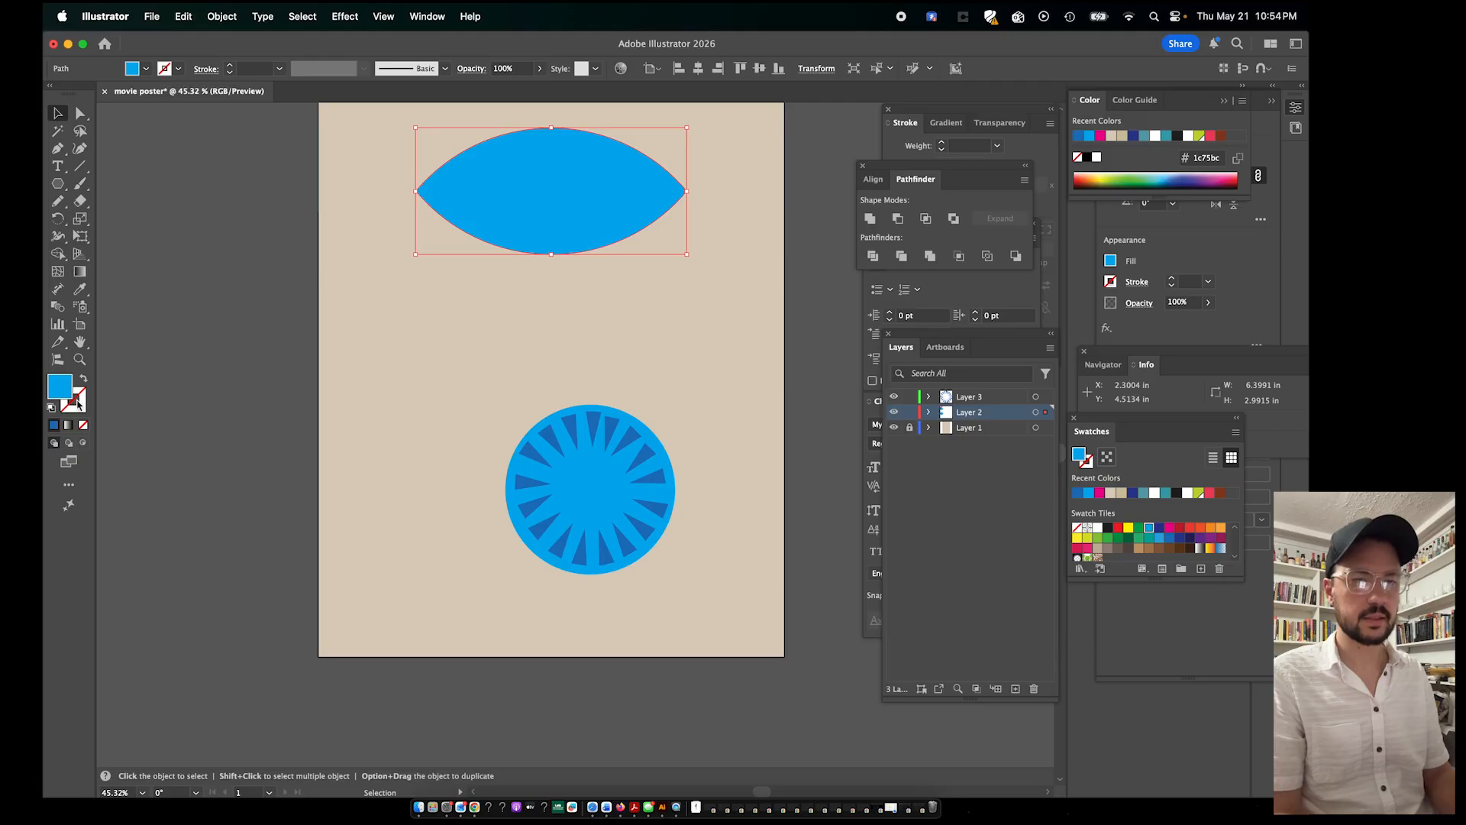
{"action": "double_click", "coordinate": [56, 394]}
{"action": "mouse_move", "coordinate": [788, 475]}
{"action": "left_mouse_down"}
{"action": "mouse_move", "coordinate": [811, 478]}
{"action": "mouse_move", "coordinate": [788, 439]}
{"action": "mouse_move", "coordinate": [783, 481]}
{"action": "mouse_move", "coordinate": [794, 475]}
{"action": "left_mouse_up"}
{"action": "left_click_drag", "start_coordinate": [839, 523], "coordinate": [796, 473]}
{"action": "left_click", "coordinate": [978, 450]}
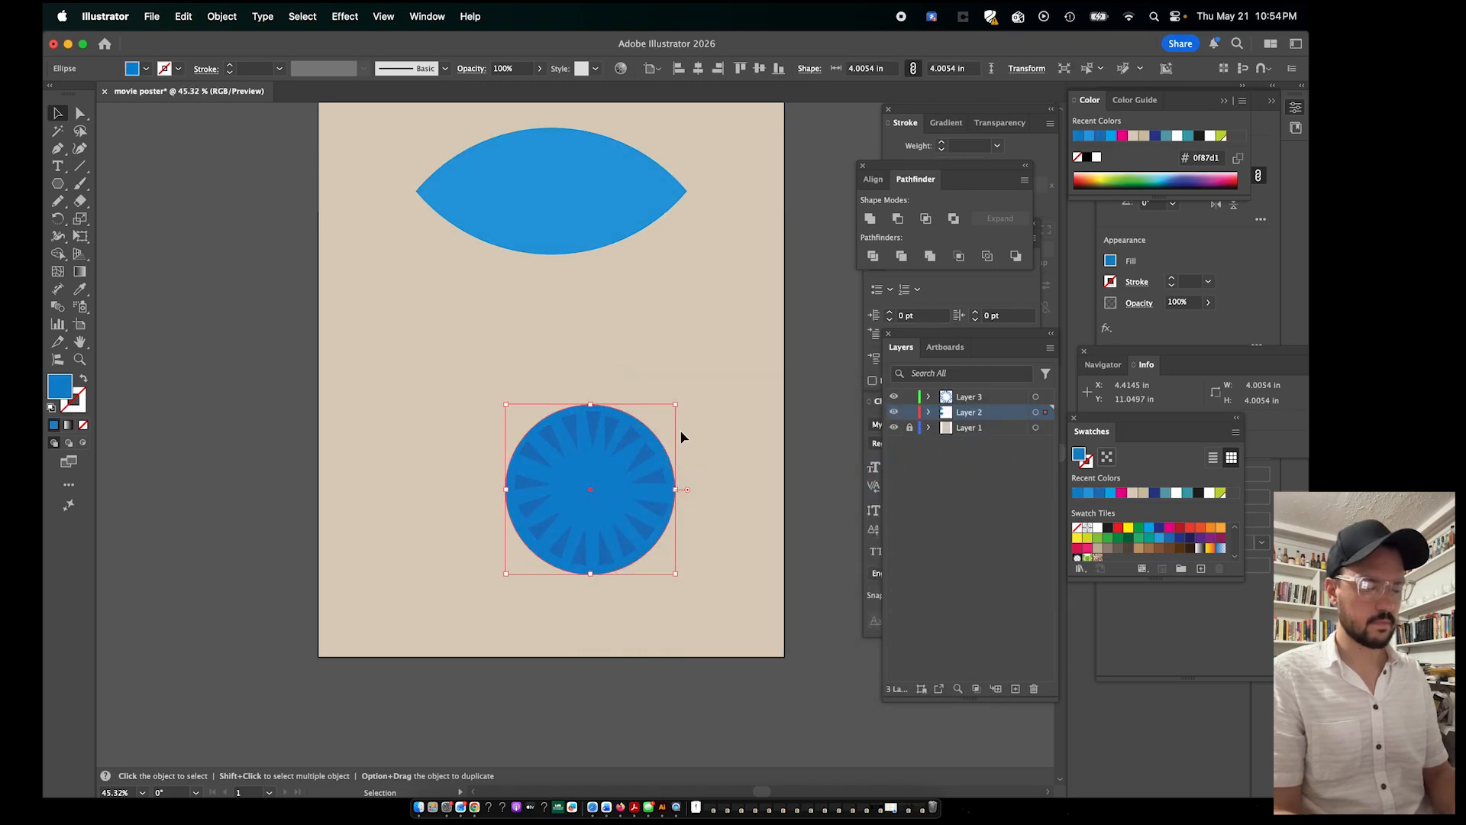
Lock Layer 2 and fill all the ring's triangles with the darker blue 0a5c93
{"action": "left_click", "coordinate": [909, 412]}
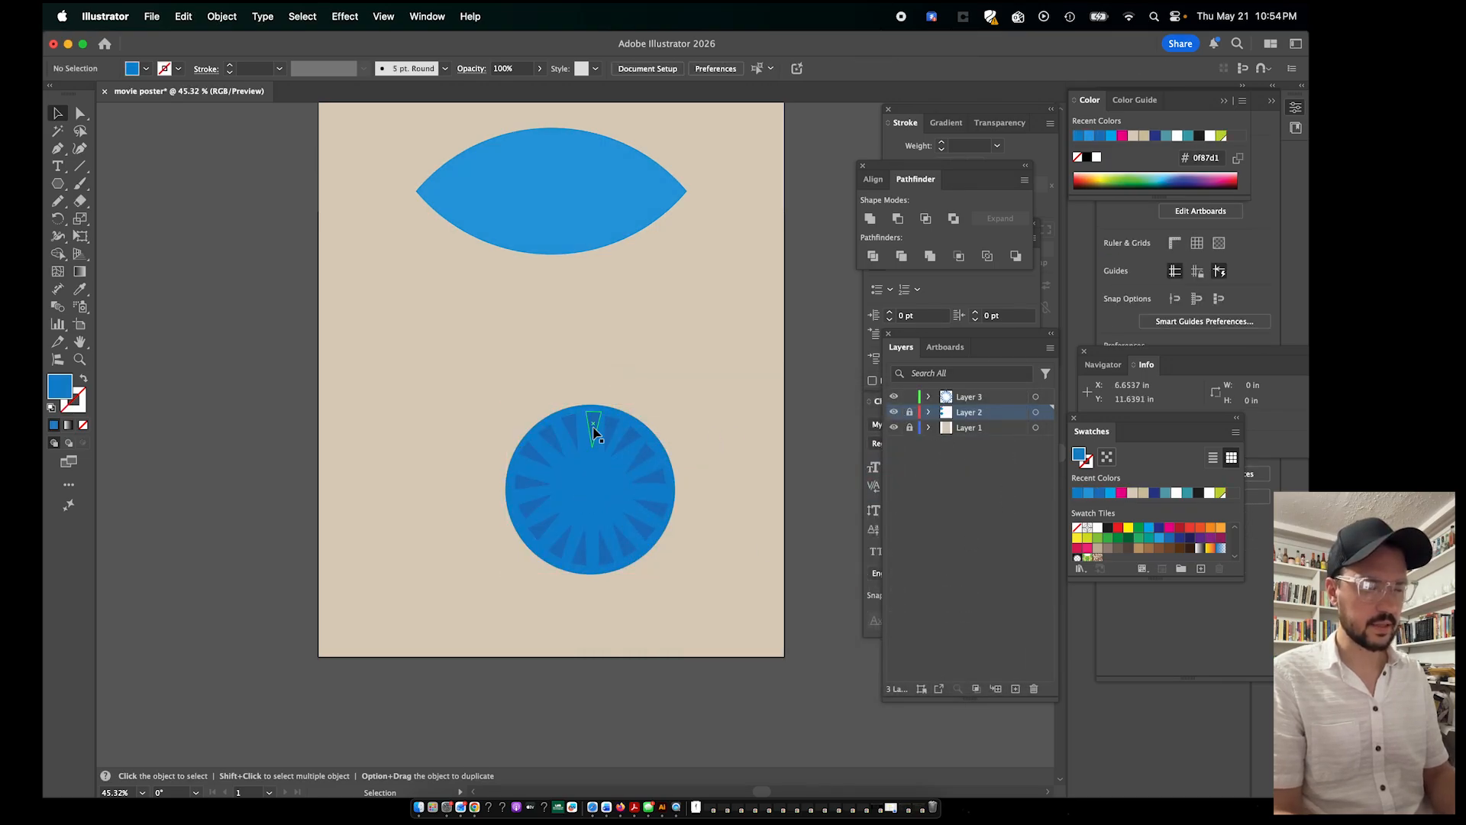
{"action": "left_click_drag", "start_coordinate": [713, 373], "coordinate": [442, 605]}
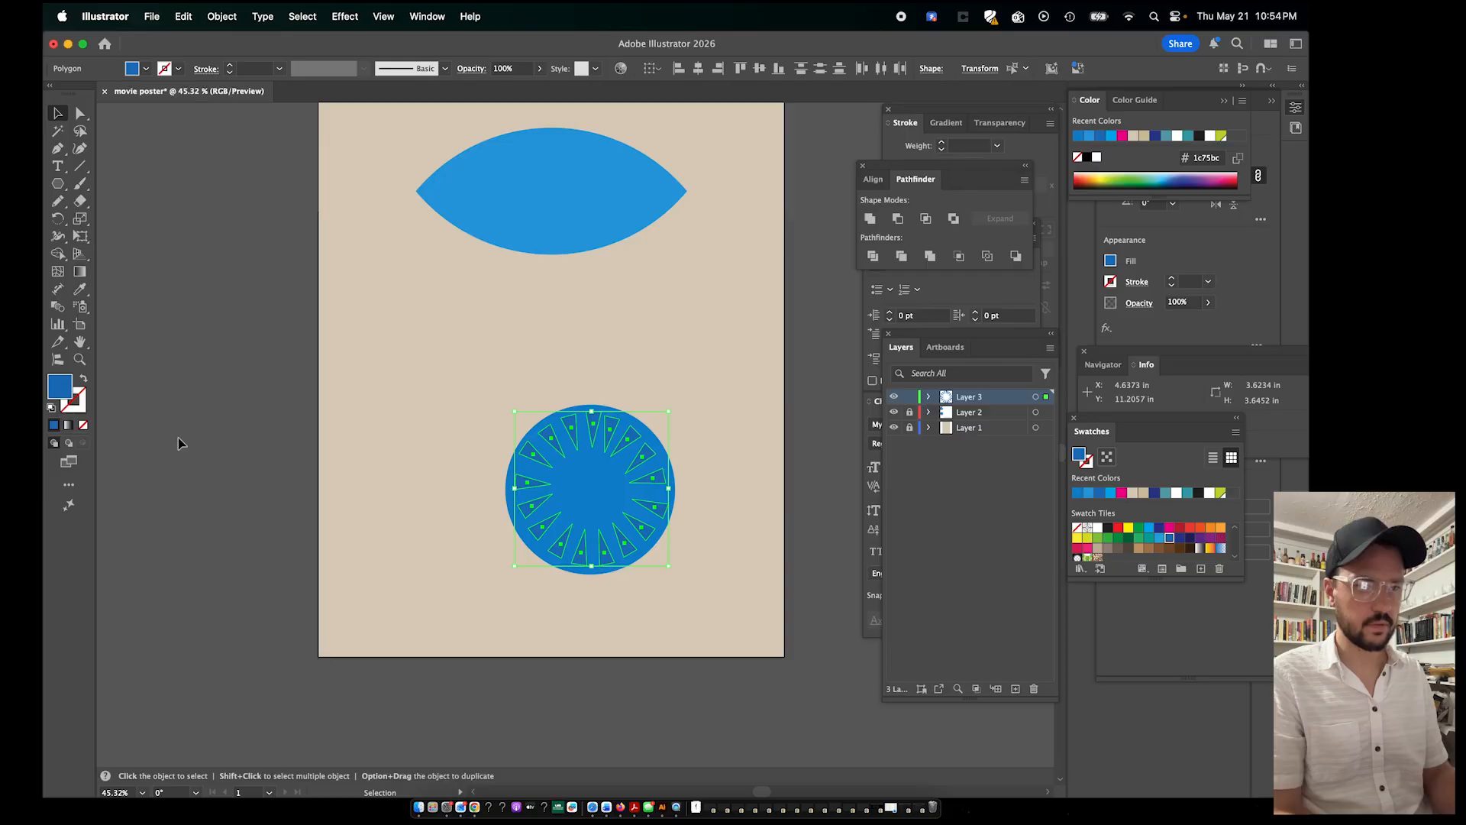
{"action": "double_click", "coordinate": [72, 397]}
{"action": "left_click", "coordinate": [801, 520]}
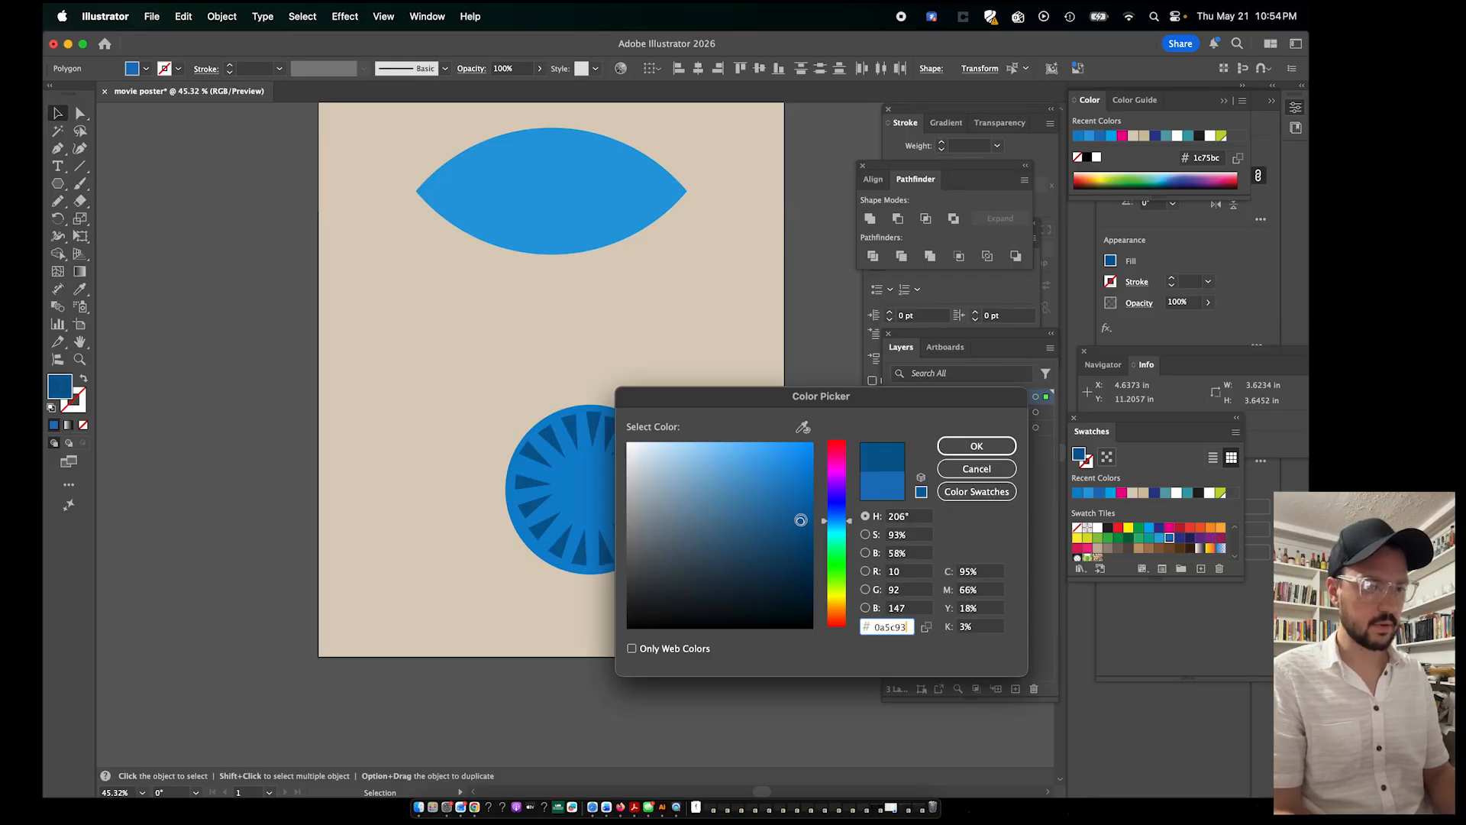
{"action": "left_click", "coordinate": [967, 449]}
{"action": "left_click", "coordinate": [697, 465]}
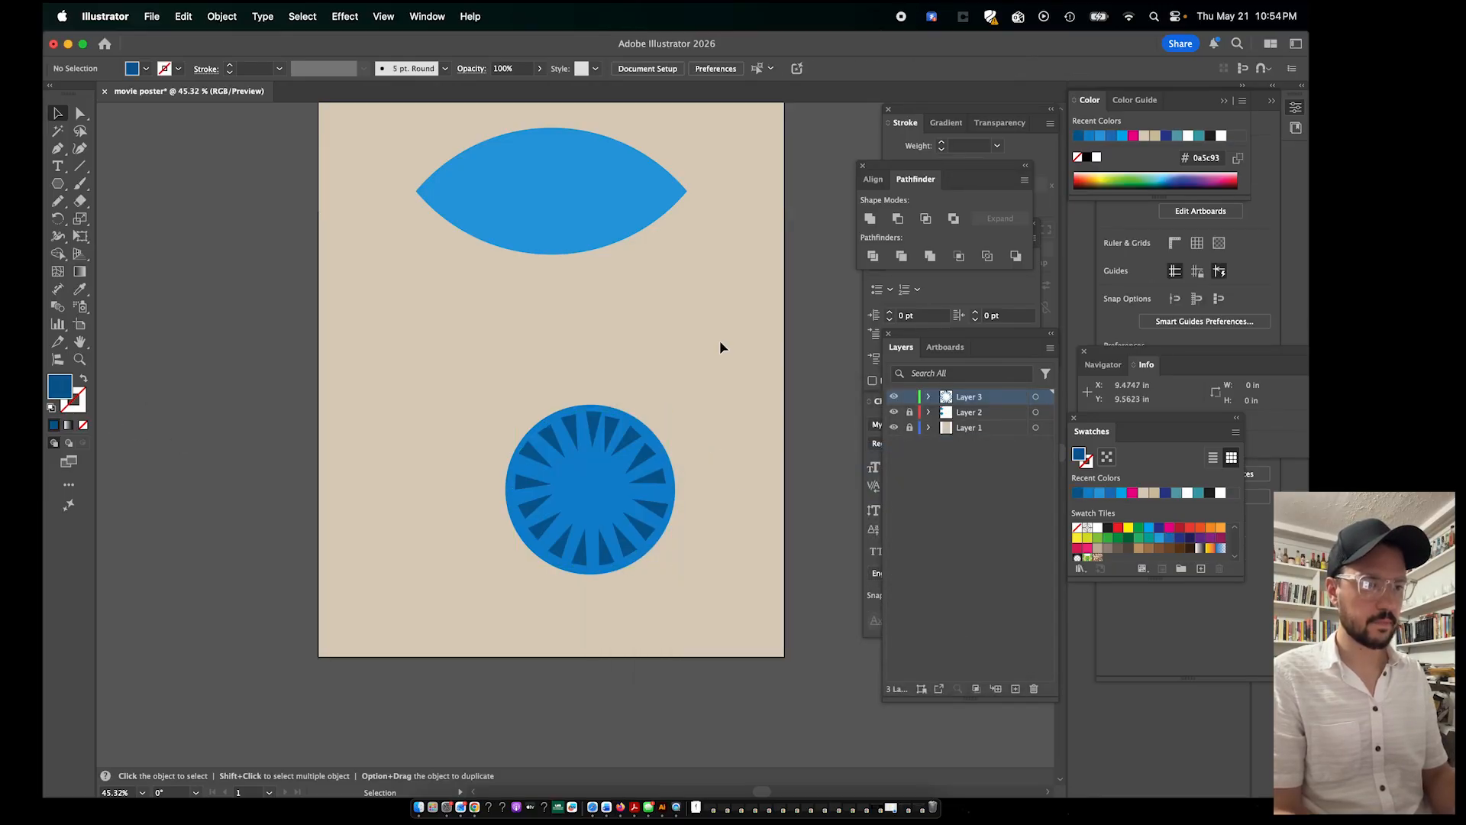
Unlock Layer 2, scale the circle and its triangles to about 2.56 in wide, and centre them in the lens as an iris
{"action": "left_click", "coordinate": [909, 412]}
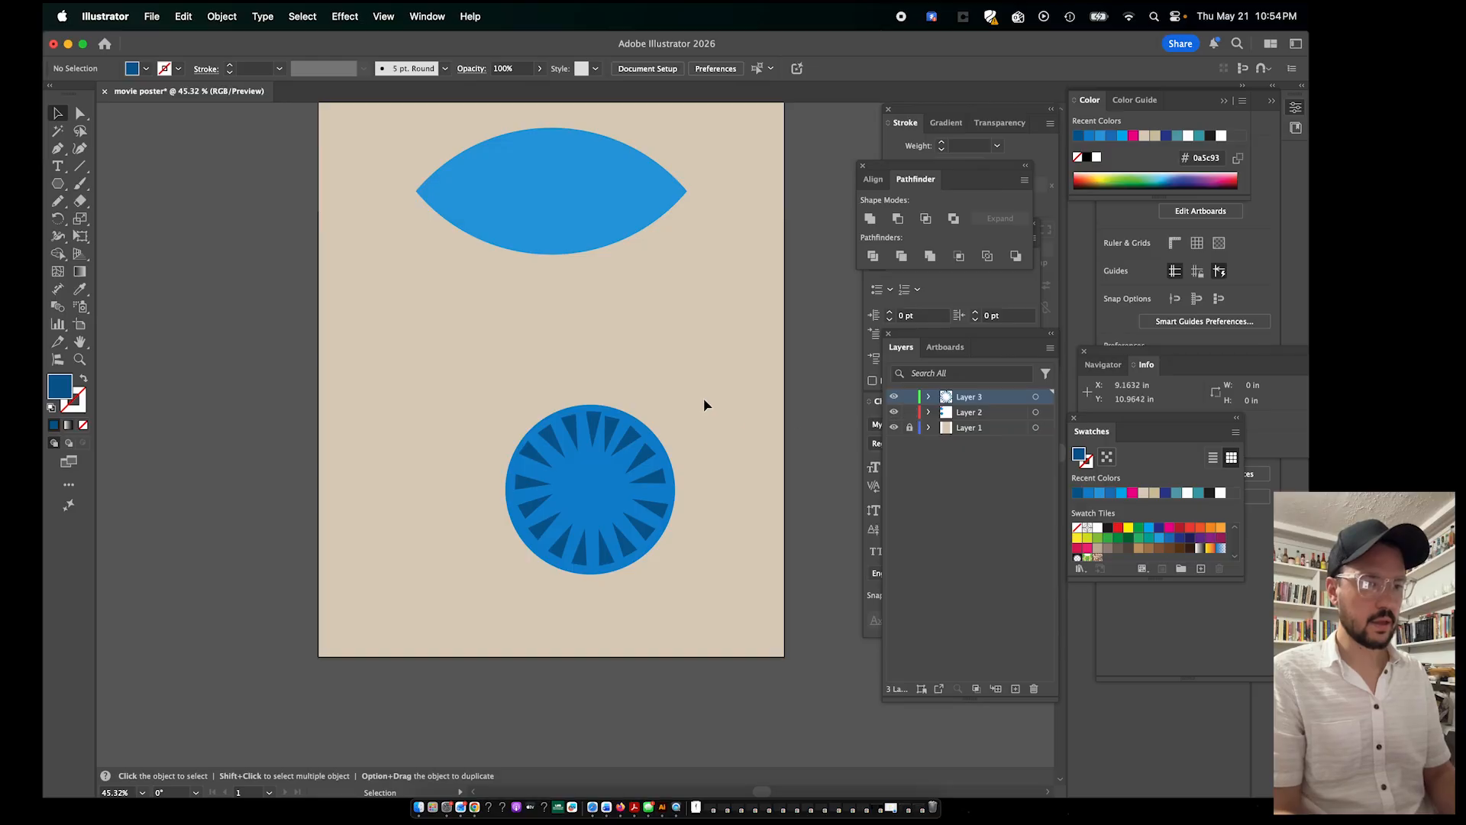
{"action": "key", "text": "super+a"}
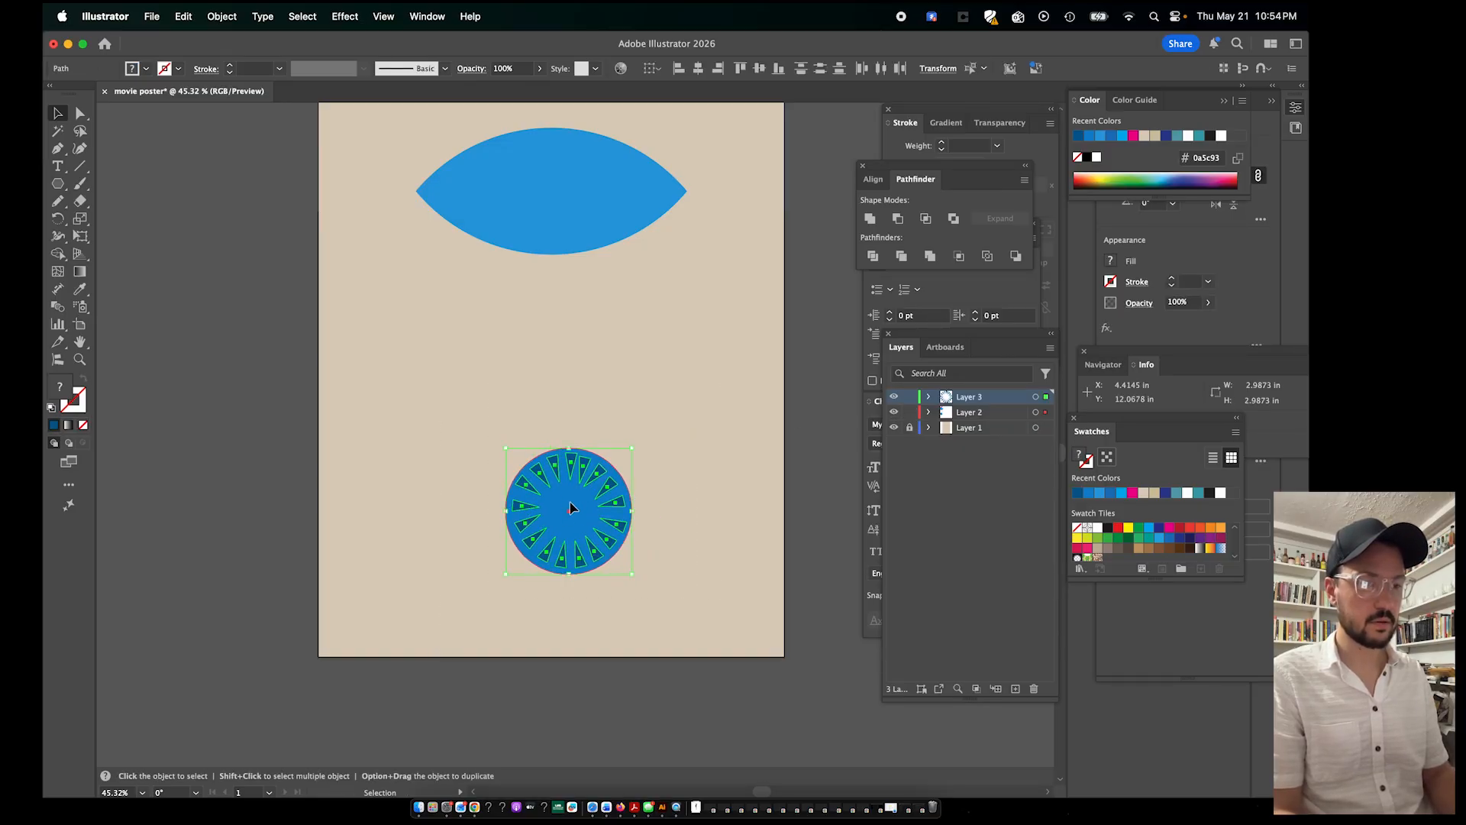
{"action": "left_click_drag", "start_coordinate": [574, 504], "coordinate": [554, 191]}
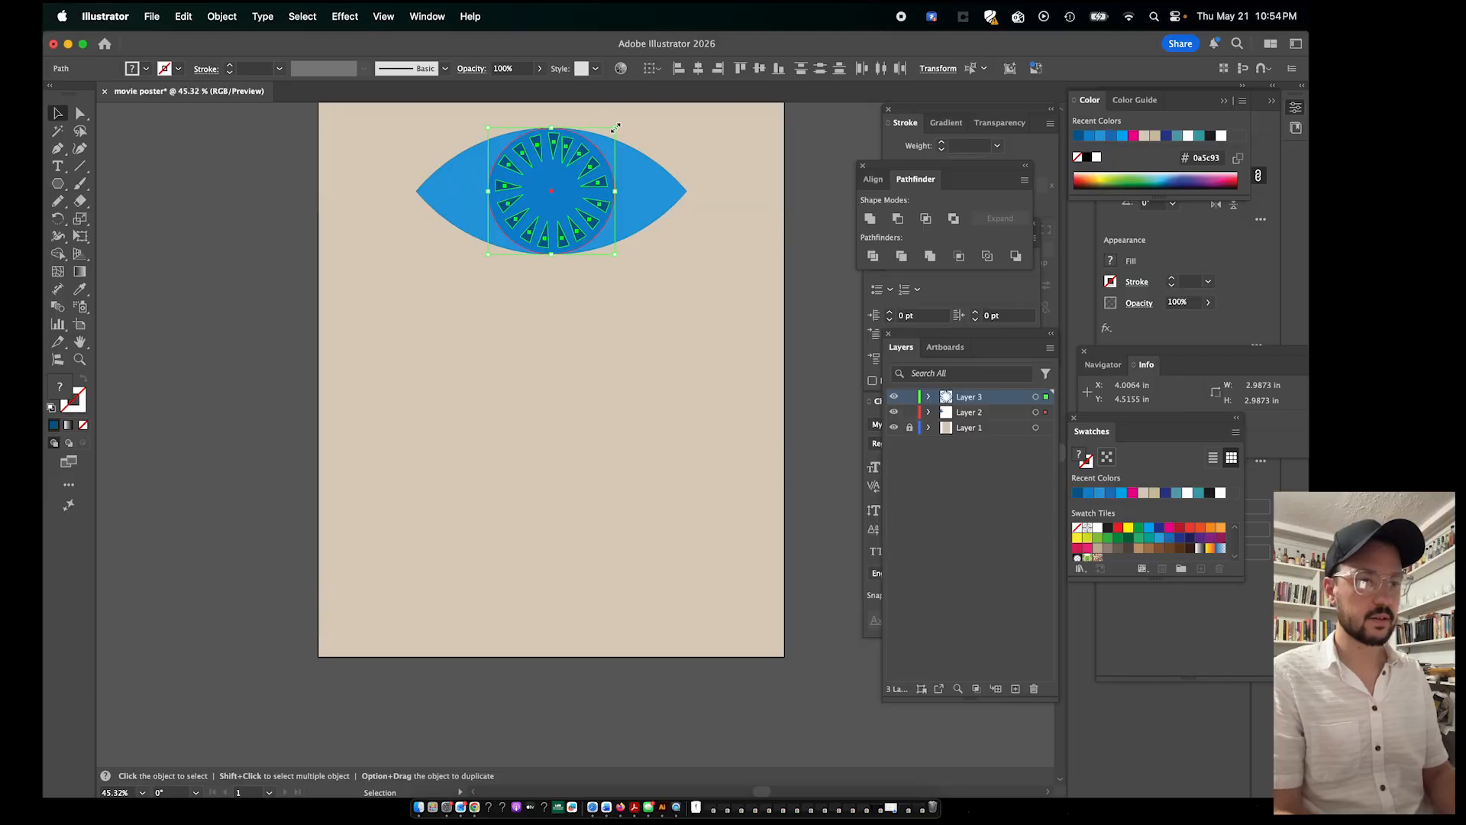
{"action": "left_click_drag", "start_coordinate": [616, 128], "coordinate": [600, 146]}
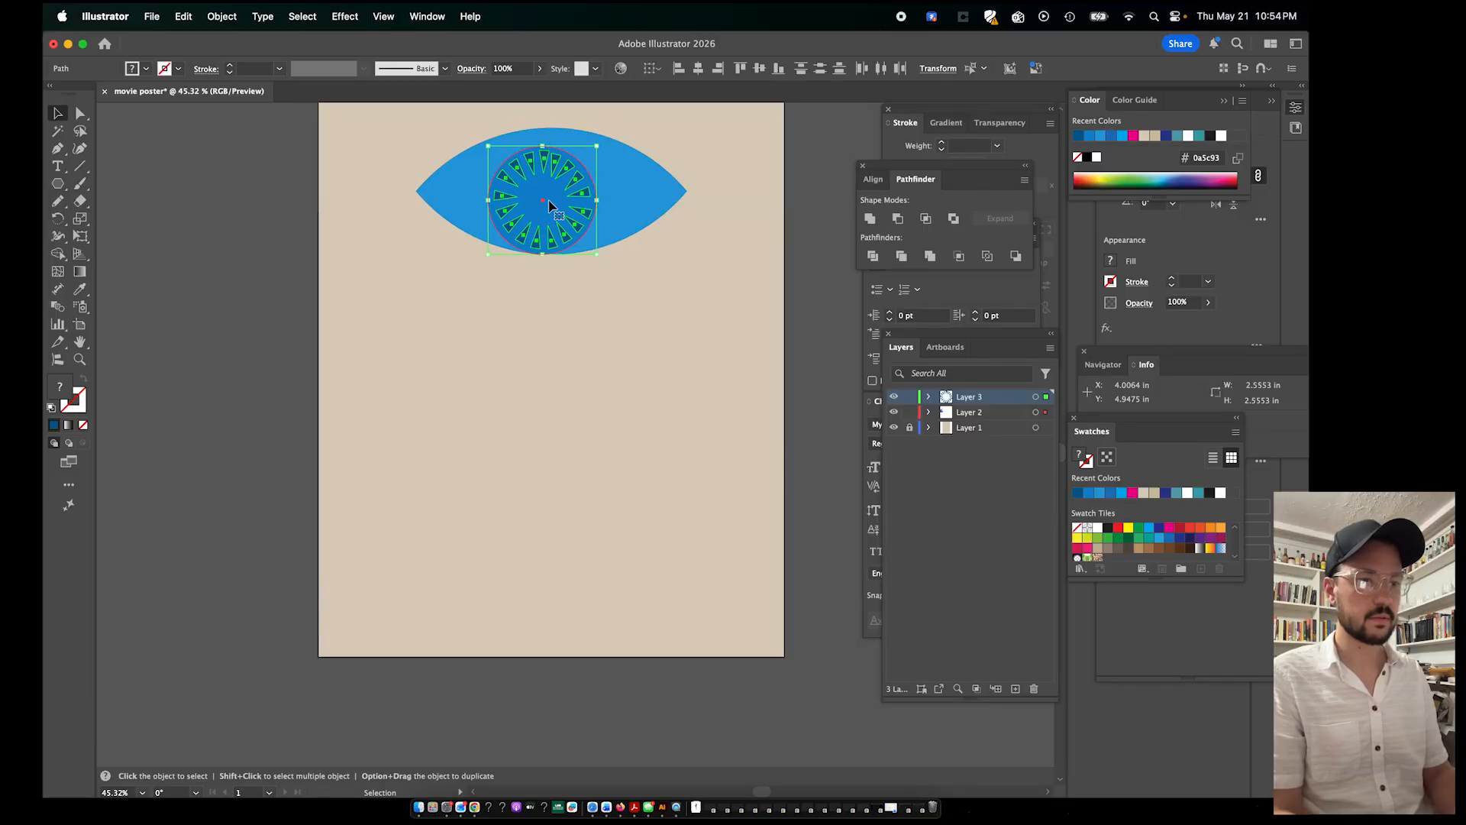
{"action": "left_click_drag", "start_coordinate": [556, 202], "coordinate": [549, 195]}
{"action": "left_click", "coordinate": [581, 375]}
{"action": "scroll", "coordinate": [594, 429], "scroll_direction": "down", "scroll_amount": 3}
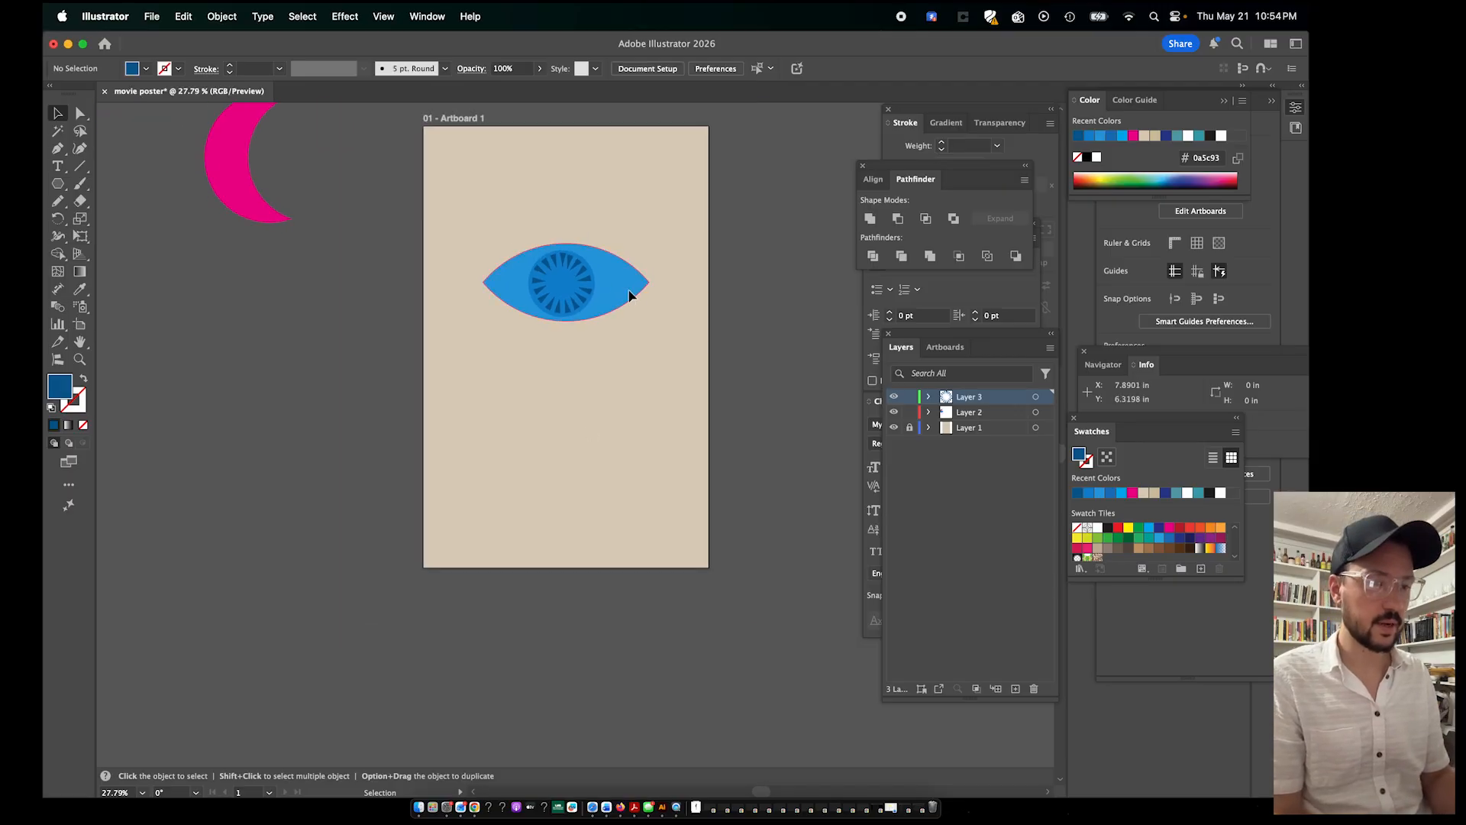
Align the lens around the iris, enlarge the whole eye slightly and centre it in the artboard's upper half
{"action": "left_click_drag", "start_coordinate": [628, 297], "coordinate": [628, 294]}
{"action": "left_click", "coordinate": [621, 397]}
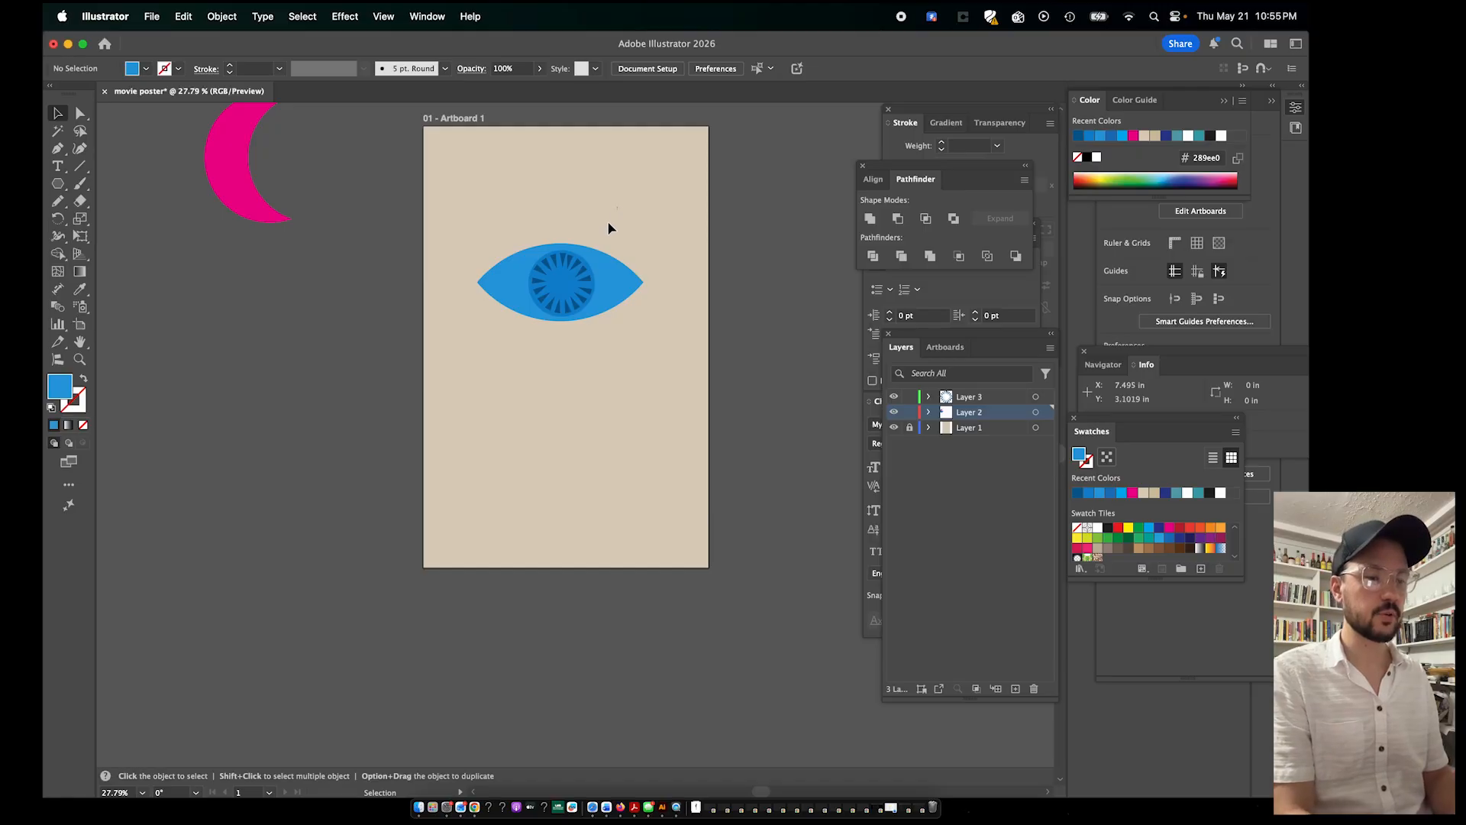
{"action": "left_click_drag", "start_coordinate": [620, 298], "coordinate": [616, 280]}
{"action": "left_click_drag", "start_coordinate": [646, 227], "coordinate": [661, 217]}
{"action": "left_click_drag", "start_coordinate": [621, 263], "coordinate": [618, 274]}
{"action": "left_click", "coordinate": [600, 424]}
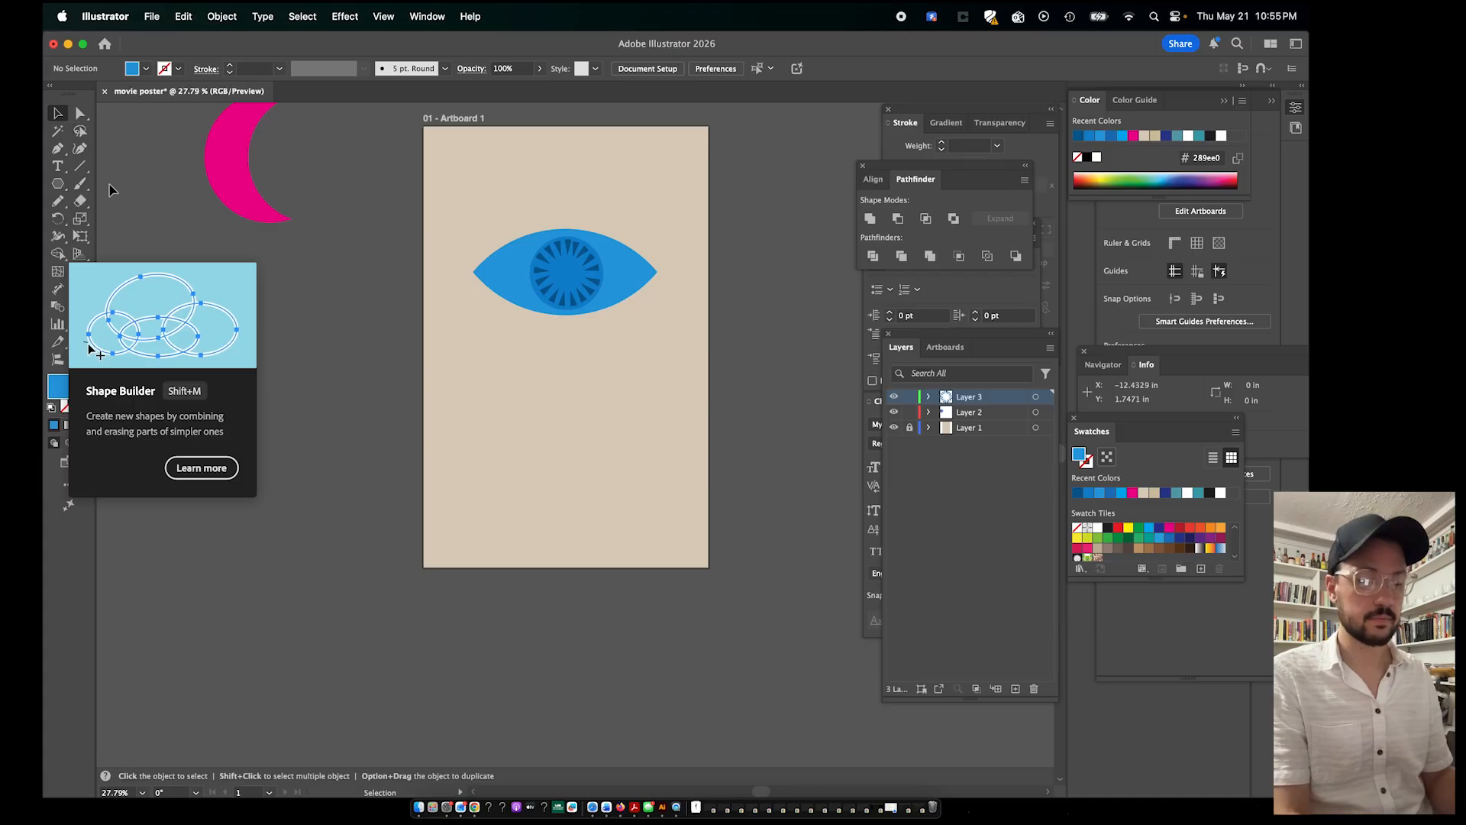
Add an area text box about 9.06 by 2.96 in below the eye containing the title DUNE
{"action": "left_click", "coordinate": [55, 170]}
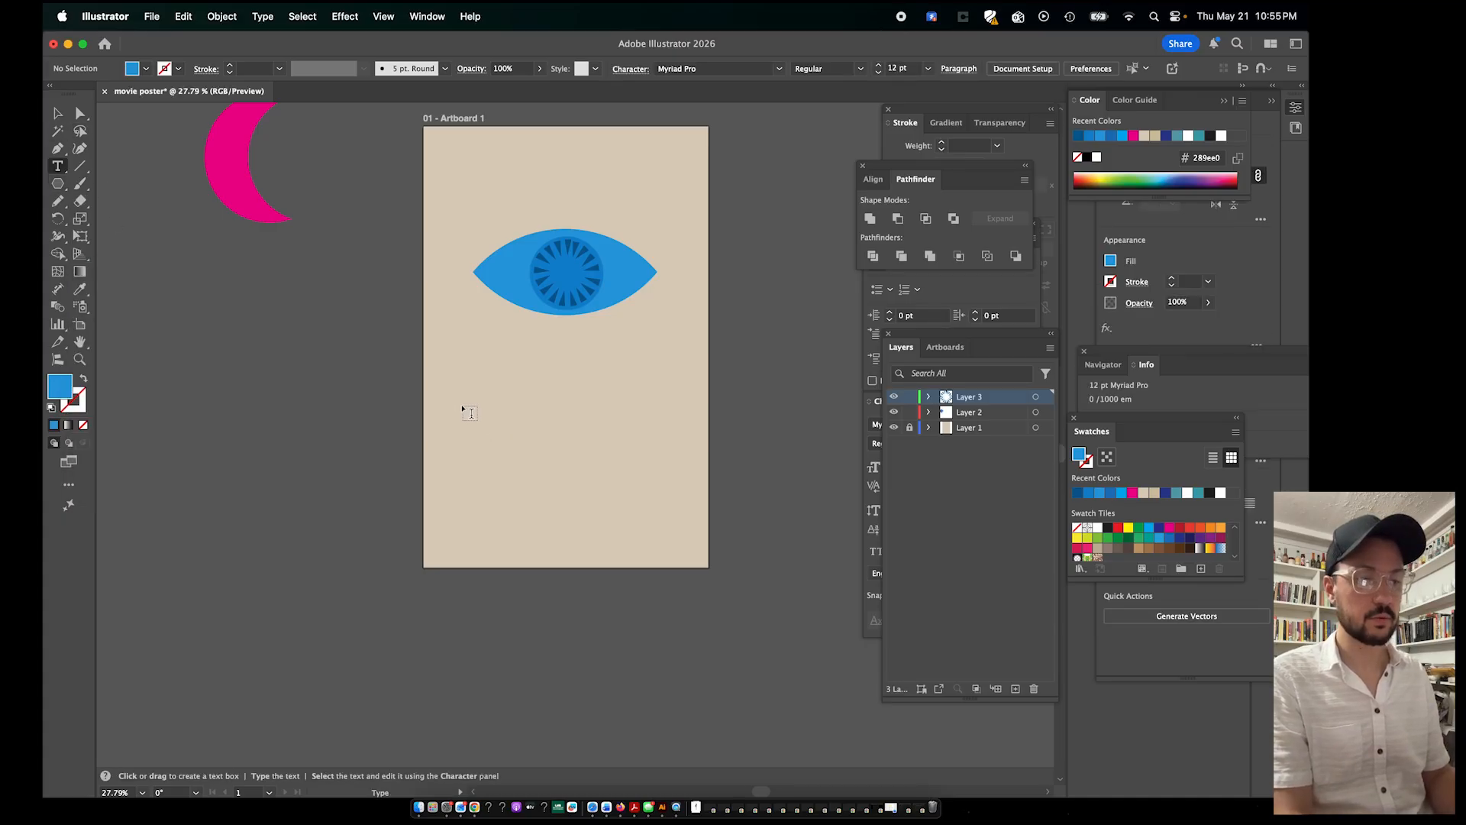
{"action": "left_click_drag", "start_coordinate": [449, 418], "coordinate": [685, 493]}
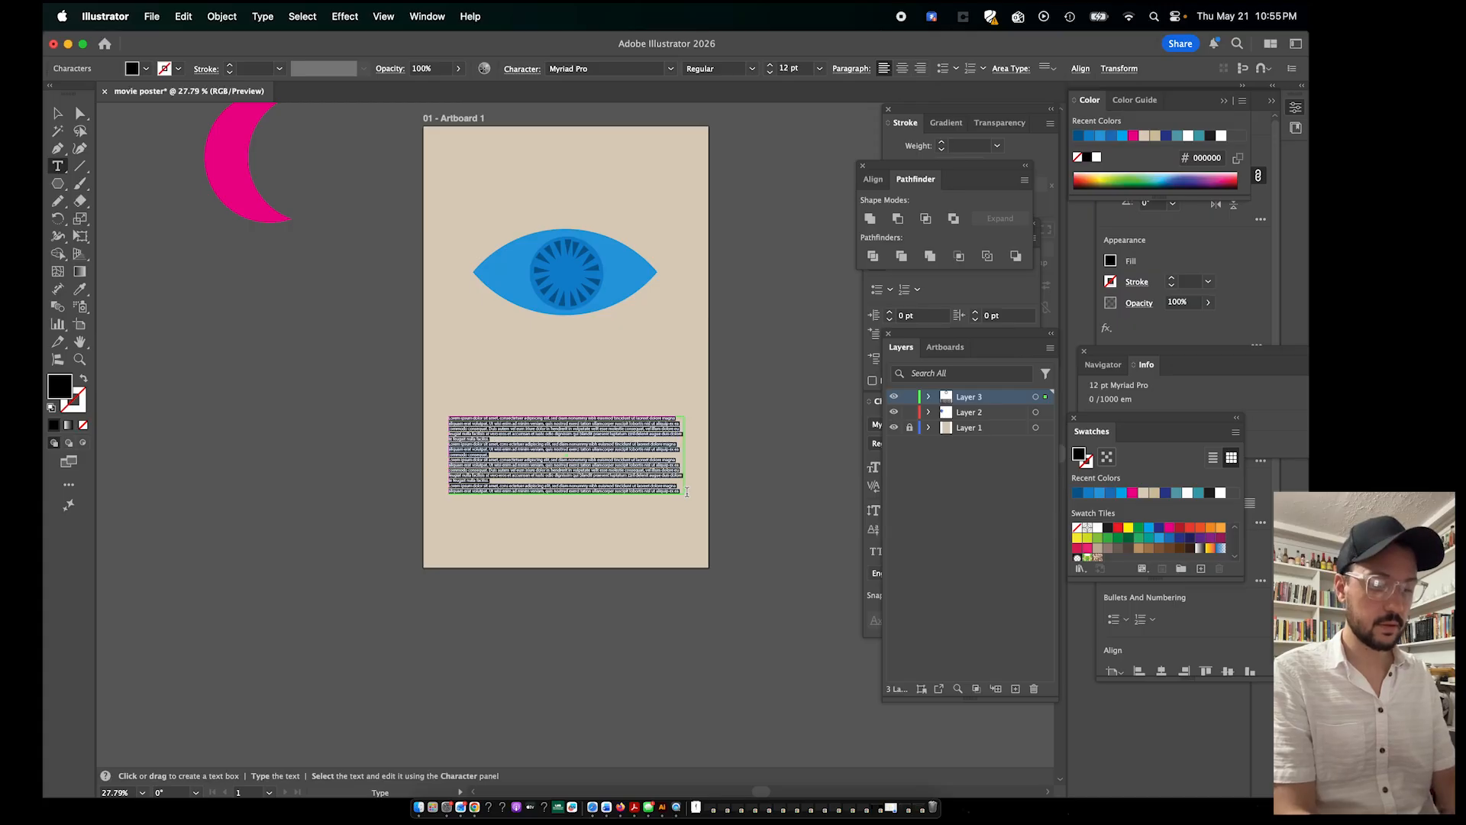
{"action": "key", "text": "BackSpace"}
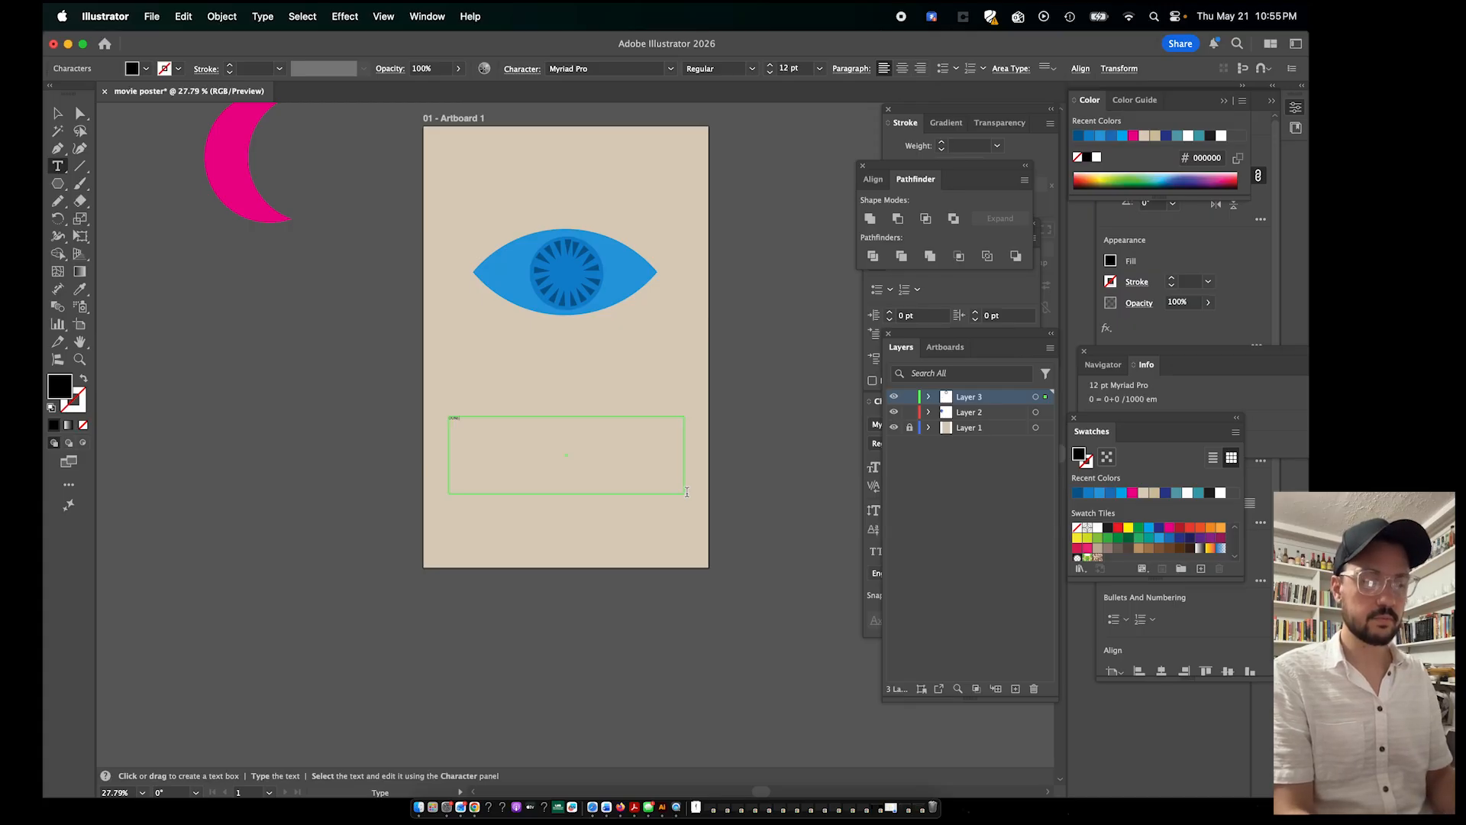
{"action": "key", "text": "Escape"}
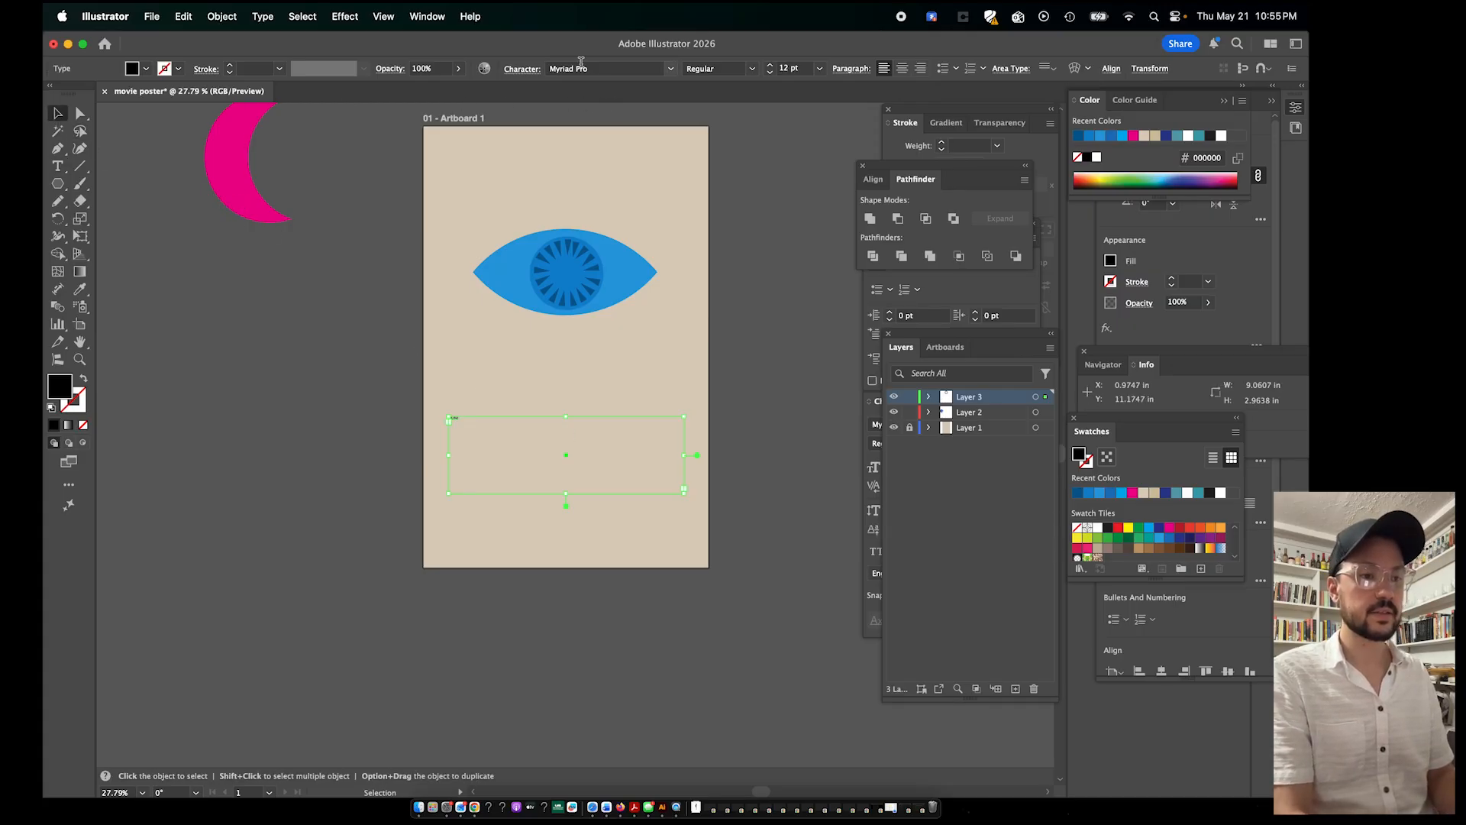
Set the DUNE text's font to Futura Bold
{"action": "left_click", "coordinate": [589, 69]}
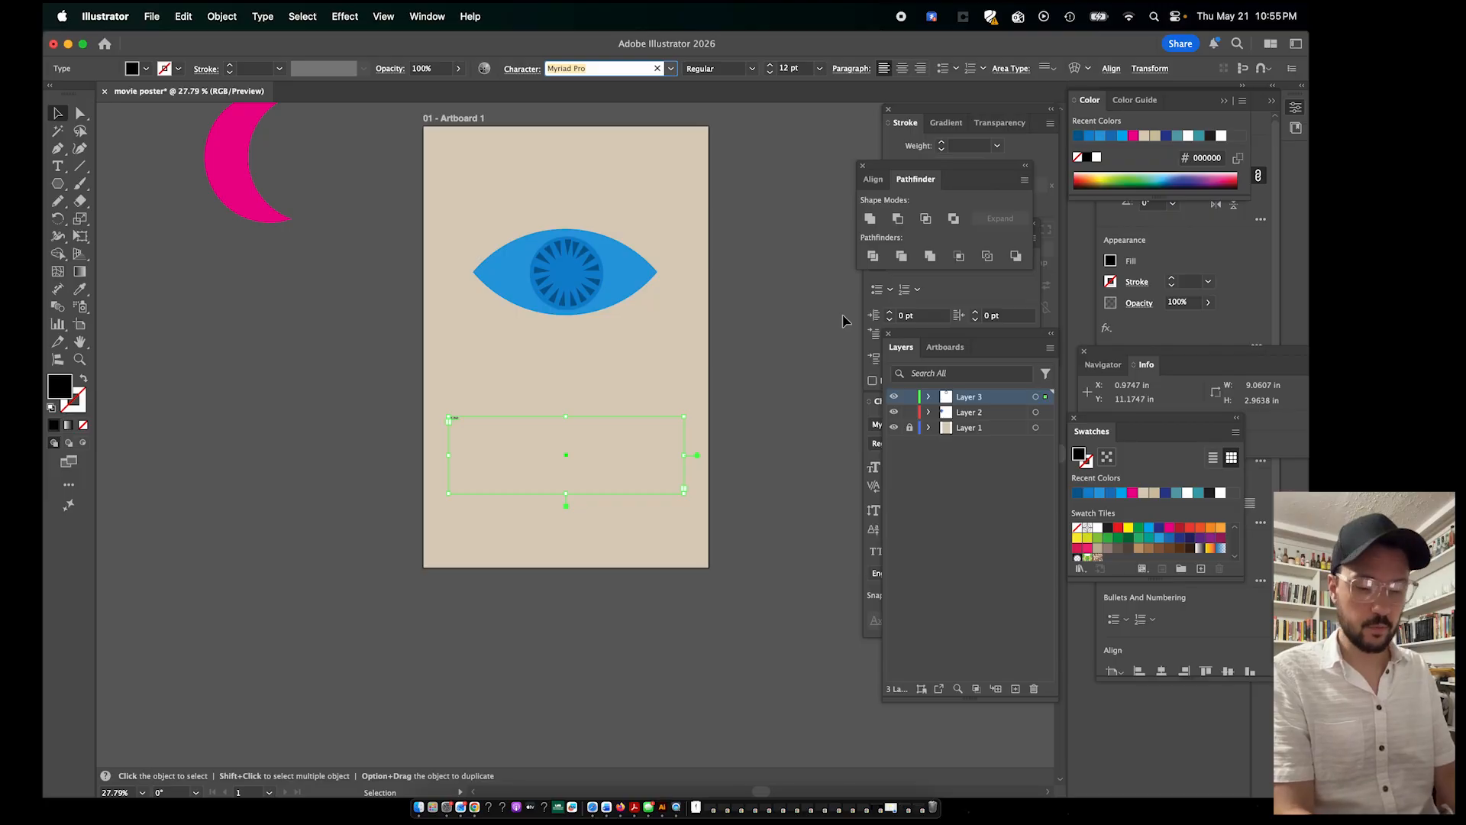
{"action": "type", "text": "future"}
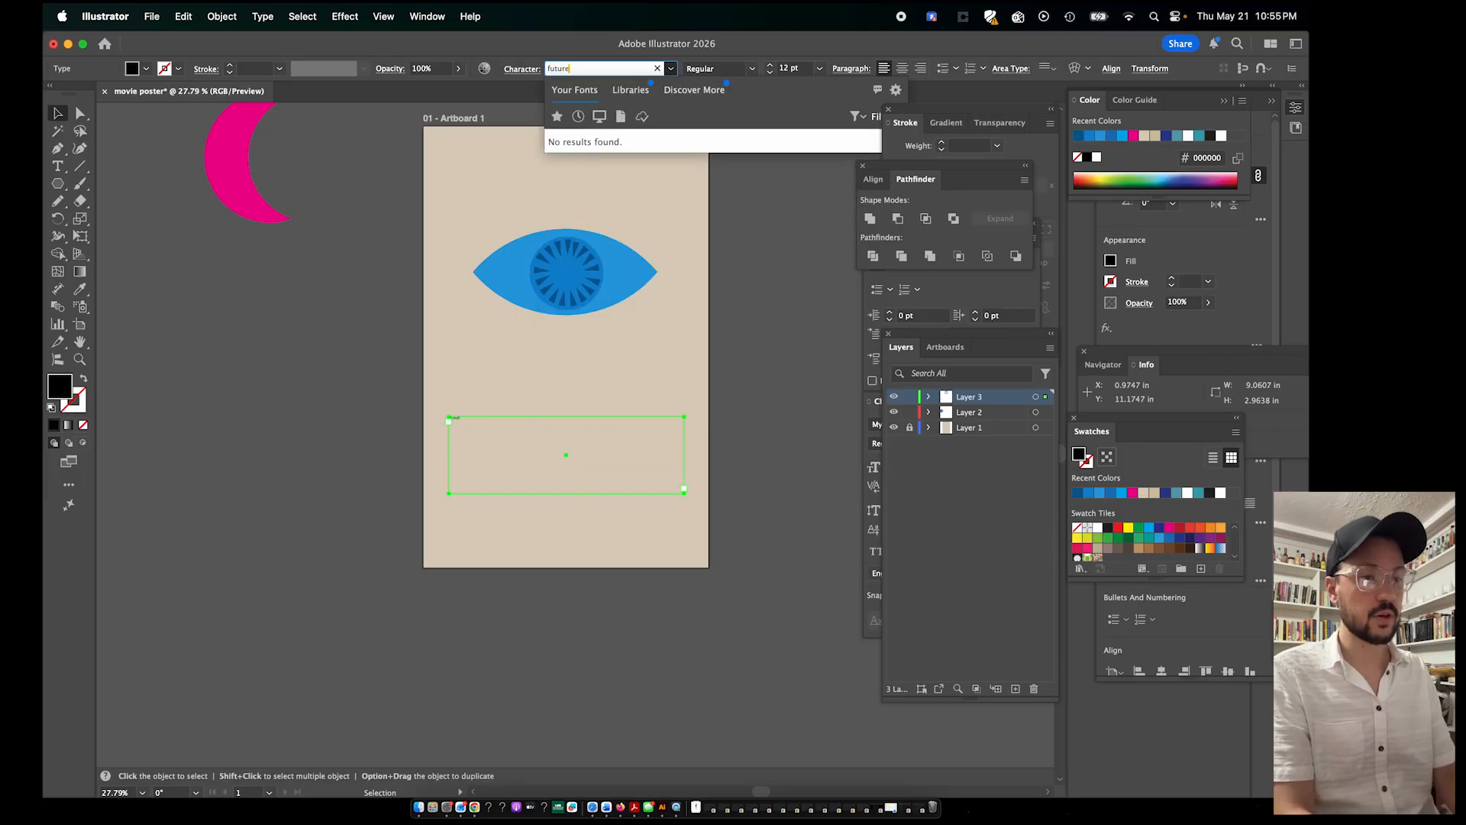
{"action": "key", "text": "BackSpace"}
{"action": "type", "text": "a"}
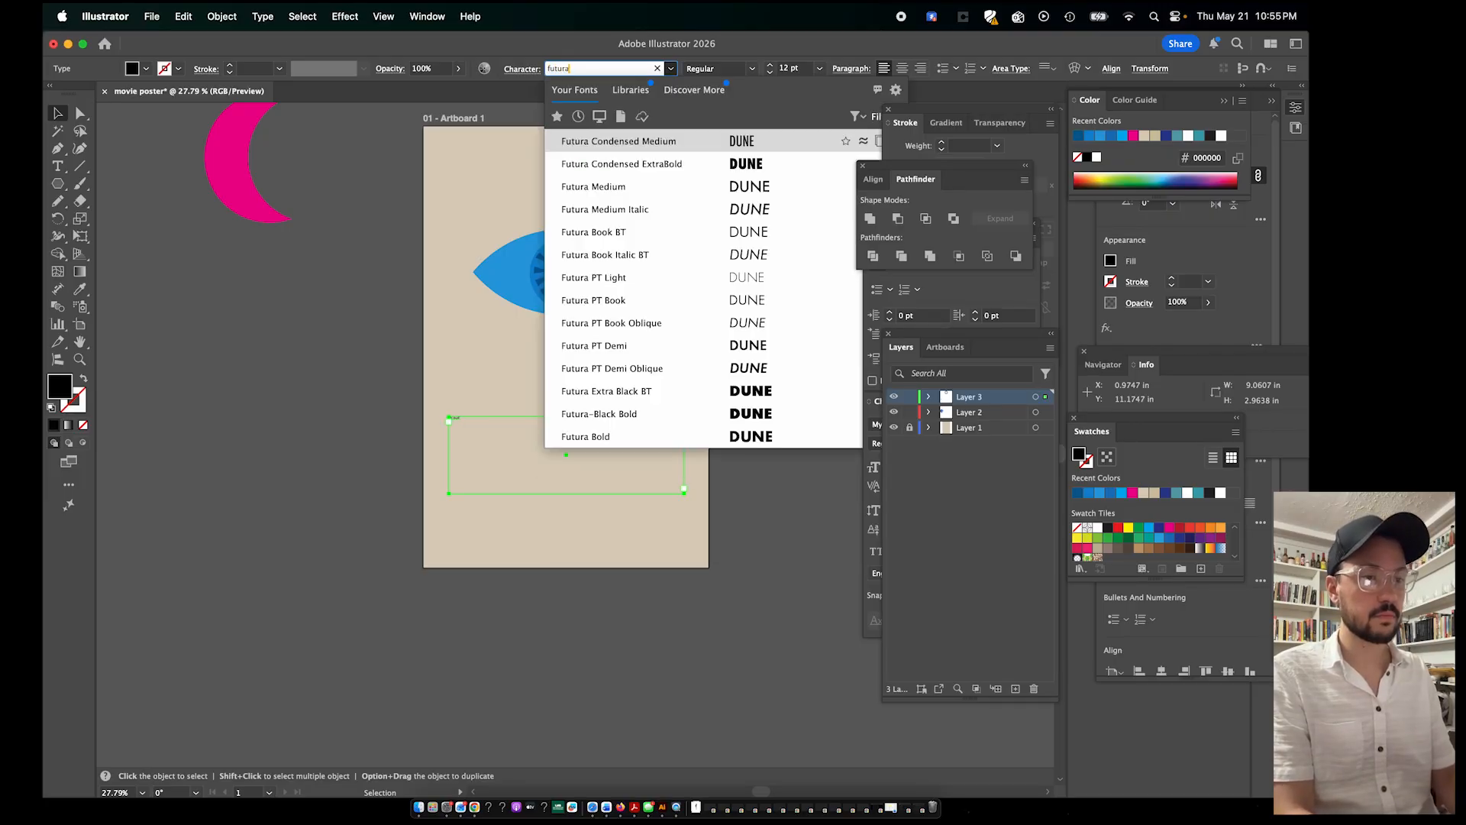
{"action": "left_click", "coordinate": [616, 435]}
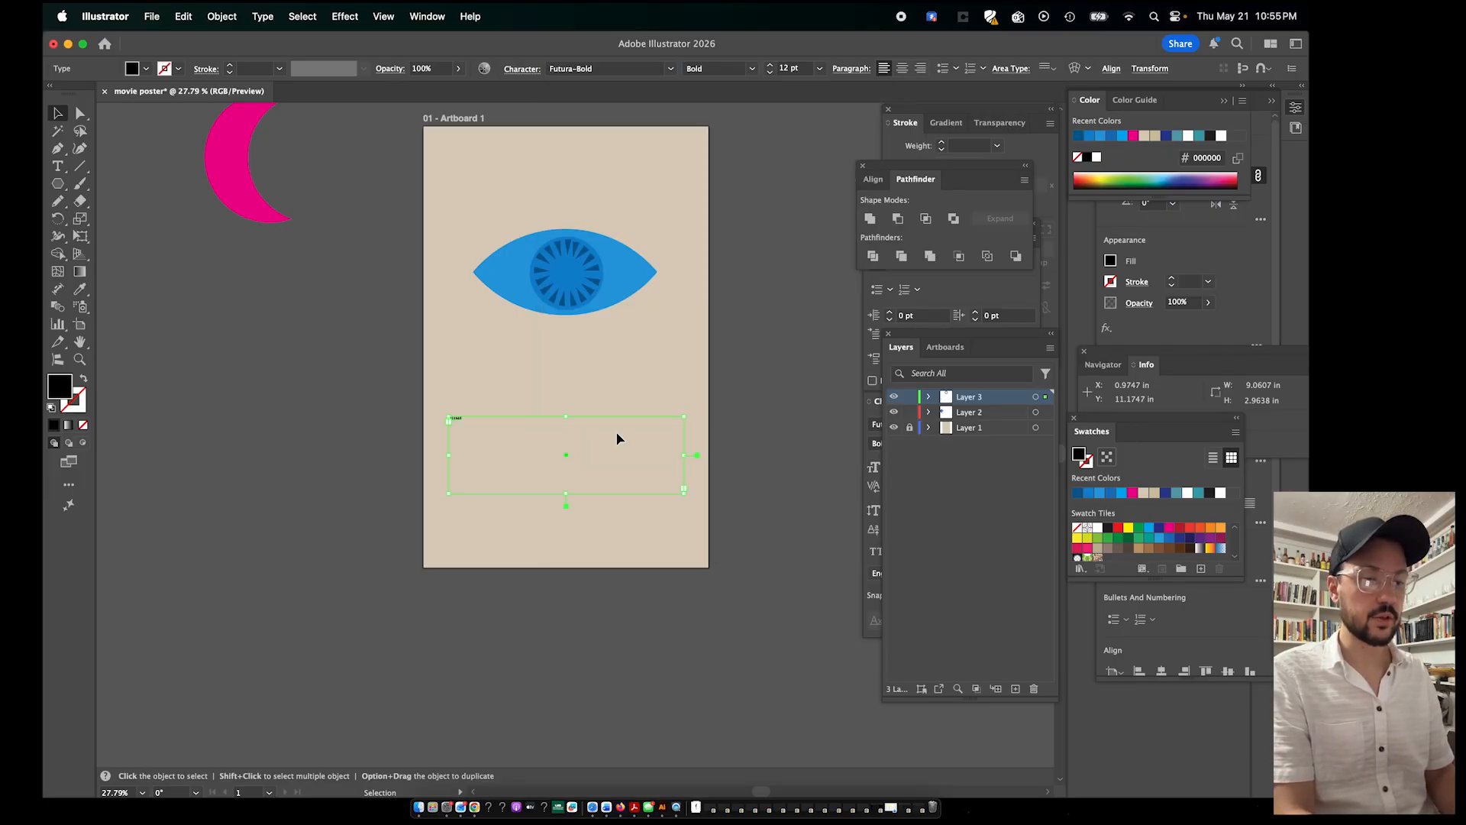
Increase the DUNE text's font size to 110 pt
{"action": "left_click", "coordinate": [771, 66]}
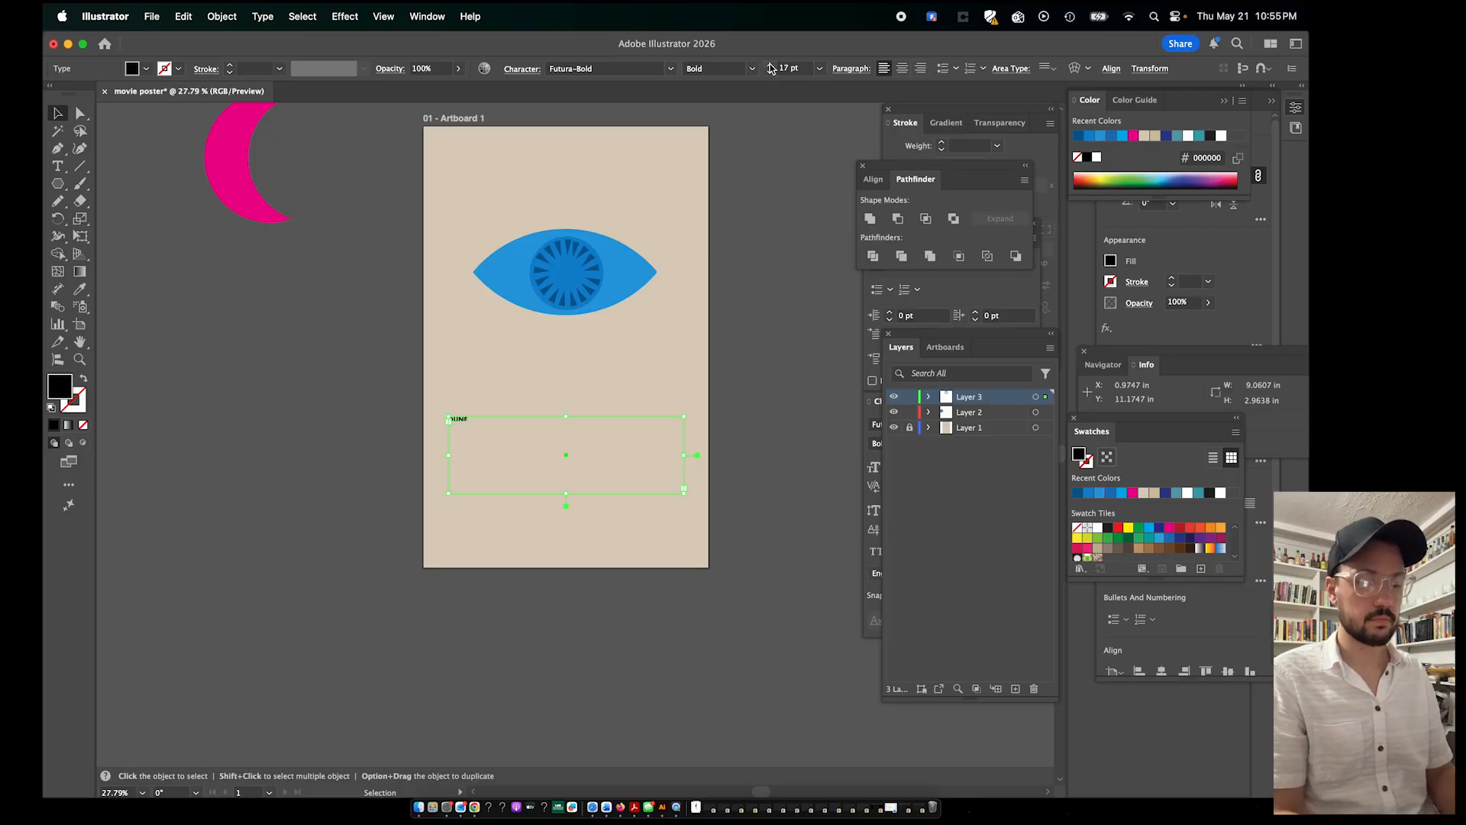
{"action": "left_click", "coordinate": [771, 66], "text": "shift"}
{"action": "left_click", "coordinate": [770, 66], "text": "shift"}
{"action": "left_click", "coordinate": [770, 66], "text": "shift"}
{"action": "left_click", "coordinate": [771, 66], "text": "shift"}
{"action": "left_click", "coordinate": [770, 65], "text": "shift"}
{"action": "left_click", "coordinate": [771, 66], "text": "shift"}
{"action": "left_click", "coordinate": [770, 66], "text": "shift"}
{"action": "left_click", "coordinate": [770, 66], "text": "shift"}
{"action": "left_click", "coordinate": [771, 66], "text": "shift"}
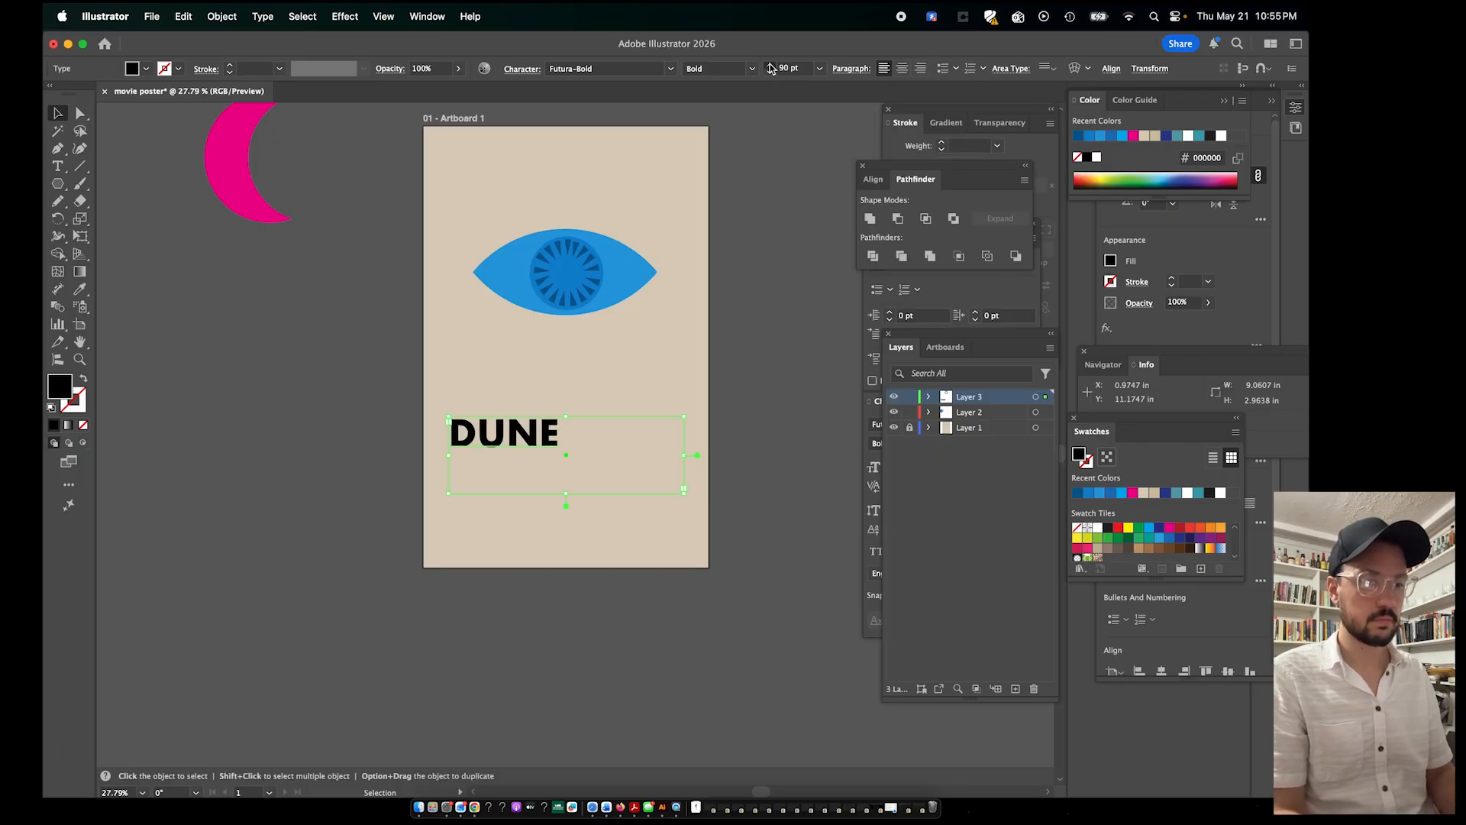
{"action": "left_click", "coordinate": [770, 66], "text": "shift"}
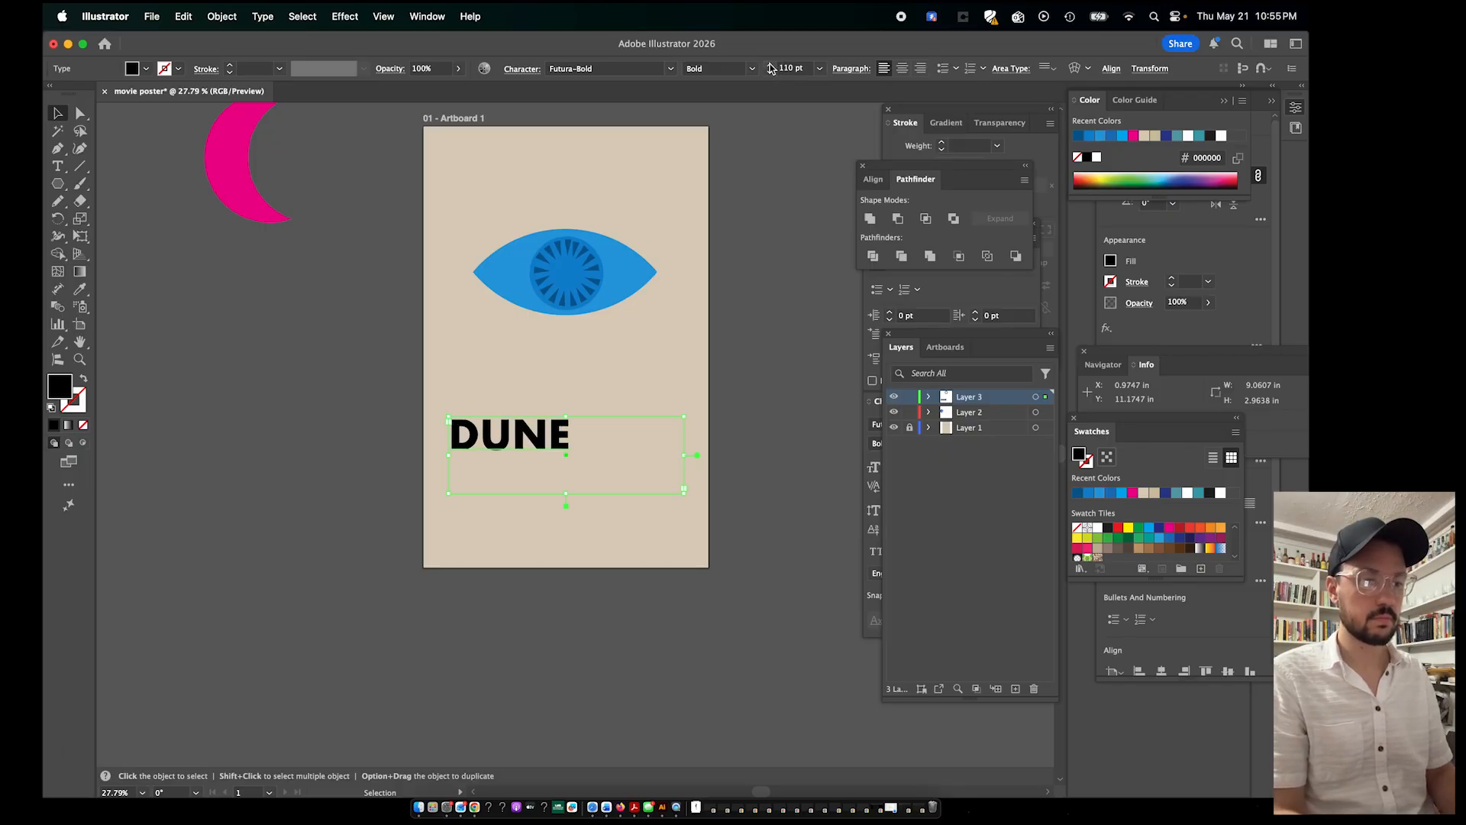
Fill the DUNE title with white and move its text box lower on the artboard
{"action": "left_click", "coordinate": [145, 69]}
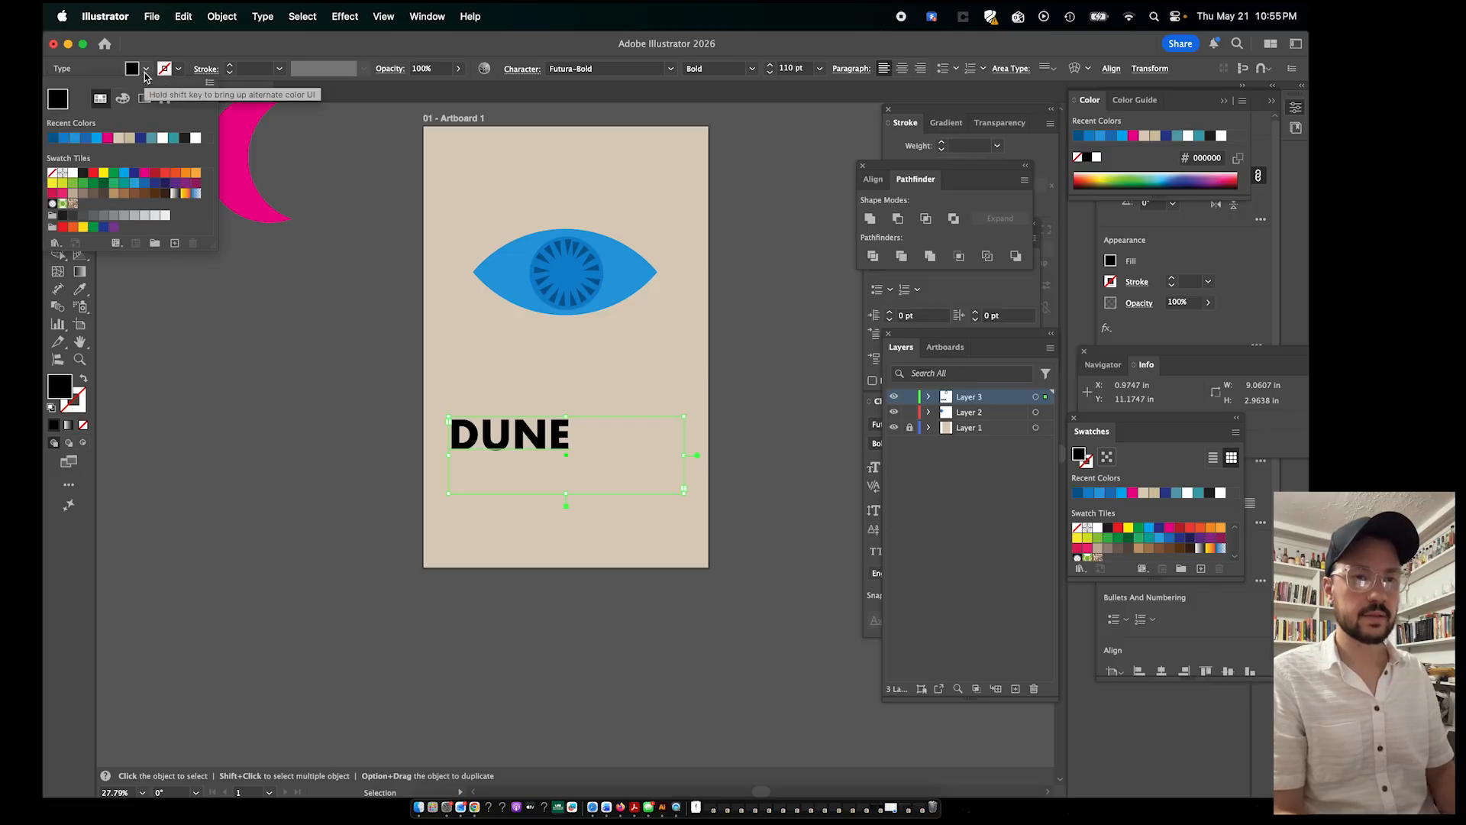
{"action": "left_click", "coordinate": [73, 172]}
{"action": "left_click_drag", "start_coordinate": [529, 443], "coordinate": [578, 498]}
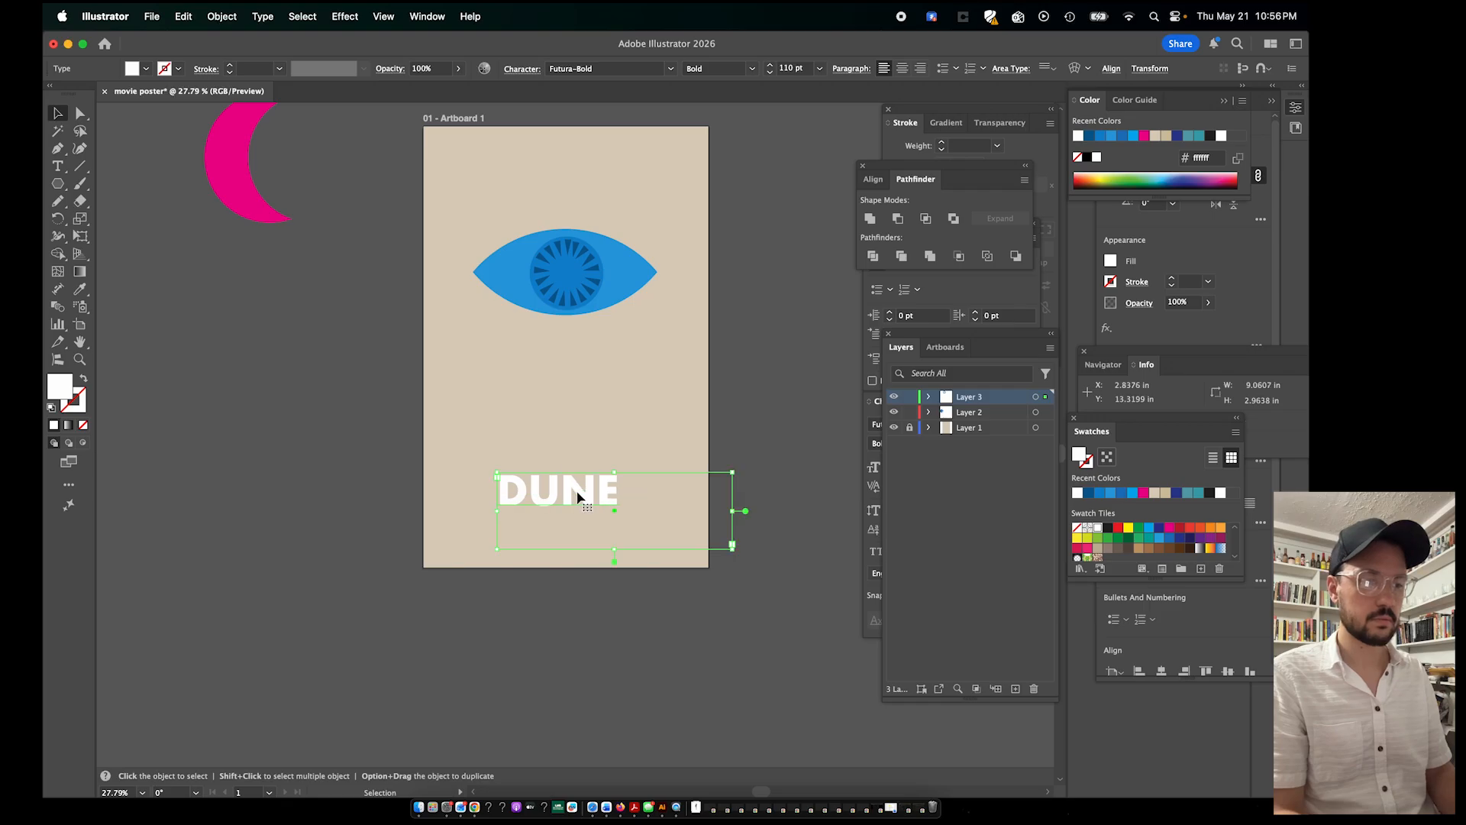
{"action": "left_click", "coordinate": [187, 486]}
{"action": "left_click", "coordinate": [578, 500]}
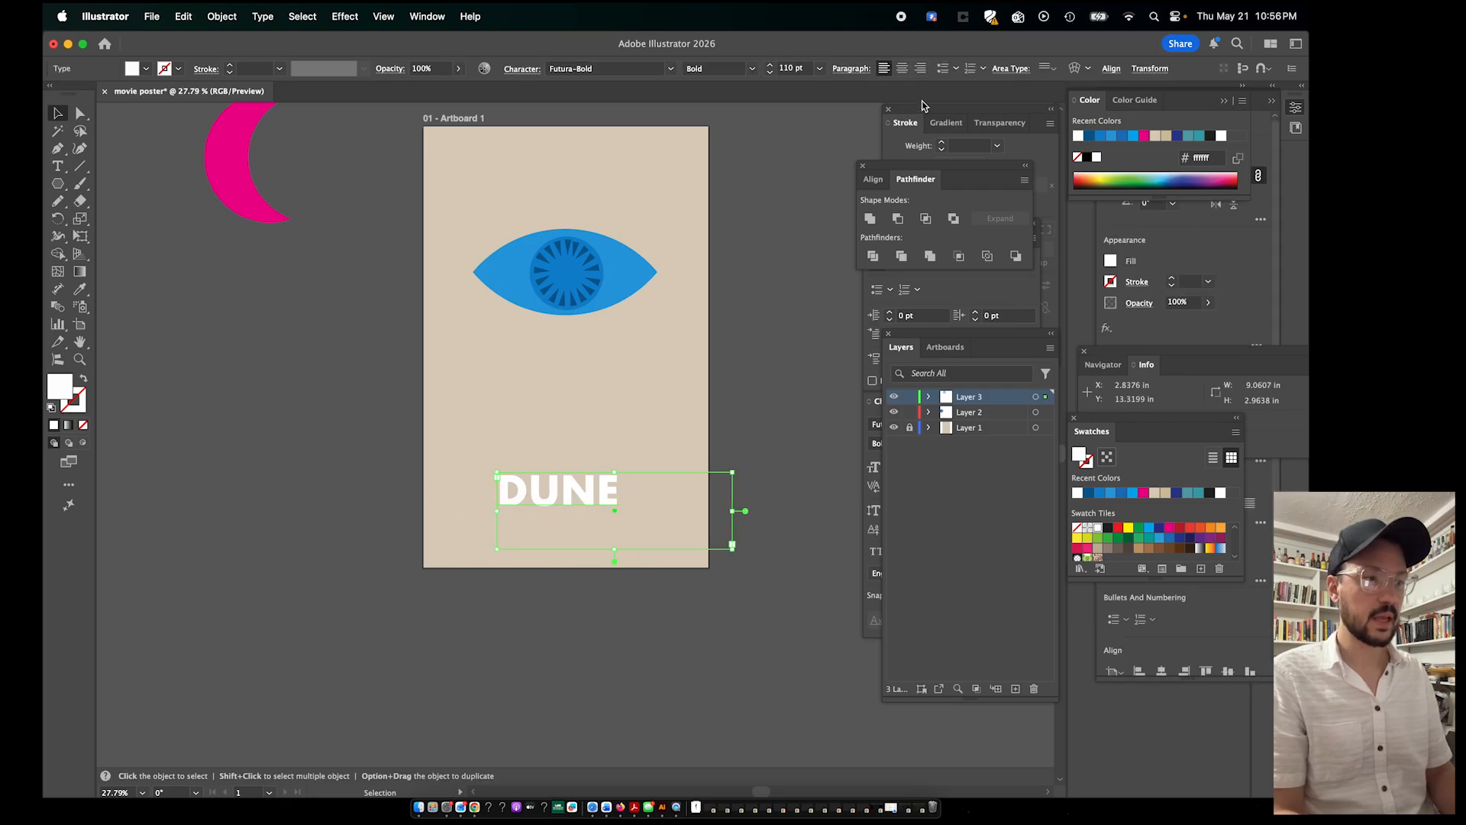
Centre-align the DUNE text within its box and centre the box horizontally near the artboard's lower edge
{"action": "left_click", "coordinate": [903, 69]}
{"action": "left_click_drag", "start_coordinate": [644, 520], "coordinate": [582, 496]}
{"action": "left_click", "coordinate": [720, 525]}
Duplicate the DUNE title directly below itself and replace the copy's text with "fear is the mind killer"
{"action": "scroll", "coordinate": [719, 525], "scroll_direction": "up", "scroll_amount": 2}
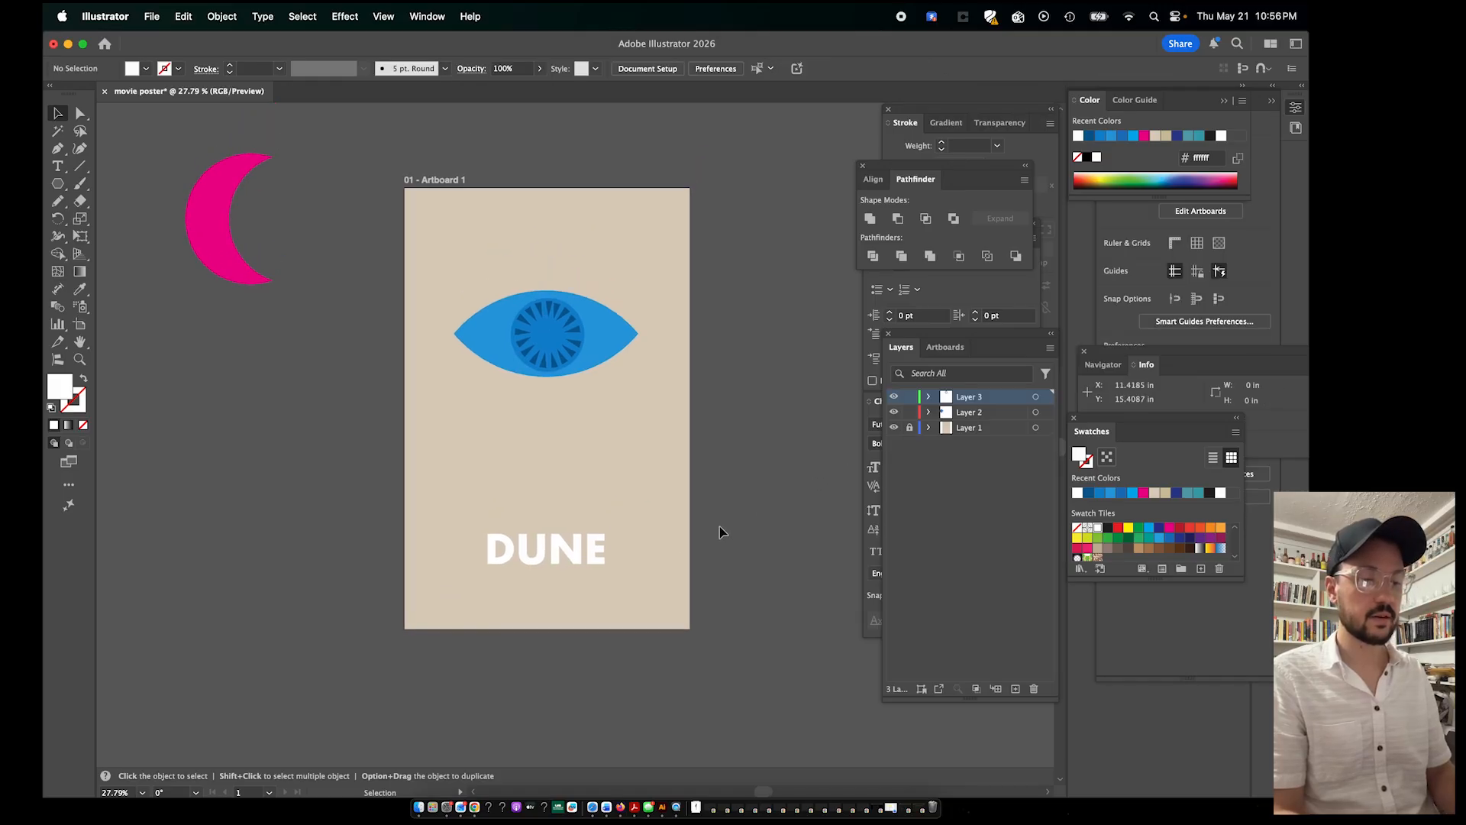
{"action": "scroll", "coordinate": [520, 473], "scroll_direction": "down", "scroll_amount": 1}
{"action": "scroll", "coordinate": [521, 473], "scroll_direction": "up", "scroll_amount": 3}
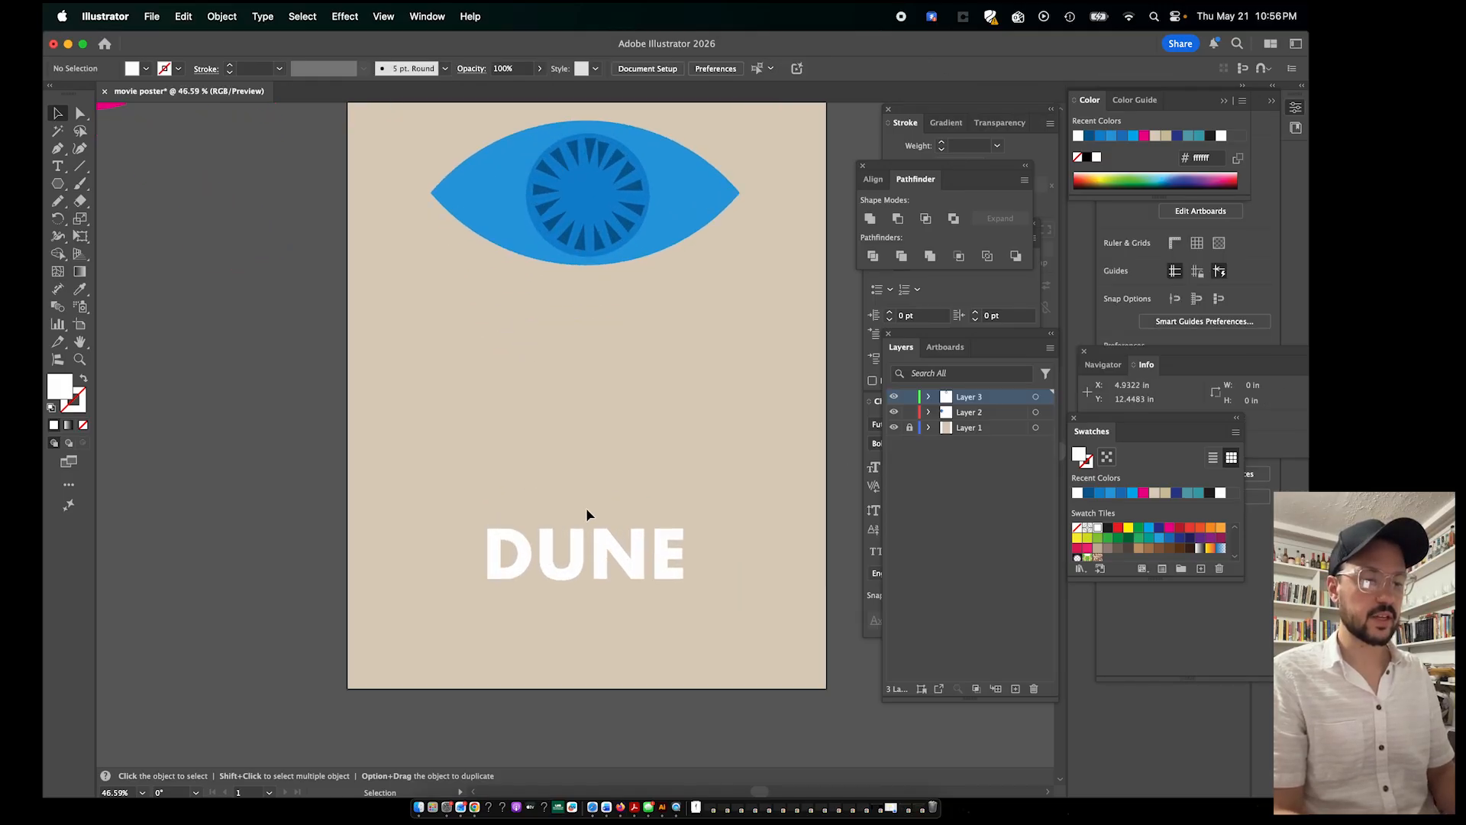
{"action": "left_click_drag", "start_coordinate": [619, 561], "coordinate": [619, 623]}
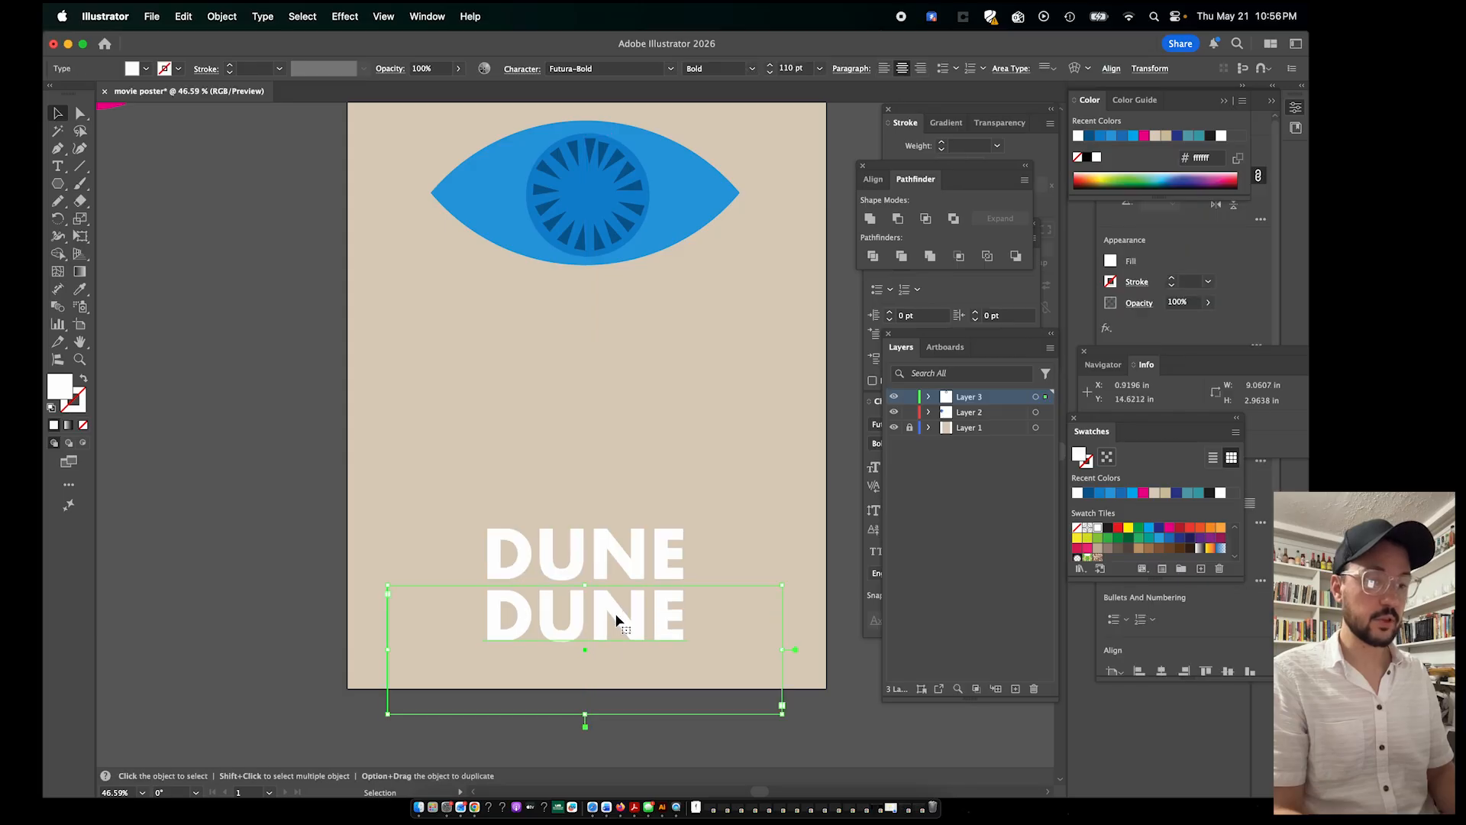
{"action": "double_click", "coordinate": [619, 622]}
{"action": "double_click", "coordinate": [617, 617]}
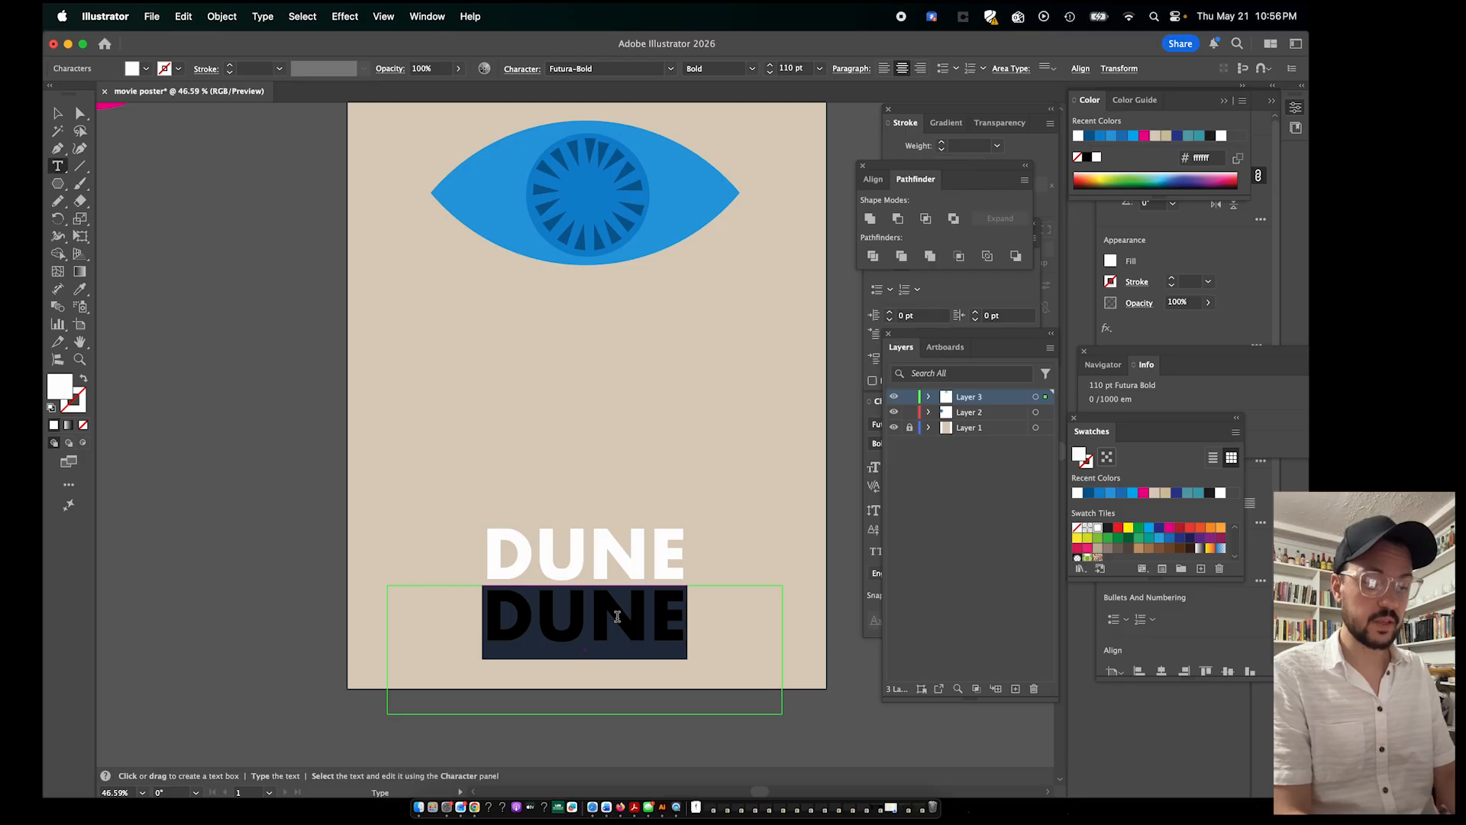
{"action": "type", "text": "fear"}
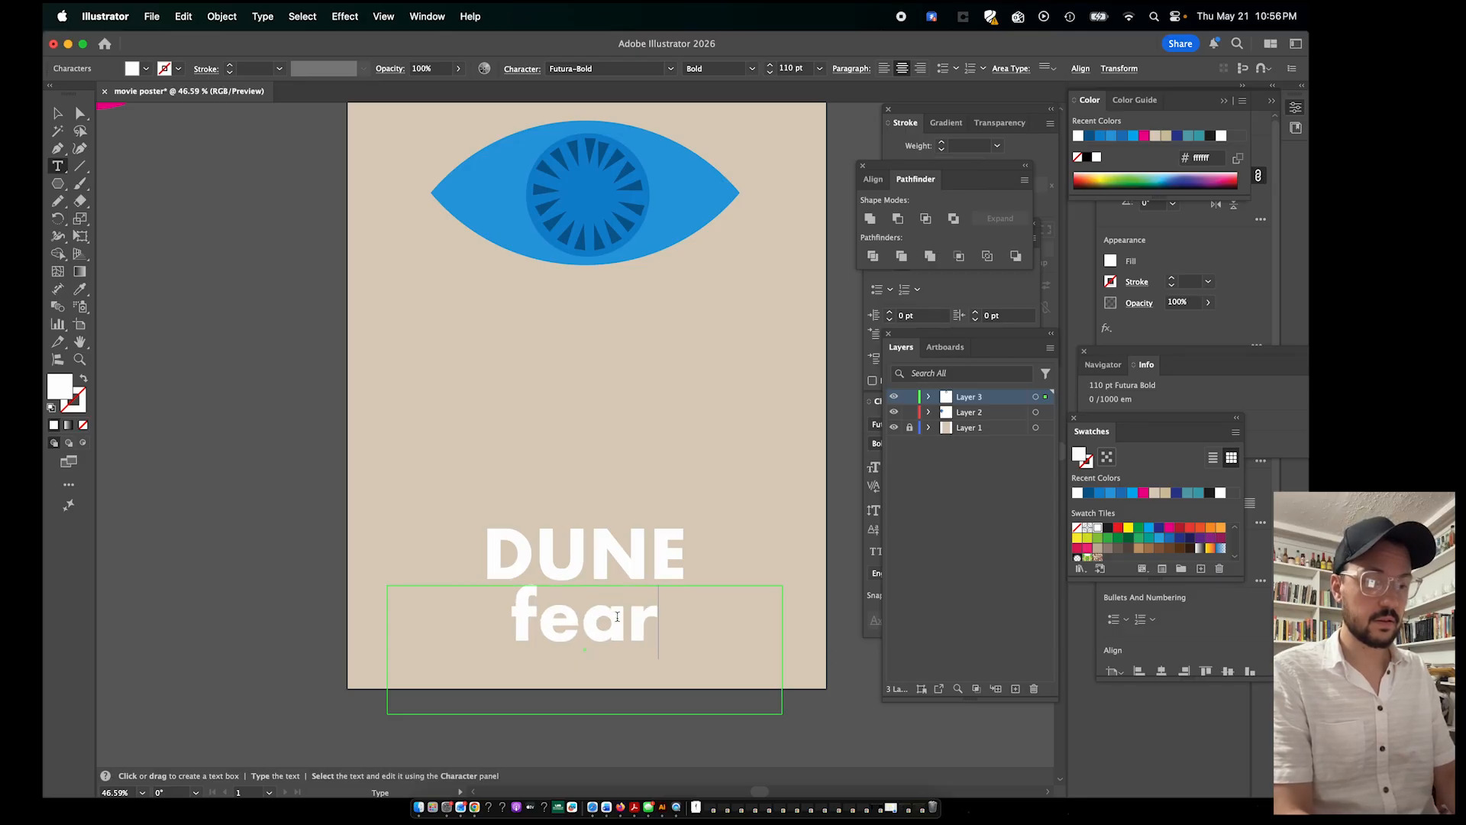
{"action": "type", "text": " is the"}
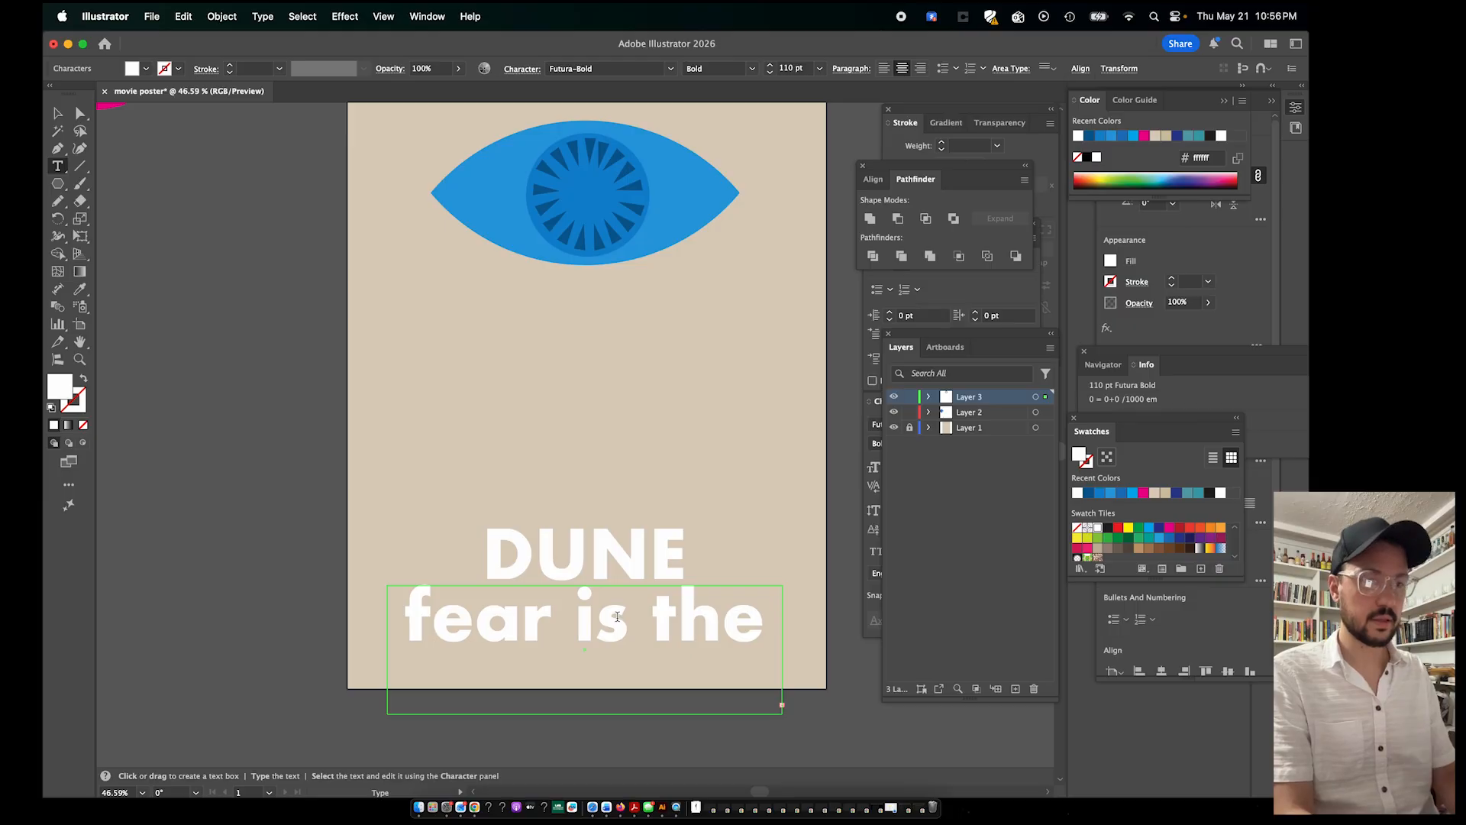
Reduce the tagline's font size until the whole phrase fits on a single line
{"action": "left_click", "coordinate": [59, 114]}
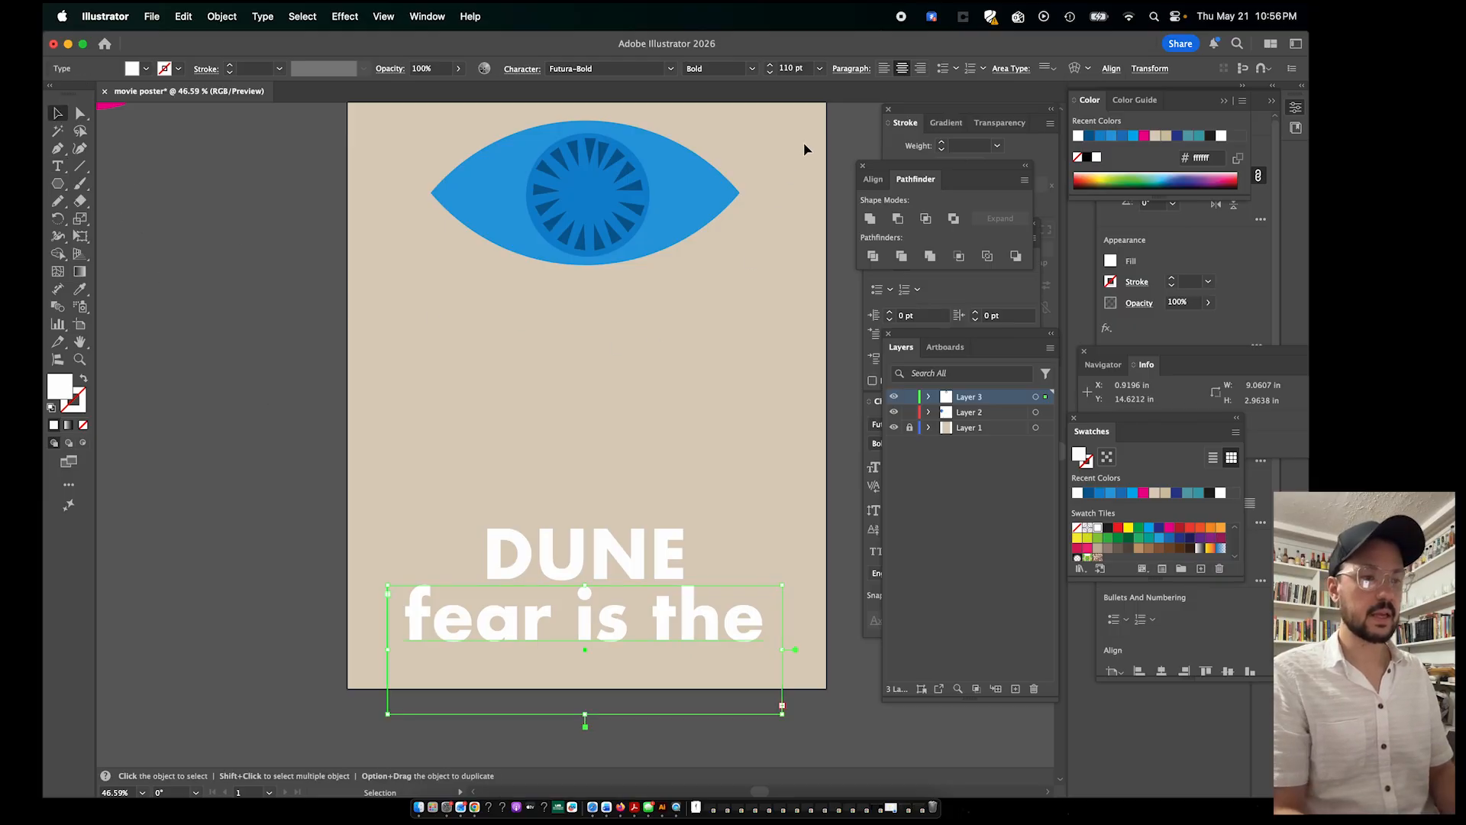
{"action": "left_click", "coordinate": [768, 72], "text": "shift"}
{"action": "left_click", "coordinate": [769, 73], "text": "shift"}
{"action": "left_click", "coordinate": [768, 73], "text": "shift"}
{"action": "left_click", "coordinate": [768, 73], "text": "shift"}
{"action": "left_click", "coordinate": [769, 73], "text": "shift"}
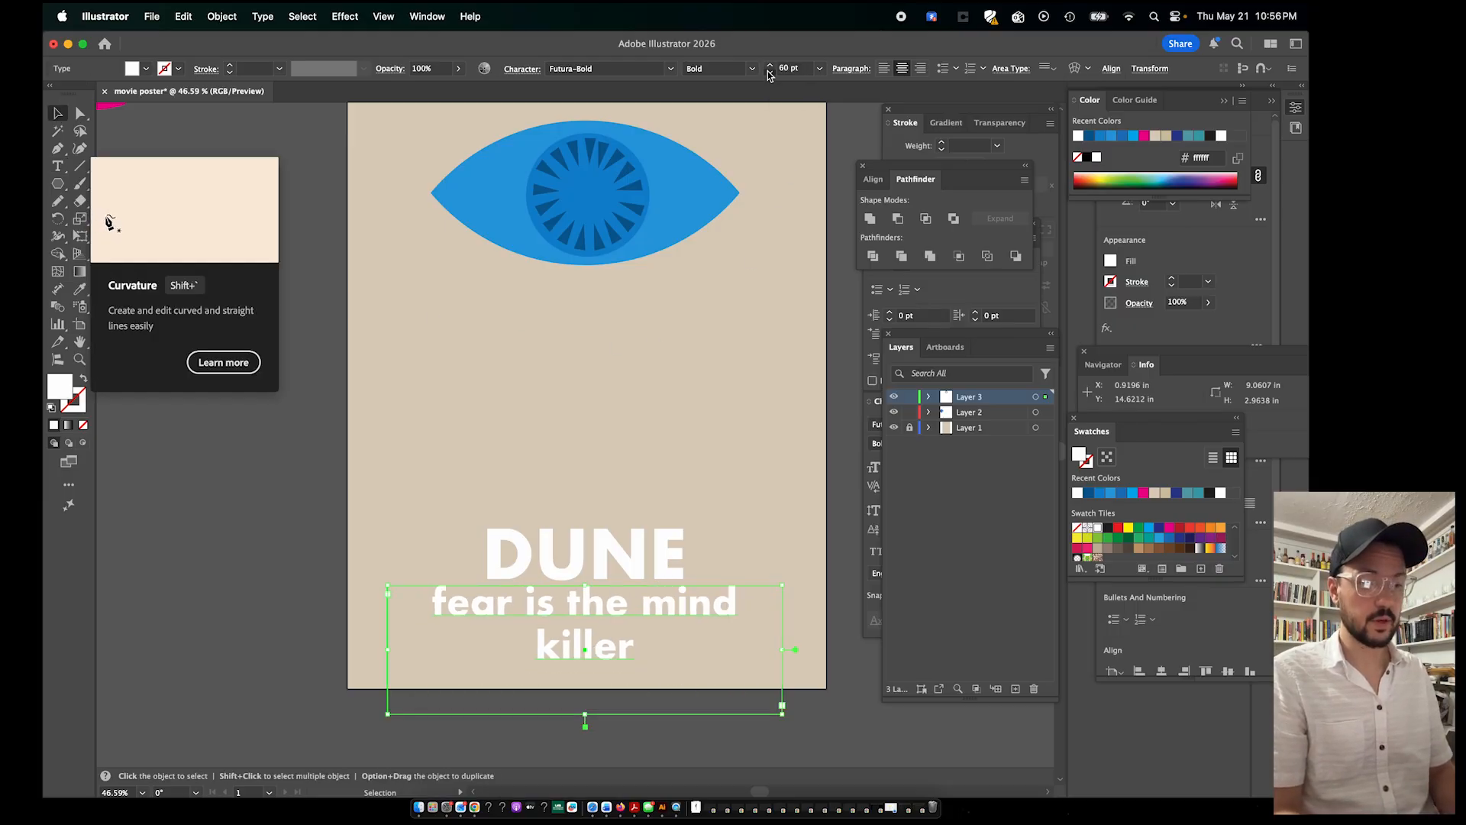
{"action": "left_click", "coordinate": [769, 72], "text": "shift"}
{"action": "left_click", "coordinate": [769, 72], "text": "shift"}
{"action": "left_click", "coordinate": [766, 562]}
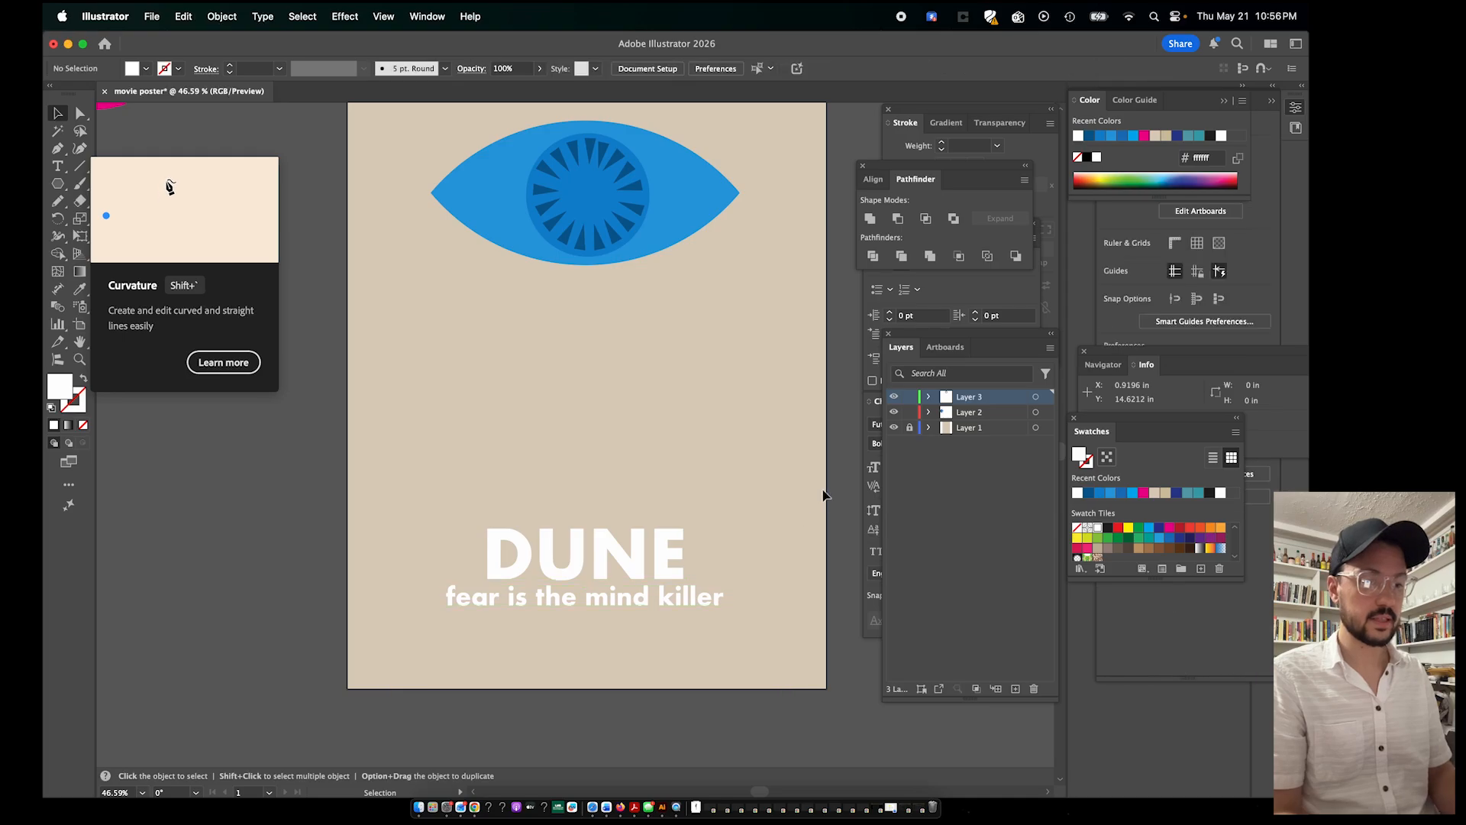
Shift the tagline slightly down from the title and shorten its text box to fit the single line
{"action": "left_click_drag", "start_coordinate": [637, 600], "coordinate": [637, 612]}
{"action": "left_click", "coordinate": [608, 645]}
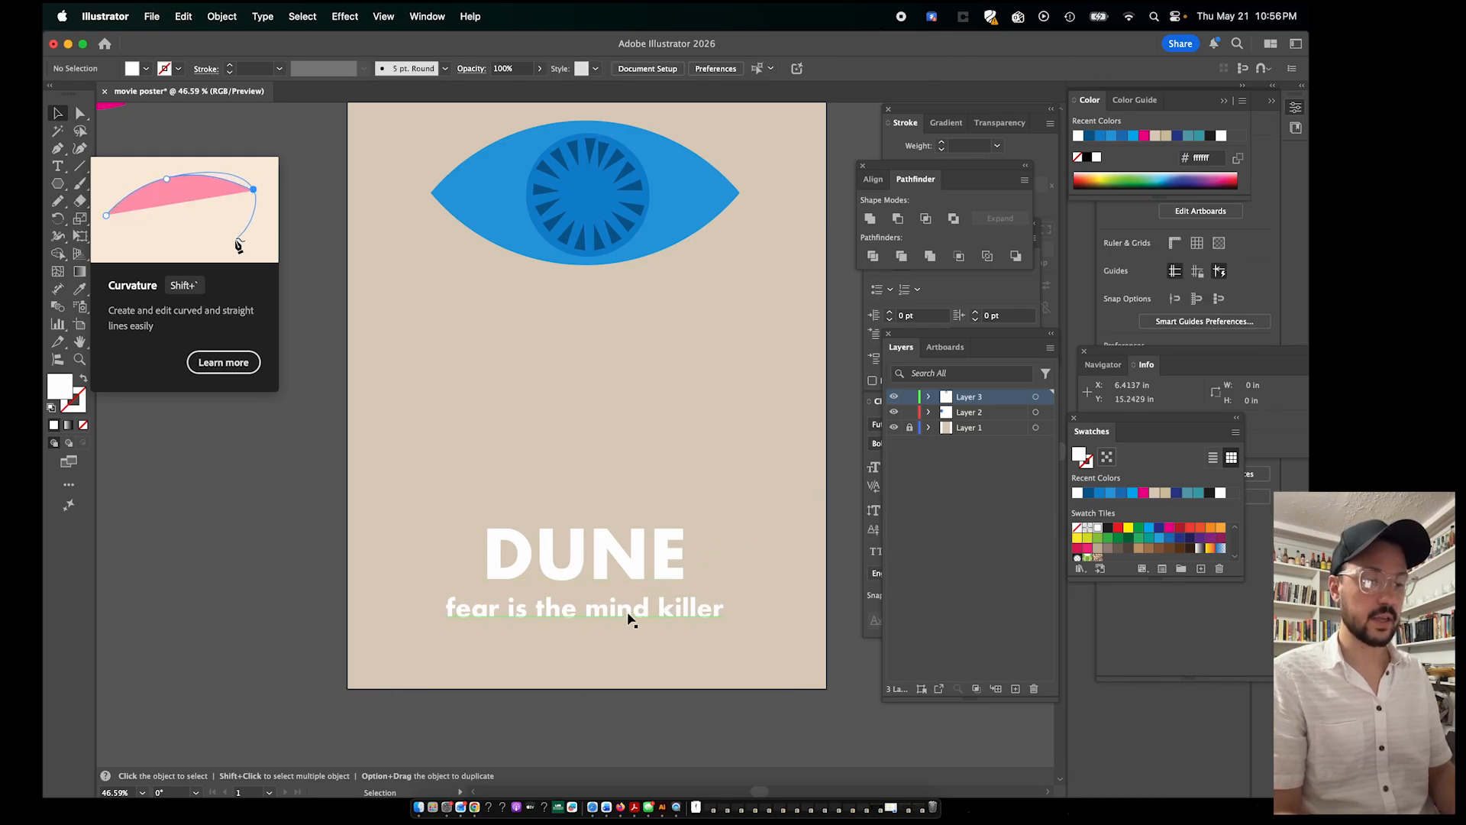
{"action": "left_click", "coordinate": [632, 615]}
{"action": "left_click_drag", "start_coordinate": [584, 717], "coordinate": [596, 631]}
{"action": "left_click", "coordinate": [693, 462]}
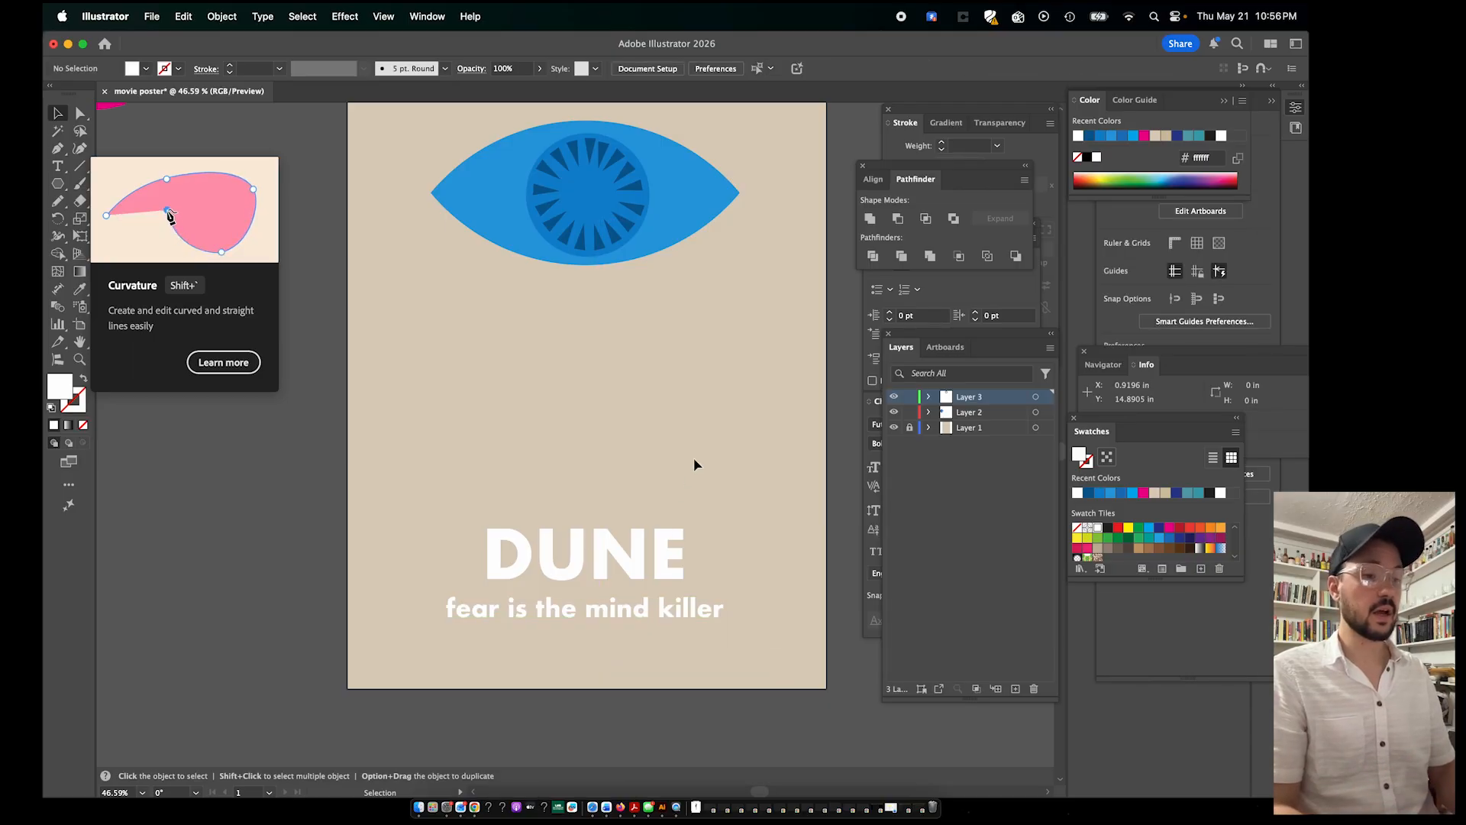
{"action": "key", "text": "super+0"}
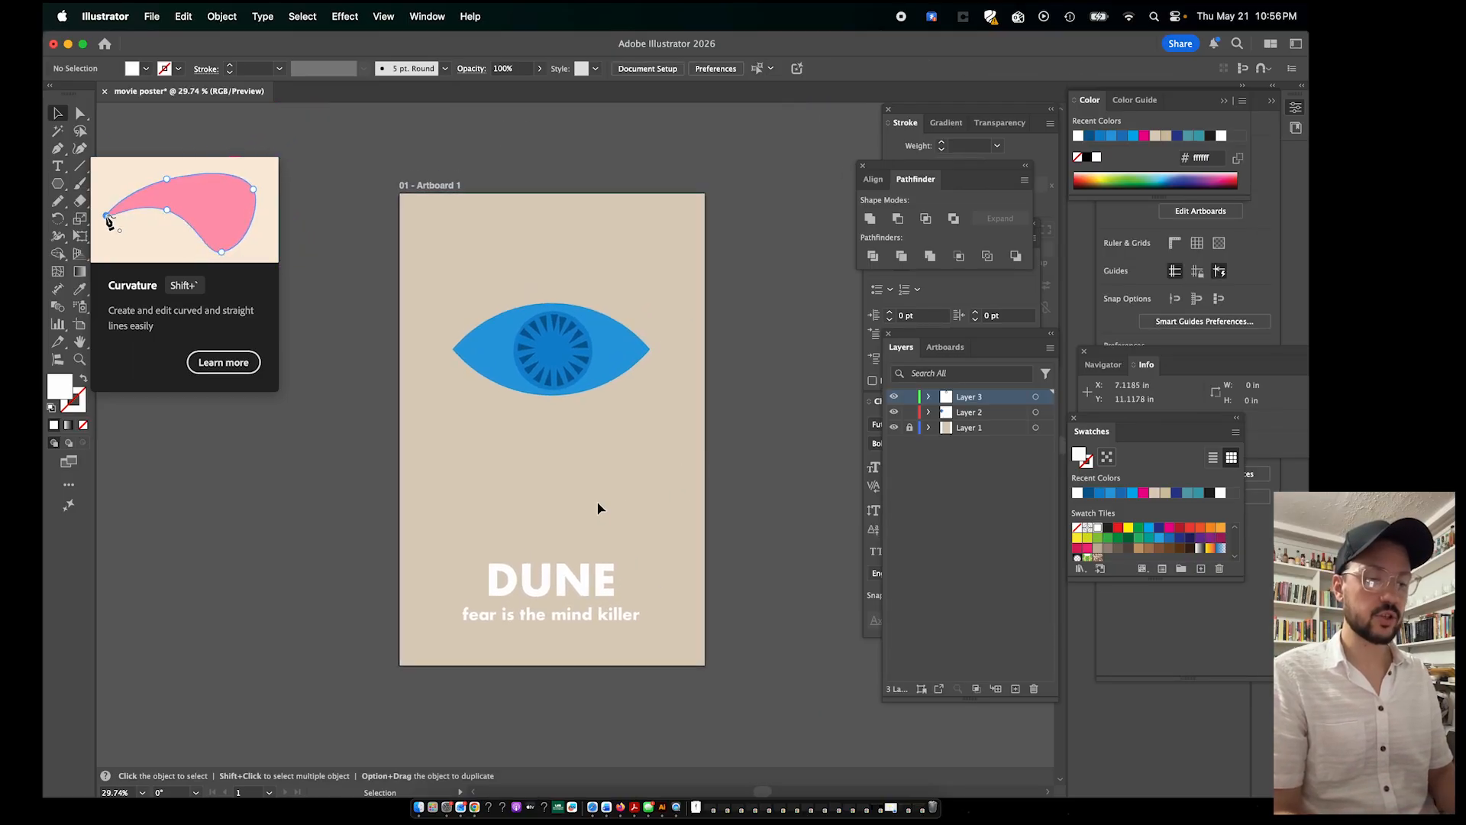
{"action": "scroll", "coordinate": [596, 504], "scroll_direction": "up", "scroll_amount": 2}
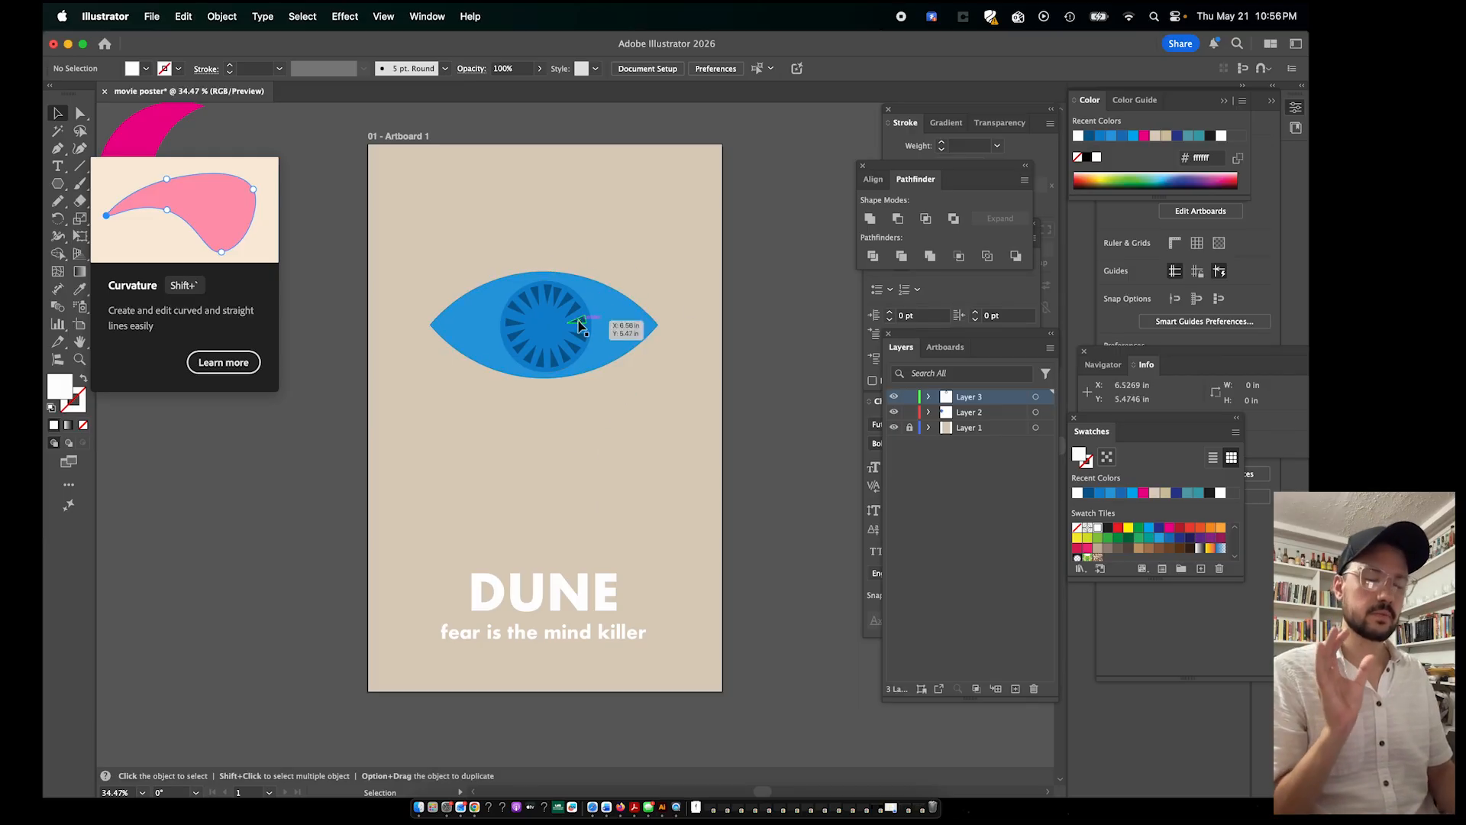
{"action": "left_click", "coordinate": [611, 346]}
{"action": "left_click", "coordinate": [611, 346]}
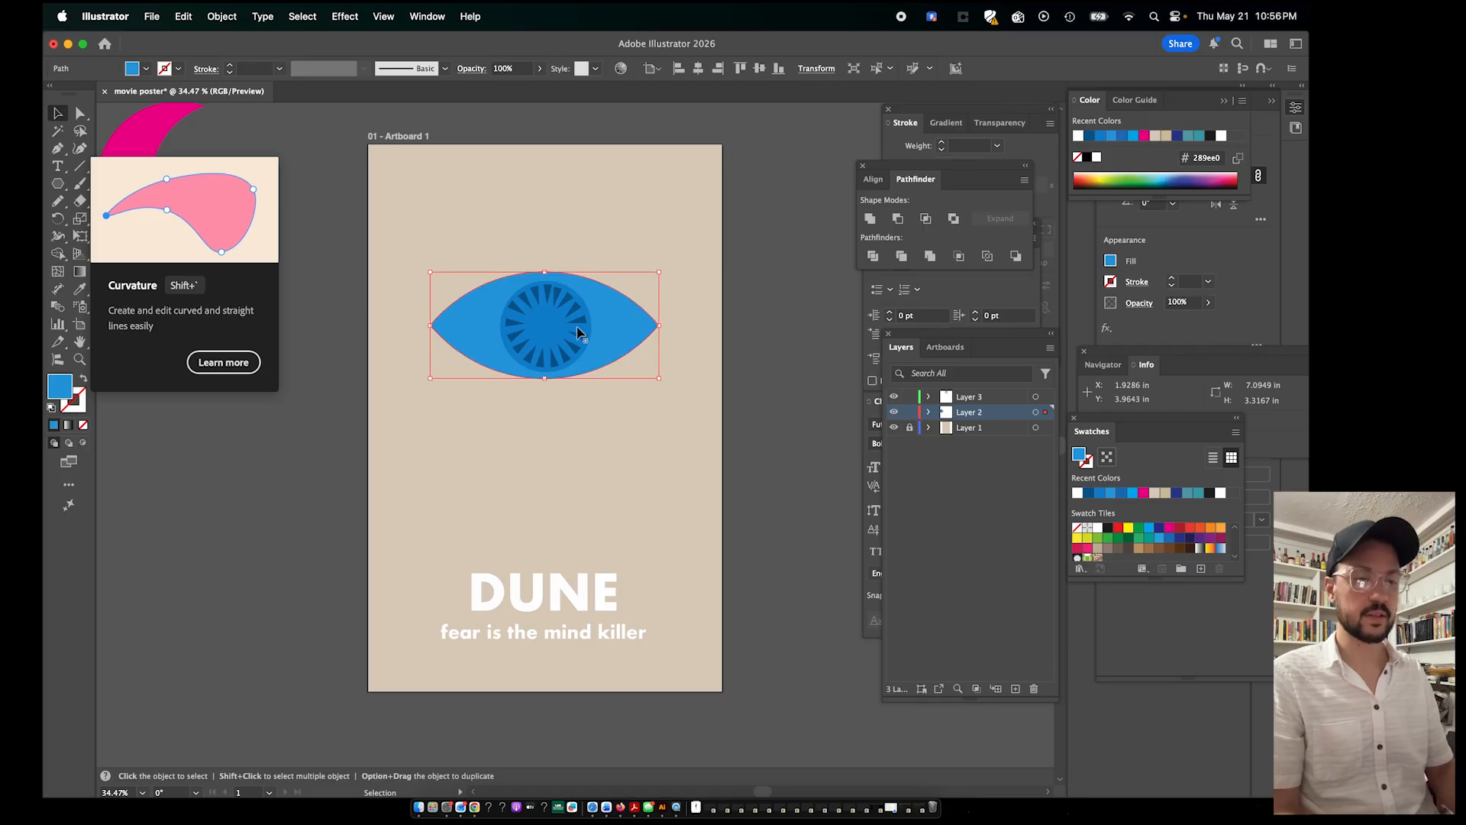
{"action": "left_click", "coordinate": [550, 171]}
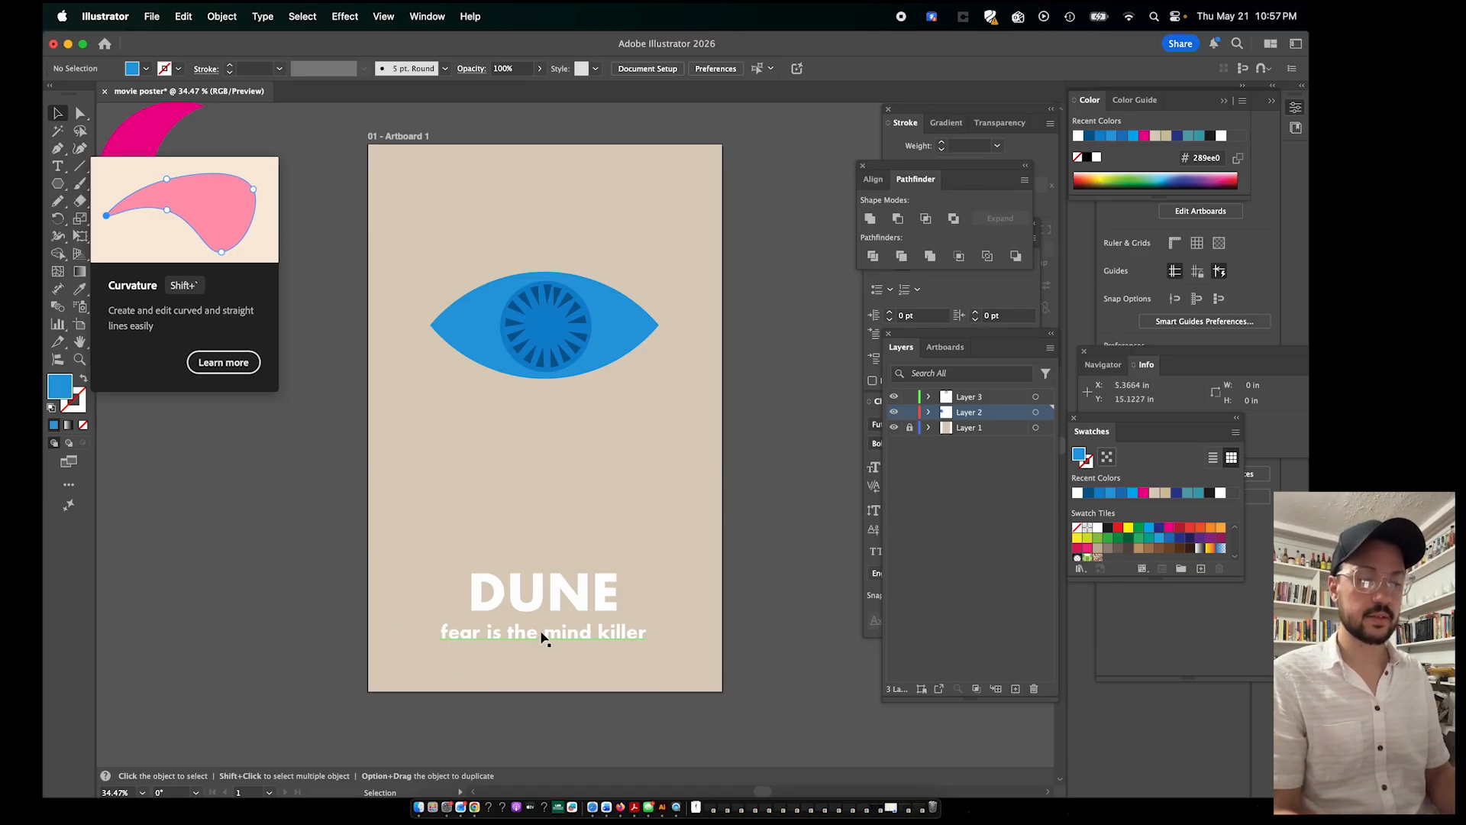
{"action": "left_click", "coordinate": [544, 638]}
{"action": "left_click", "coordinate": [712, 576]}
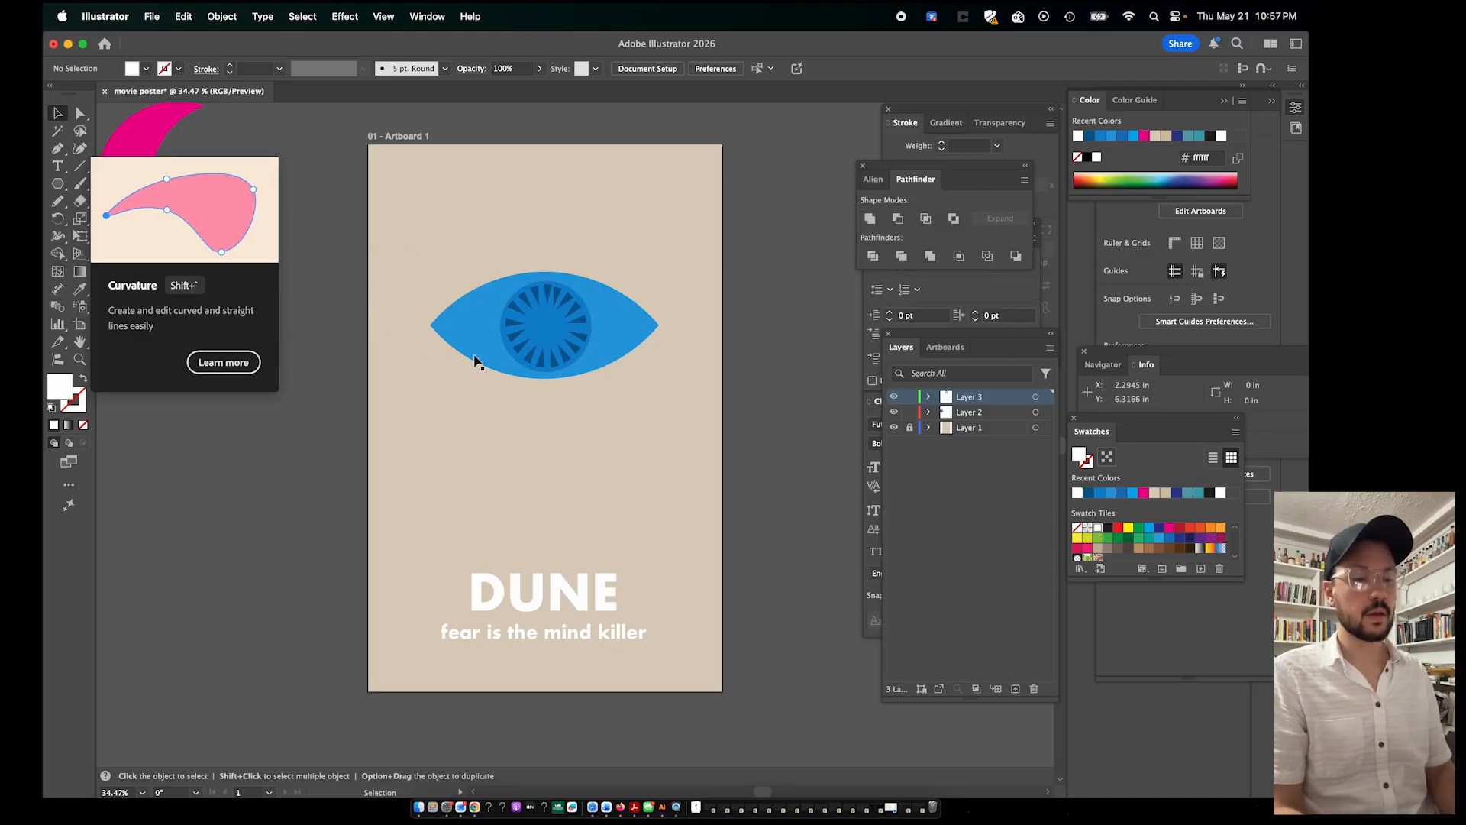
Try placing the whole eye lower, around the middle of the artboard
{"action": "left_click_drag", "start_coordinate": [638, 261], "coordinate": [488, 432]}
{"action": "left_click_drag", "start_coordinate": [546, 339], "coordinate": [550, 418]}
{"action": "left_click", "coordinate": [606, 249]}
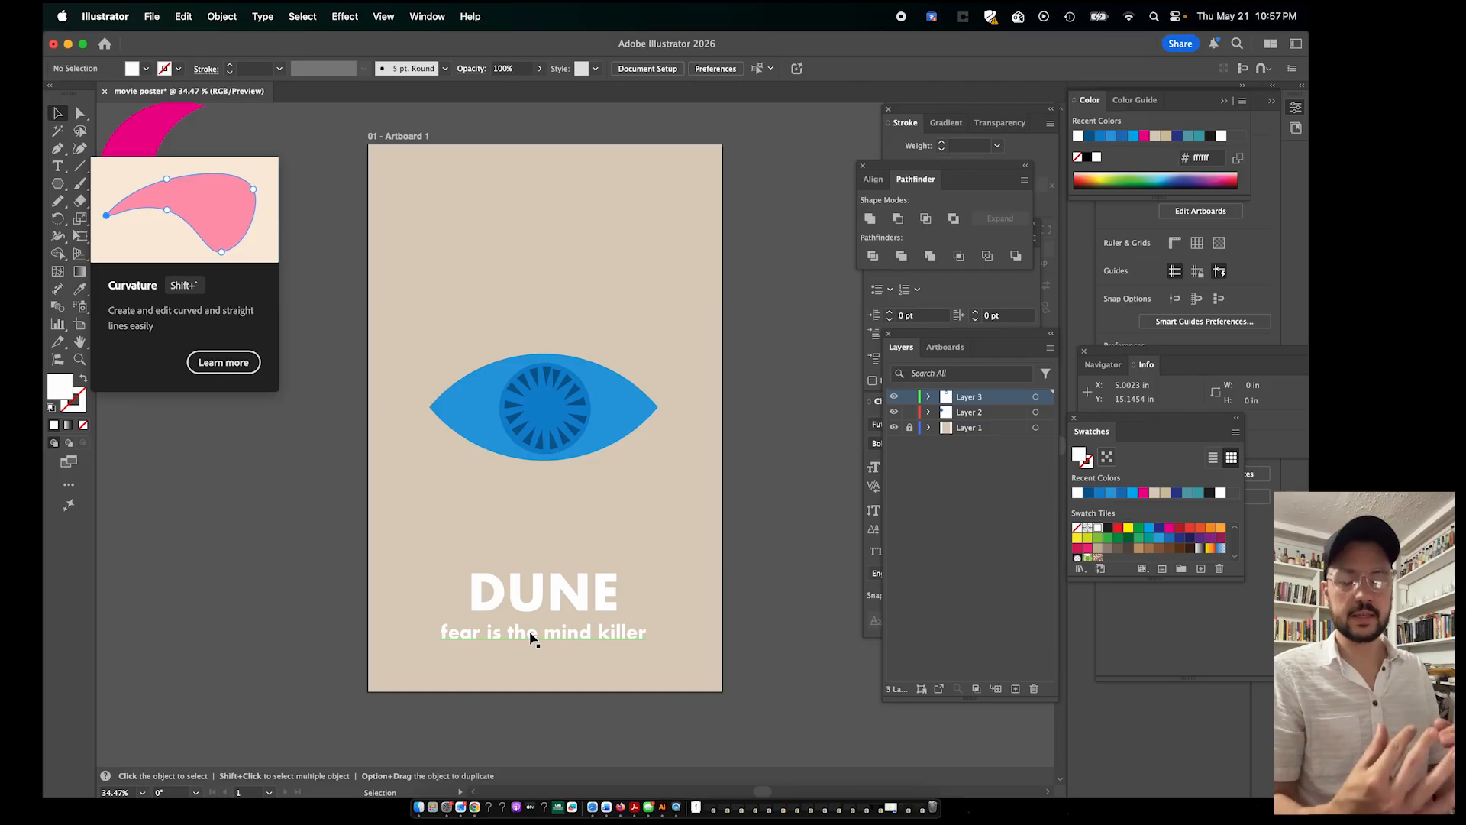
Move the whole eye back up to the artboard's upper half, centred horizontally
{"action": "left_click_drag", "start_coordinate": [665, 335], "coordinate": [514, 462]}
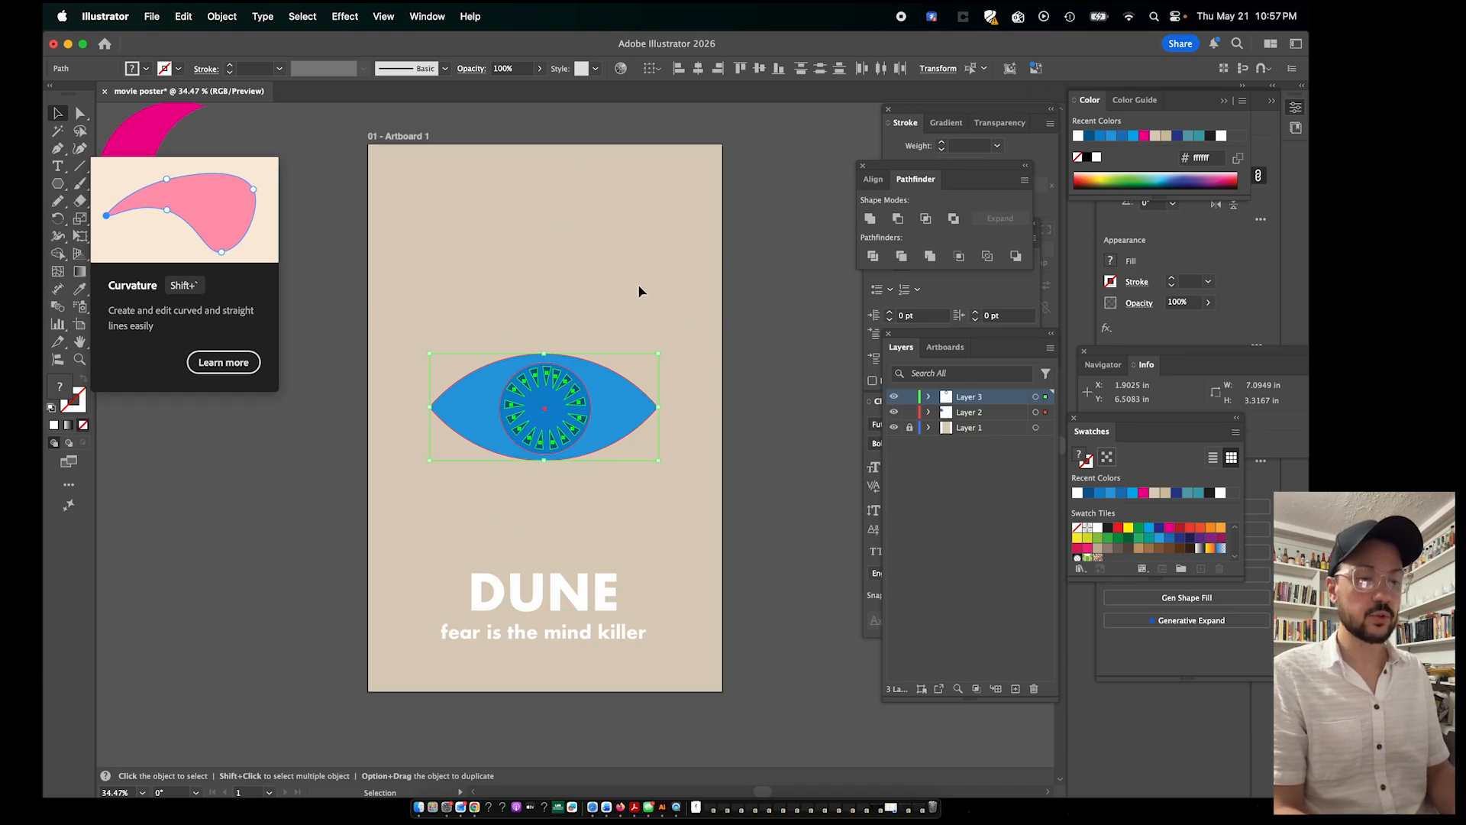
{"action": "left_click_drag", "start_coordinate": [616, 392], "coordinate": [615, 312]}
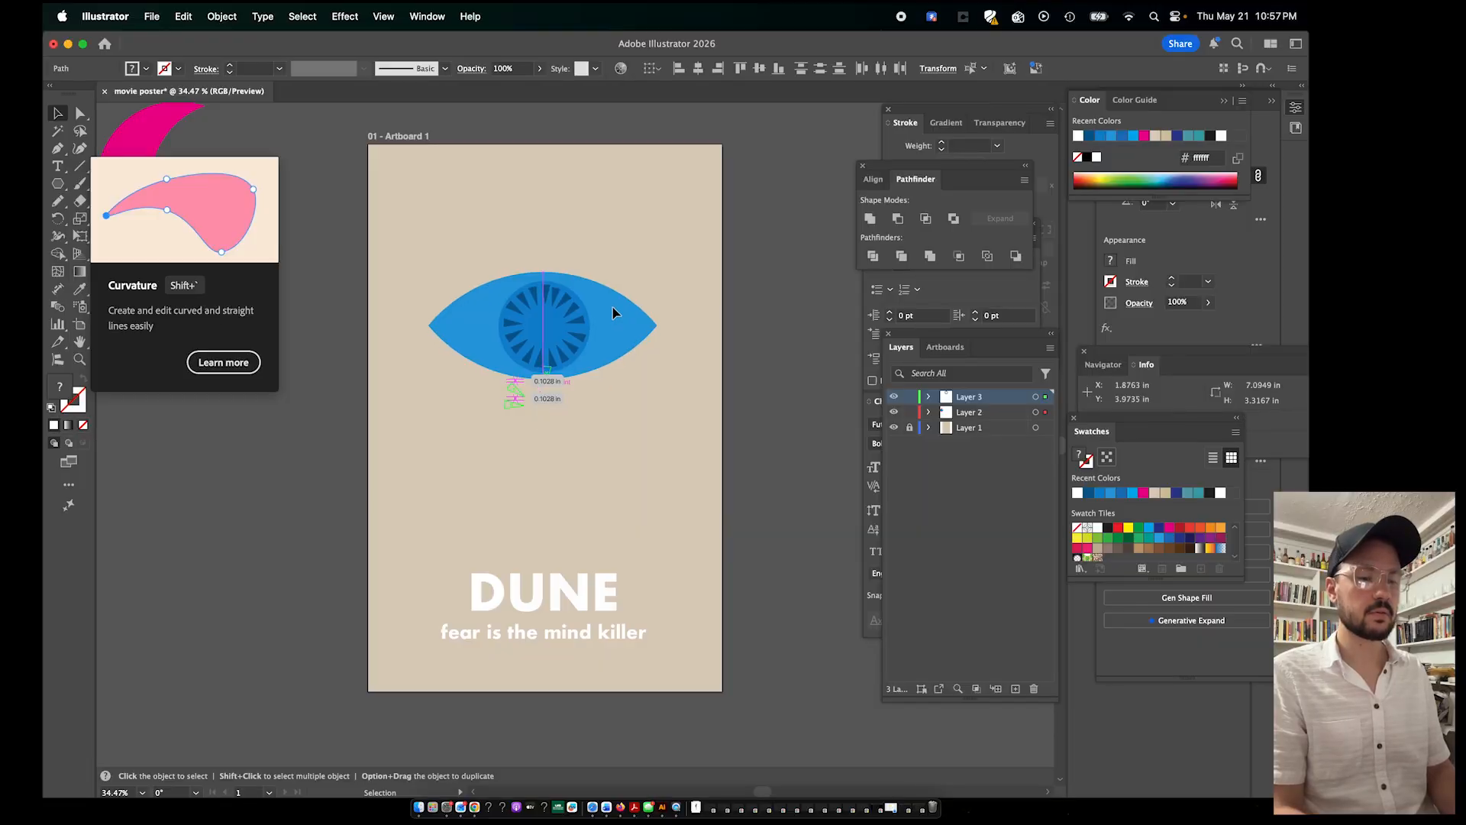
{"action": "left_click", "coordinate": [682, 261]}
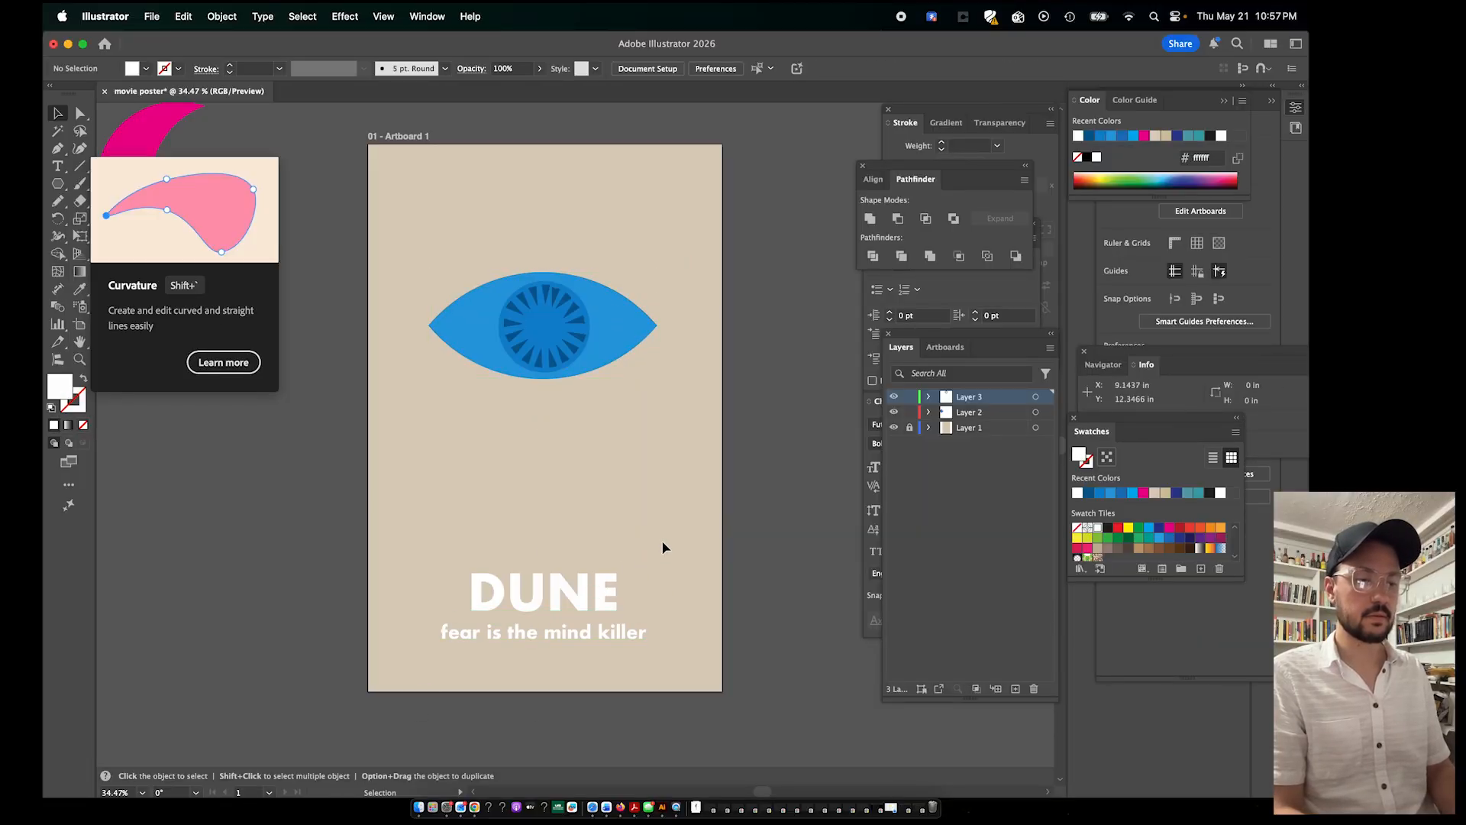
Move the DUNE title and its tagline slightly up together
{"action": "left_click", "coordinate": [511, 665]}
{"action": "left_click_drag", "start_coordinate": [563, 609], "coordinate": [575, 594]}
{"action": "left_click", "coordinate": [655, 501]}
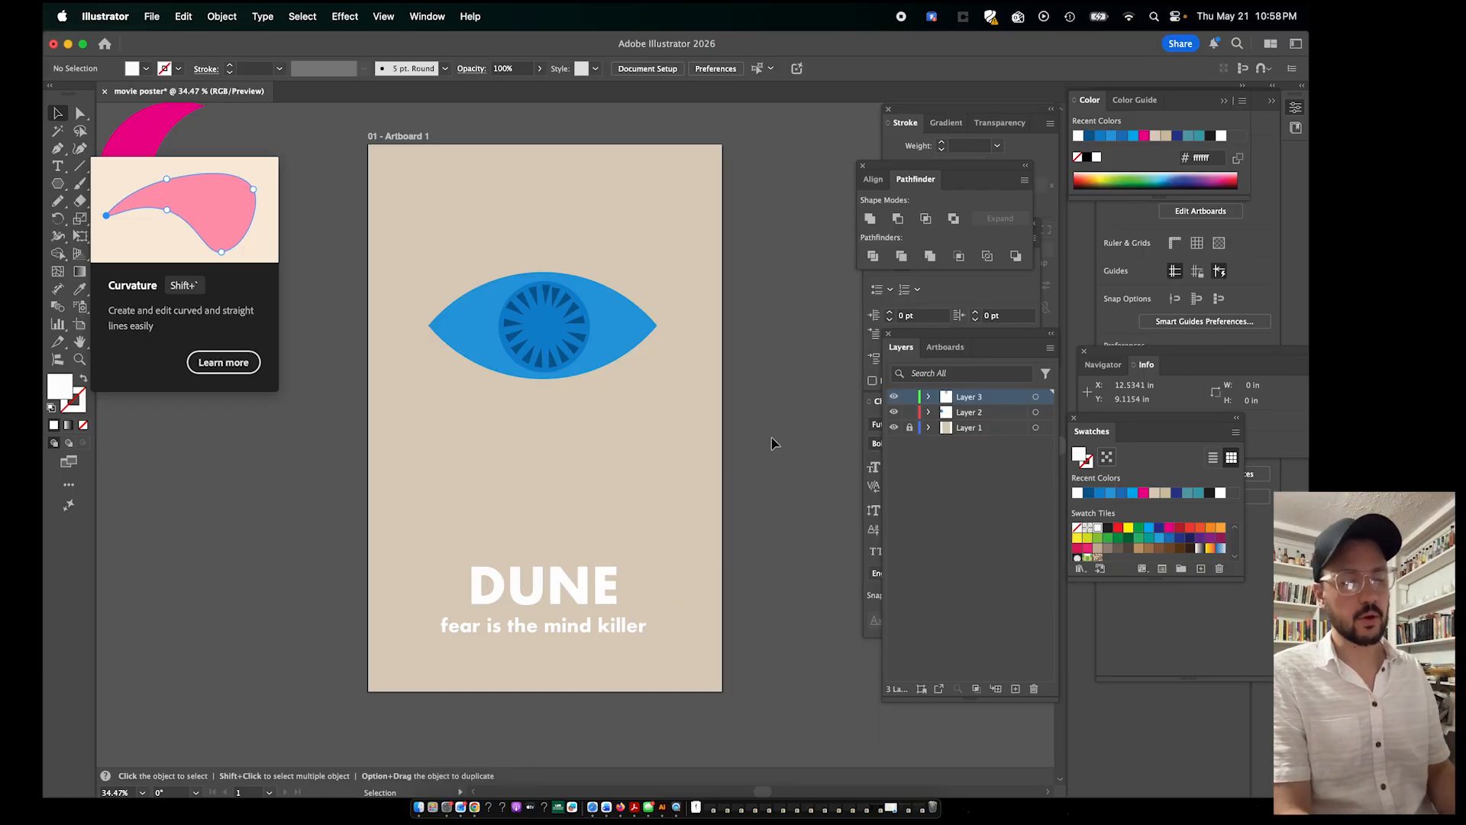
Switch to Chrome and search Unsplash for "sand texture"
{"action": "left_click", "coordinate": [474, 807]}
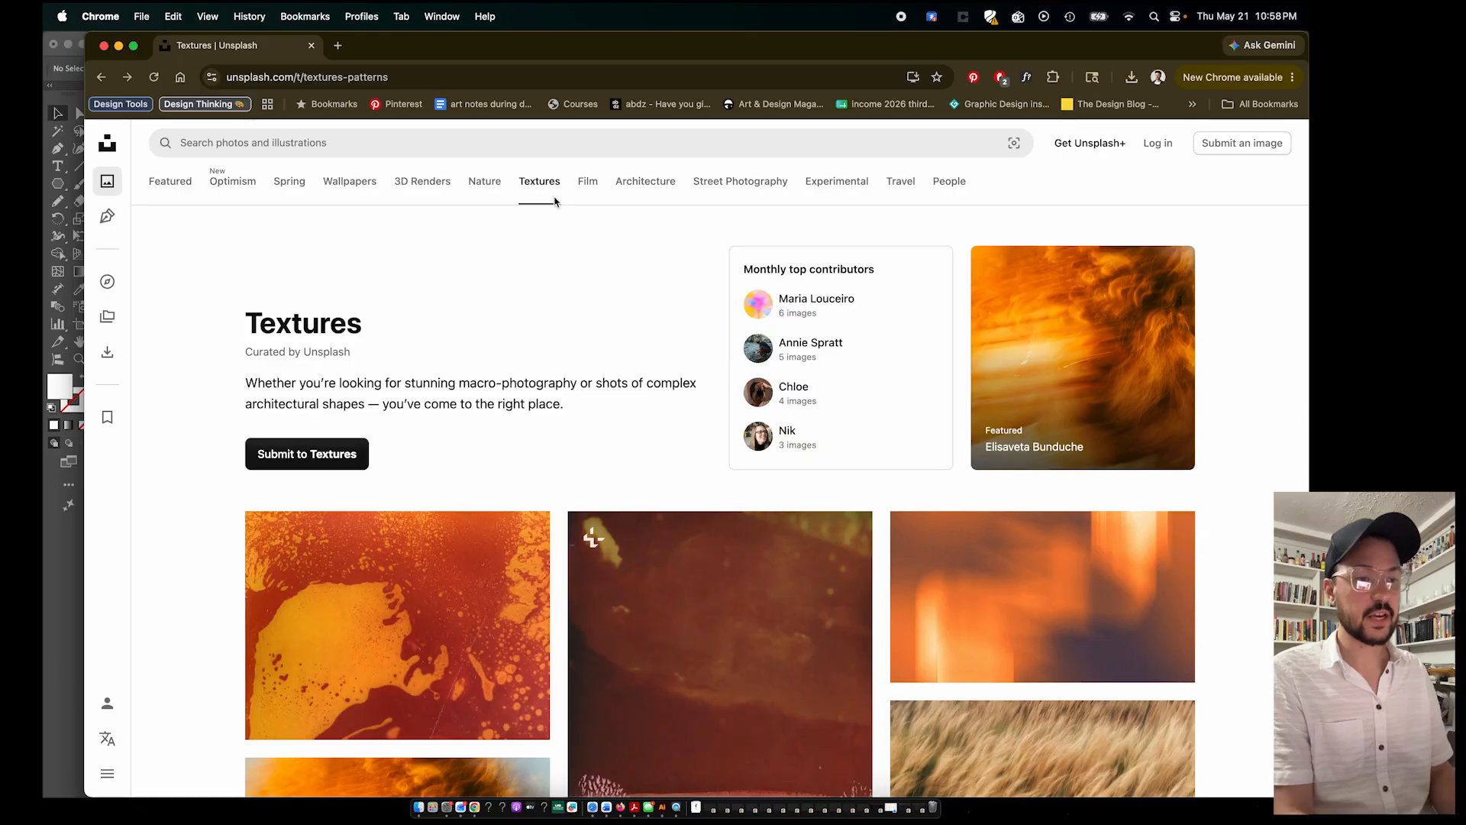
{"action": "left_click", "coordinate": [292, 143]}
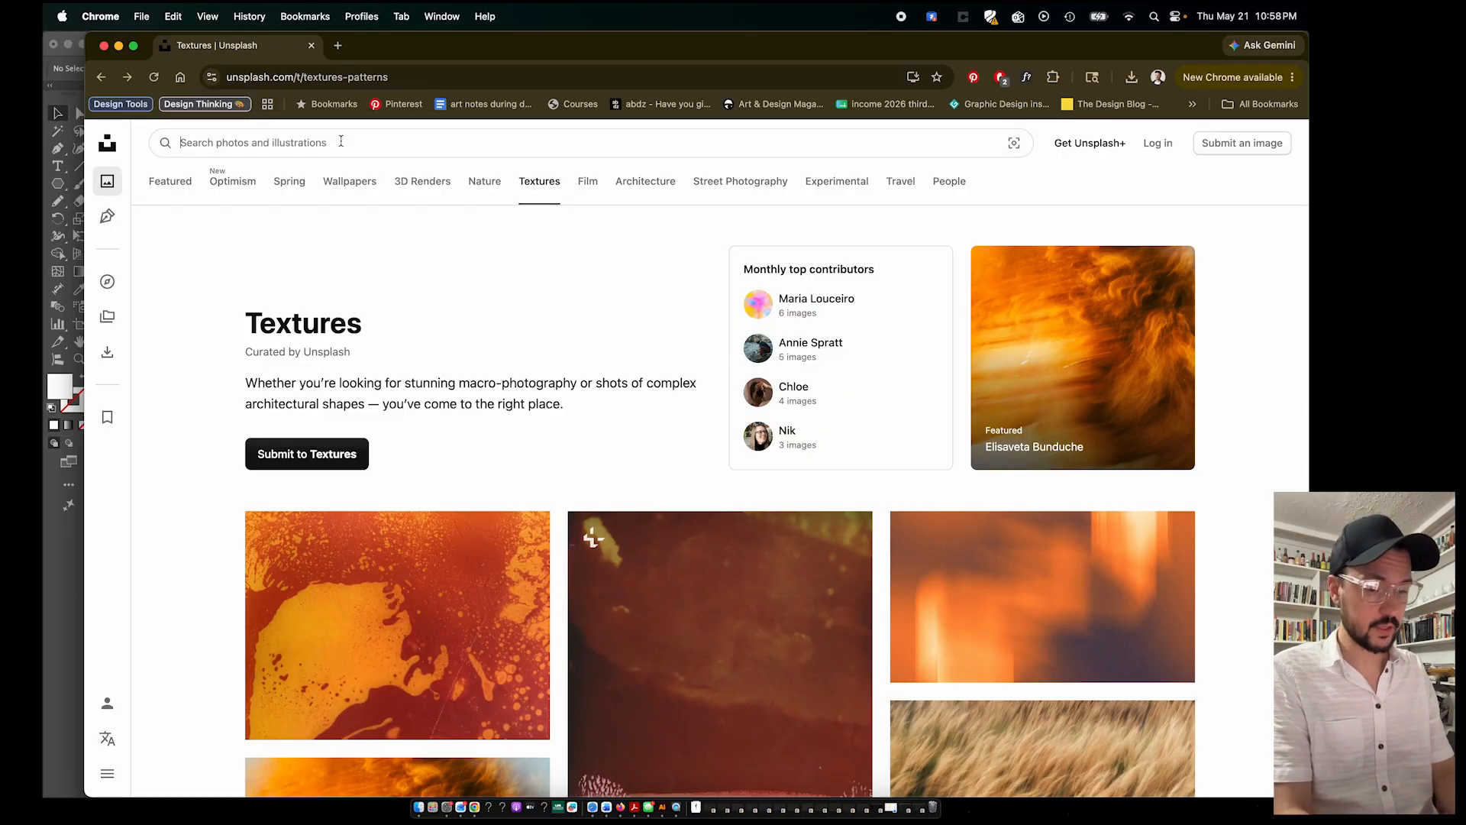
{"action": "type", "text": "sand"}
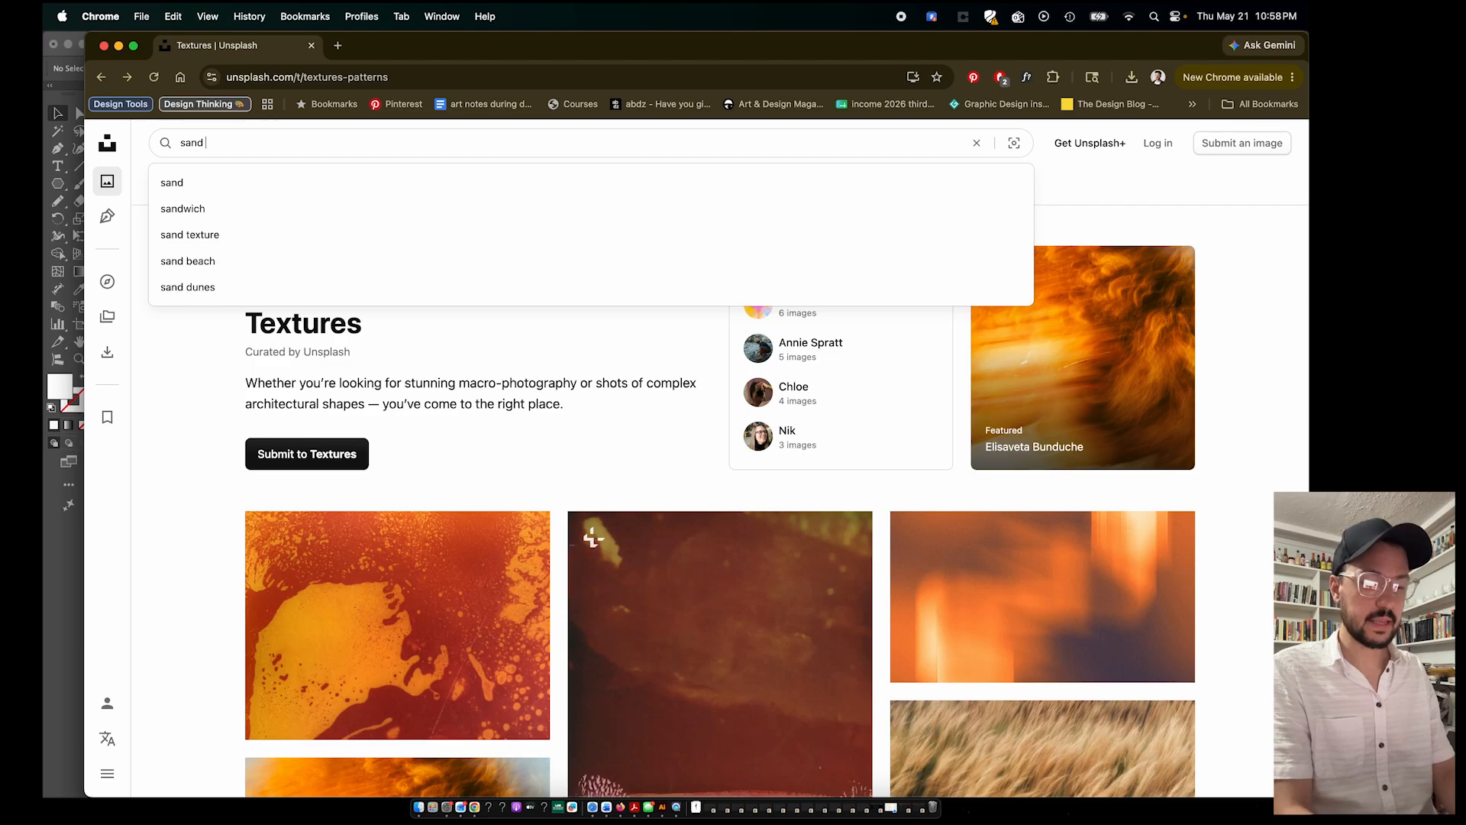
{"action": "type", "text": " texture"}
{"action": "key", "text": "Return"}
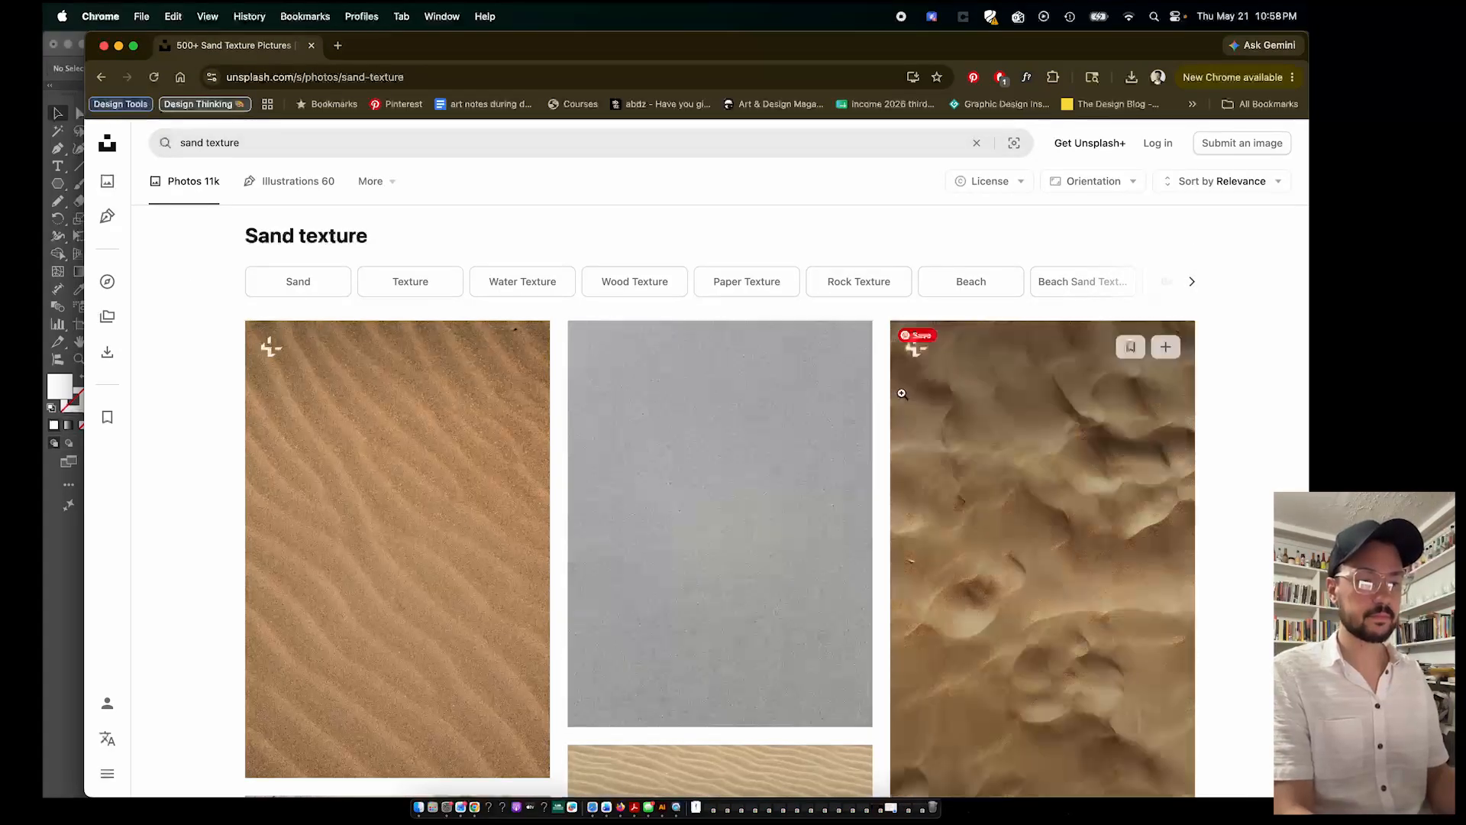
Browse the sand texture photos, limiting them to the Free license
{"action": "scroll", "coordinate": [902, 393], "scroll_direction": "down", "scroll_amount": 12}
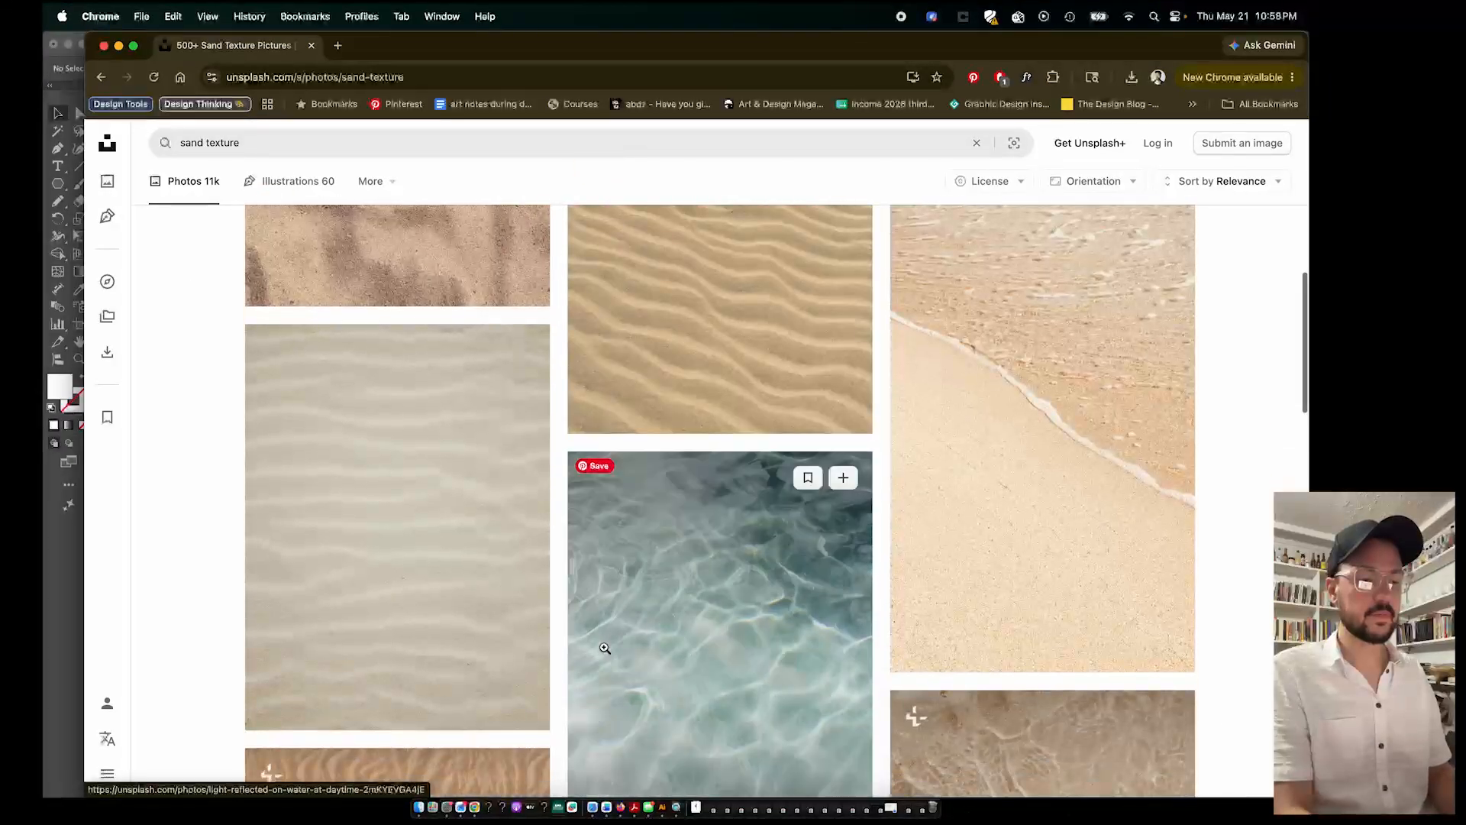
{"action": "scroll", "coordinate": [775, 468], "scroll_direction": "down", "scroll_amount": 10}
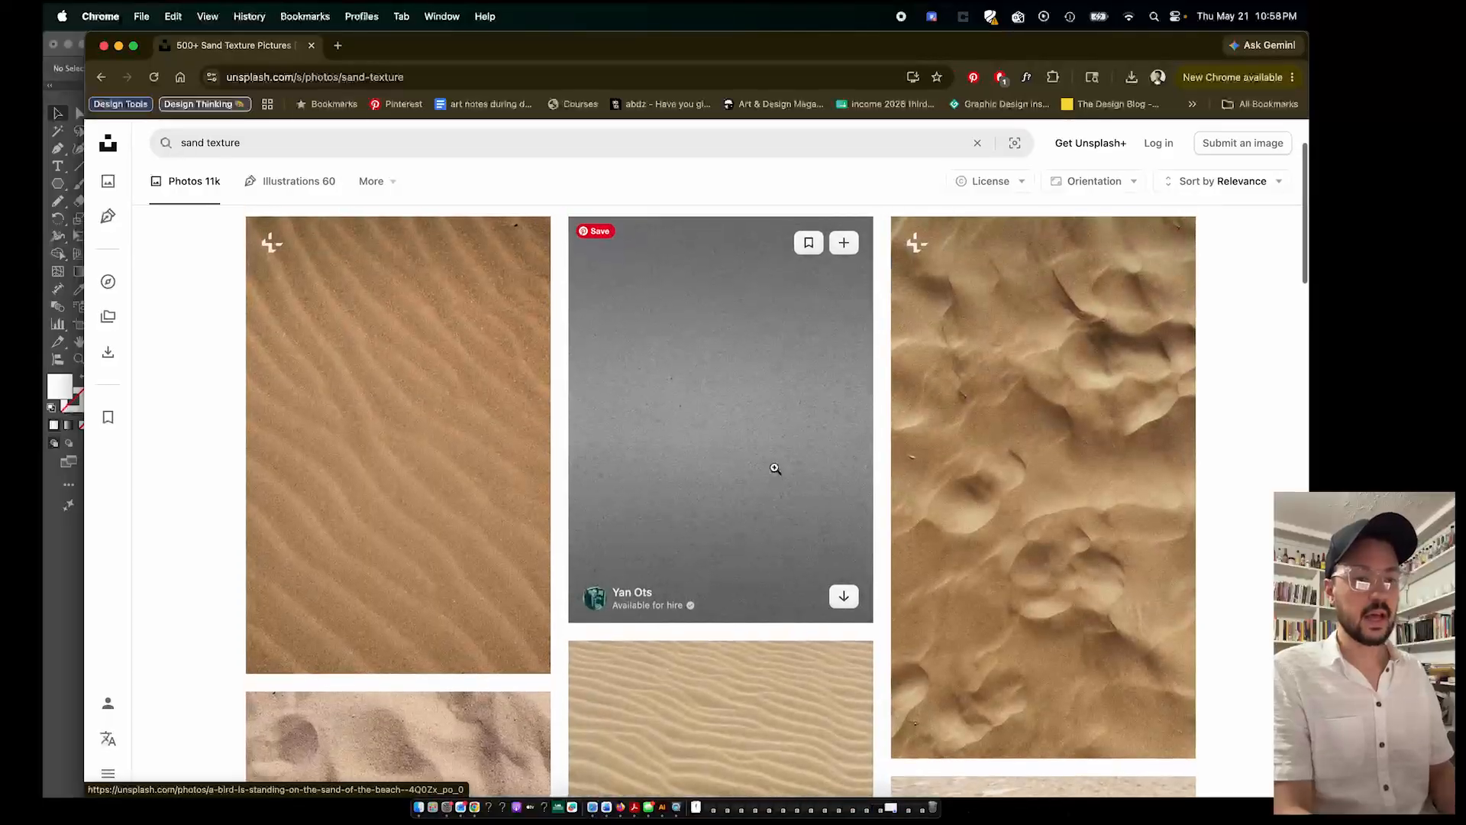
{"action": "scroll", "coordinate": [775, 468], "scroll_direction": "up", "scroll_amount": 1}
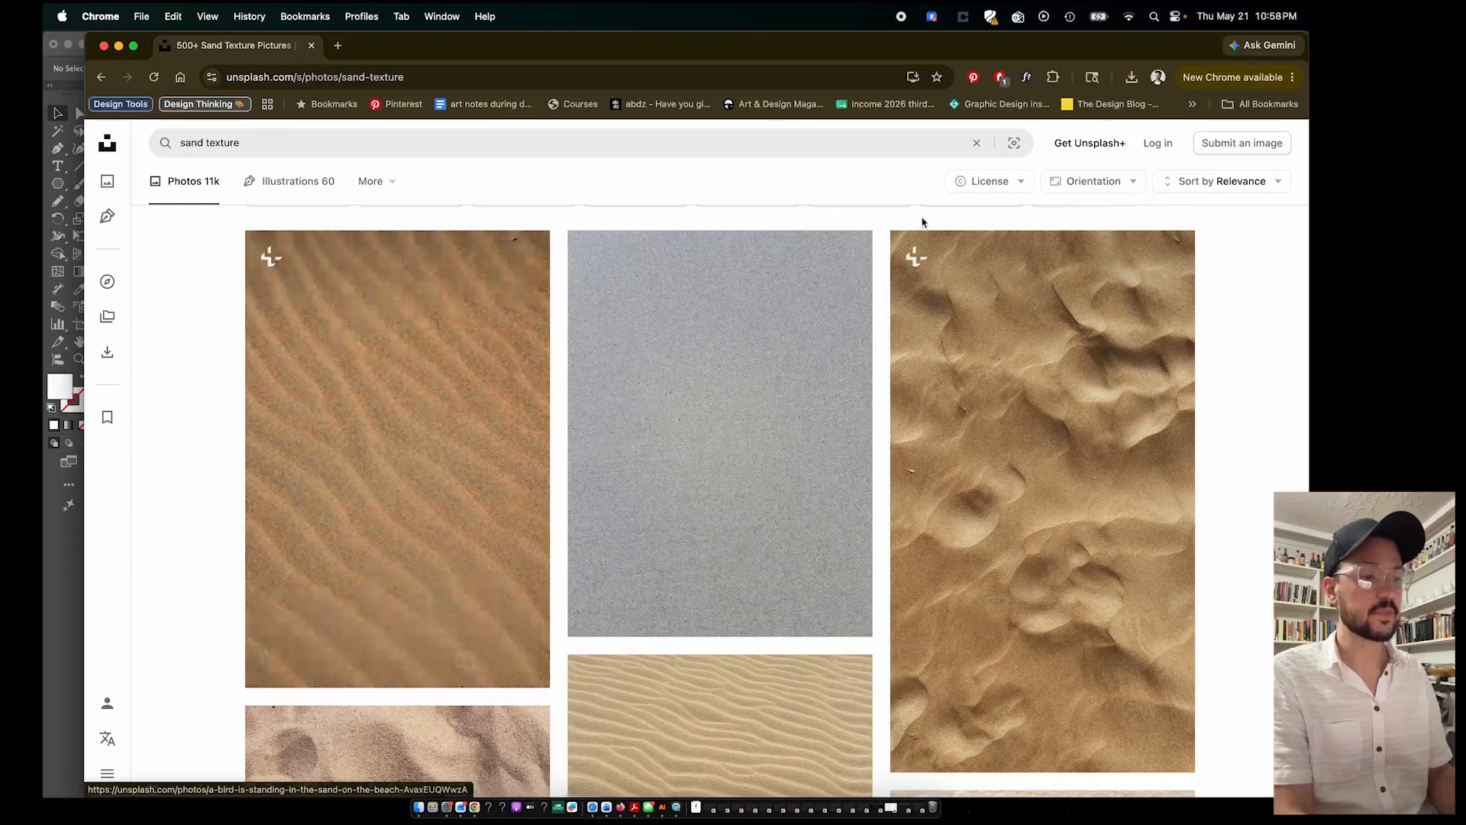
{"action": "scroll", "coordinate": [753, 275], "scroll_direction": "up", "scroll_amount": 3}
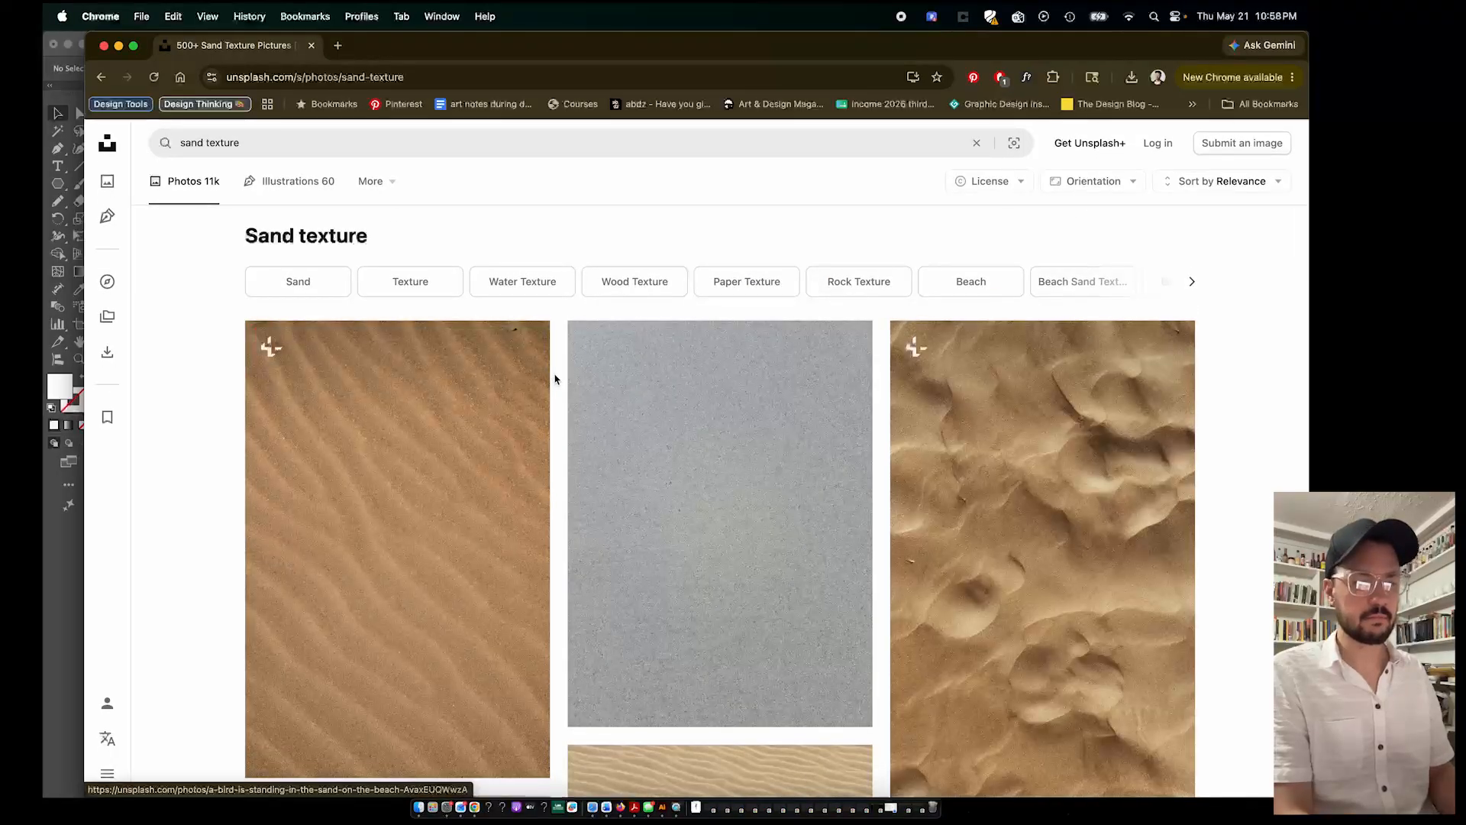
{"action": "scroll", "coordinate": [554, 378], "scroll_direction": "down", "scroll_amount": 1}
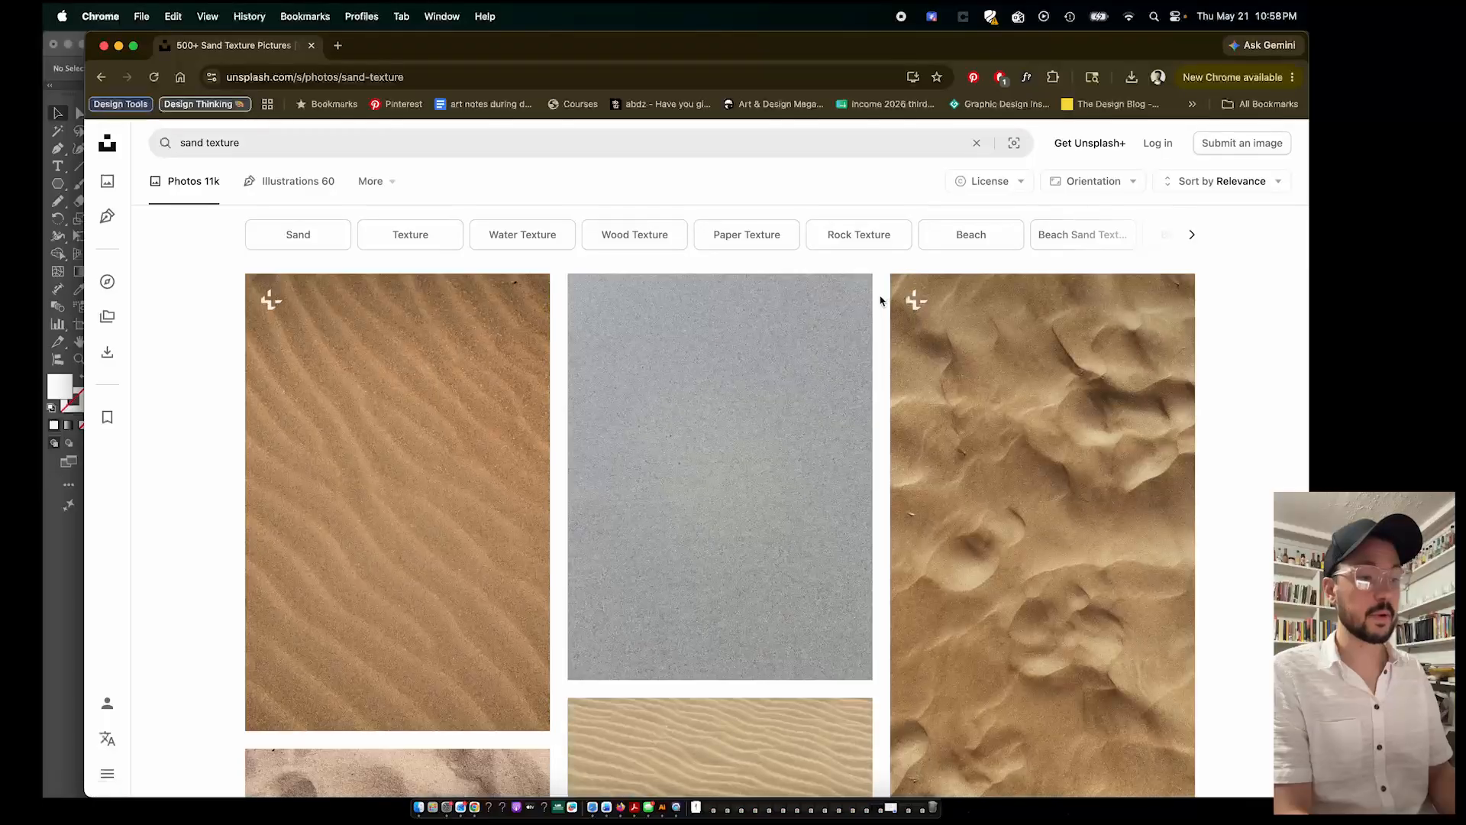
{"action": "left_click", "coordinate": [1005, 186]}
{"action": "left_click", "coordinate": [986, 299]}
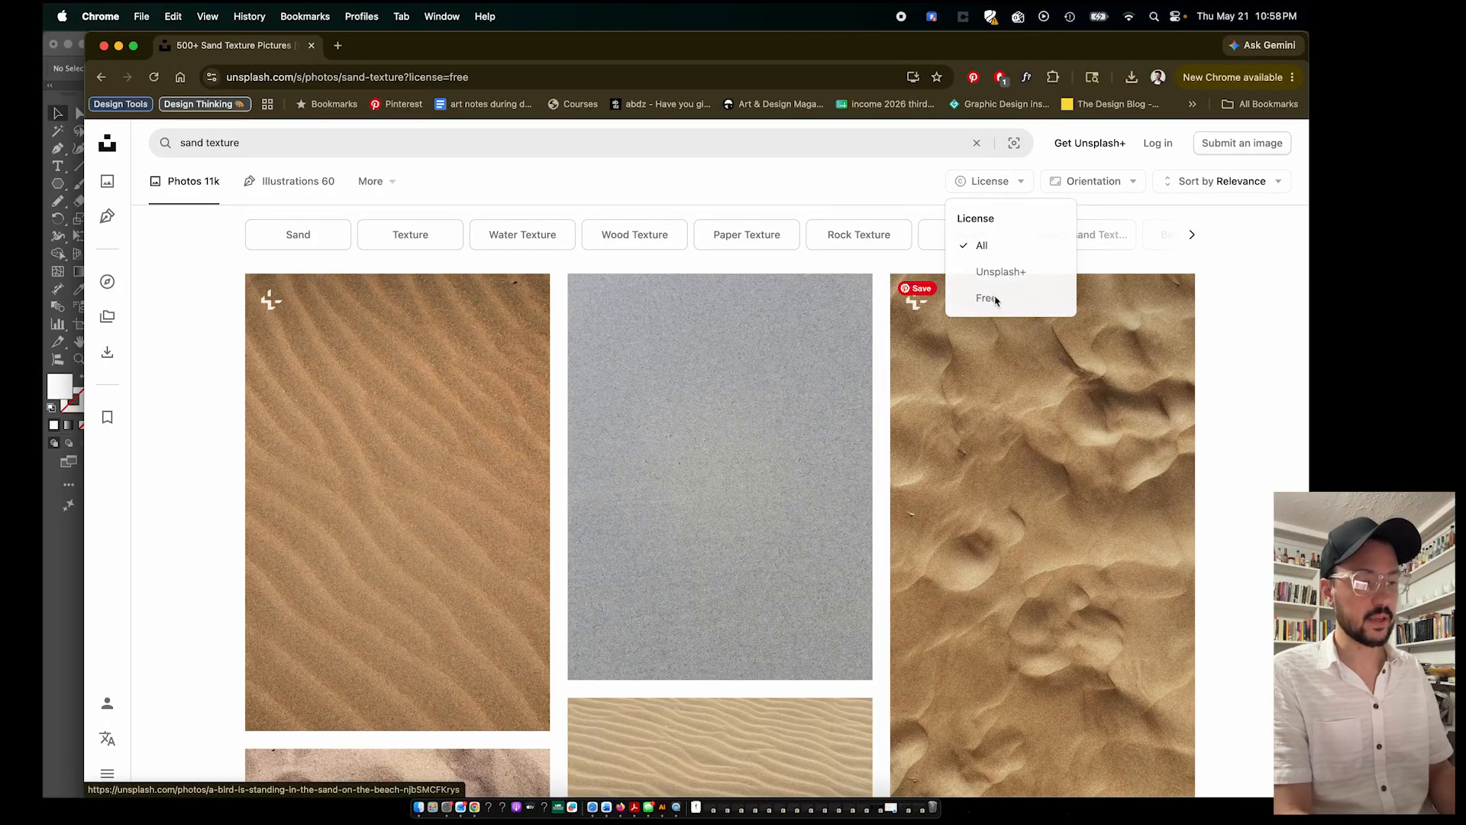
{"action": "scroll", "coordinate": [543, 358], "scroll_direction": "down", "scroll_amount": 1}
{"action": "scroll", "coordinate": [707, 463], "scroll_direction": "down", "scroll_amount": 4}
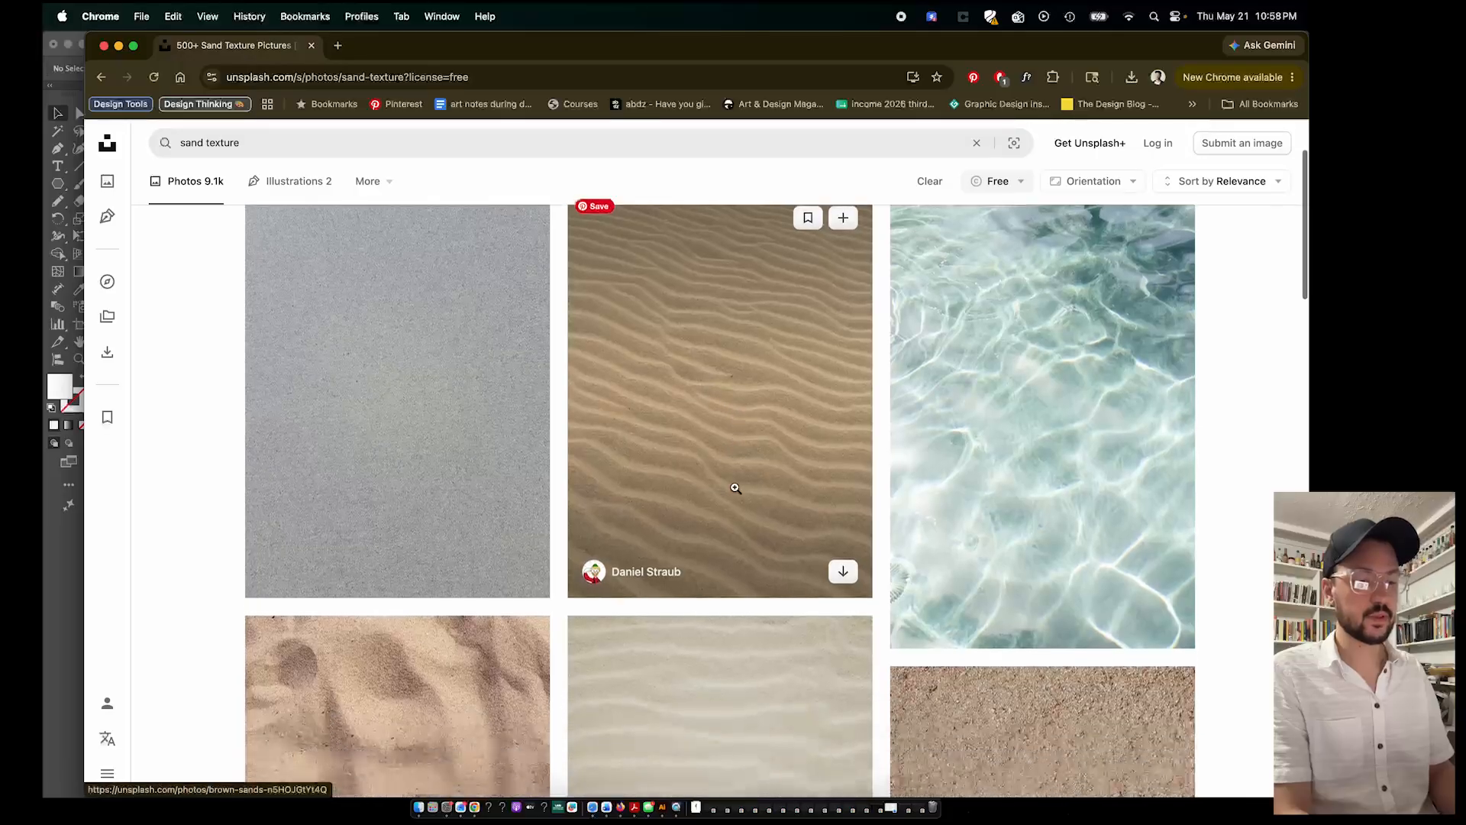
Switch to Finder and place the downloaded sand photo from the p2 folder onto the poster in Illustrator
{"action": "scroll", "coordinate": [702, 496], "scroll_direction": "up", "scroll_amount": 5}
{"action": "scroll", "coordinate": [700, 516], "scroll_direction": "down", "scroll_amount": 2}
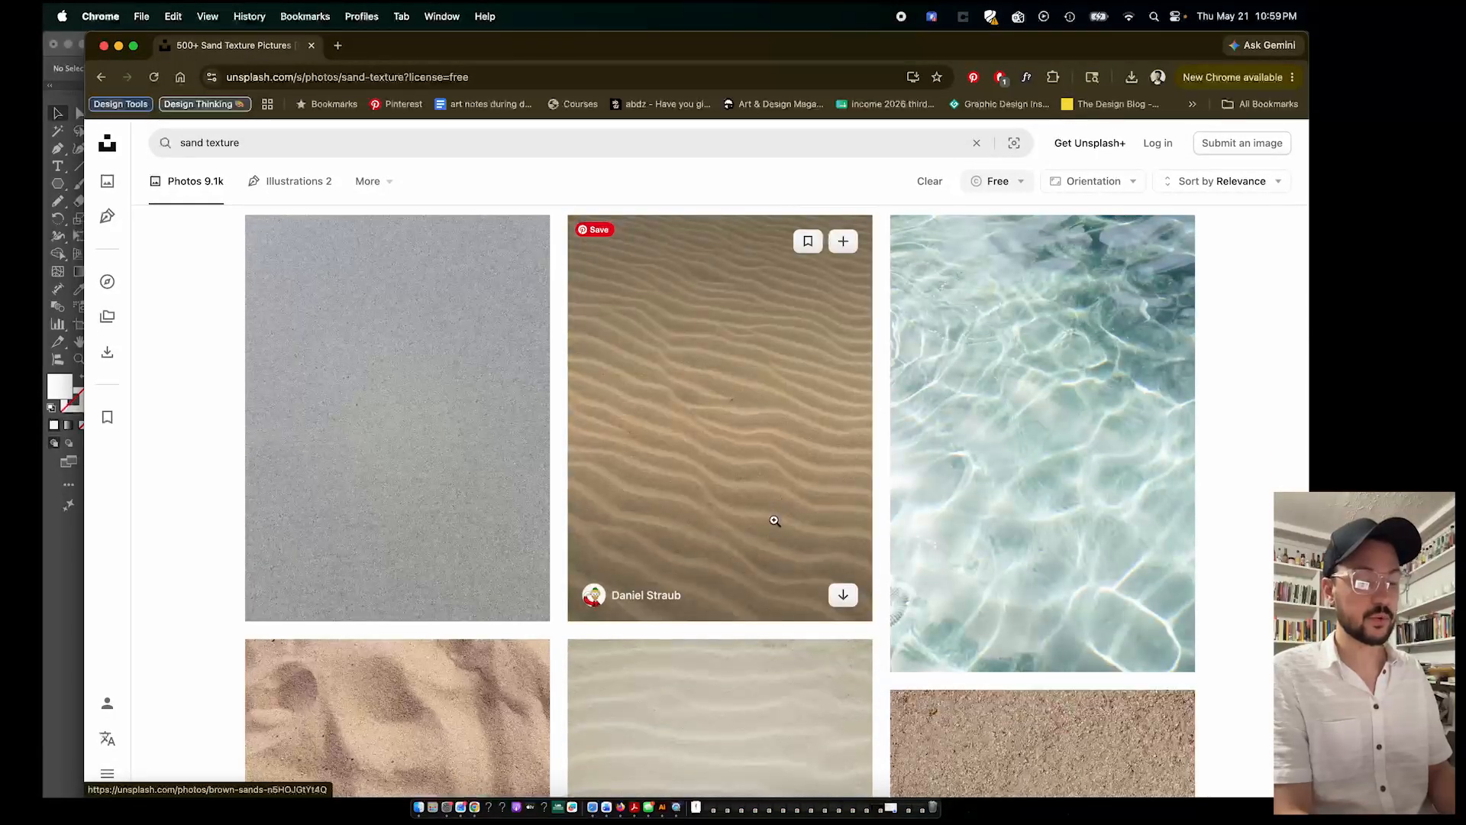
{"action": "left_click", "coordinate": [662, 808]}
{"action": "left_click", "coordinate": [419, 808]}
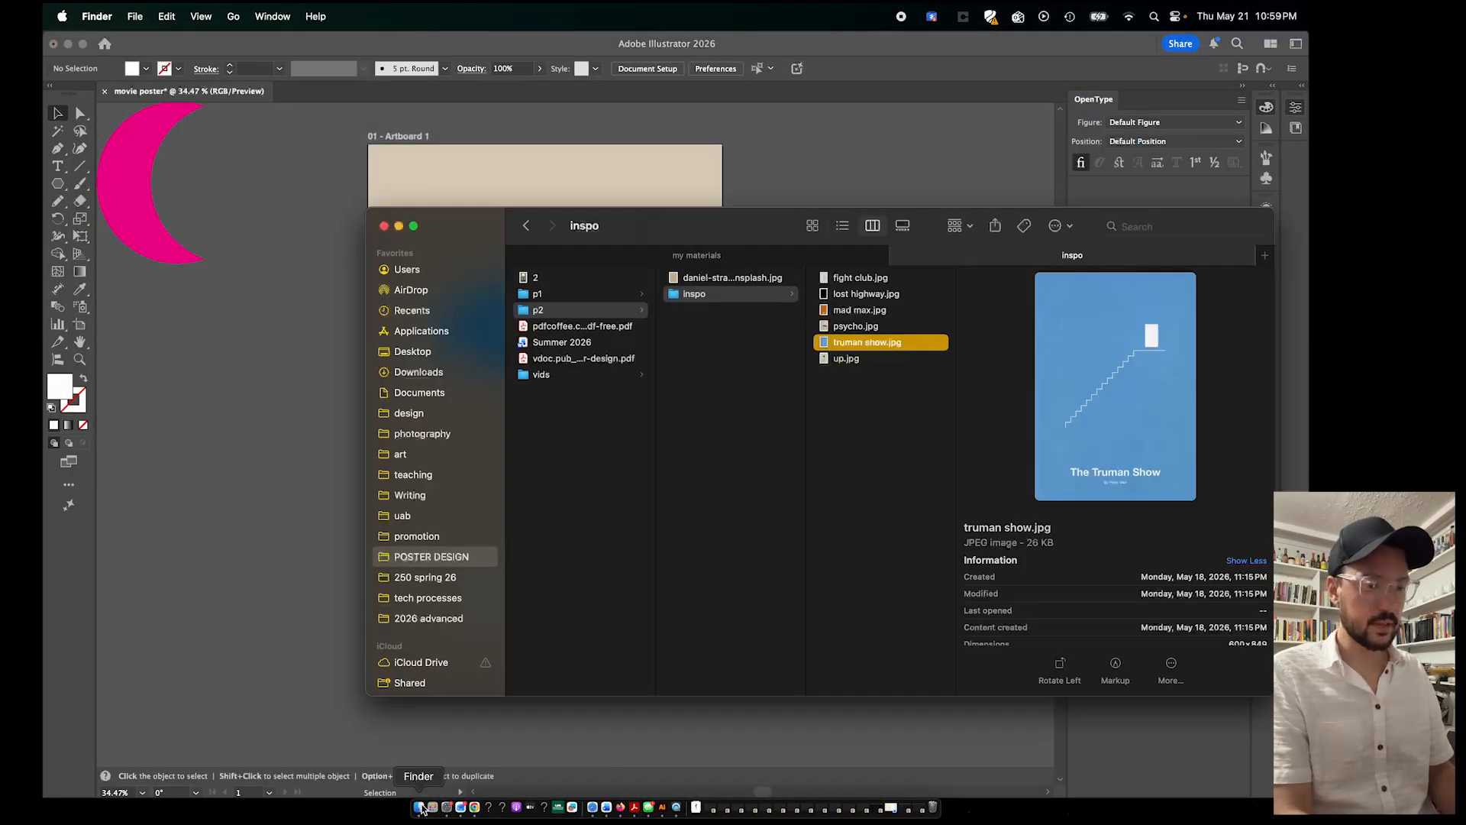
{"action": "left_click", "coordinate": [748, 280]}
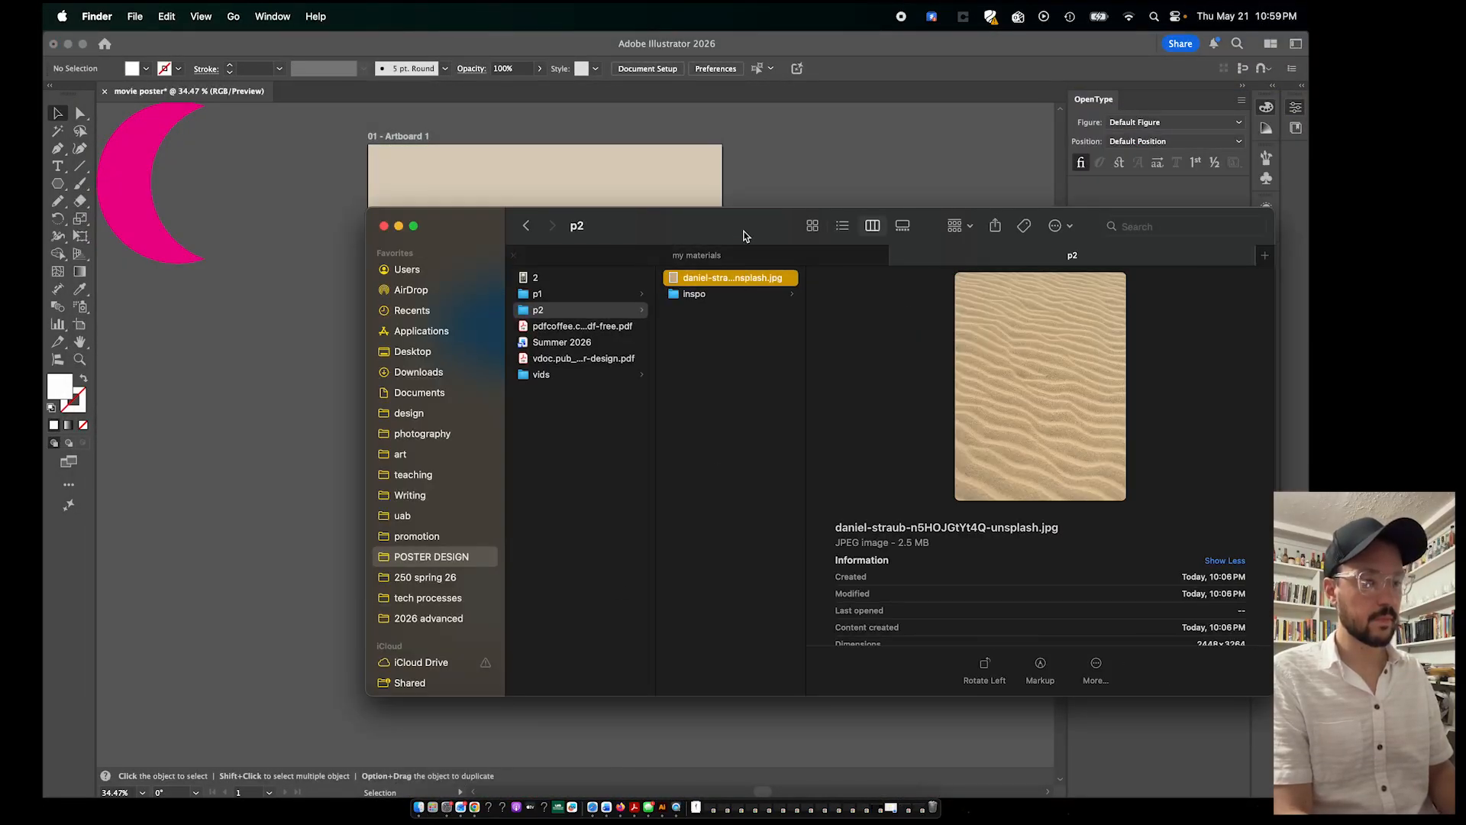
{"action": "left_click_drag", "start_coordinate": [744, 231], "coordinate": [490, 463]}
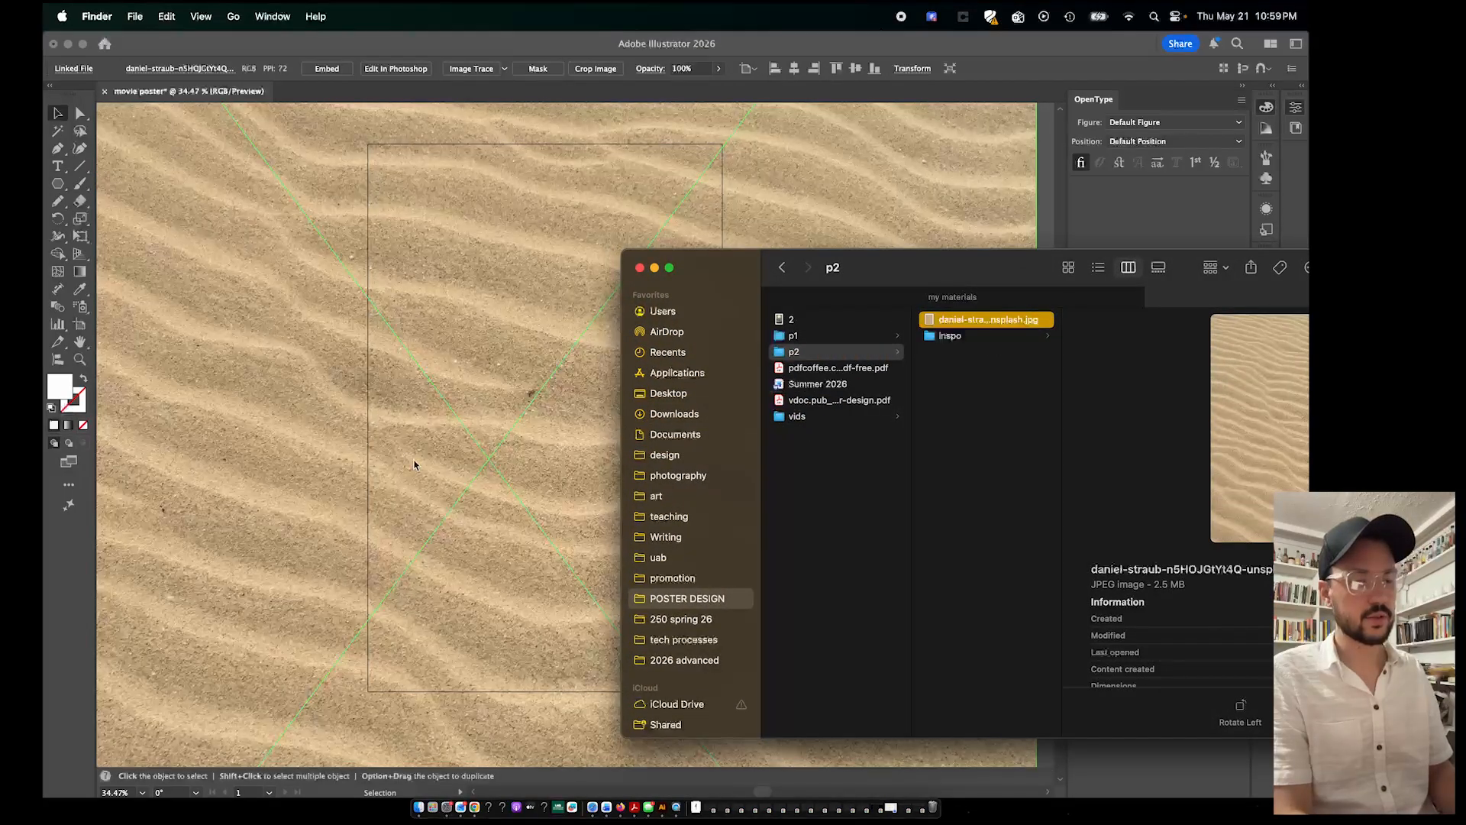
{"action": "left_click", "coordinate": [340, 451]}
Align the sand photo with the artboard's upper-left corner and scale it to about 10.99 by 17.01 in to cover the artboard
{"action": "scroll", "coordinate": [340, 451], "scroll_direction": "down", "scroll_amount": 6}
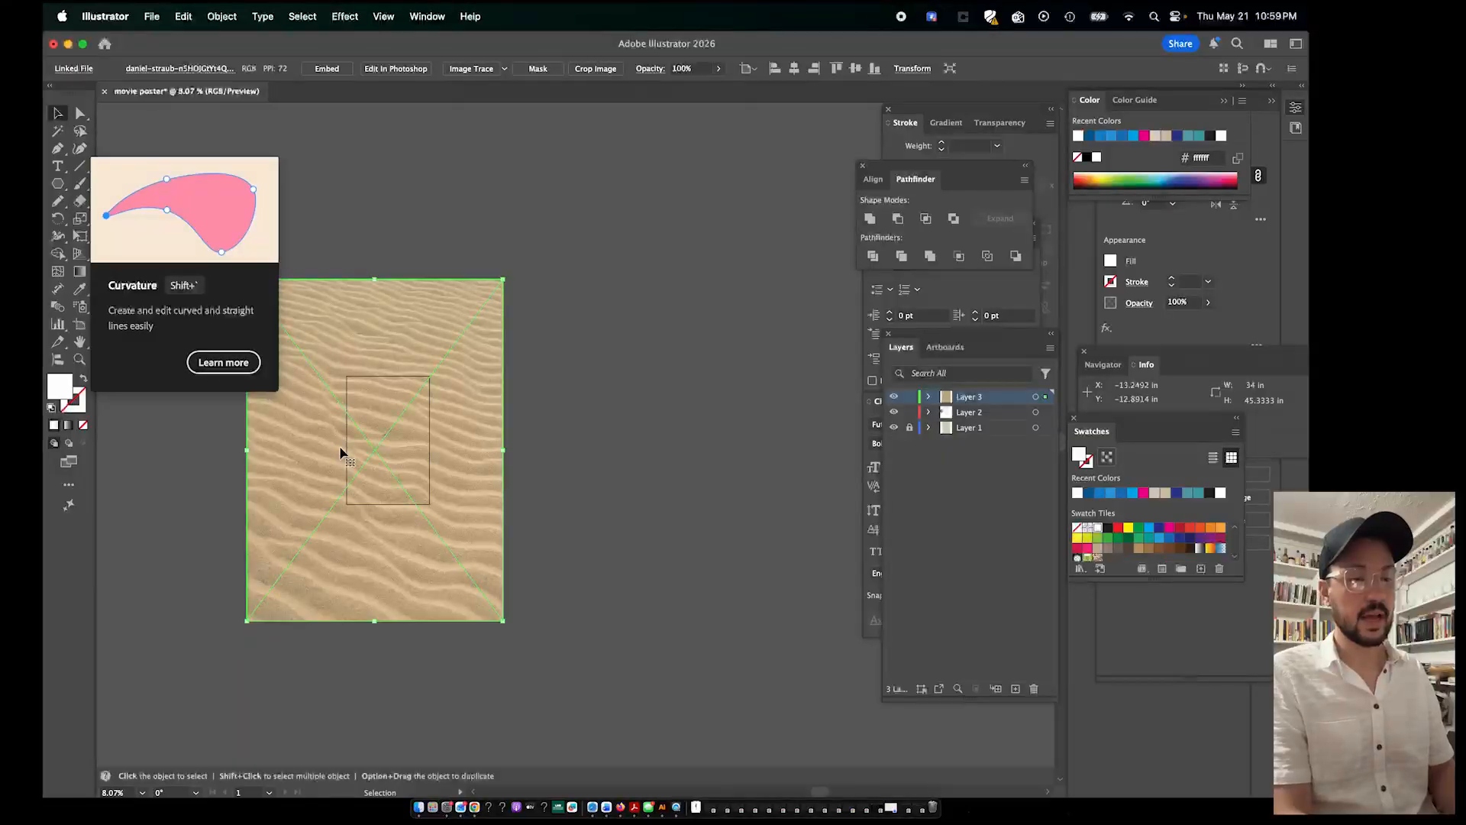
{"action": "left_click_drag", "start_coordinate": [437, 353], "coordinate": [517, 448]}
{"action": "scroll", "coordinate": [359, 469], "scroll_direction": "up", "scroll_amount": 3}
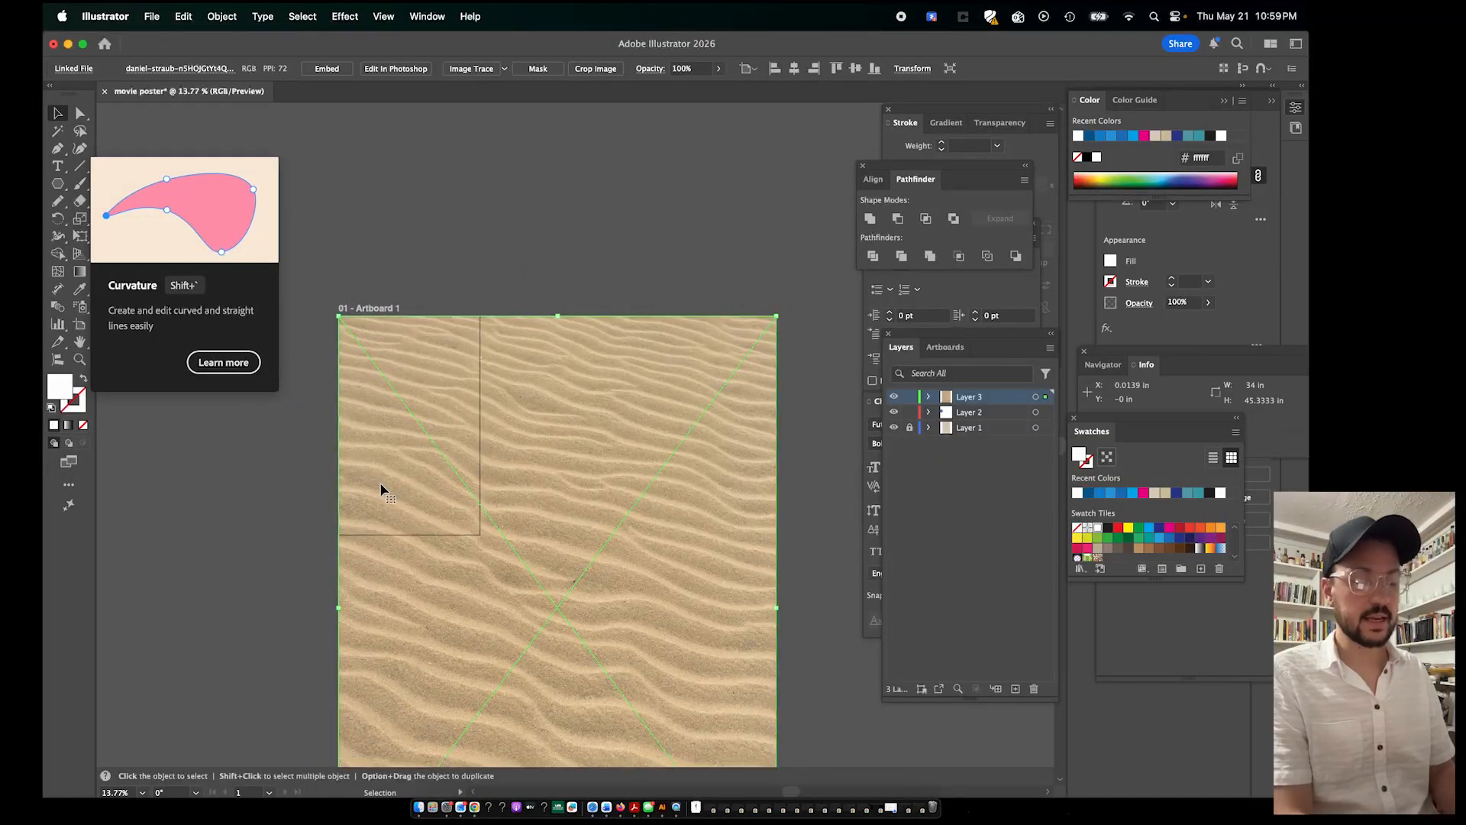
{"action": "scroll", "coordinate": [381, 488], "scroll_direction": "down", "scroll_amount": 2}
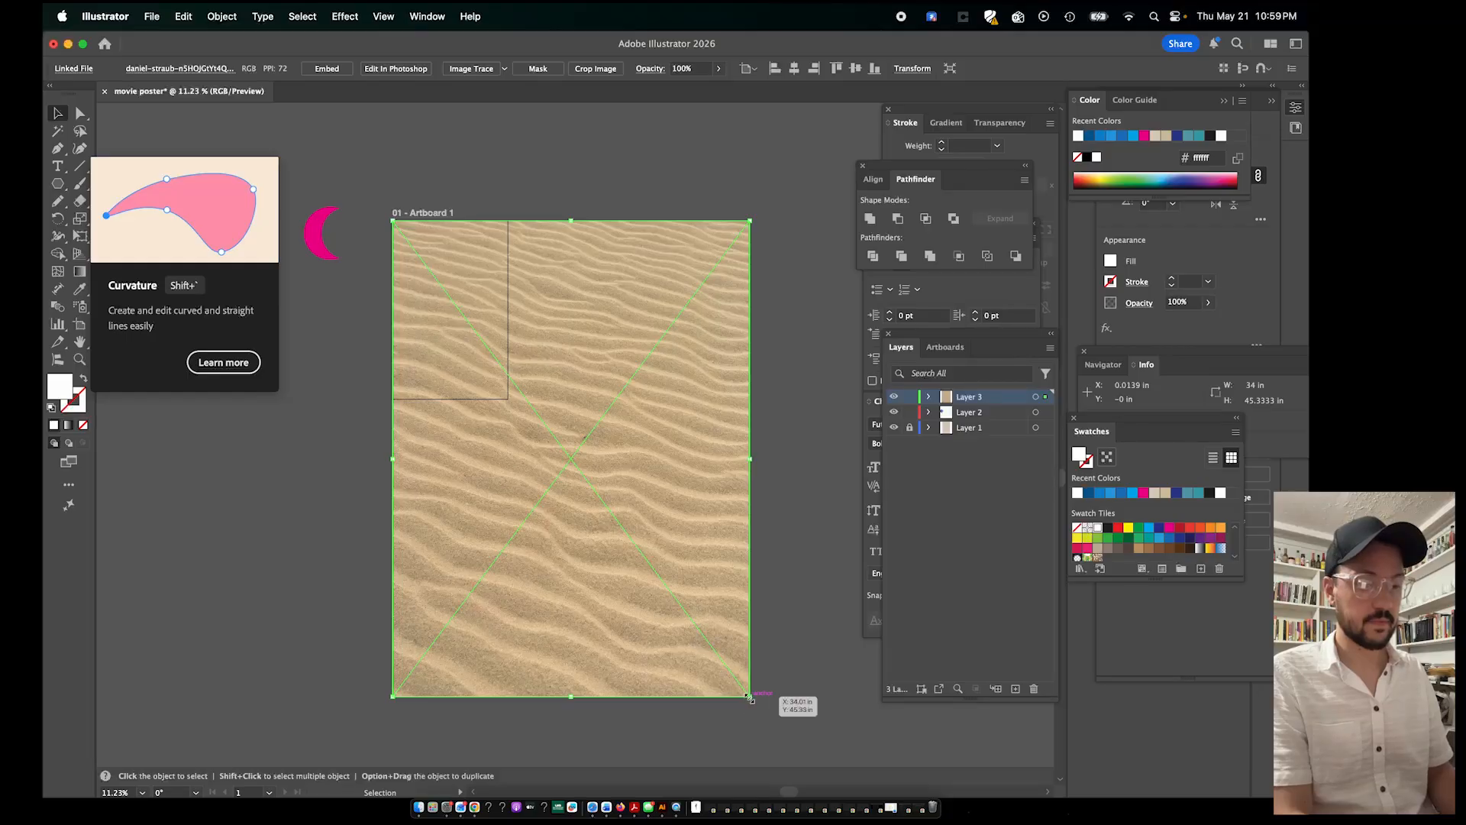
{"action": "left_click_drag", "start_coordinate": [748, 696], "coordinate": [510, 404]}
{"action": "left_click", "coordinate": [610, 322]}
{"action": "scroll", "coordinate": [470, 328], "scroll_direction": "up", "scroll_amount": 3}
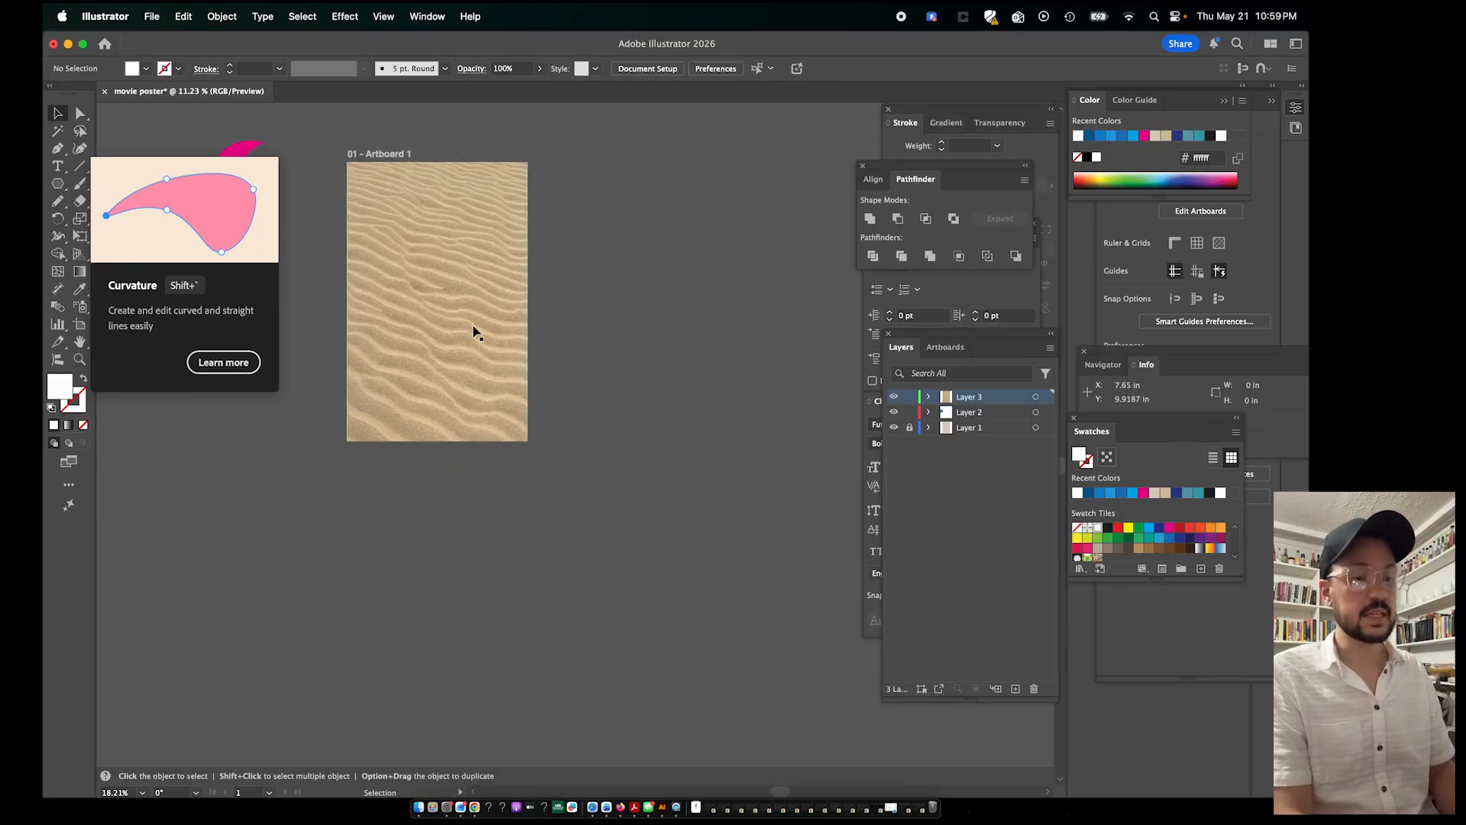
{"action": "scroll", "coordinate": [474, 331], "scroll_direction": "up", "scroll_amount": 4}
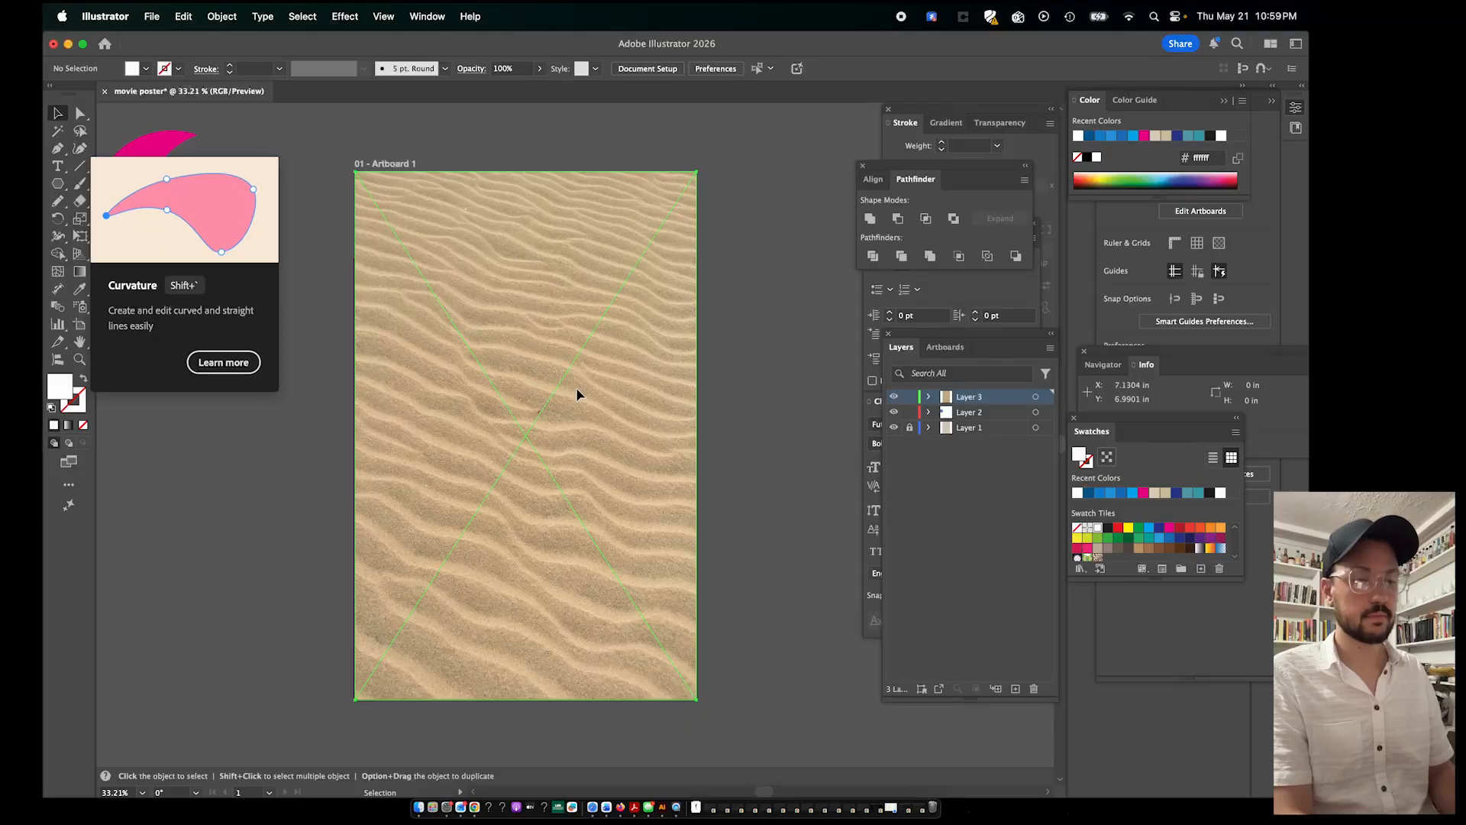
Select the sand photo covering the poster and bring up its transparency settings
{"action": "left_click", "coordinate": [578, 394]}
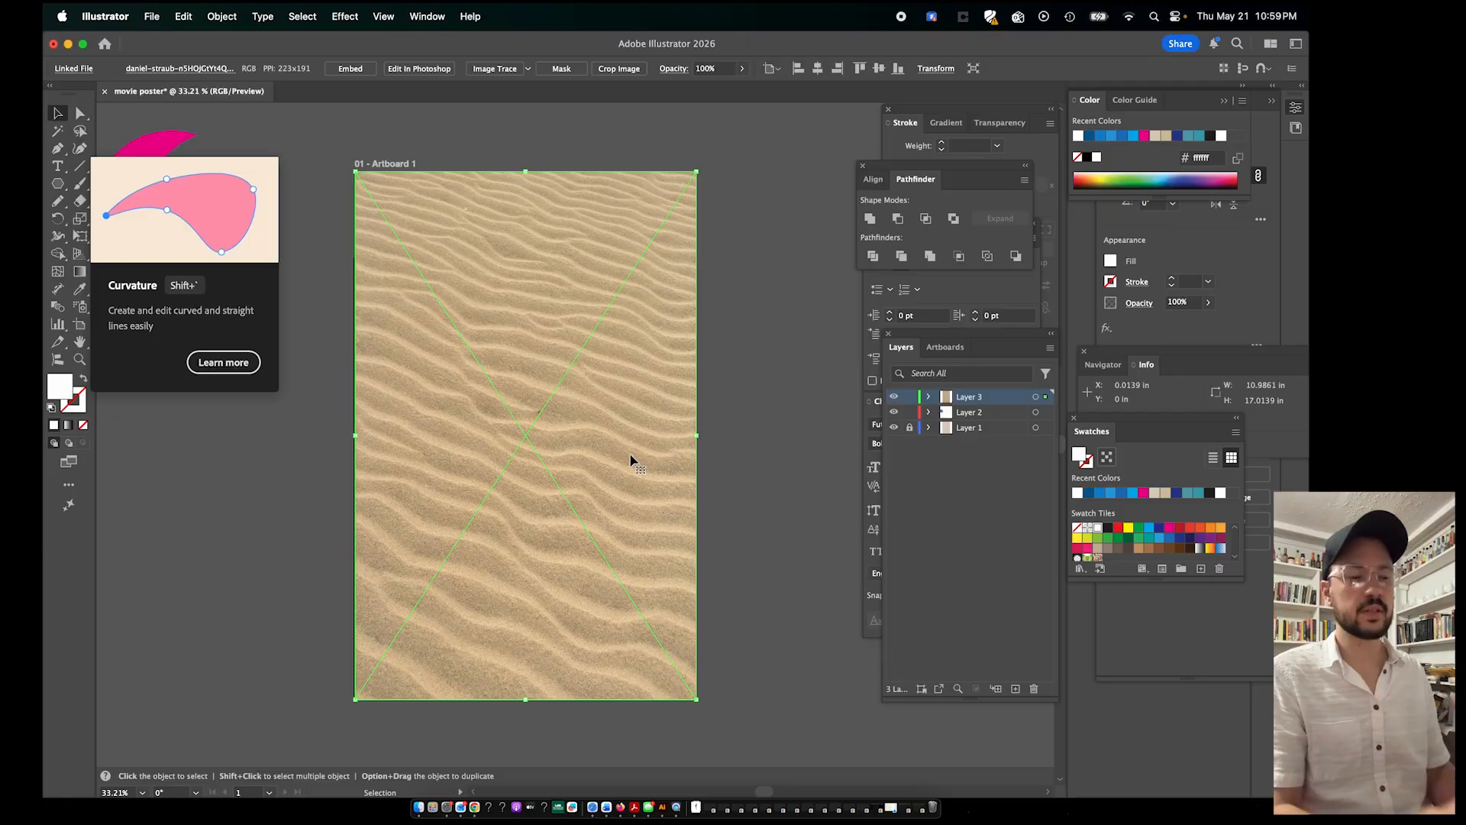
{"action": "left_click", "coordinate": [772, 443]}
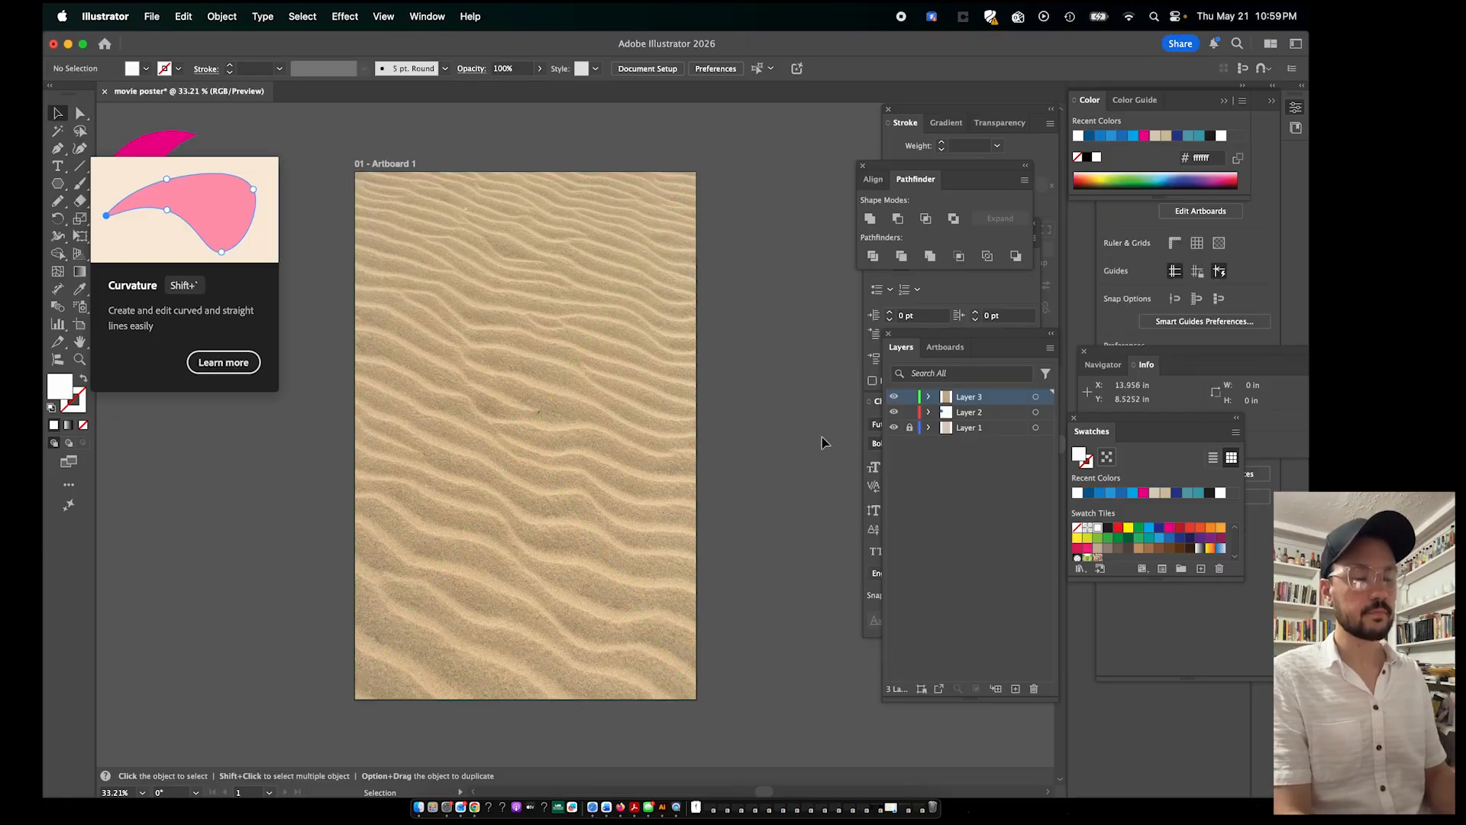
{"action": "left_click", "coordinate": [638, 417]}
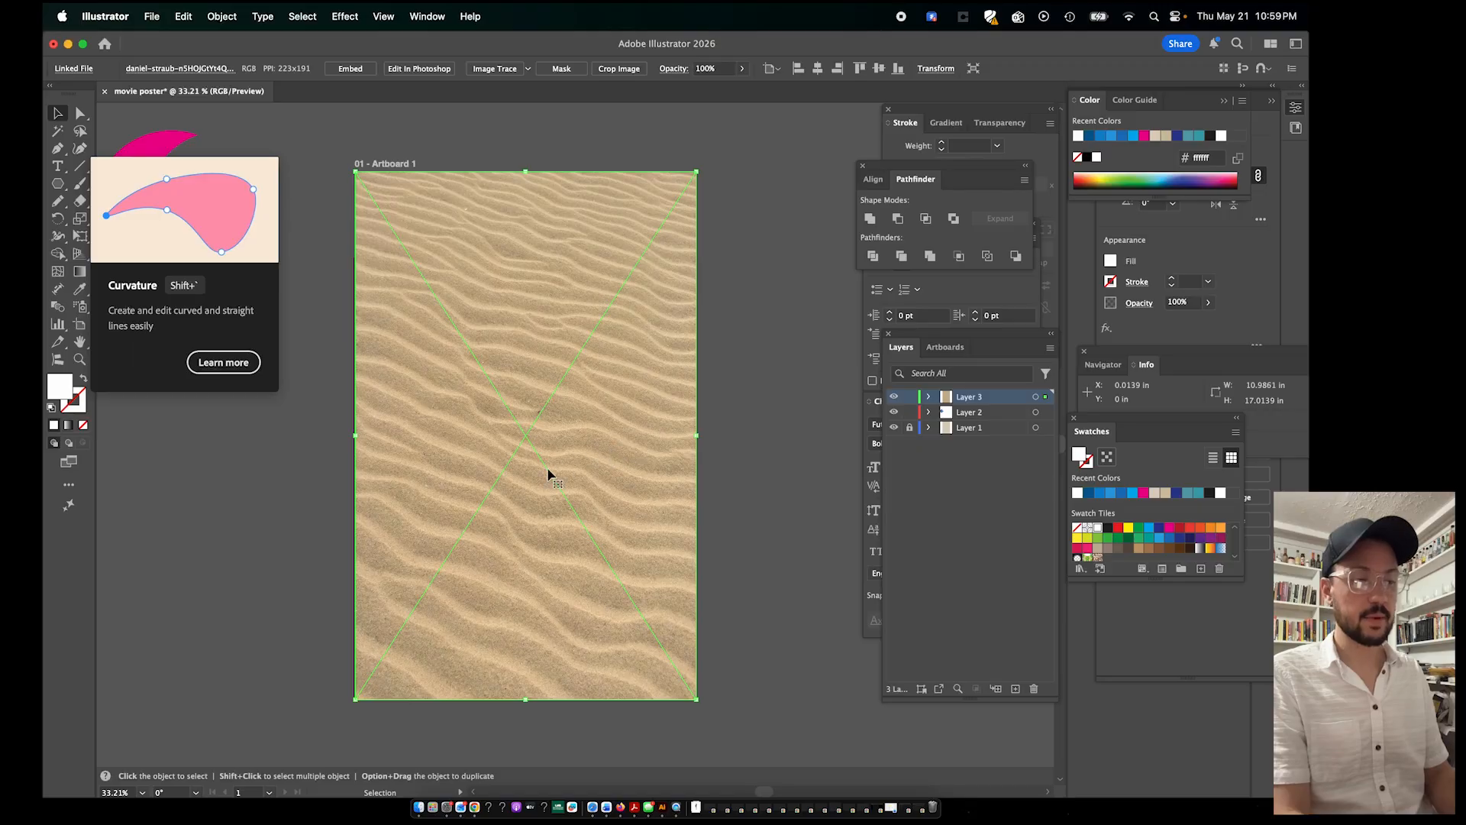
{"action": "left_click", "coordinate": [992, 123]}
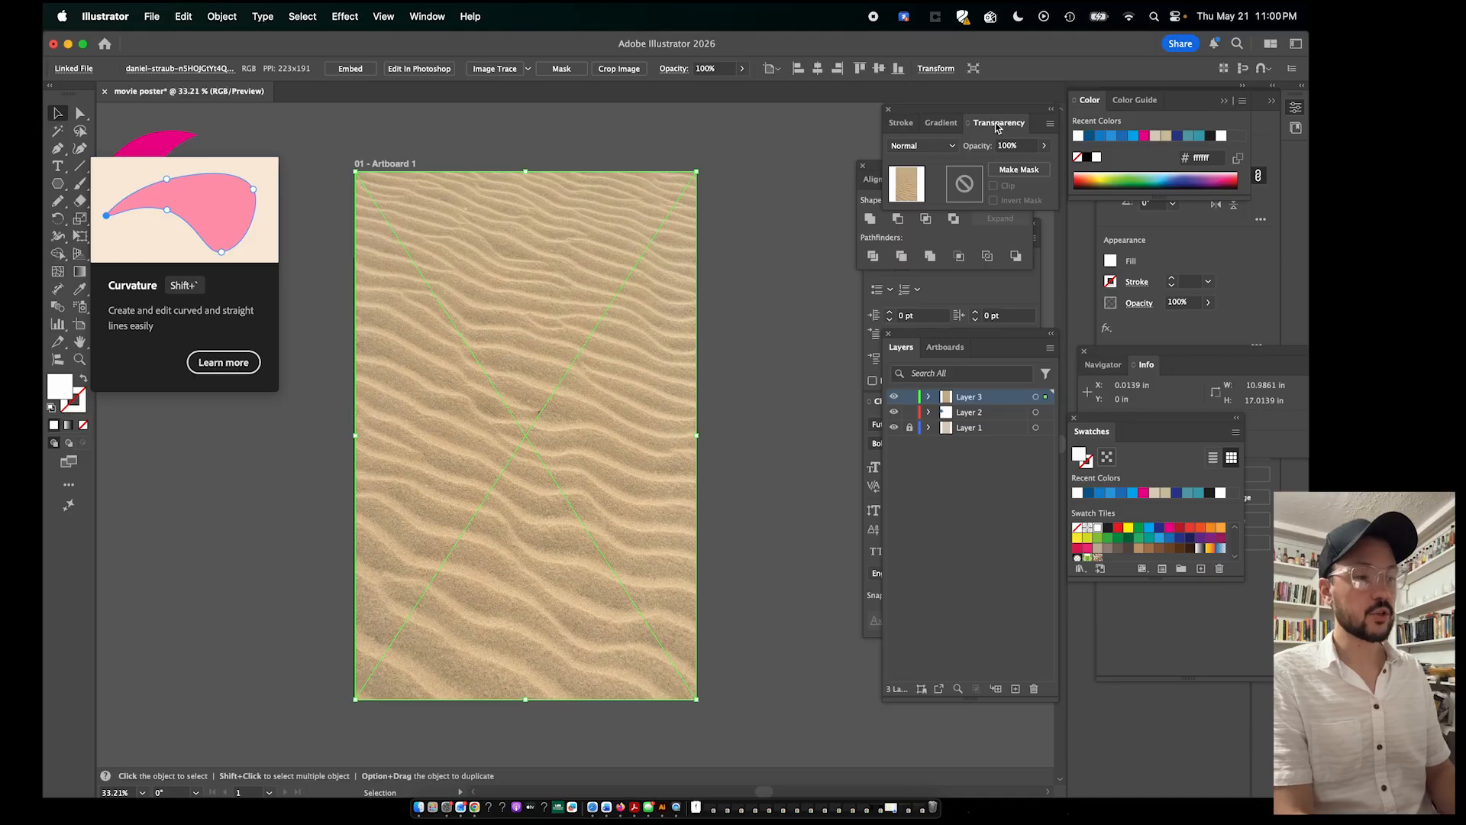
Hide the Transparency panel and show it again
{"action": "left_click", "coordinate": [427, 17]}
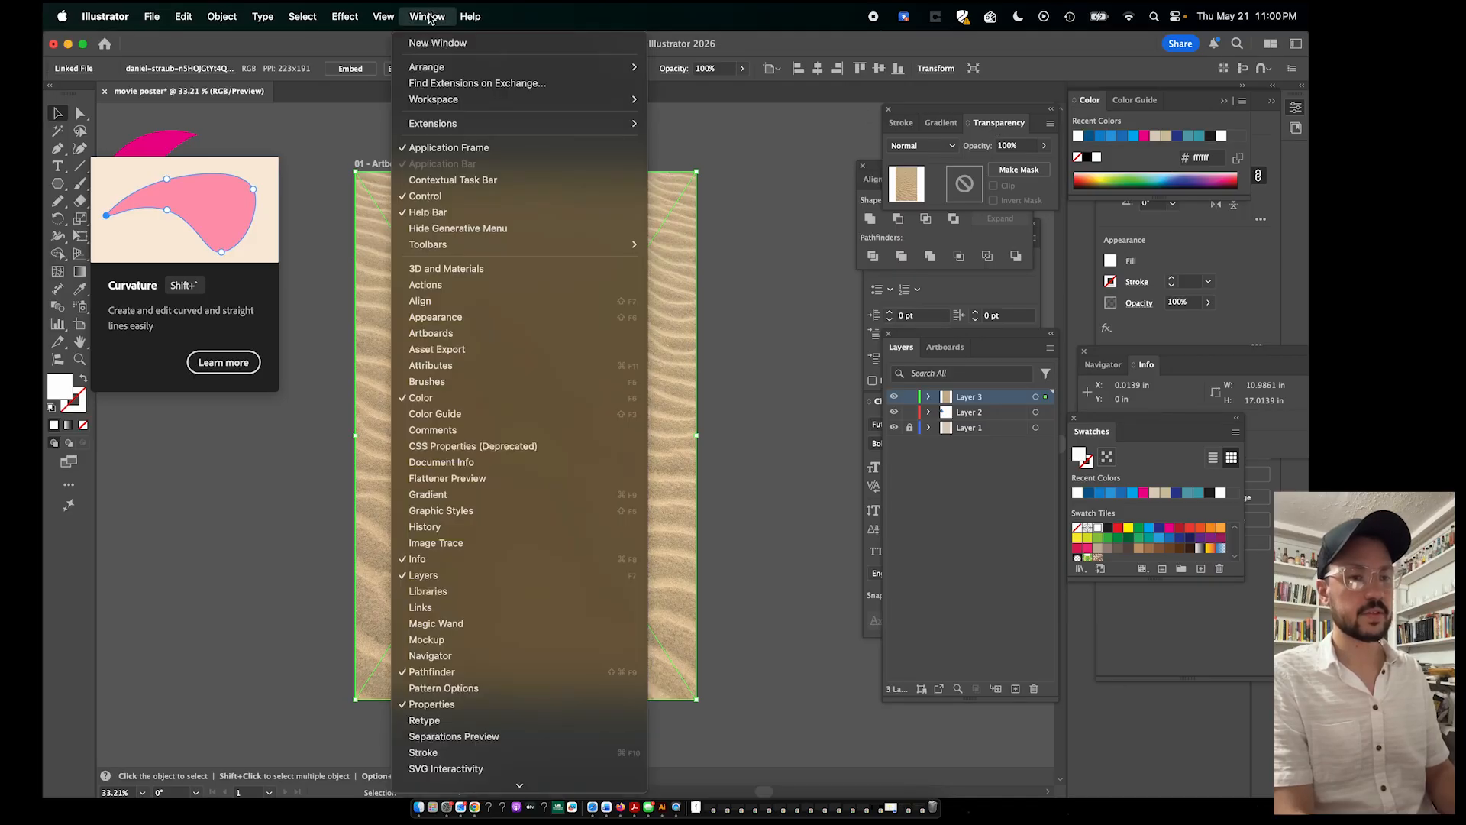
{"action": "scroll", "coordinate": [485, 539], "scroll_direction": "down", "scroll_amount": 3}
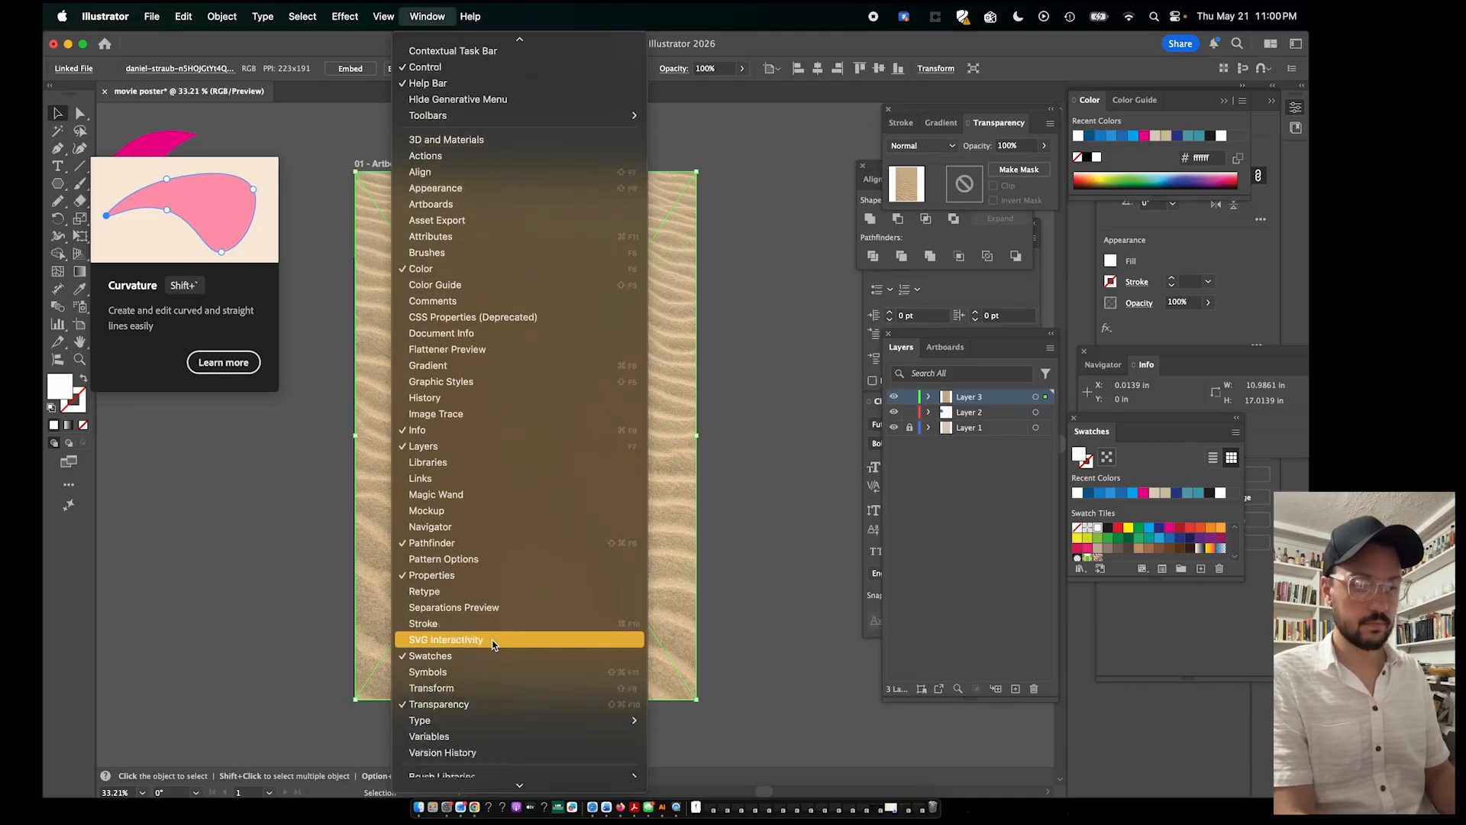
{"action": "left_click", "coordinate": [450, 704]}
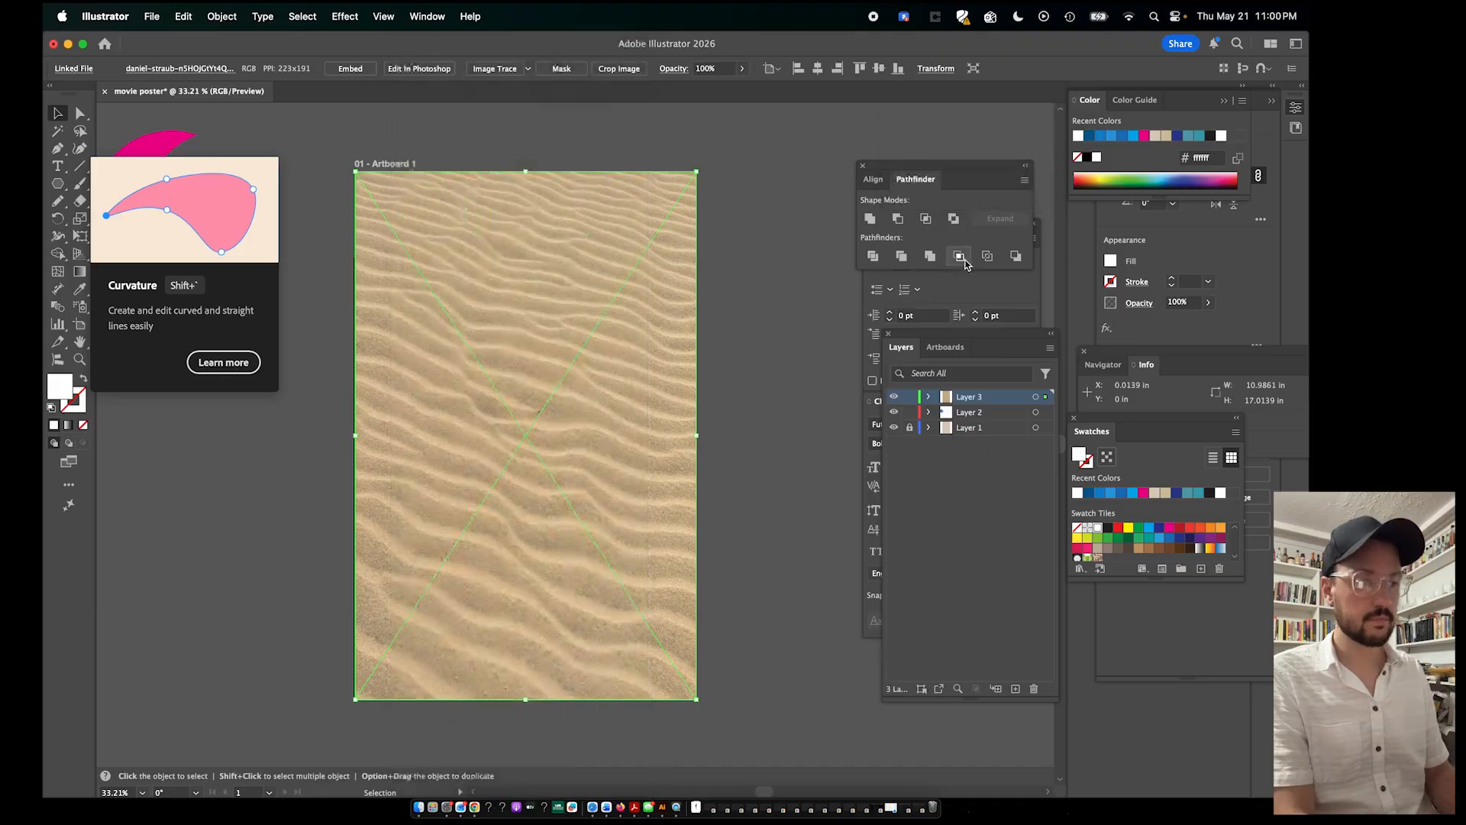
{"action": "left_click", "coordinate": [419, 28]}
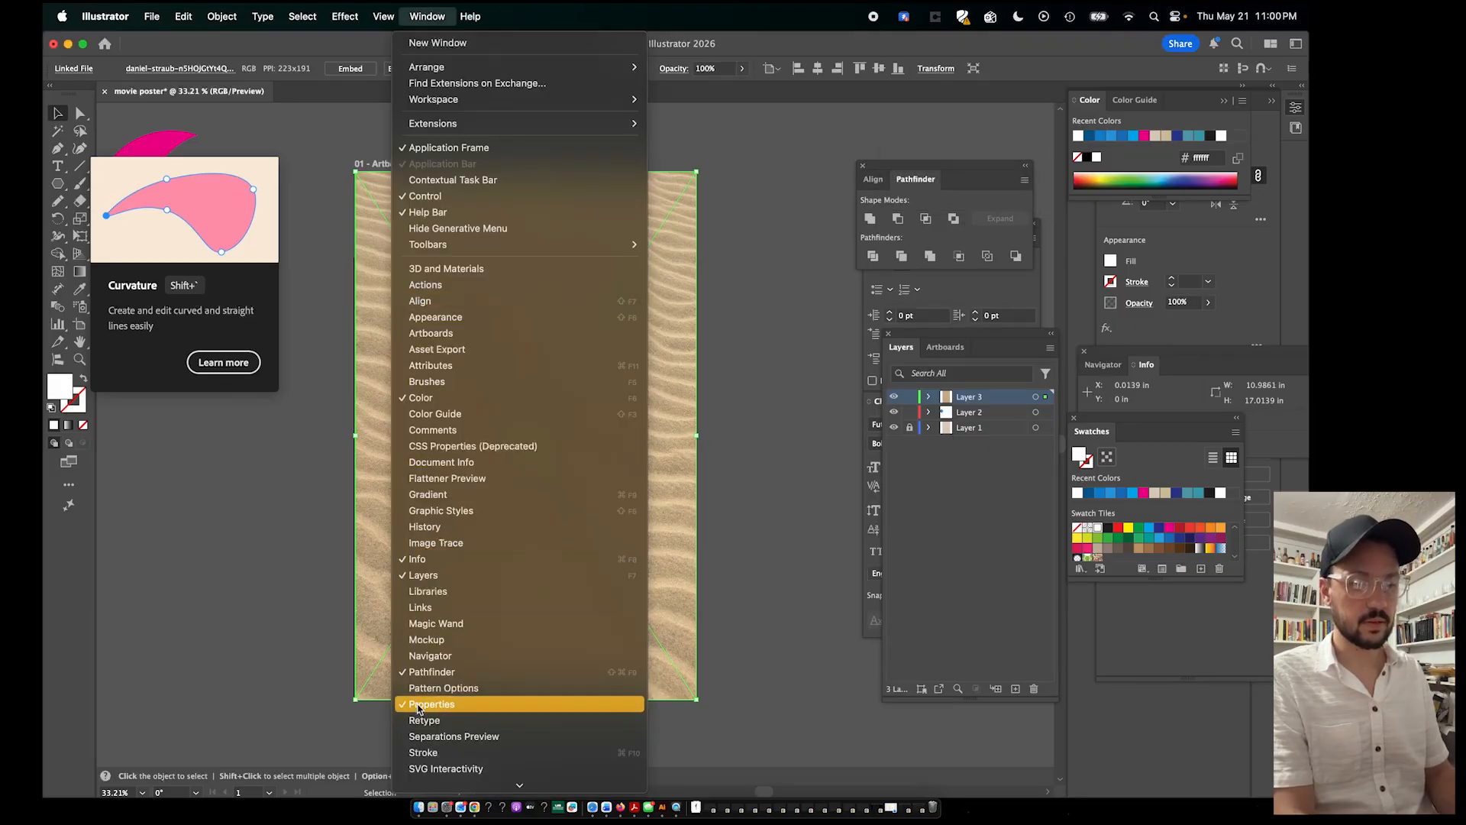
{"action": "scroll", "coordinate": [445, 714], "scroll_direction": "down", "scroll_amount": 3}
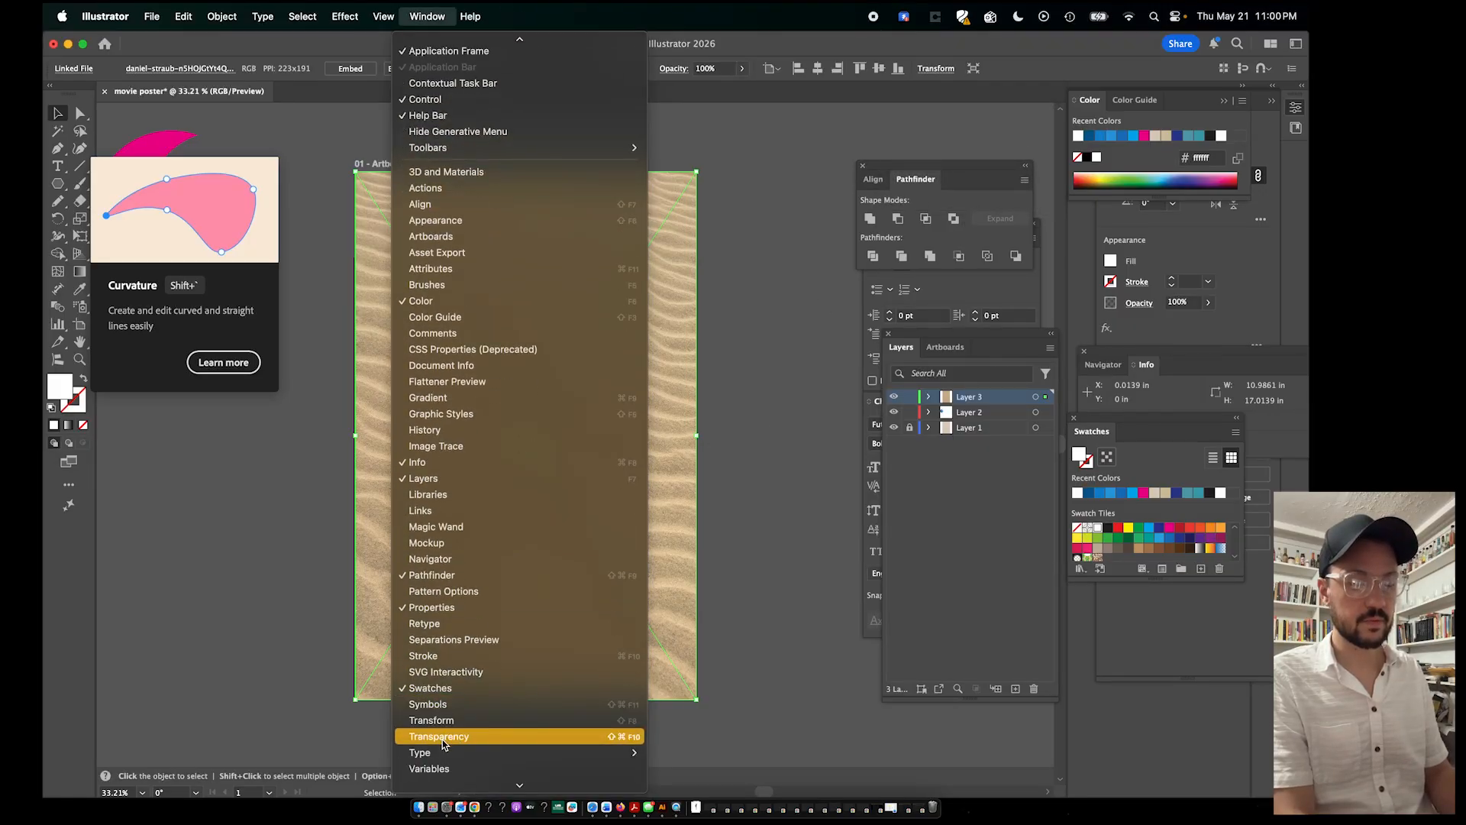
{"action": "left_click", "coordinate": [442, 737]}
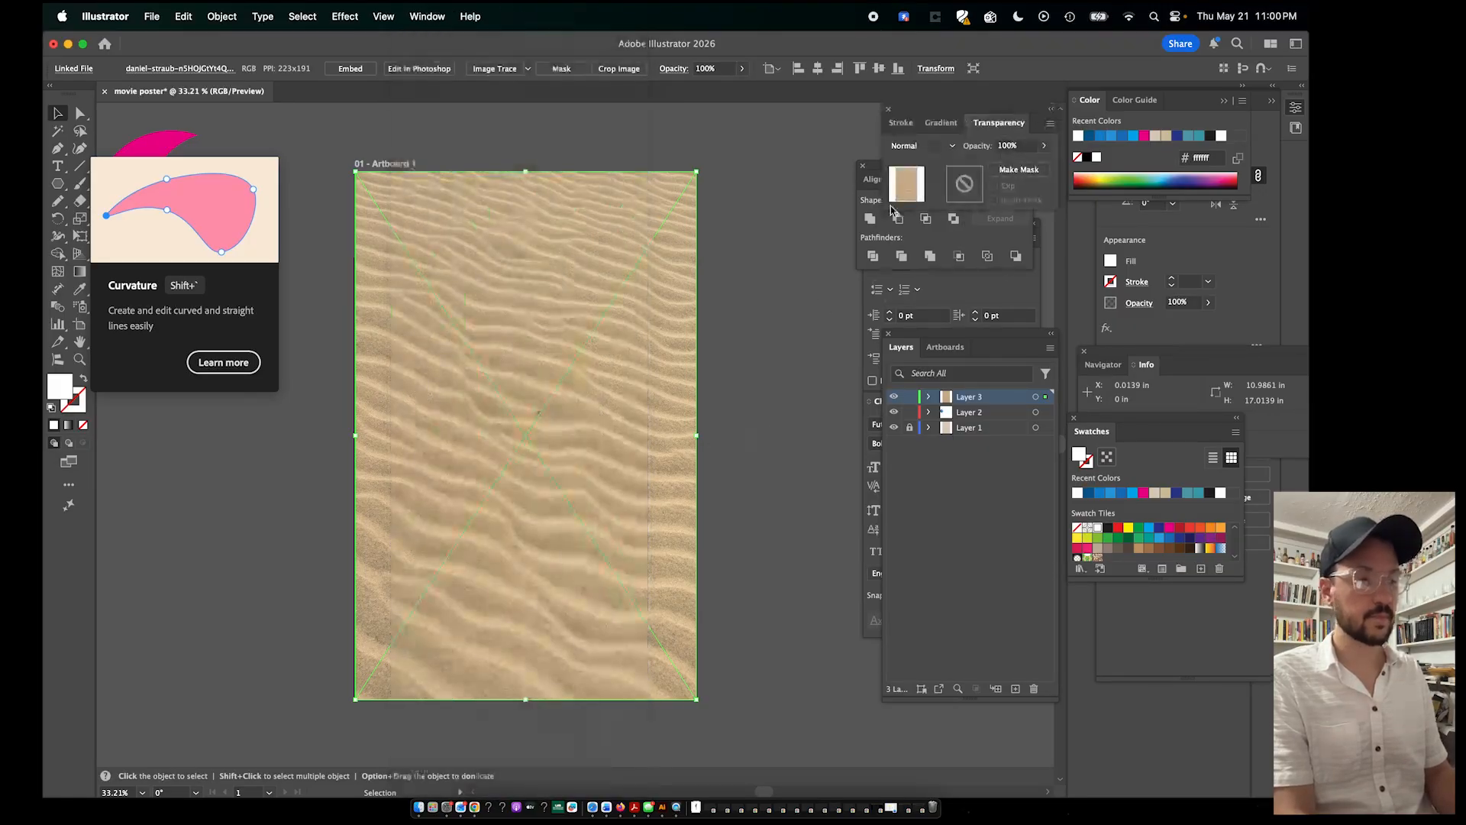
Try the Multiply, Screen, Overlay, Soft Light and Hard Light blending modes on the sand photo, returning to Overlay
{"action": "left_click", "coordinate": [914, 147]}
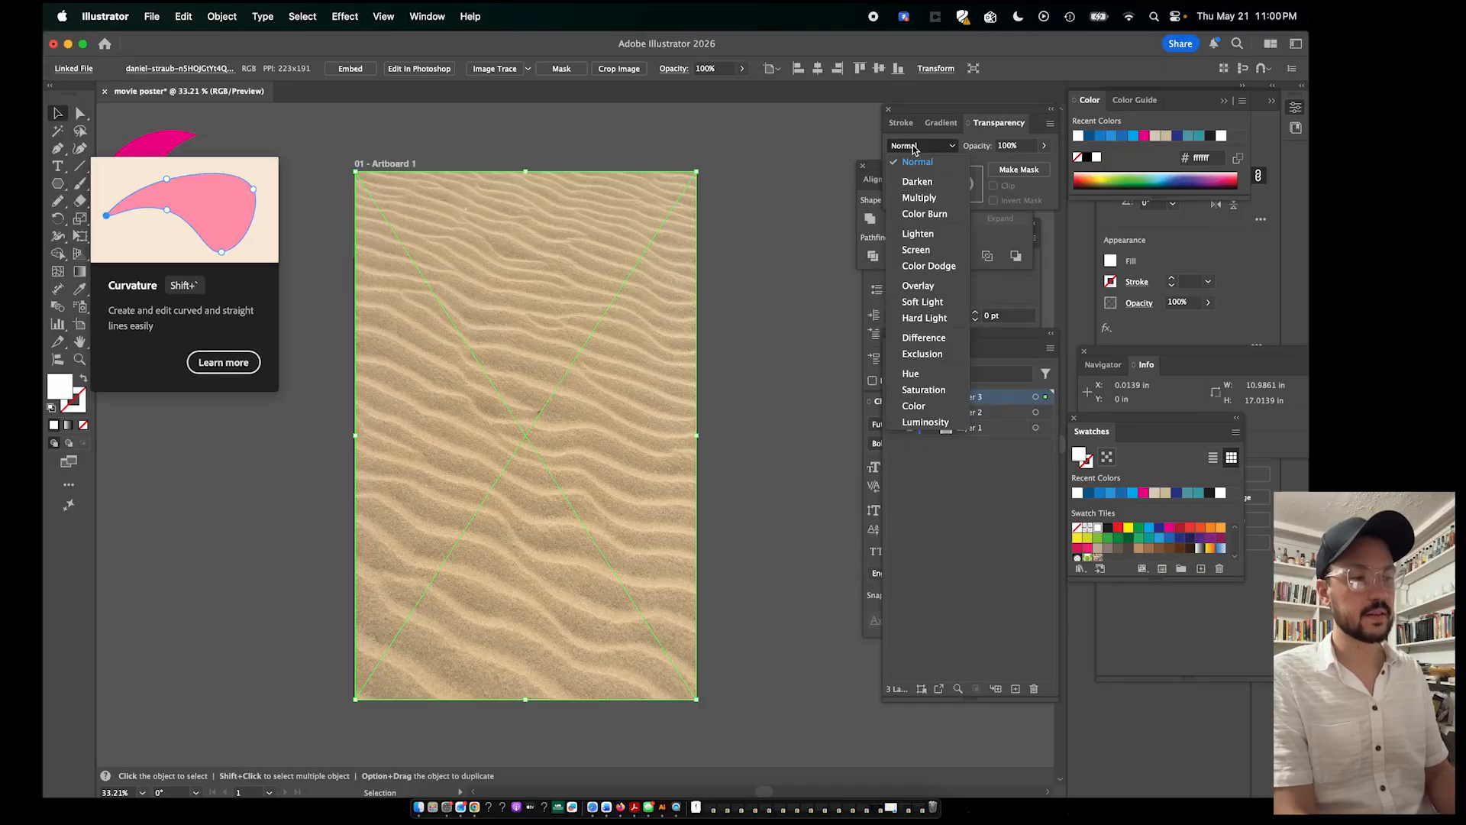
{"action": "left_click", "coordinate": [920, 197]}
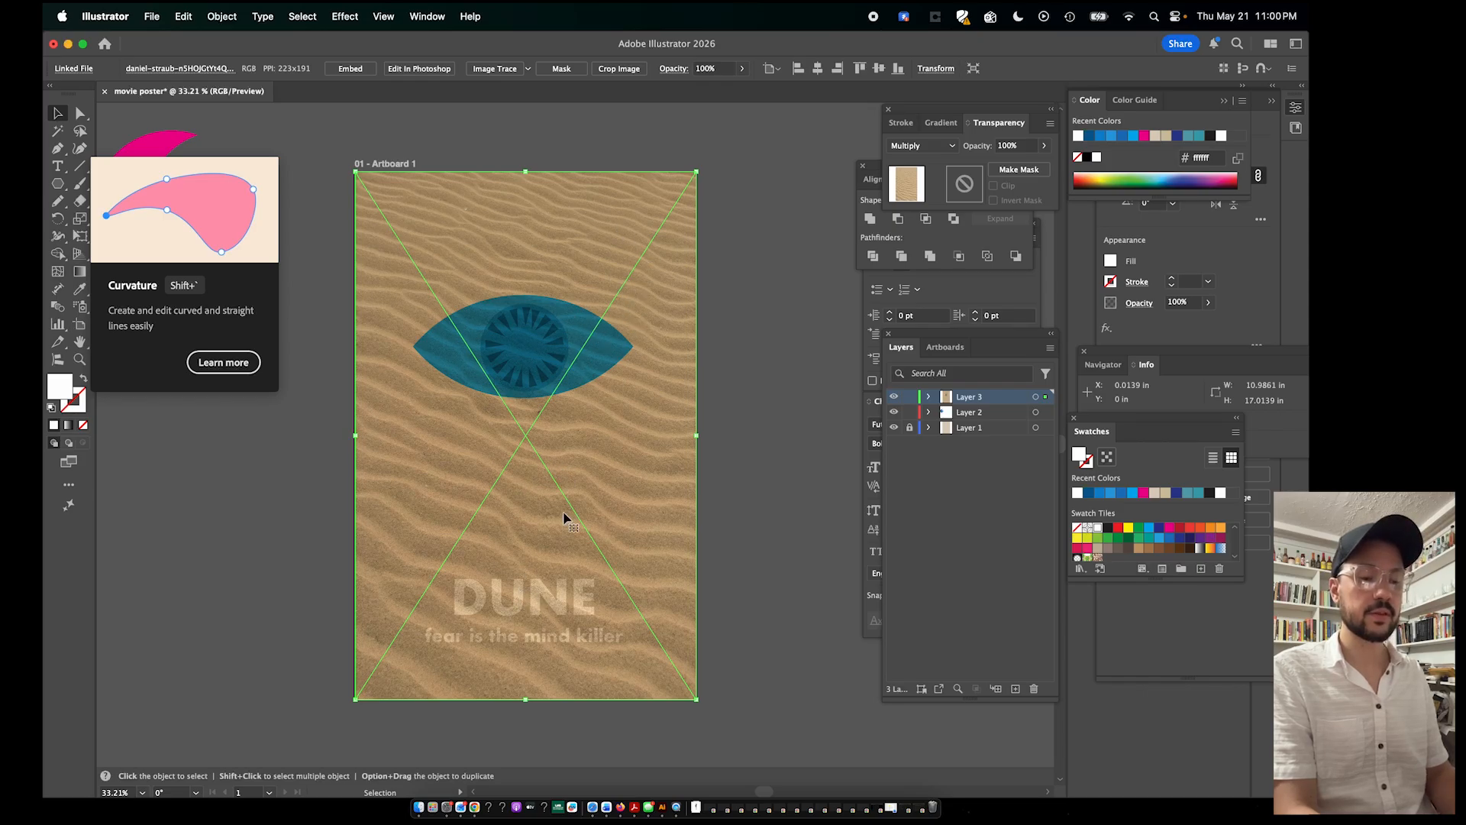
{"action": "left_click", "coordinate": [922, 145]}
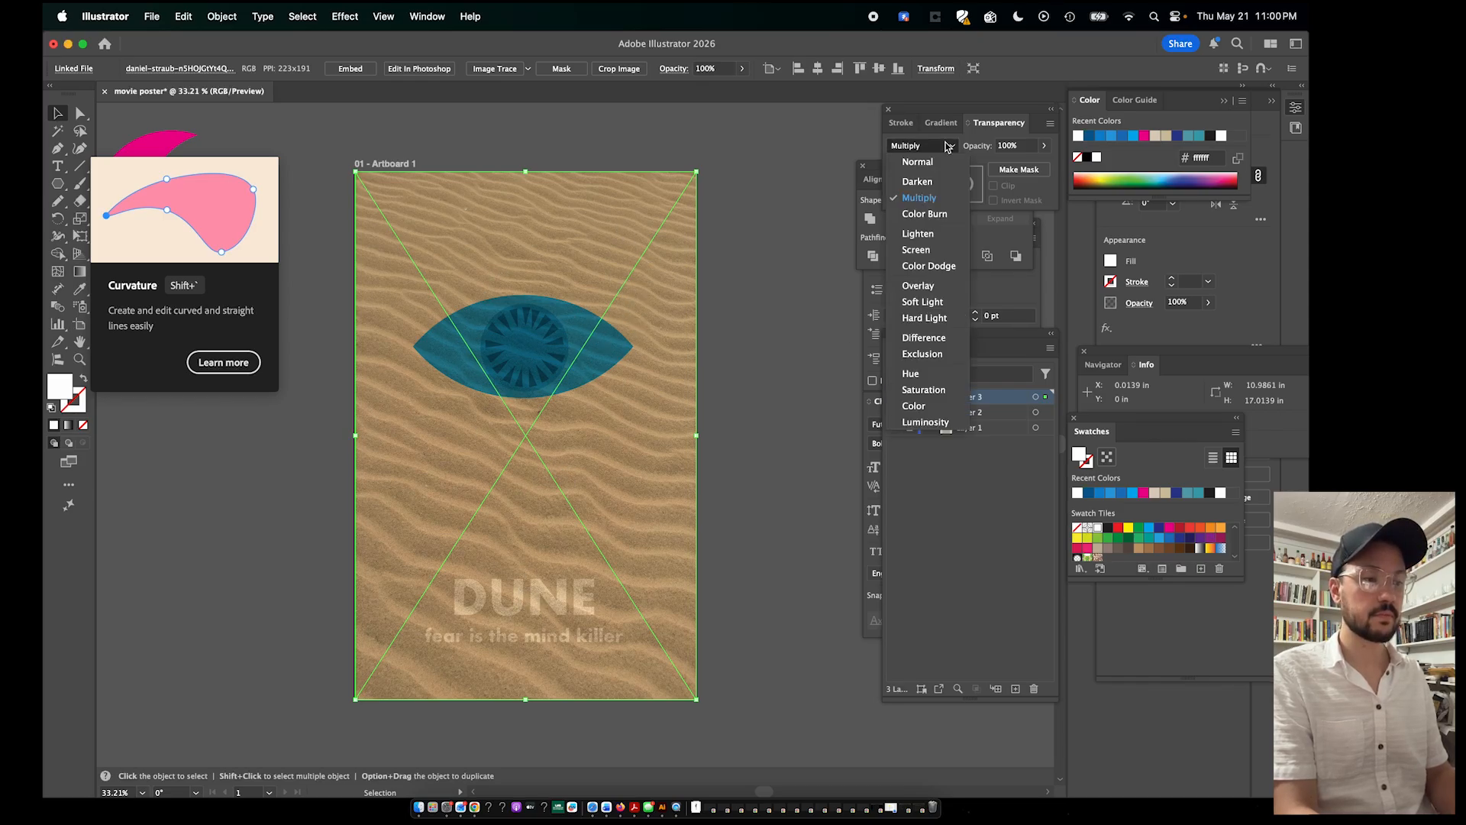
{"action": "left_click", "coordinate": [920, 250]}
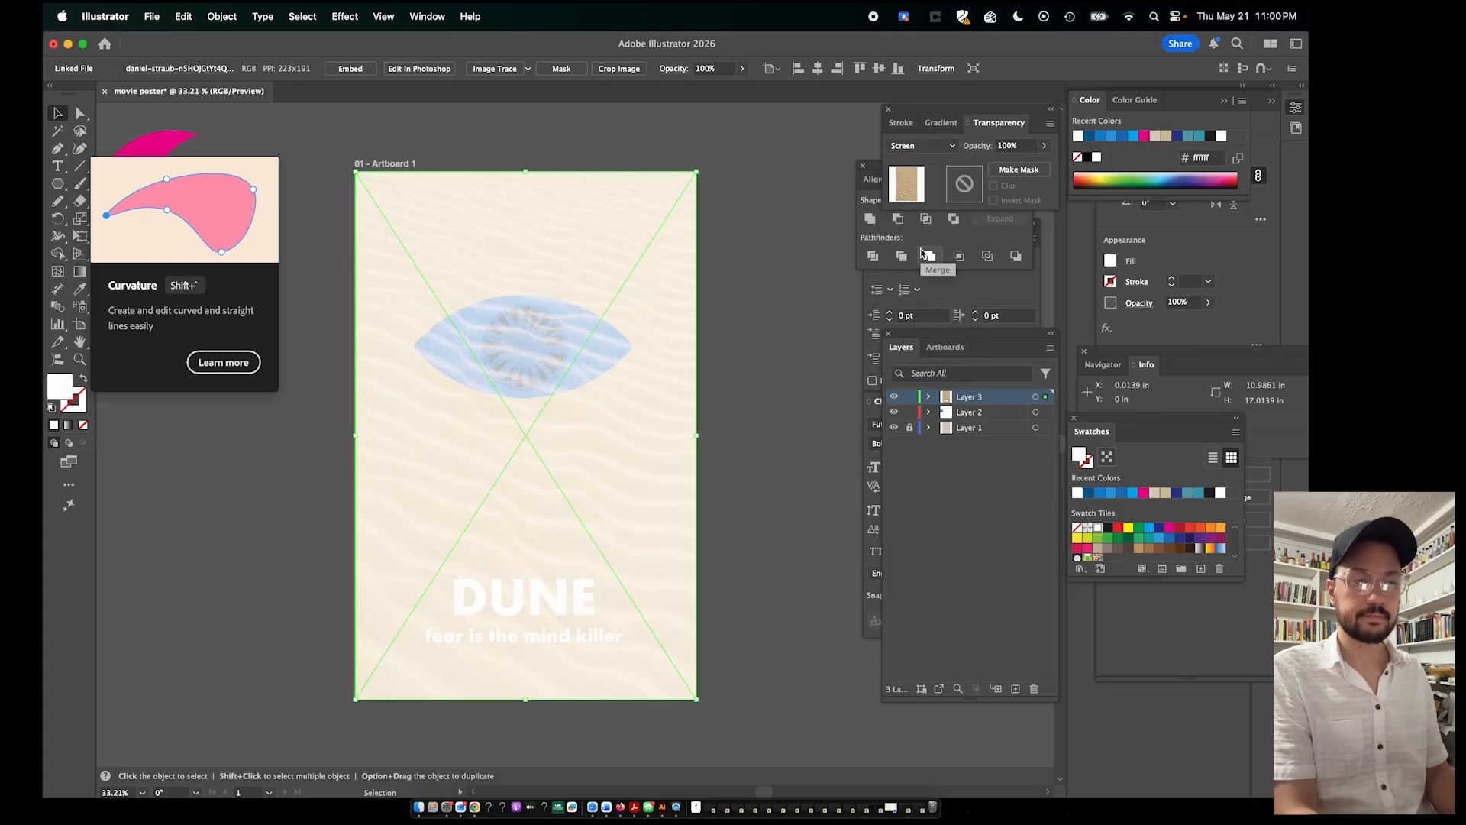
{"action": "left_click", "coordinate": [940, 146]}
{"action": "left_click", "coordinate": [927, 287]}
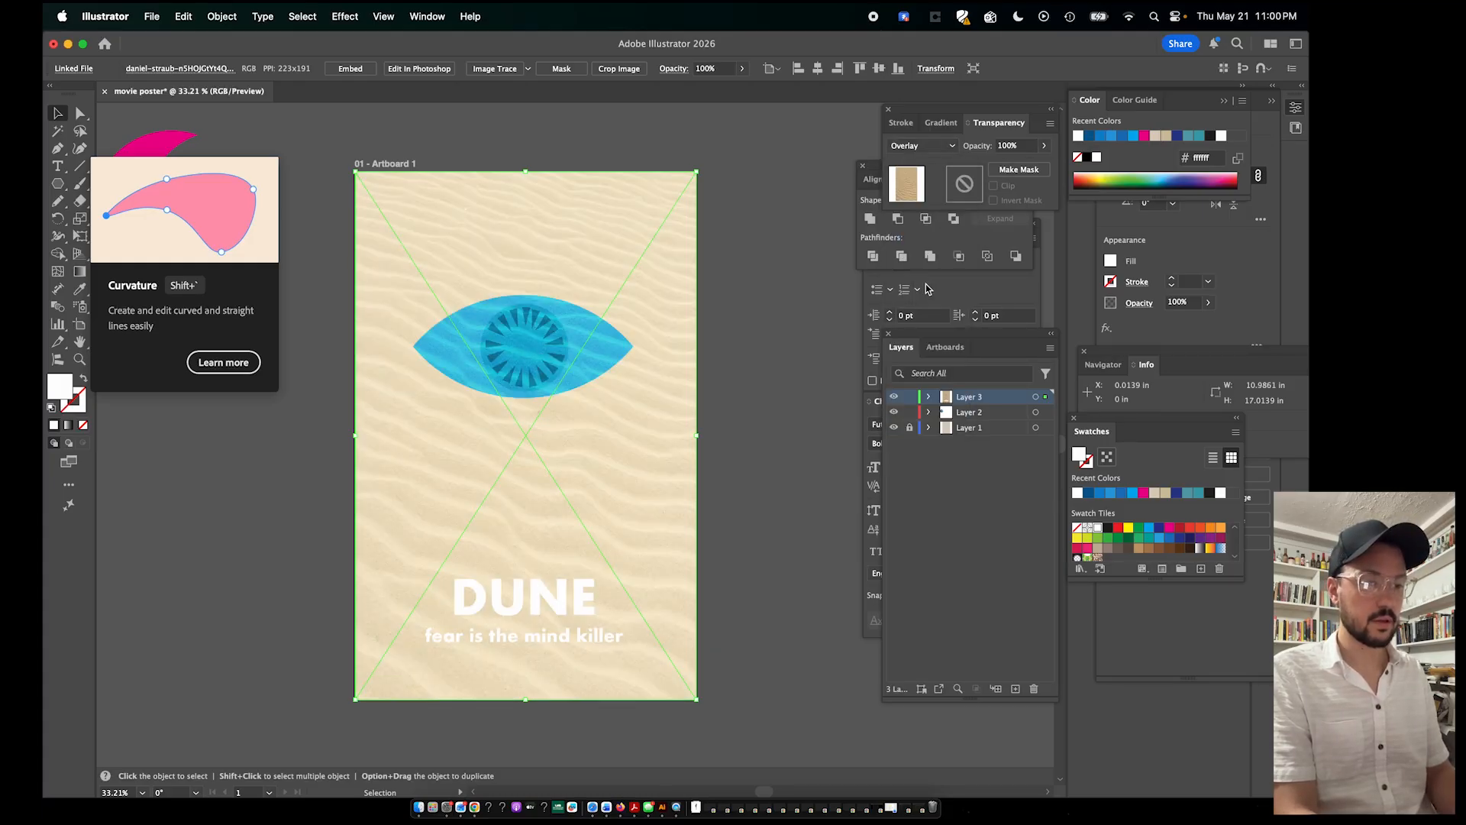
{"action": "left_click", "coordinate": [926, 145]}
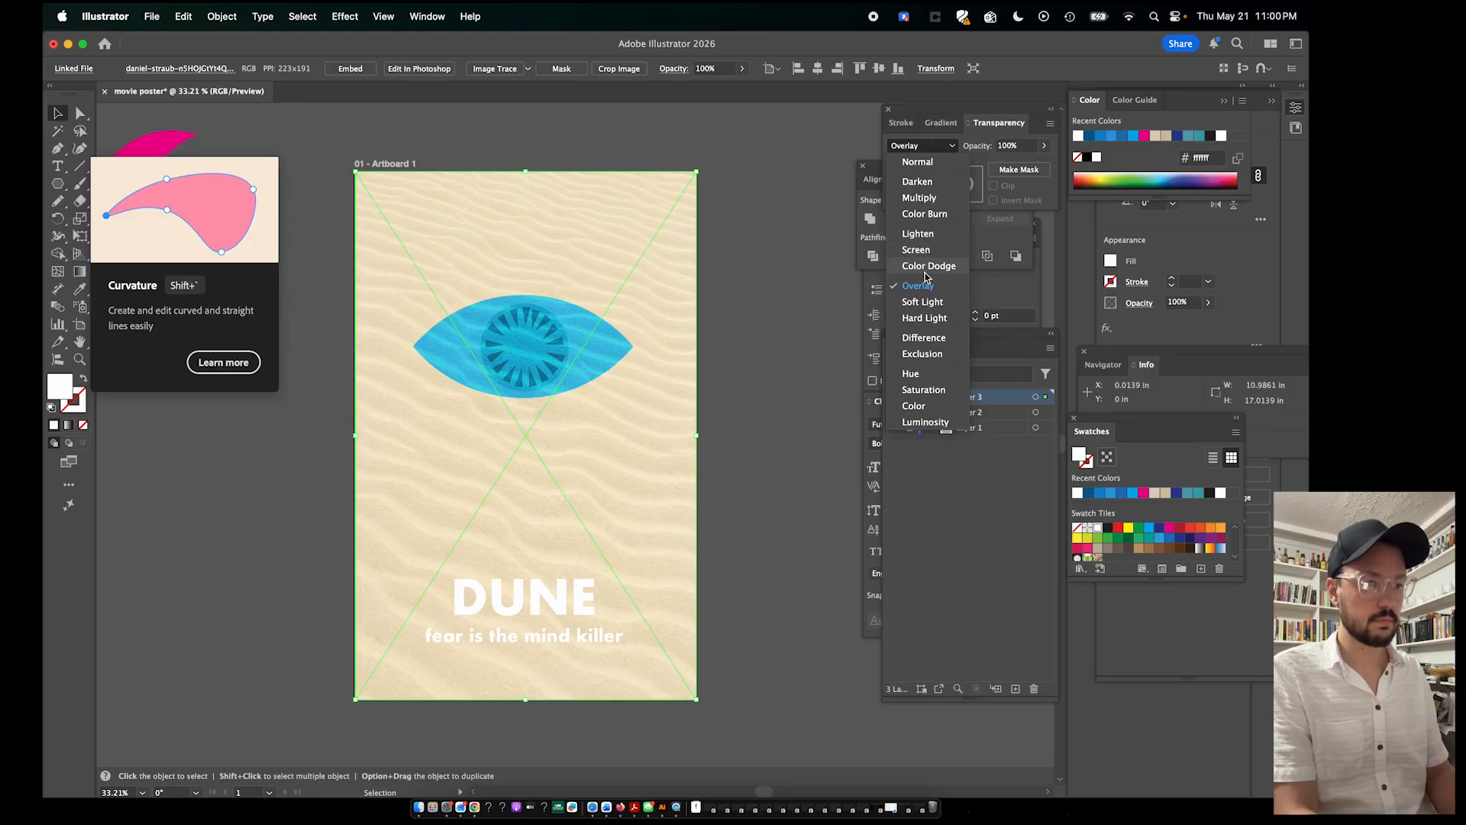
{"action": "left_click", "coordinate": [926, 303]}
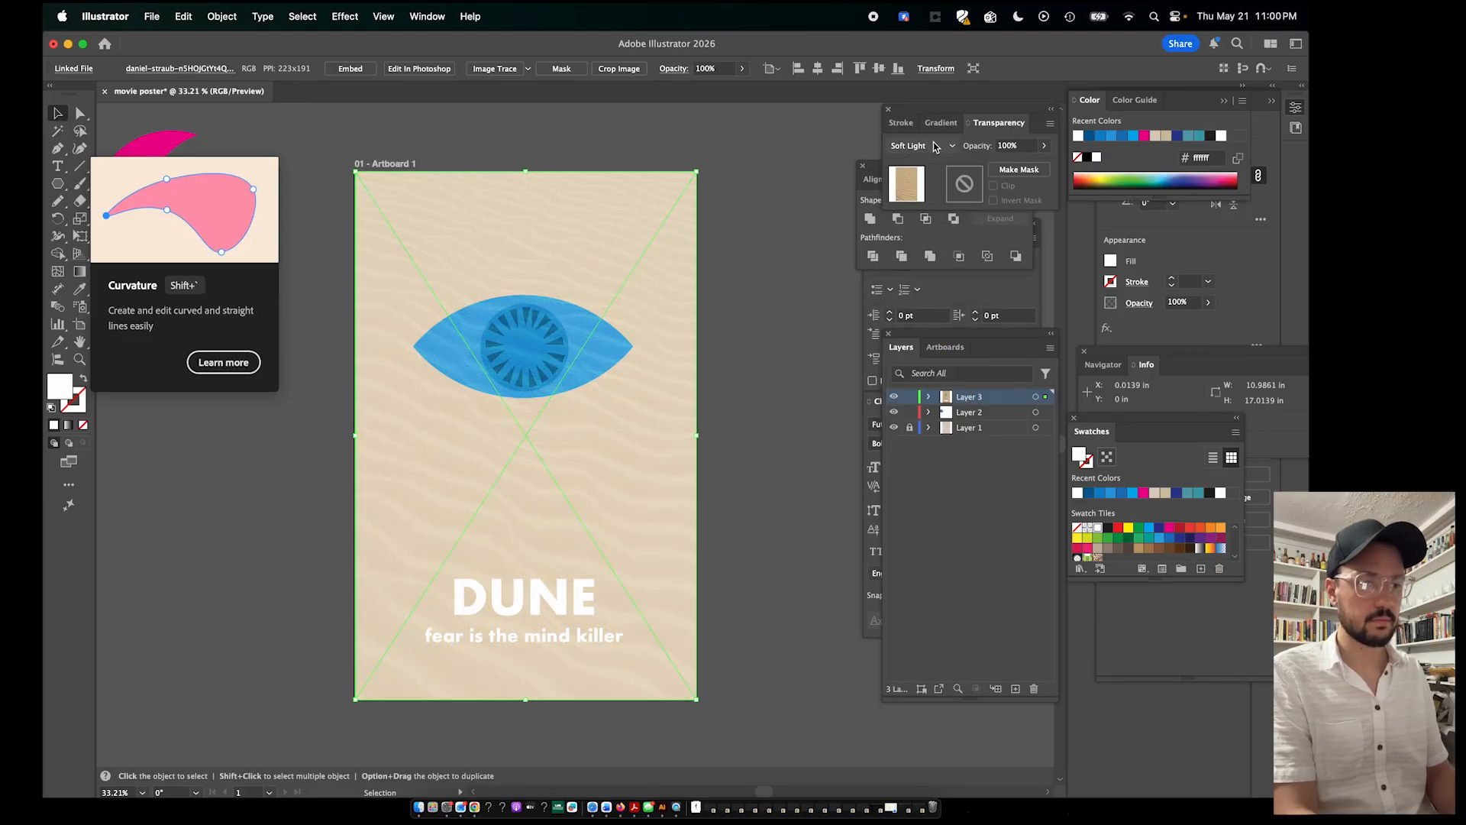
{"action": "left_click", "coordinate": [933, 146]}
{"action": "left_click", "coordinate": [919, 317]}
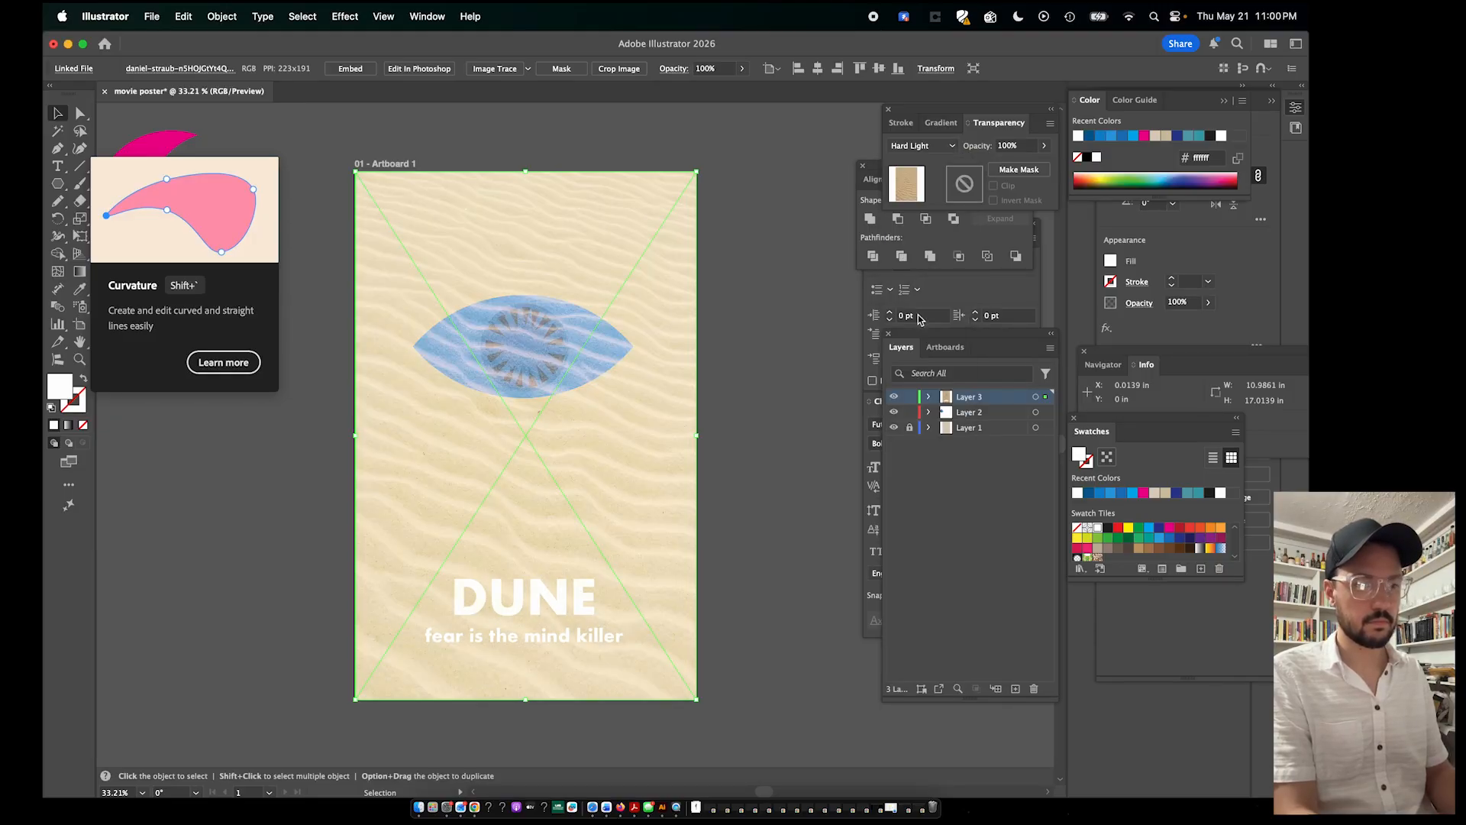
{"action": "left_click", "coordinate": [921, 146]}
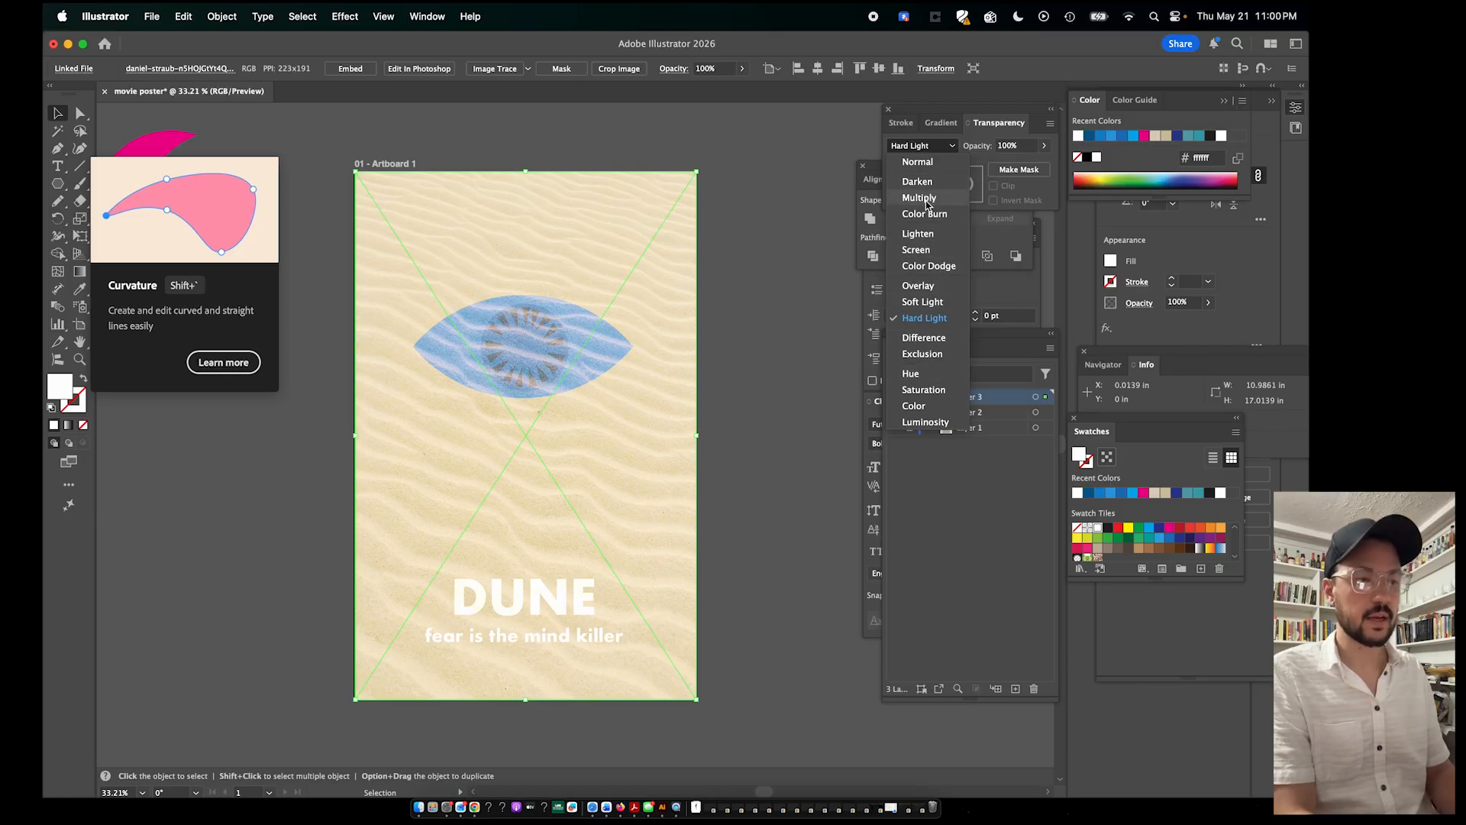
{"action": "left_click", "coordinate": [921, 287]}
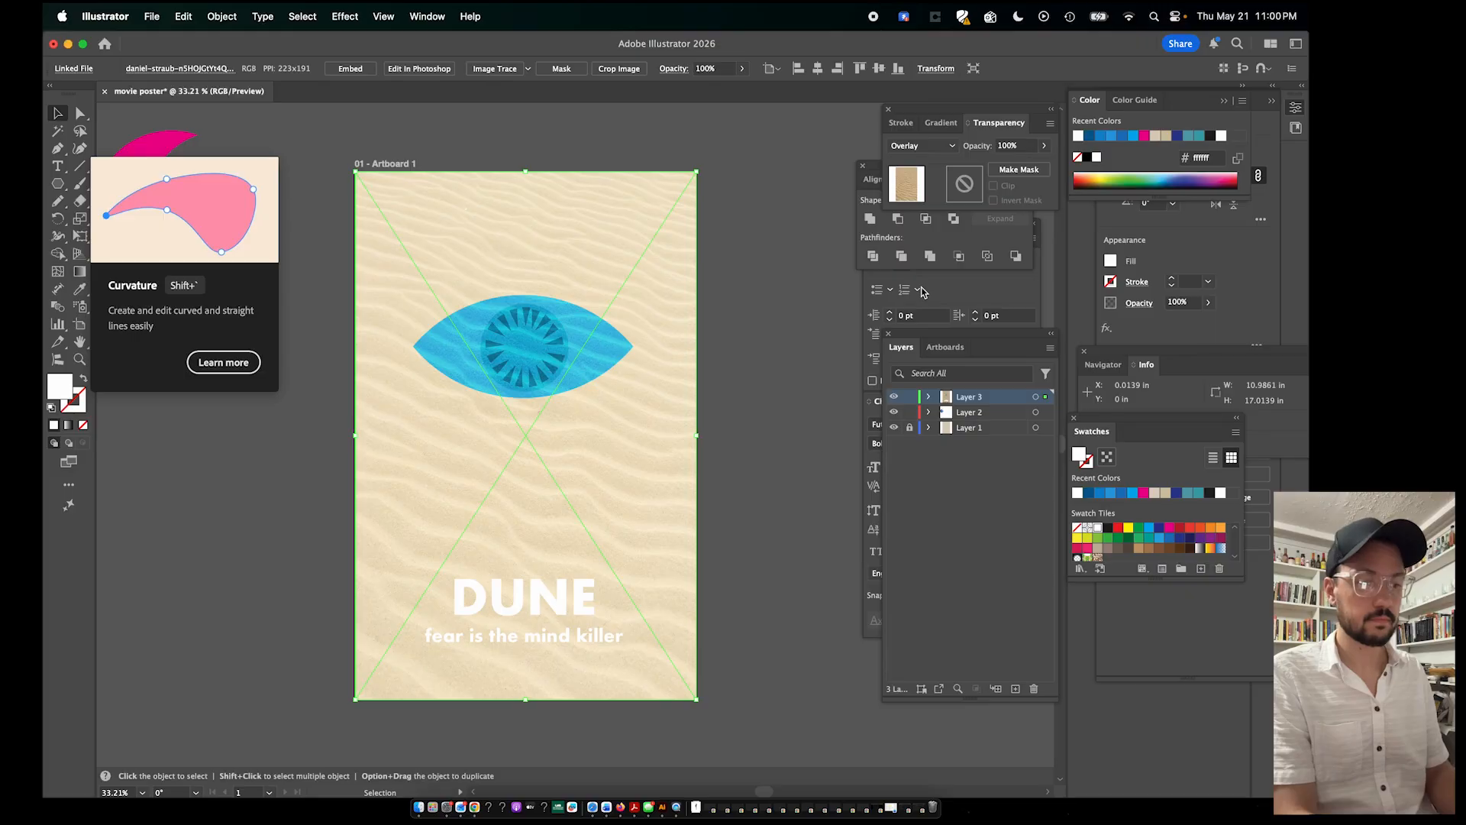
Set the sand photo's blending mode to Multiply and view the poster with nothing selected
{"action": "left_click", "coordinate": [922, 145]}
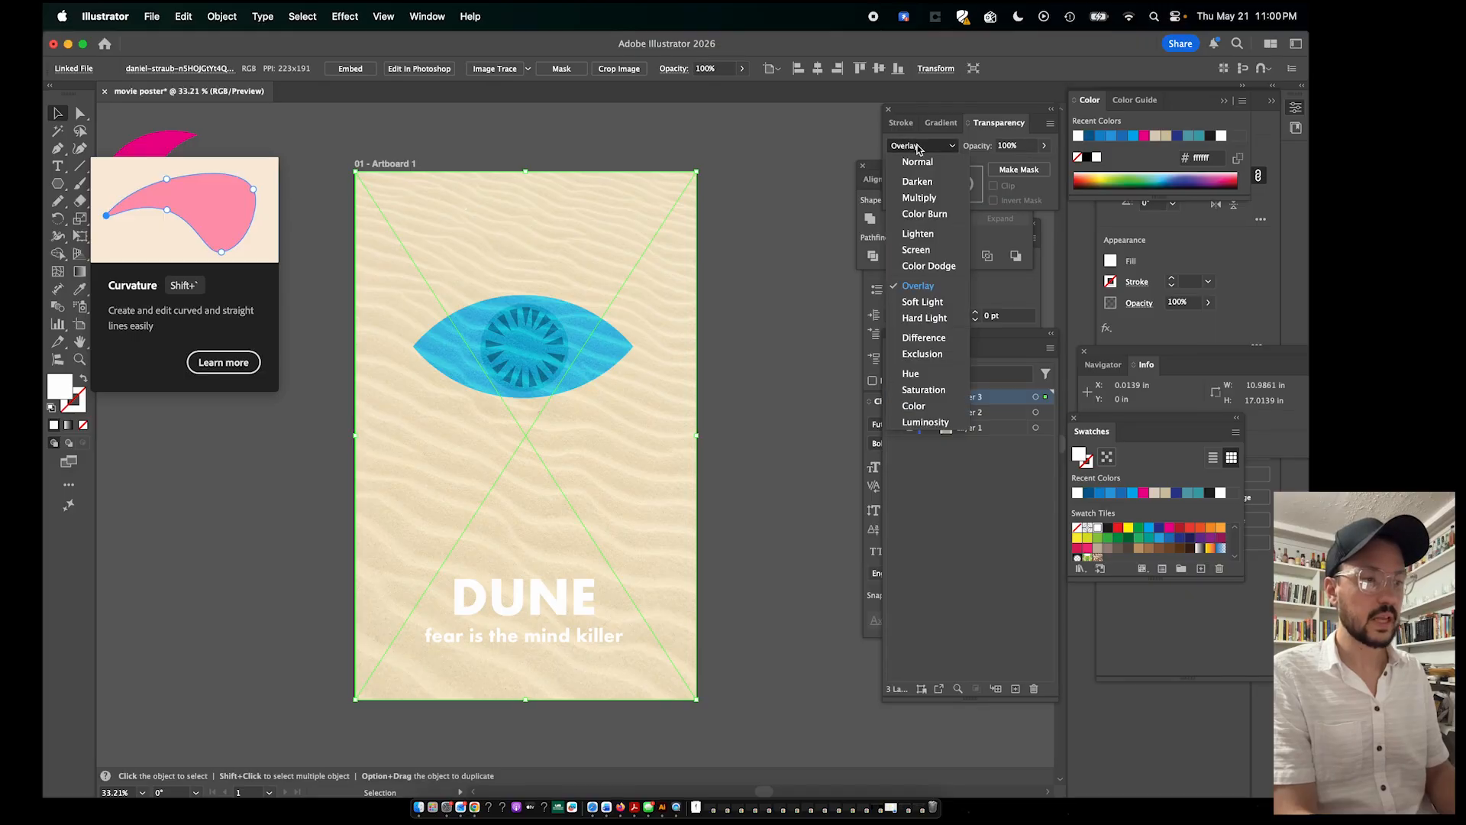
{"action": "left_click", "coordinate": [923, 181]}
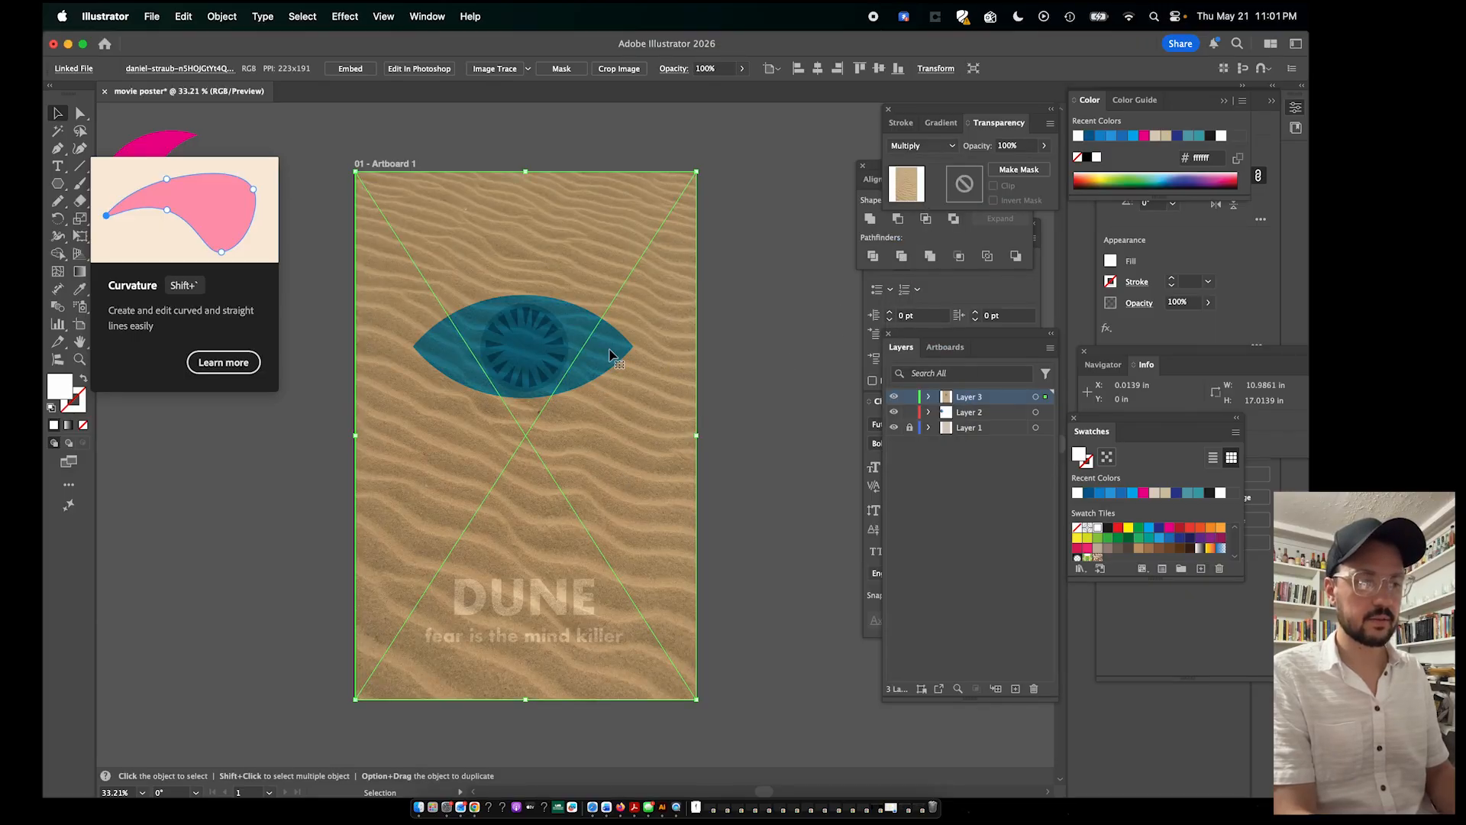
{"action": "left_click", "coordinate": [767, 425]}
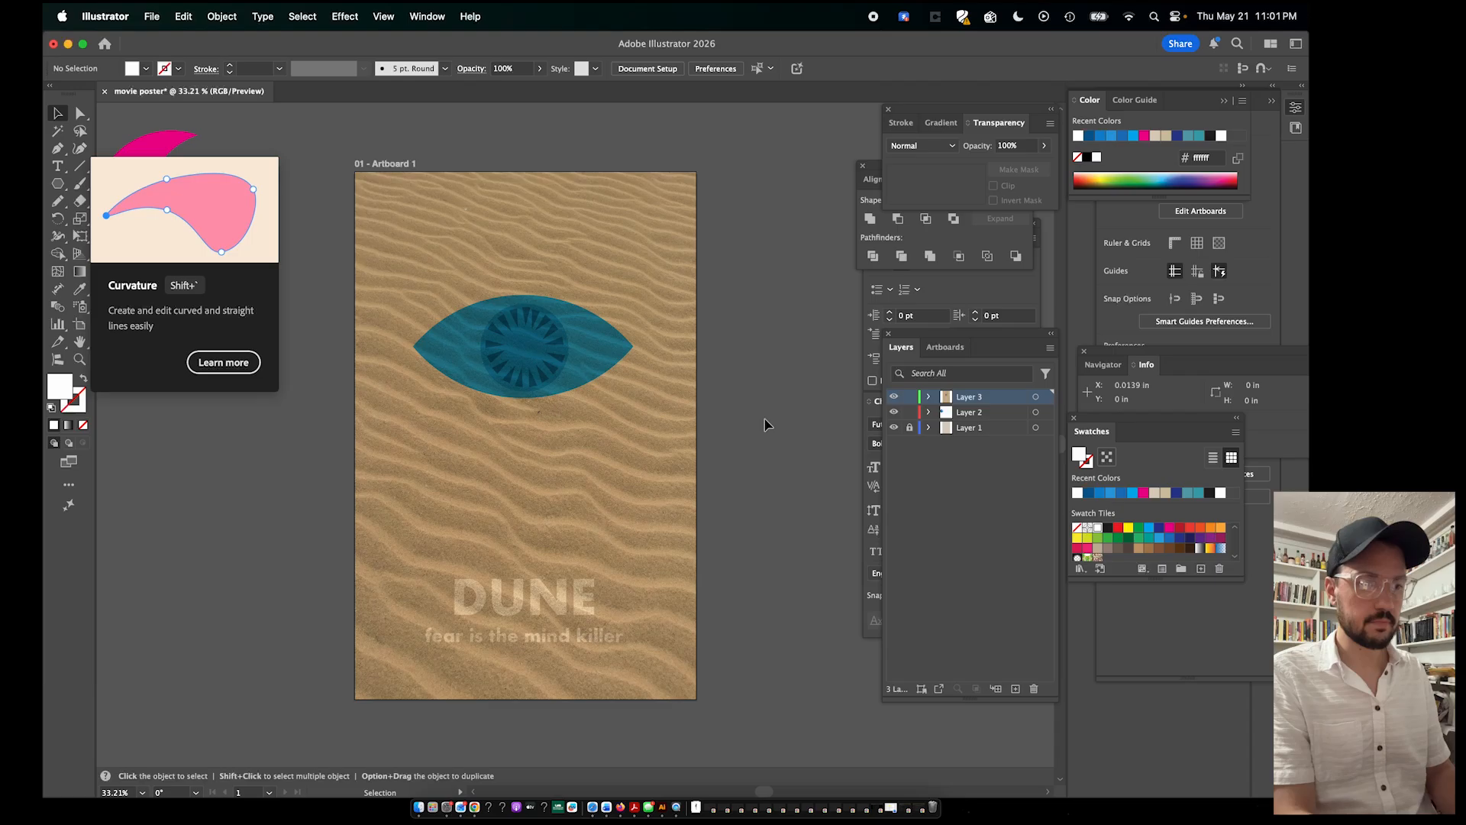
{"action": "left_click", "coordinate": [610, 461]}
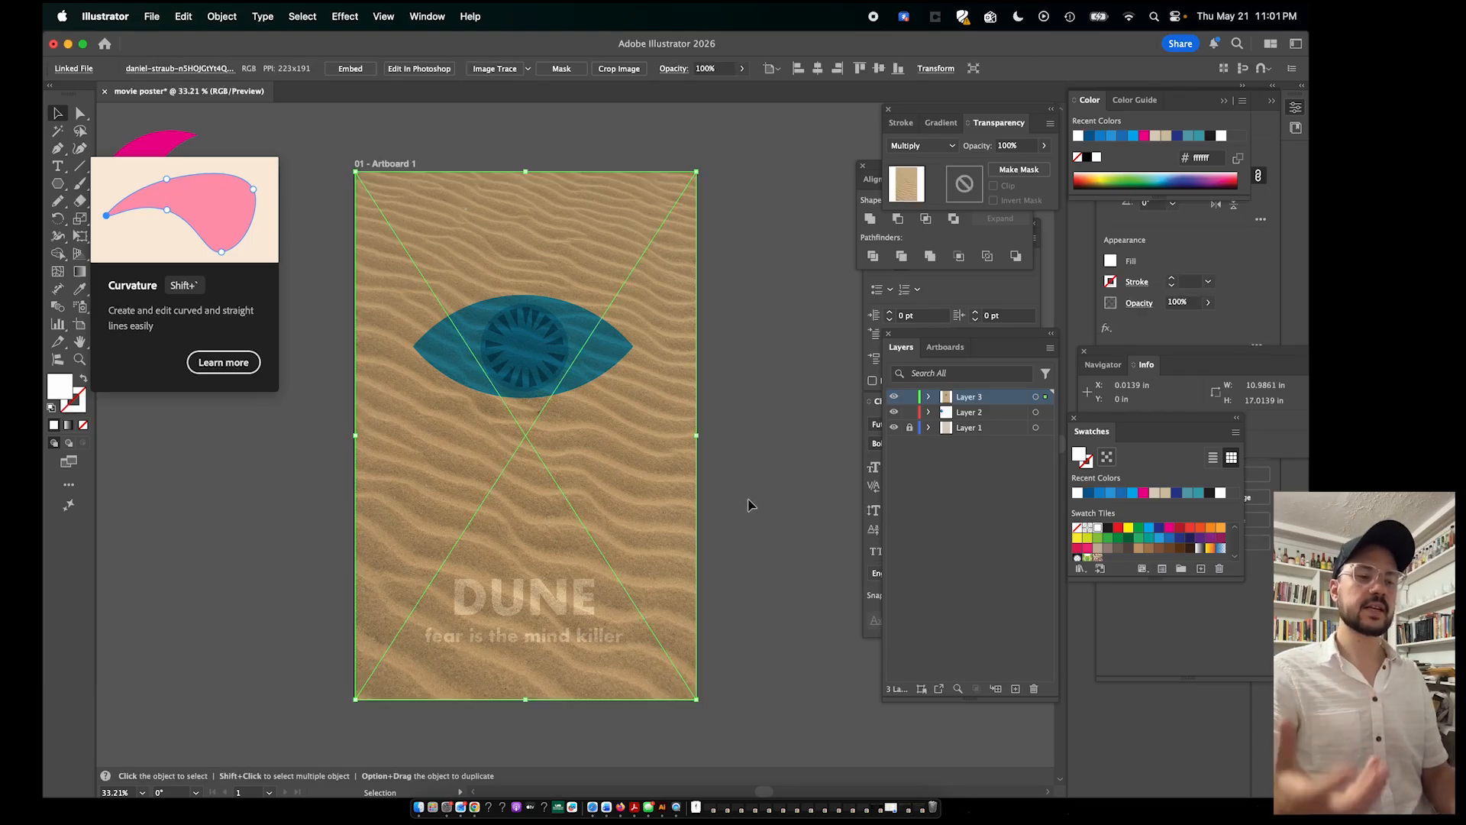
{"action": "left_click", "coordinate": [750, 422]}
Set the sand photo's opacity to 27% with Multiply blending and inspect the deselected poster up close and in full
{"action": "left_click", "coordinate": [574, 433]}
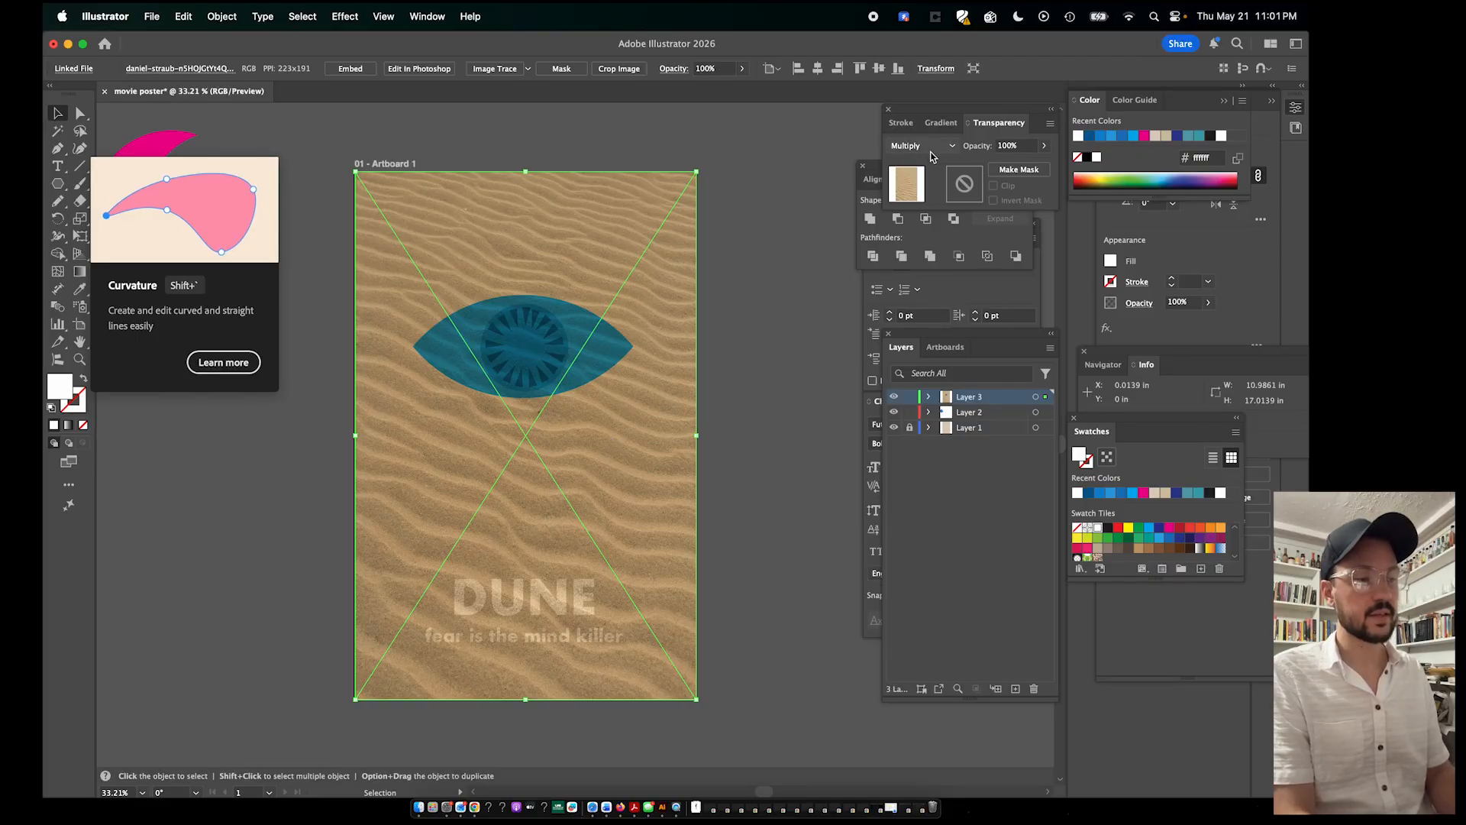
{"action": "left_click", "coordinate": [1045, 146]}
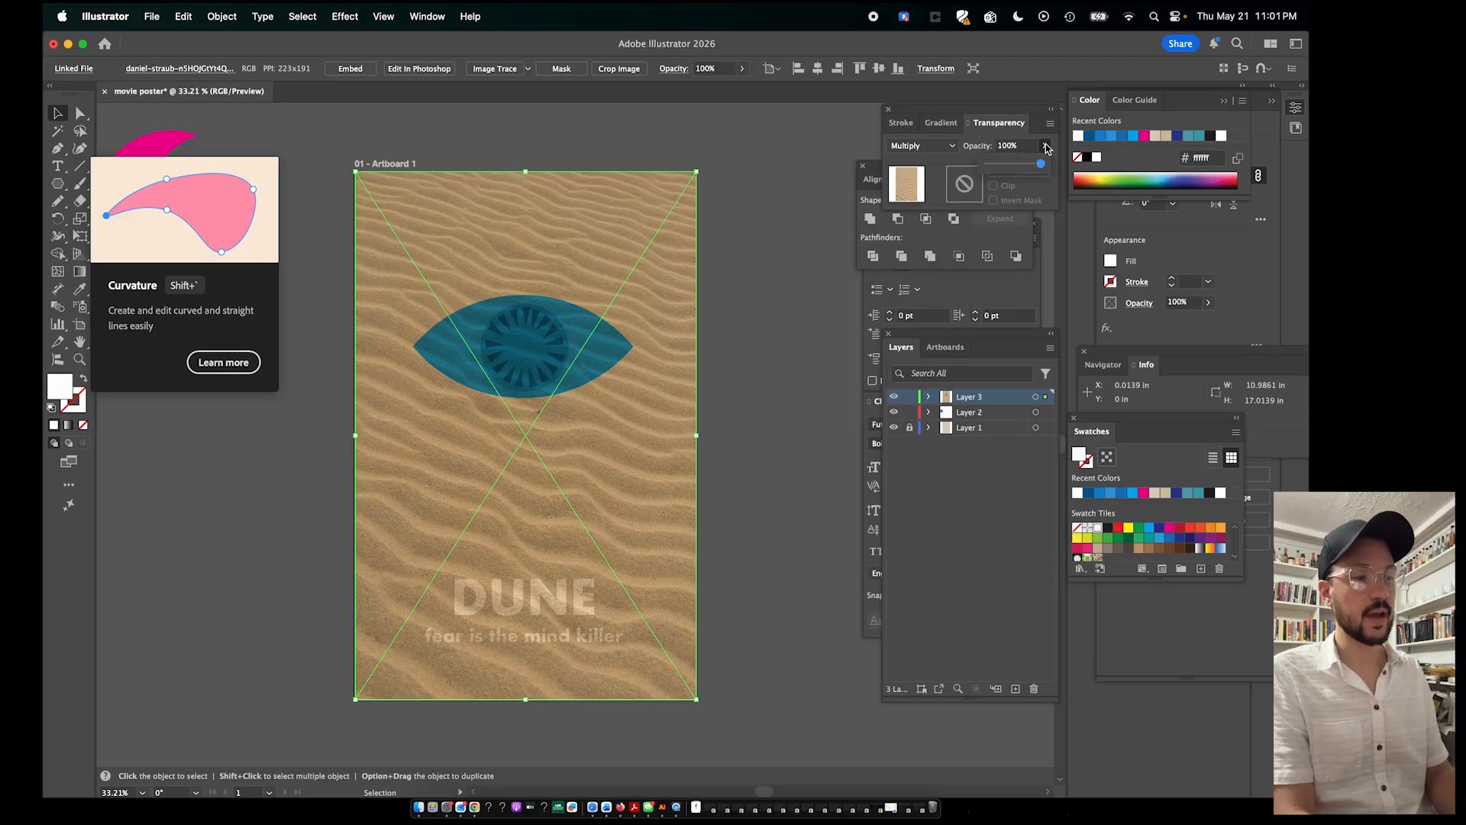
{"action": "left_click_drag", "start_coordinate": [1042, 169], "coordinate": [974, 170]}
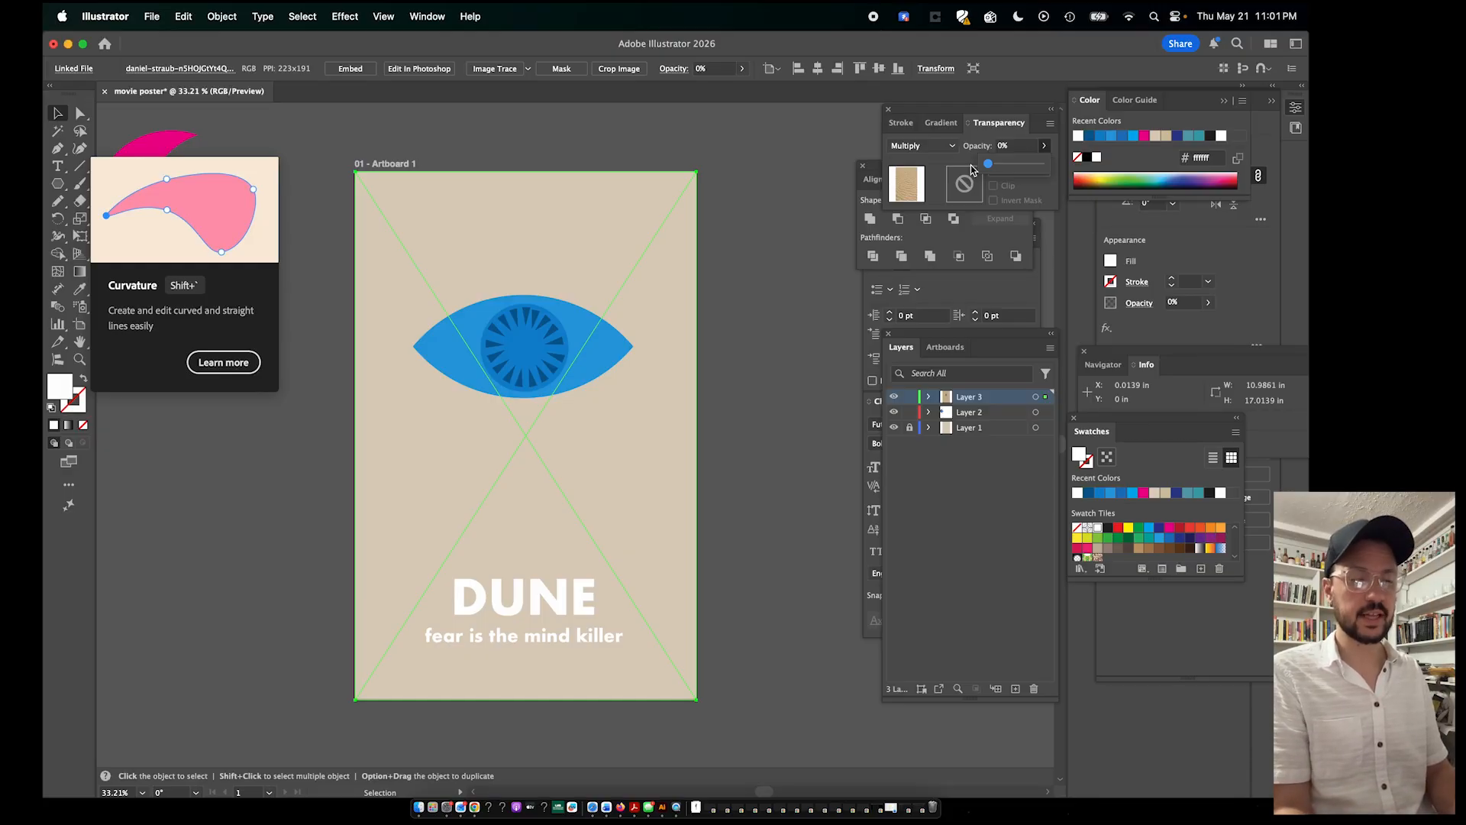
{"action": "left_click_drag", "start_coordinate": [987, 165], "coordinate": [998, 167]}
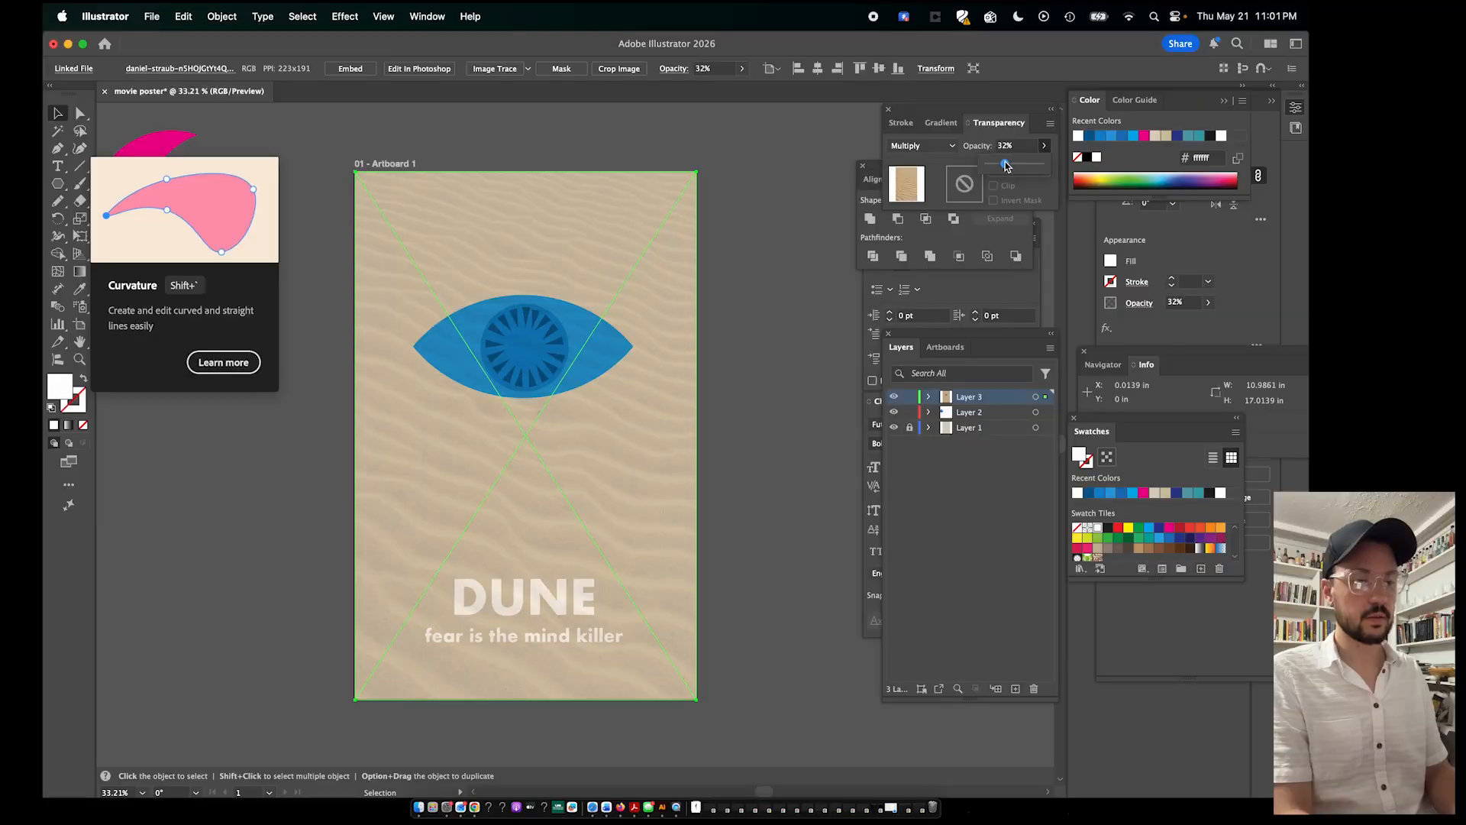
{"action": "left_click", "coordinate": [727, 332]}
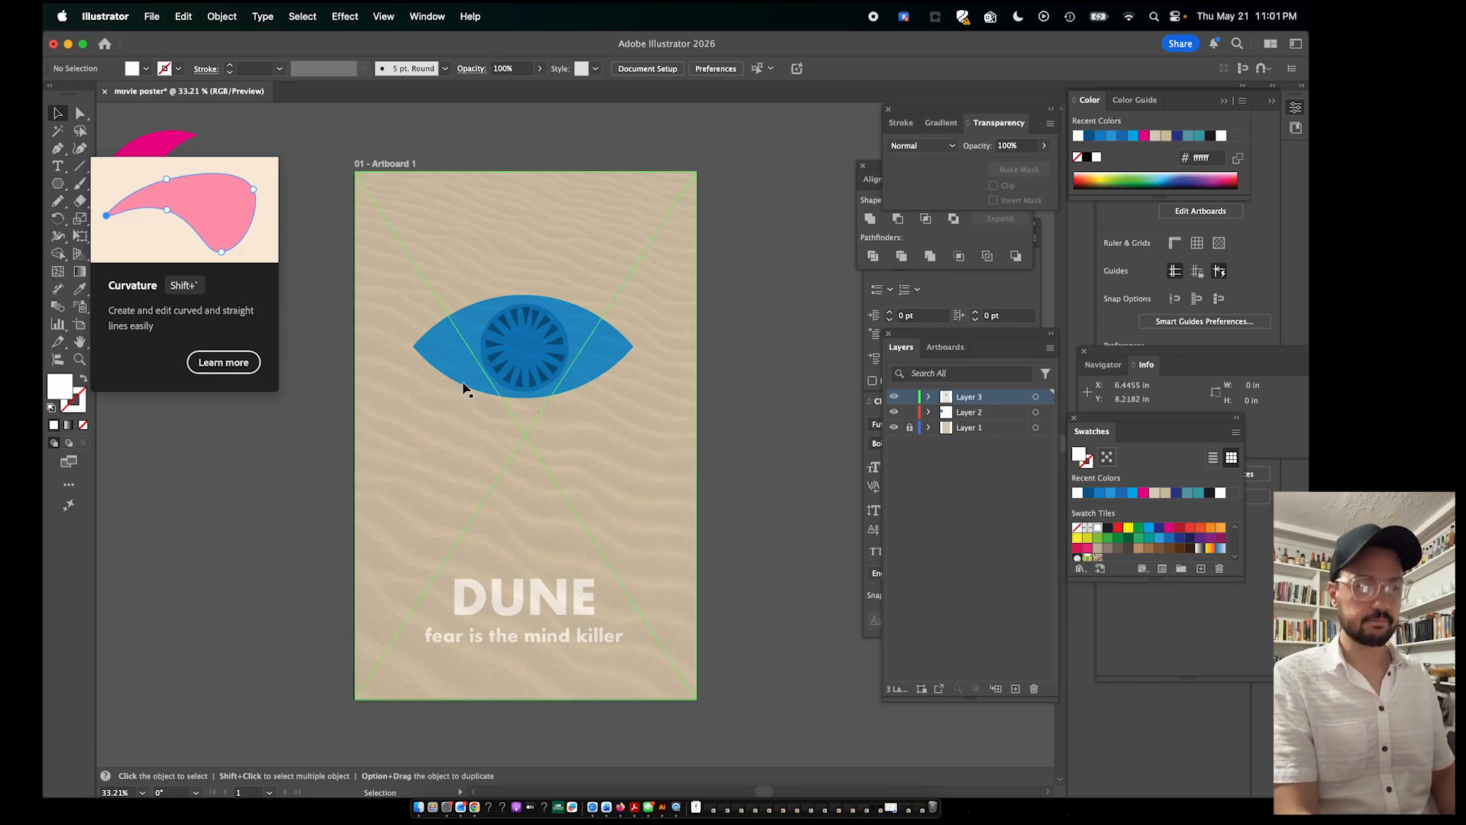
{"action": "scroll", "coordinate": [431, 371], "scroll_direction": "up", "scroll_amount": 5}
{"action": "scroll", "coordinate": [432, 510], "scroll_direction": "down", "scroll_amount": 5}
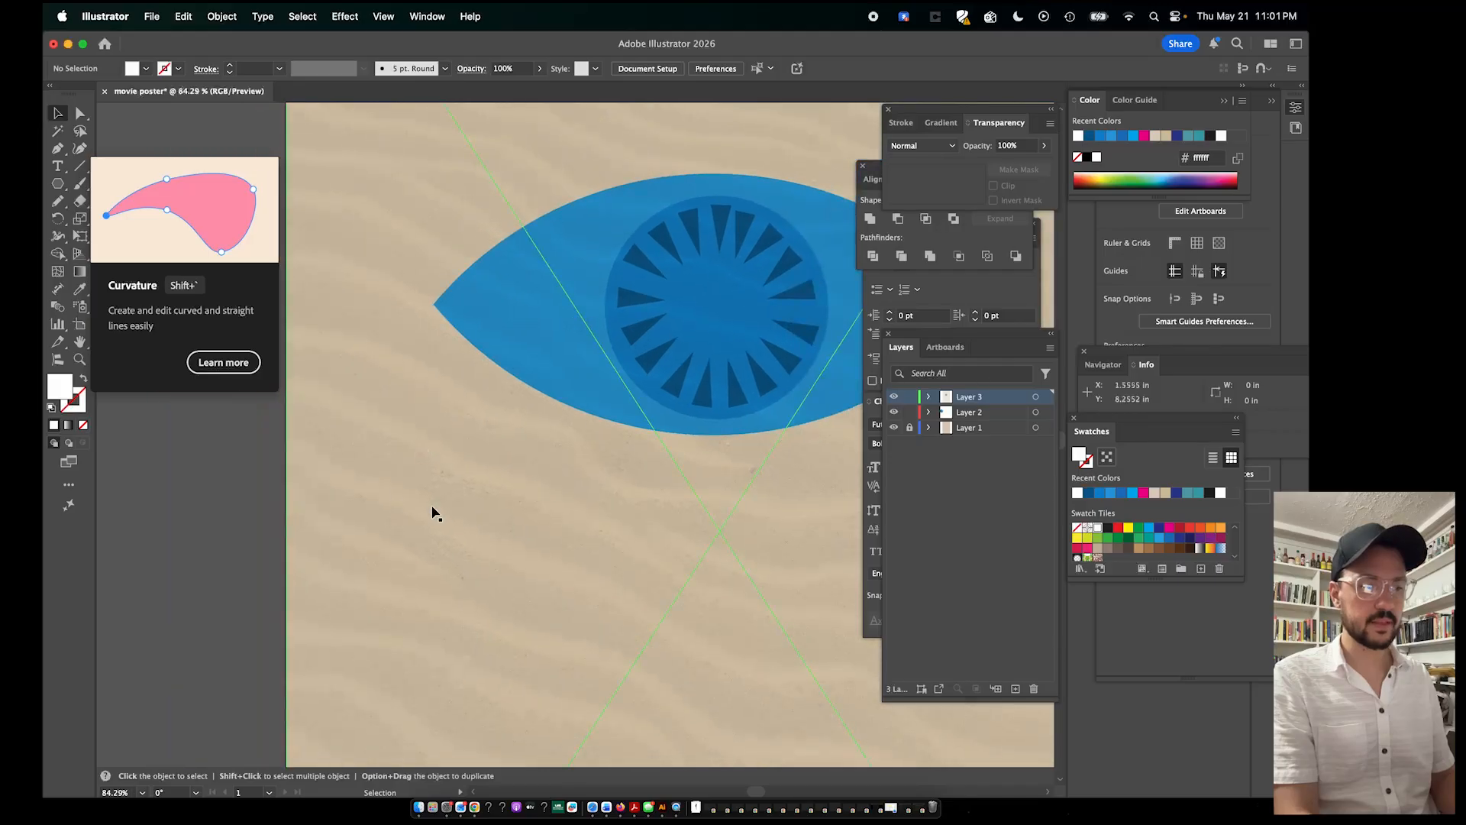
{"action": "scroll", "coordinate": [458, 487], "scroll_direction": "down", "scroll_amount": 3}
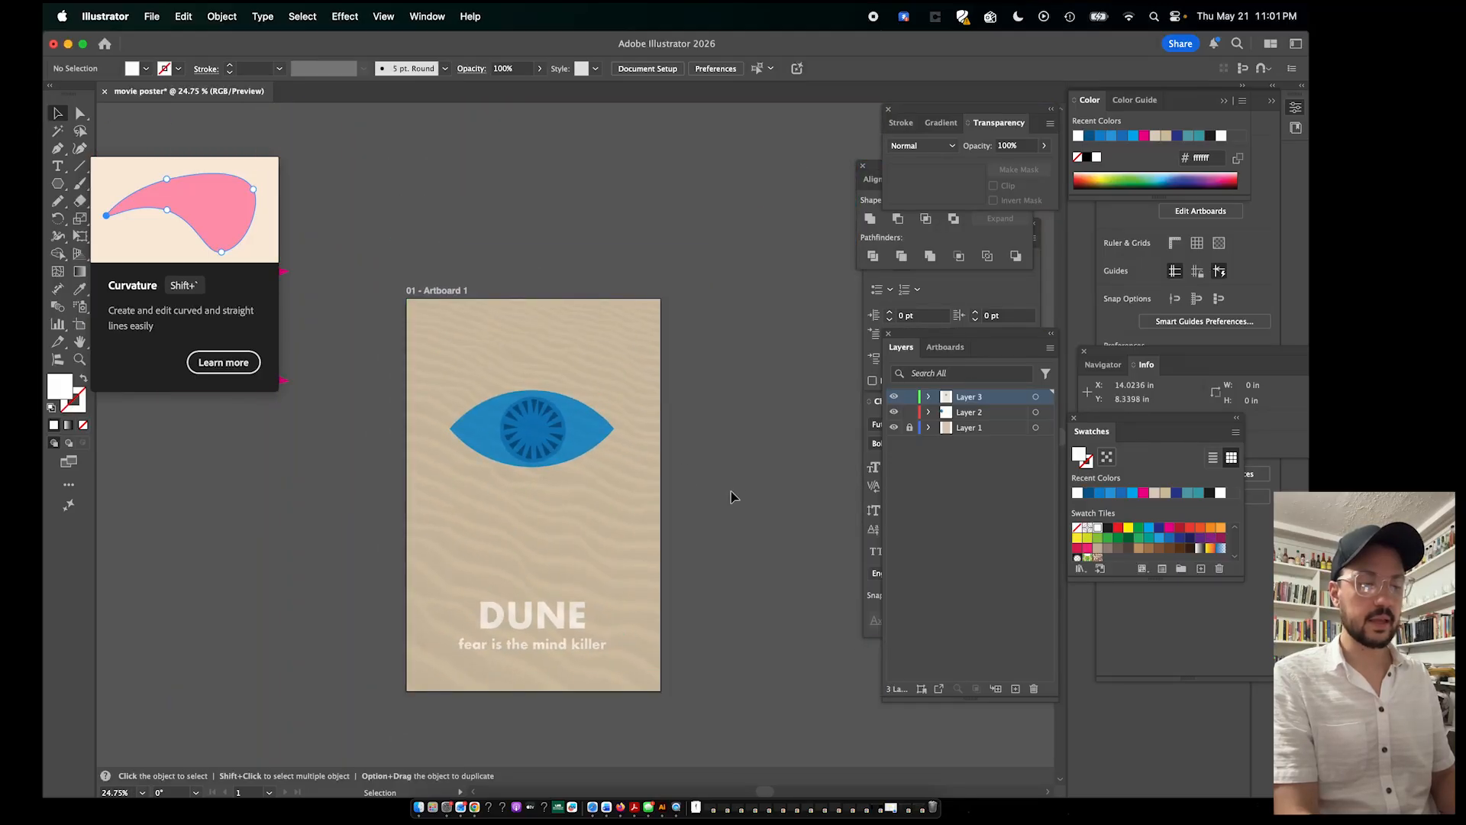
{"action": "scroll", "coordinate": [731, 497], "scroll_direction": "up", "scroll_amount": 2}
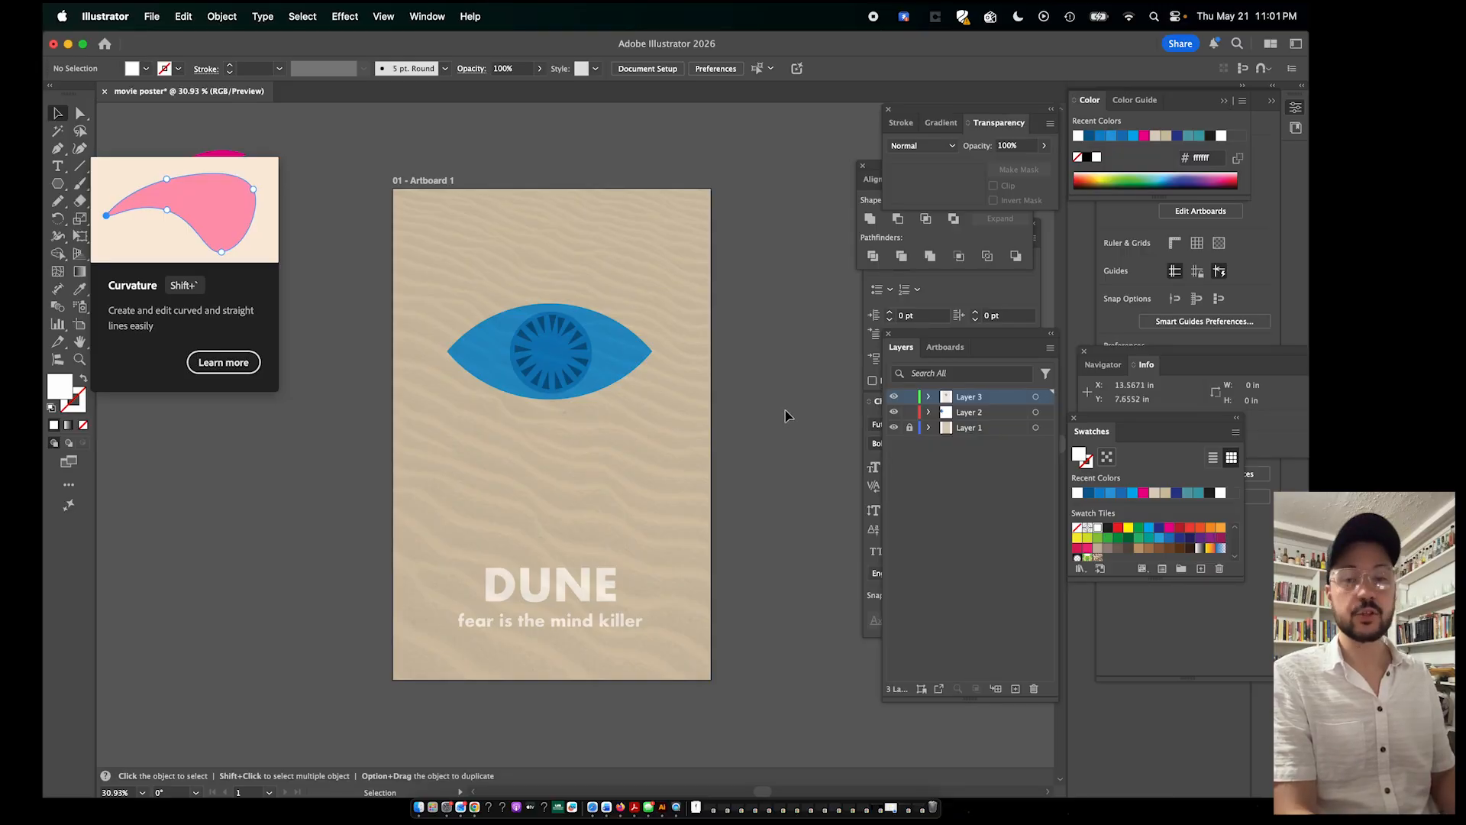
Try the Overlay blending mode on the sand photo, return it to Multiply and deselect it
{"action": "left_click", "coordinate": [642, 485]}
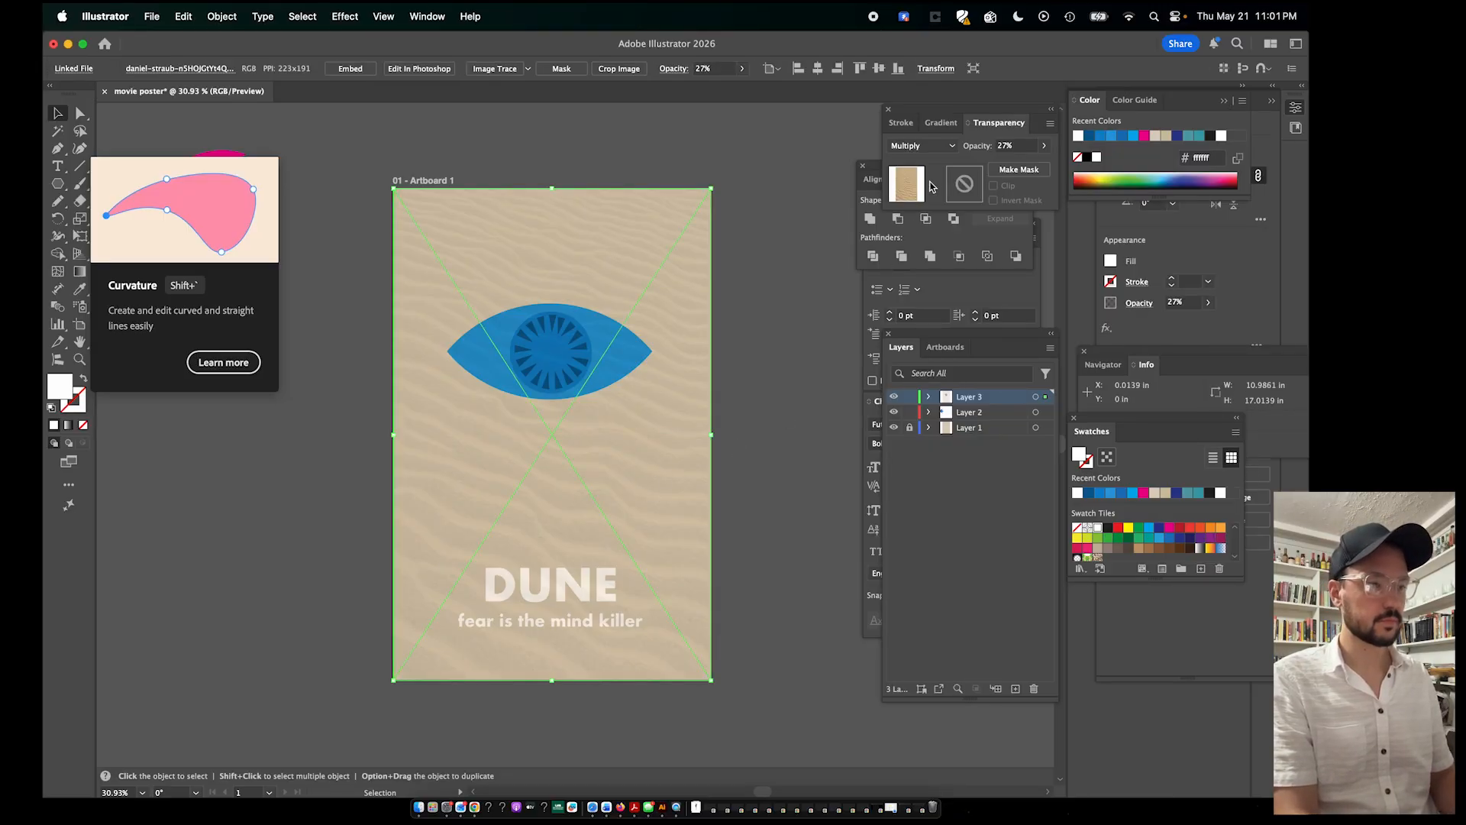
{"action": "left_click", "coordinate": [941, 148]}
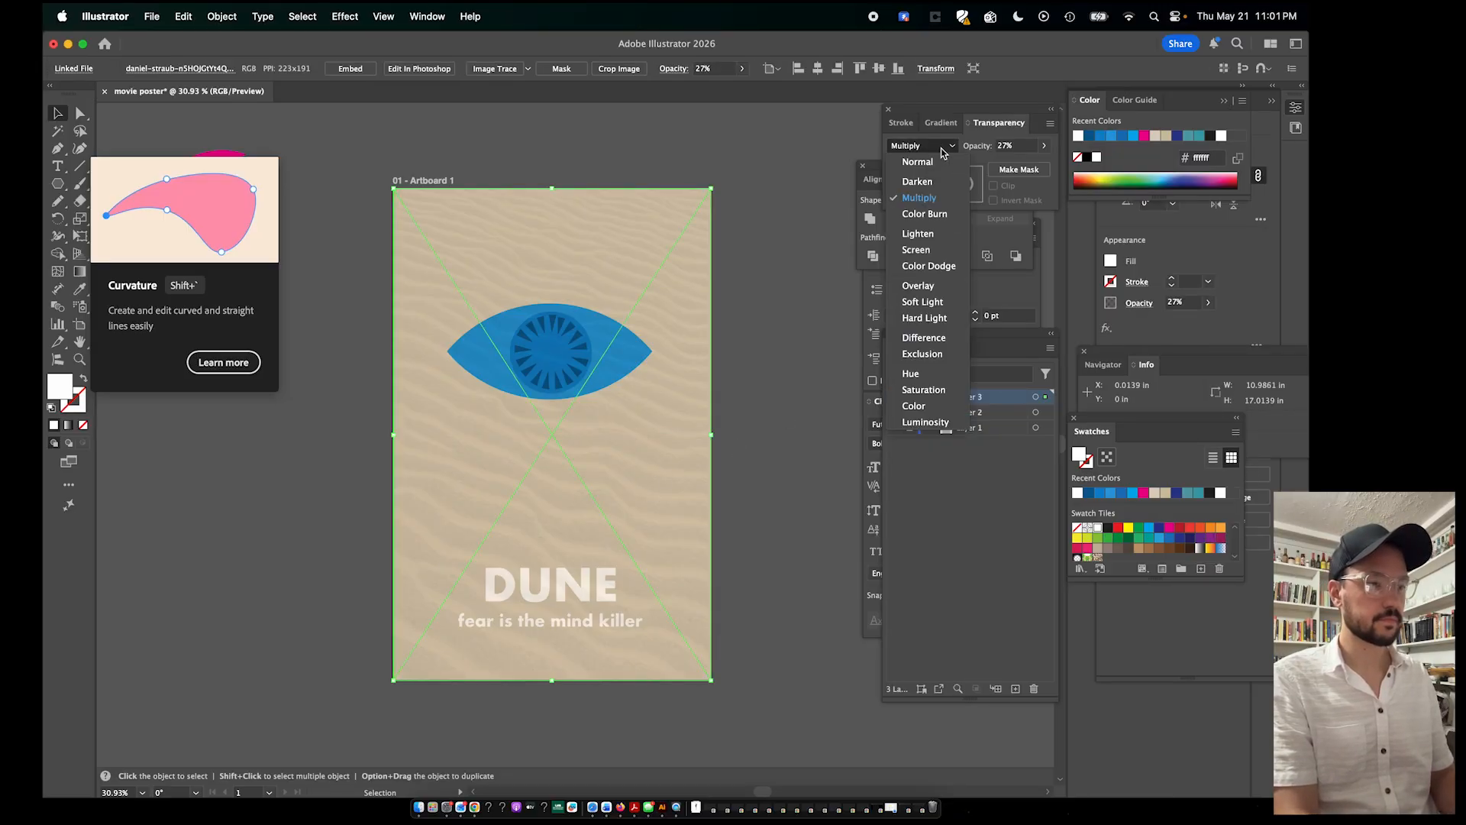
{"action": "left_click", "coordinate": [924, 287]}
{"action": "left_click", "coordinate": [1044, 145]}
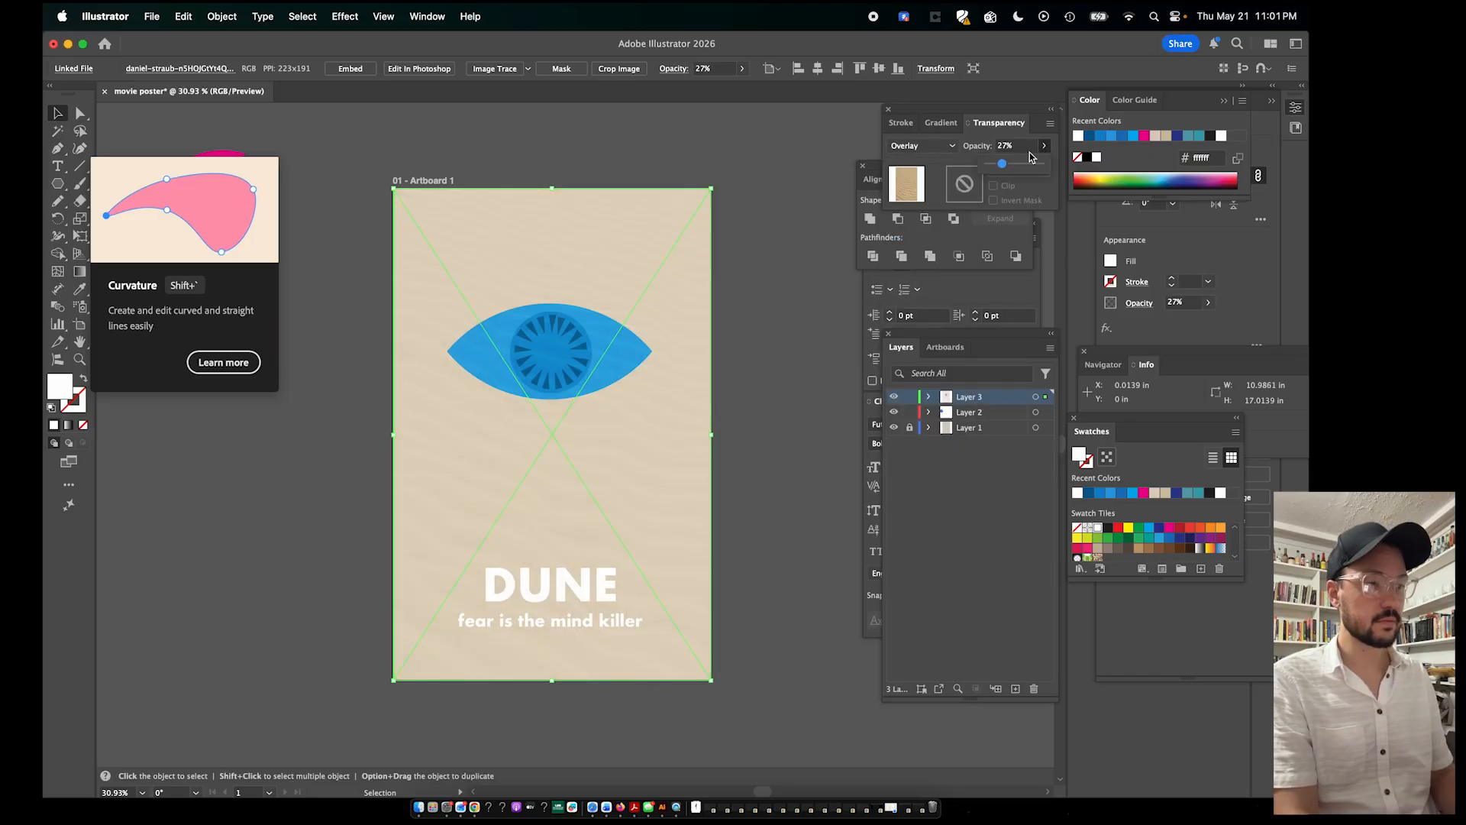
{"action": "left_click", "coordinate": [951, 146]}
{"action": "left_click", "coordinate": [916, 191]}
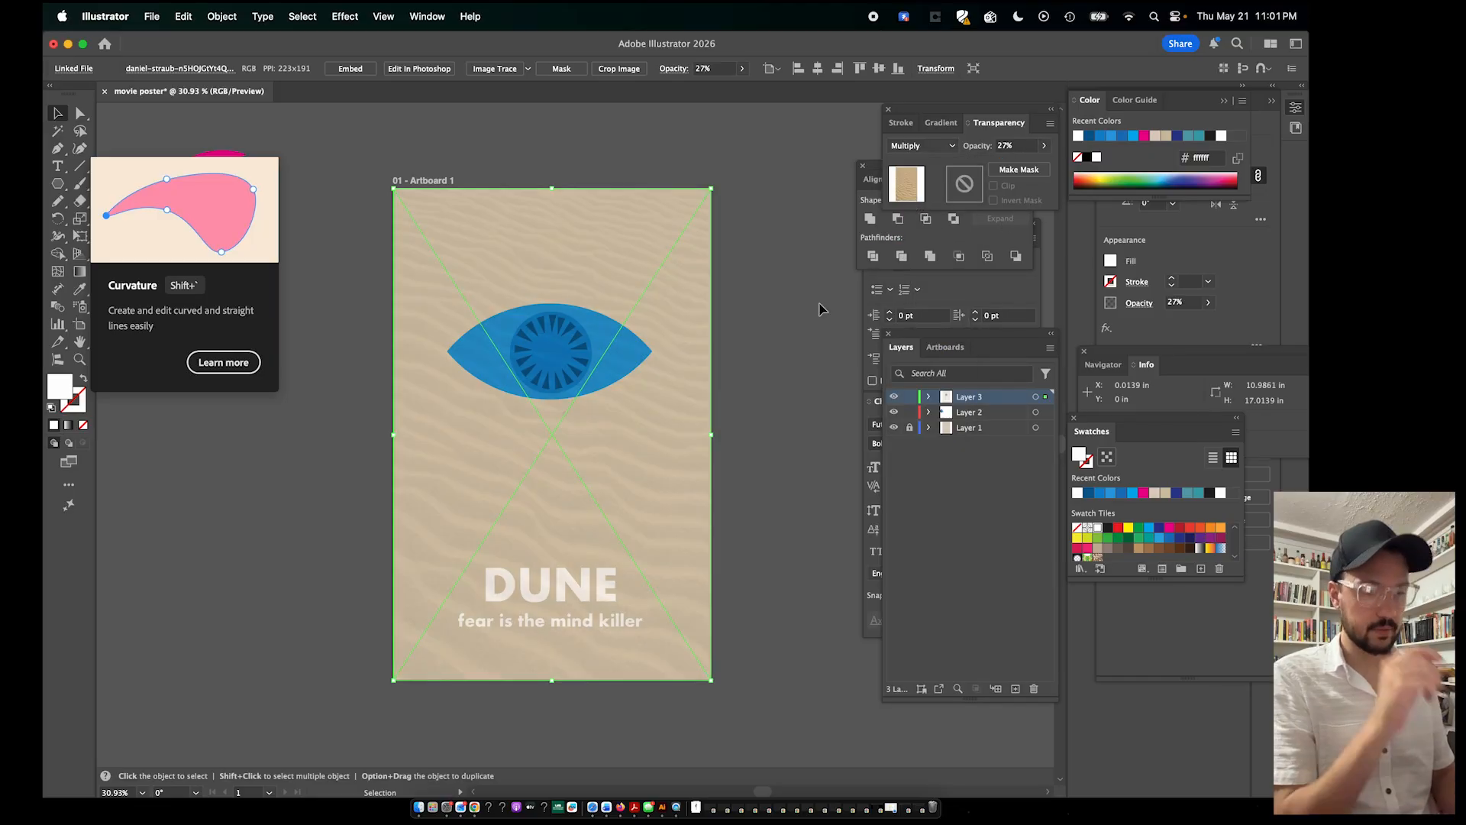
{"action": "left_click", "coordinate": [767, 328]}
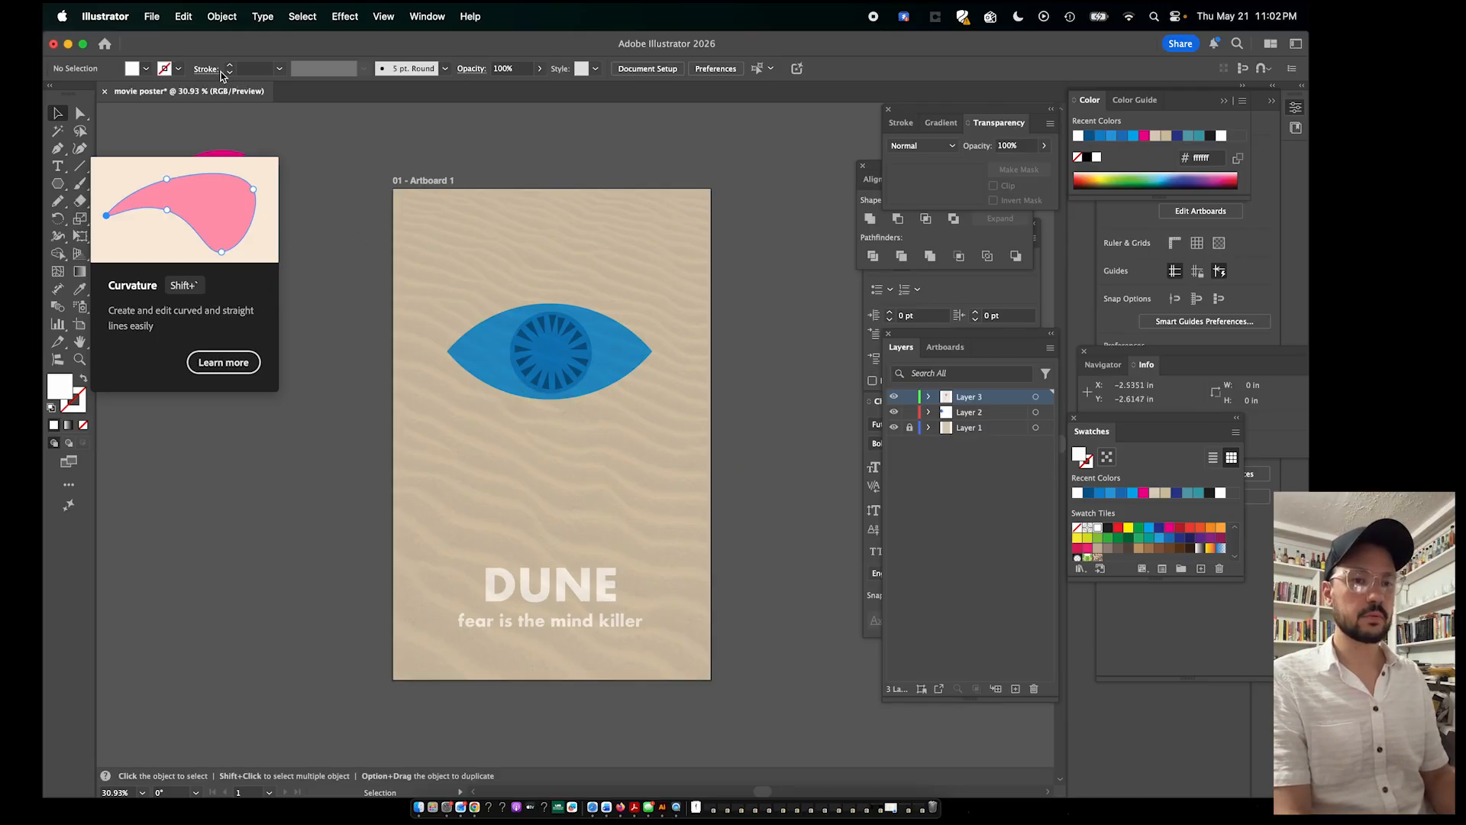
Save the poster as movie poster.ai in Adobe Illustrator format in the POSTER DESIGN folder's p2 subfolder
{"action": "left_click", "coordinate": [154, 21]}
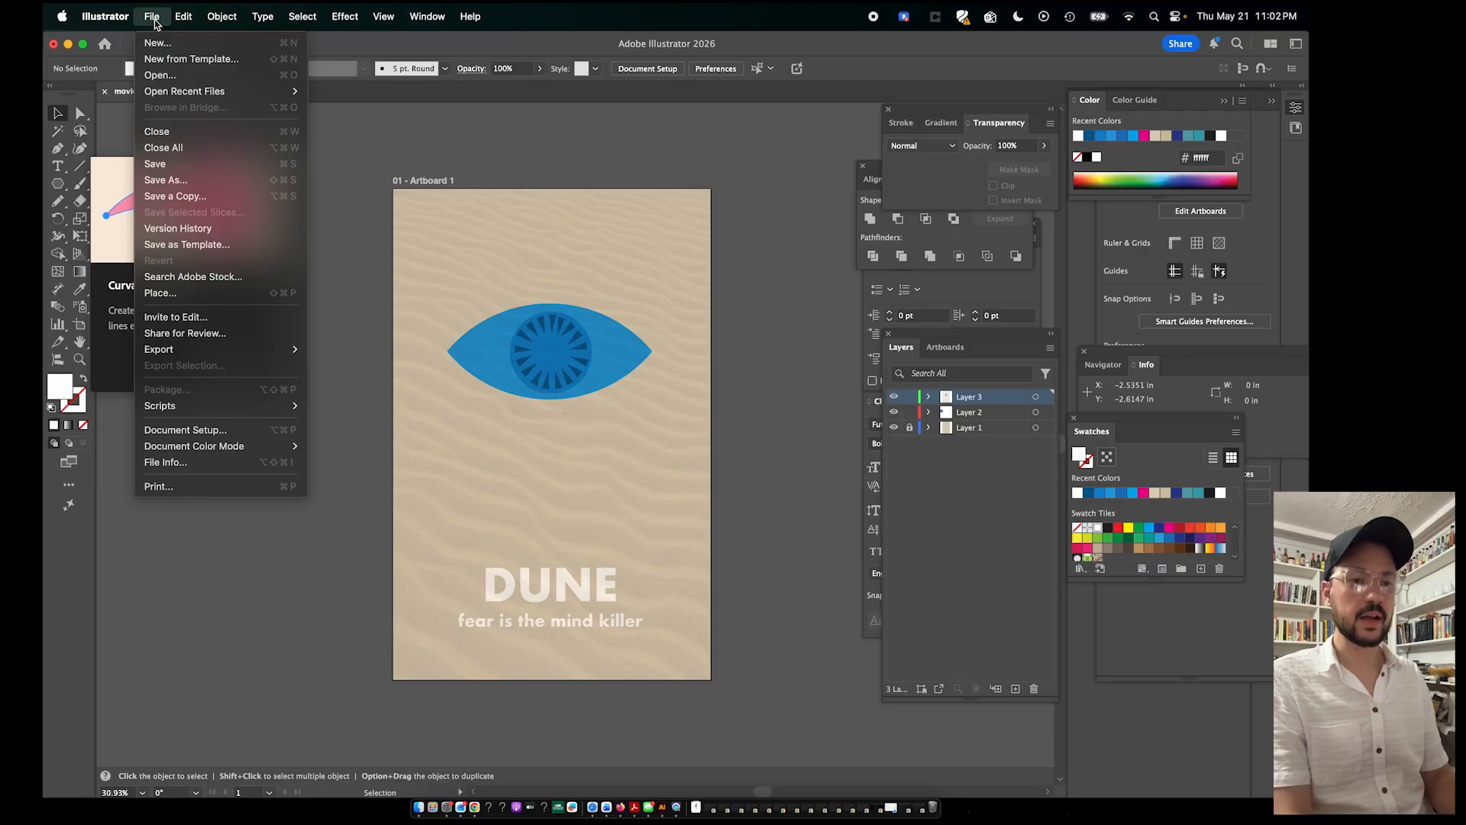
{"action": "left_click", "coordinate": [196, 165]}
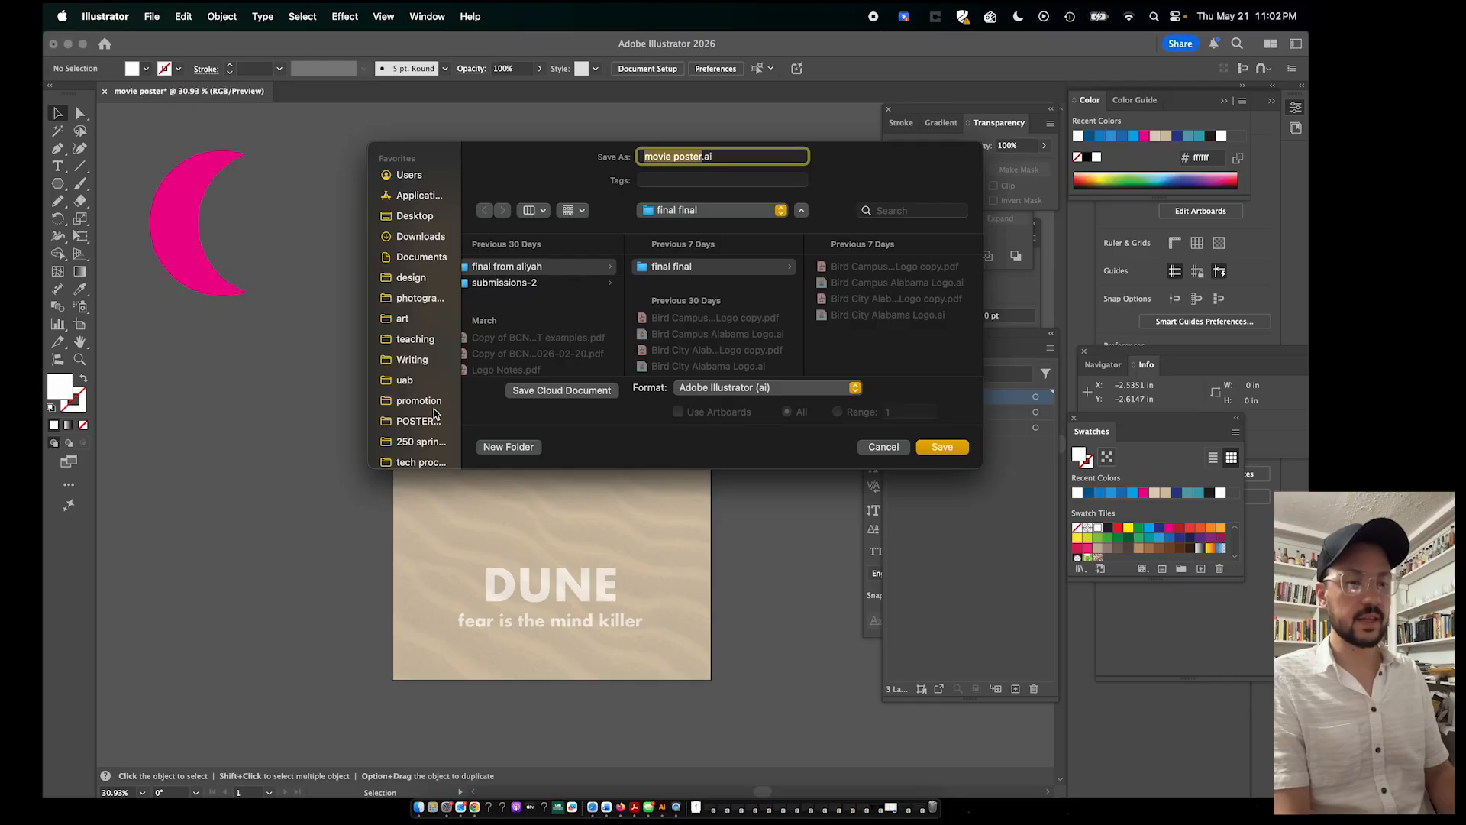
{"action": "left_click", "coordinate": [432, 419]}
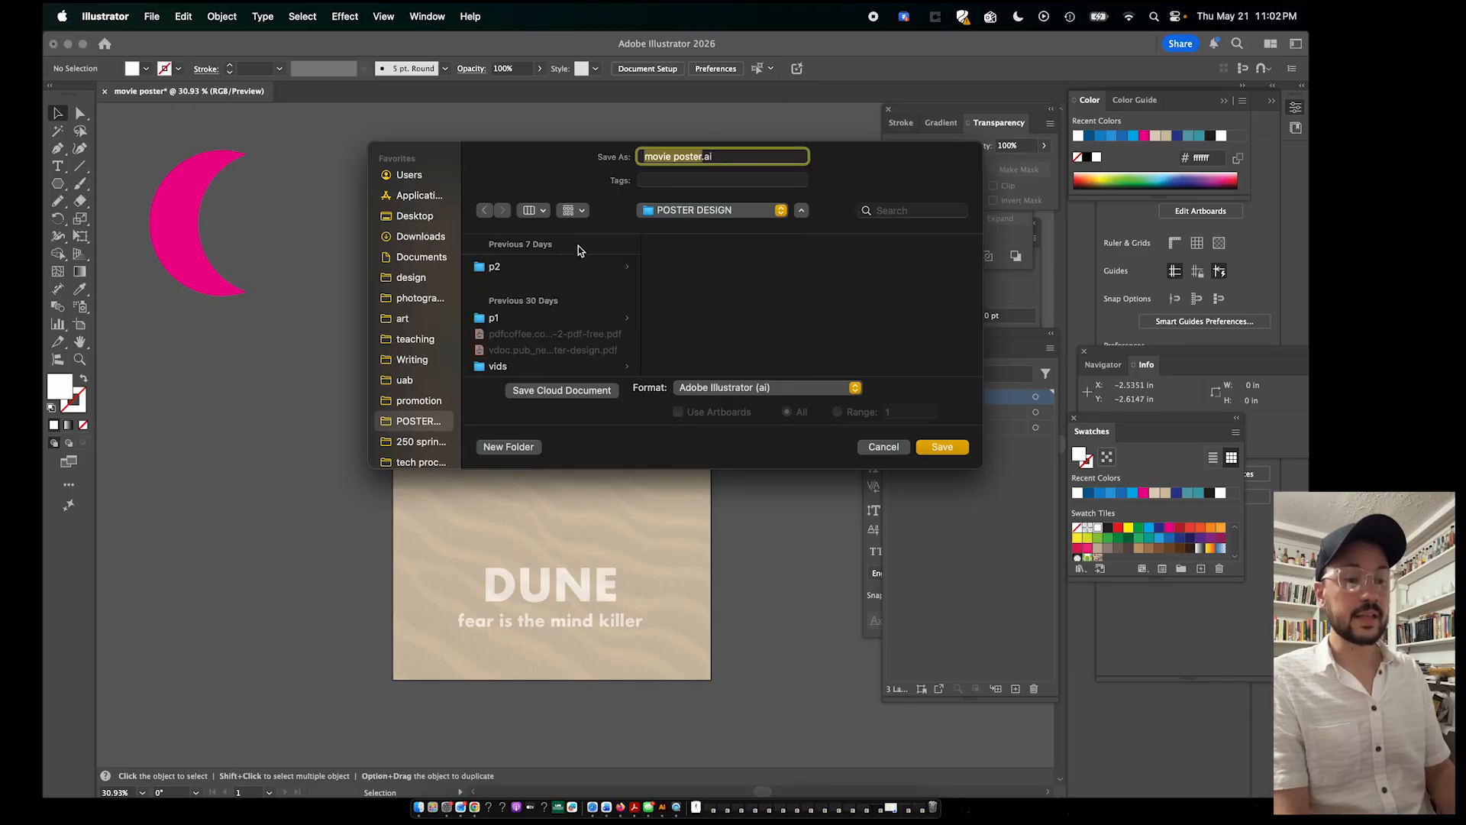
{"action": "left_click", "coordinate": [530, 267]}
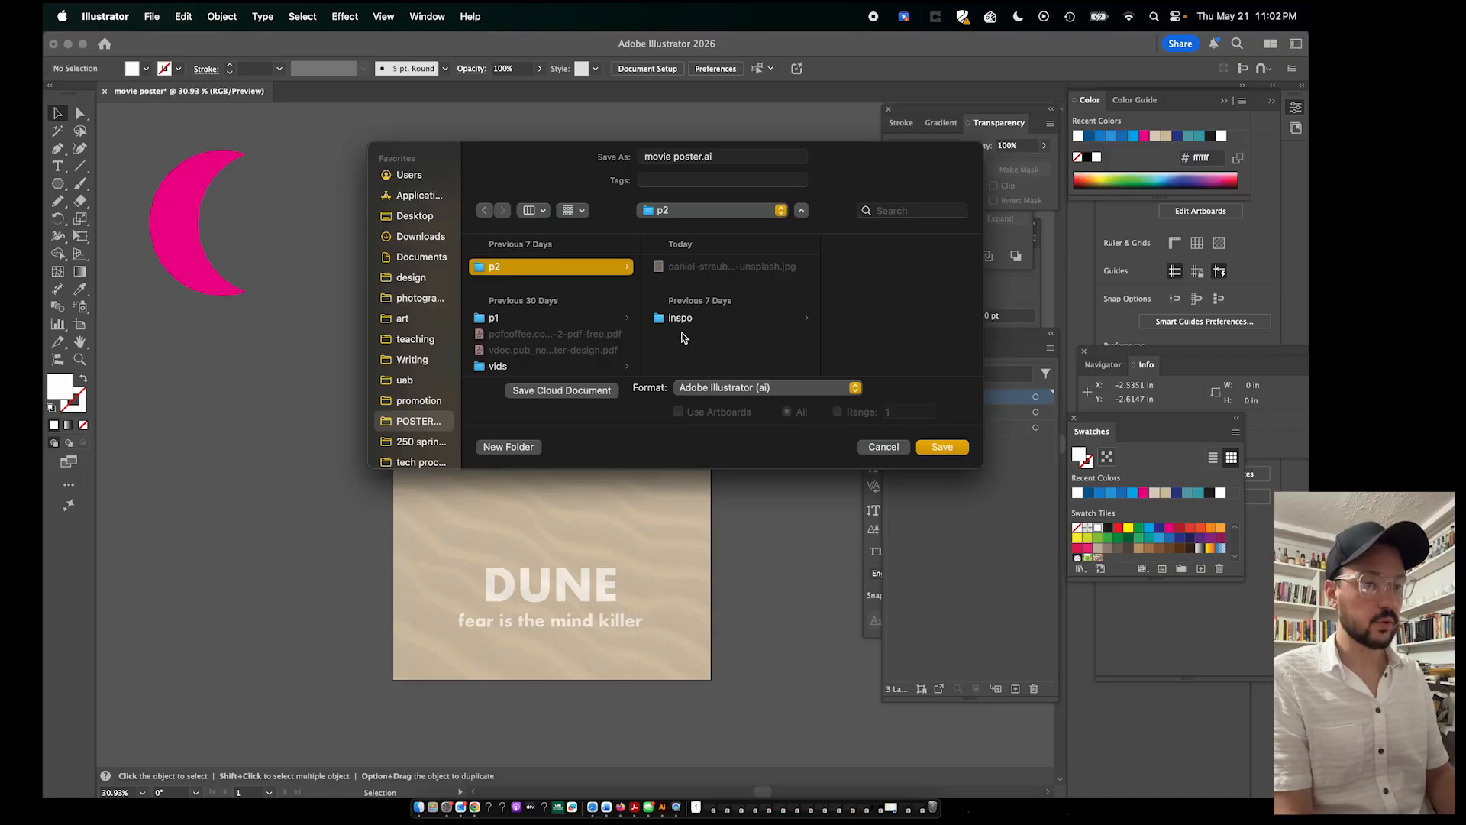
{"action": "left_click", "coordinate": [944, 447]}
{"action": "left_click", "coordinate": [364, 645]}
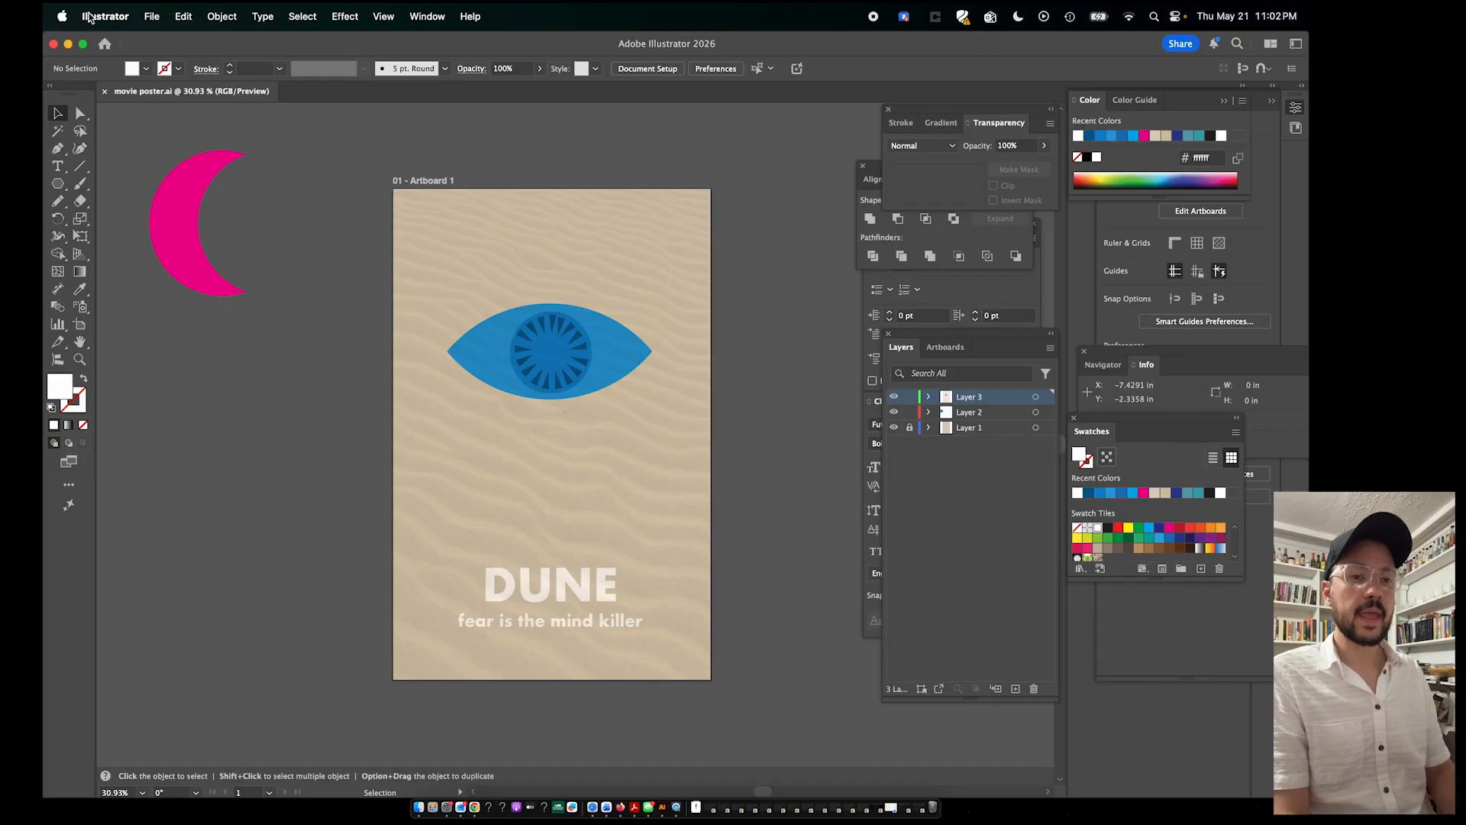
Save a PDF copy as movie poster copy.pdf in p2 with the Illustrator Default preset and check its full page in Acrobat
{"action": "left_click", "coordinate": [153, 17]}
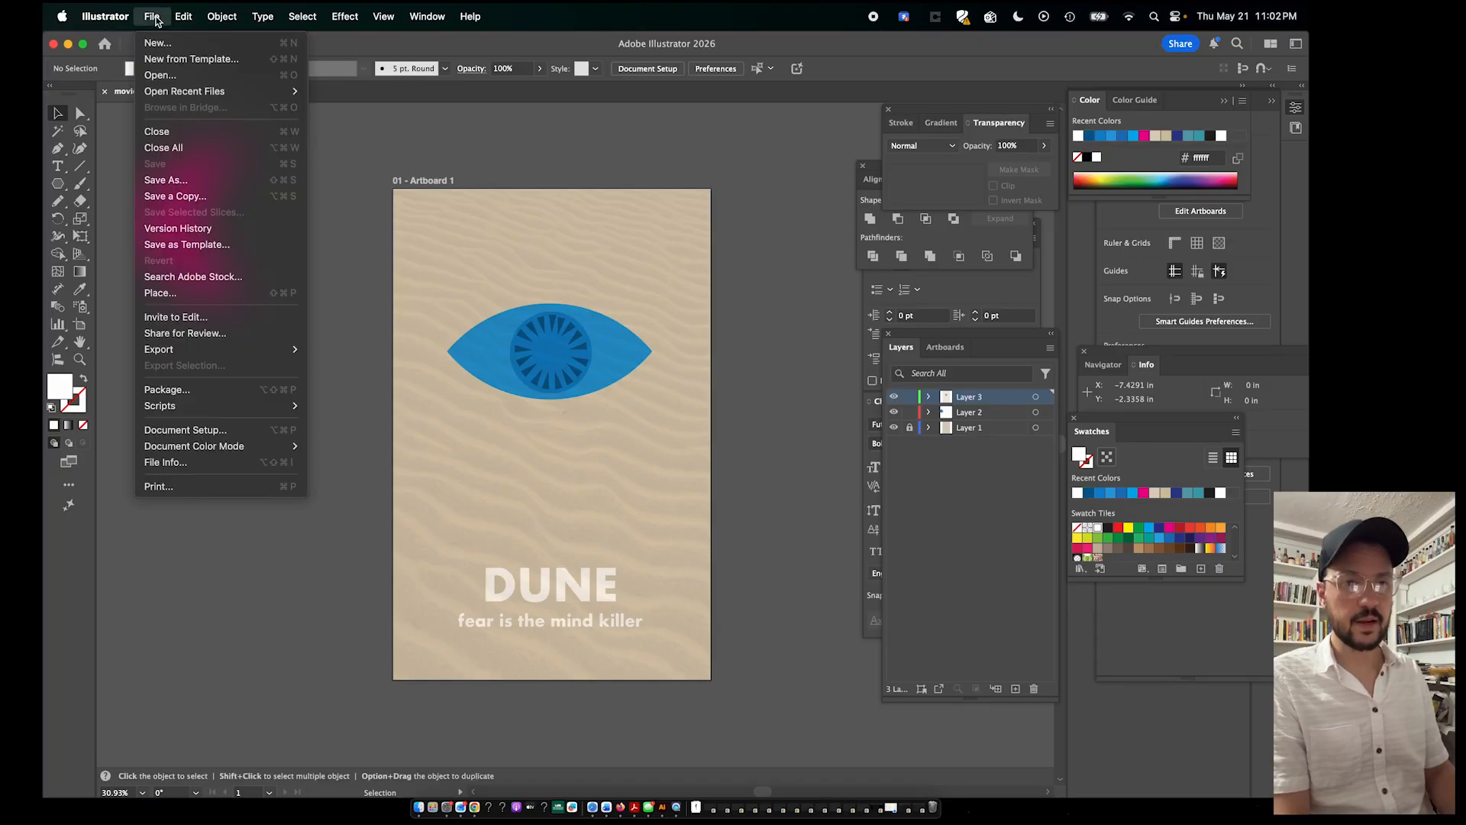
{"action": "left_click", "coordinate": [175, 196]}
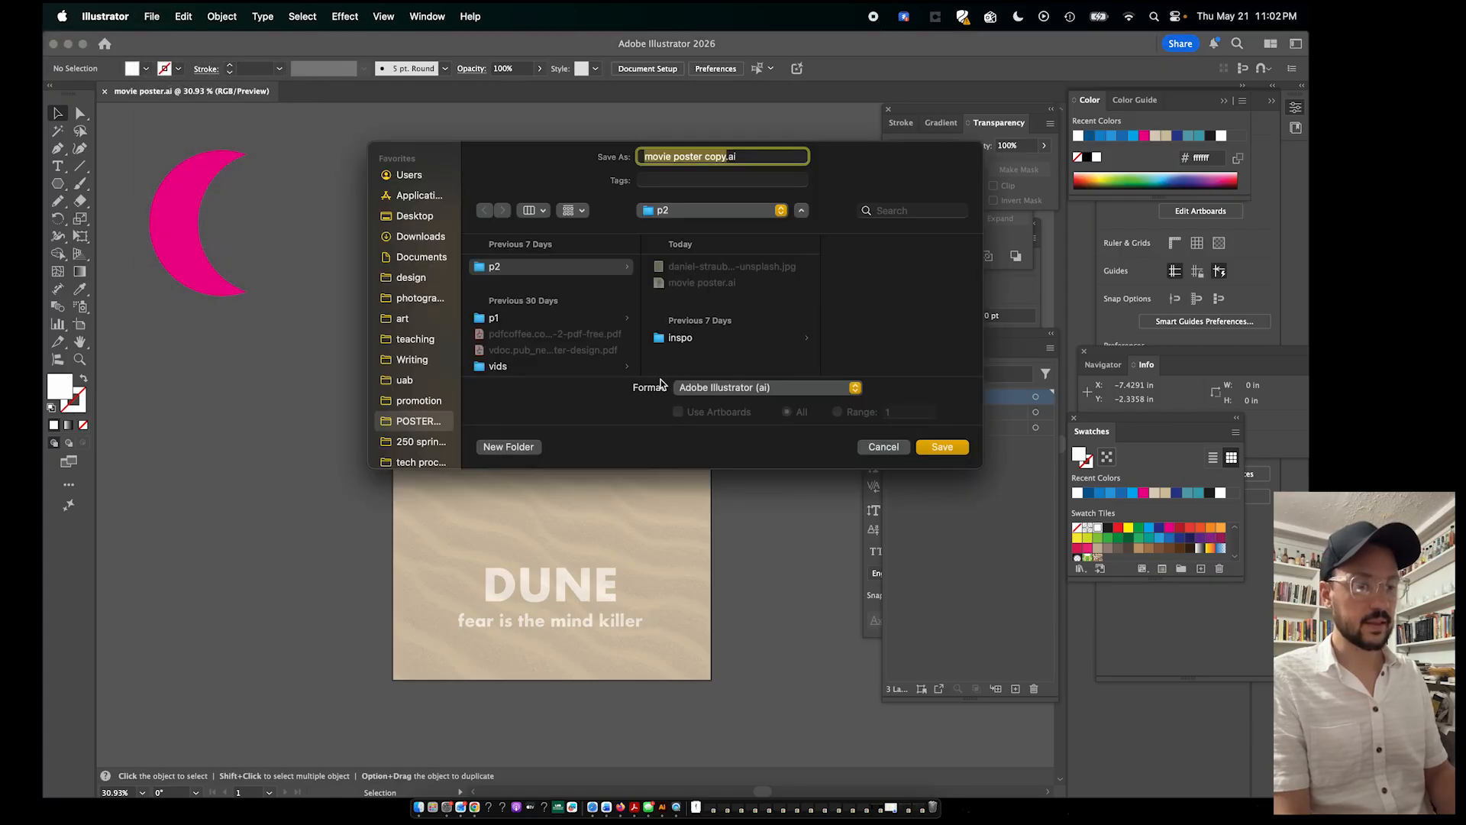
{"action": "left_click", "coordinate": [730, 391]}
{"action": "left_click", "coordinate": [729, 436]}
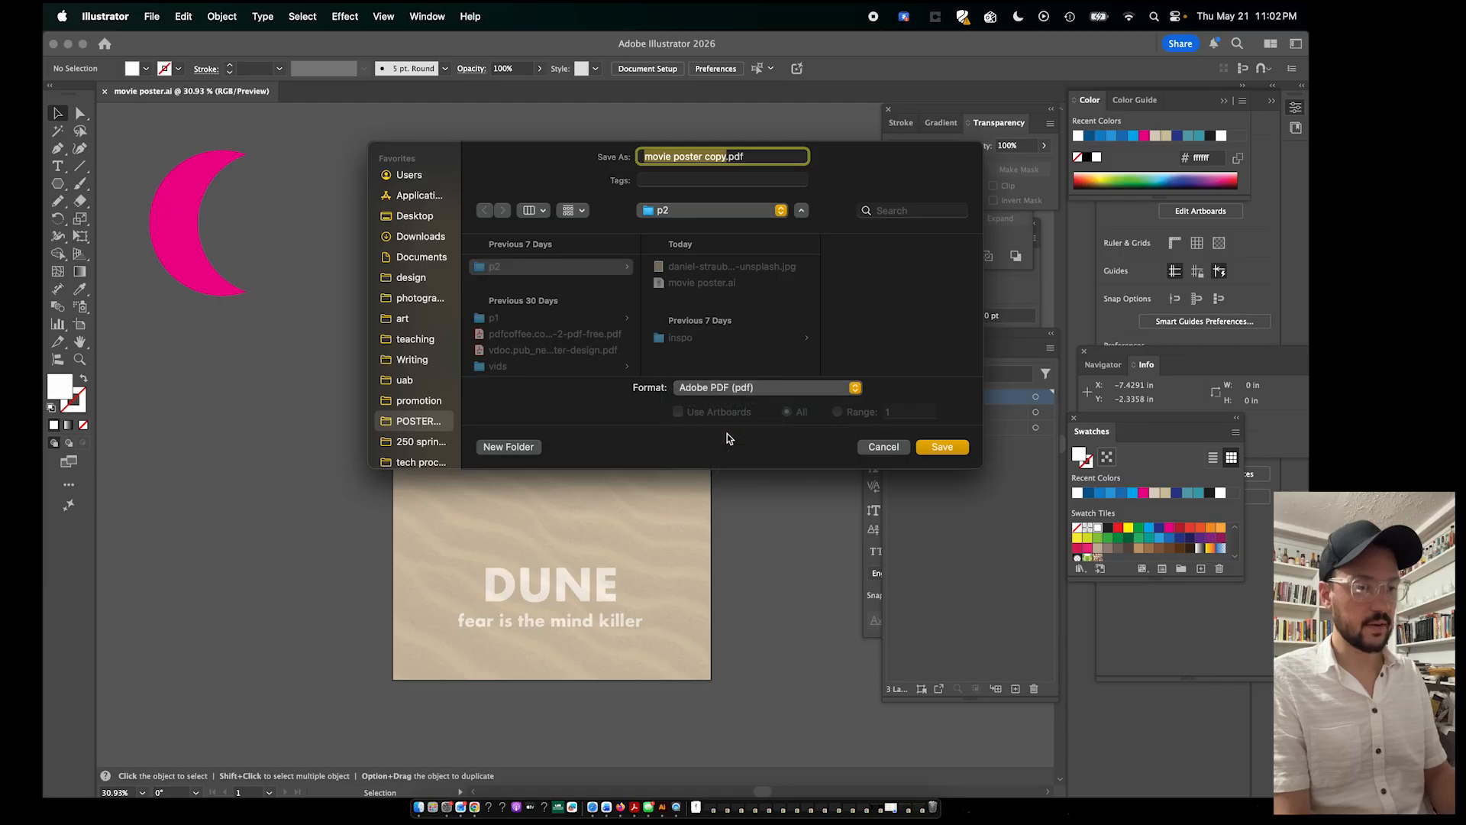
{"action": "left_click", "coordinate": [942, 447]}
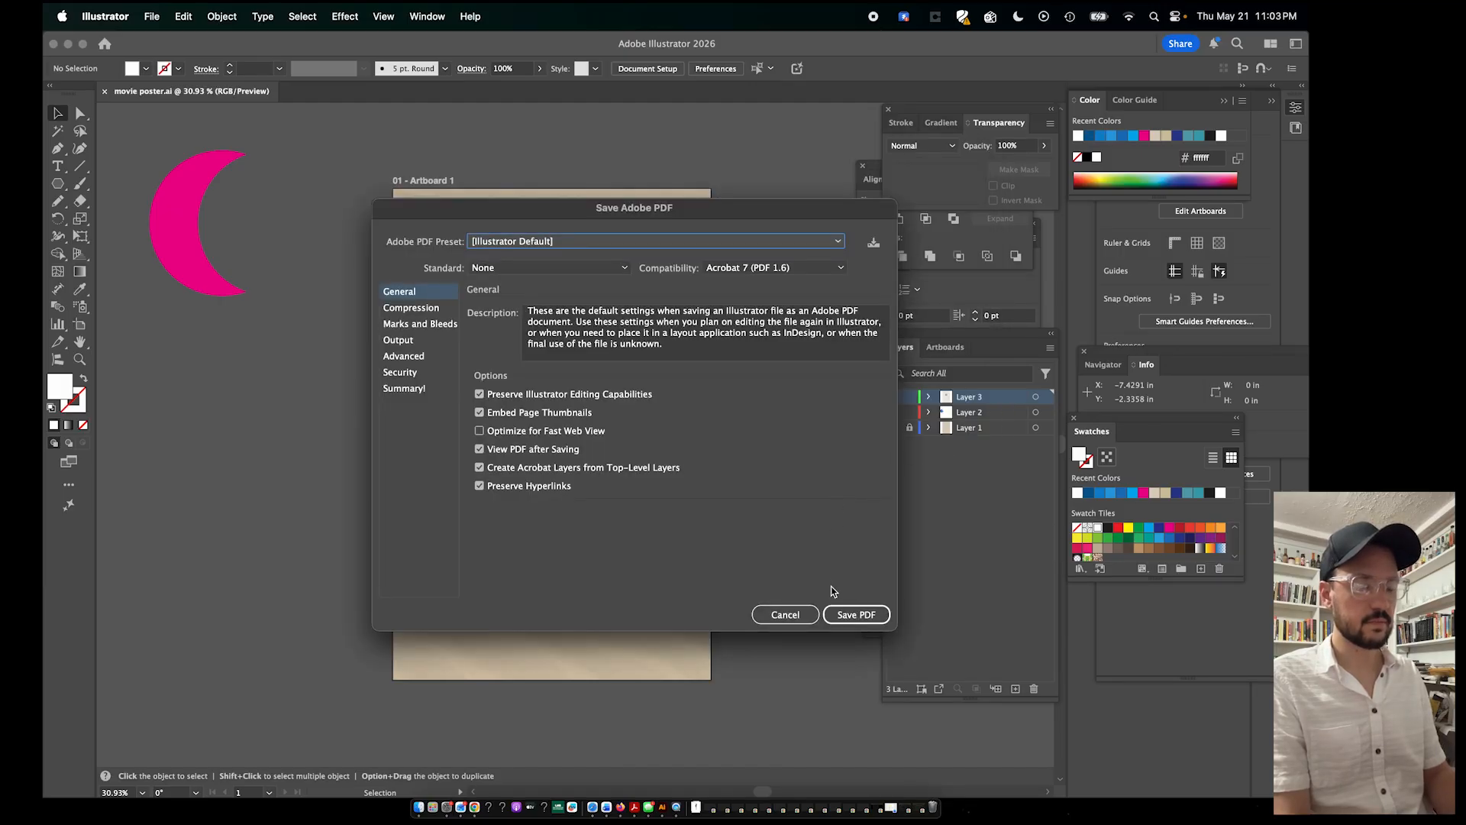
{"action": "left_click", "coordinate": [850, 616]}
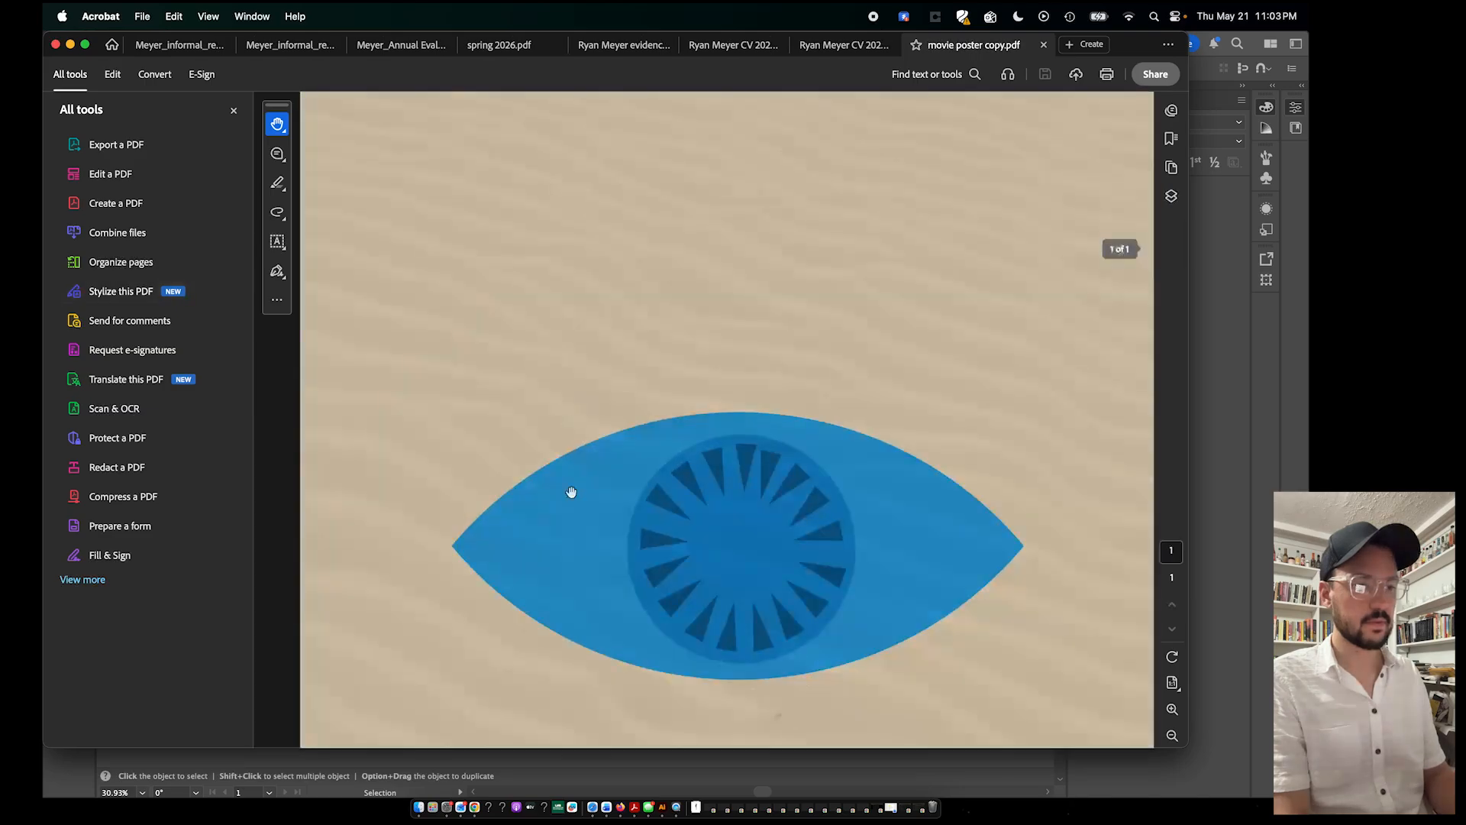
{"action": "key", "text": "super+0"}
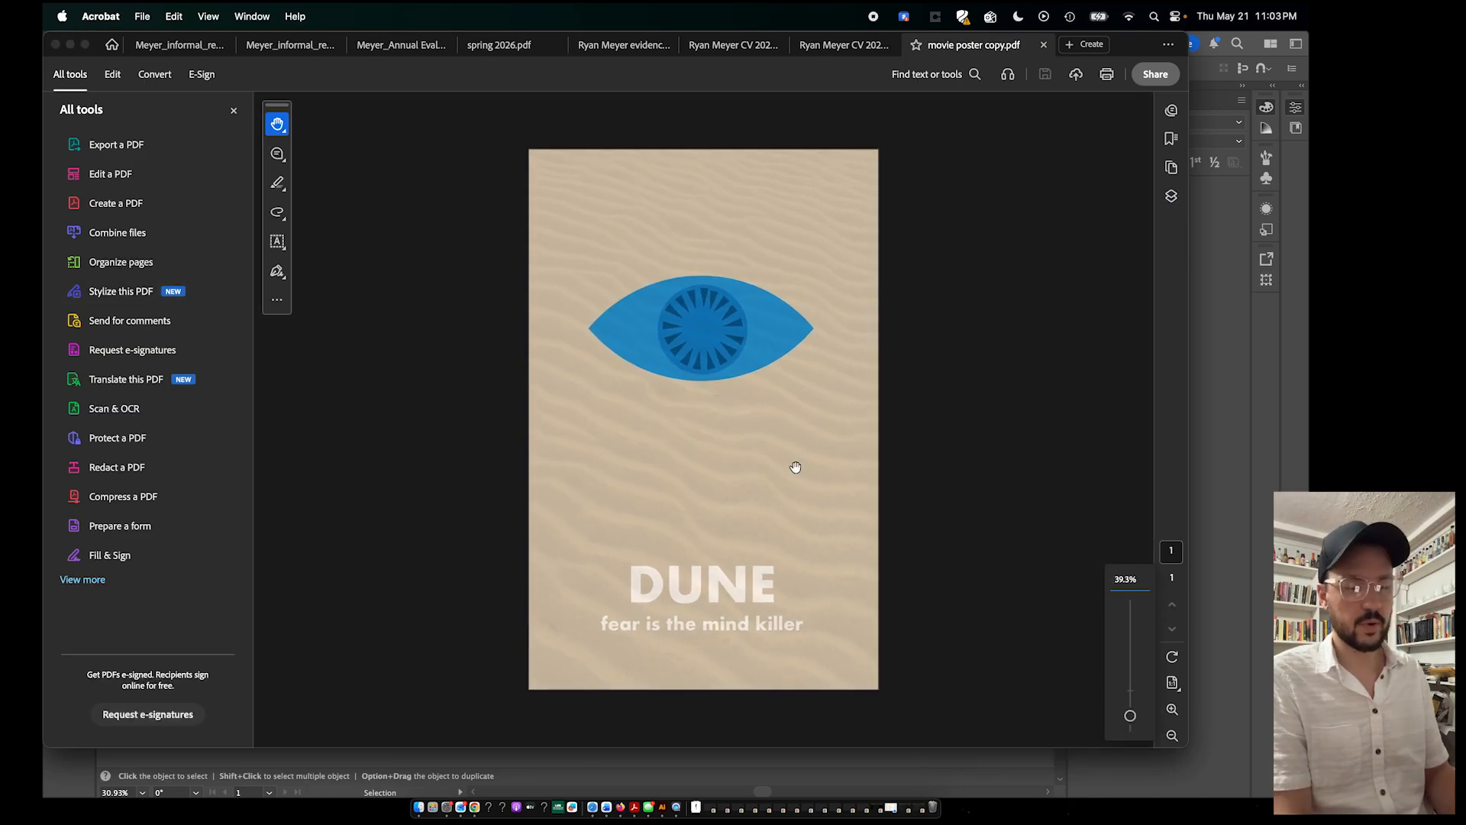
{"action": "left_click", "coordinate": [1234, 355]}
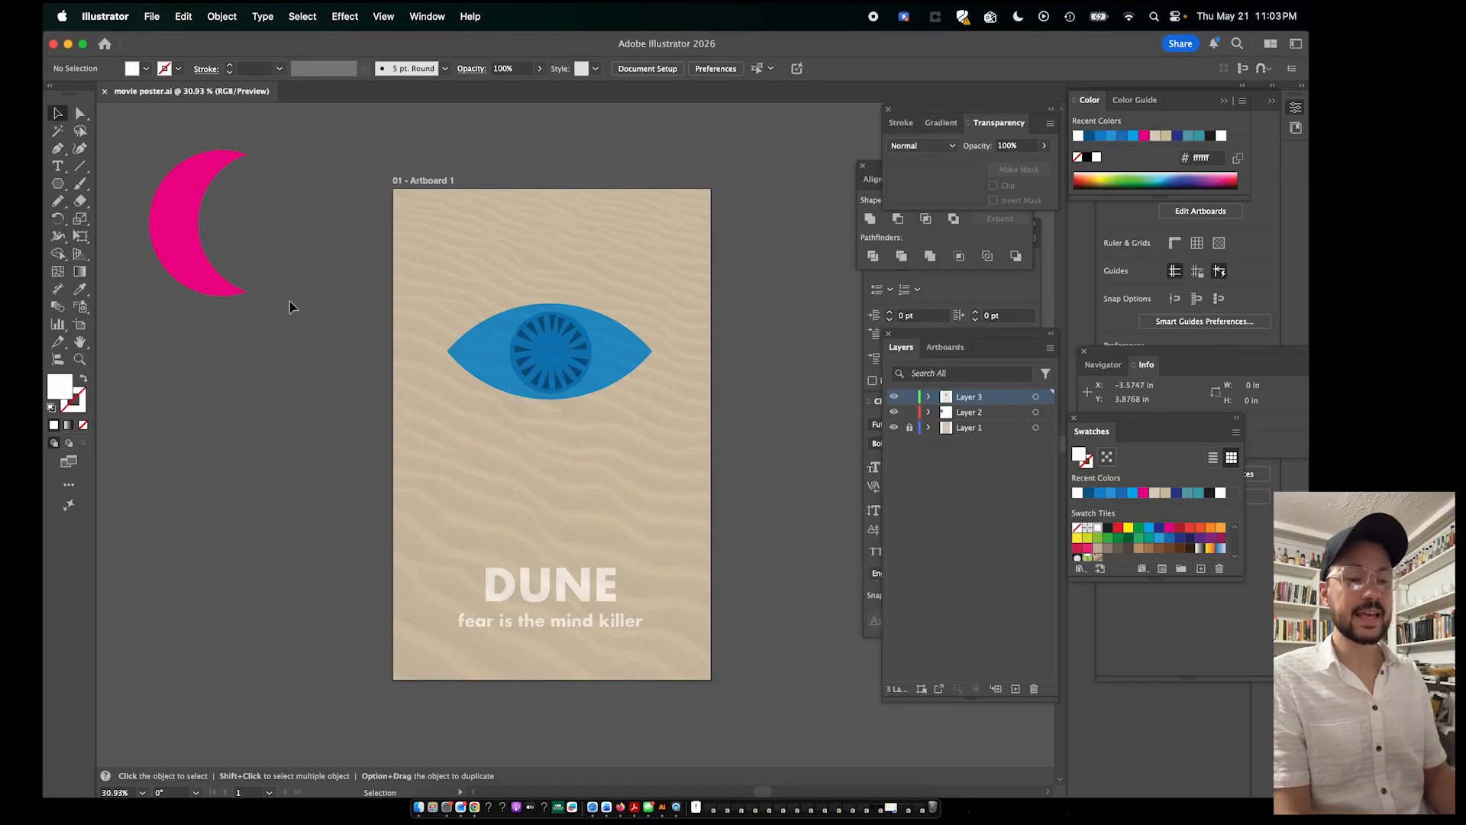
Export artboard 1 as movie poster.jpg in p2, using RGB, quality 10 (Maximum) and 500 ppi resolution
{"action": "left_click", "coordinate": [152, 17]}
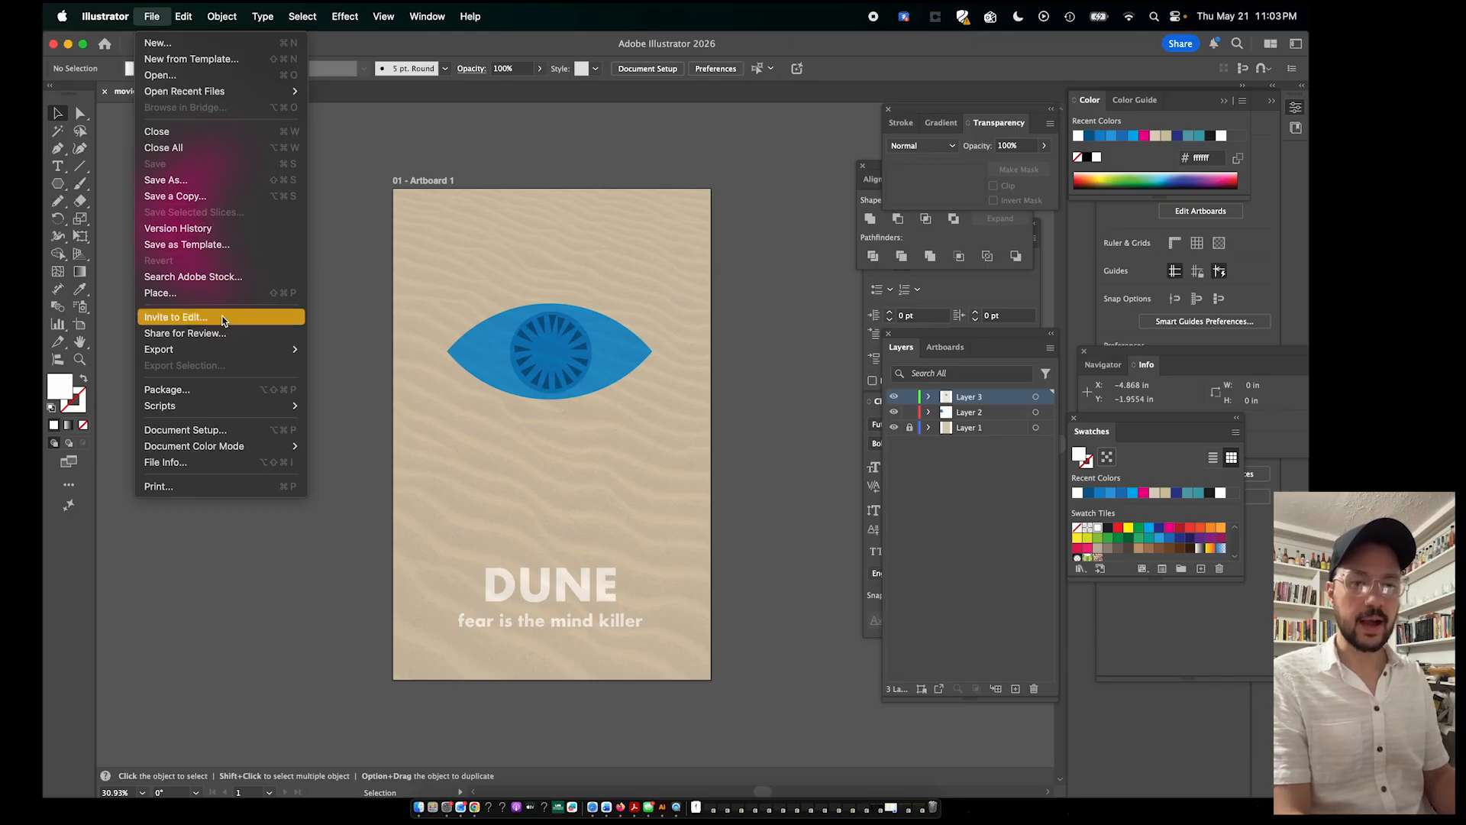
{"action": "mouse_move", "coordinate": [228, 350]}
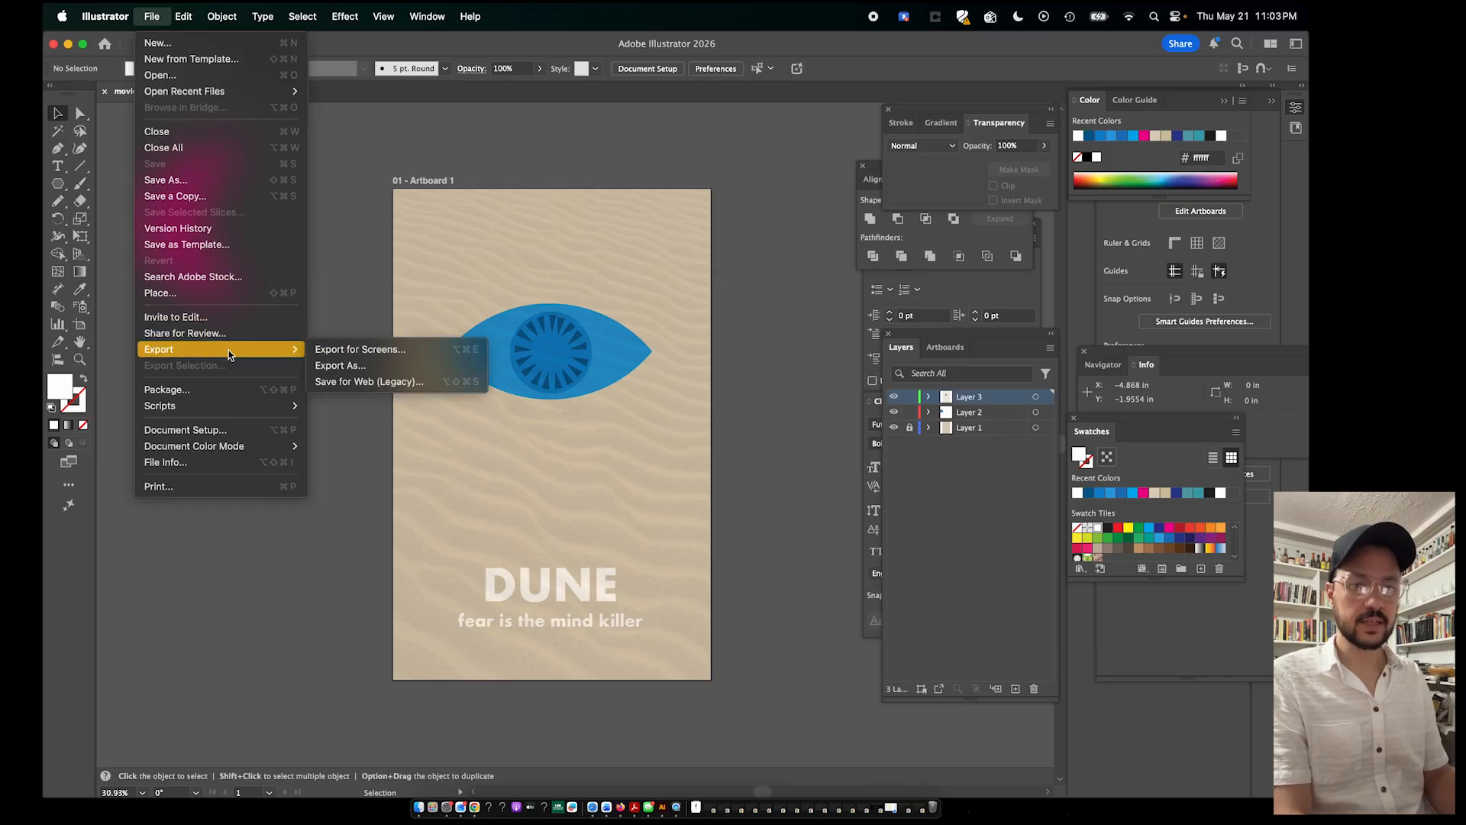
{"action": "left_click", "coordinate": [363, 371]}
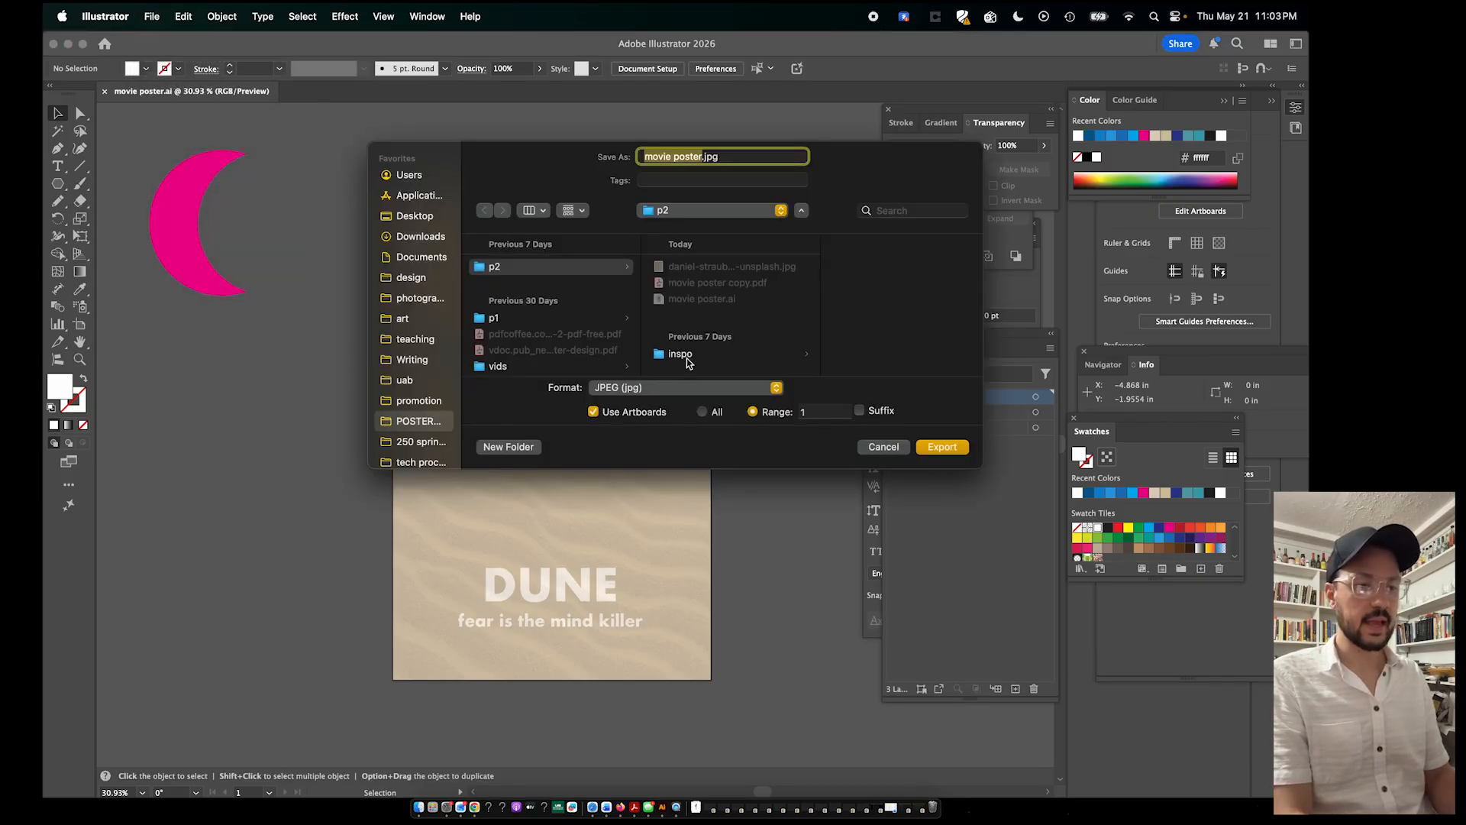
{"action": "left_click", "coordinate": [667, 386]}
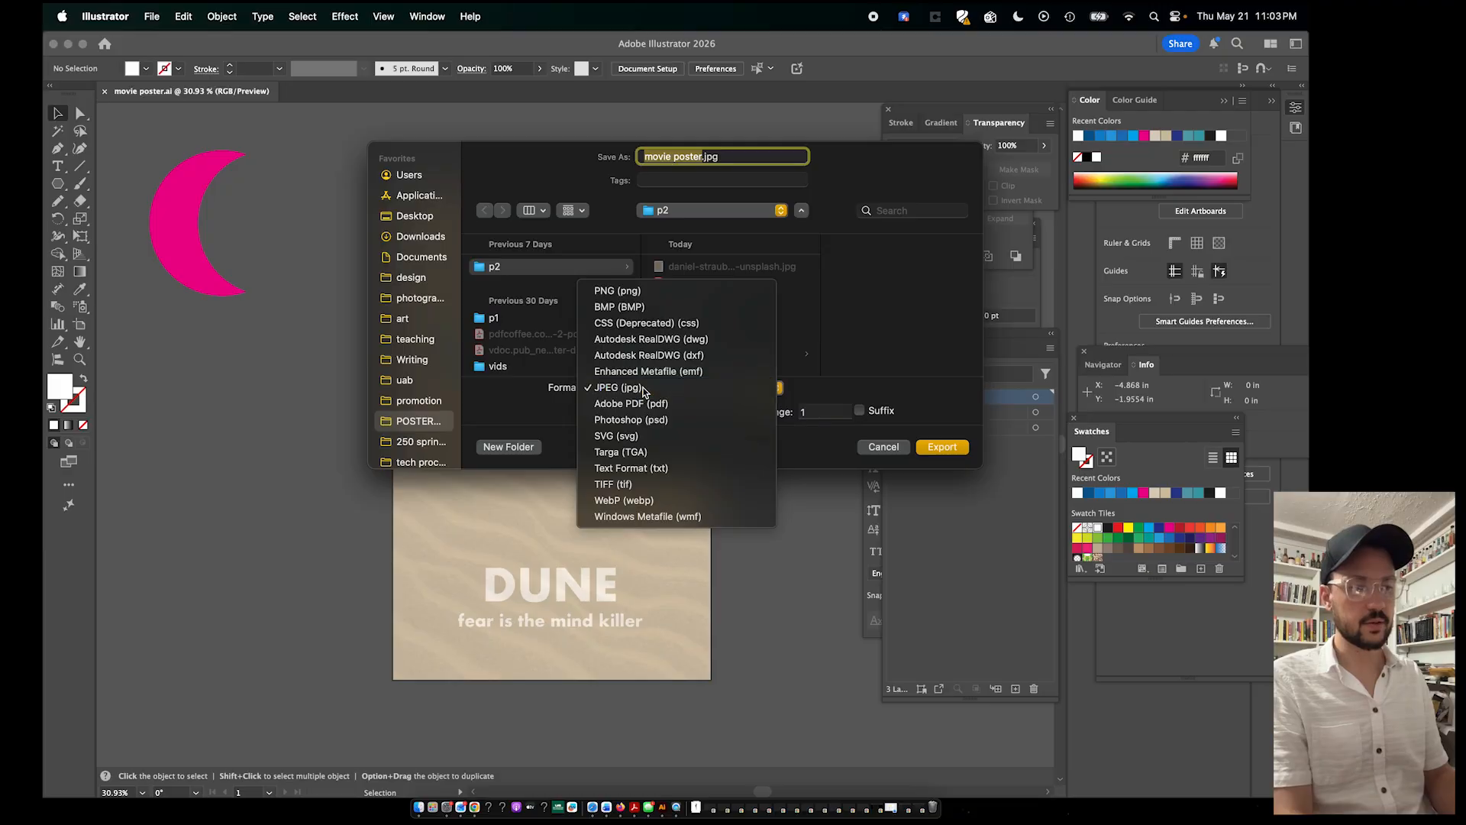
{"action": "left_click", "coordinate": [644, 388]}
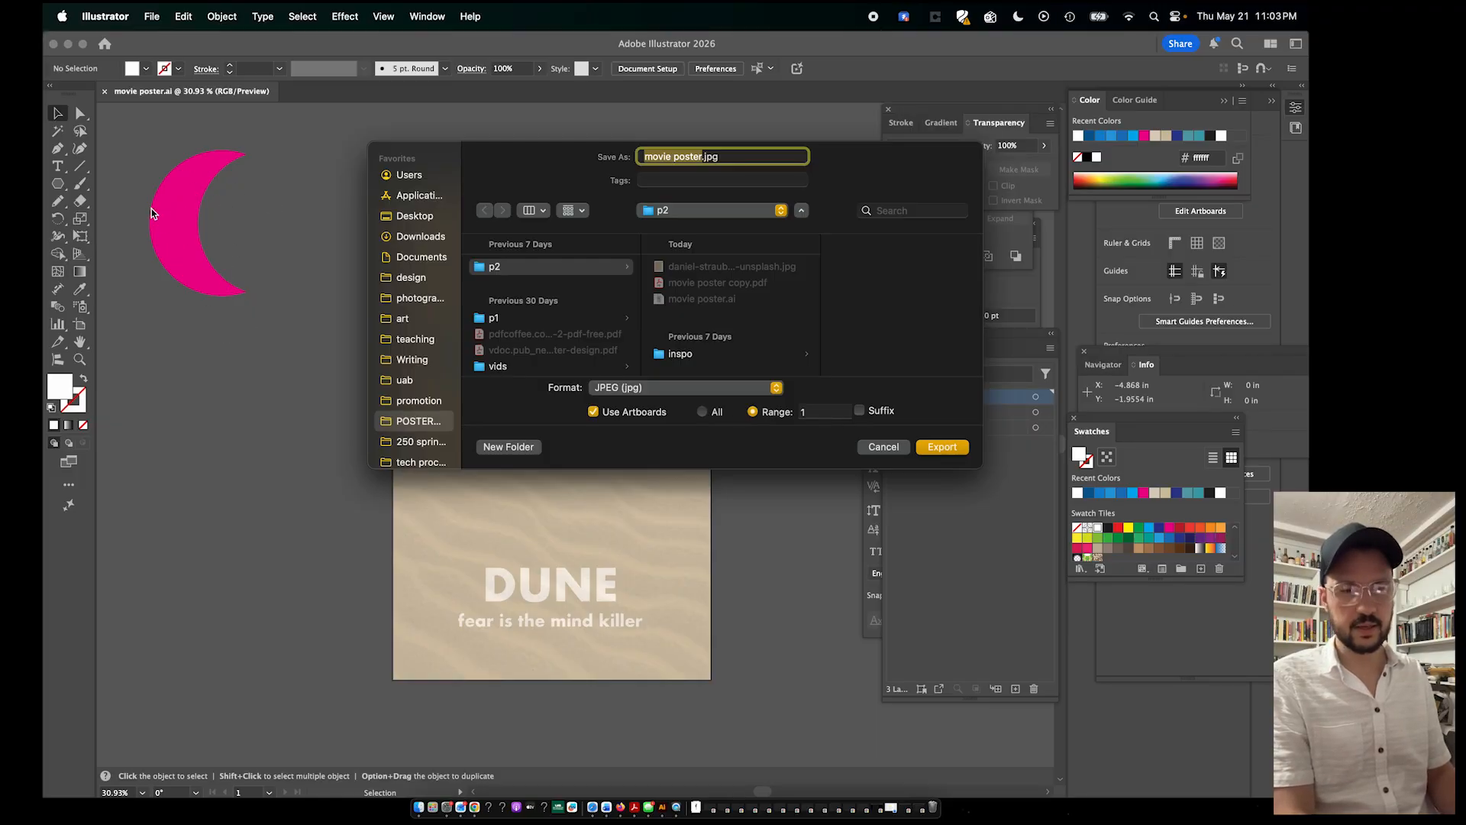
{"action": "left_click", "coordinate": [946, 447]}
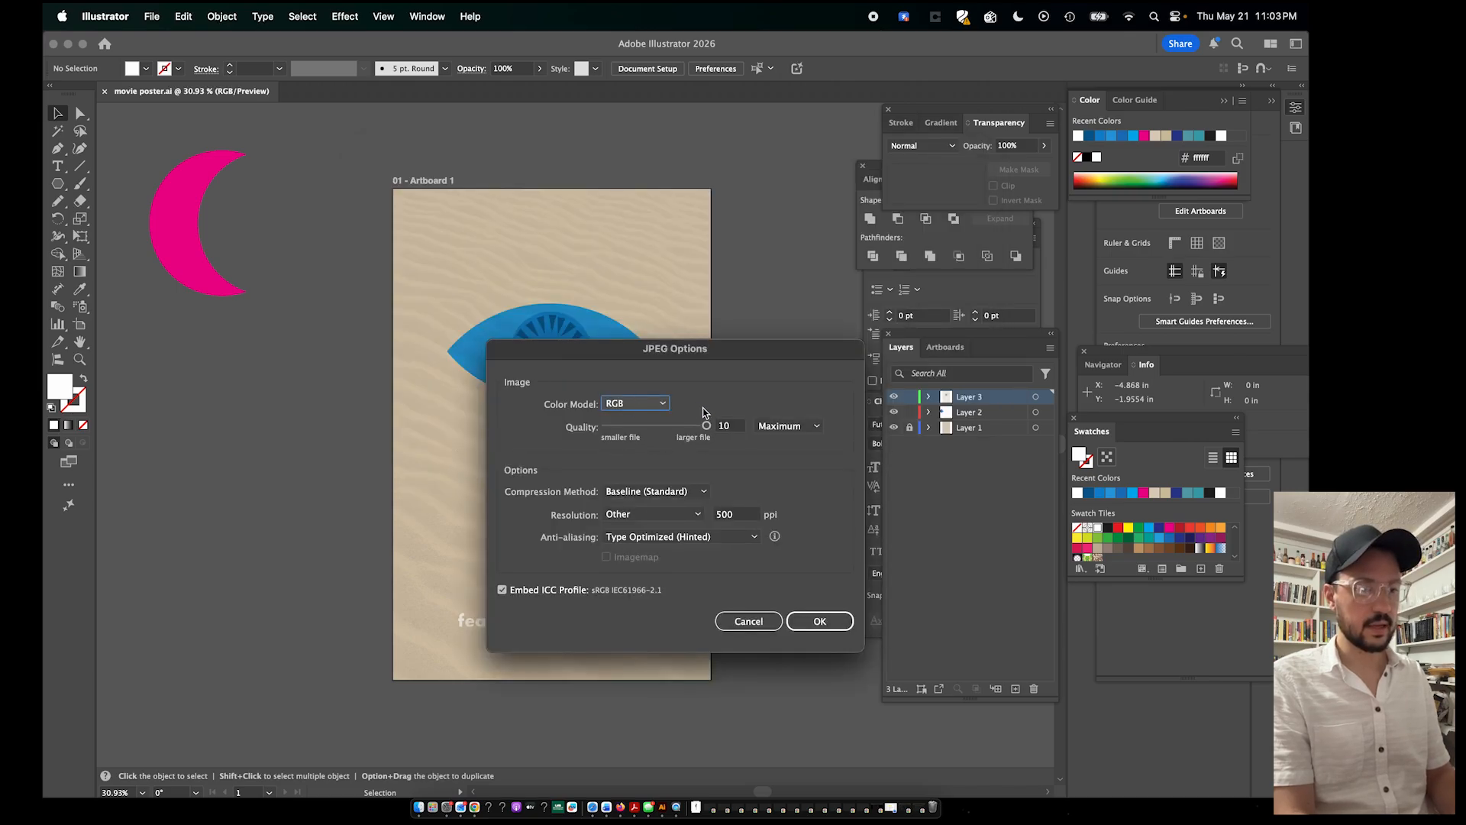
{"action": "left_click", "coordinate": [818, 620]}
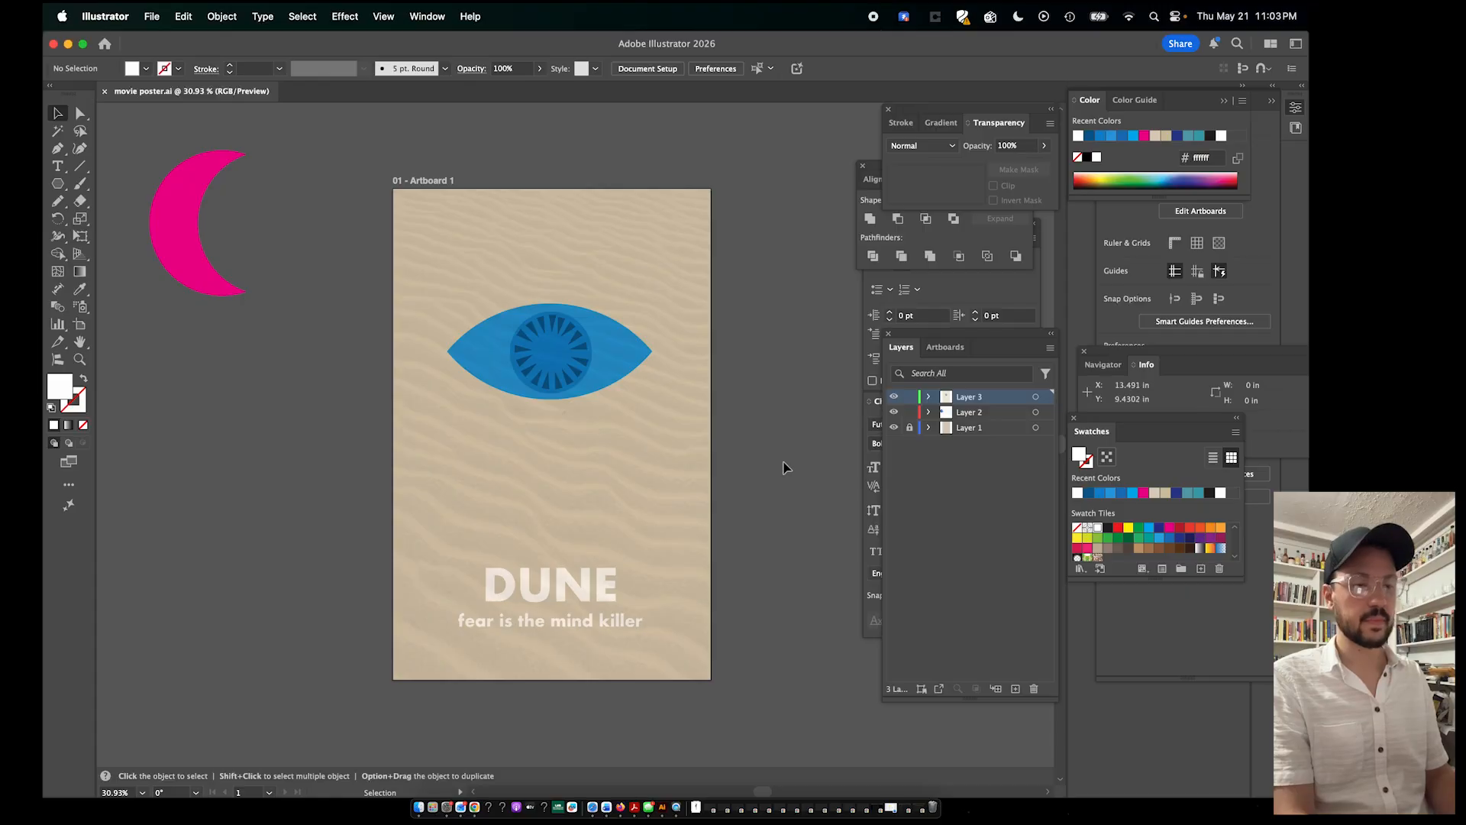
Preview the exported movie poster.jpg in Finder's p2 folder and return to the poster in Illustrator
{"action": "left_click", "coordinate": [417, 811]}
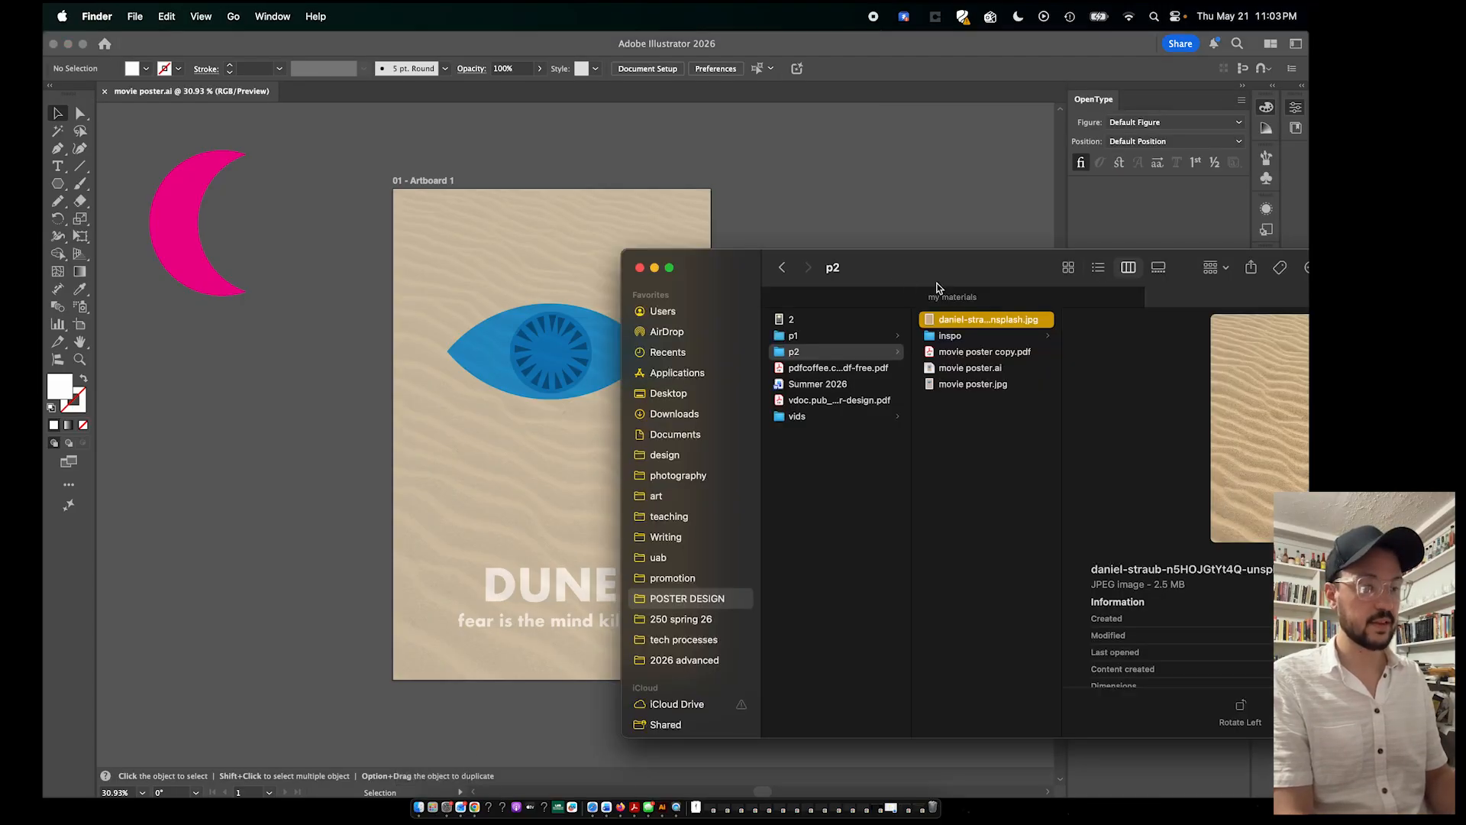
{"action": "left_click", "coordinate": [968, 385]}
{"action": "key", "text": "space"}
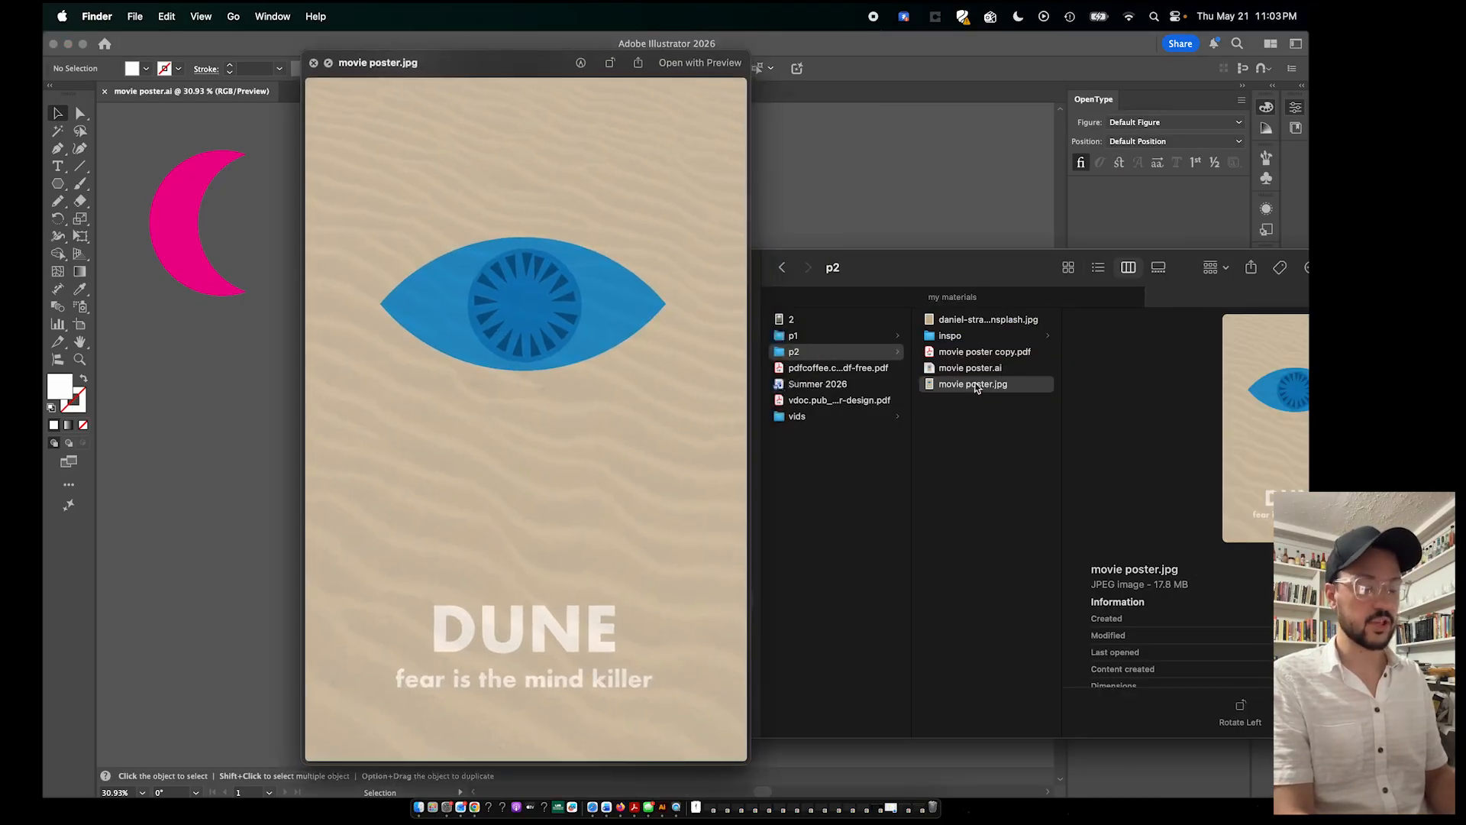
{"action": "key", "text": "space"}
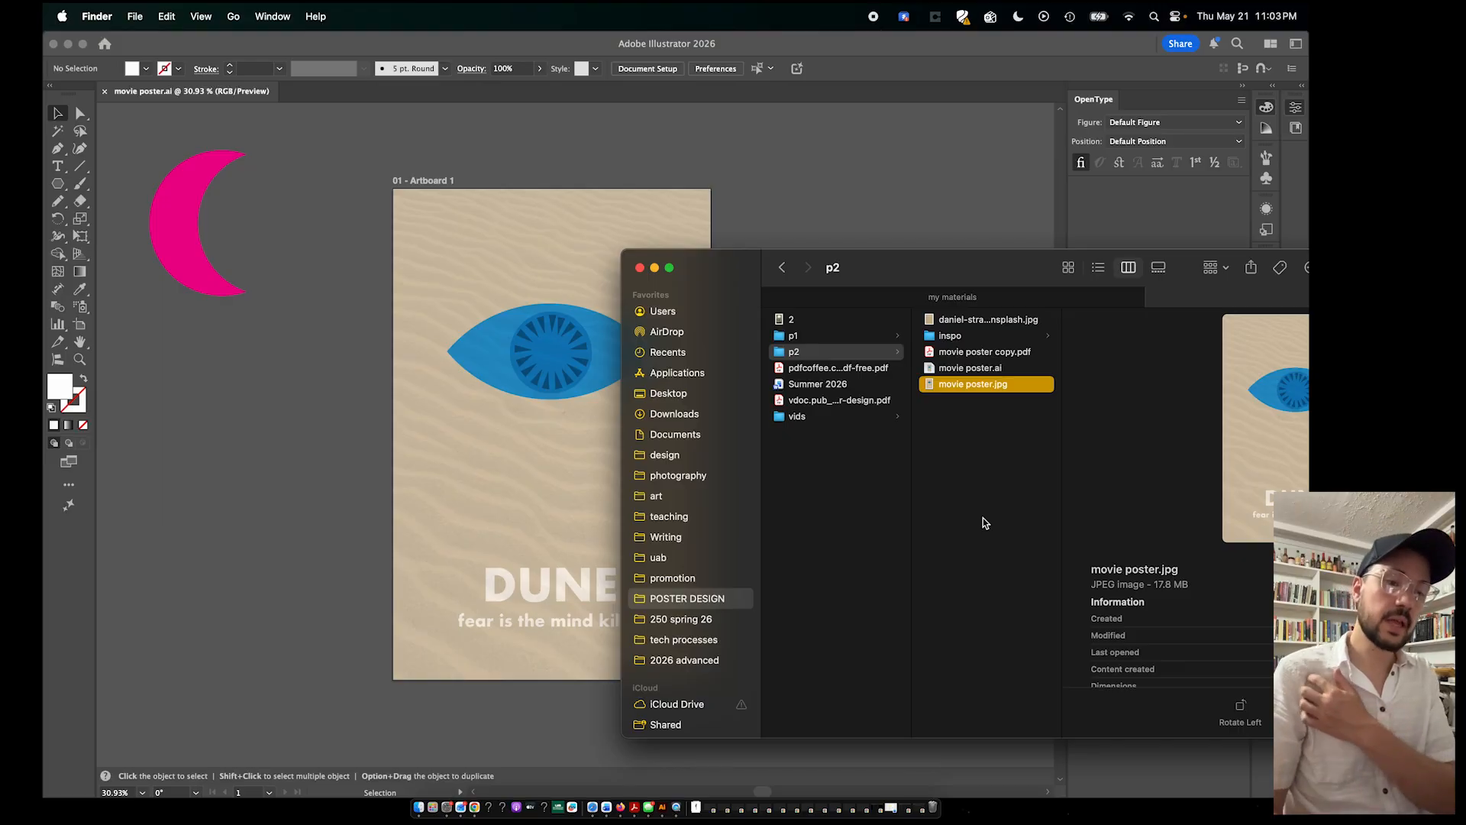
{"action": "left_click", "coordinate": [818, 153]}
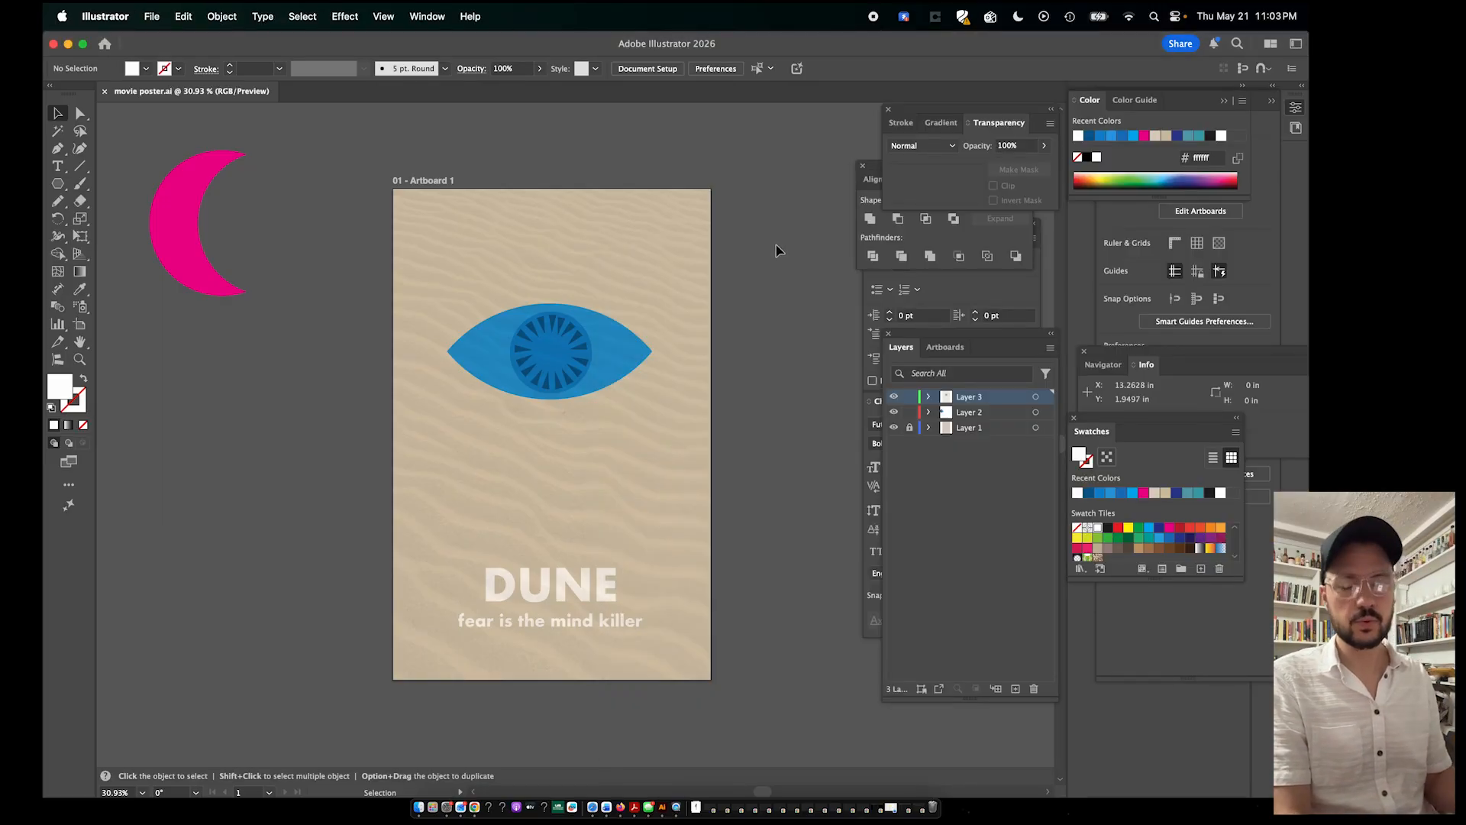